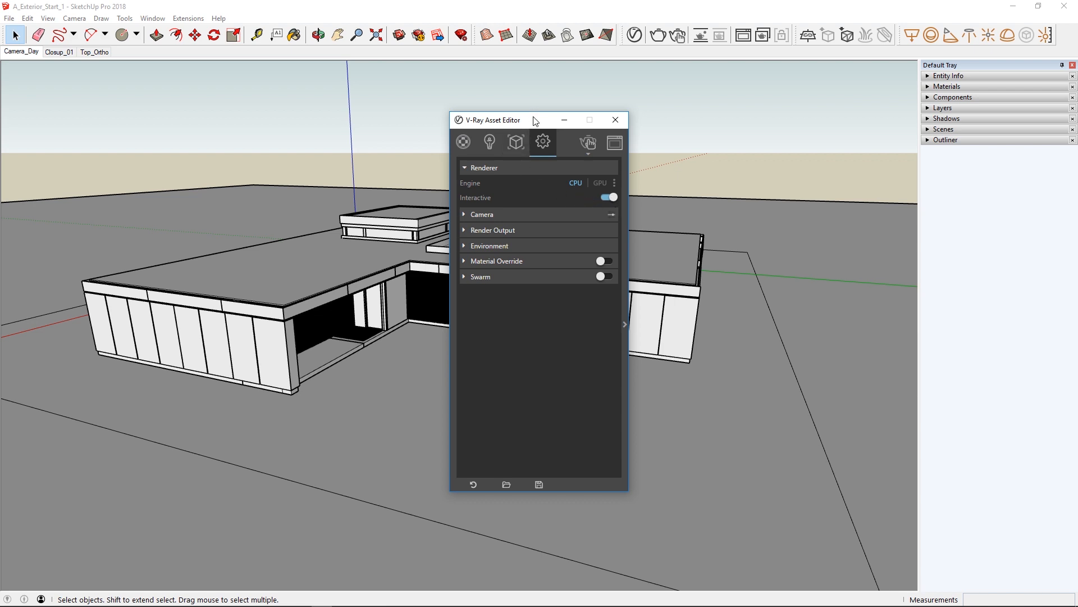
# Start a V-Ray Interactive render, arrange the editor and frame buffer side by side, and restore the view to the Camera_Day scene.
pyautogui.moveTo(534, 121); pyautogui.dragTo(299, 116)
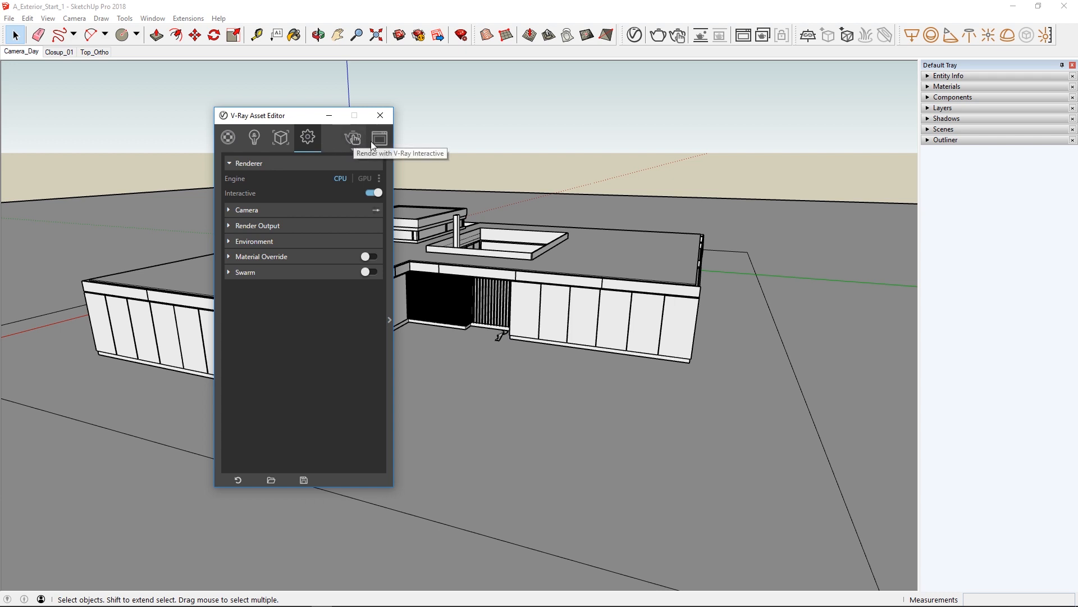
pyautogui.click(677, 34)
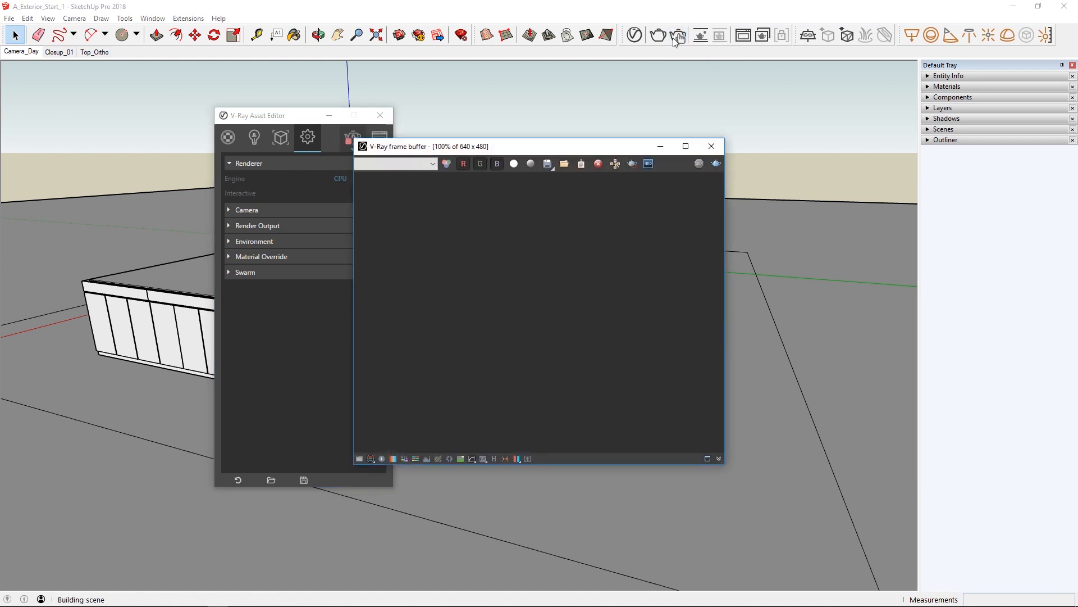
pyautogui.moveTo(584, 154); pyautogui.dragTo(678, 117)
pyautogui.moveTo(584, 526)
pyautogui.mouseDown(button='middle')
pyautogui.moveTo(474, 498)
pyautogui.moveTo(628, 440)
pyautogui.moveTo(533, 448)
pyautogui.moveTo(424, 428)
pyautogui.moveTo(454, 447)
pyautogui.mouseUp(button='middle')
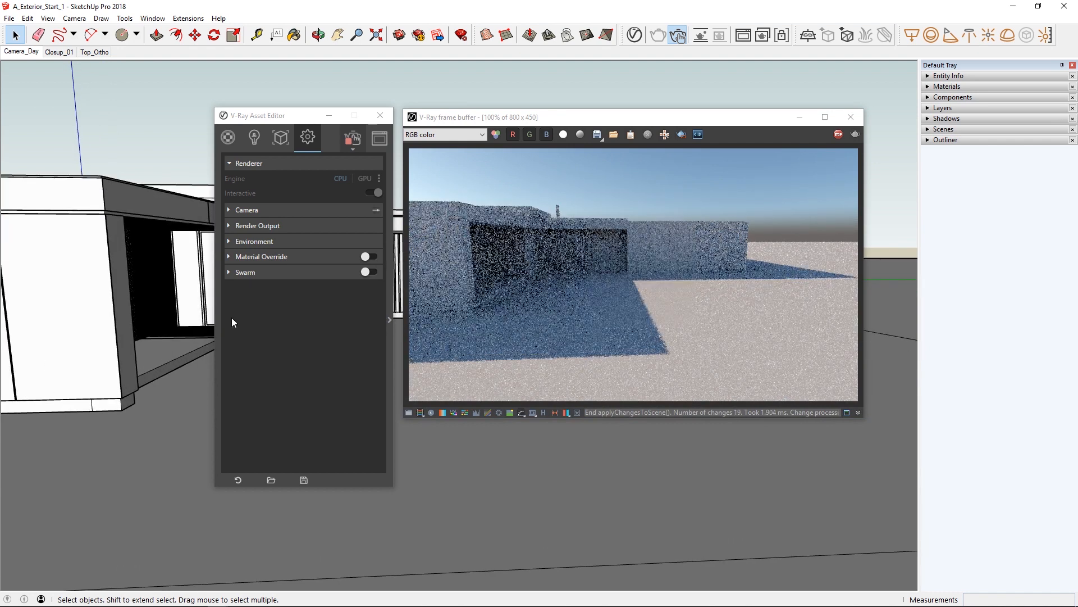
pyautogui.click(17, 52)
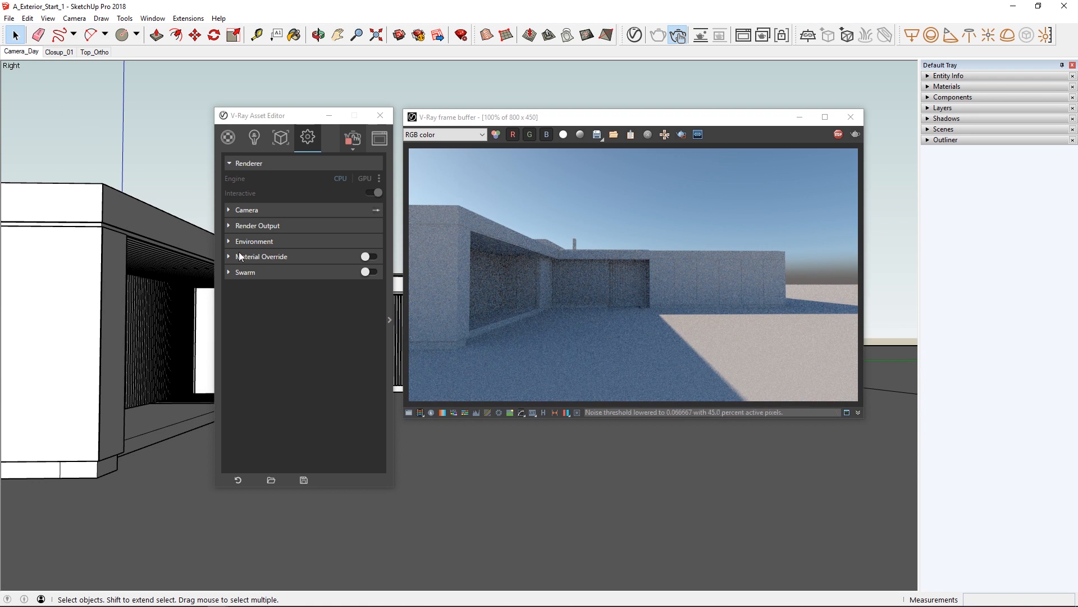
# Turn on Safe Frame in the render output settings.
pyautogui.click(244, 227)
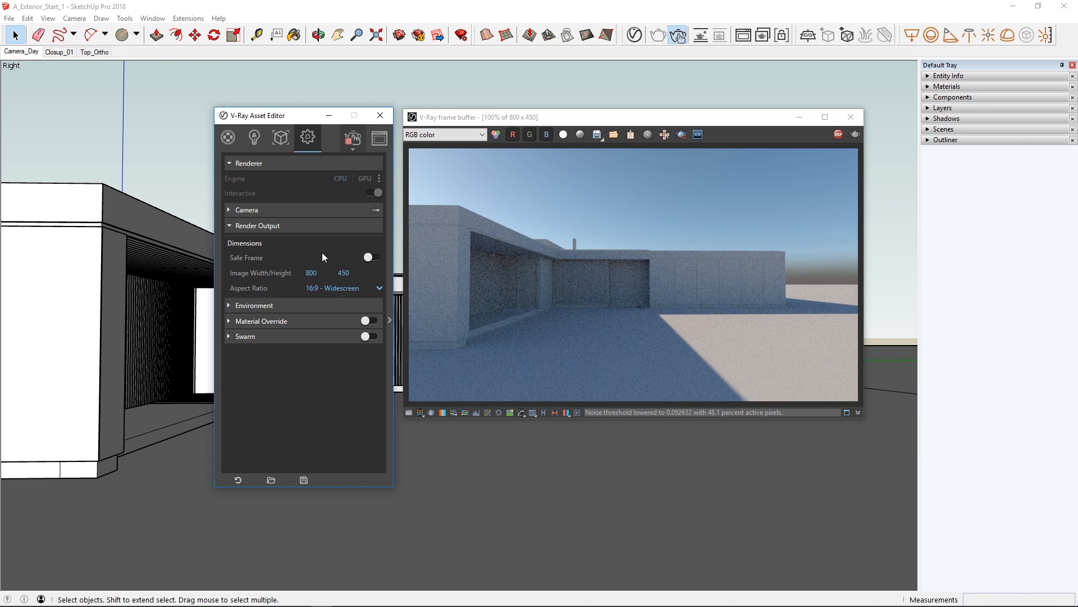
pyautogui.click(375, 258)
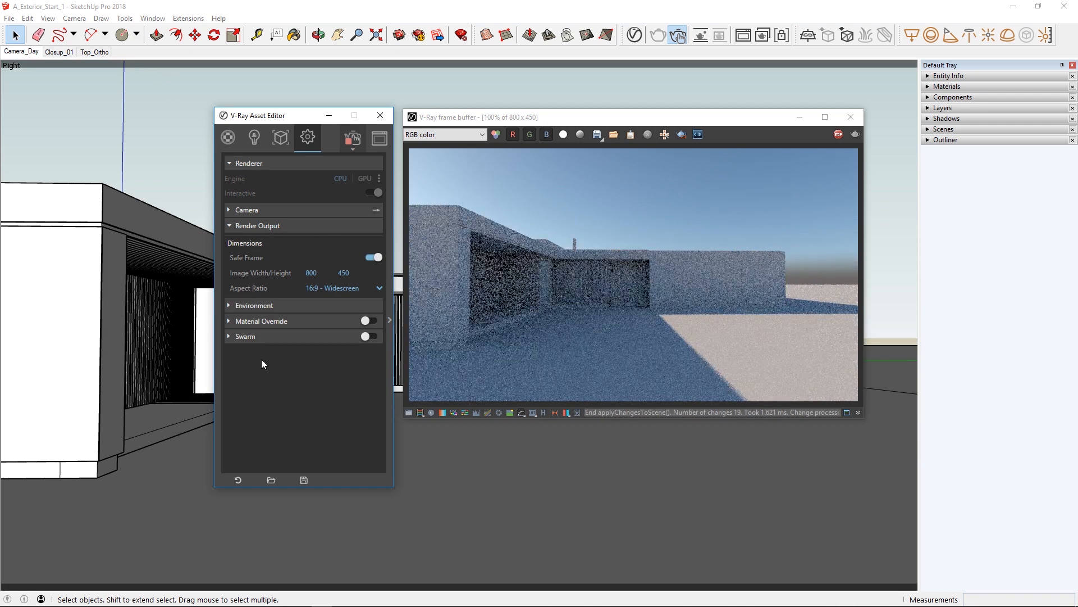
# Try the 1:1 - Square and 4:5 - Portrait aspect ratios for the render output.
pyautogui.click(380, 288)
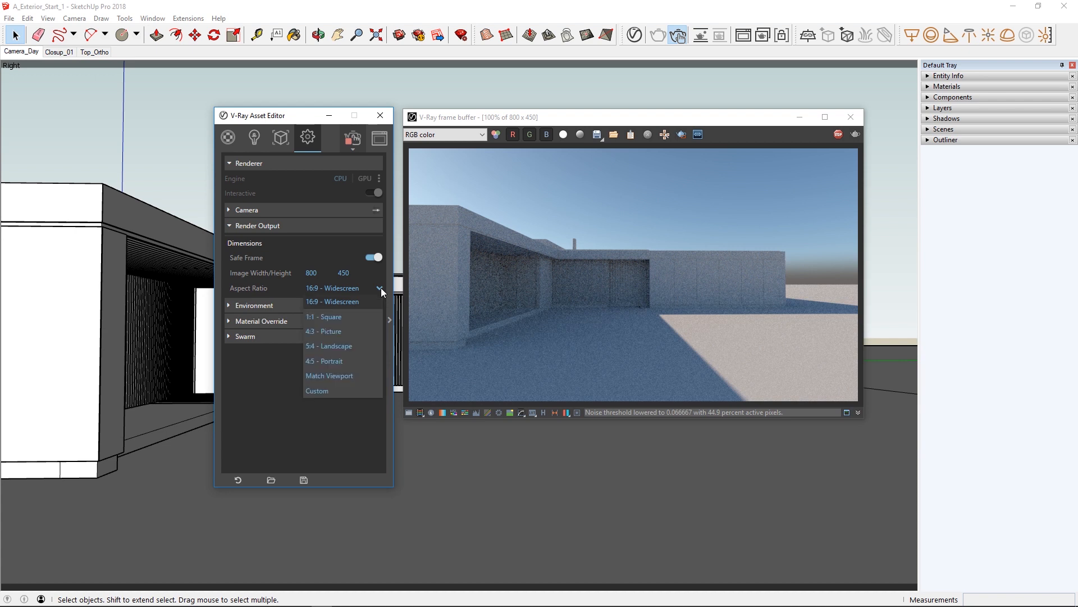
pyautogui.click(331, 318)
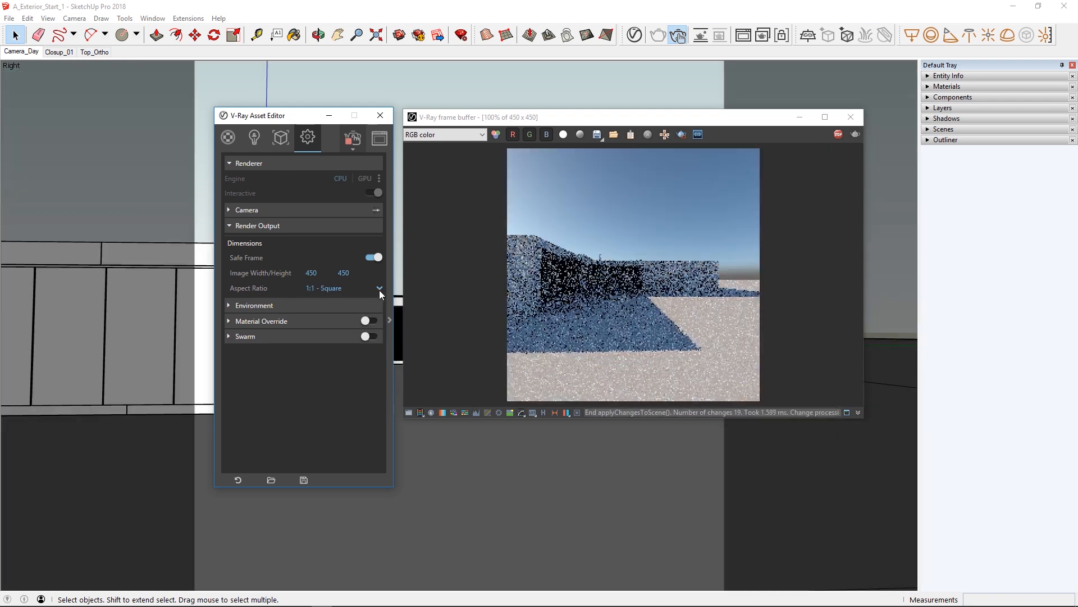
pyautogui.click(379, 288)
pyautogui.click(332, 361)
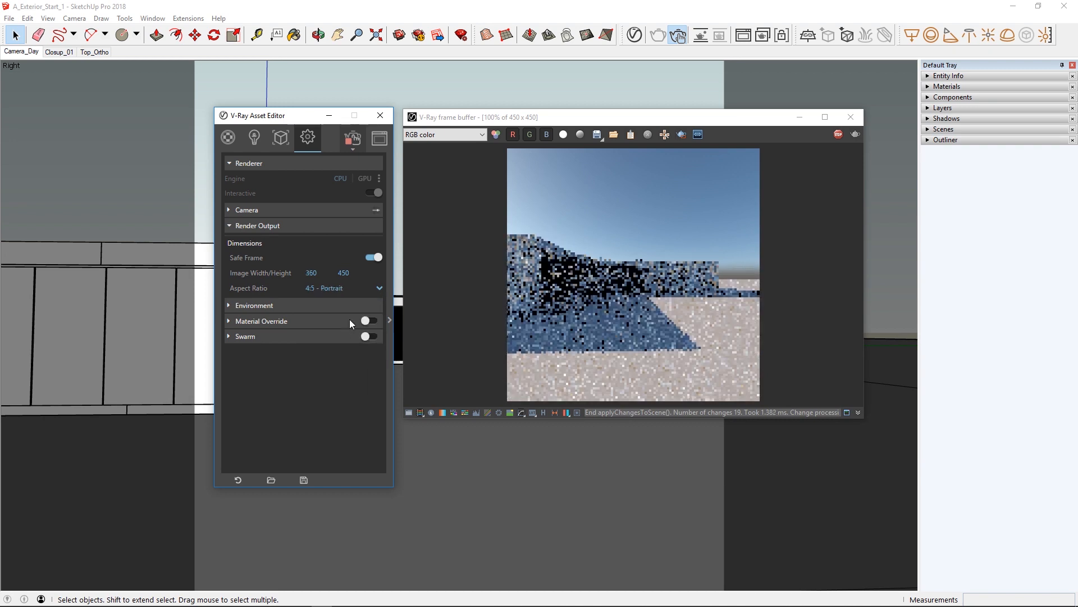
# Switch the render output to a custom aspect ratio of 2 by 1.
pyautogui.click(379, 287)
pyautogui.click(312, 390)
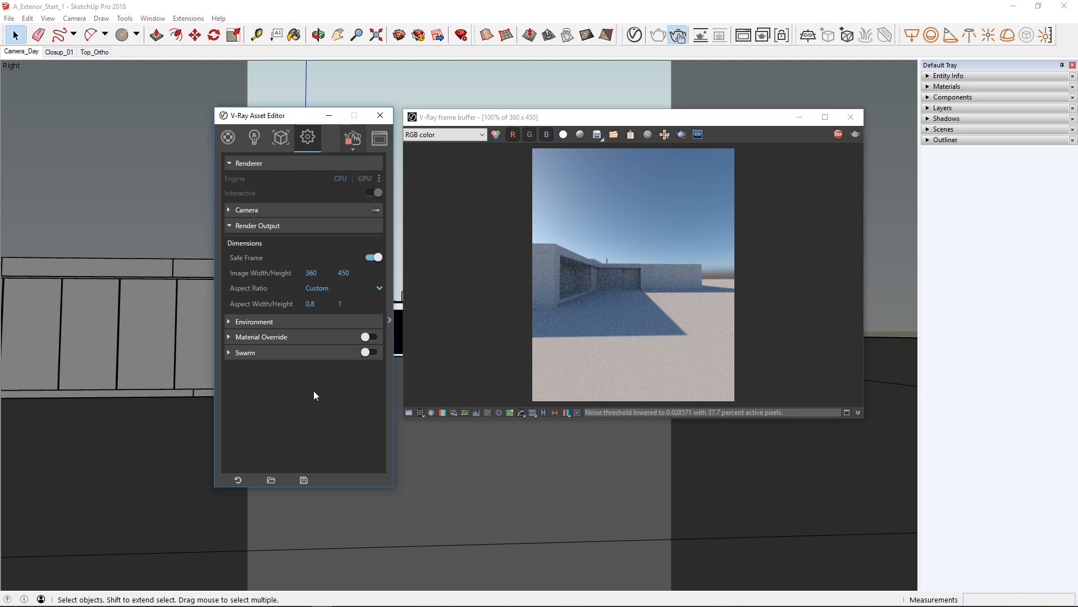
pyautogui.moveTo(324, 307); pyautogui.dragTo(296, 305)
pyautogui.write('2')
pyautogui.press('Return')
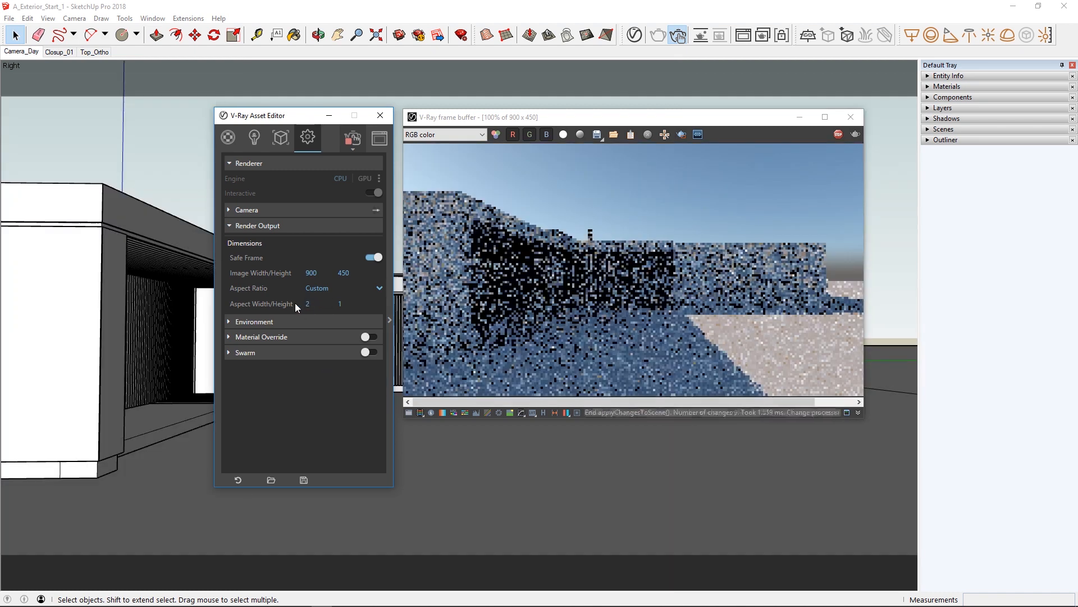
# Set the output image width to 1000 pixels.
pyautogui.moveTo(320, 273); pyautogui.dragTo(295, 275)
pyautogui.write('1000')
pyautogui.press('Return')
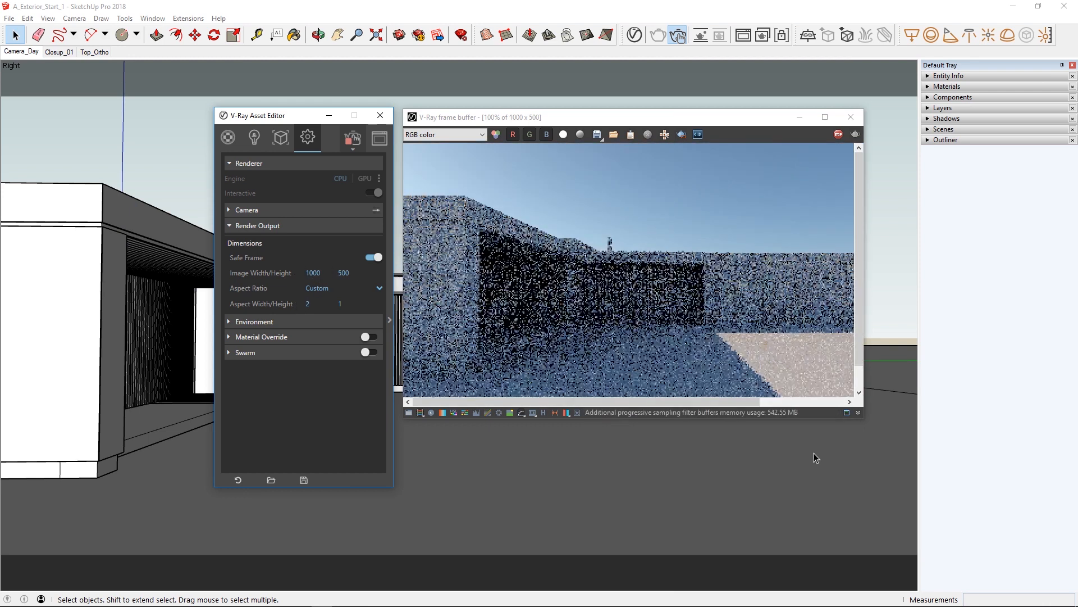
# Enlarge the frame buffer window to fit the whole render and reposition it beside the asset editor.
pyautogui.moveTo(863, 419); pyautogui.dragTo(988, 455)
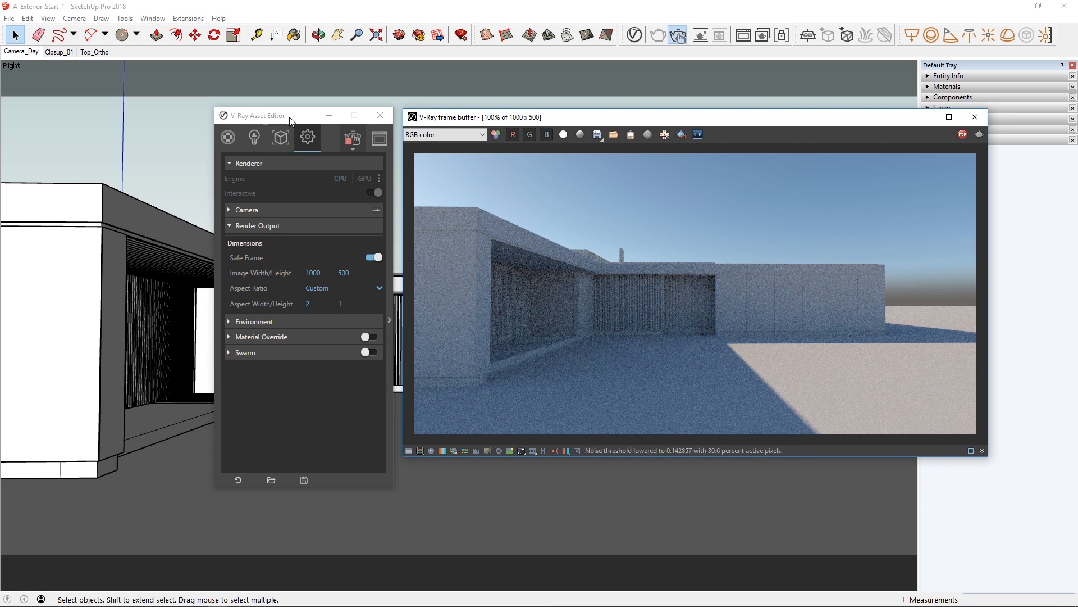
pyautogui.moveTo(290, 121); pyautogui.dragTo(202, 118)
pyautogui.moveTo(475, 122); pyautogui.dragTo(386, 118)
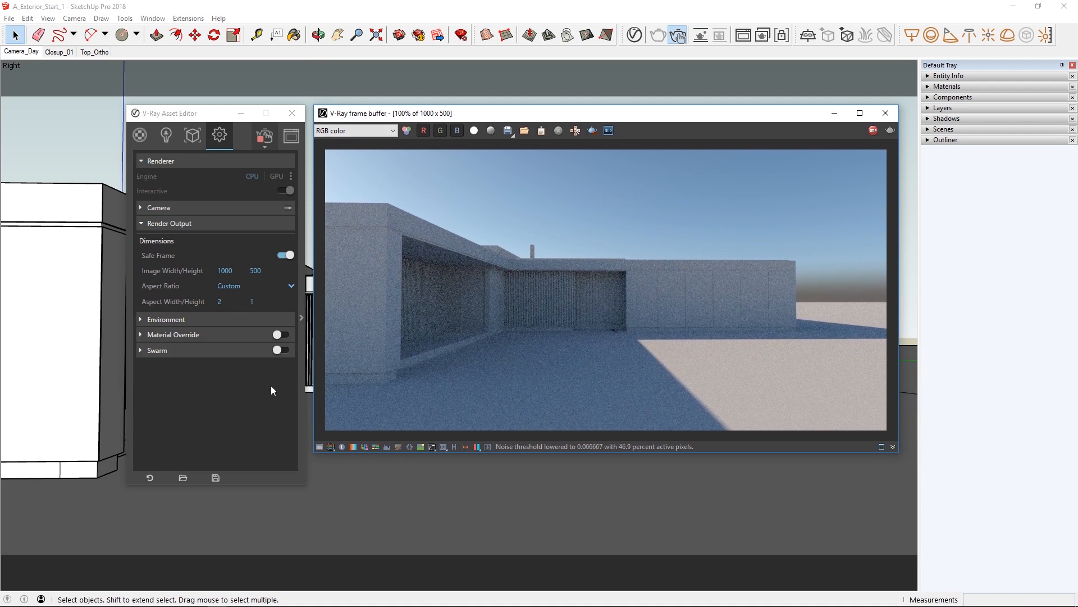
# Try exposure values of 16 and 13 in the render camera settings.
pyautogui.click(140, 222)
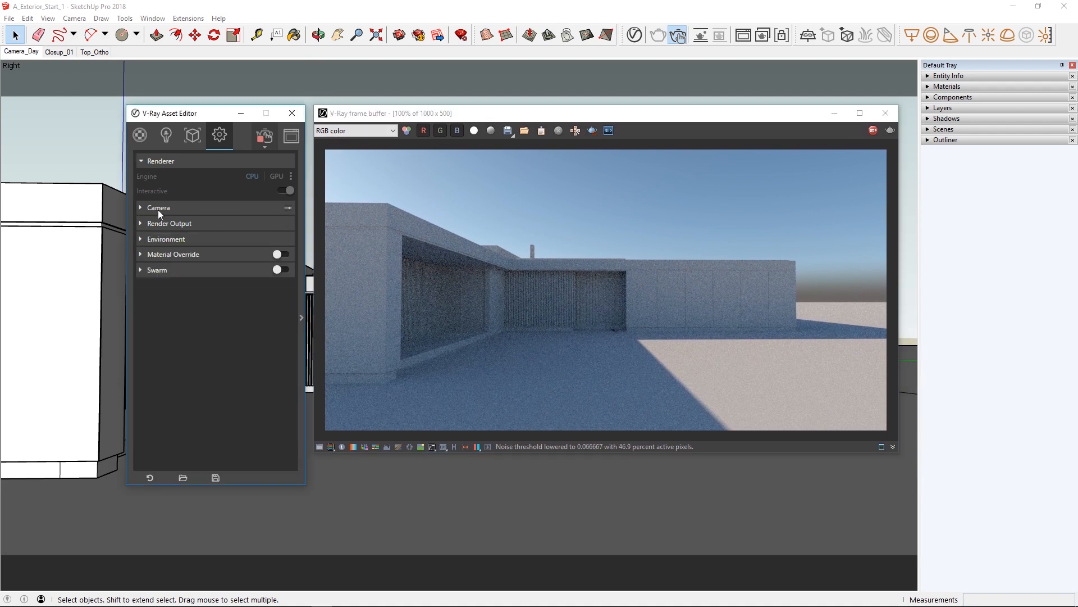
pyautogui.click(159, 209)
pyautogui.doubleClick(236, 271)
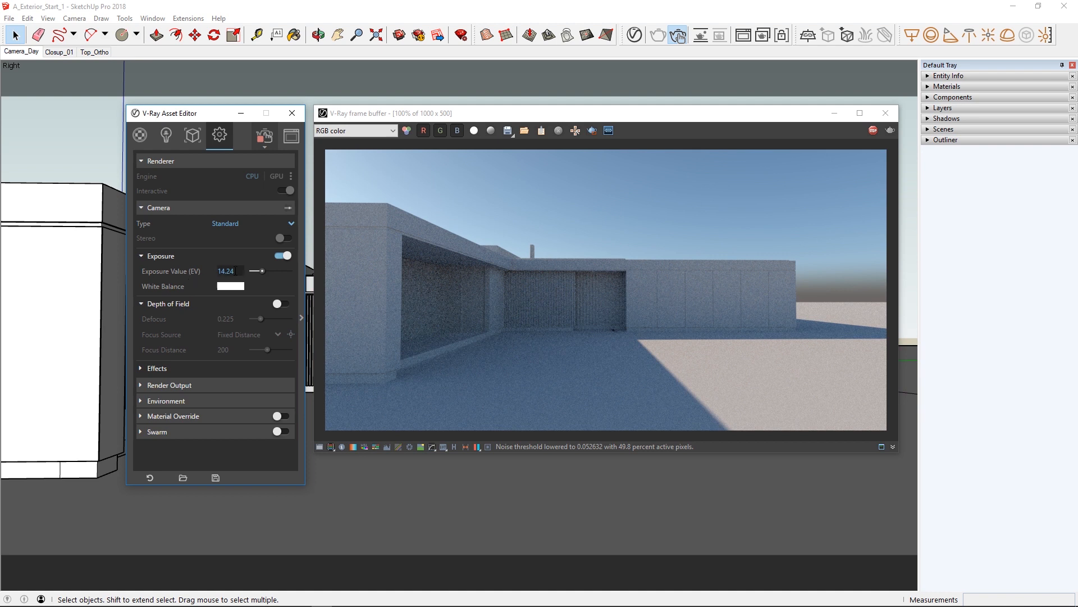
pyautogui.doubleClick(228, 271)
pyautogui.write('16')
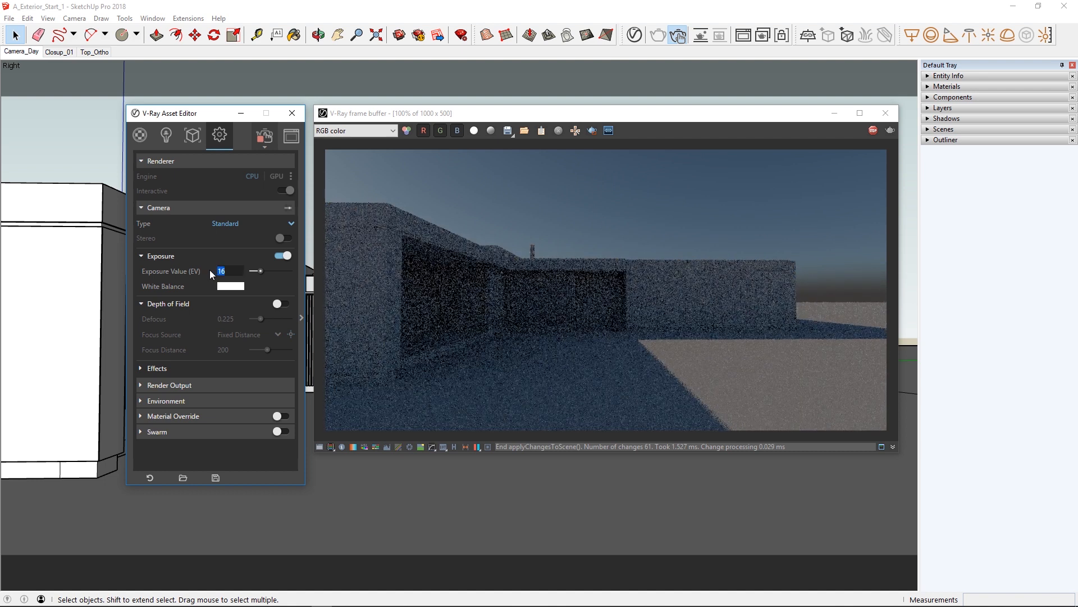
pyautogui.write('3')
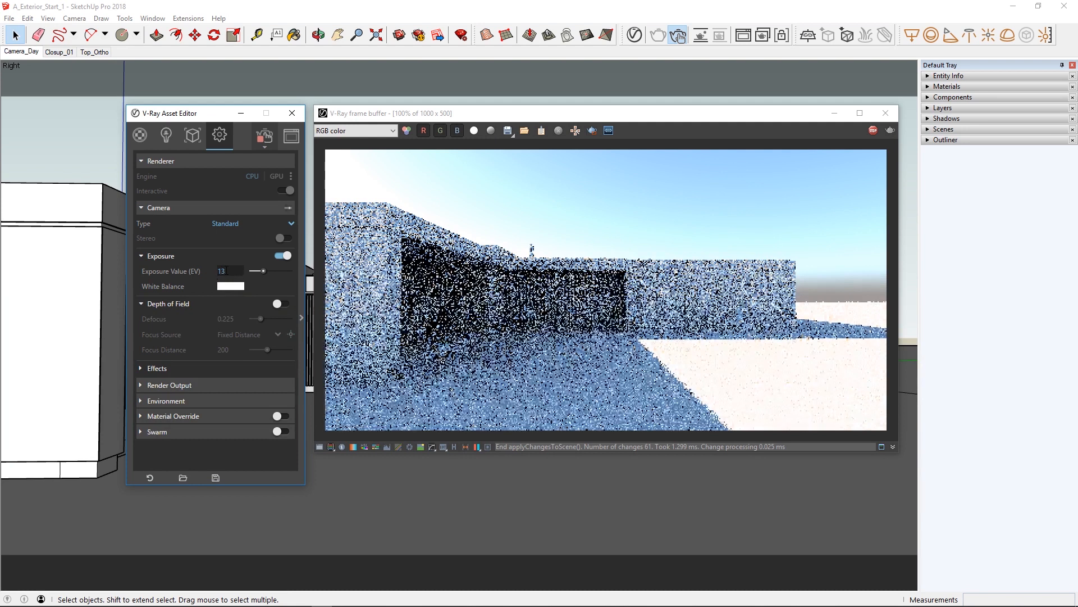
# Set the camera's exposure value to 14.48.
pyautogui.moveTo(228, 271); pyautogui.dragTo(208, 270)
pyautogui.write('14.48')
pyautogui.press('Return')
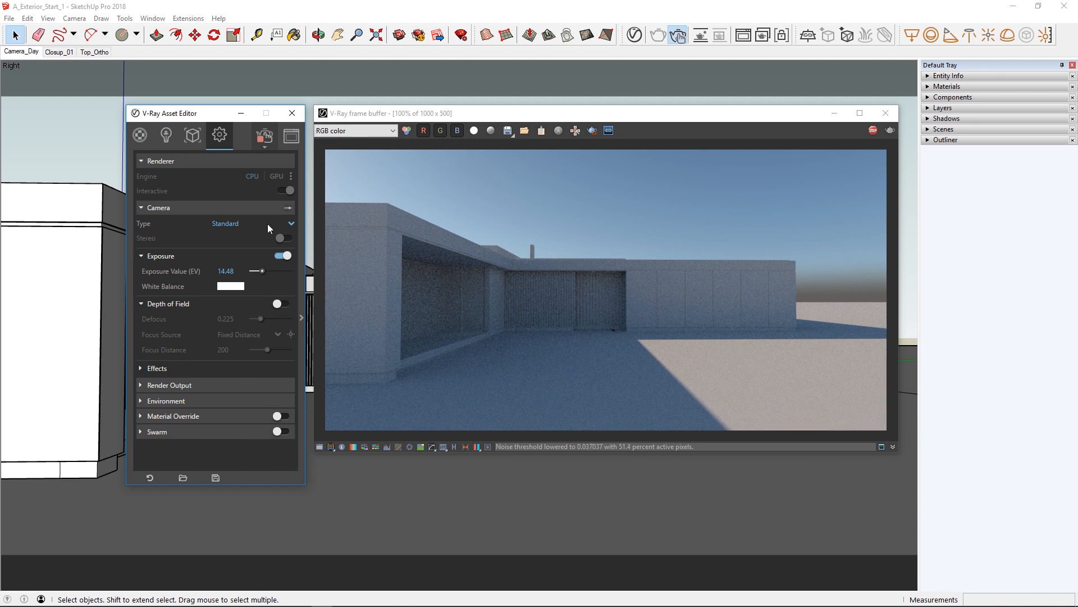
# Close the asset editor, move the frame buffer clear of the tray, and set the shadows to about 09:03 on 07/19.
pyautogui.click(292, 113)
pyautogui.moveTo(440, 119); pyautogui.dragTo(317, 139)
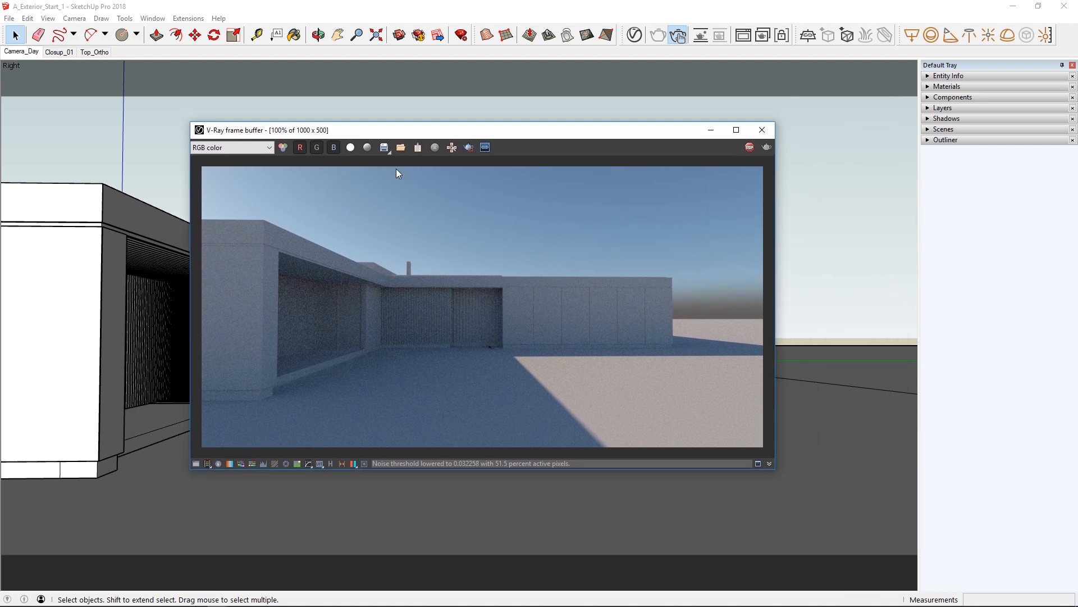
pyautogui.click(948, 119)
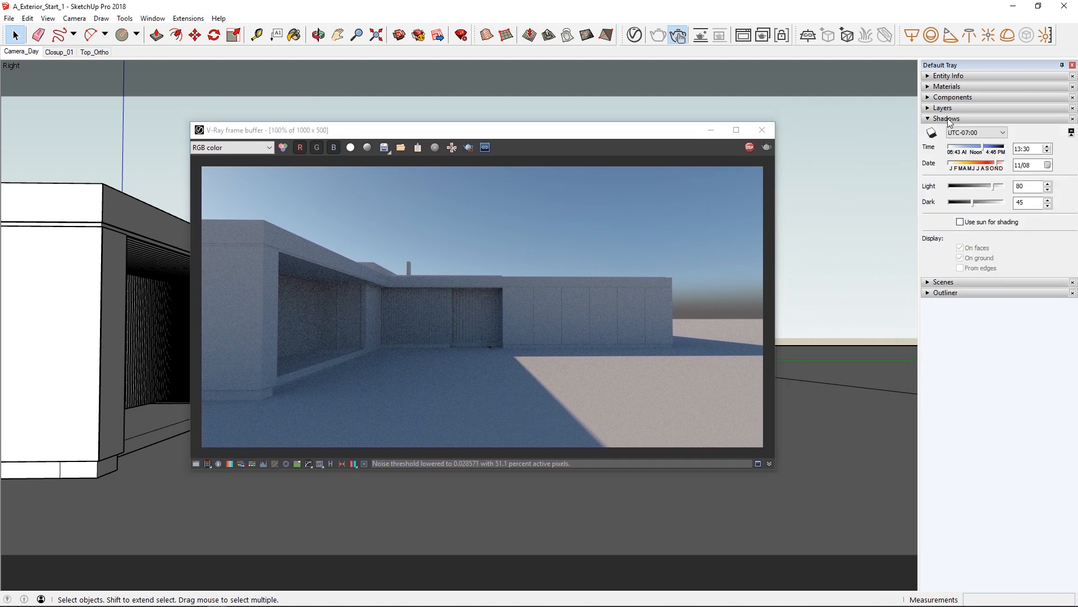
pyautogui.click(964, 148)
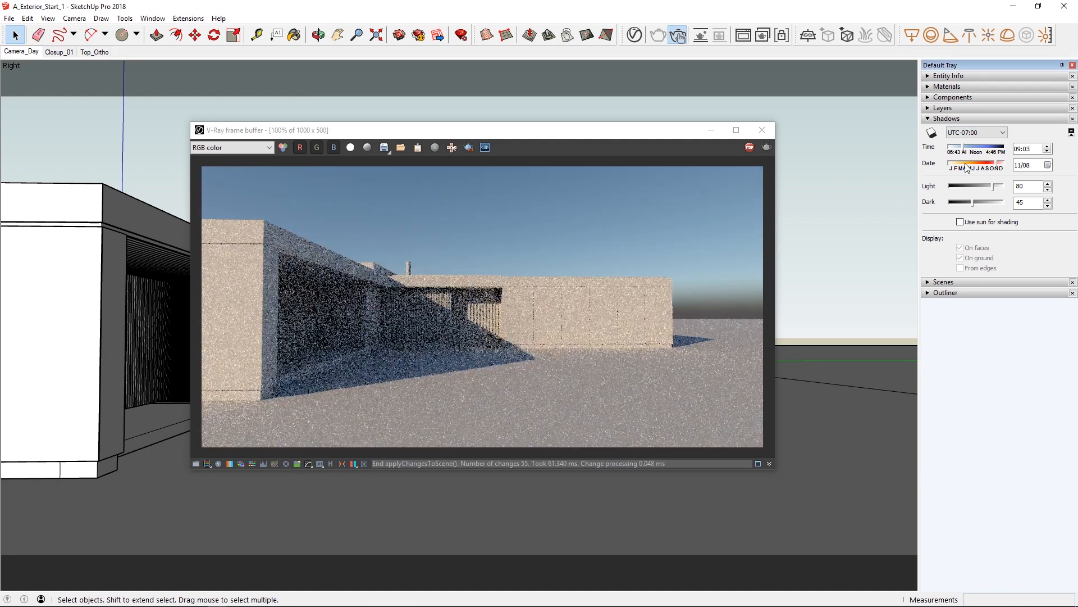
pyautogui.click(965, 166)
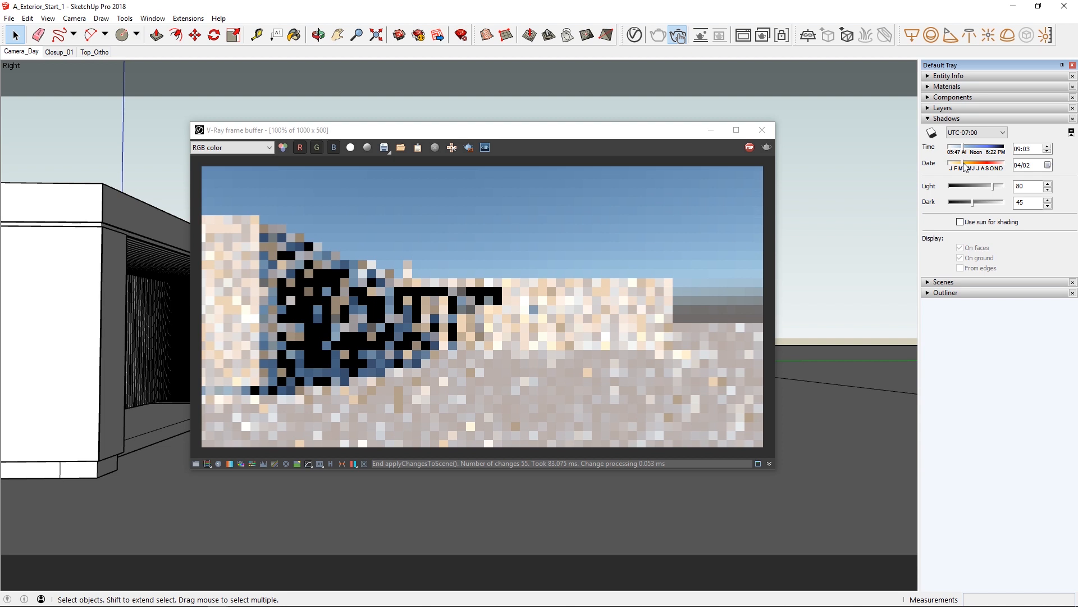
pyautogui.moveTo(964, 166); pyautogui.dragTo(980, 166)
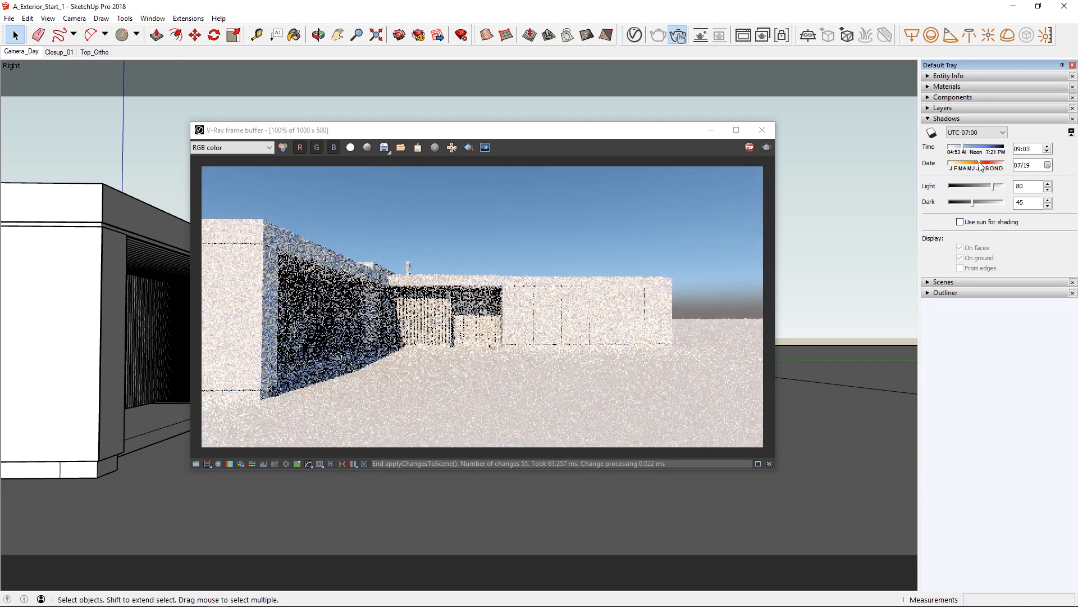
# Set the shadow time to 07:03 and the date to 07/02.
pyautogui.click(1018, 150)
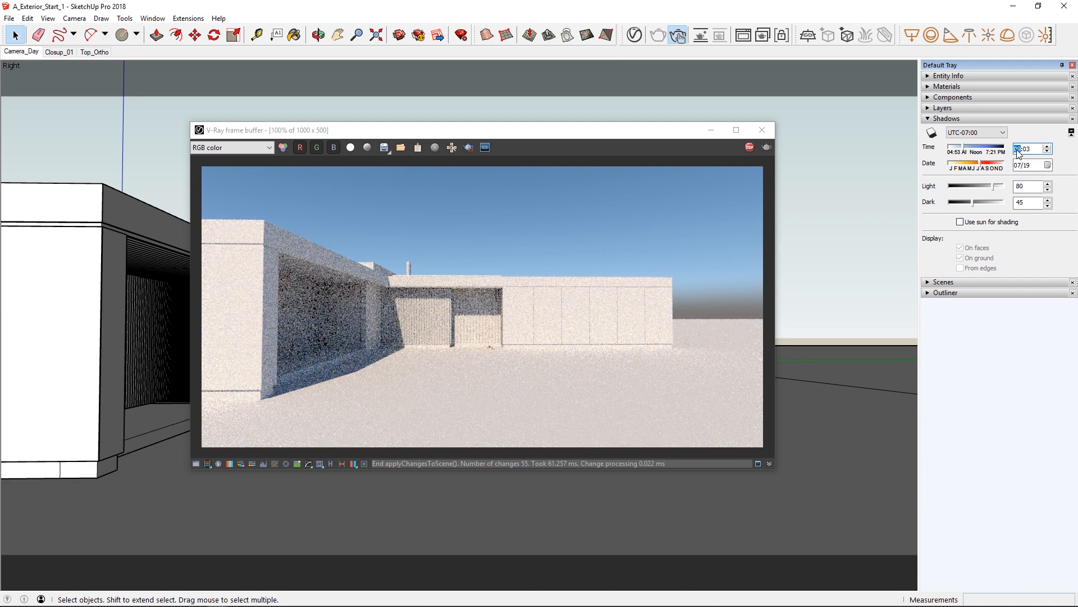
pyautogui.write('07')
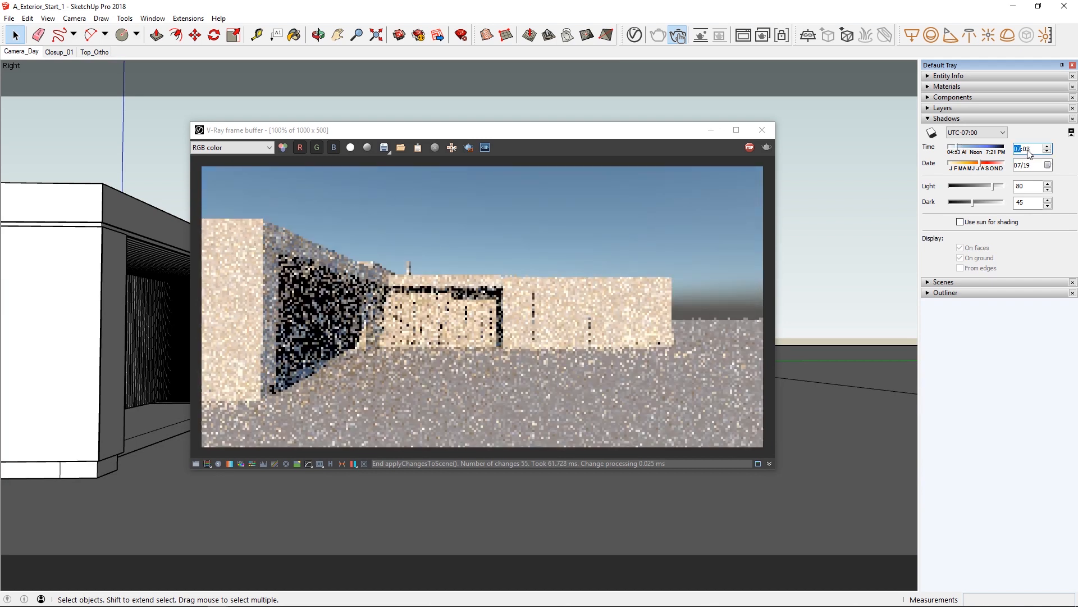
pyautogui.click(1026, 165)
pyautogui.write('01')
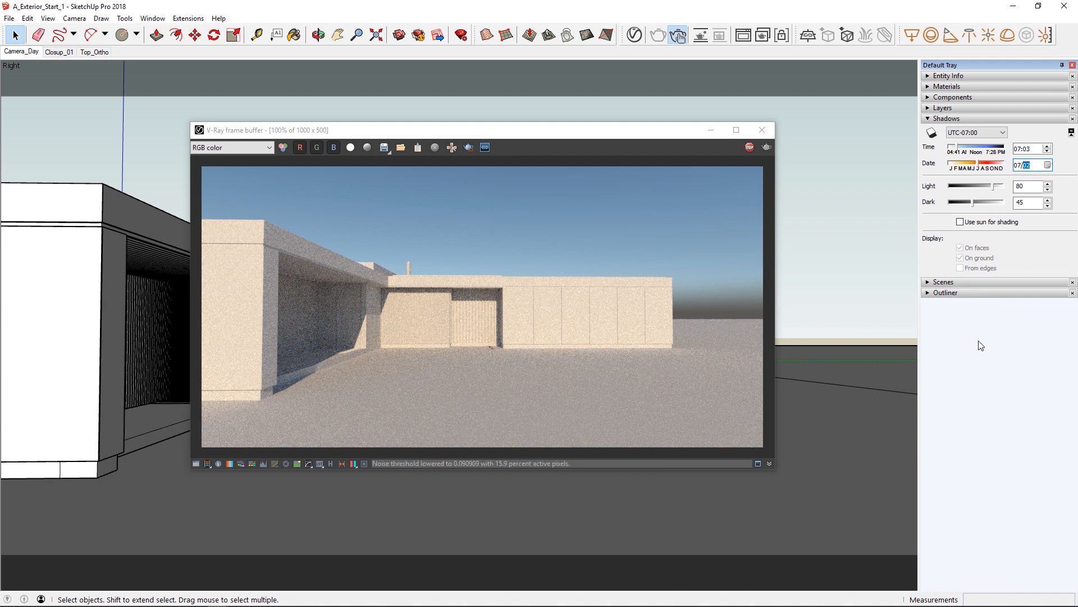
# Open the SunLight parameters in the asset editor and place the editor and frame buffer side by side.
pyautogui.click(629, 37)
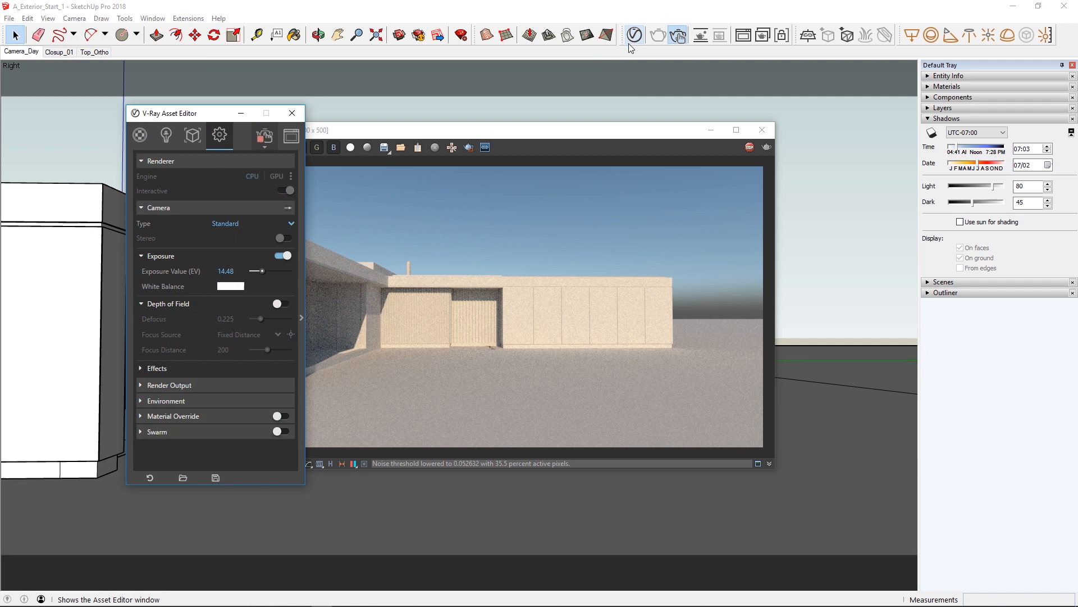
pyautogui.click(167, 135)
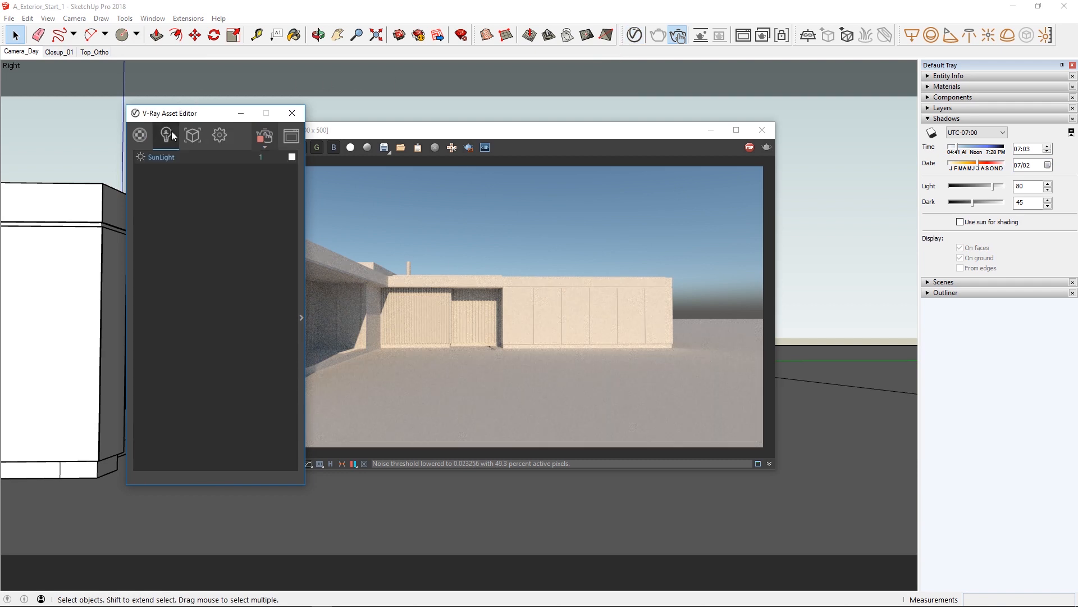
pyautogui.click(301, 317)
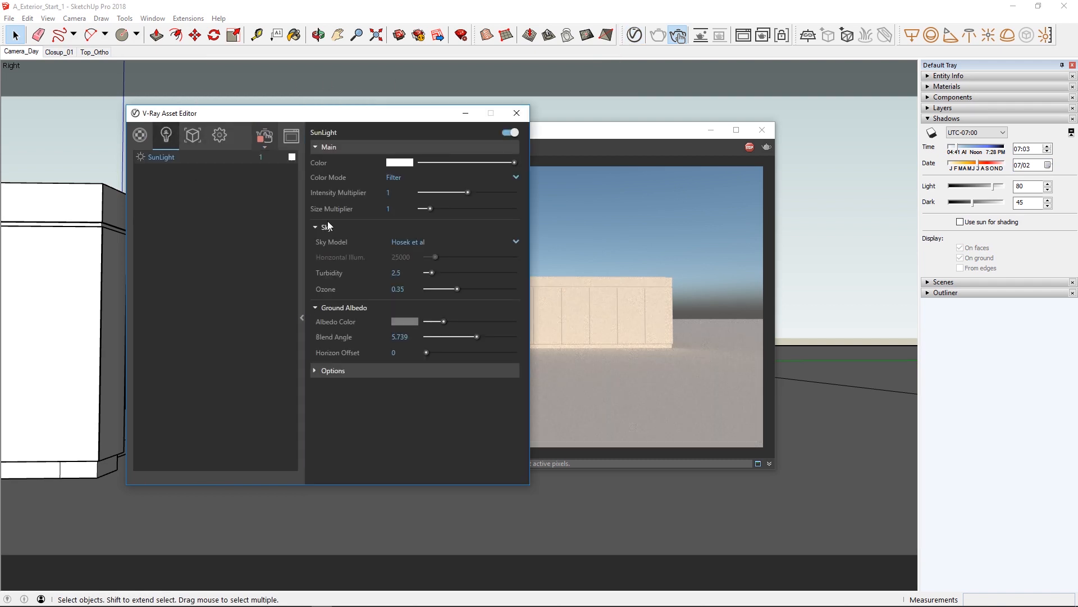
pyautogui.moveTo(340, 119); pyautogui.dragTo(257, 132)
pyautogui.moveTo(499, 132); pyautogui.dragTo(763, 128)
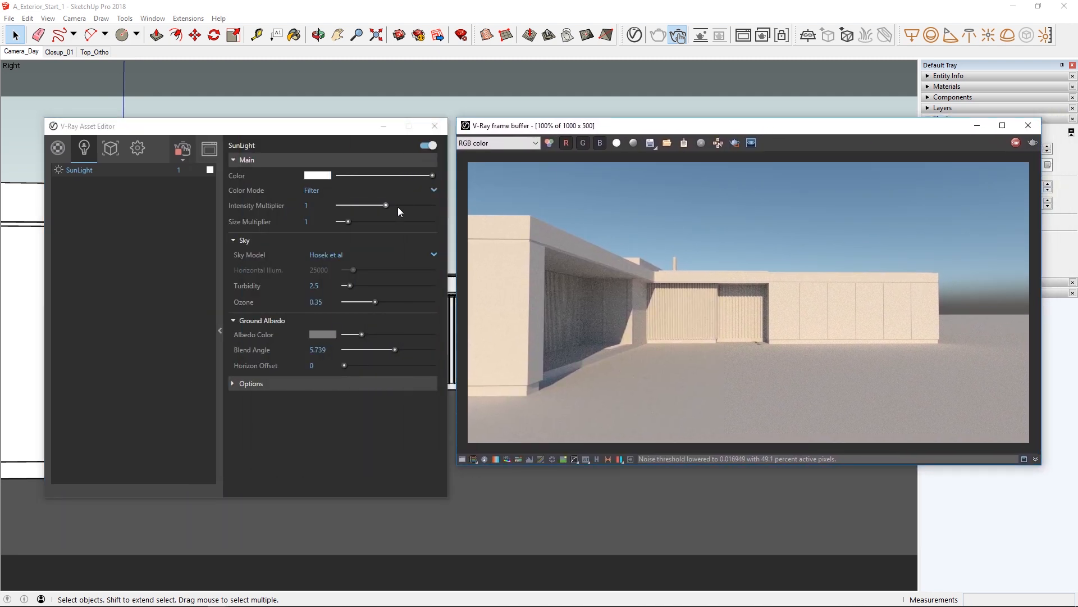
# Try SunLight intensity multipliers of about 0.536 and 1.624, and reset the multiplier to 1.
pyautogui.moveTo(372, 205); pyautogui.dragTo(364, 204)
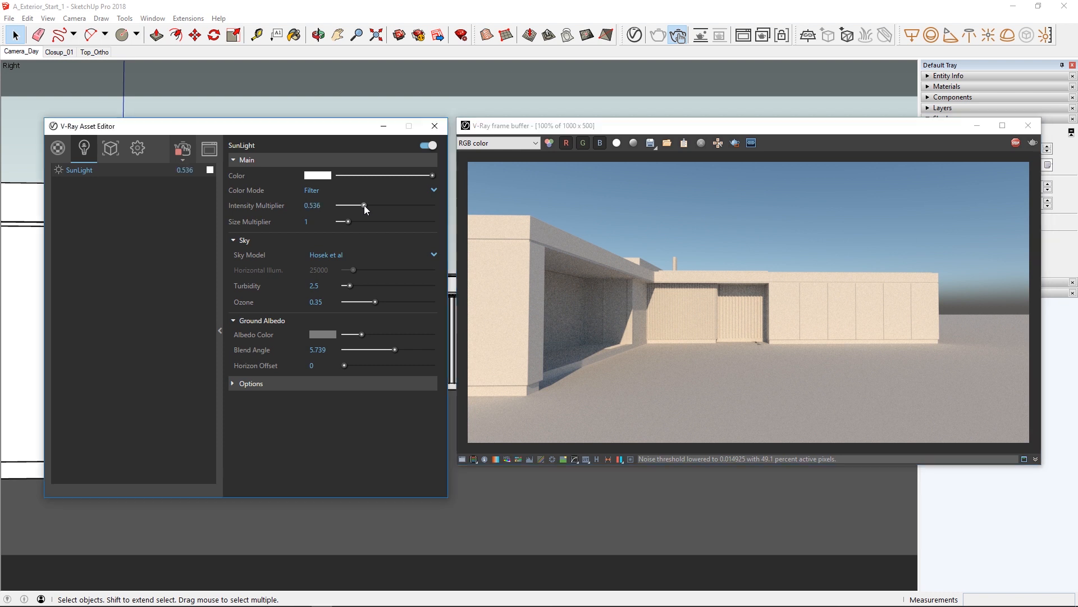
pyautogui.click(416, 206)
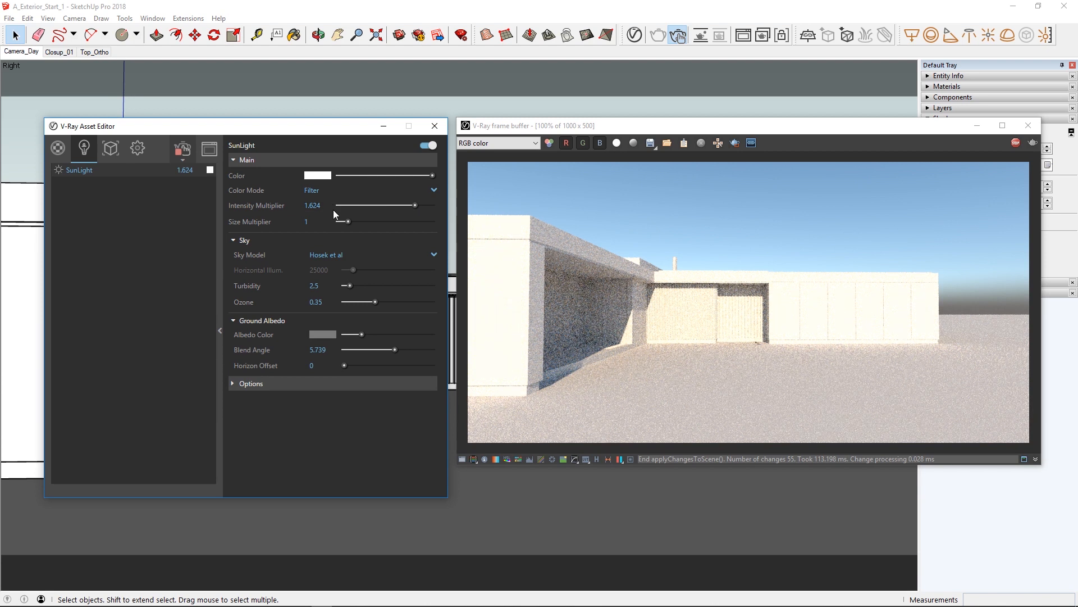
pyautogui.click(328, 206)
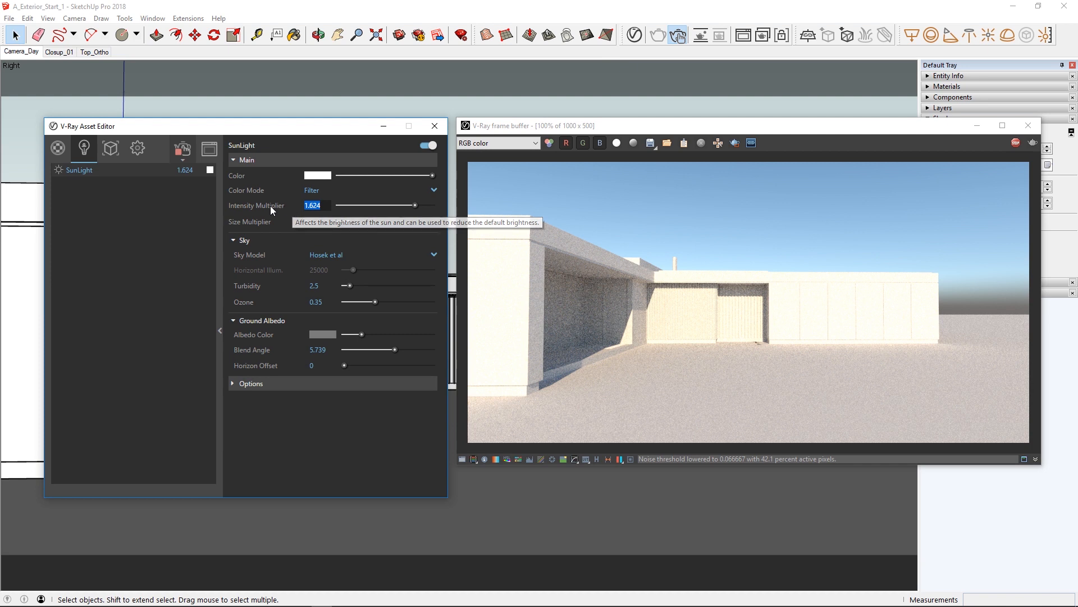
pyautogui.click(191, 170)
pyautogui.write('1')
pyautogui.press('Return')
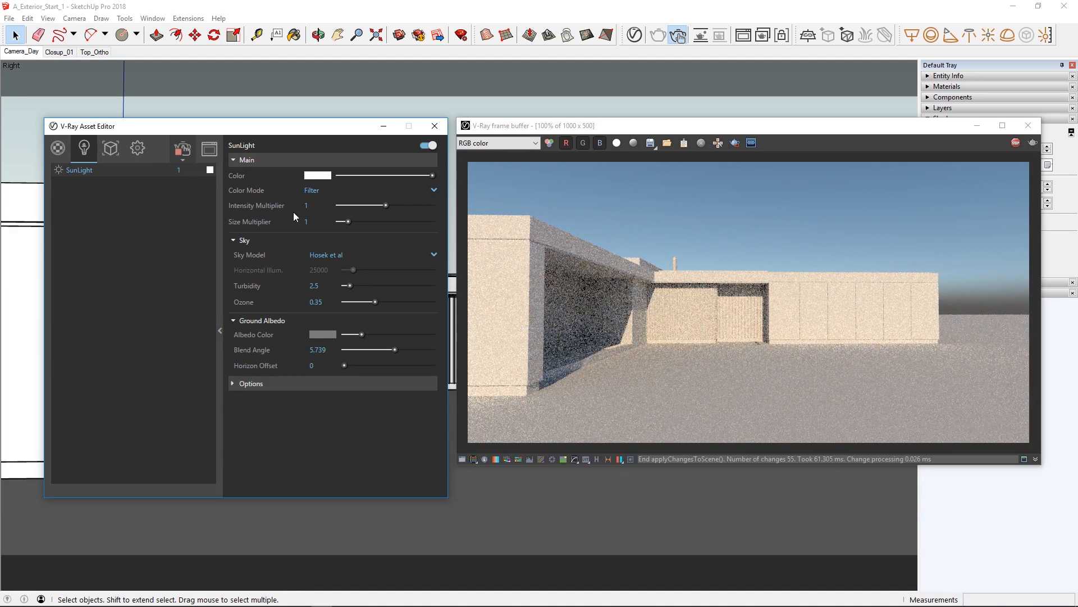
# Isolate the recessed entrance corner in a magnified render region, try a SunLight size multiplier of 8.5, set it to 3, and restore the full-frame render.
pyautogui.click(735, 143)
pyautogui.scroll(2, 629, 319)
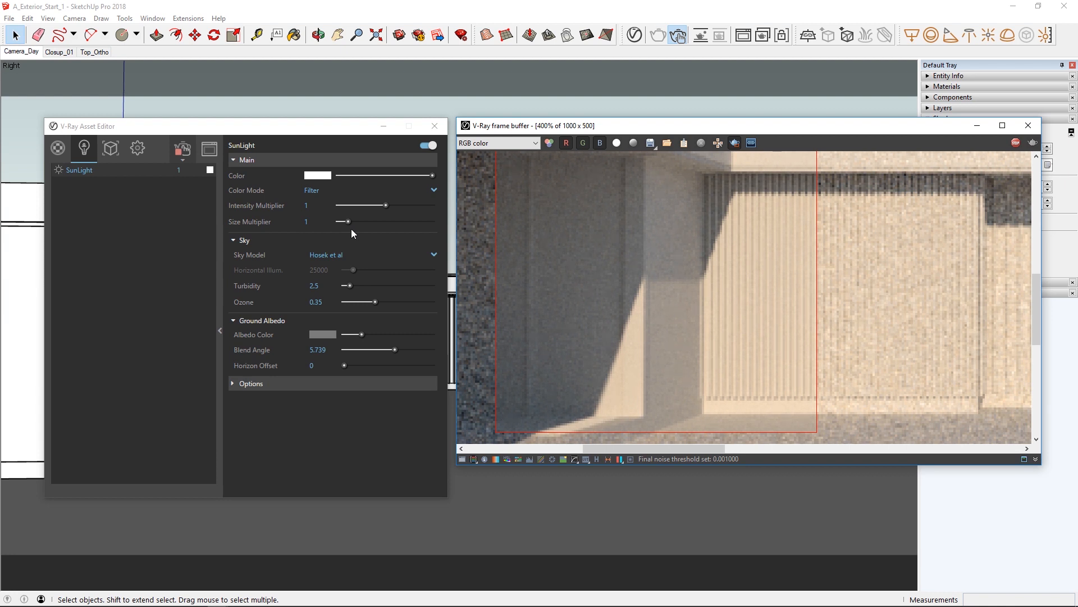
pyautogui.moveTo(348, 221); pyautogui.dragTo(419, 225)
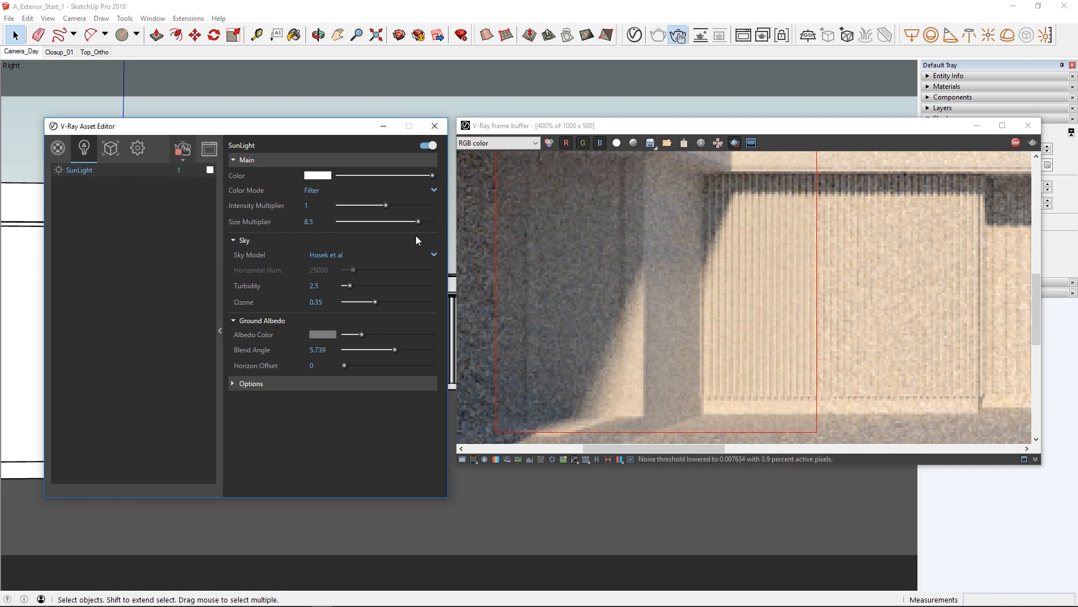
pyautogui.click(308, 222)
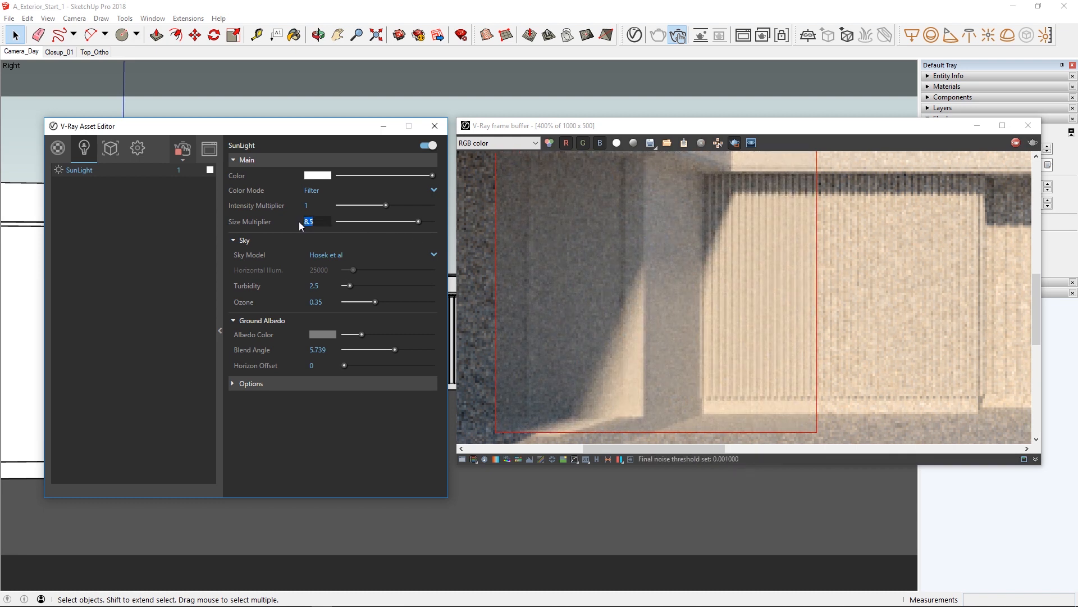
pyautogui.write('3')
pyautogui.press('Return')
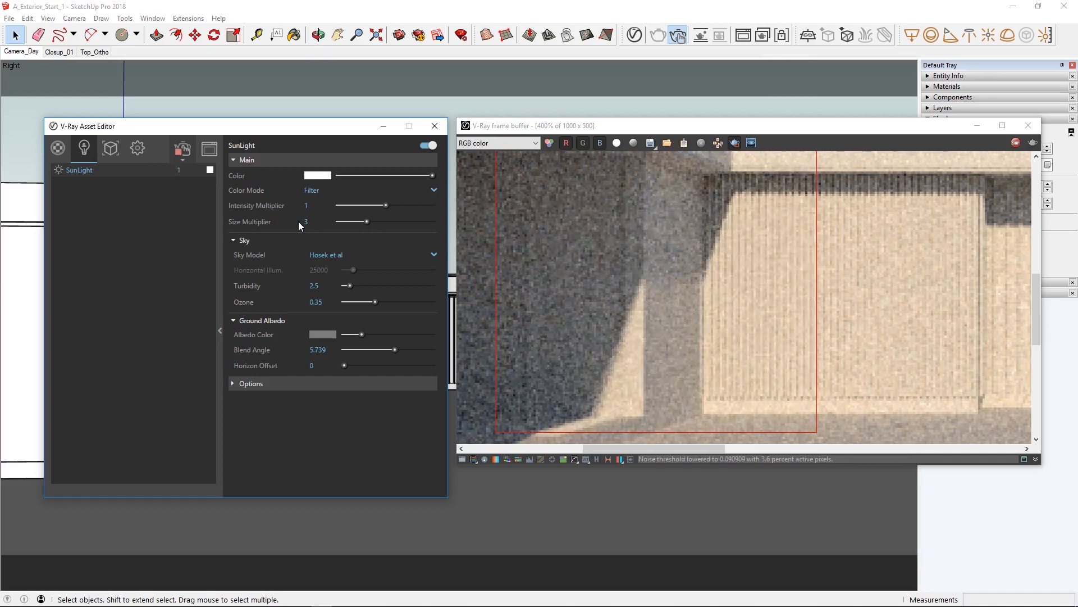
pyautogui.doubleClick(538, 278)
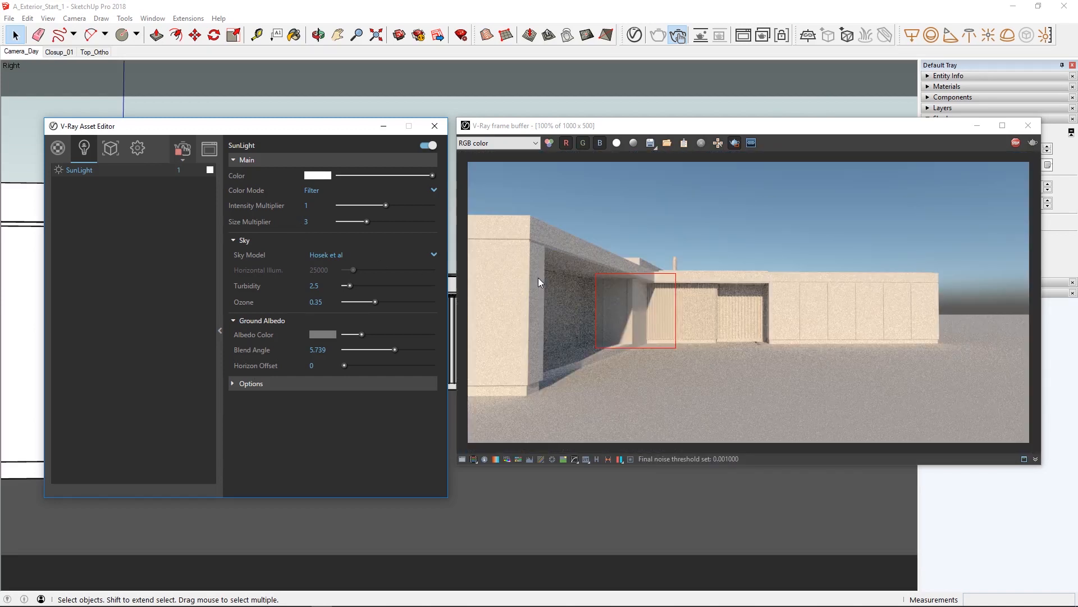
pyautogui.click(734, 143)
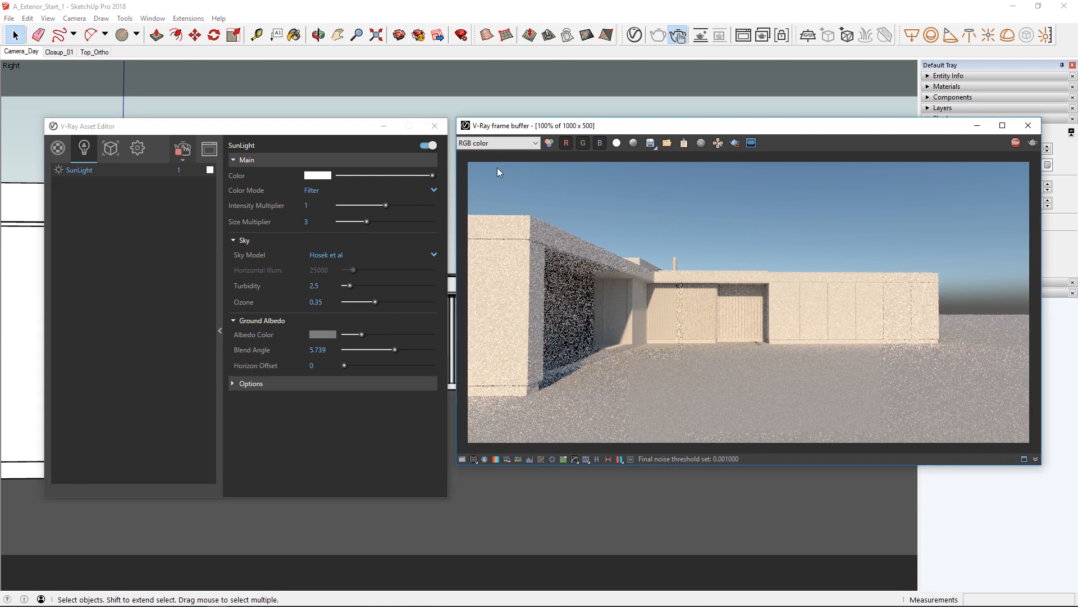
# Compare the Preetham et al, CIE Clear and CIE Overcast sky models, and return the sky model to Hosek et al.
pyautogui.click(434, 255)
pyautogui.click(408, 267)
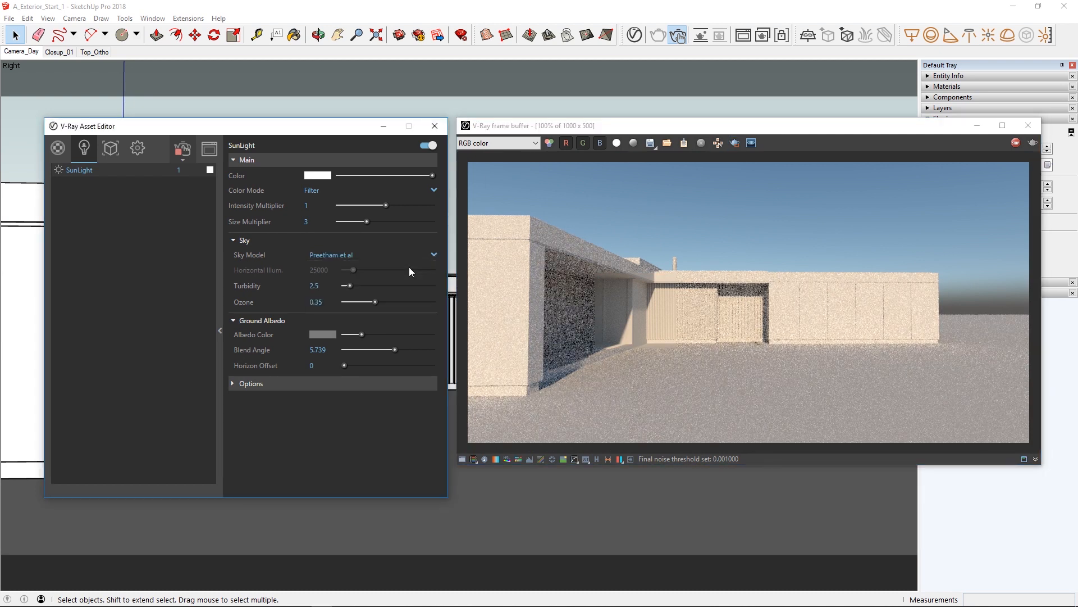
pyautogui.click(435, 254)
pyautogui.click(408, 279)
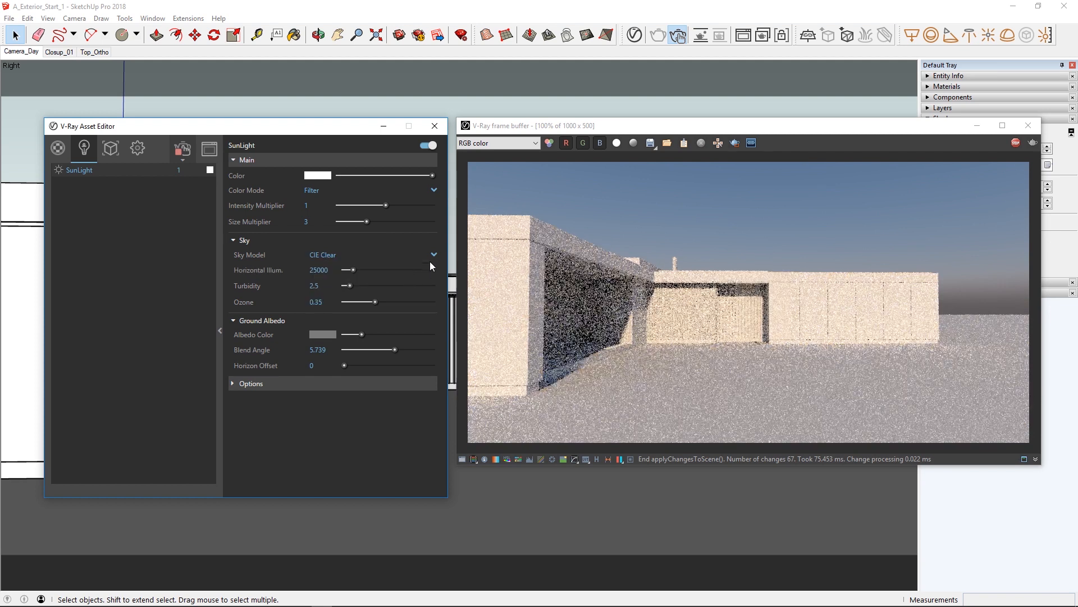
pyautogui.click(434, 255)
pyautogui.click(387, 292)
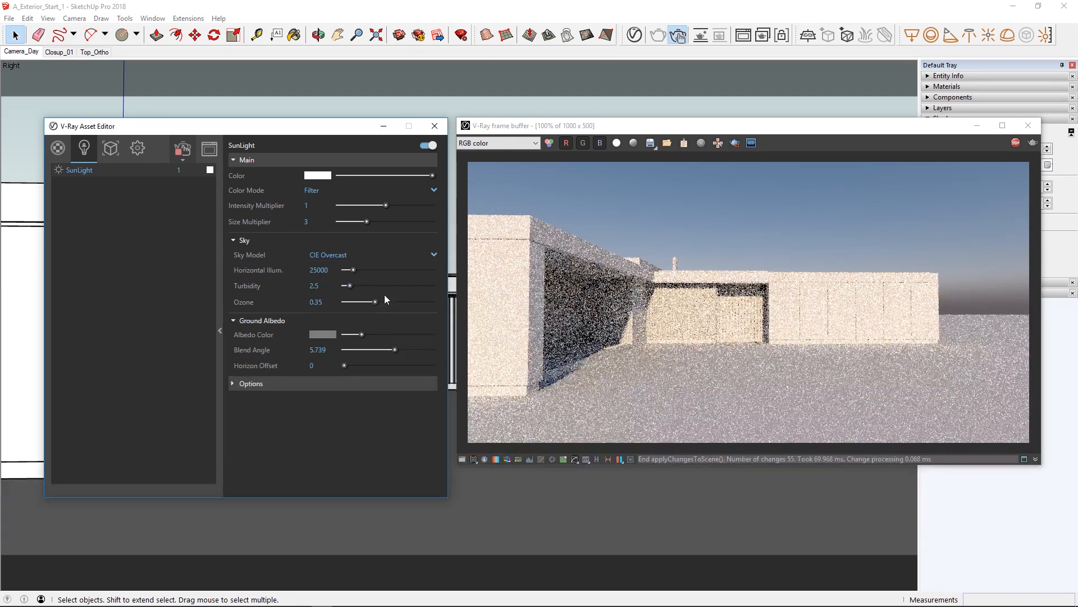
pyautogui.click(434, 255)
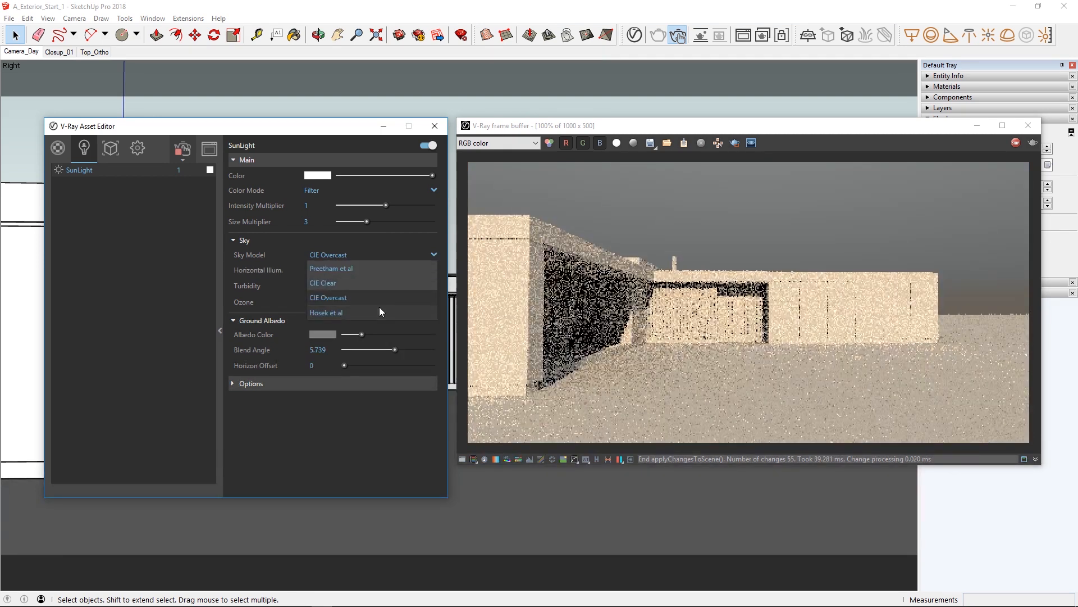
pyautogui.click(330, 310)
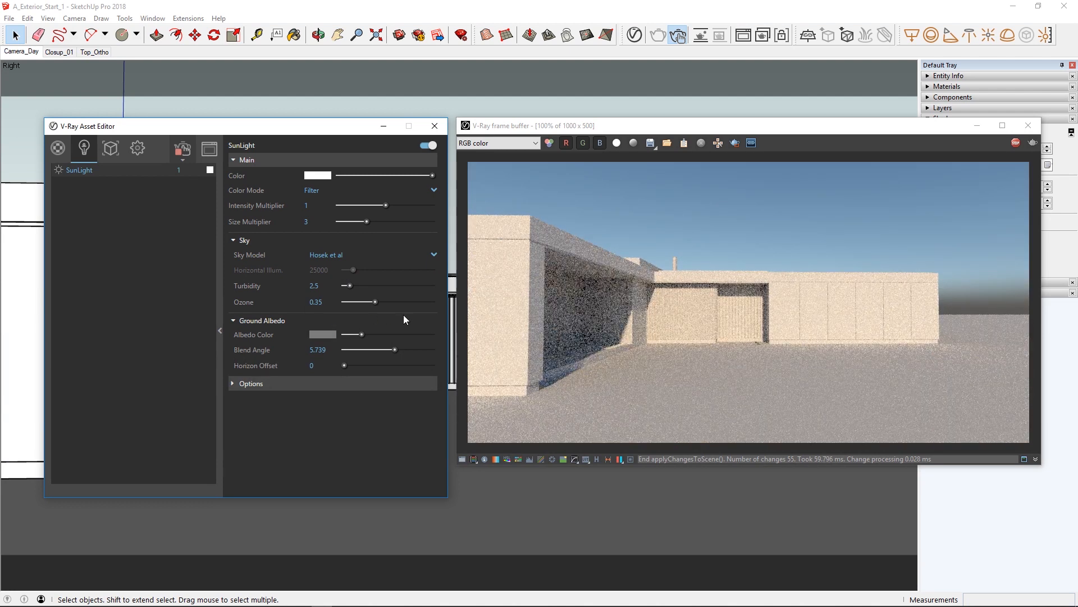
# Restrict rendering to a full-height strip across the house's middle, try turbidity values such as 6.6 and 2.3, and reset turbidity to 2.5.
pyautogui.click(710, 162)
pyautogui.moveTo(608, 163); pyautogui.dragTo(763, 448)
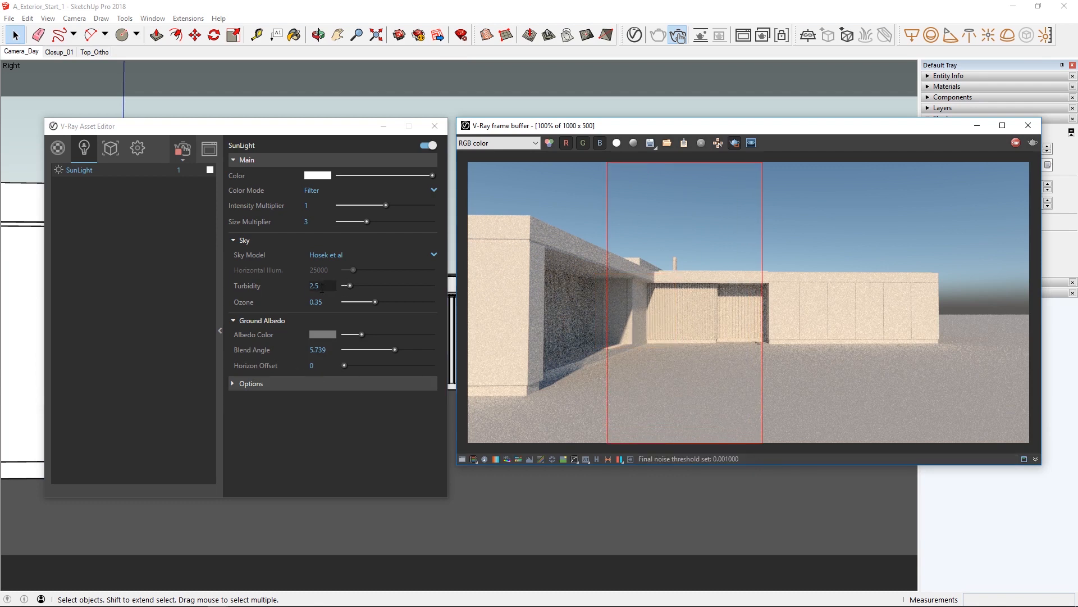
pyautogui.moveTo(352, 285); pyautogui.dragTo(390, 285)
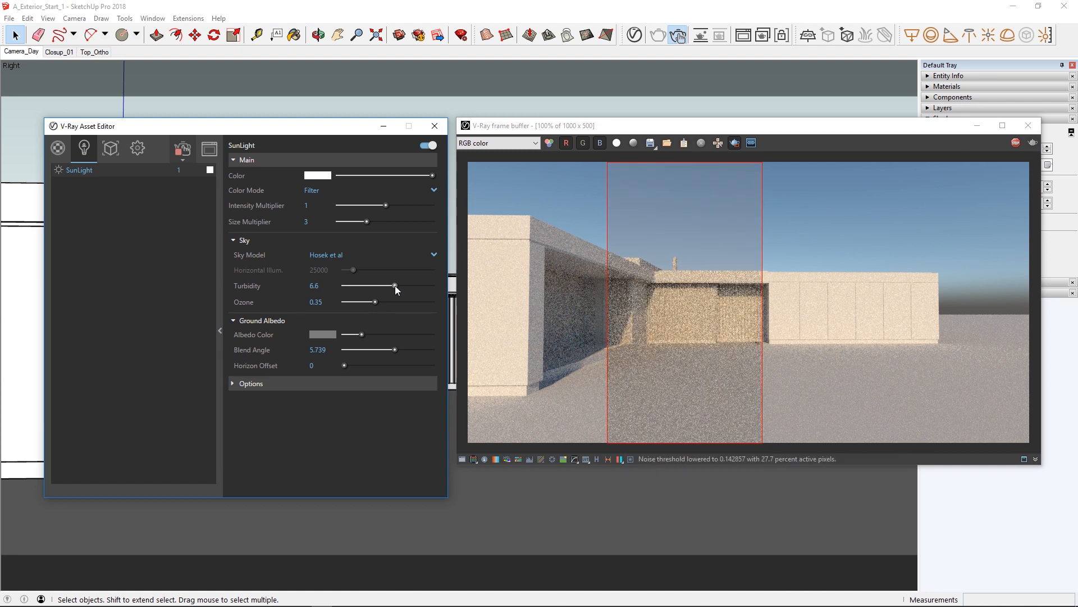
pyautogui.click(348, 286)
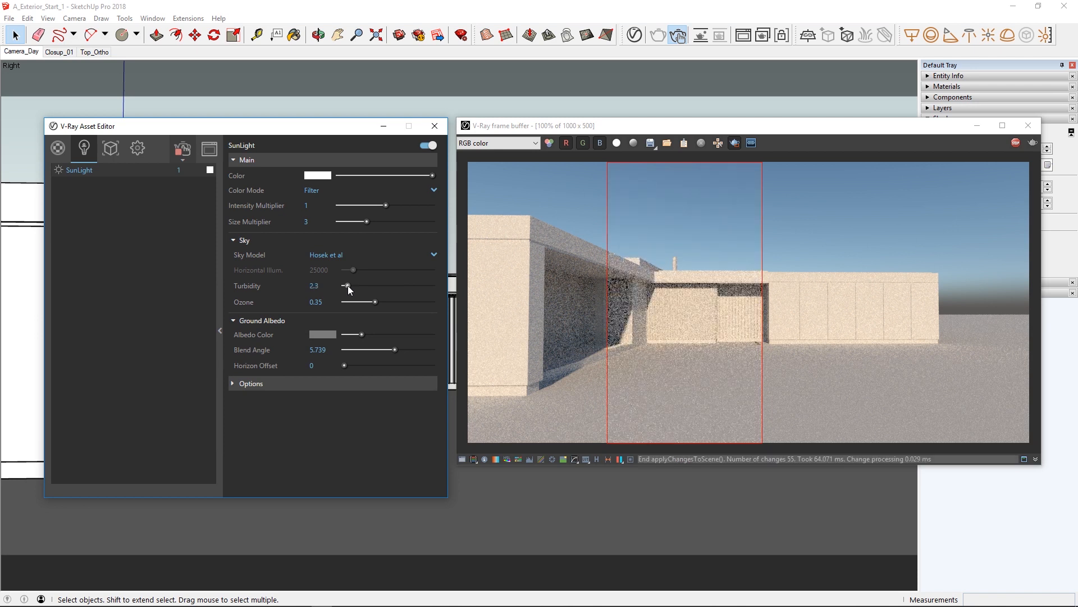
pyautogui.click(413, 285)
pyautogui.moveTo(330, 286); pyautogui.dragTo(273, 285)
pyautogui.write('2.5')
pyautogui.press('Return')
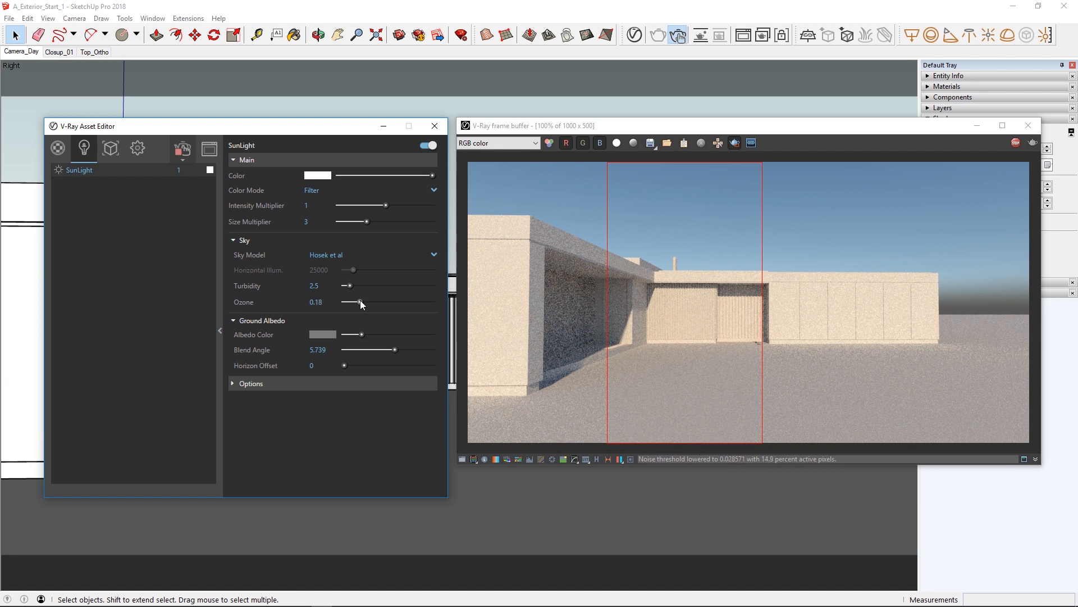
# Try sky ozone values of 0.07 and 0.81, and reset ozone to 0.35.
pyautogui.moveTo(352, 300); pyautogui.dragTo(349, 300)
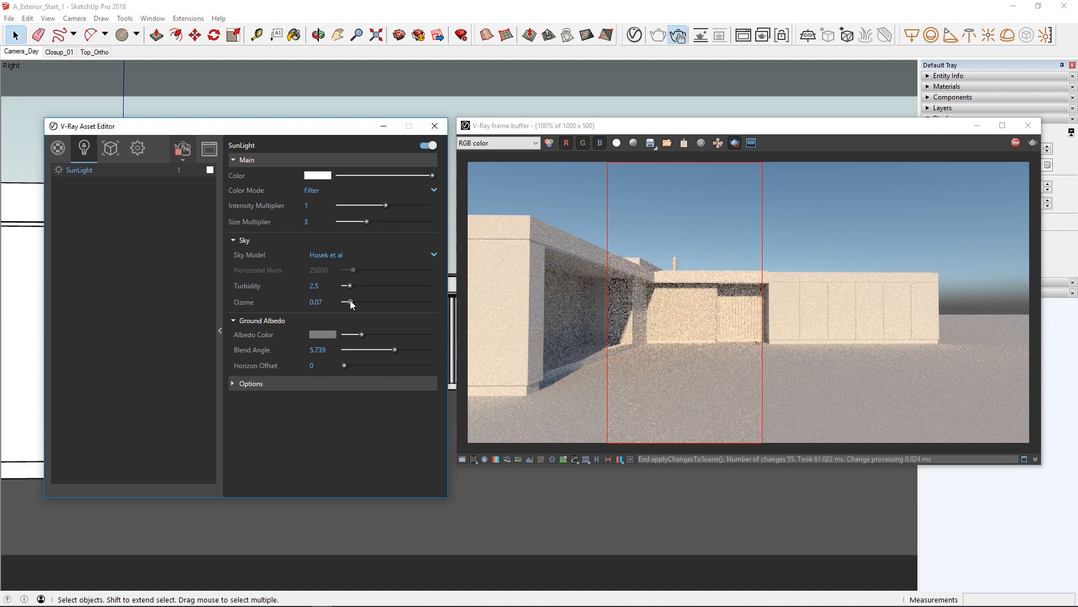
pyautogui.moveTo(350, 300); pyautogui.dragTo(401, 304)
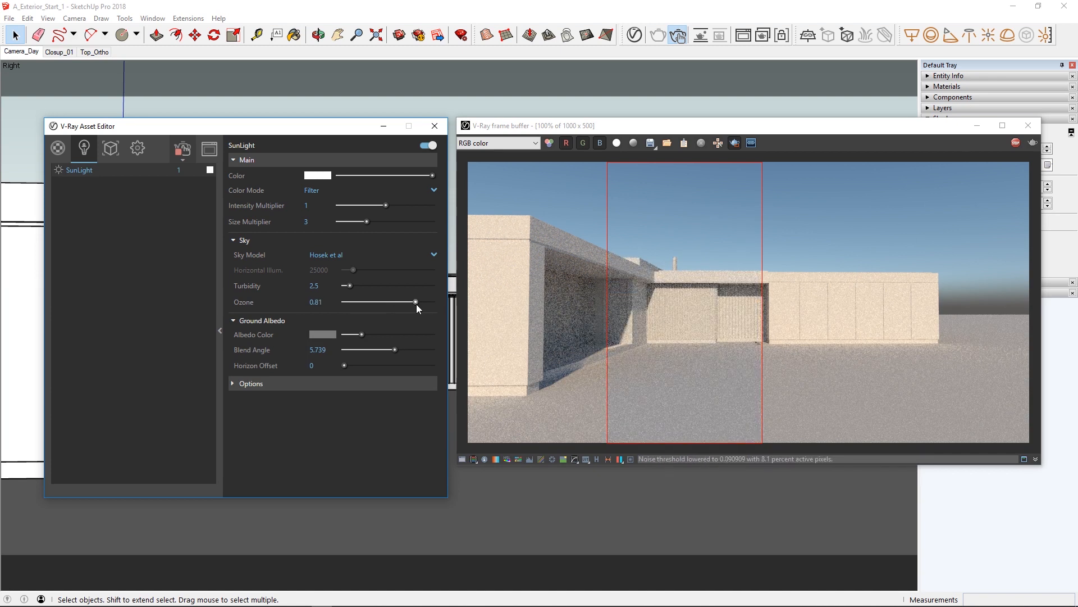
pyautogui.click(316, 301)
pyautogui.write('0.35')
pyautogui.press('Return')
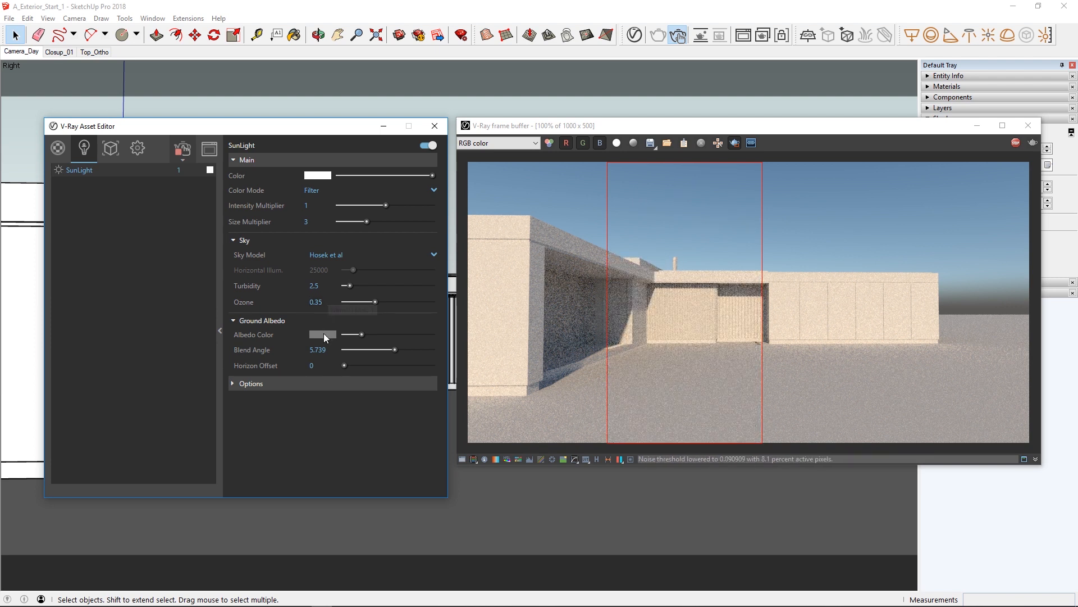
# Limit rendering to the horizon area beside the house, try a brownish ground albedo, and set the albedo to bluish grey (R 0.515, G 0.543, B 0.6).
pyautogui.moveTo(881, 352); pyautogui.dragTo(1030, 131)
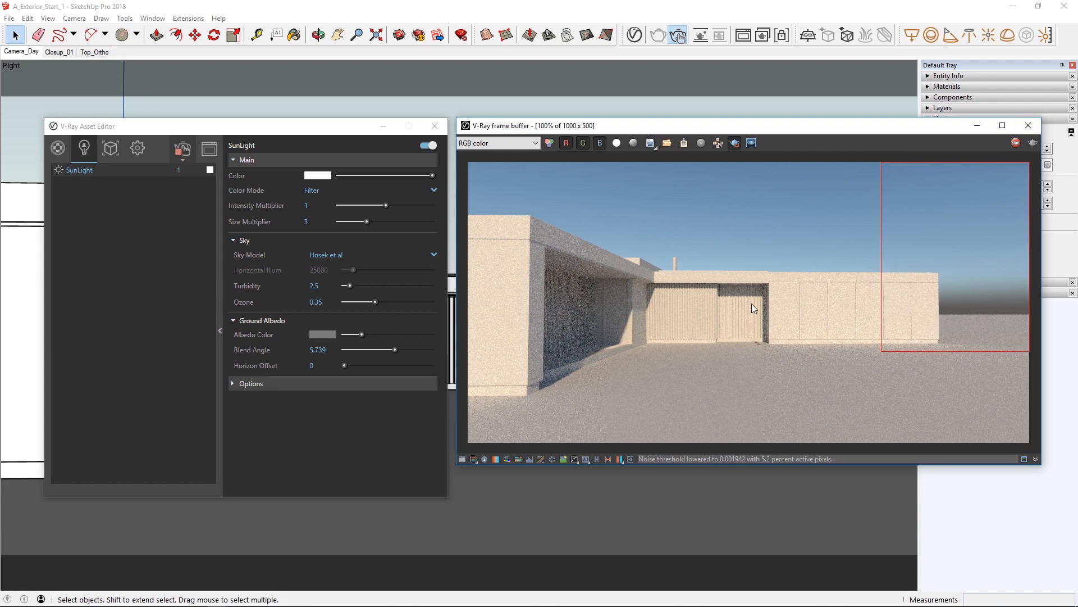
pyautogui.click(318, 332)
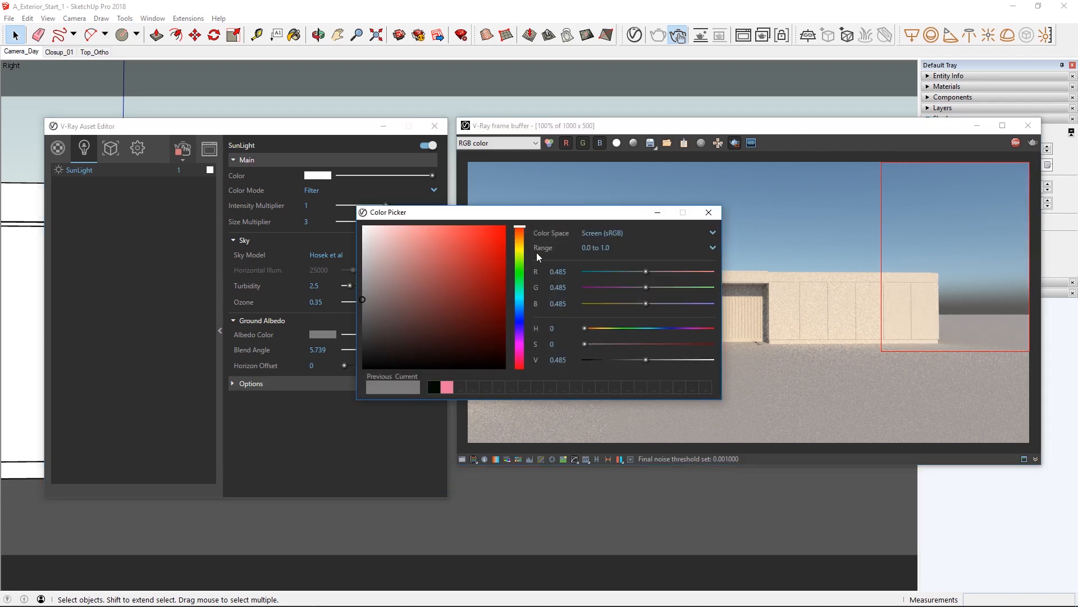
pyautogui.click(520, 240)
pyautogui.moveTo(431, 272)
pyautogui.mouseDown()
pyautogui.moveTo(386, 292)
pyautogui.moveTo(401, 257)
pyautogui.moveTo(399, 292)
pyautogui.moveTo(408, 292)
pyautogui.moveTo(398, 276)
pyautogui.mouseUp()
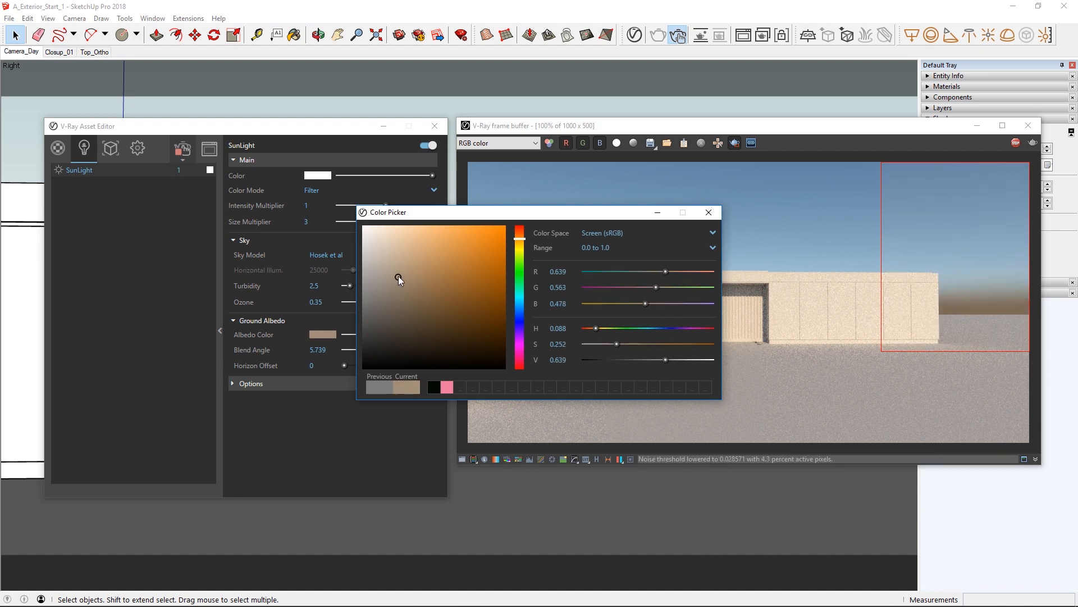
pyautogui.click(520, 313)
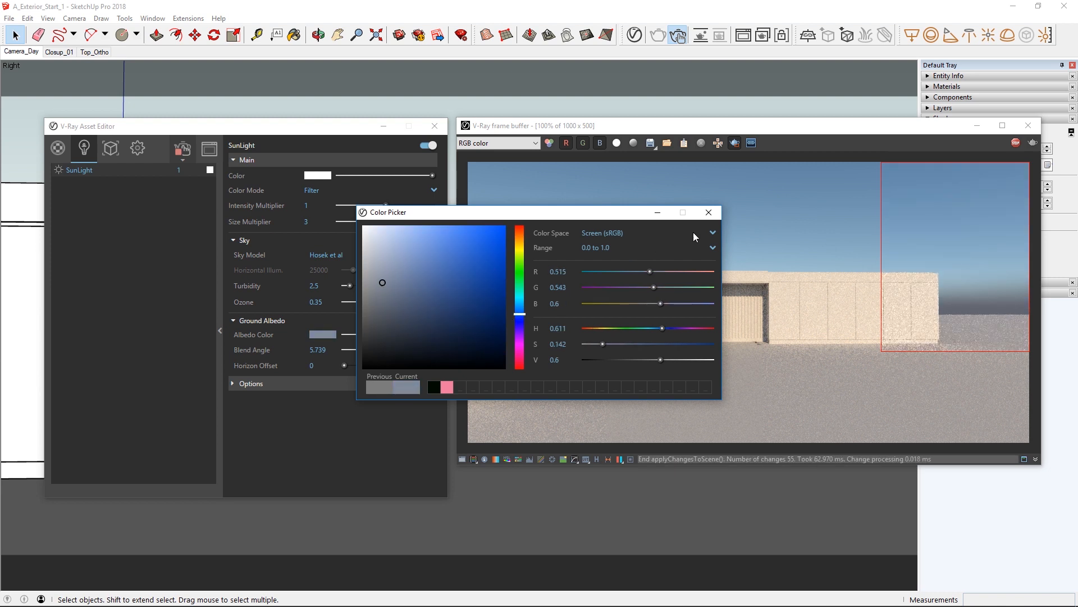
pyautogui.click(707, 212)
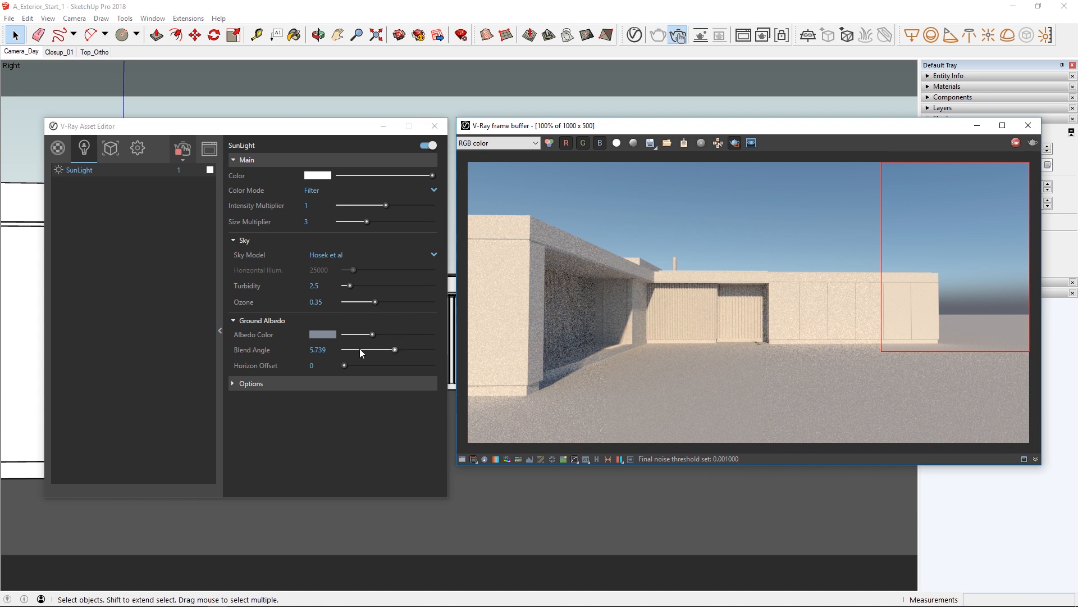
# Set the blend angle to 5.7 after trying 8.2 and 1.47, and try a horizon offset of 5.79 before returning it to 0.
pyautogui.click(417, 349)
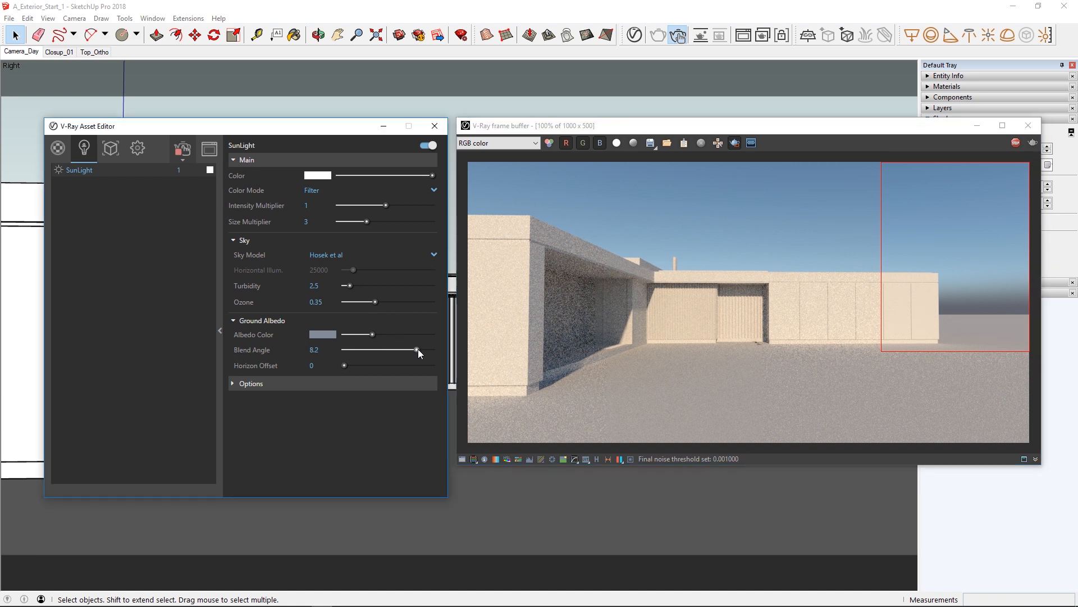
pyautogui.click(357, 349)
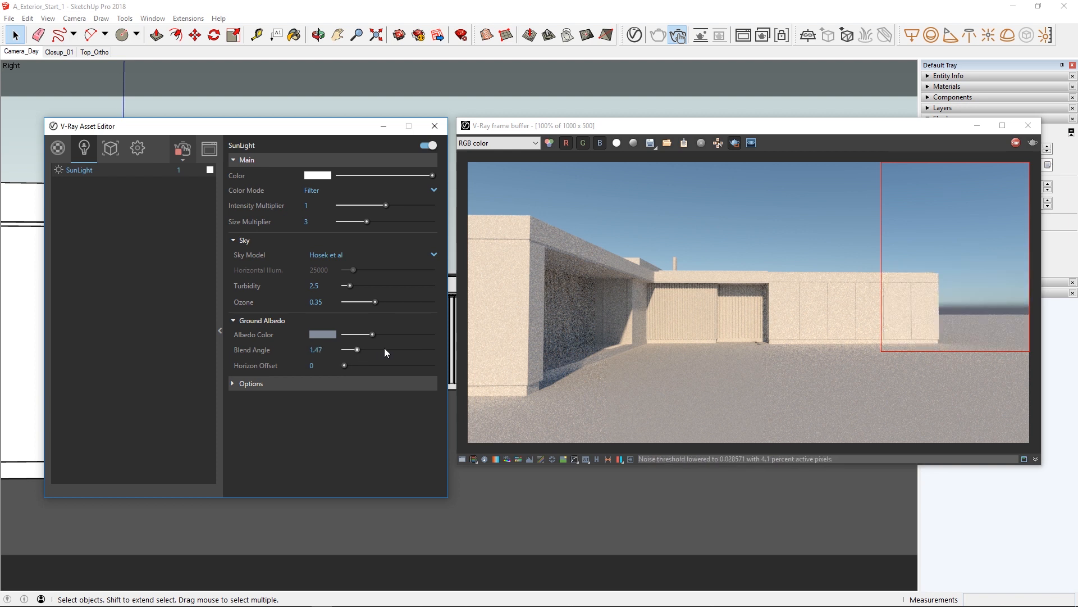
pyautogui.click(318, 350)
pyautogui.write('5.7')
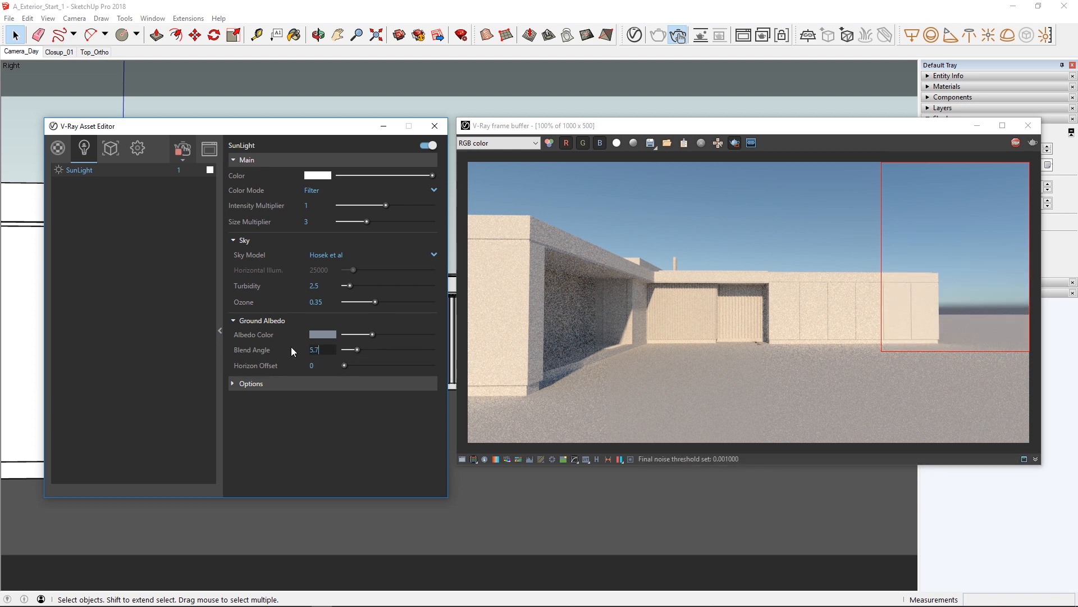
pyautogui.press('Return')
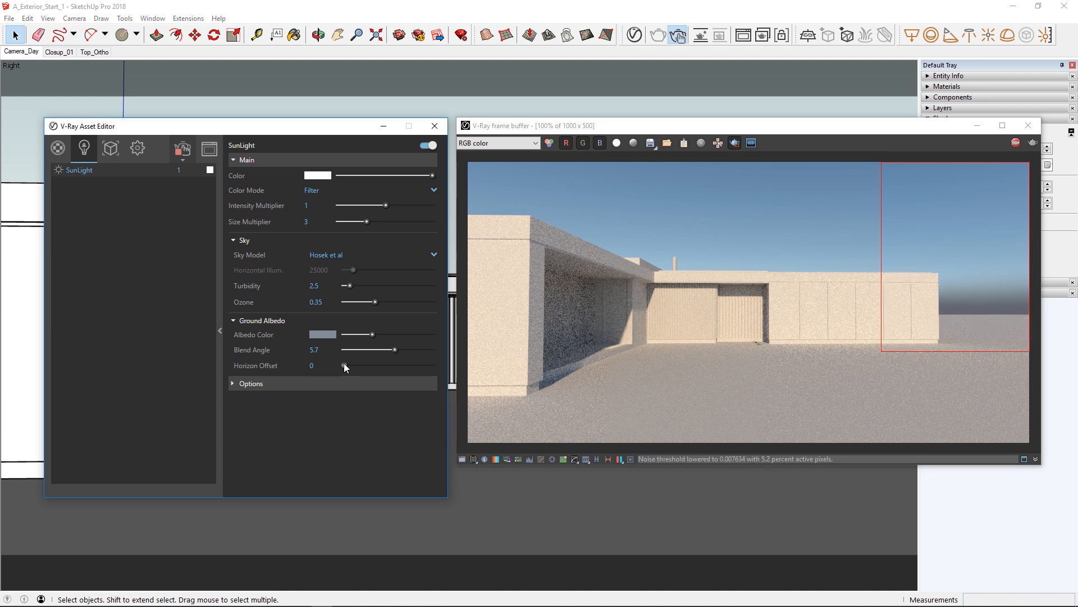
pyautogui.moveTo(358, 363); pyautogui.dragTo(396, 365)
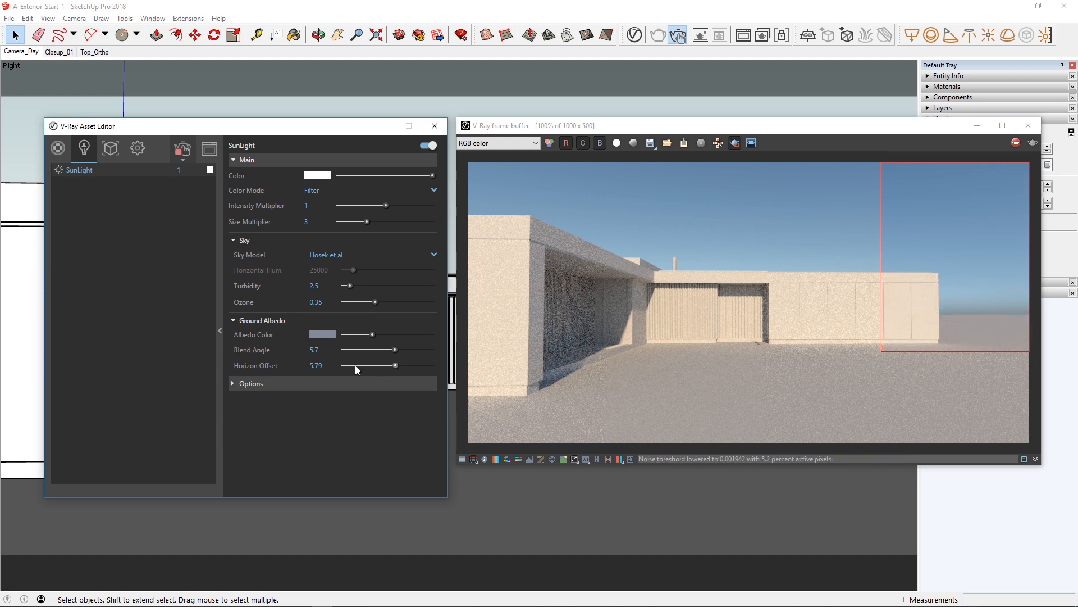
pyautogui.moveTo(355, 365); pyautogui.dragTo(339, 364)
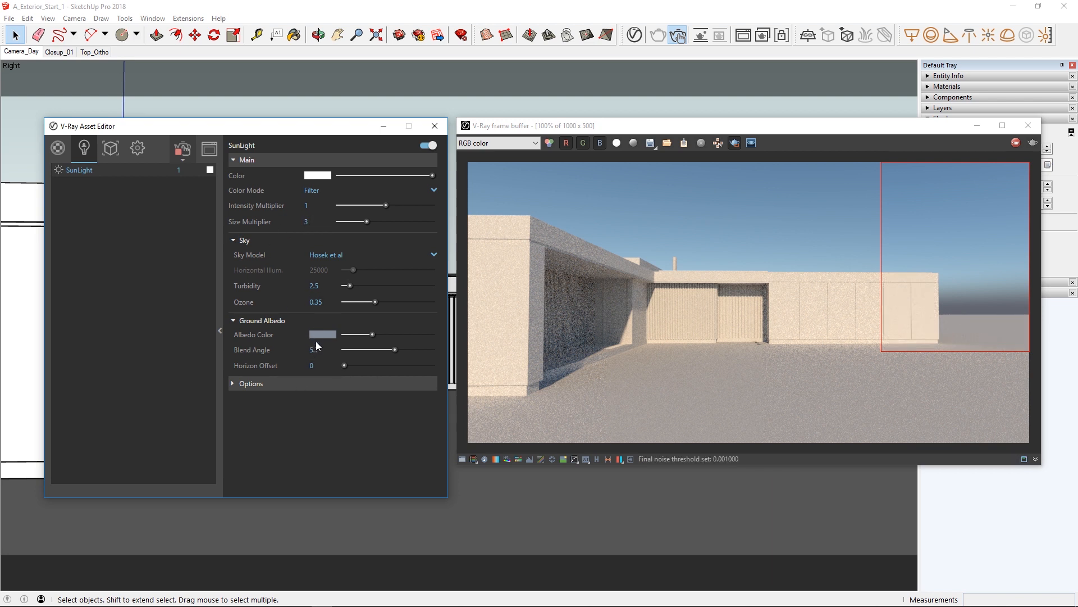
# Collapse the SunLight parameters, turn off region rendering, and stop the interactive render and close the frame buffer.
pyautogui.click(221, 334)
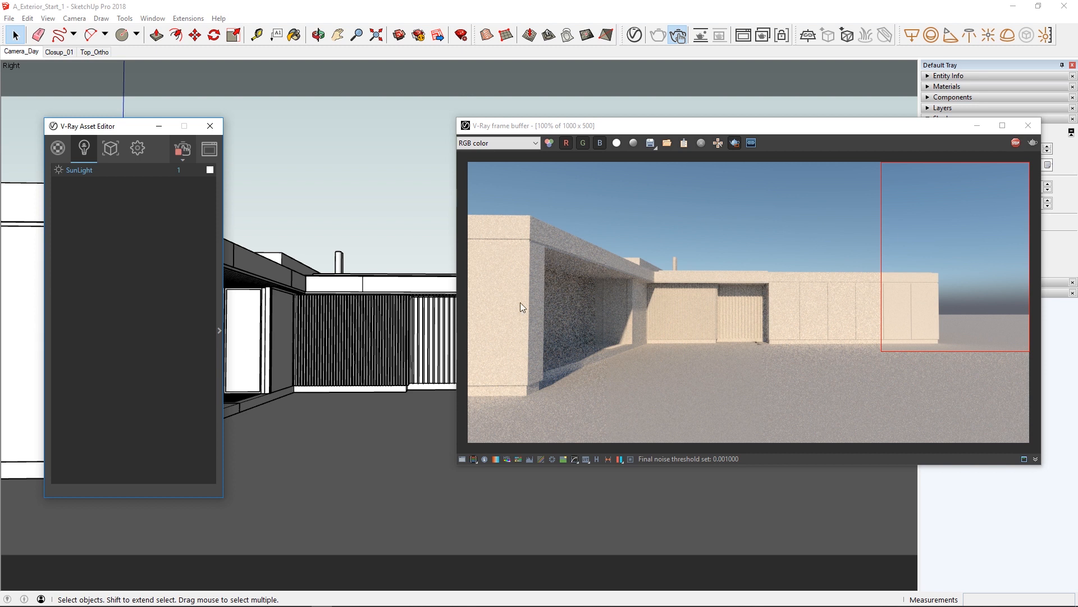
pyautogui.moveTo(592, 127); pyautogui.dragTo(390, 128)
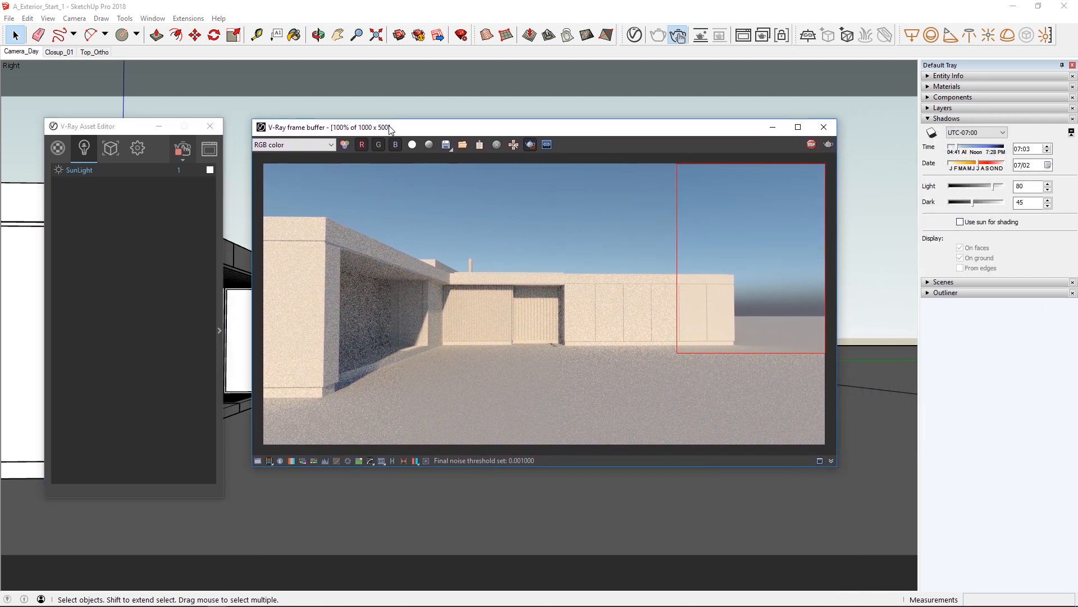
pyautogui.click(530, 149)
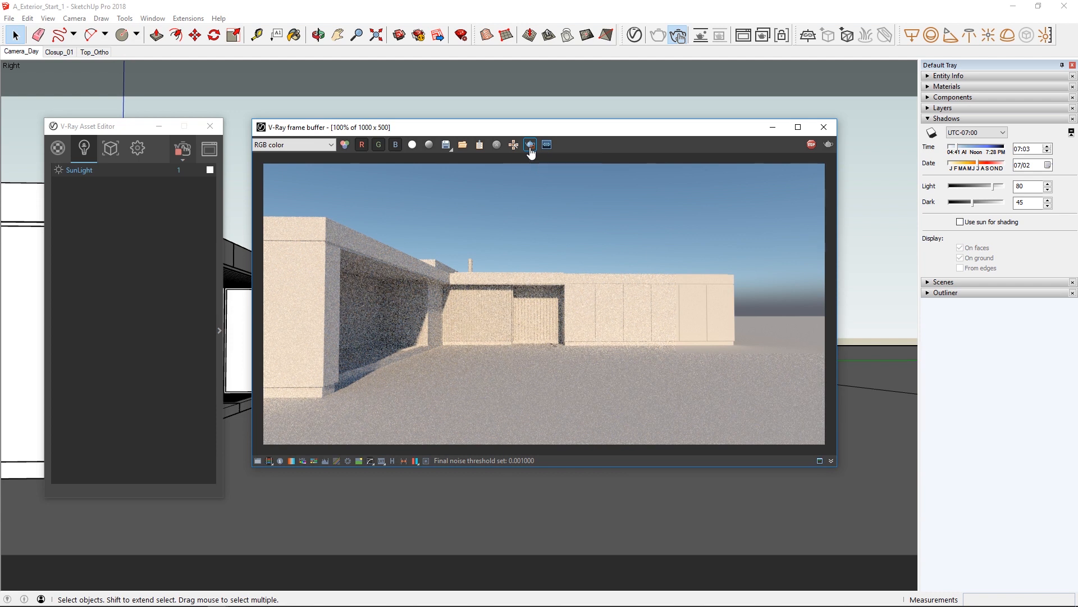
pyautogui.click(811, 146)
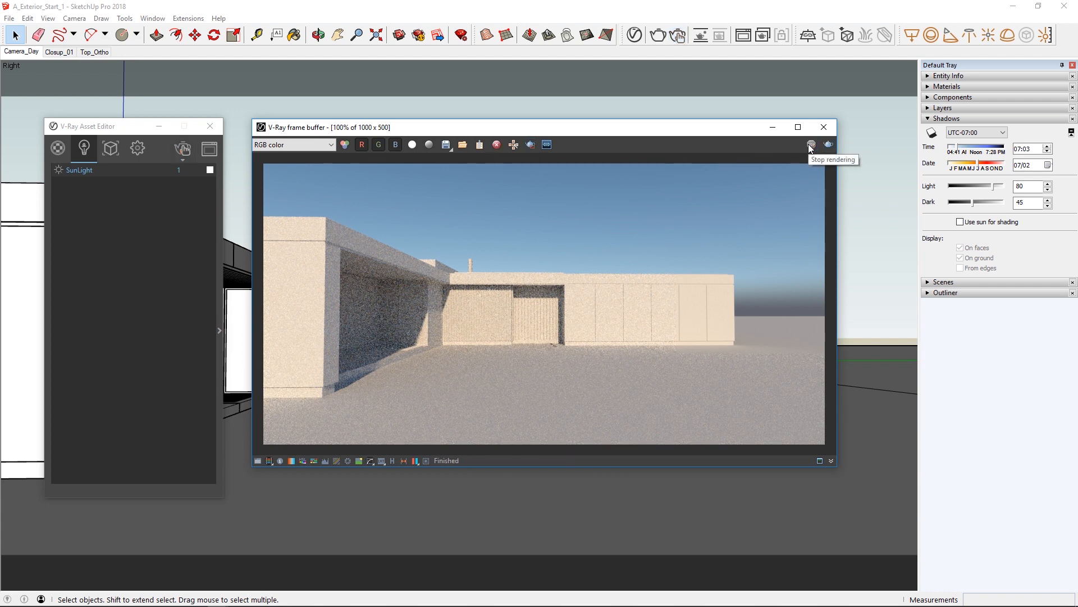
pyautogui.click(824, 127)
# Show the materials in the asset editor, move the editor beside the tray, and expand the material library categories.
pyautogui.click(57, 147)
pyautogui.moveTo(95, 126); pyautogui.dragTo(734, 130)
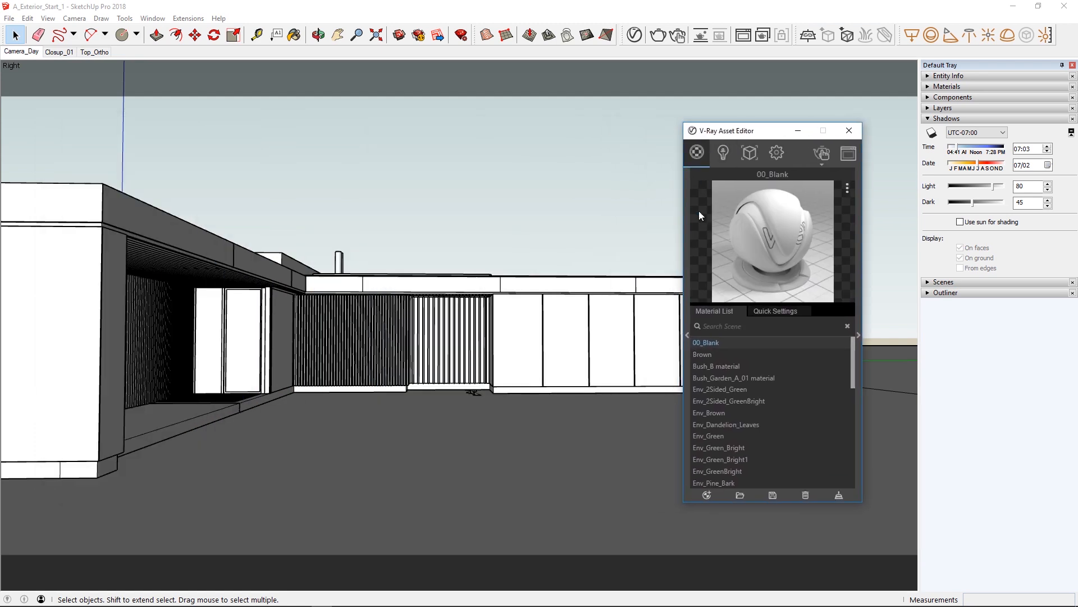
pyautogui.click(685, 255)
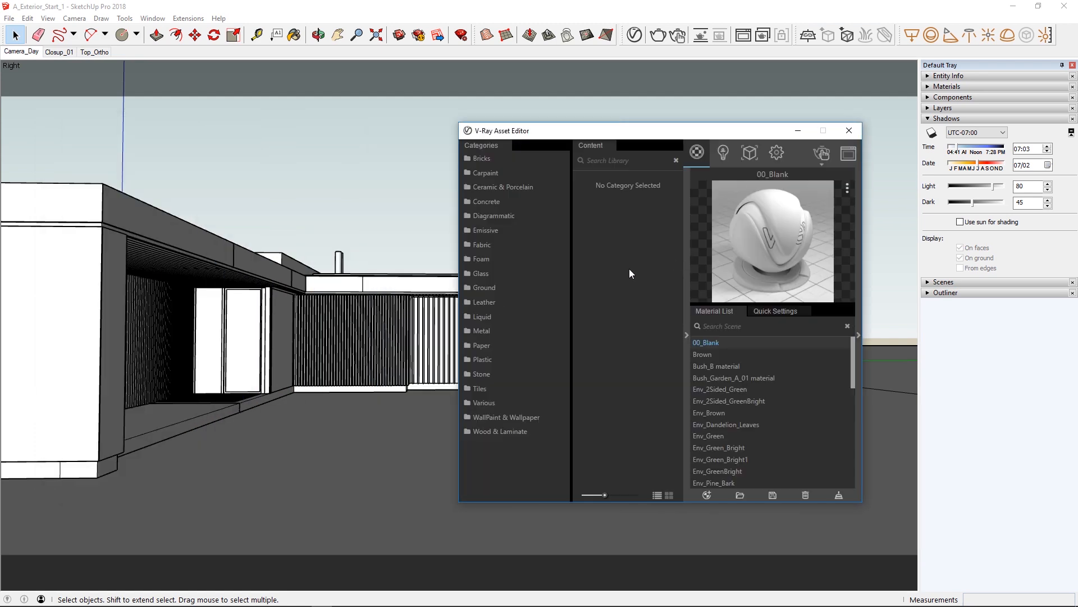
# Browse the Wood & Laminate, Bricks, Concrete, Glass and Fabric categories of the material library.
pyautogui.click(496, 430)
pyautogui.scroll(-2, 575, 375)
pyautogui.scroll(3, 576, 375)
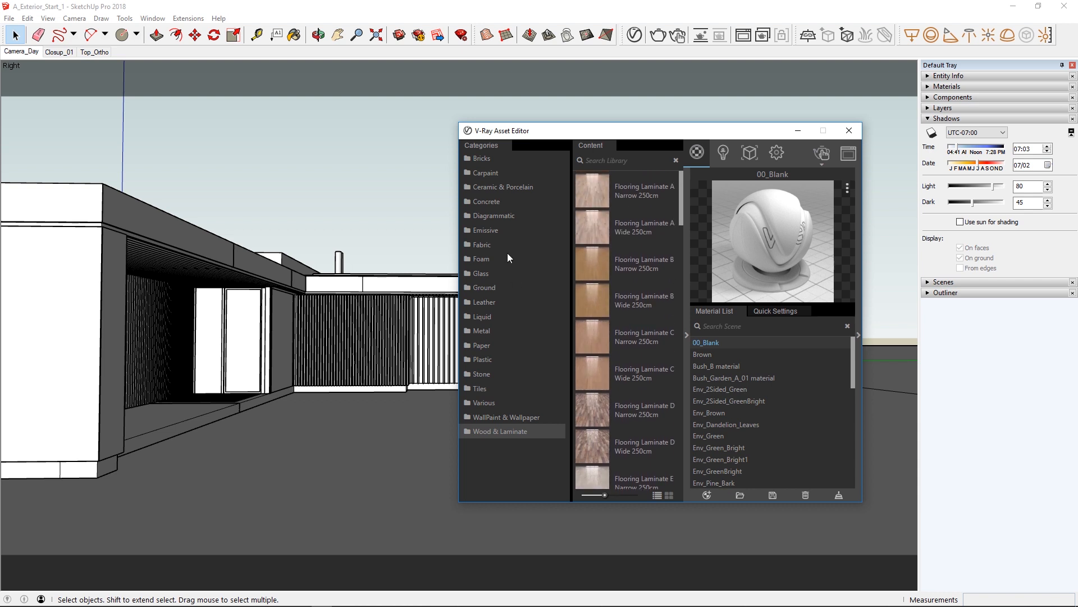
pyautogui.click(480, 158)
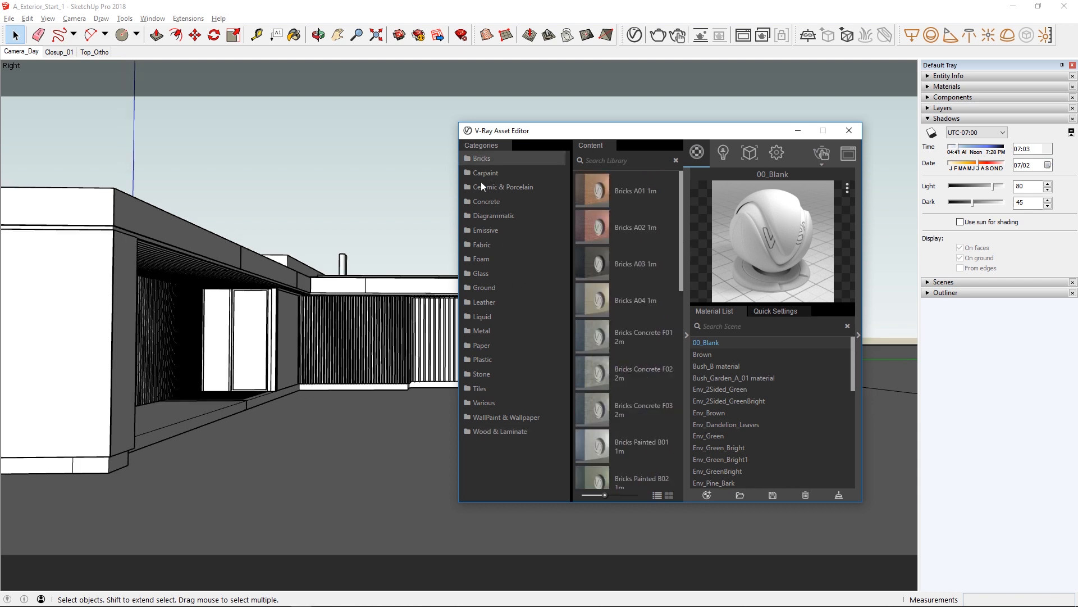
pyautogui.click(482, 202)
pyautogui.click(488, 272)
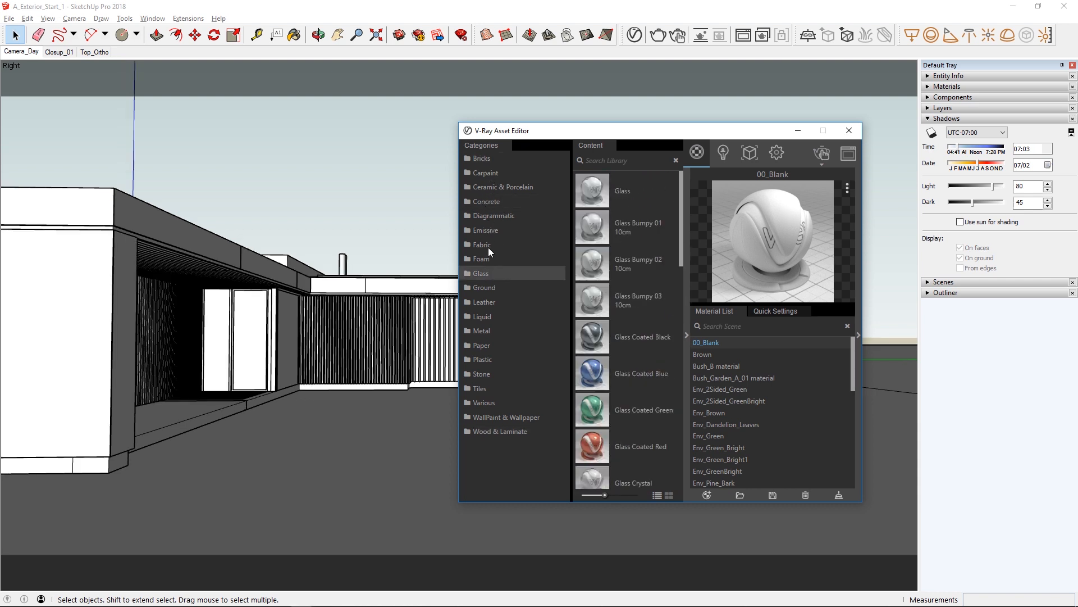
pyautogui.click(488, 248)
# Search the Metal category of the material library for "iron".
pyautogui.click(481, 330)
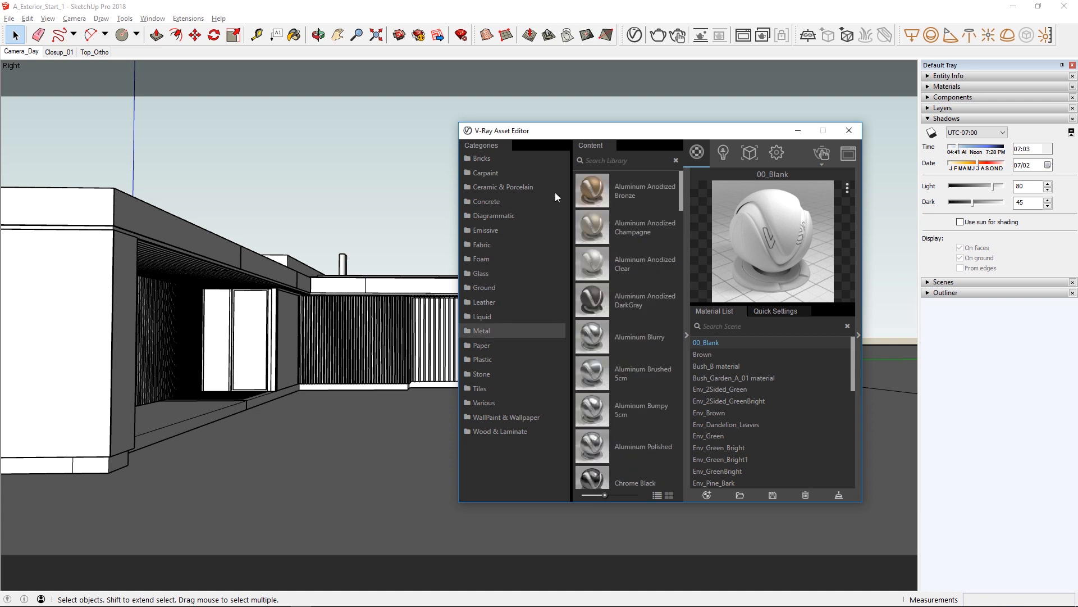
pyautogui.click(595, 160)
pyautogui.write('iron')
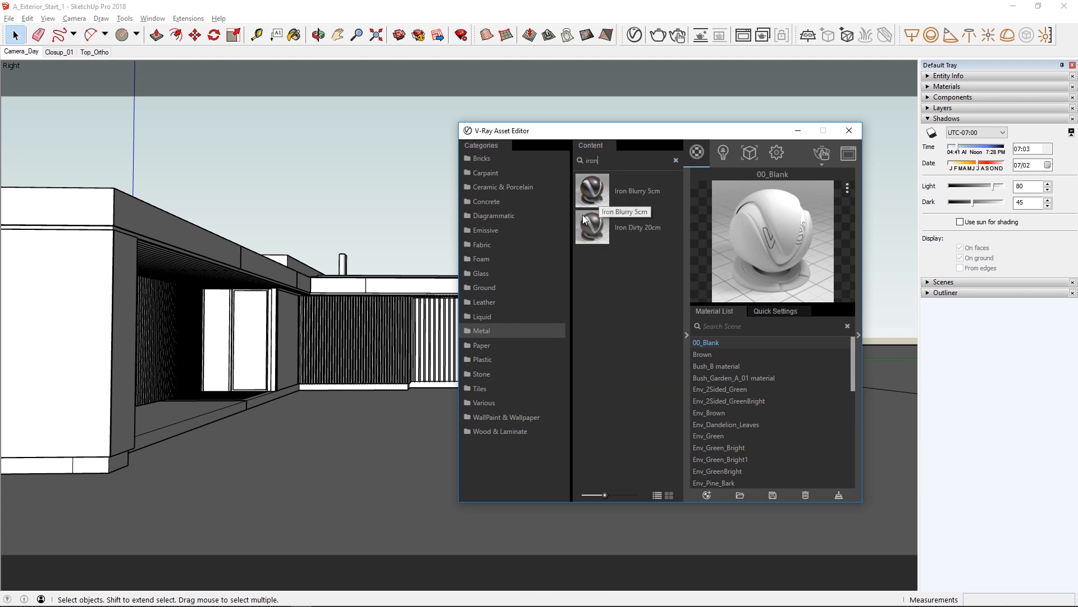
# Start the interactive viewport render and apply Iron Blurry 5cm to the slatted walls, chimney pipe and door frames.
pyautogui.click(344, 269)
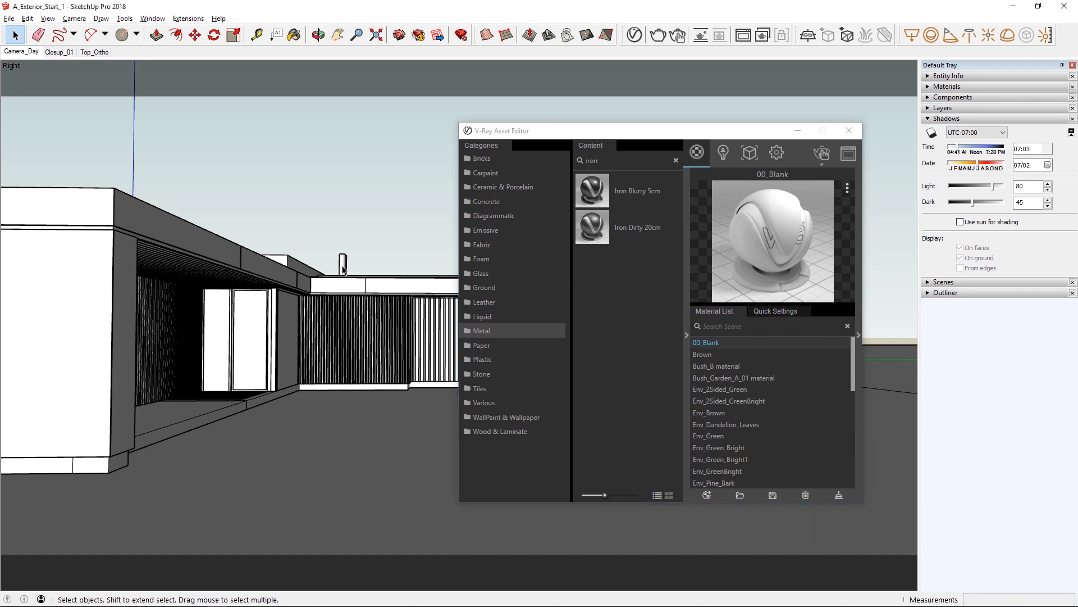
pyautogui.keyDown('shift'); pyautogui.click(348, 359); pyautogui.keyUp('shift')
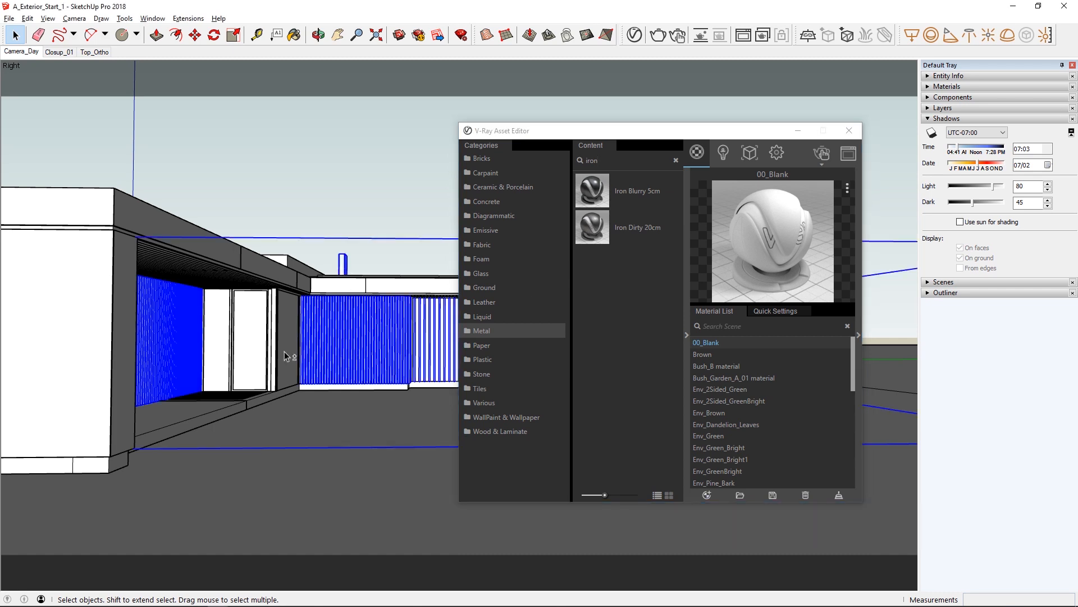
pyautogui.keyDown('shift'); pyautogui.click(234, 324); pyautogui.keyUp('shift')
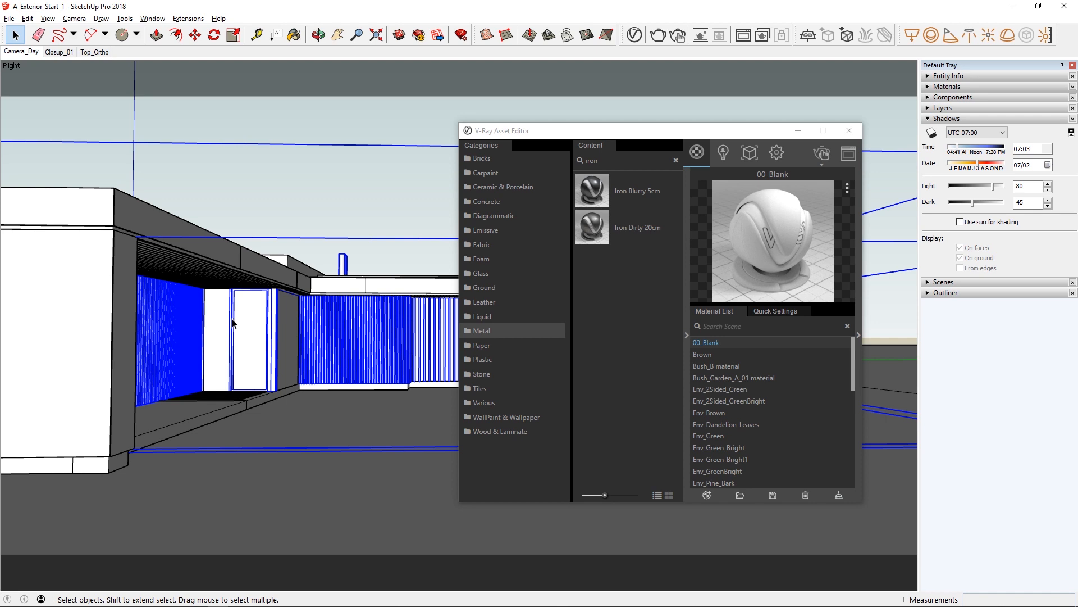
pyautogui.click(700, 36)
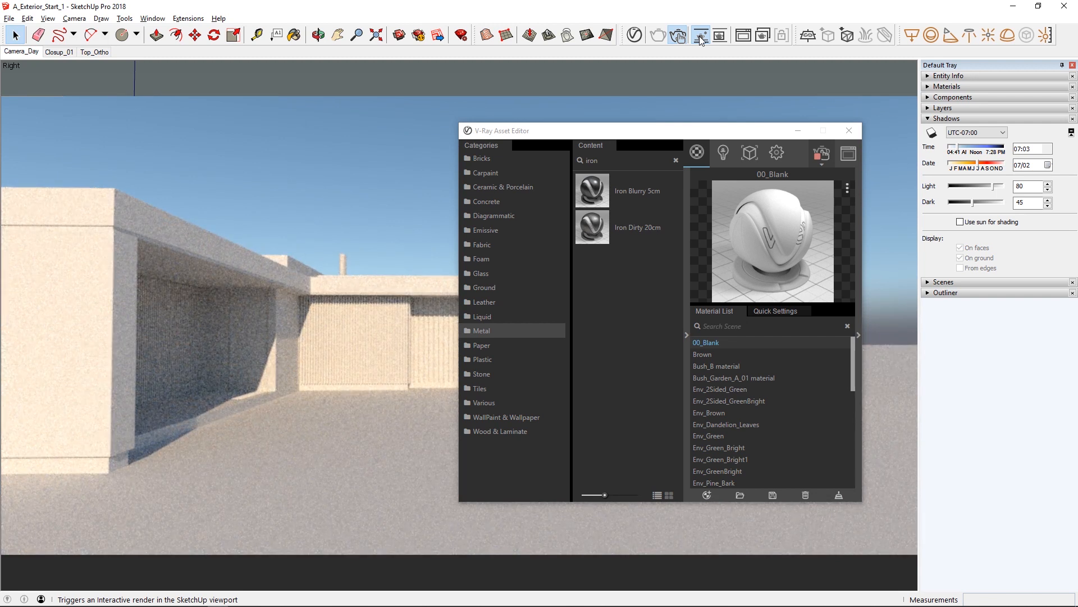
pyautogui.rightClick(592, 193)
pyautogui.click(619, 214)
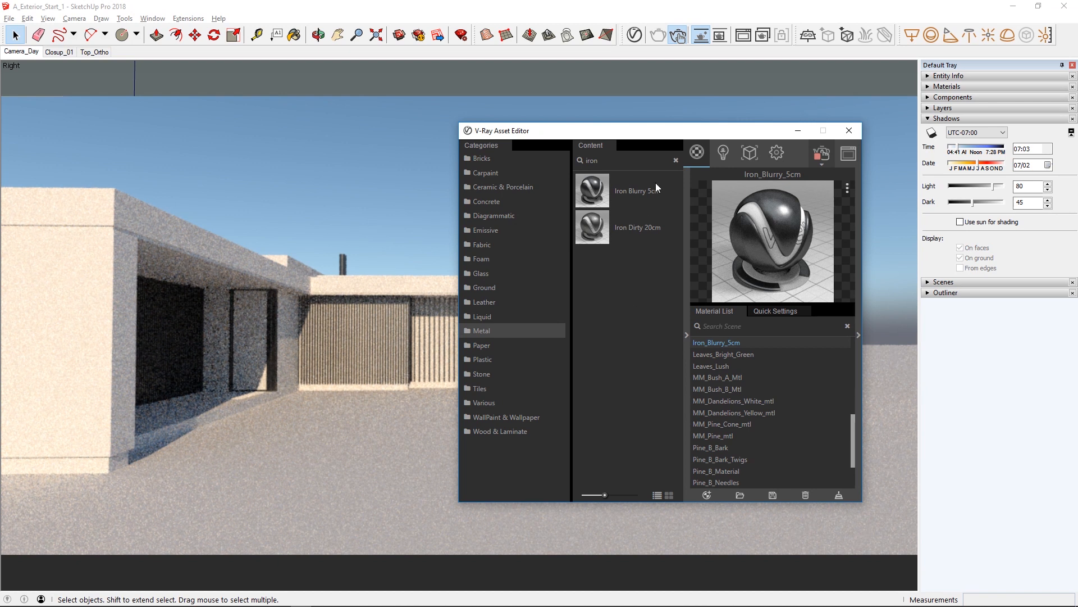
# Limit the viewport render to a region around the entrance and apply the library's Glass material to the window panes.
pyautogui.click(720, 35)
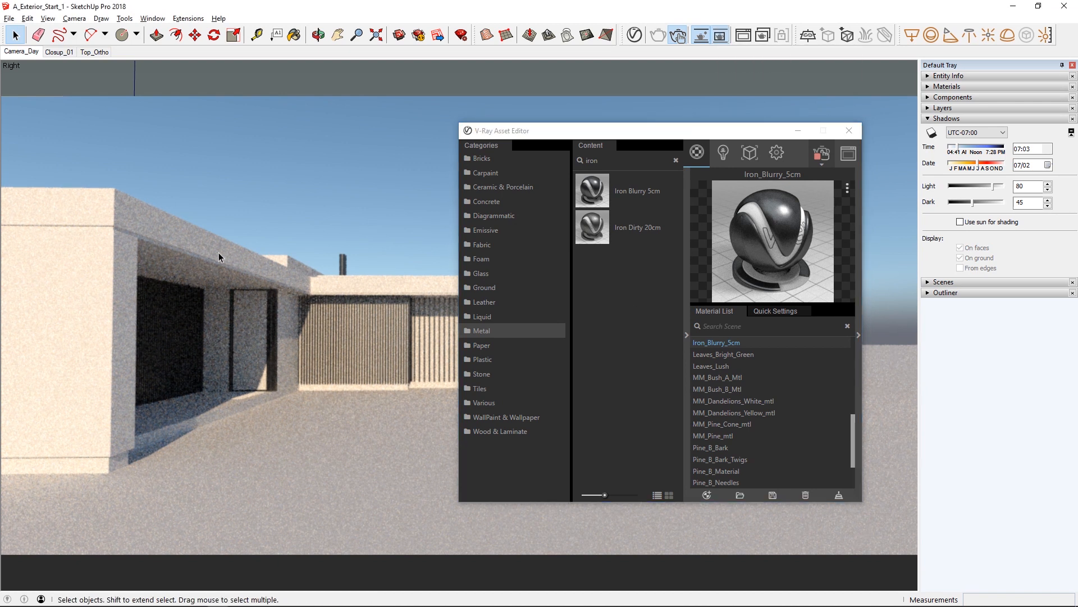
pyautogui.moveTo(195, 230)
pyautogui.mouseDown()
pyautogui.moveTo(278, 352)
pyautogui.moveTo(418, 418)
pyautogui.moveTo(484, 398)
pyautogui.mouseUp()
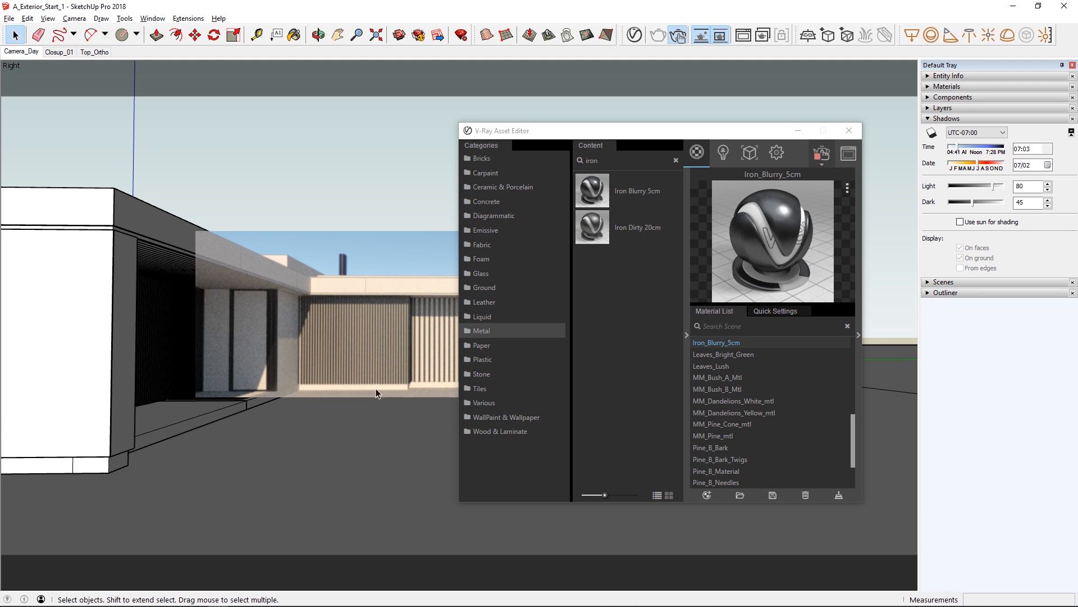
pyautogui.click(245, 345)
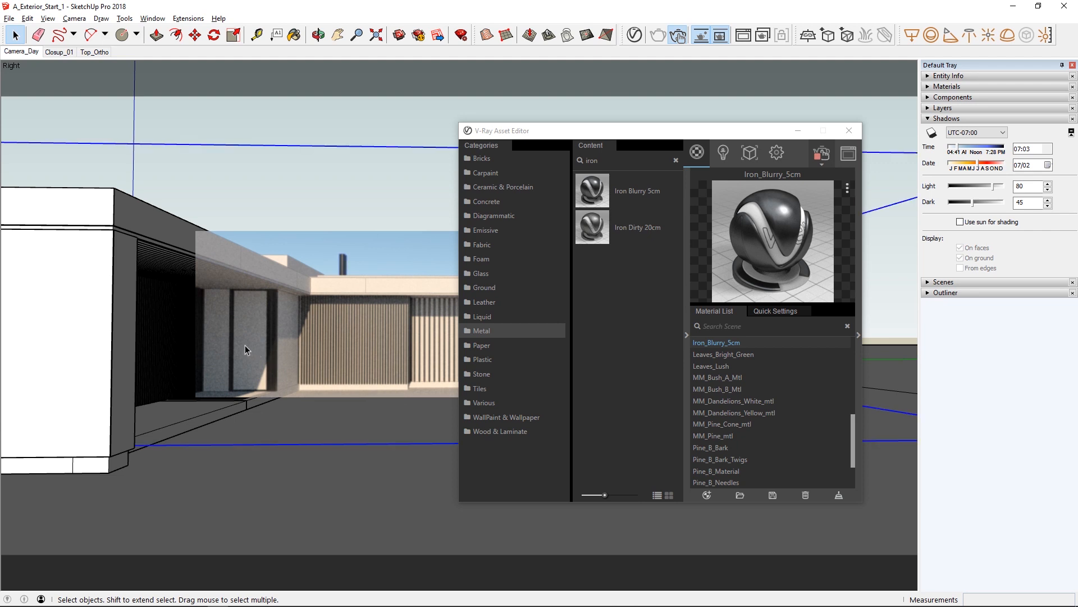
pyautogui.click(482, 276)
pyautogui.rightClick(596, 190)
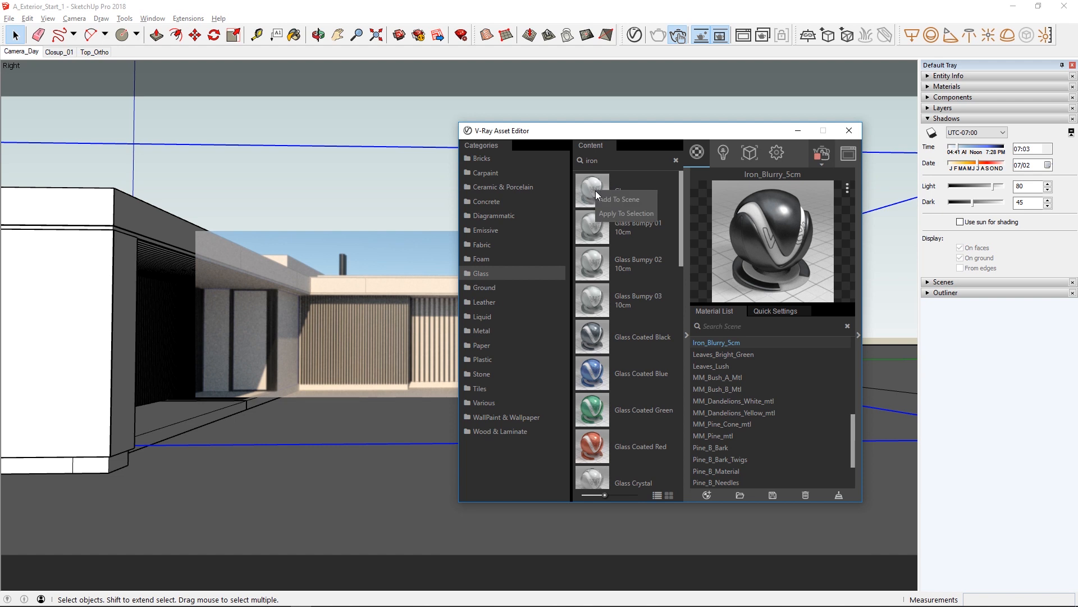
pyautogui.click(604, 217)
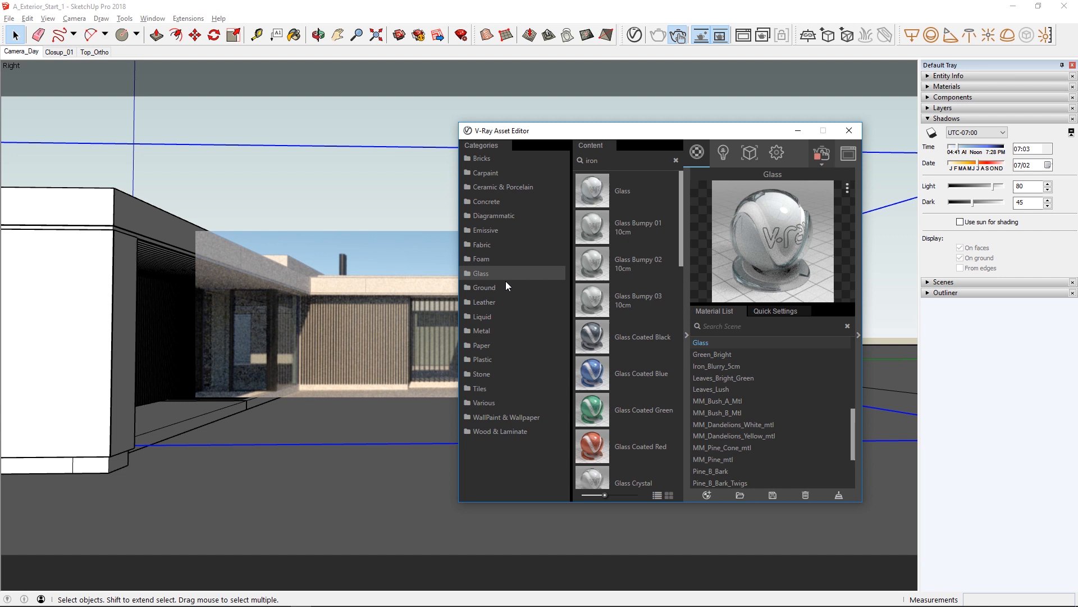
# Add Concrete Simple D02 2m from the Concrete category to the scene and apply it to the 00_Base layer.
pyautogui.click(486, 201)
pyautogui.scroll(-2, 617, 433)
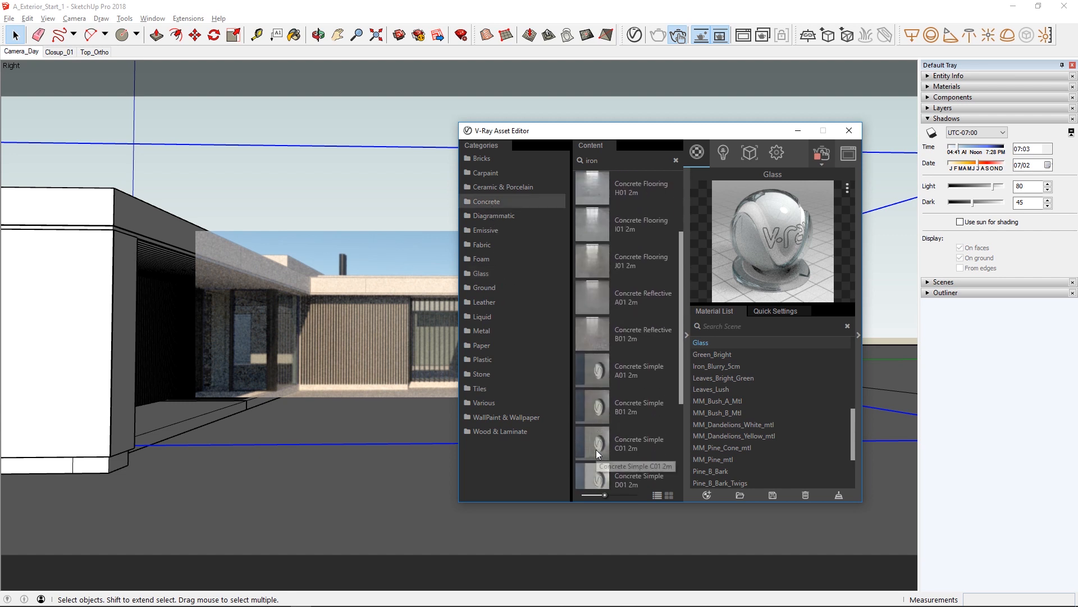
pyautogui.scroll(-4, 596, 450)
pyautogui.moveTo(594, 361); pyautogui.dragTo(708, 362)
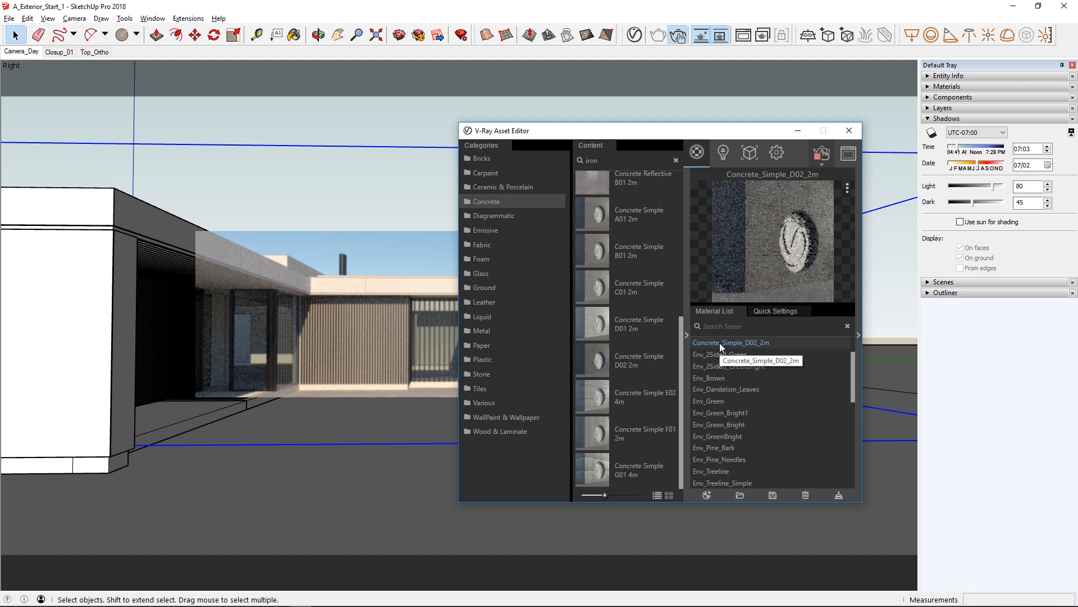
pyautogui.rightClick(720, 343)
pyautogui.moveTo(733, 383)
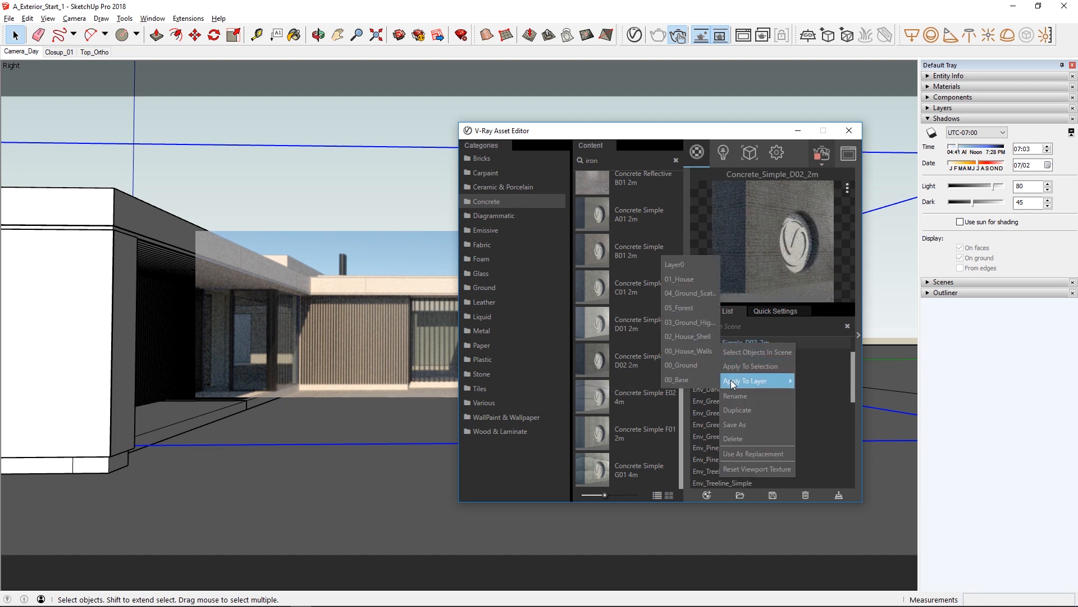
pyautogui.click(686, 379)
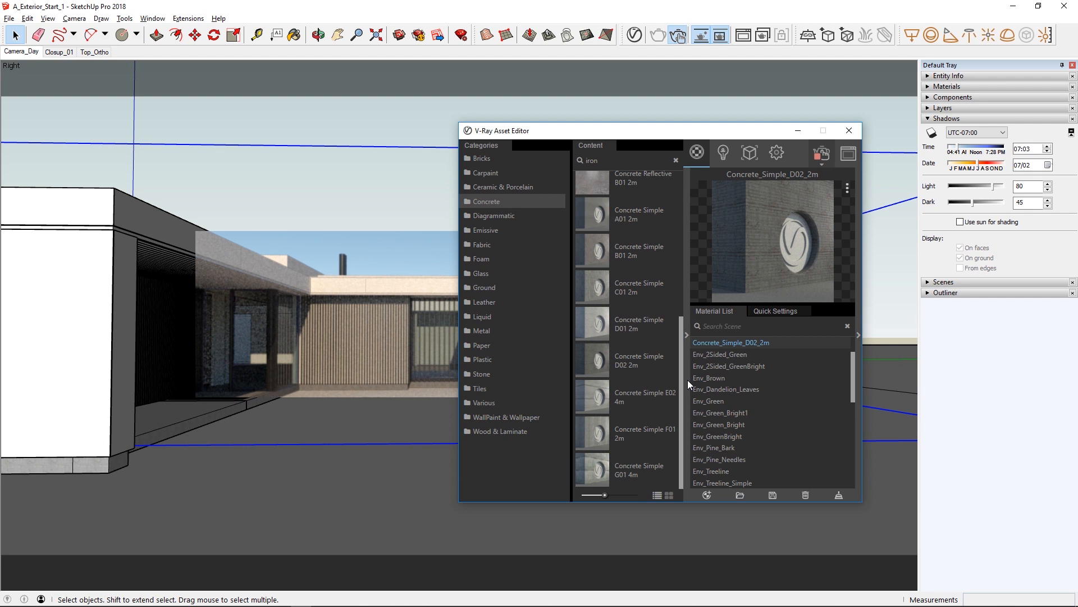
# Add a second render region on the ground in front of the house and apply Grass A 200cm to the ground.
pyautogui.moveTo(265, 433); pyautogui.dragTo(453, 533)
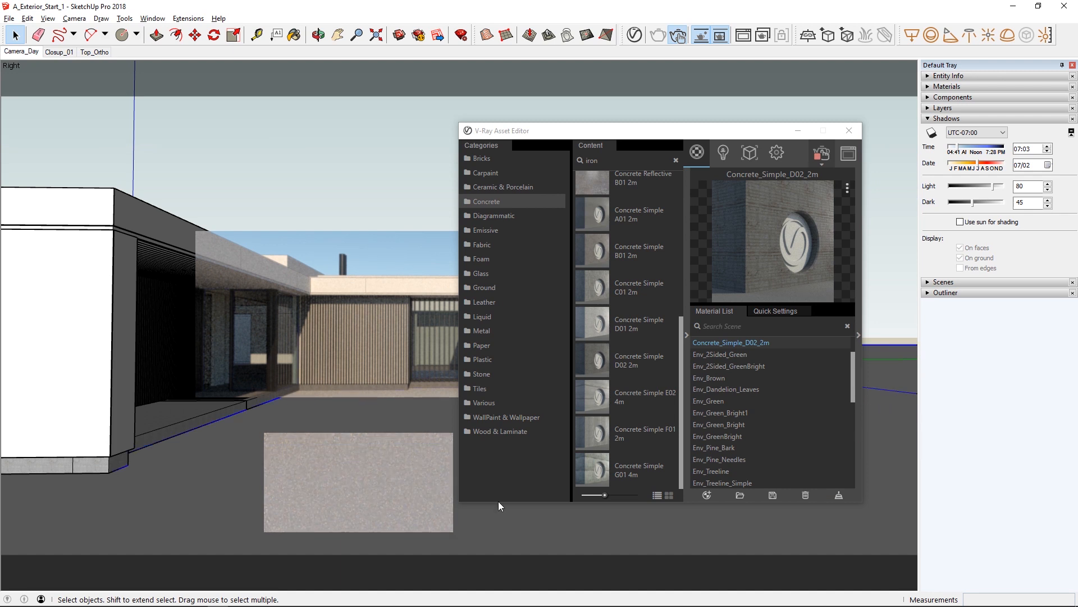
pyautogui.click(484, 287)
pyautogui.scroll(-2, 648, 288)
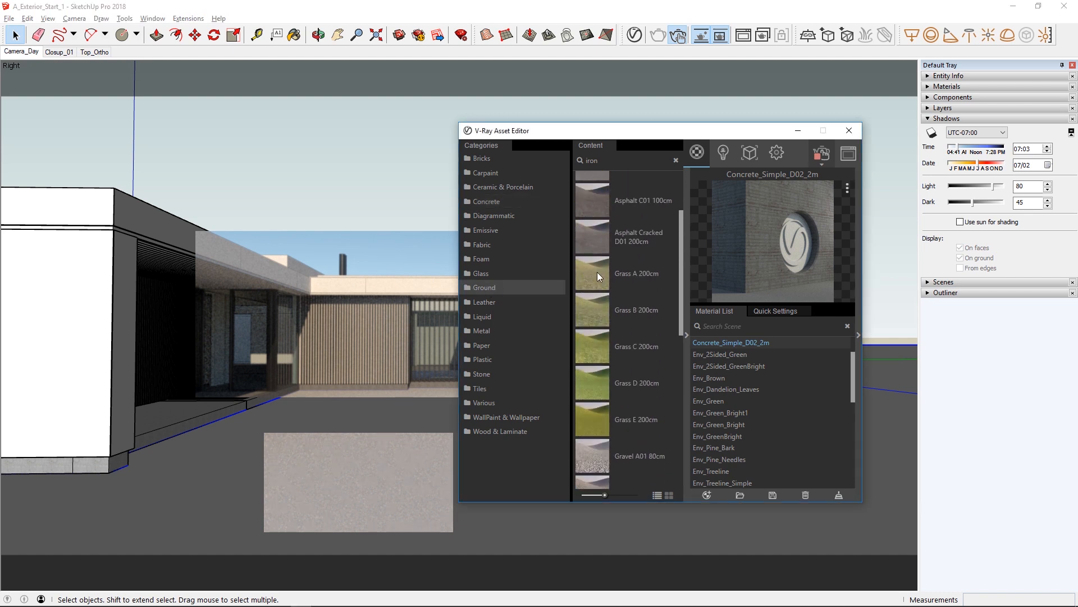
pyautogui.rightClick(598, 272)
pyautogui.click(603, 294)
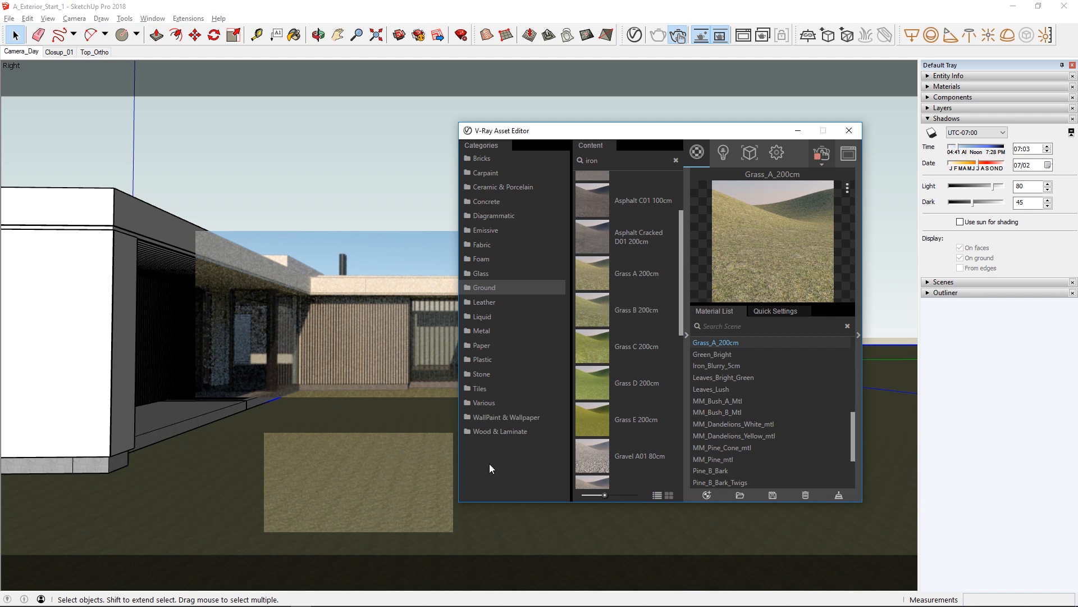
# Collapse the material library, select the Grass_A_200cm scene material, and move the asset editor away from the tray.
pyautogui.click(691, 388)
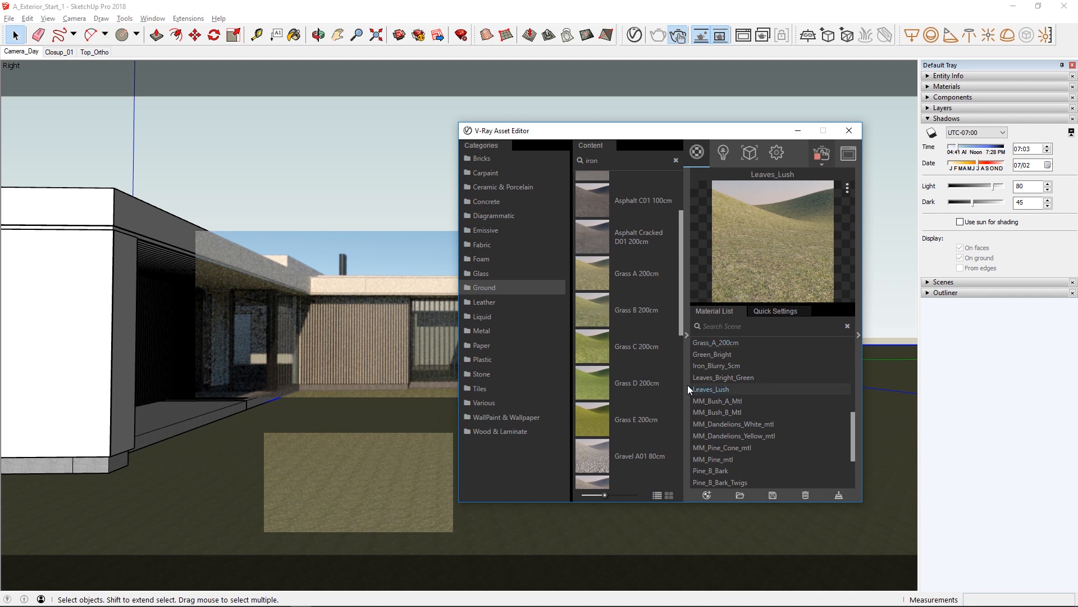
pyautogui.click(686, 335)
pyautogui.click(722, 342)
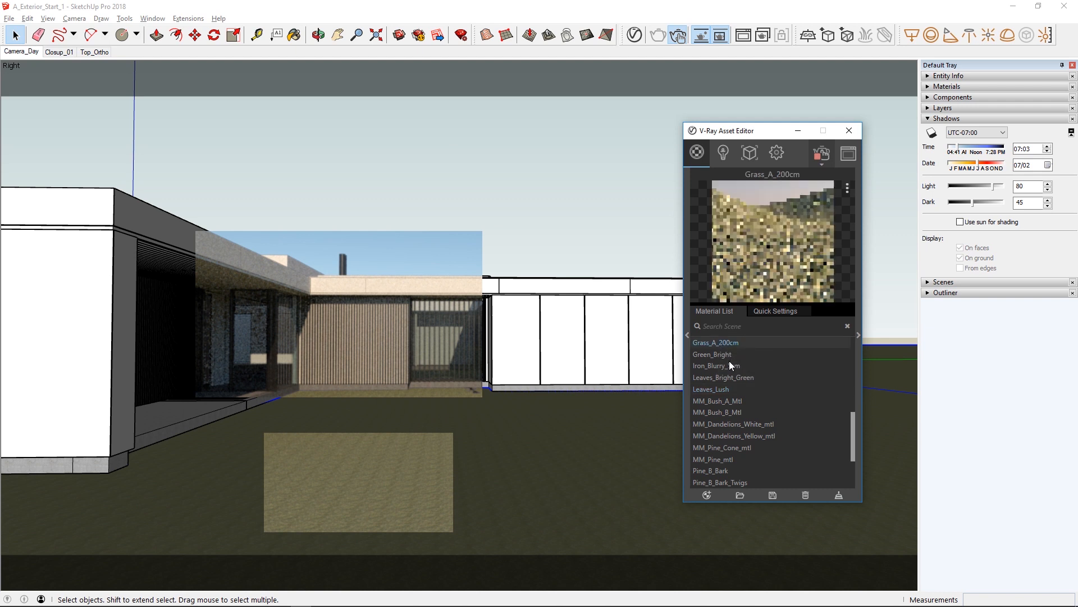
pyautogui.moveTo(758, 135); pyautogui.dragTo(611, 137)
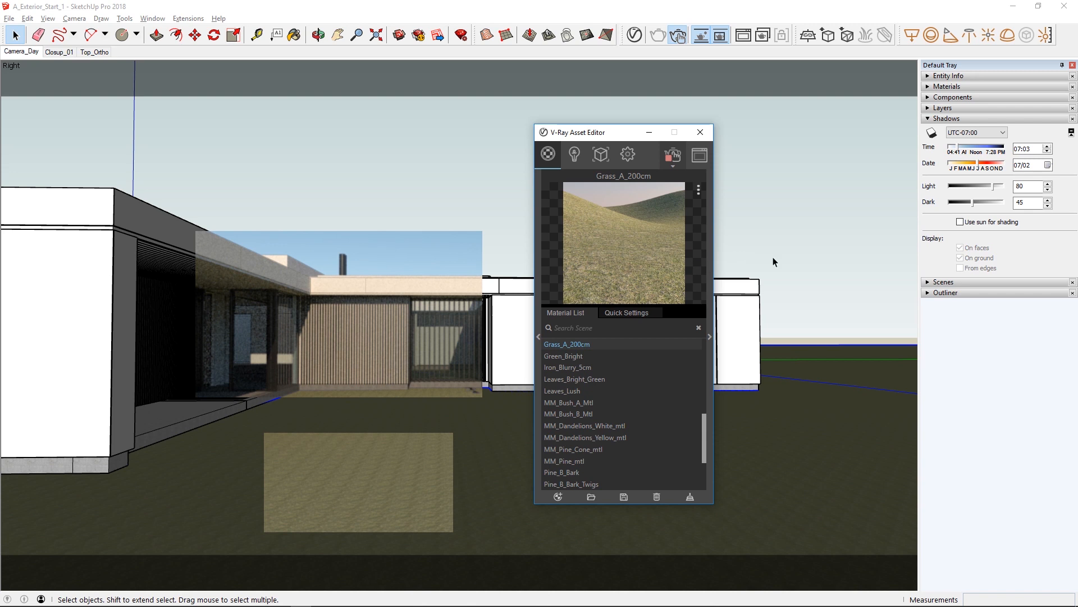
# Show the grass material's texture settings in the tray, set the texture size to 200 cm, and deselect the ground.
pyautogui.click(949, 87)
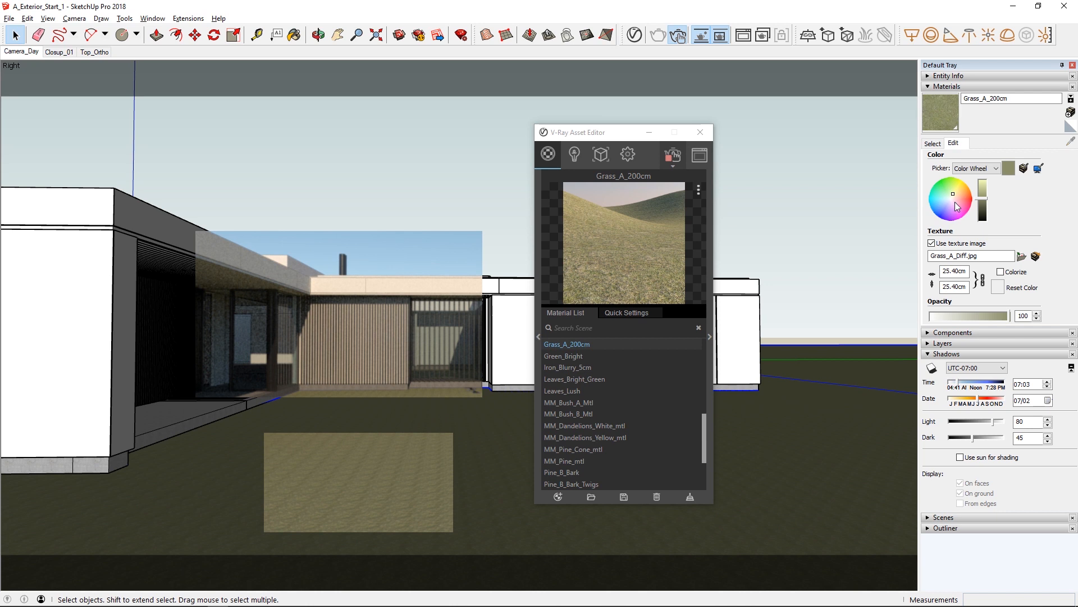
pyautogui.moveTo(942, 271); pyautogui.dragTo(971, 270)
pyautogui.write('200')
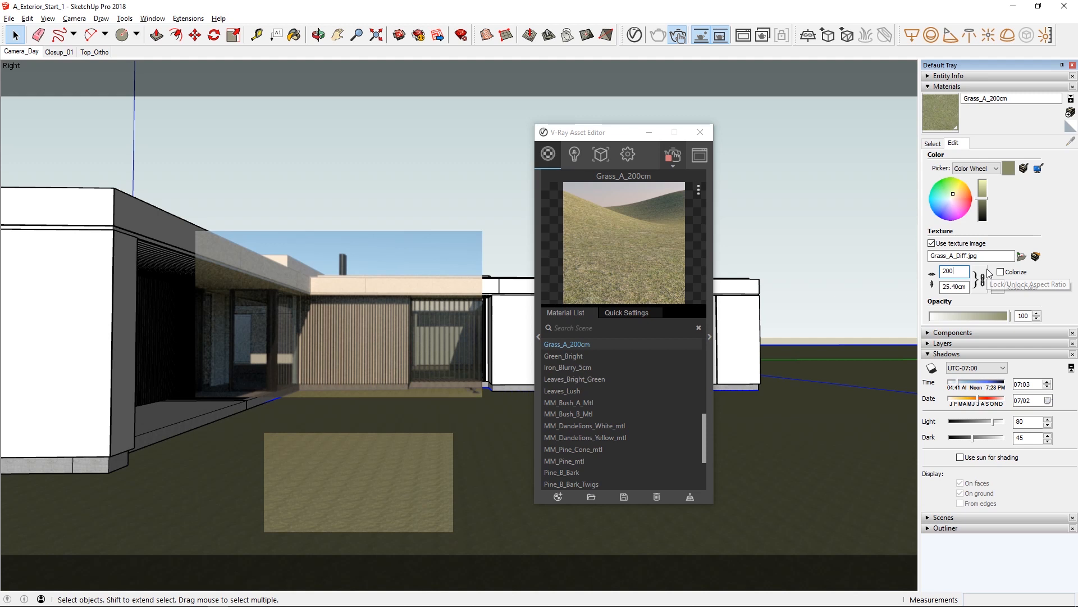
pyautogui.press('Return')
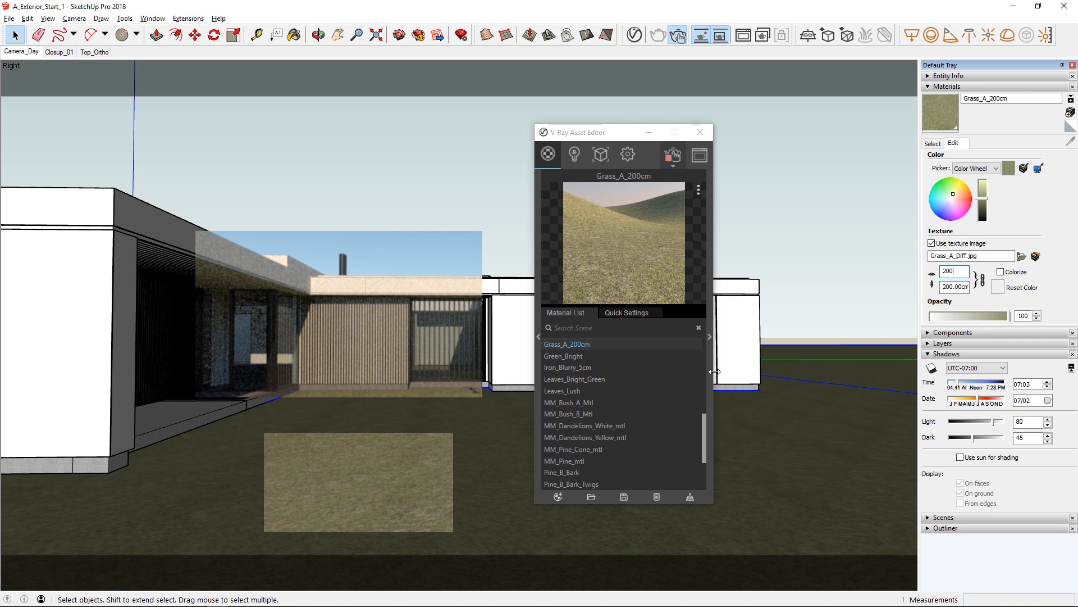
pyautogui.click(798, 309)
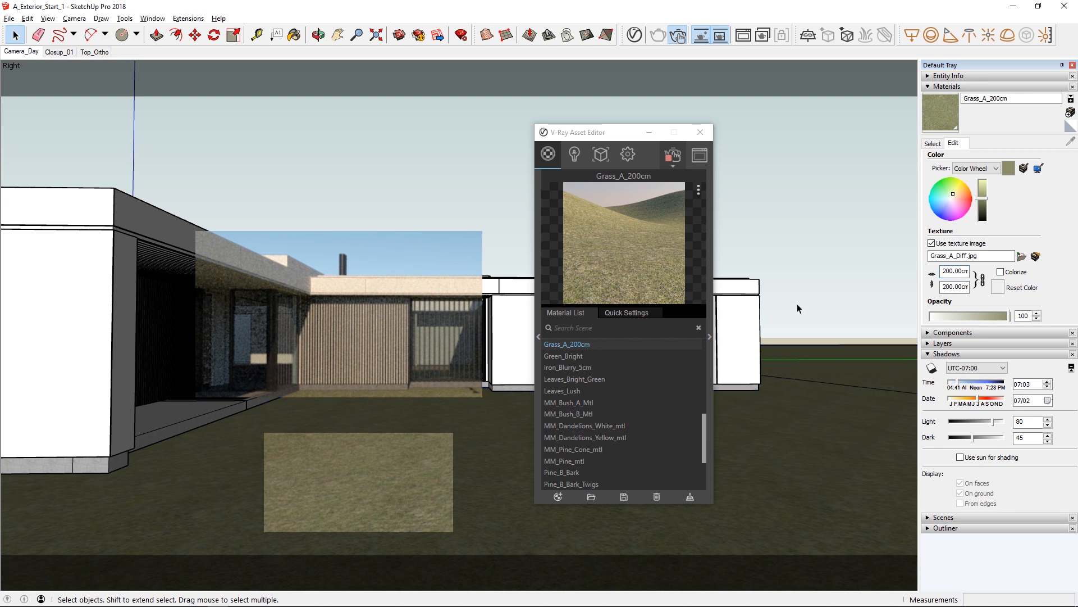
pyautogui.click(952, 273)
pyautogui.moveTo(966, 273); pyautogui.dragTo(964, 272)
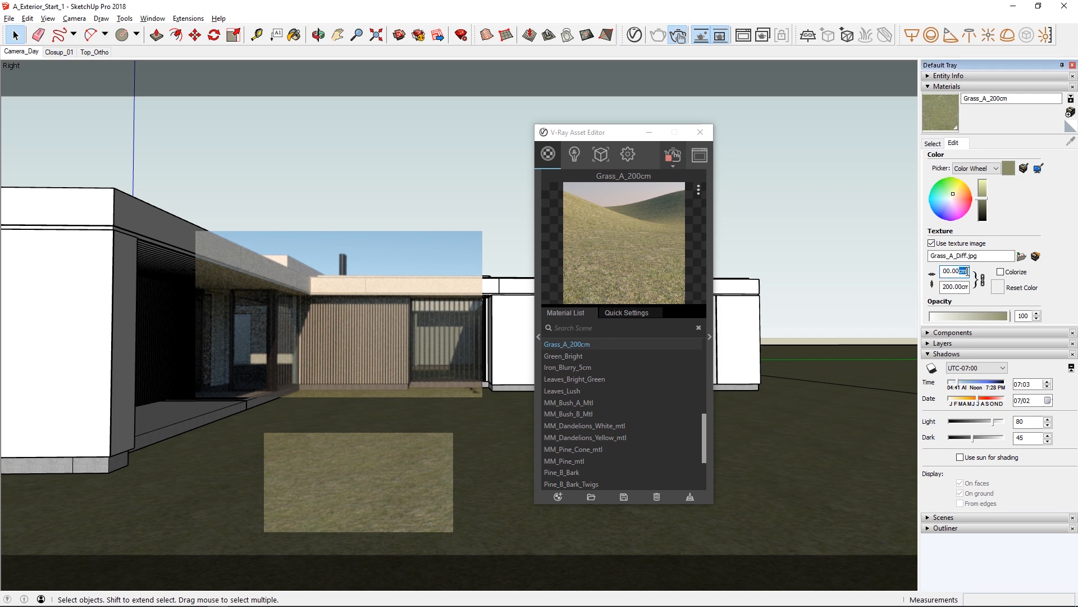
pyautogui.click(864, 310)
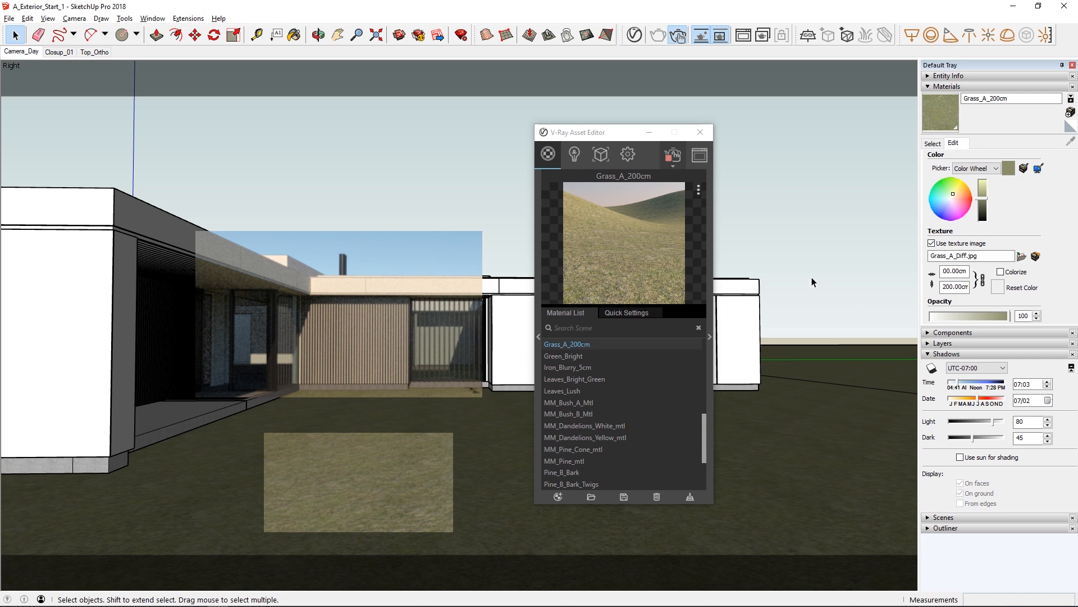
# Move the asset editor off the far wing of the house and stop the interactive render.
pyautogui.moveTo(632, 135); pyautogui.dragTo(253, 143)
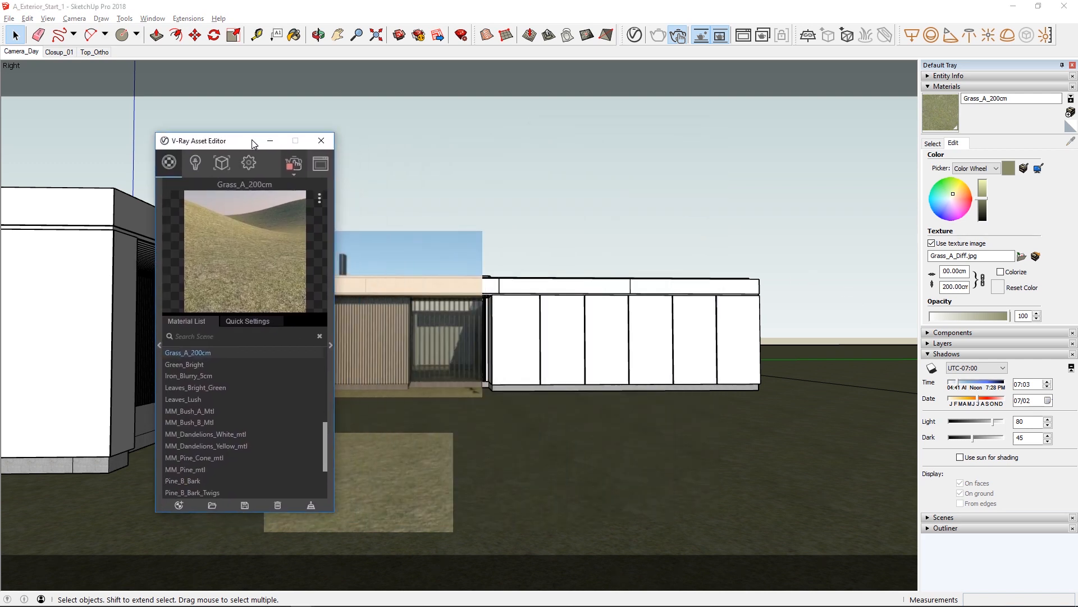
pyautogui.click(678, 34)
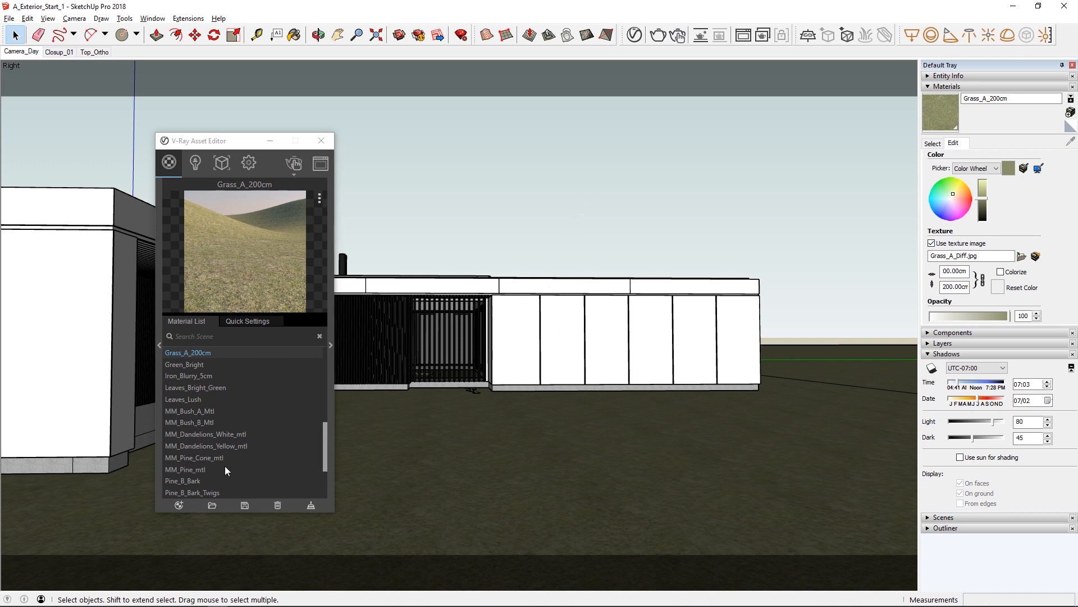
# Create a generic V-Ray material and apply it to the house's exterior wall panels and roof fascia.
pyautogui.click(179, 505)
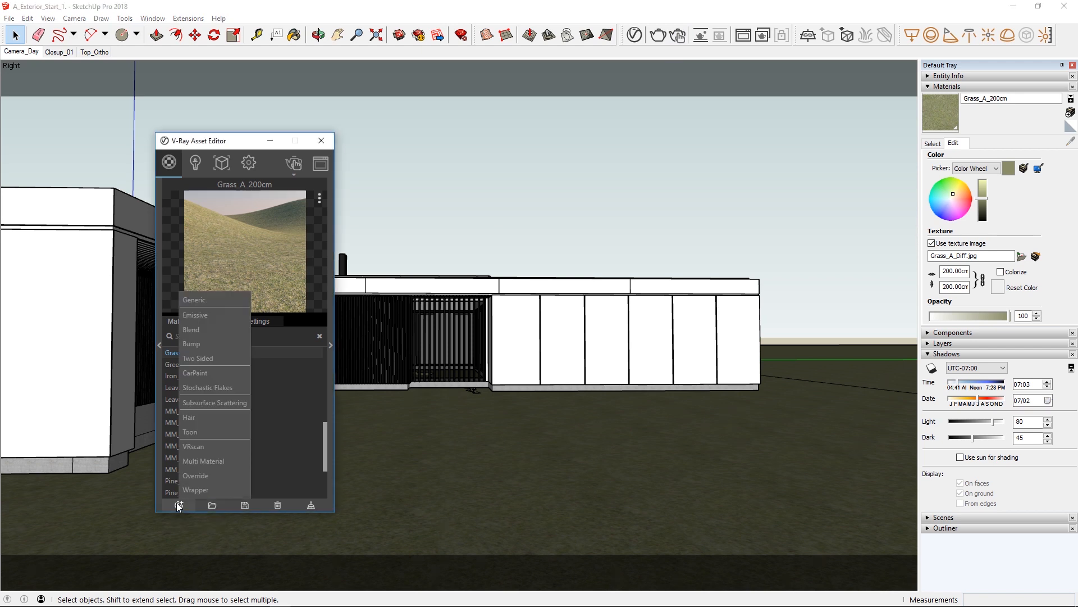
pyautogui.click(188, 300)
pyautogui.click(97, 351)
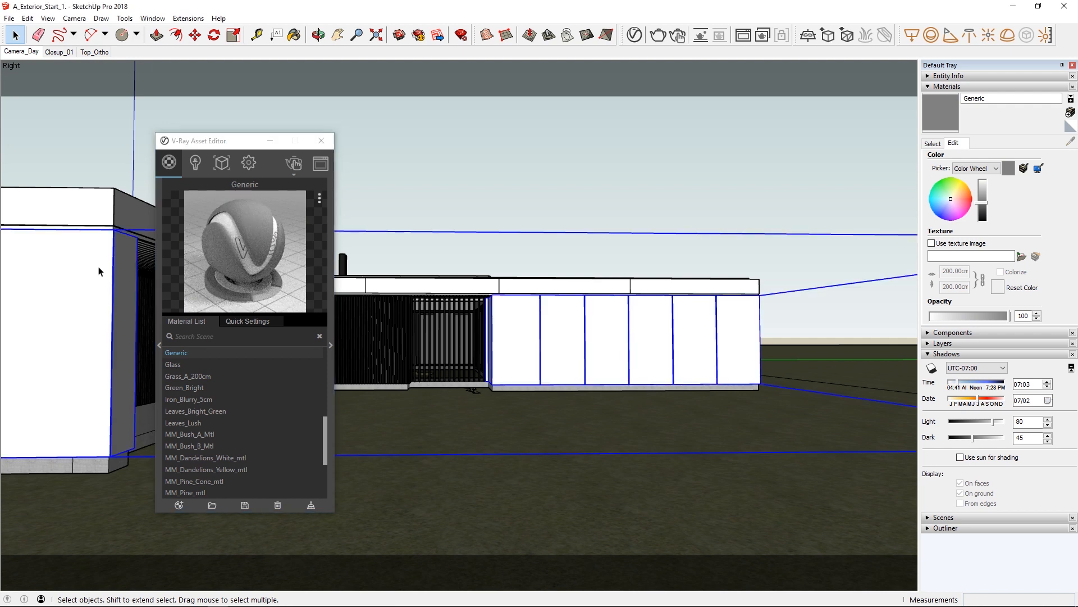
pyautogui.rightClick(178, 353)
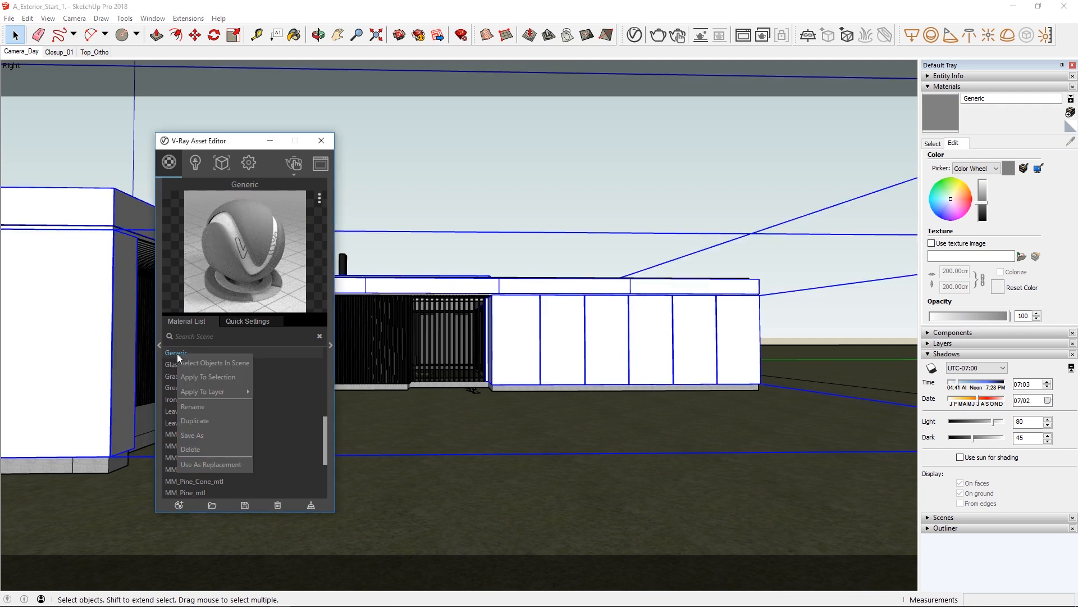
pyautogui.click(188, 377)
# Rename the new generic material as Corten and deselect the house's walls.
pyautogui.doubleClick(186, 355)
pyautogui.press('BackSpace')
pyautogui.write('Corten')
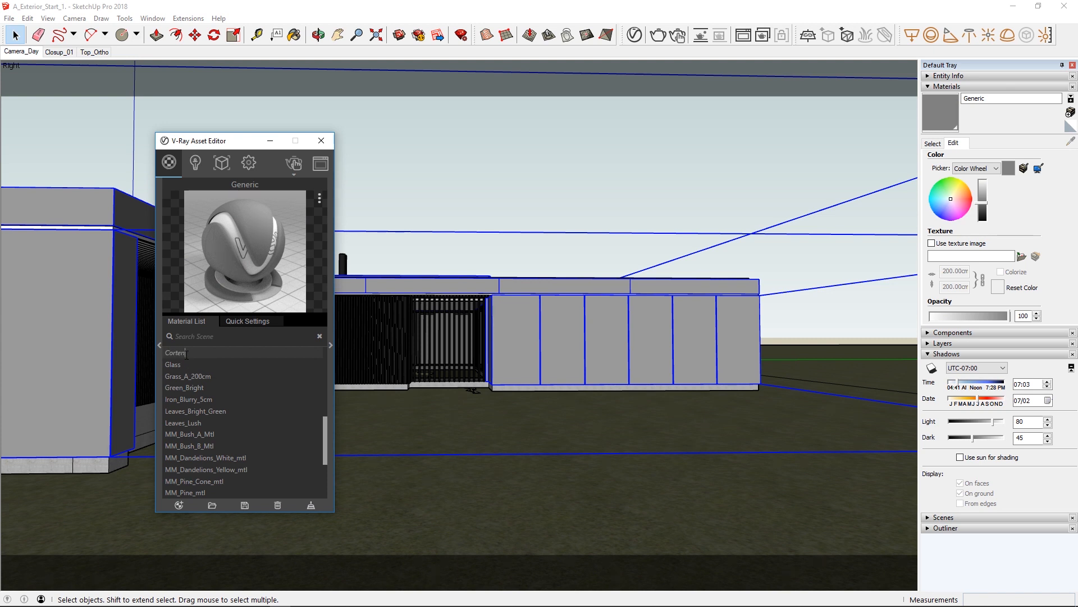
pyautogui.press('Return')
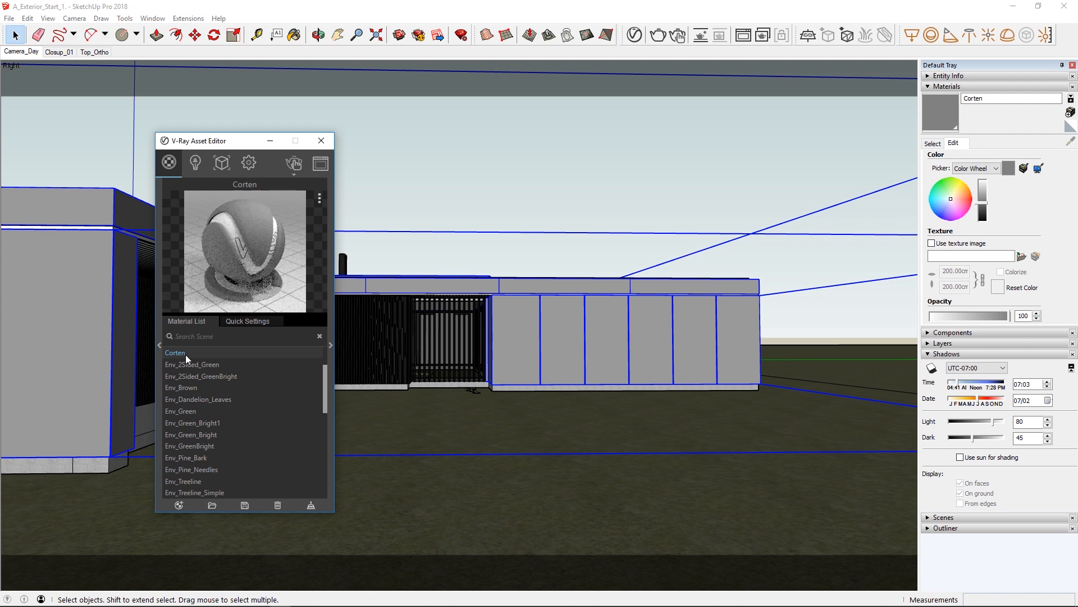
pyautogui.click(369, 287)
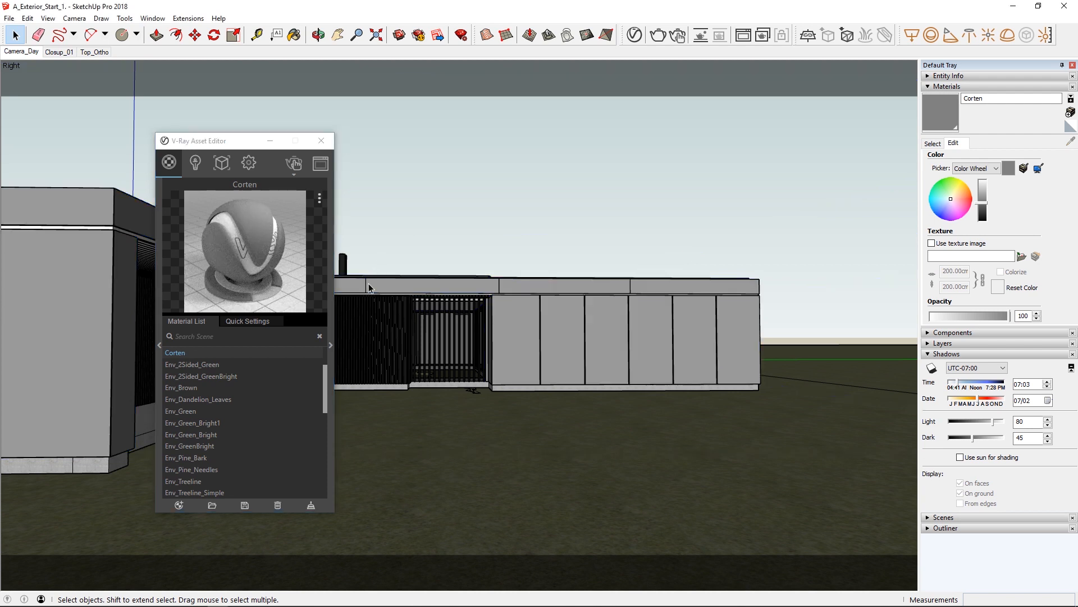
# Expand the Corten material's parameters and assign a Multi-Sub texture to its diffuse channel.
pyautogui.click(331, 351)
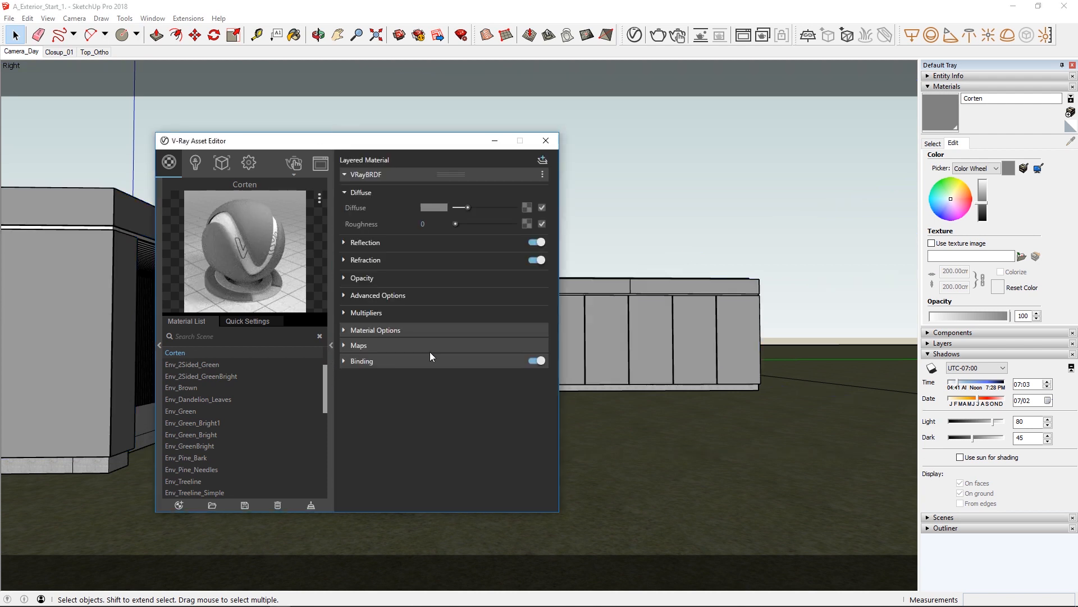
pyautogui.click(526, 208)
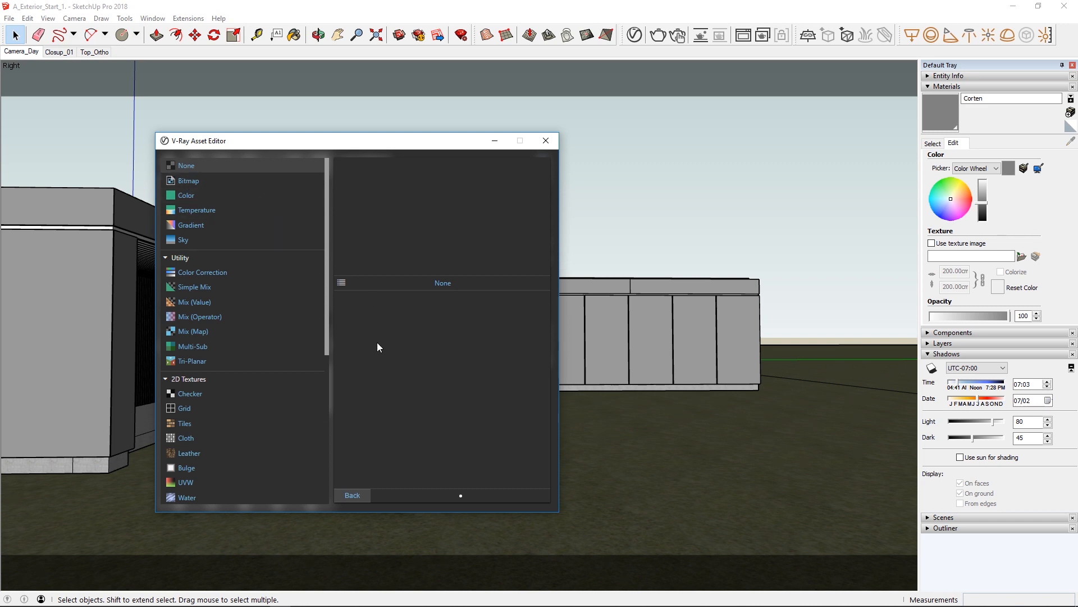
pyautogui.click(209, 346)
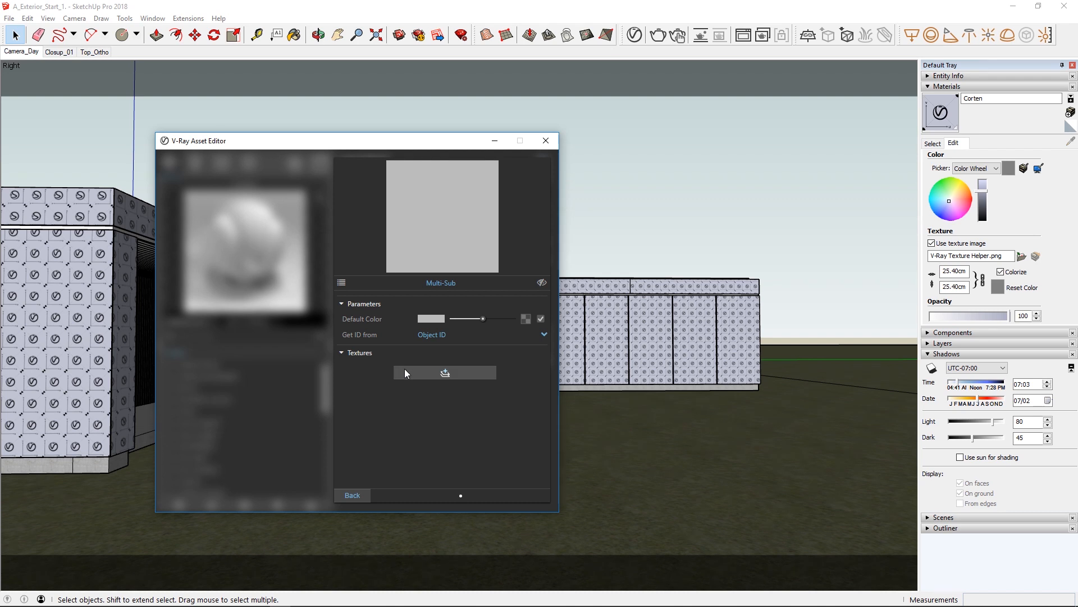
# Add four texture entries to the Multi-Sub map and number their IDs from 1 to 4.
pyautogui.click(404, 369)
pyautogui.click(405, 369)
pyautogui.click(404, 369)
pyautogui.click(404, 368)
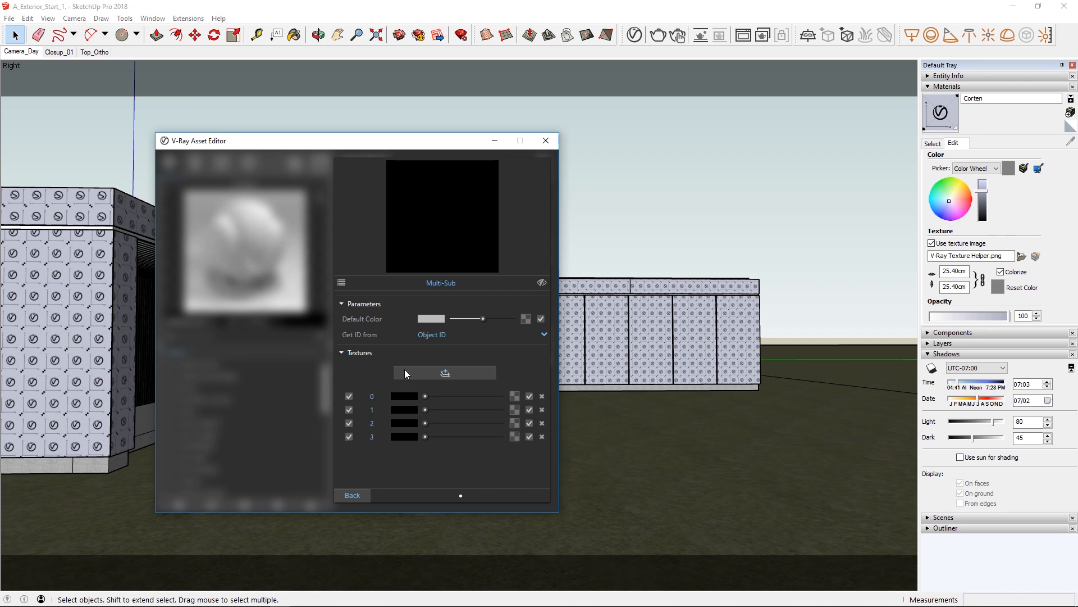
pyautogui.moveTo(379, 395); pyautogui.dragTo(360, 396)
pyautogui.press('Return')
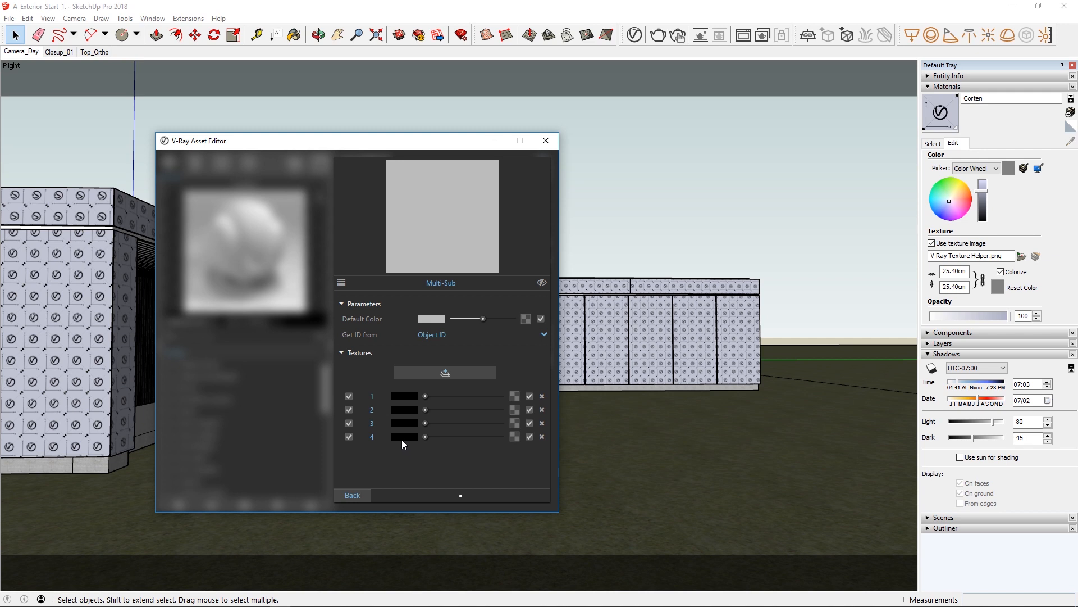
# Load the rusty corten image as a bitmap in Multi-Sub entry 1 and return to the entry list.
pyautogui.click(402, 397)
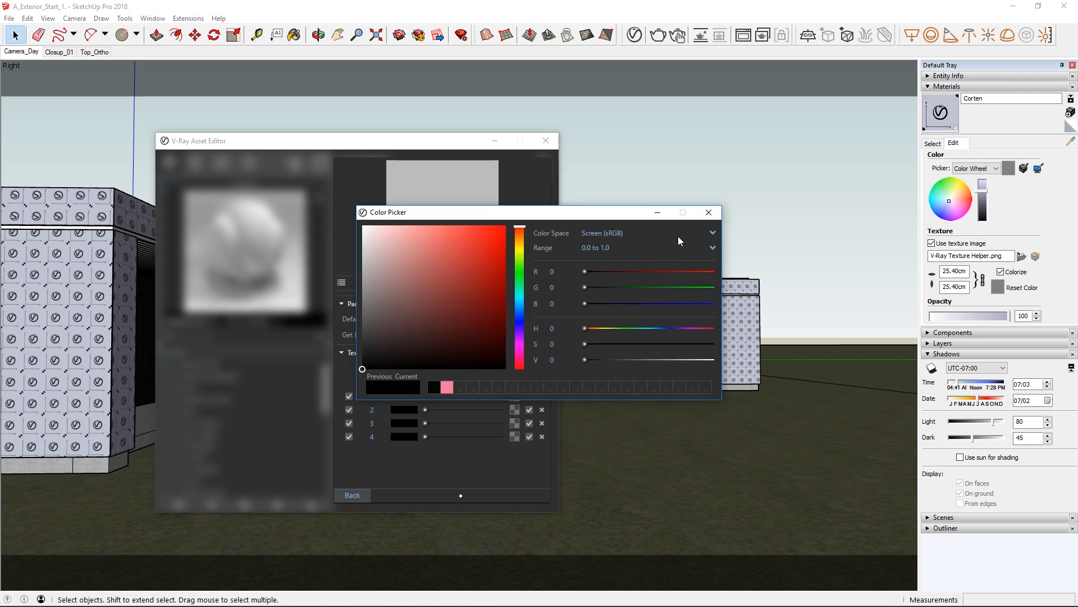
pyautogui.click(707, 213)
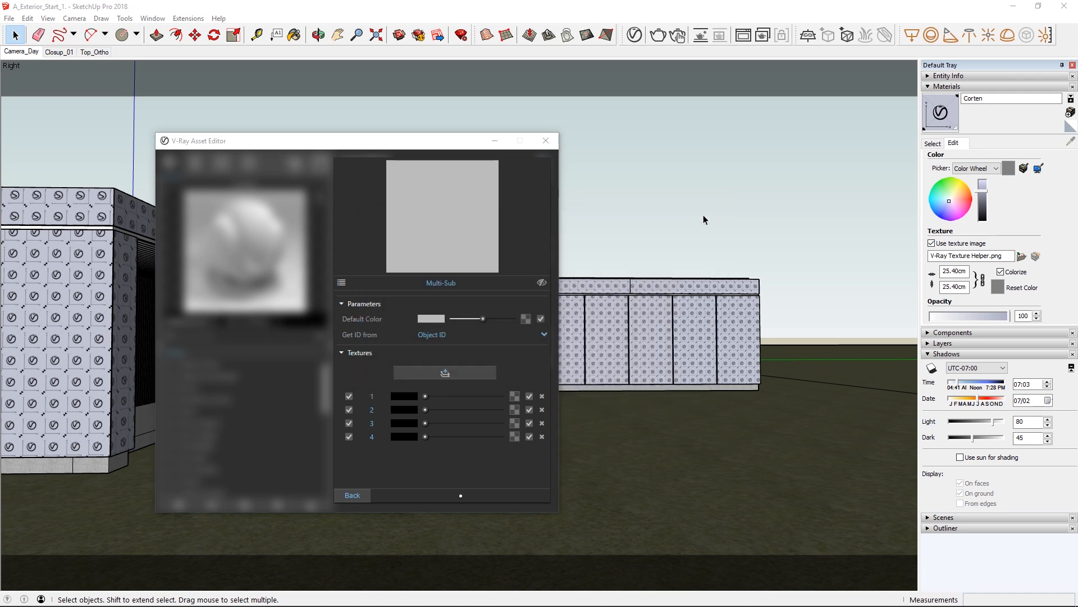
pyautogui.click(513, 396)
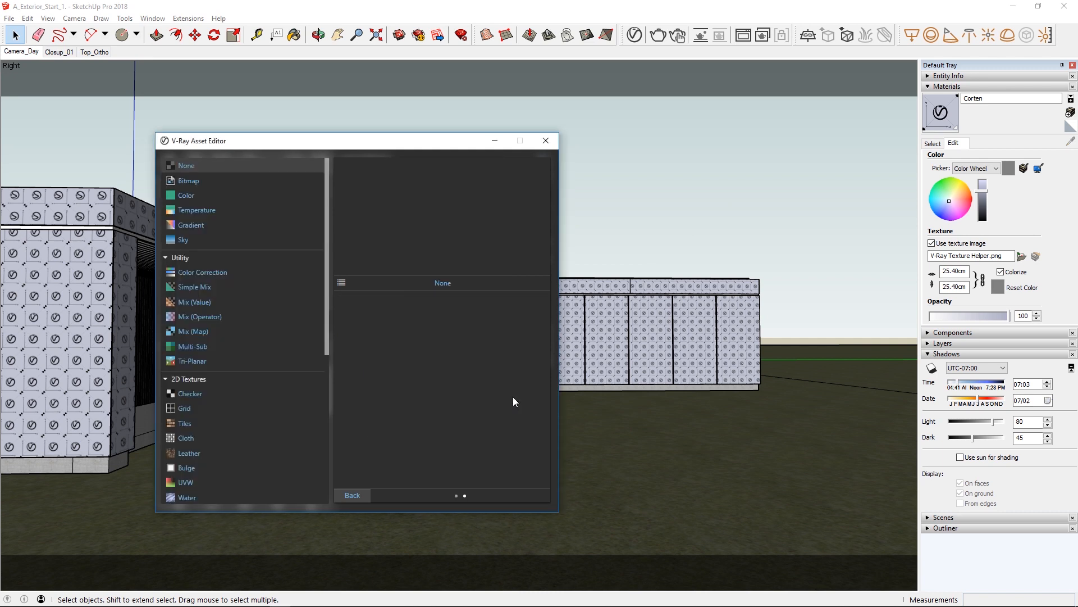
pyautogui.click(252, 182)
pyautogui.doubleClick(371, 314)
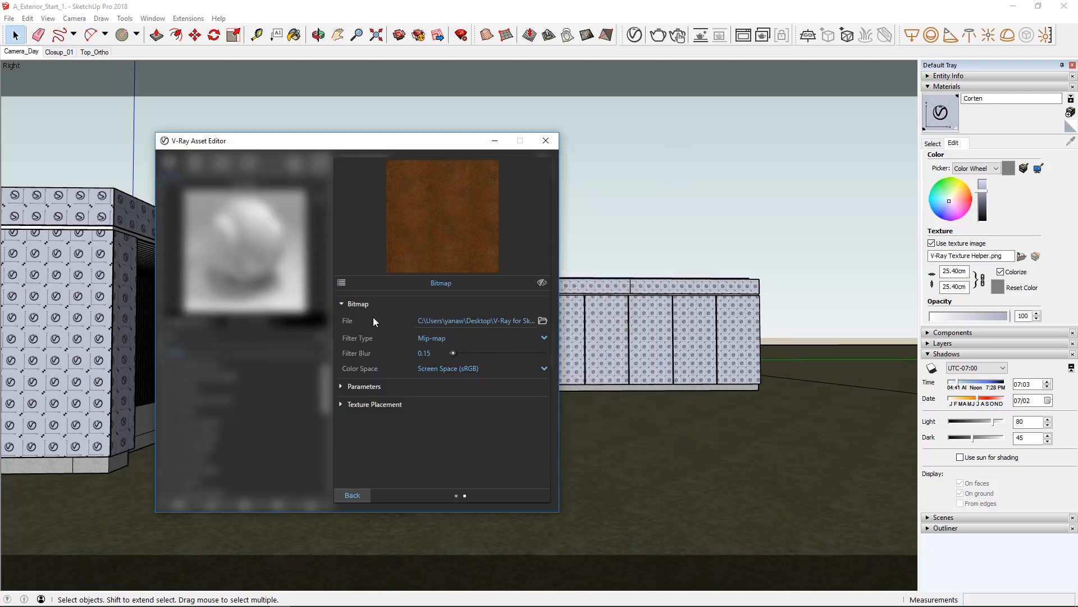
pyautogui.click(358, 489)
# Copy the rust bitmap from Multi-Sub entry 1 into entries 2, 3 and 4.
pyautogui.rightClick(513, 392)
pyautogui.click(503, 409)
pyautogui.rightClick(513, 410)
pyautogui.click(509, 420)
pyautogui.rightClick(511, 424)
pyautogui.click(511, 433)
pyautogui.rightClick(515, 437)
pyautogui.click(507, 446)
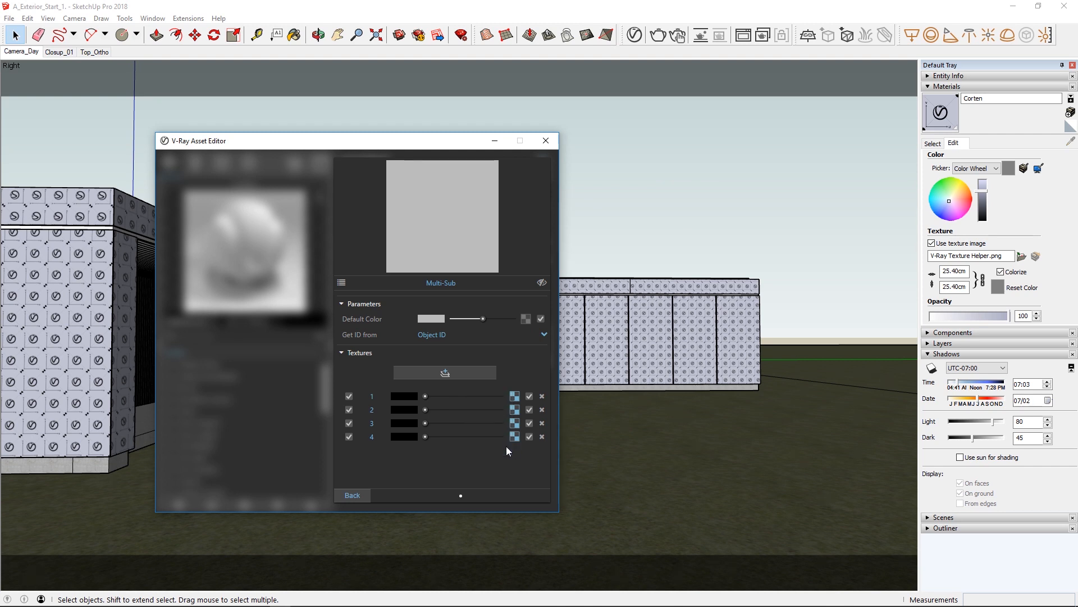
# Set the Multi-Sub ID source to Random by render ID, start the interactive render and move the frame buffer off the material tray.
pyautogui.click(544, 334)
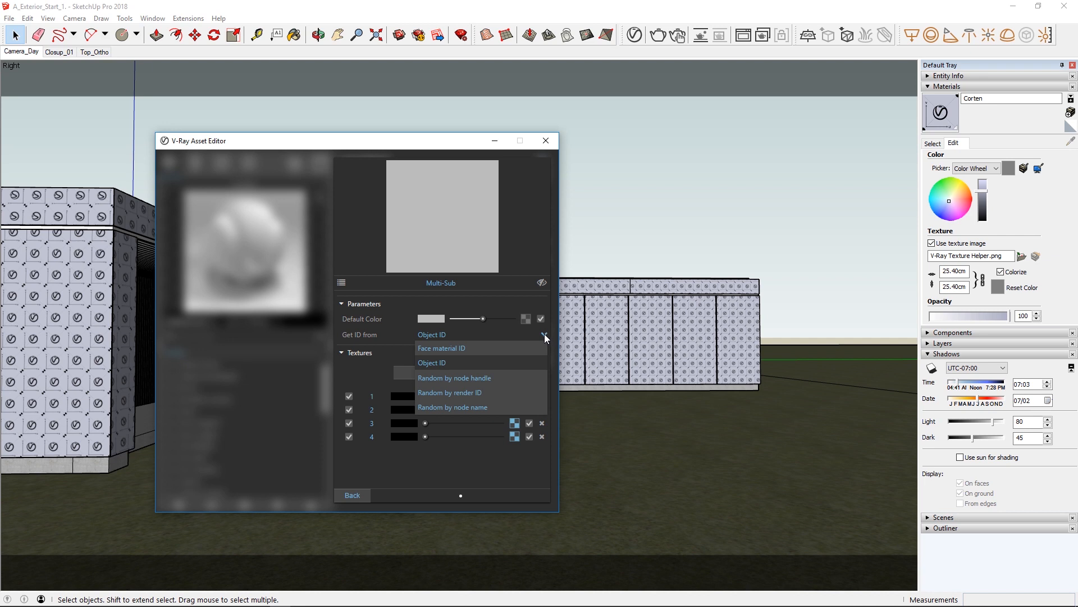
pyautogui.click(463, 393)
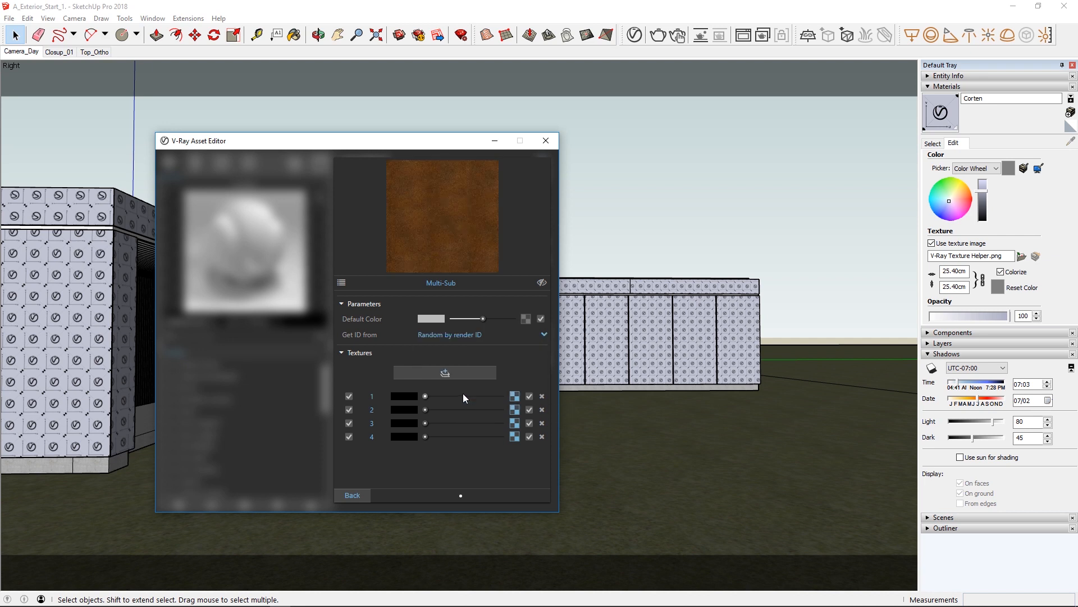
pyautogui.click(366, 494)
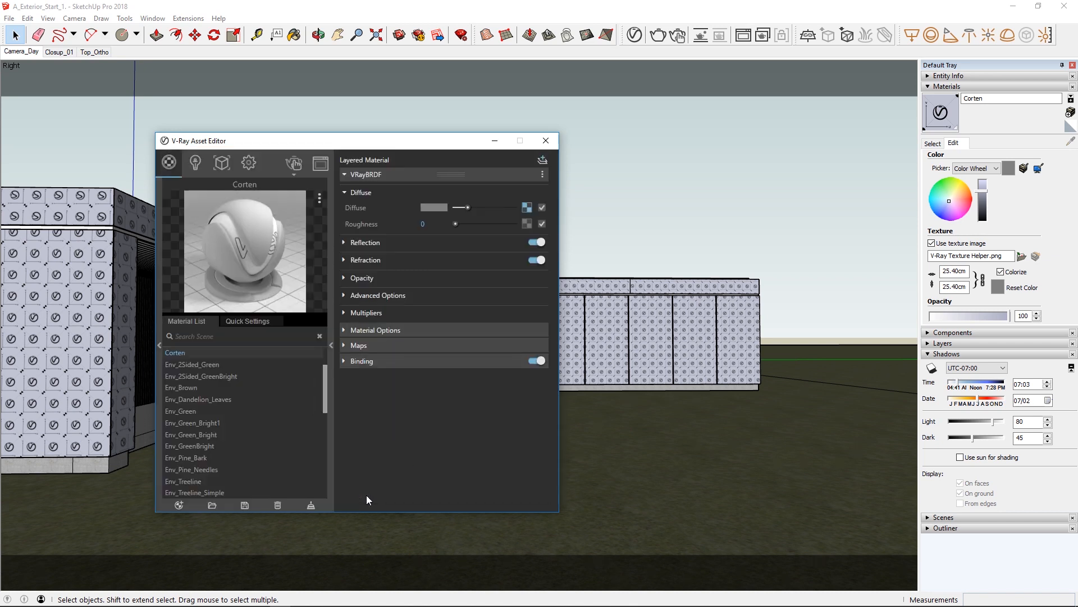
pyautogui.click(294, 164)
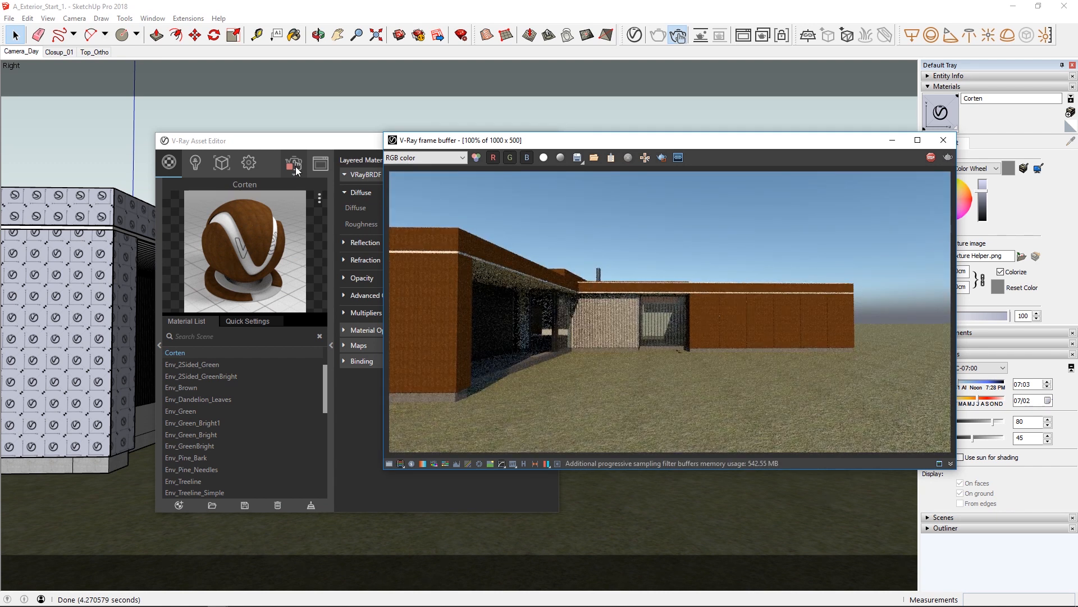
pyautogui.moveTo(750, 141); pyautogui.dragTo(694, 142)
# Set the Corten material's texture size to 300 cm.
pyautogui.click(958, 272)
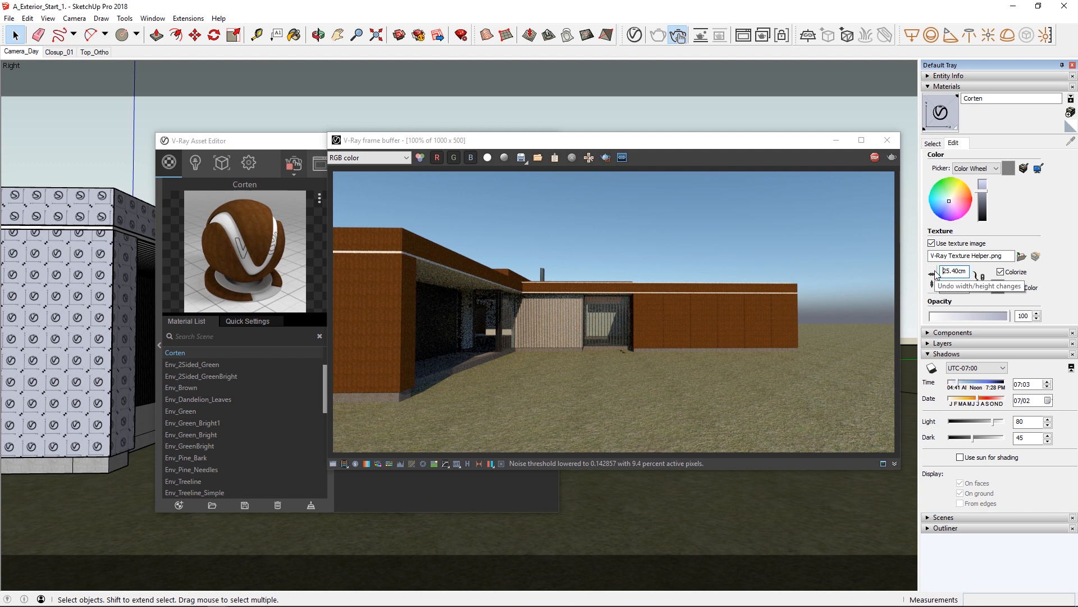
pyautogui.hotkey('shift', 'End')
pyautogui.write('3')
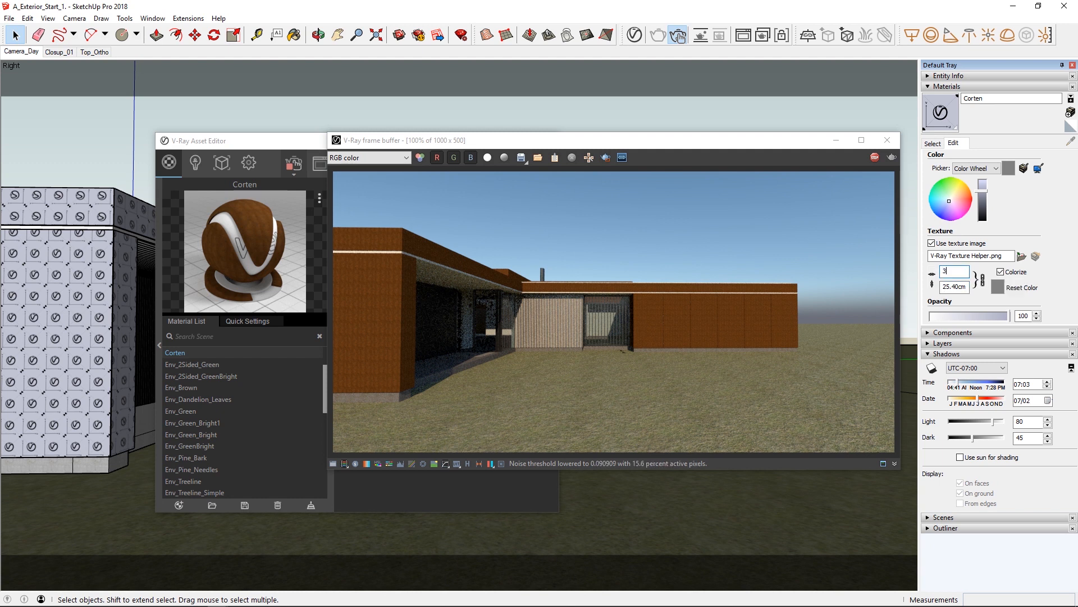
pyautogui.write('00')
pyautogui.press('Return')
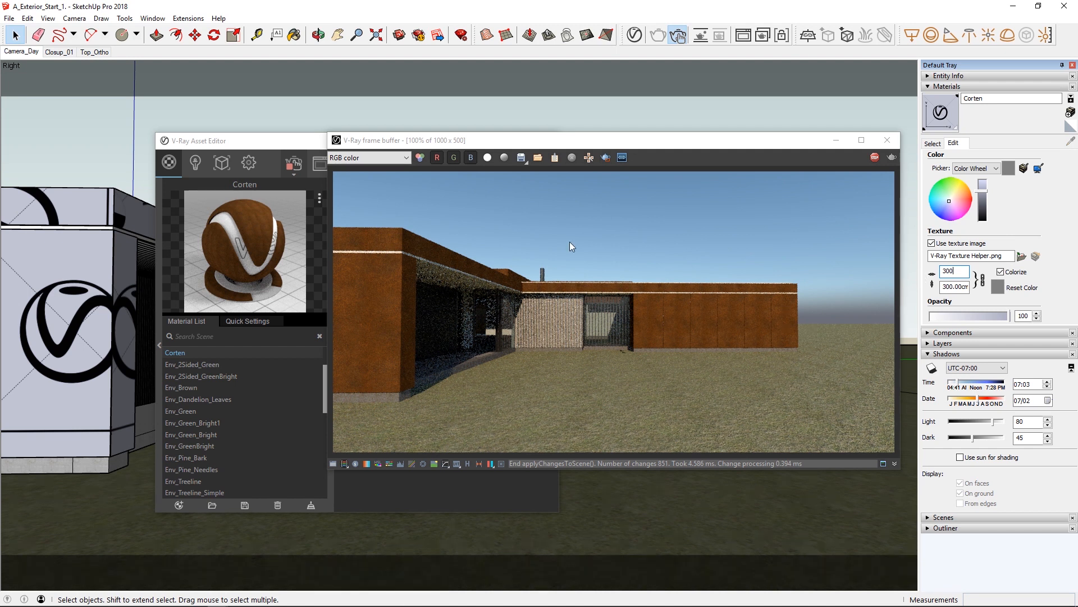
# Limit the render to a region around the far wing's panels, zoomed to 200%, and move the asset editor clear of them.
pyautogui.click(584, 187)
pyautogui.moveTo(616, 266); pyautogui.dragTo(807, 356)
pyautogui.scroll(1, 740, 331)
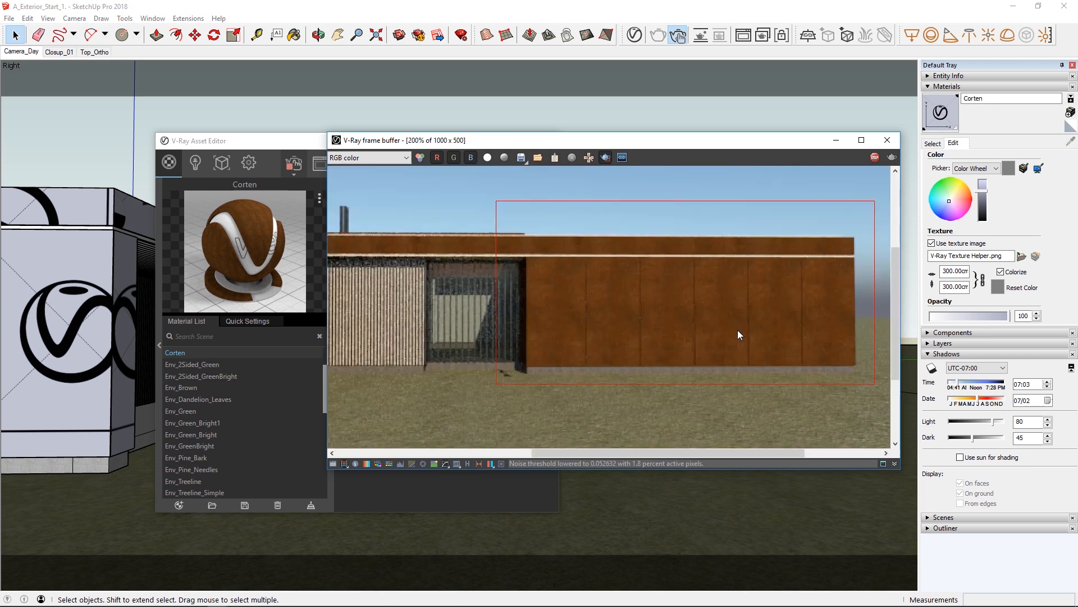
pyautogui.moveTo(248, 143); pyautogui.dragTo(133, 141)
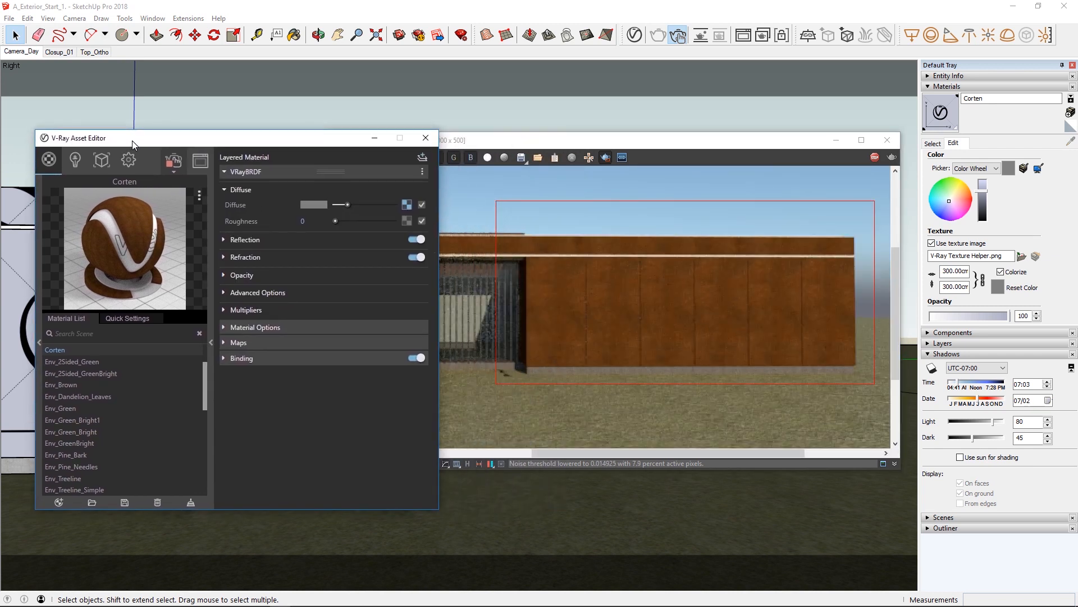
# Give the bitmap in Multi-Sub entry 2 a custom gamma curve with gamma 0.6.
pyautogui.click(404, 205)
pyautogui.click(398, 405)
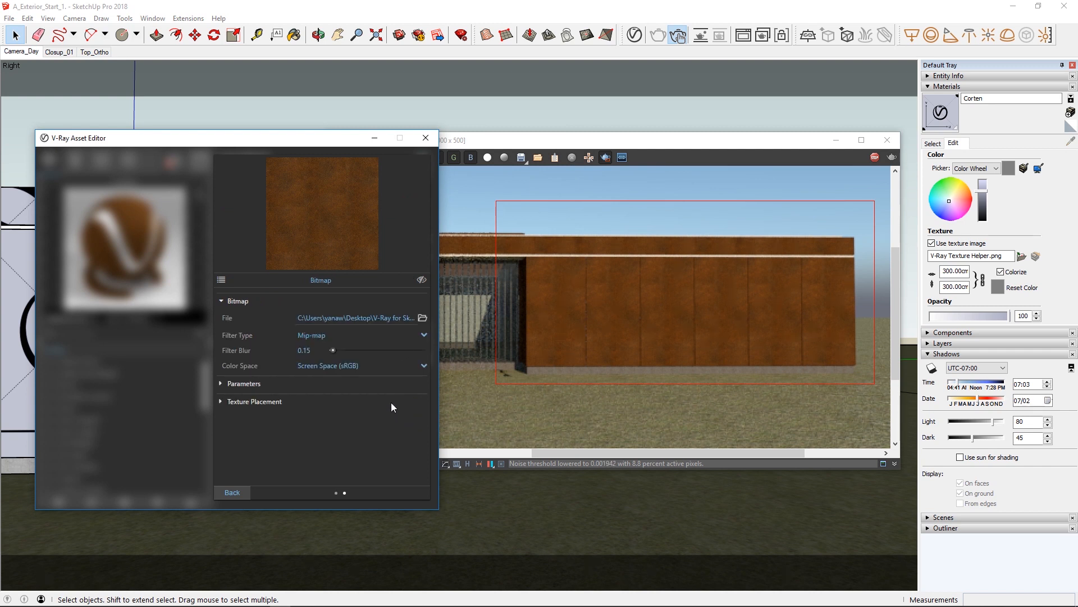
pyautogui.click(375, 368)
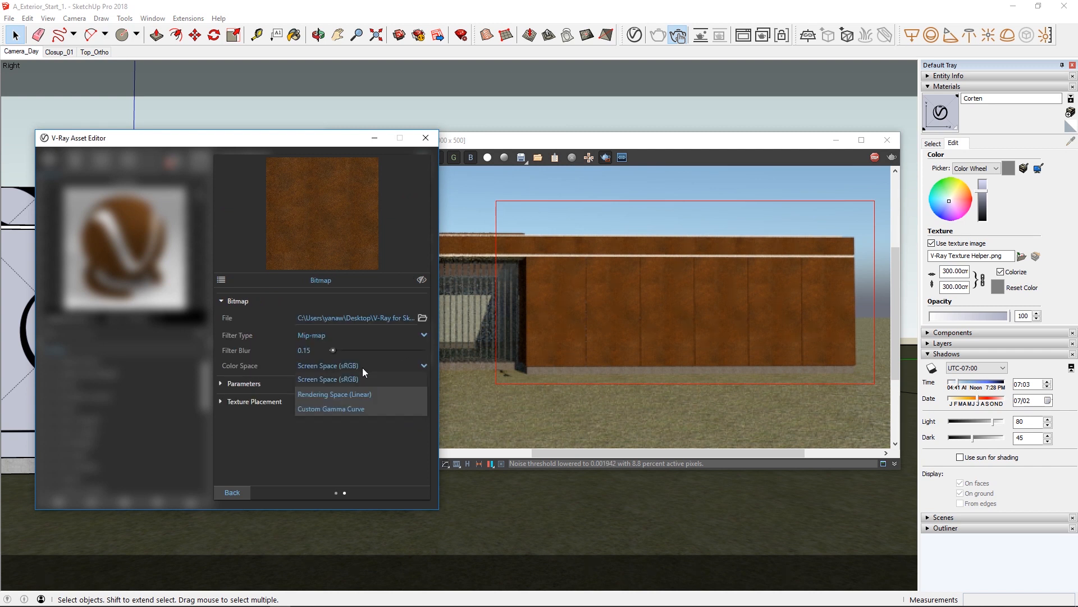
pyautogui.click(334, 409)
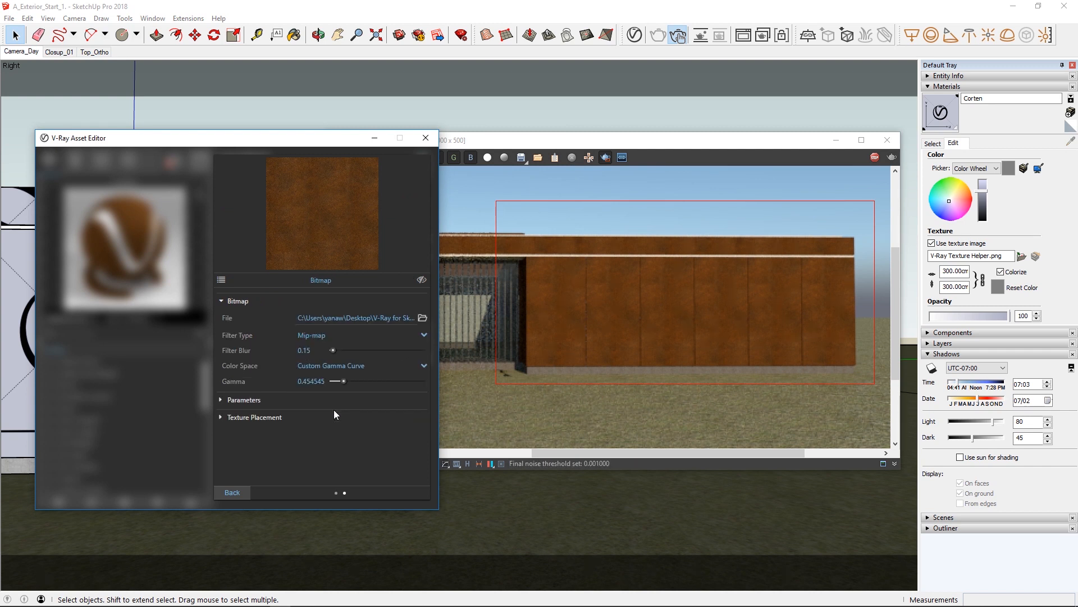
pyautogui.doubleClick(319, 382)
pyautogui.write('0.6')
pyautogui.press('Return')
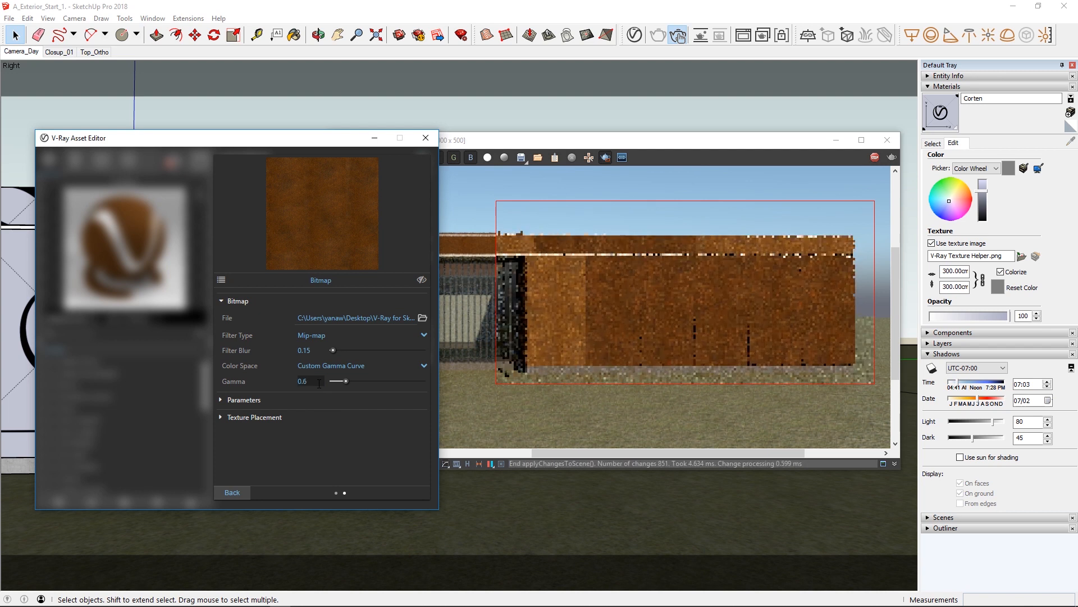
pyautogui.click(241, 493)
# Give the bitmap in Multi-Sub entry 3 a custom gamma curve with gamma 0.52.
pyautogui.click(396, 419)
pyautogui.click(374, 366)
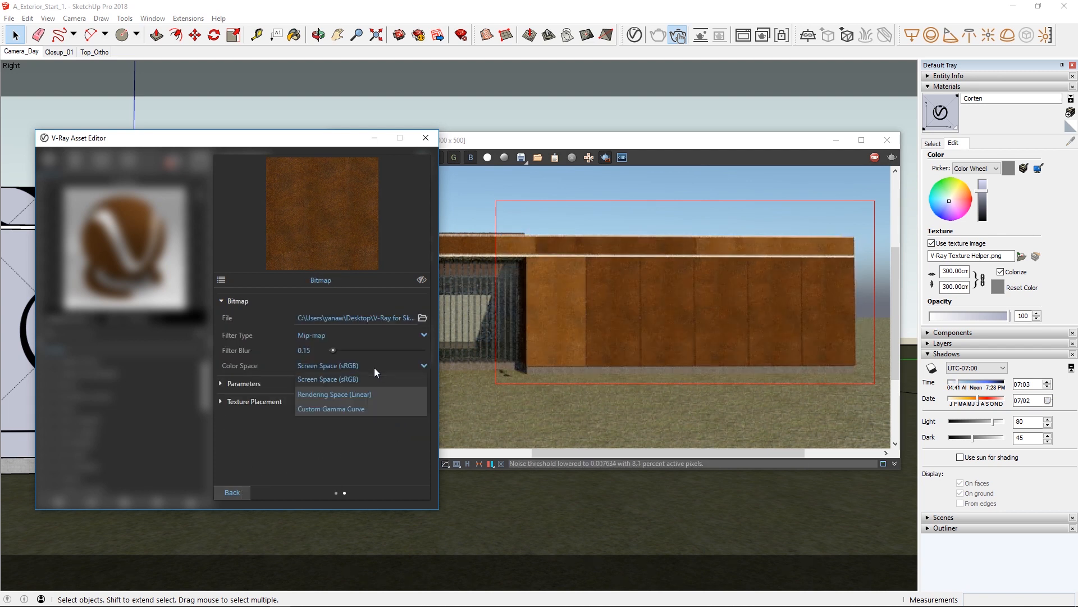
pyautogui.click(341, 409)
pyautogui.doubleClick(323, 382)
pyautogui.write('0.52')
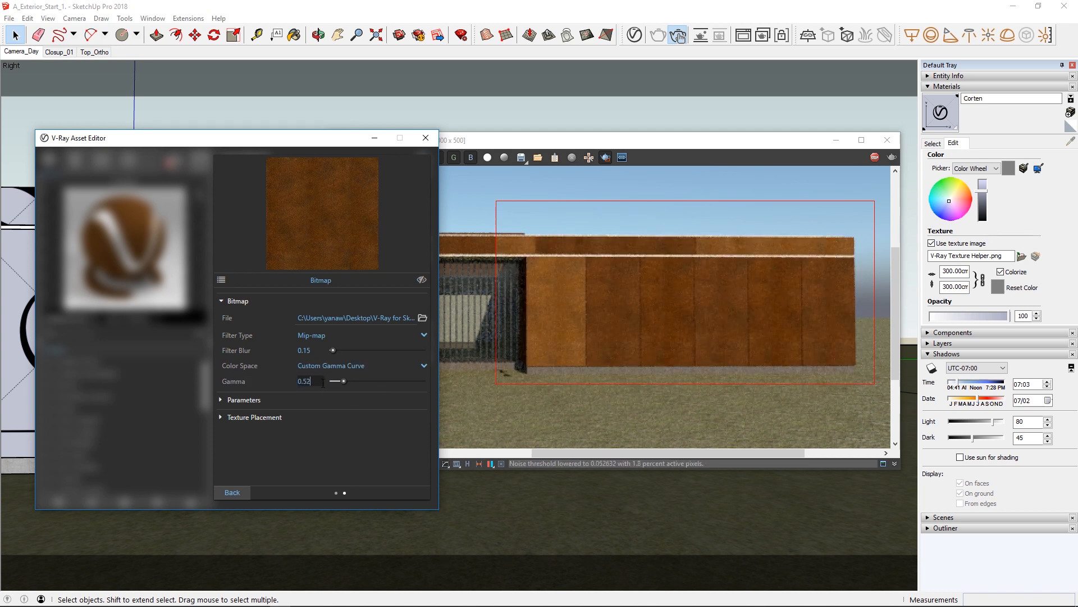
pyautogui.press('Return')
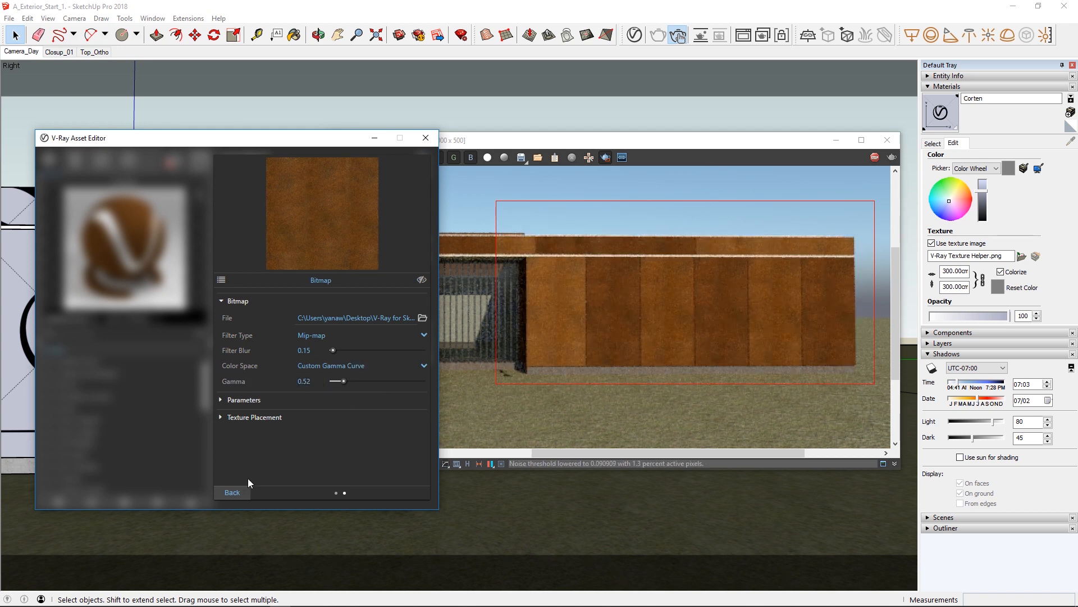
pyautogui.click(244, 488)
# Give the bitmap in Multi-Sub entry 4 a custom gamma curve with gamma 0.5.
pyautogui.click(396, 436)
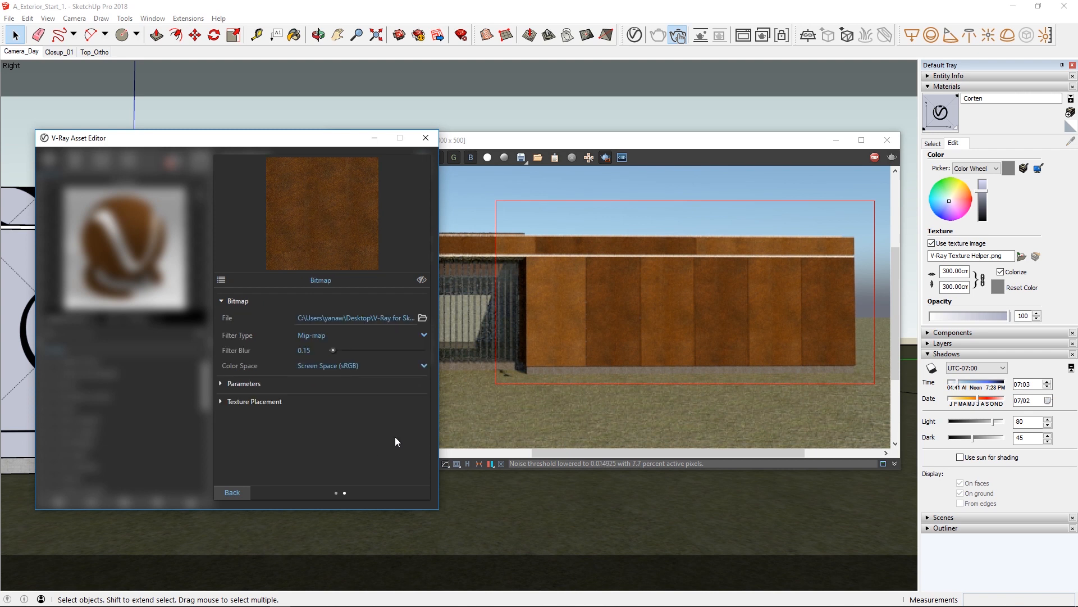
pyautogui.click(351, 366)
pyautogui.click(320, 404)
pyautogui.doubleClick(312, 381)
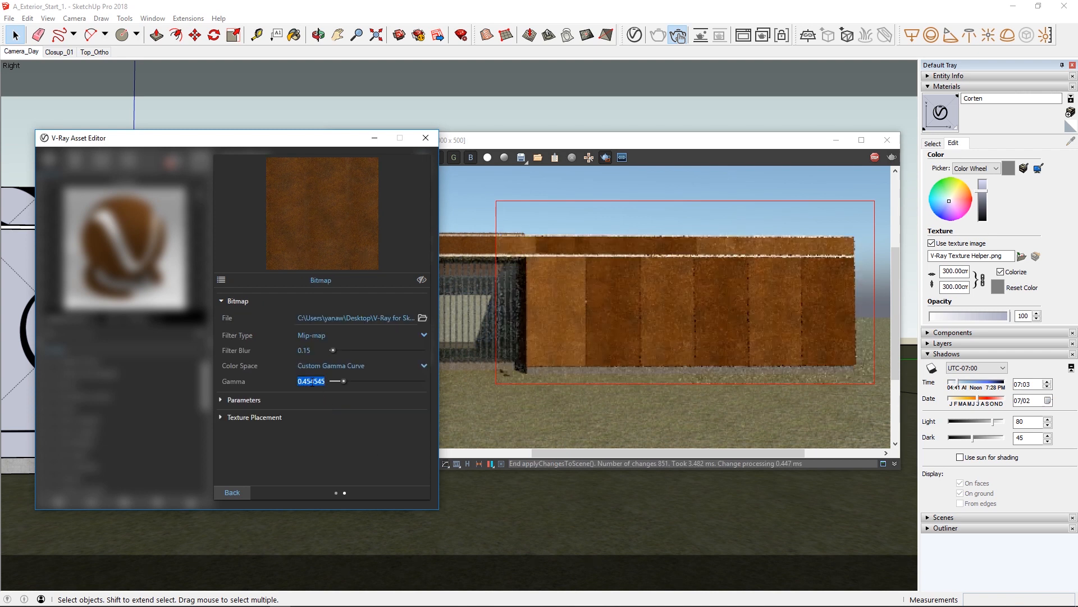
pyautogui.write('0.5')
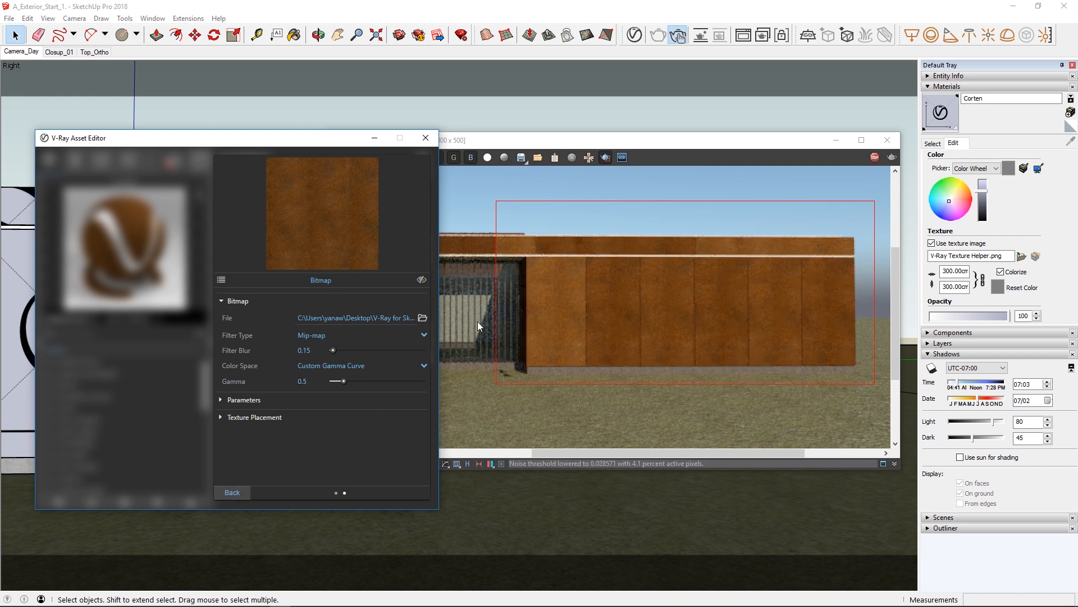
# Return the render view to 100% and extend the render region across the whole house.
pyautogui.click(608, 143)
pyautogui.scroll(-1, 615, 259)
pyautogui.moveTo(795, 216); pyautogui.dragTo(323, 397)
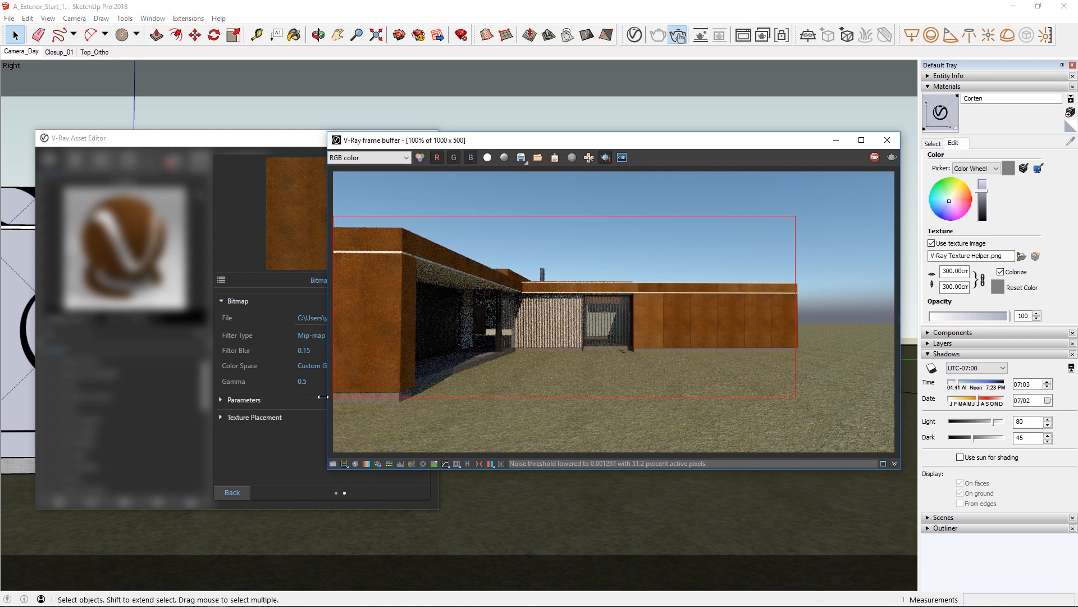
# Set the gamma of the bitmap in Multi-Sub entry 2 to 0.56.
pyautogui.click(240, 492)
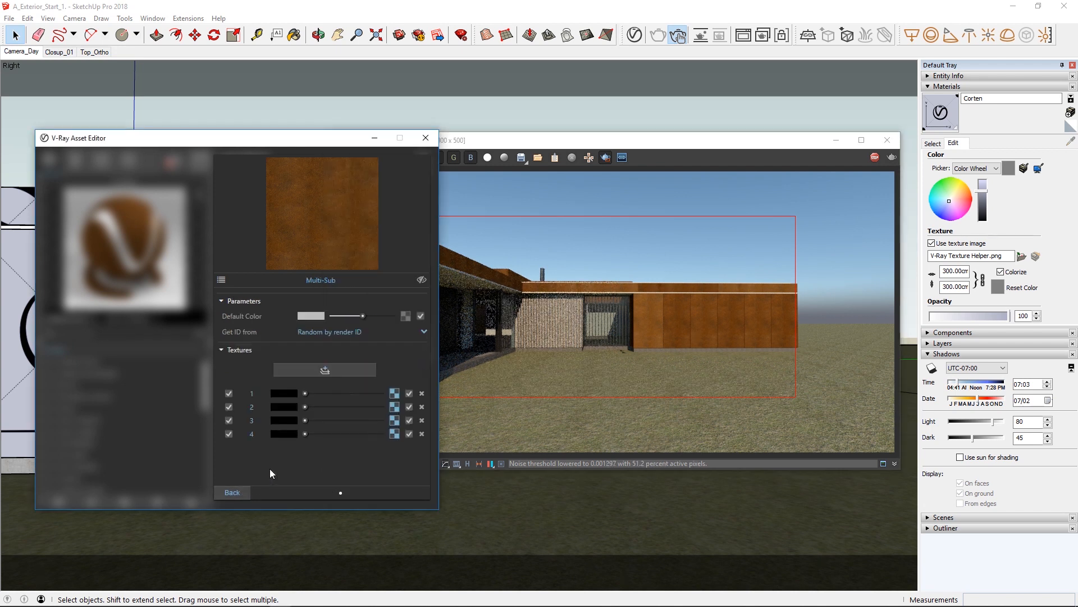
pyautogui.click(393, 409)
pyautogui.press('BackSpace')
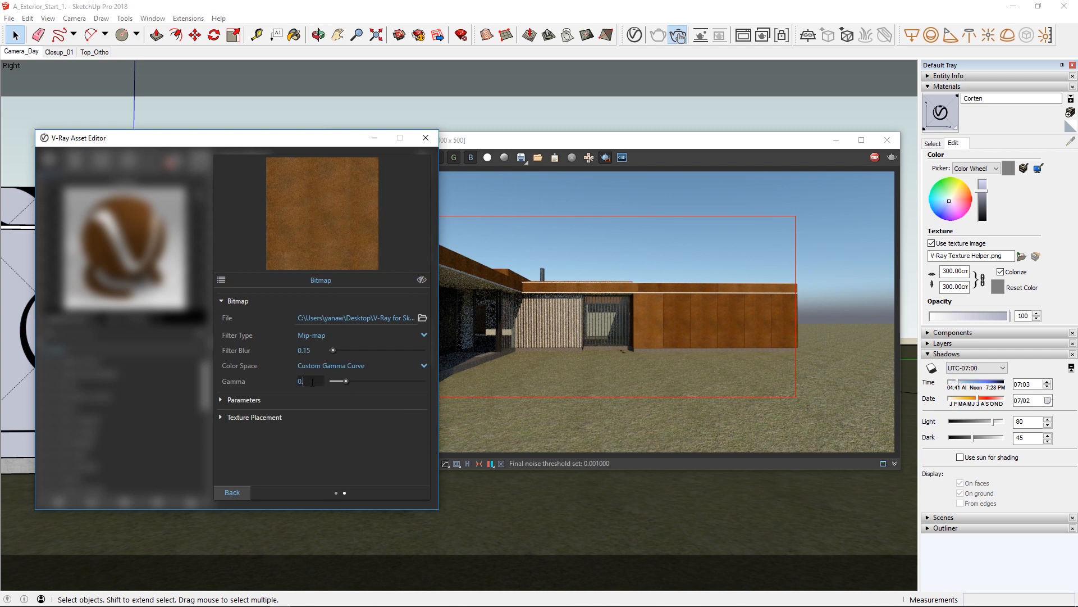
pyautogui.write('48')
pyautogui.press('BackSpace')
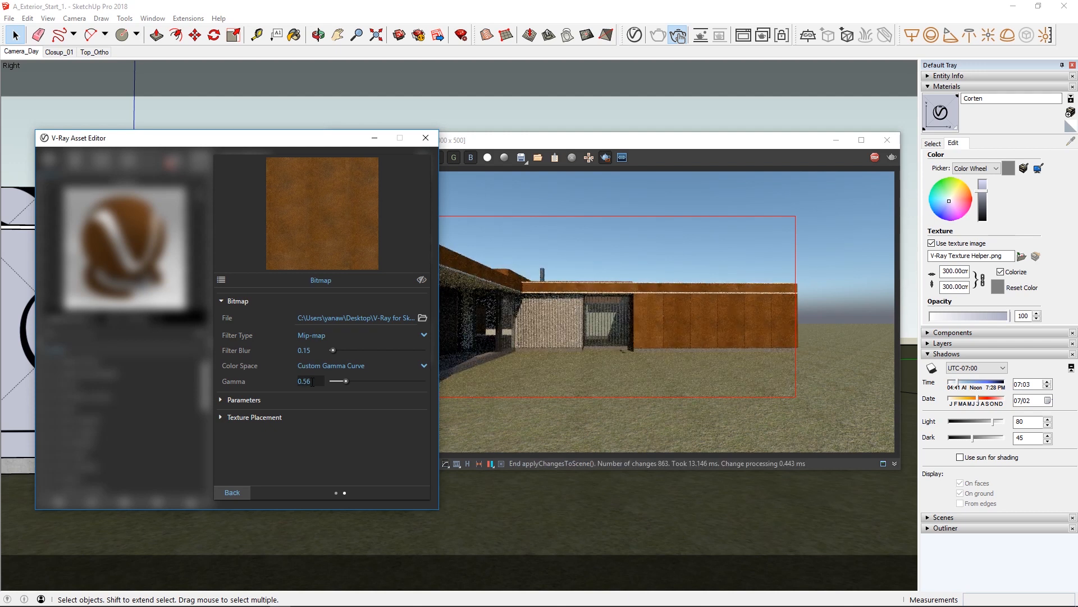
pyautogui.click(235, 492)
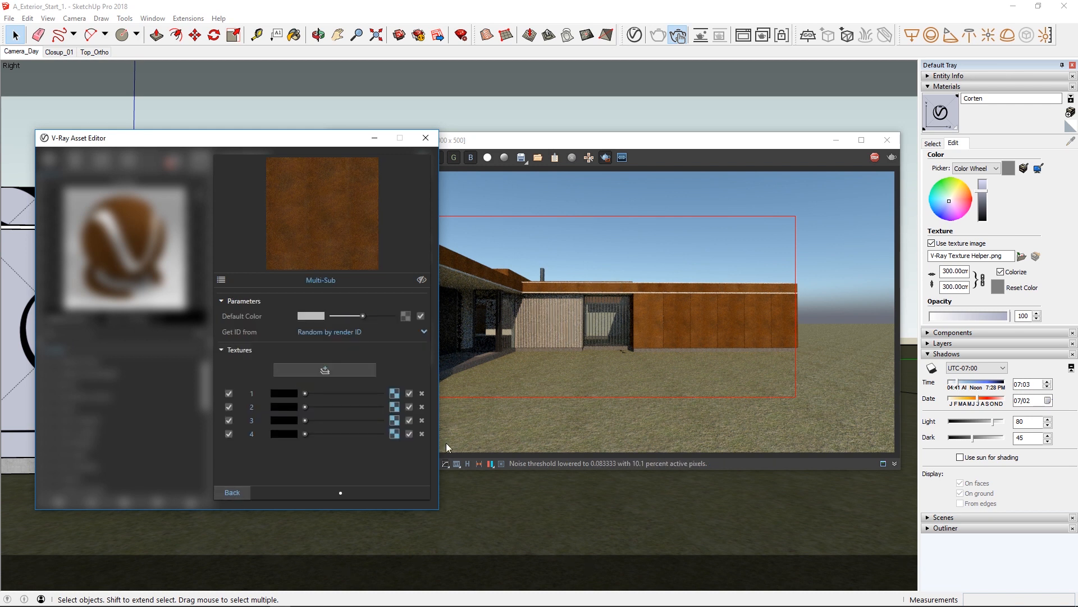
# Limit the render region to the far wing's Corten panels.
pyautogui.moveTo(624, 268); pyautogui.dragTo(810, 359)
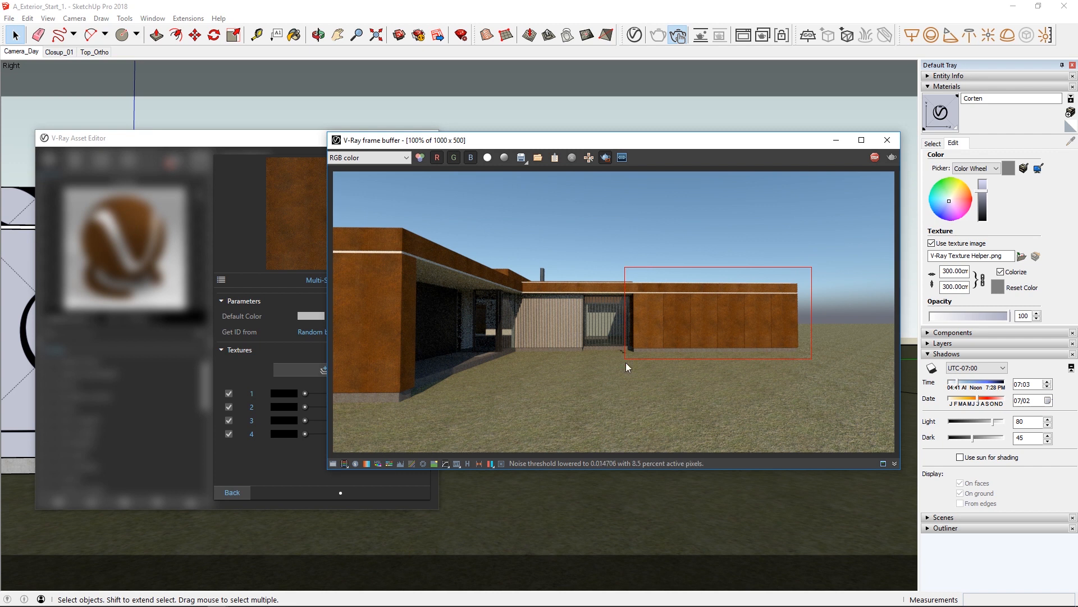
pyautogui.click(334, 473)
# Offset the texture placement of the bitmap in Multi-Sub entry 1 by U 0.5 and V 0.3.
pyautogui.click(395, 393)
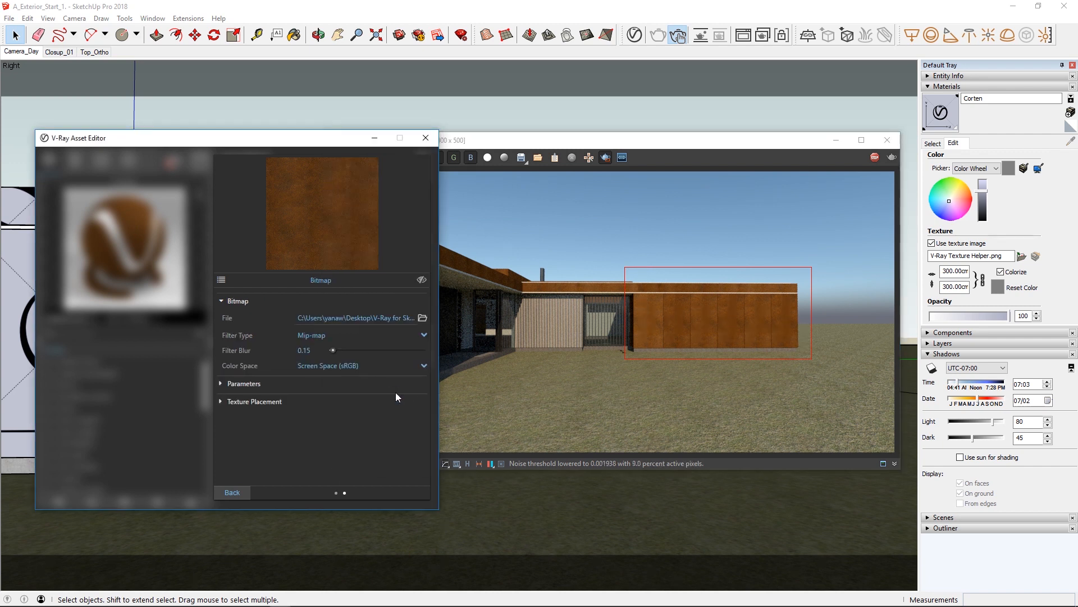
pyautogui.click(288, 401)
pyautogui.scroll(-2, 297, 410)
pyautogui.write('.5')
pyautogui.press('Tab')
pyautogui.write('0.3')
pyautogui.press('Return')
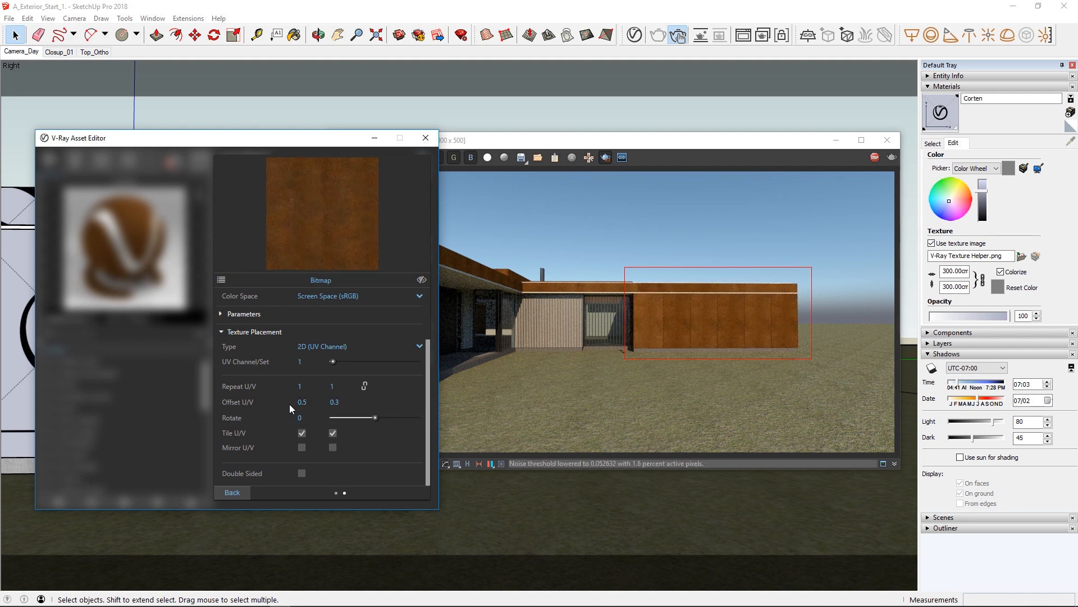
pyautogui.click(234, 492)
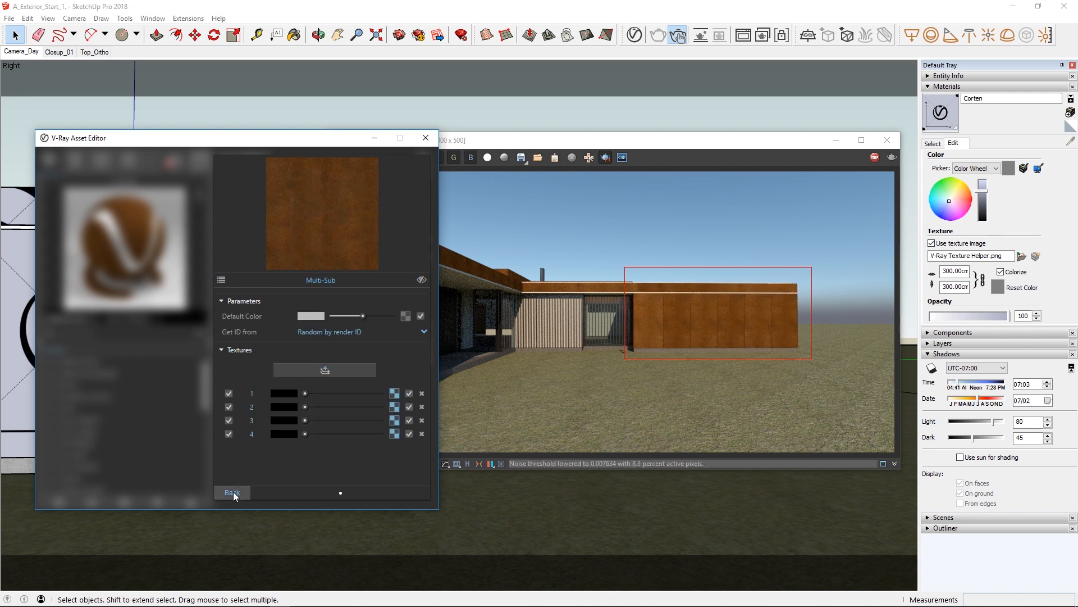
# Offset the texture placement of the bitmap in Multi-Sub entry 2 by U 0.3 and V 0.8.
pyautogui.click(395, 408)
pyautogui.click(257, 419)
pyautogui.scroll(-3, 255, 453)
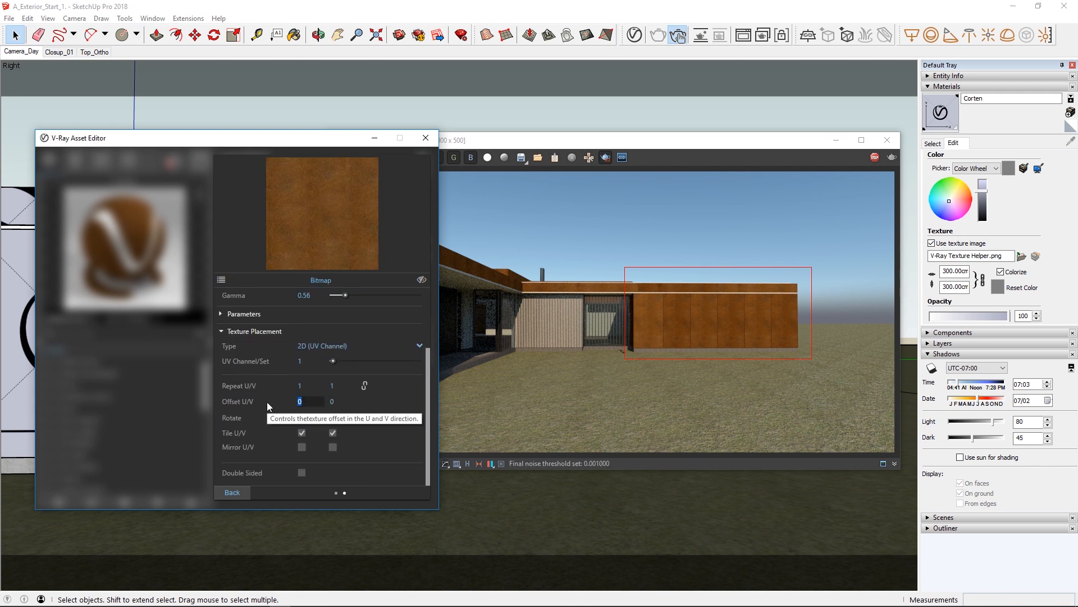
pyautogui.write('0.3')
pyautogui.press('Tab')
pyautogui.write('0.8')
pyautogui.press('Return')
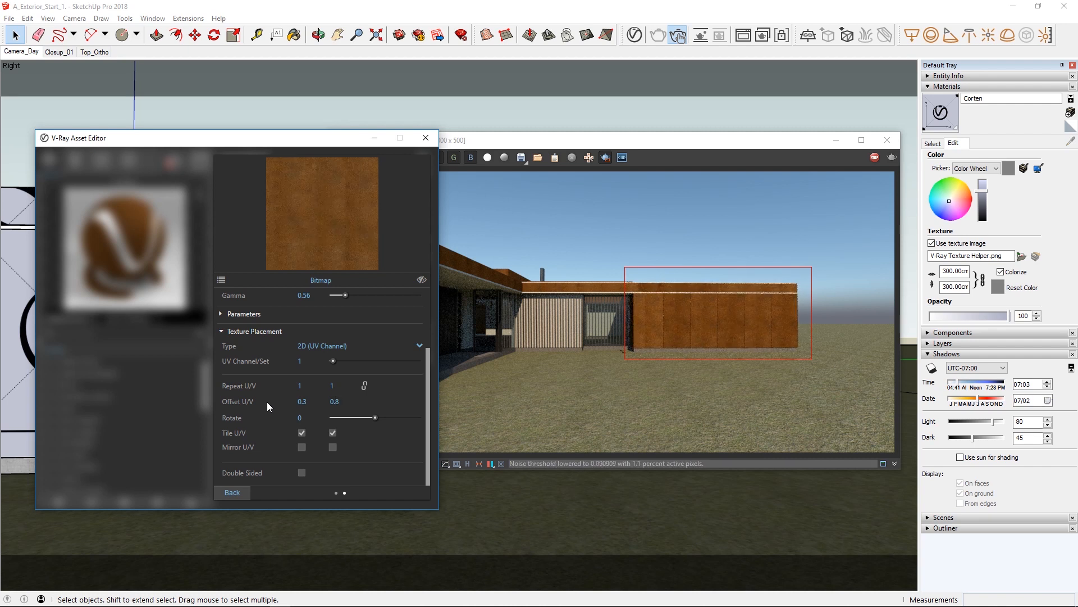
pyautogui.click(239, 490)
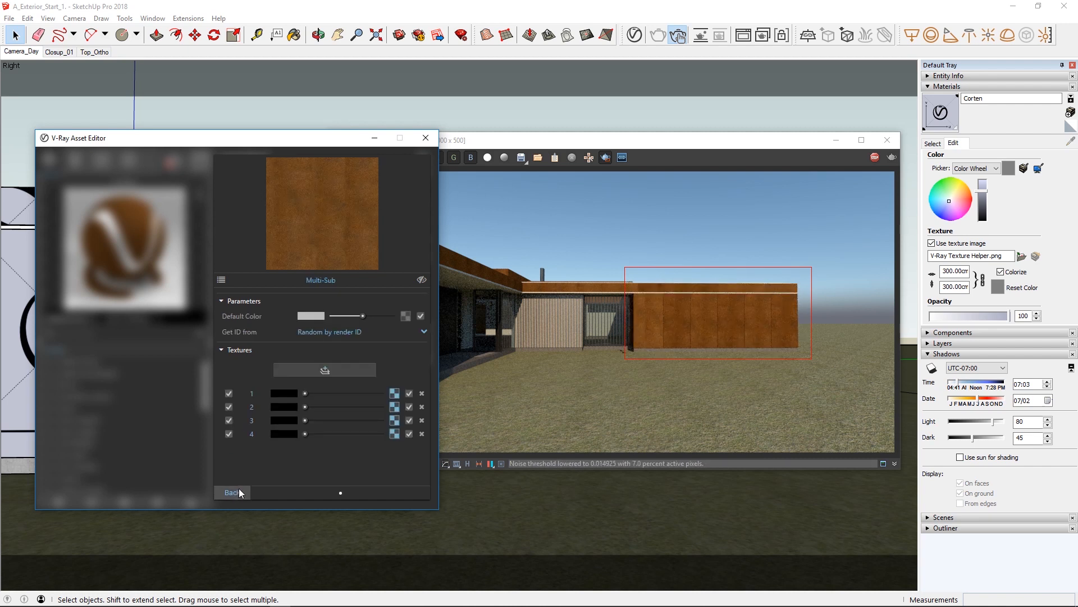
# Offset the texture placement of the bitmap in Multi-Sub entry 3 by U 0.9 and V 0.7.
pyautogui.click(395, 420)
pyautogui.click(280, 416)
pyautogui.scroll(-3, 281, 416)
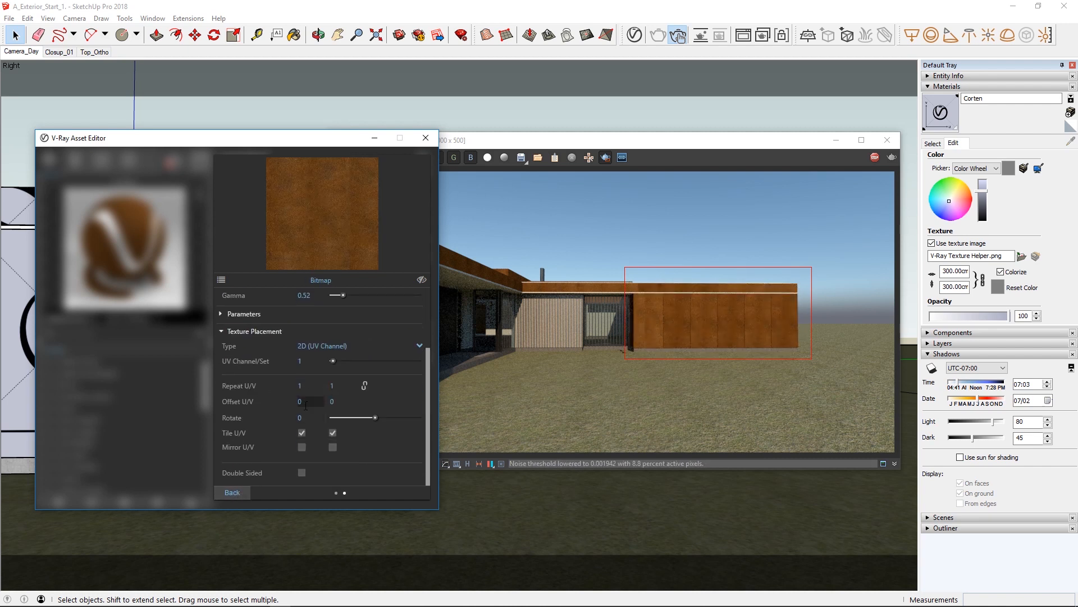
pyautogui.moveTo(304, 401); pyautogui.dragTo(273, 404)
pyautogui.write('0.9')
pyautogui.press('Tab')
pyautogui.write('0.7')
pyautogui.press('Return')
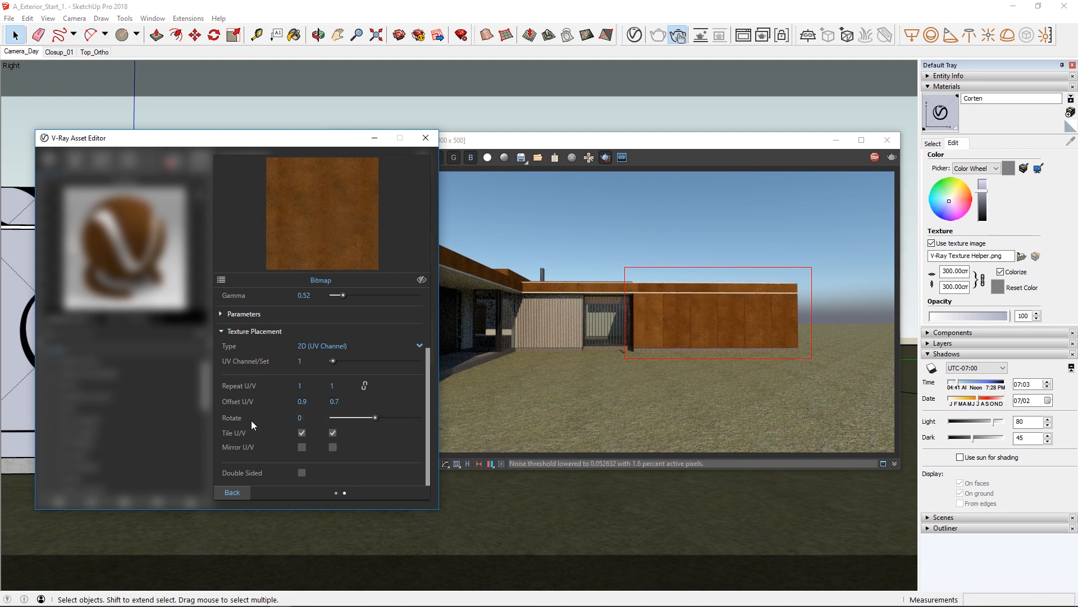
pyautogui.click(220, 495)
# Offset the texture placement of the bitmap in Multi-Sub entry 4 by U 0.8 and V 0.8.
pyautogui.click(393, 434)
pyautogui.click(296, 417)
pyautogui.scroll(-3, 279, 457)
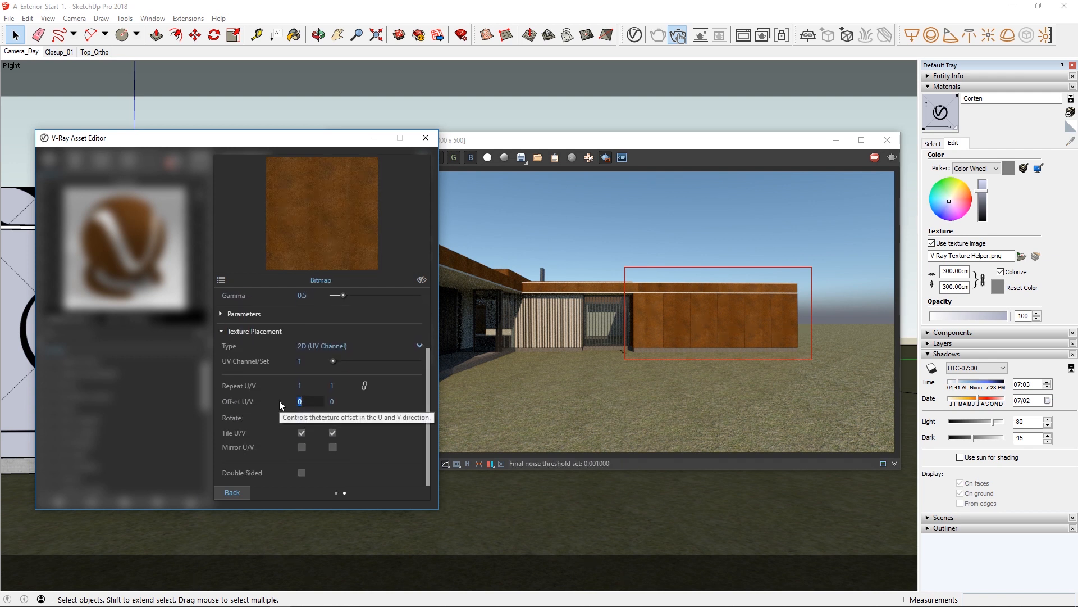
pyautogui.write('0.8')
pyautogui.press('Tab')
pyautogui.write('0.8')
pyautogui.press('Return')
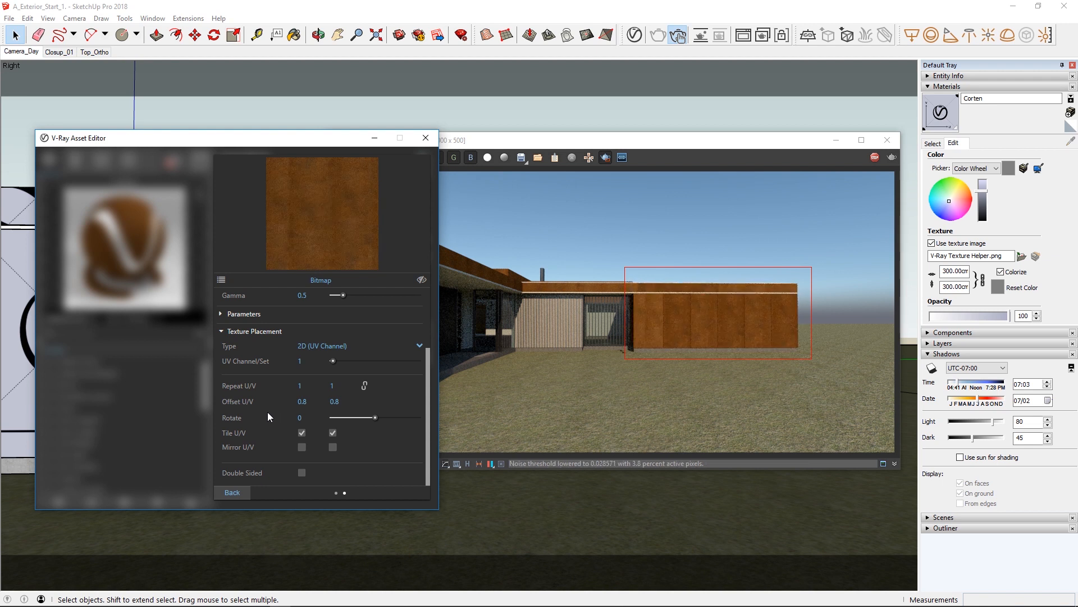
pyautogui.click(227, 489)
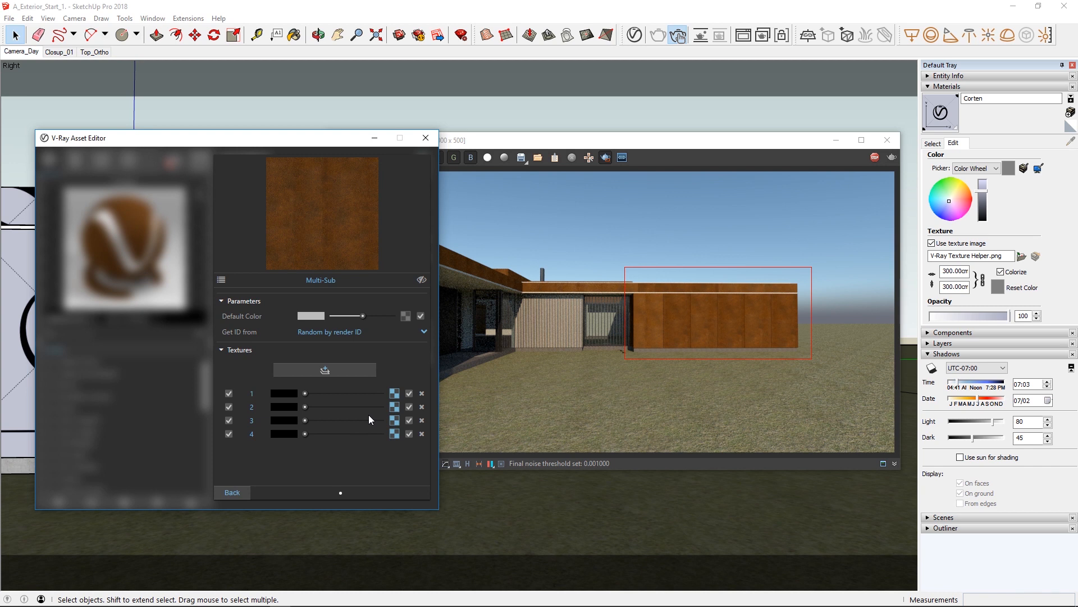
# Return from the diffuse textures to the Corten material and open its Reflection parameters.
pyautogui.click(395, 393)
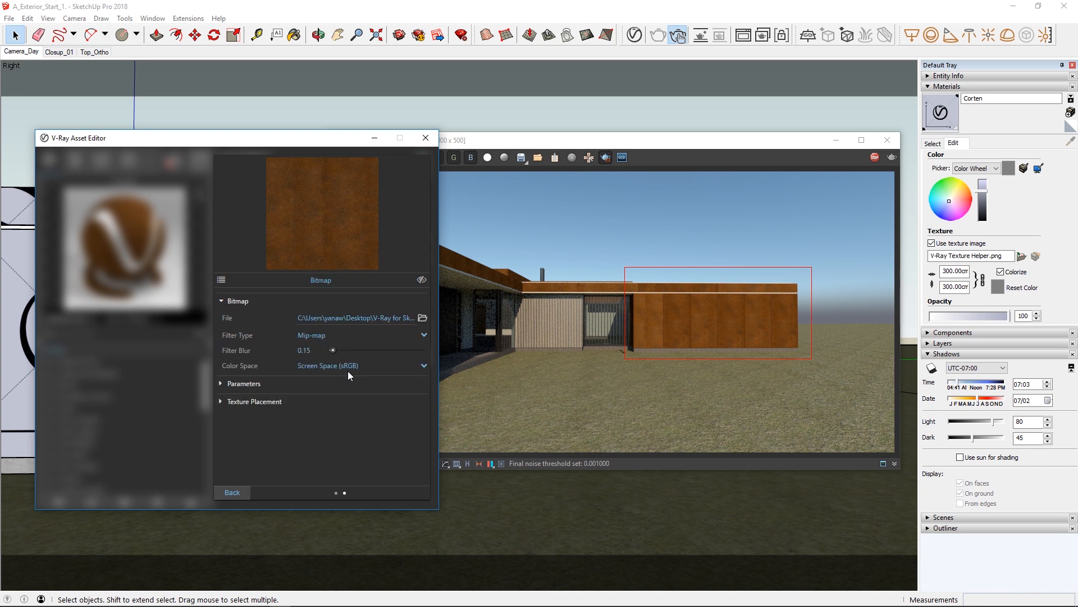
pyautogui.click(233, 492)
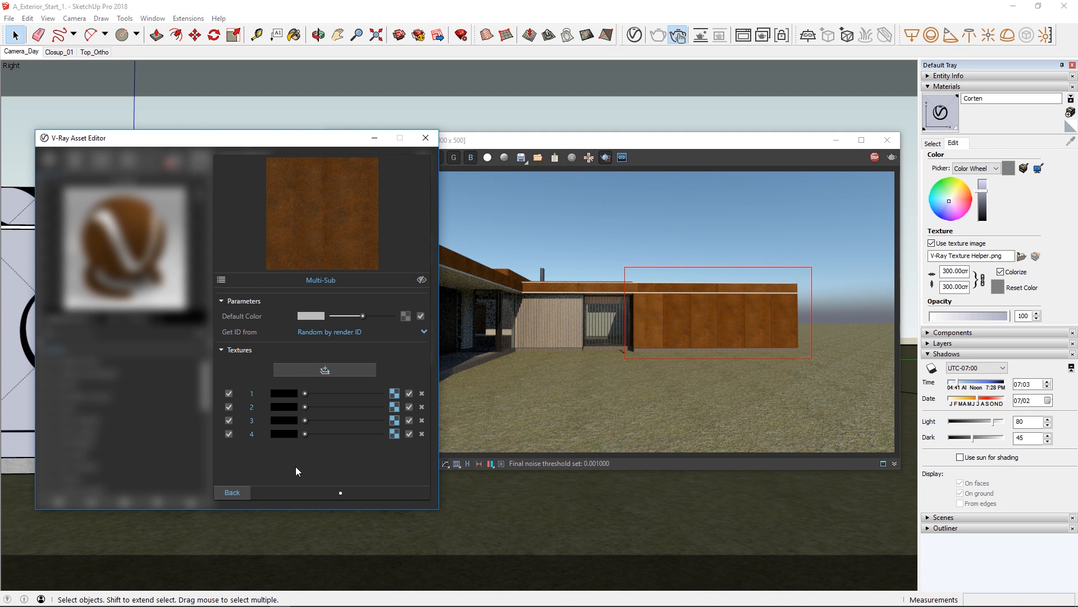
pyautogui.click(235, 496)
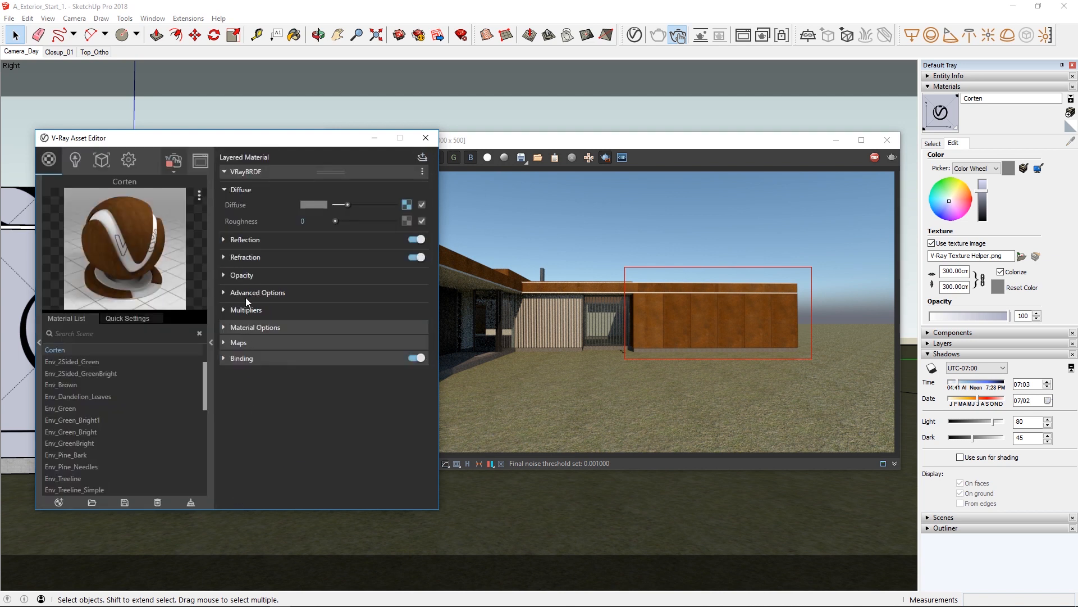
pyautogui.click(240, 238)
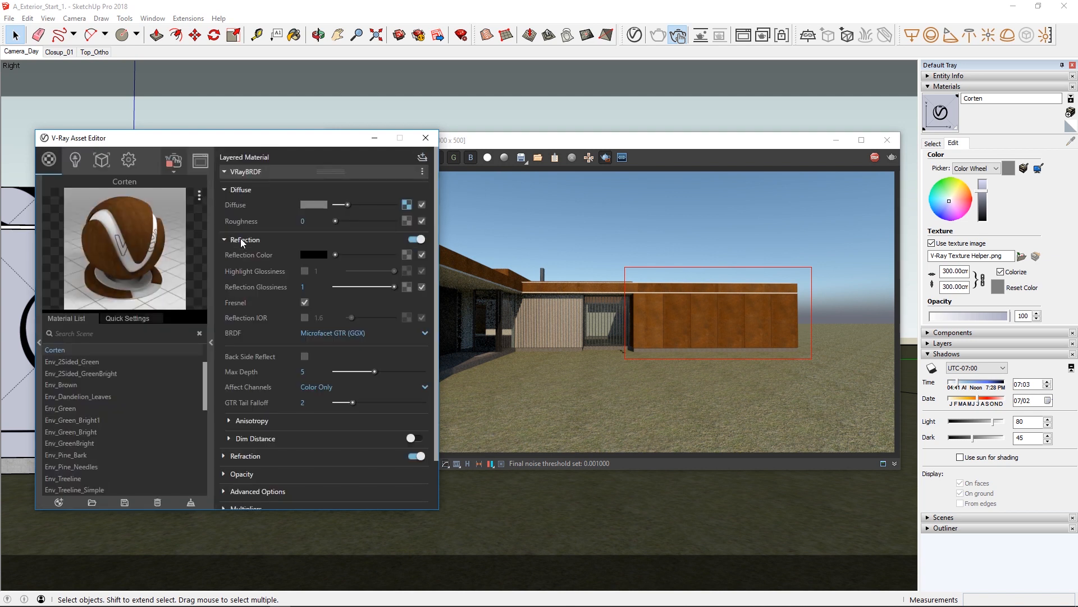
# Load the greyscale Corten map as a bitmap texture for the Reflection Color.
pyautogui.click(402, 257)
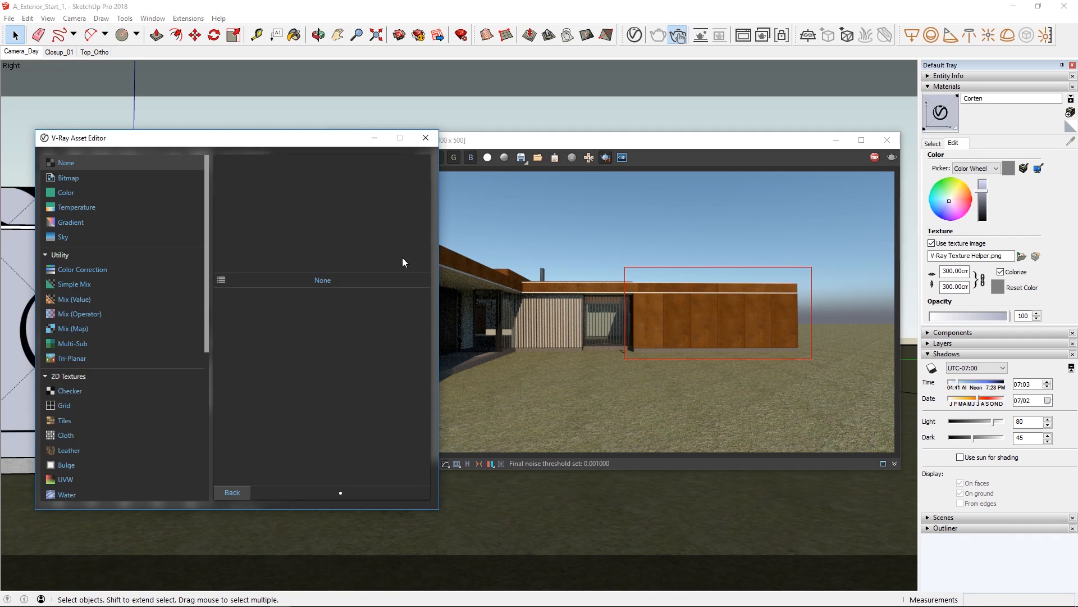
pyautogui.click(112, 183)
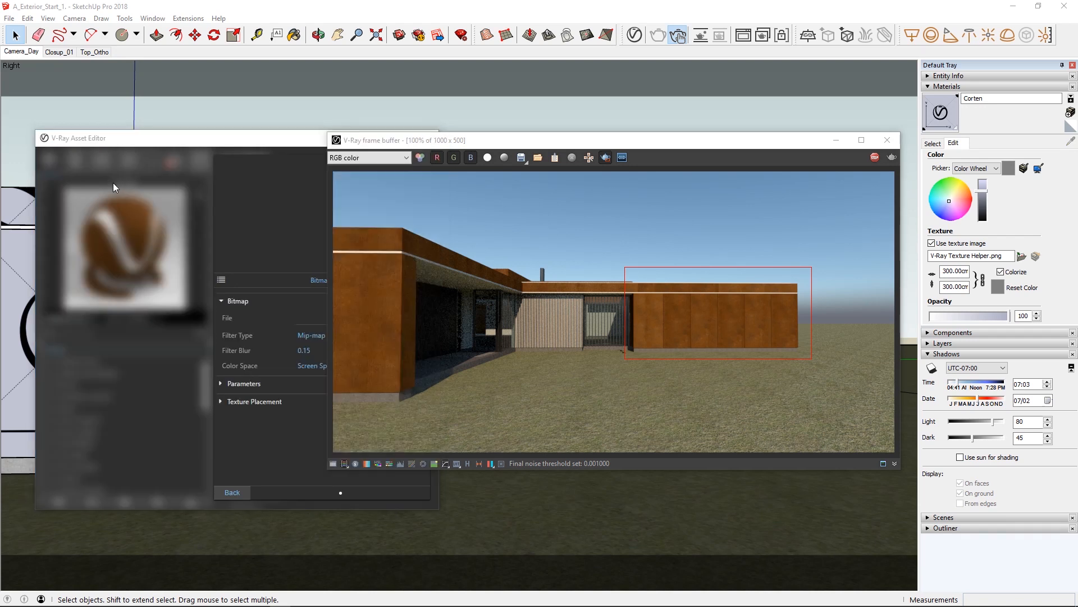
pyautogui.doubleClick(308, 303)
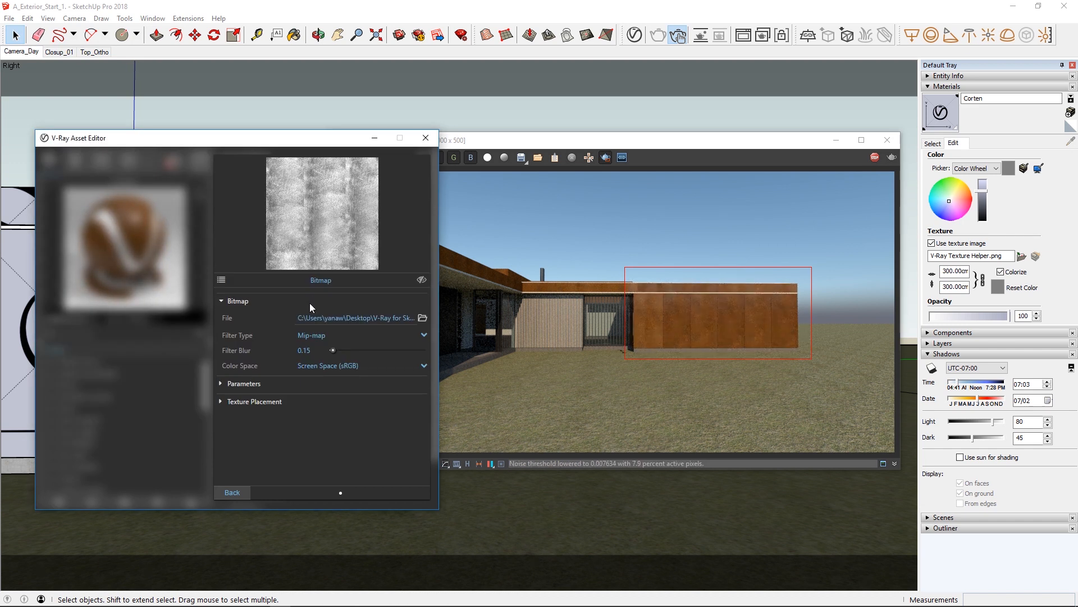
pyautogui.click(241, 489)
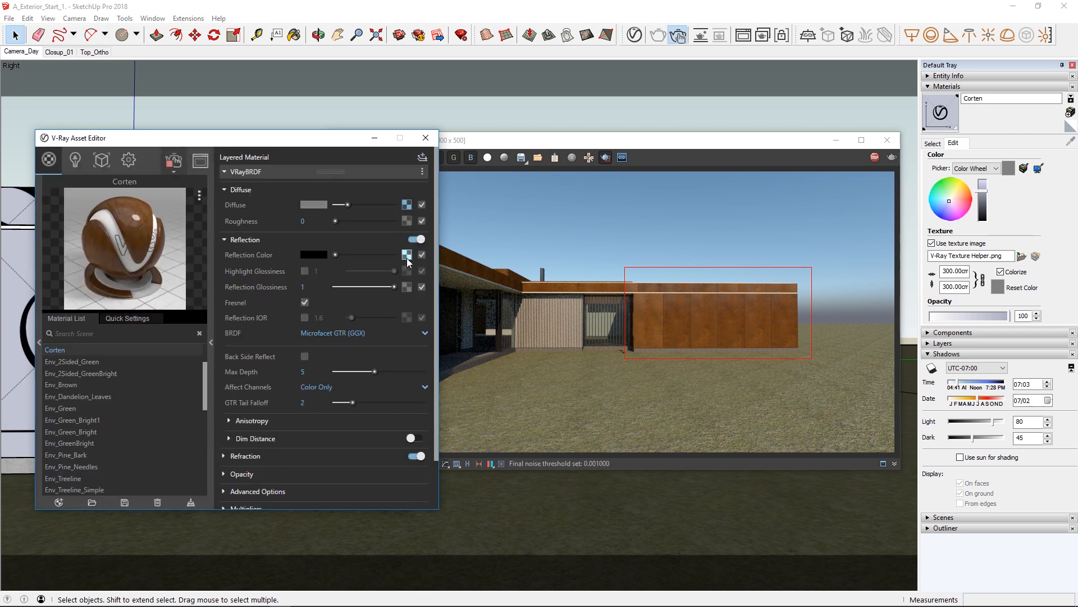
# Copy the Diffuse Multi-Sub texture and paste it as a copy onto the Reflection Color.
pyautogui.rightClick(407, 205)
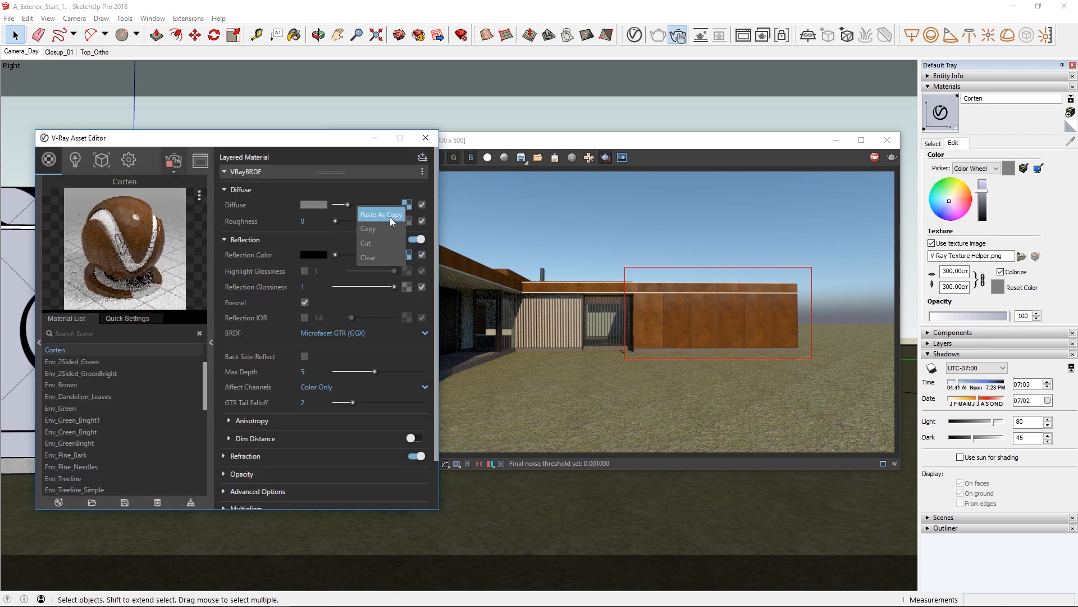
pyautogui.click(385, 228)
pyautogui.rightClick(407, 254)
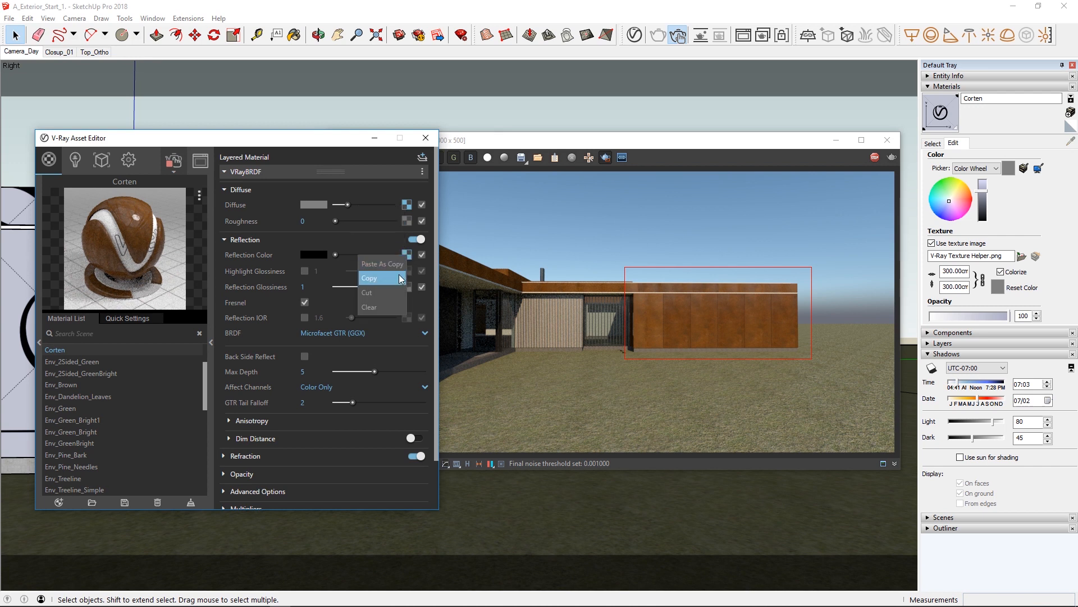
pyautogui.click(399, 264)
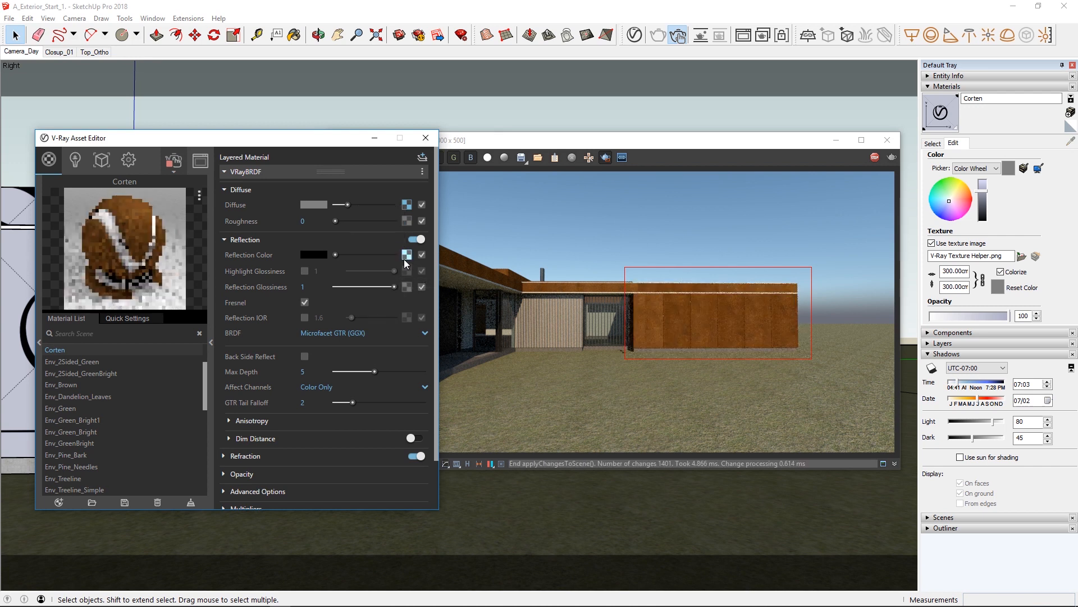
# Replace the bitmap file in the reflection Multi-Sub's entry 1 with the greyscale Corten map and copy its file path.
pyautogui.click(405, 258)
pyautogui.click(395, 393)
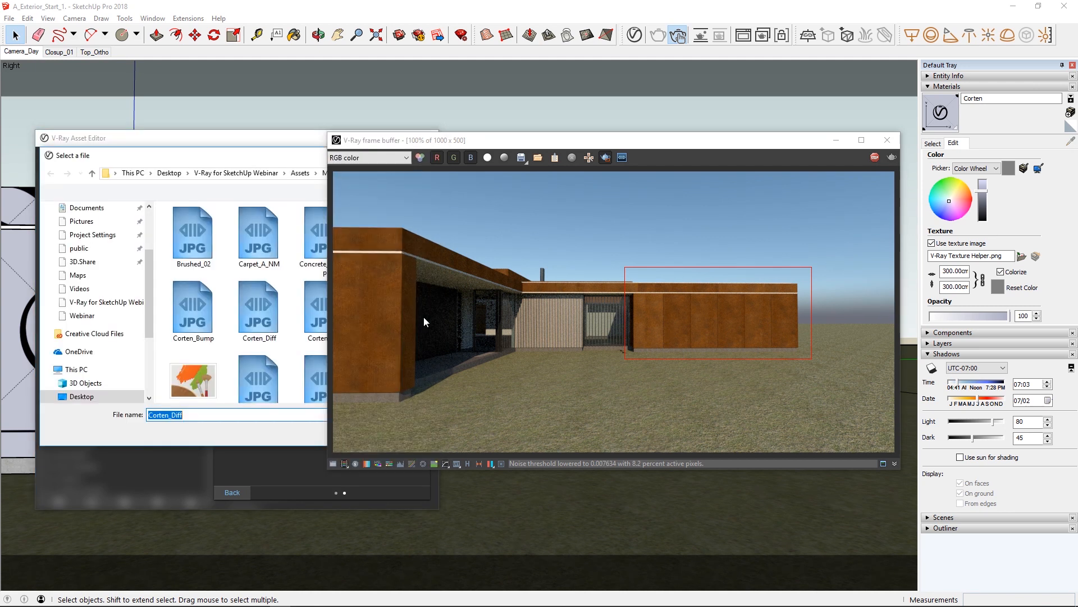
pyautogui.press('Return')
pyautogui.click(315, 312)
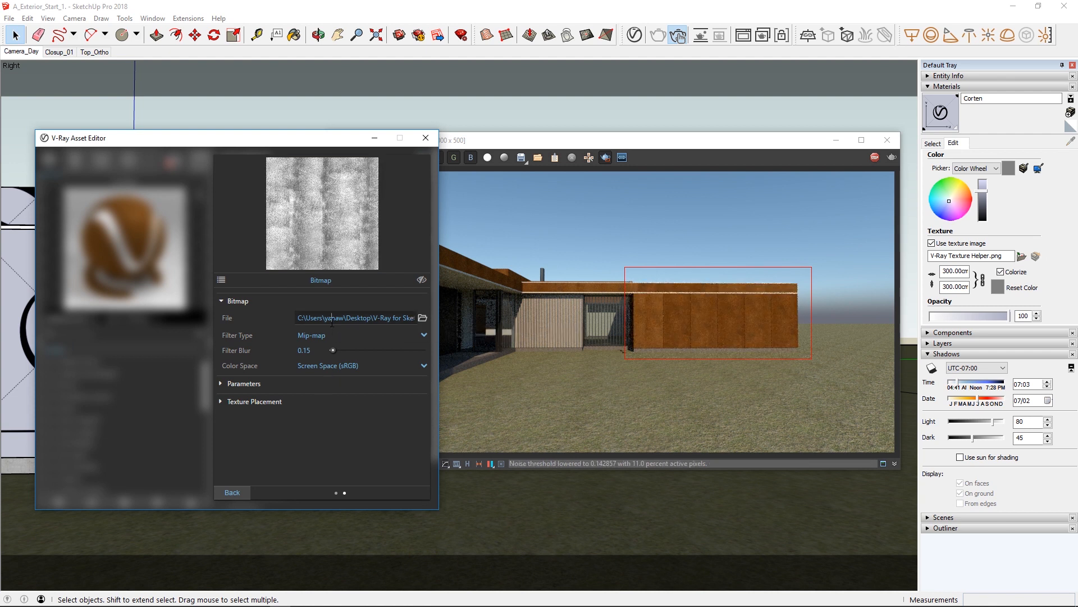
pyautogui.click(332, 319)
pyautogui.click(249, 489)
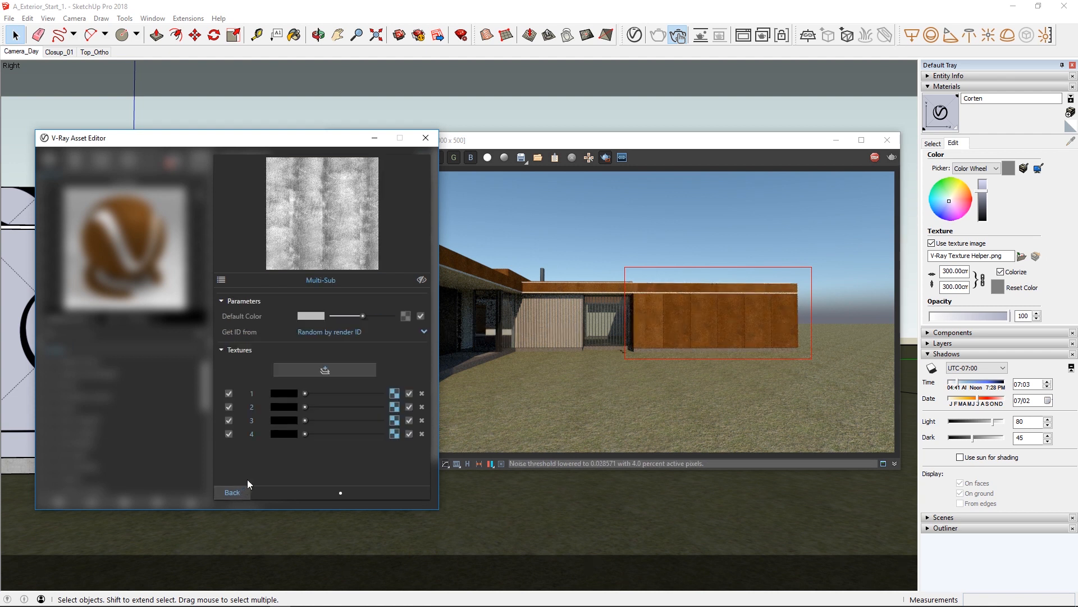
# Set the reflection Multi-Sub's entry 2 bitmap to Screen Space (sRGB) and paste the greyscale Corten map's path as its file.
pyautogui.click(394, 406)
pyautogui.click(424, 366)
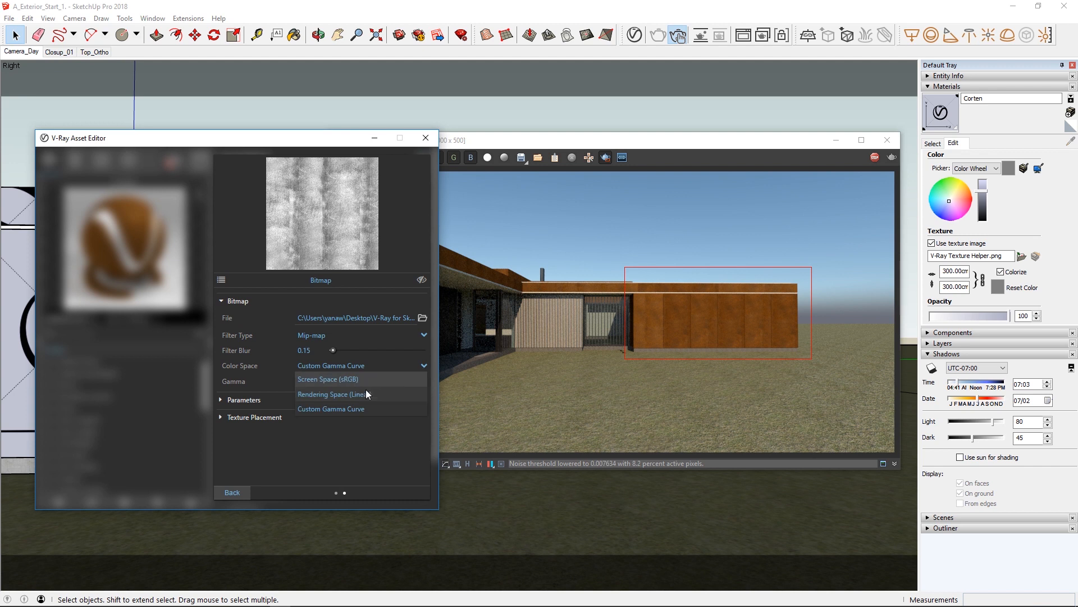
pyautogui.click(349, 382)
pyautogui.doubleClick(342, 321)
pyautogui.hotkey('ctrl', 'v')
pyautogui.press('Return')
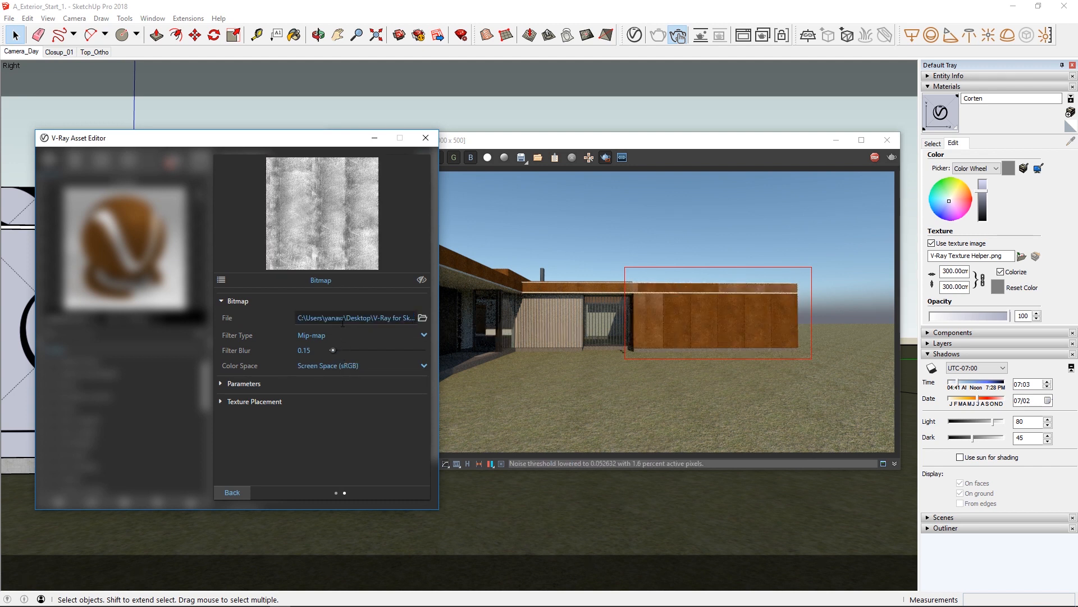
pyautogui.click(227, 496)
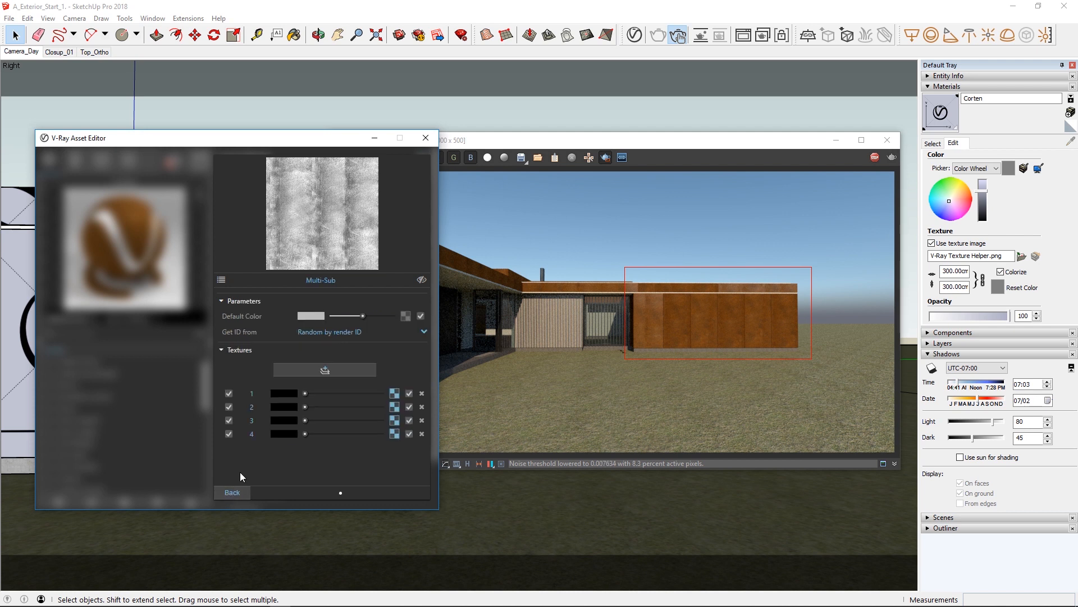
# Set the reflection Multi-Sub's entry 3 bitmap to Screen Space (sRGB) and paste the greyscale Corten map's path as its file.
pyautogui.click(394, 420)
pyautogui.click(417, 365)
pyautogui.click(386, 379)
pyautogui.click(397, 322)
pyautogui.hotkey('ctrl', 'v')
pyautogui.press('Return')
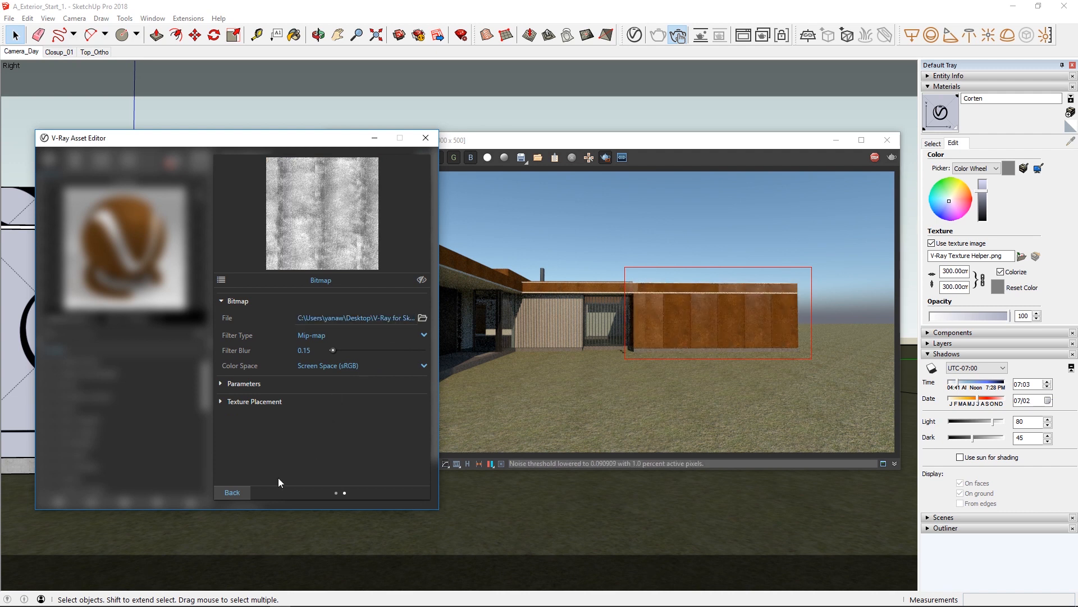
# Set the reflection Multi-Sub's entry 4 bitmap to Screen Space (sRGB) and paste the Corten_Relf map's path as its file.
pyautogui.click(244, 488)
pyautogui.click(395, 434)
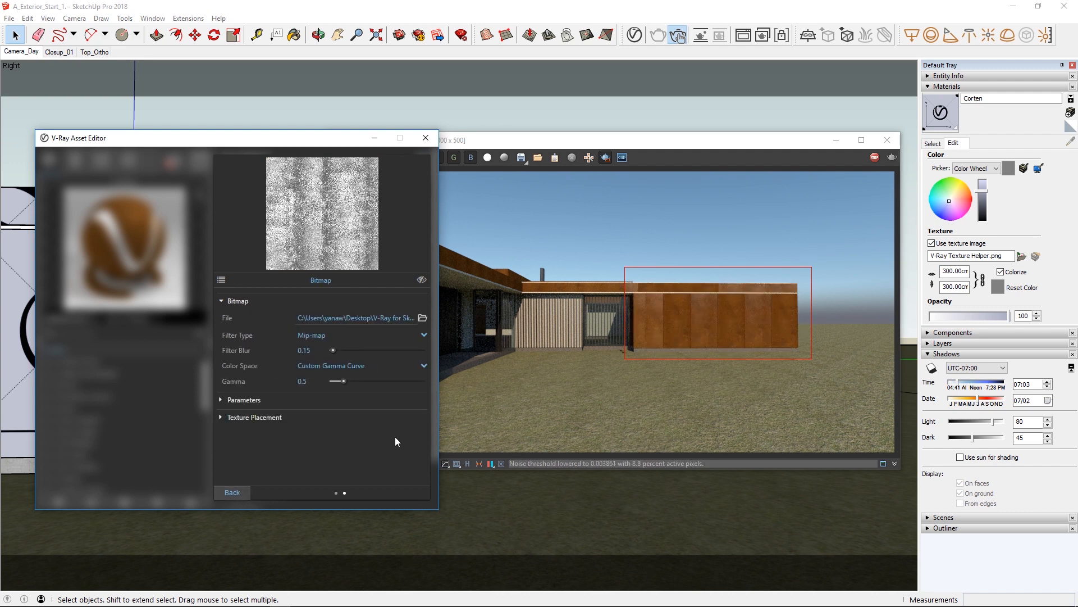
pyautogui.click(419, 365)
pyautogui.click(392, 378)
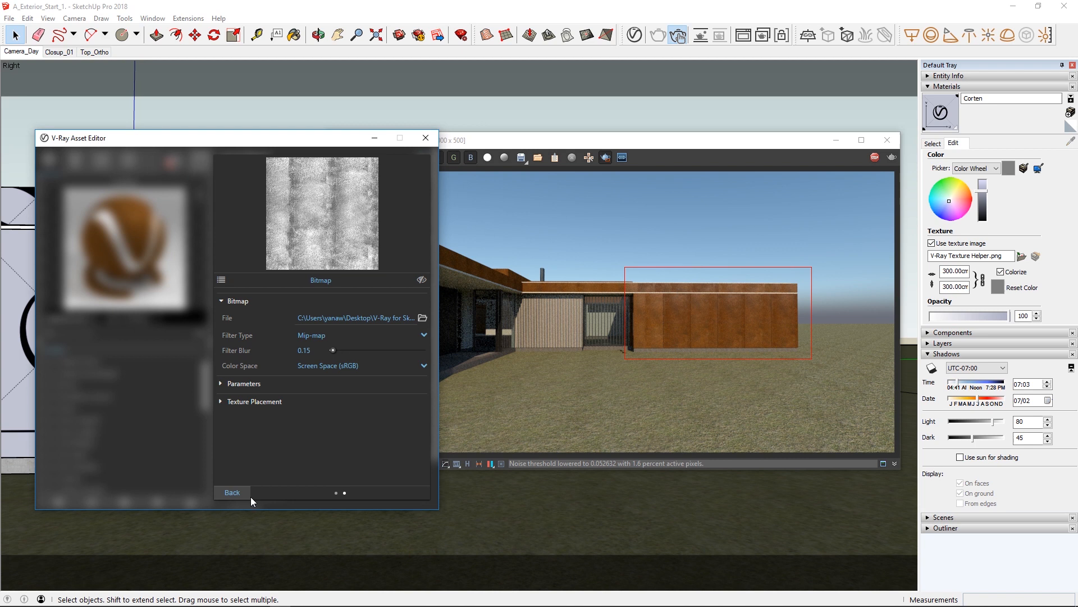
pyautogui.click(232, 492)
# Copy the Reflection Color Multi-Sub texture and paste it as a copy onto Reflection Glossiness.
pyautogui.rightClick(409, 255)
pyautogui.click(395, 274)
pyautogui.rightClick(406, 290)
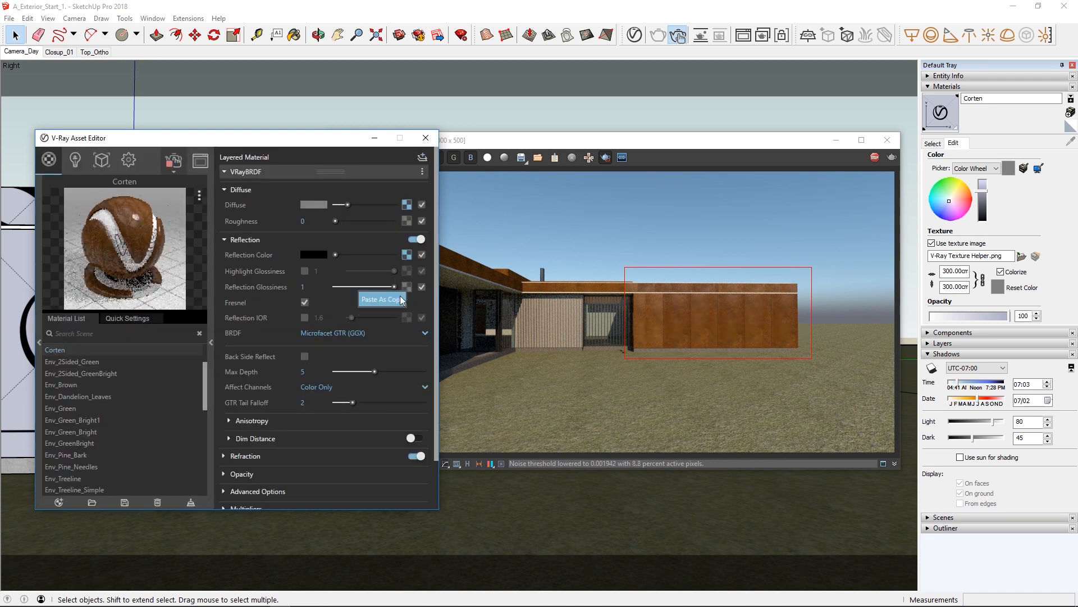
pyautogui.click(400, 296)
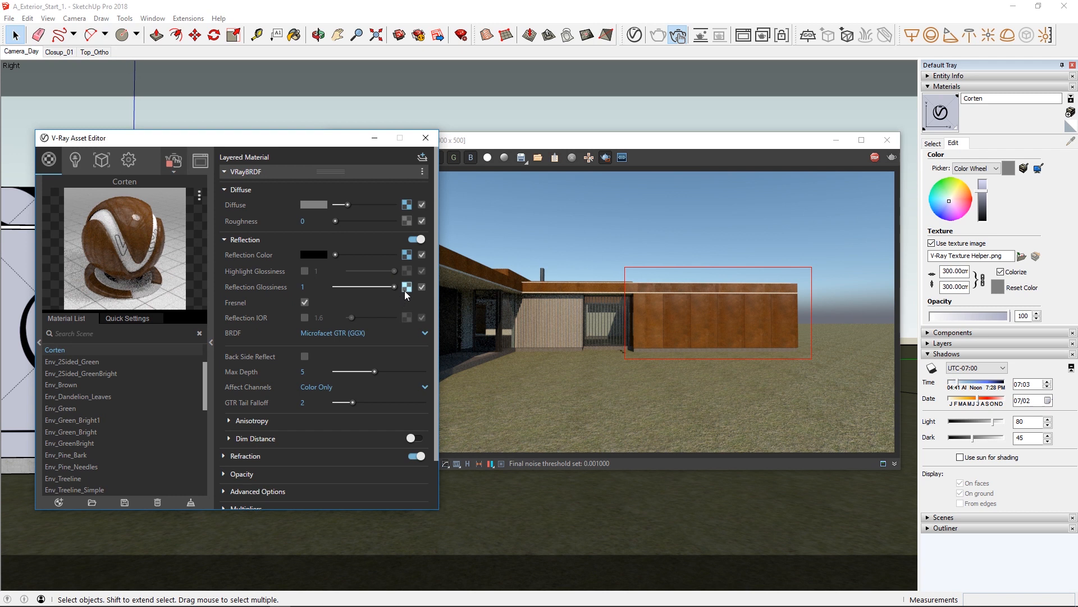
# Replace the bitmap file in the glossiness Multi-Sub's entry 1 with Corten_Relf_Gloss and copy its file path.
pyautogui.click(406, 287)
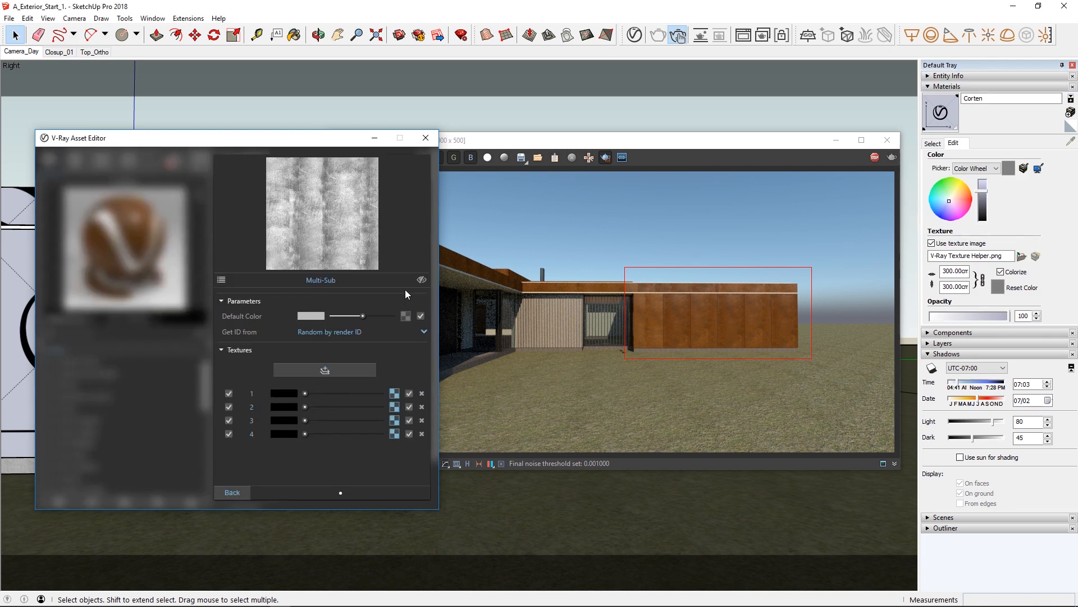
pyautogui.click(396, 392)
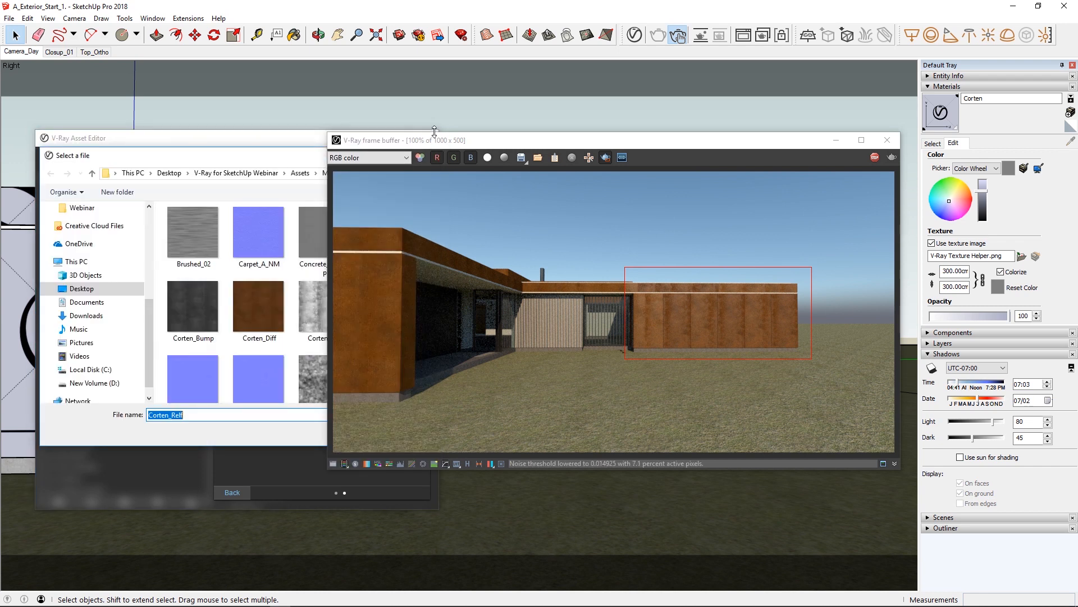
pyautogui.moveTo(435, 138); pyautogui.dragTo(545, 135)
pyautogui.click(379, 340)
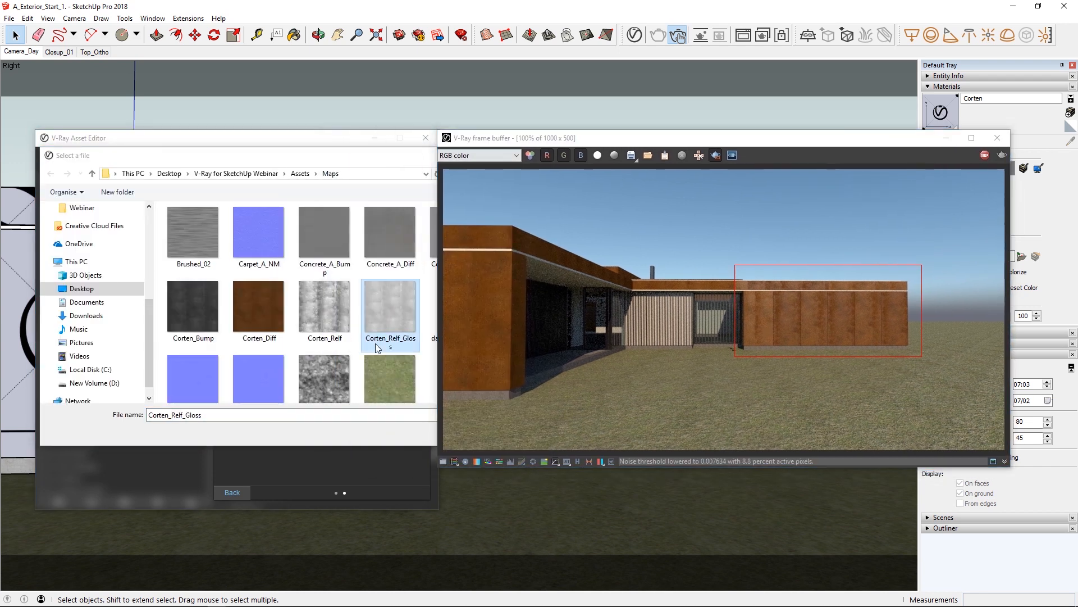
pyautogui.doubleClick(379, 340)
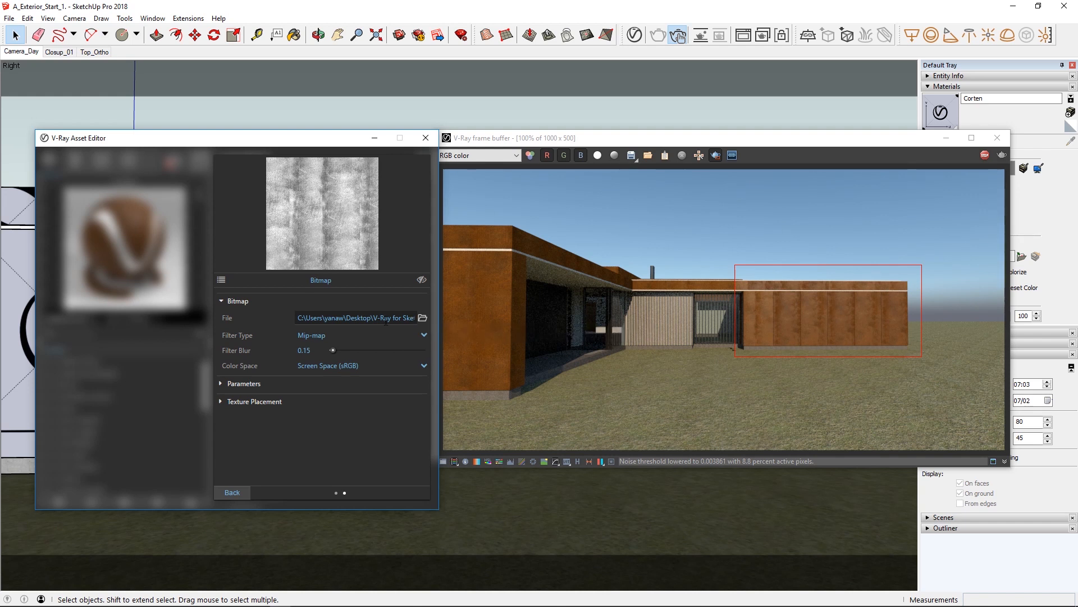
pyautogui.tripleClick(385, 317)
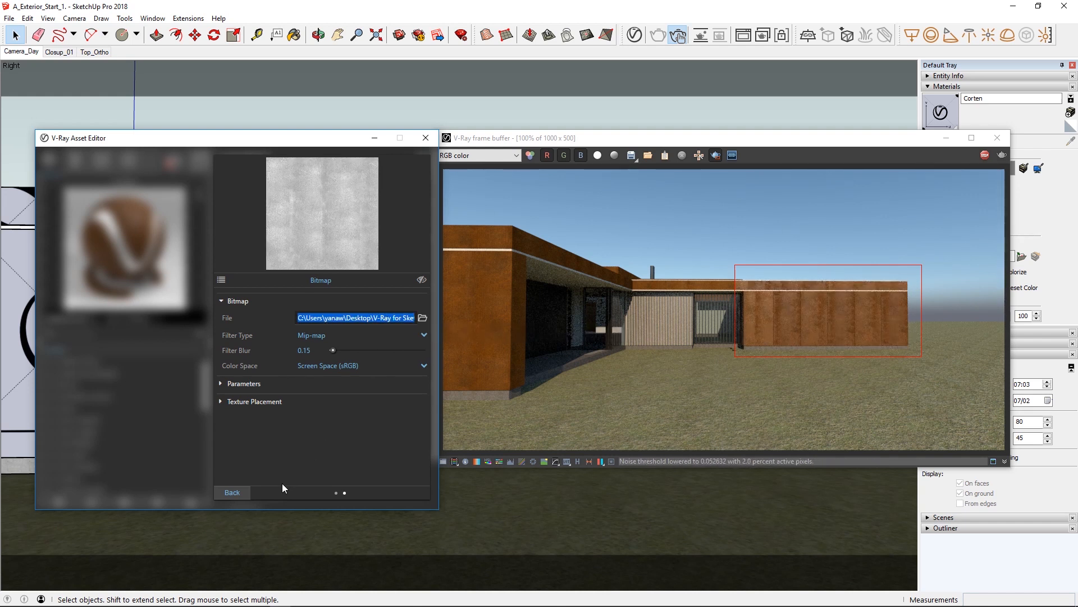
pyautogui.click(232, 493)
# Paste the Corten_Relf_Gloss.jpg path as the bitmap file of the glossiness Multi-Sub's entry 2.
pyautogui.click(394, 407)
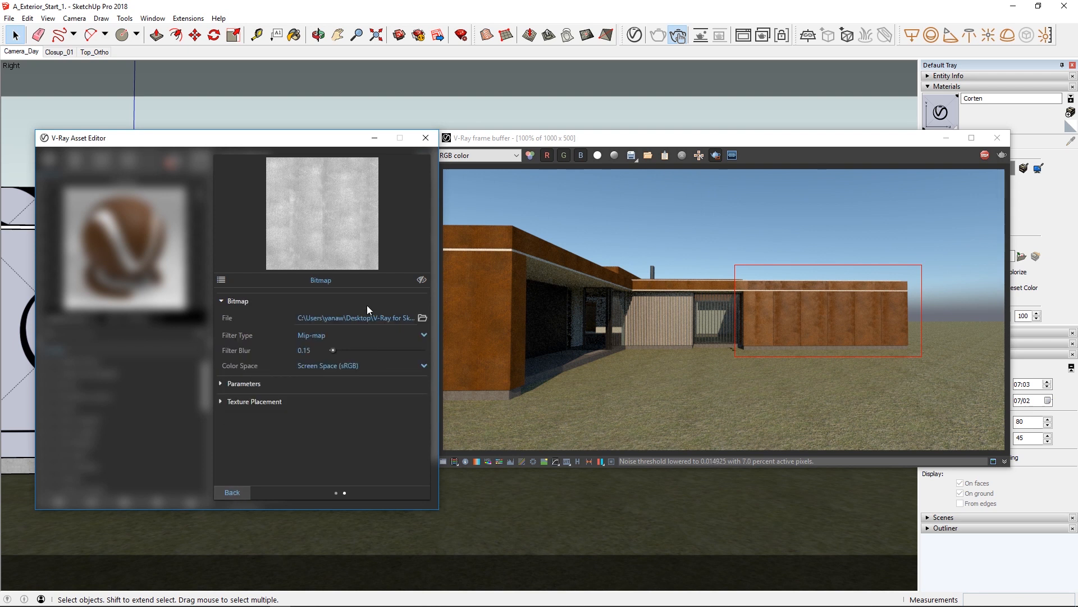
pyautogui.tripleClick(368, 317)
pyautogui.hotkey('ctrl', 'v')
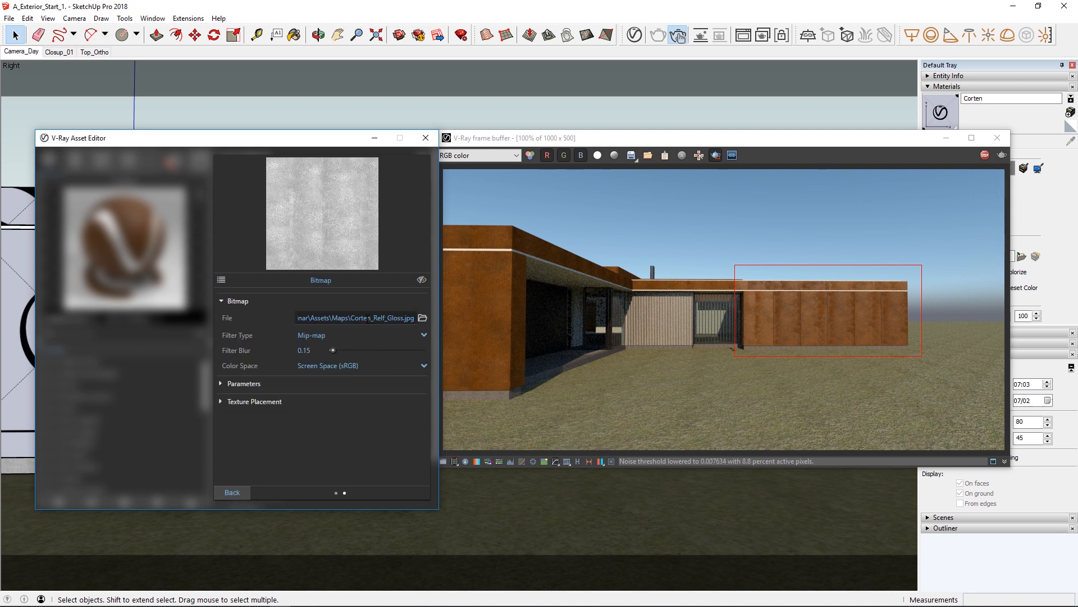
pyautogui.press('Return')
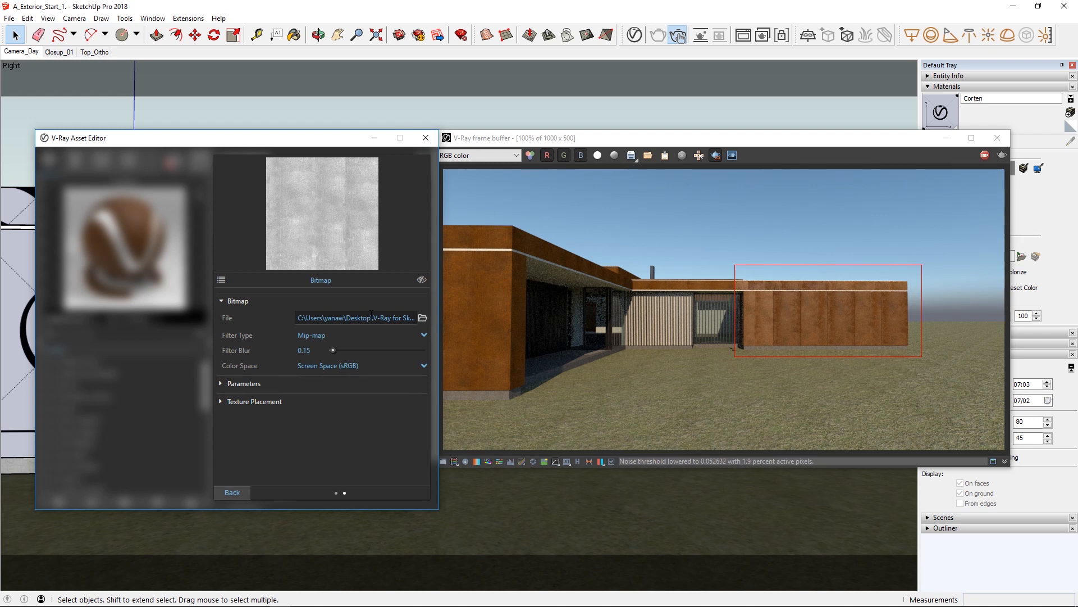
pyautogui.click(238, 491)
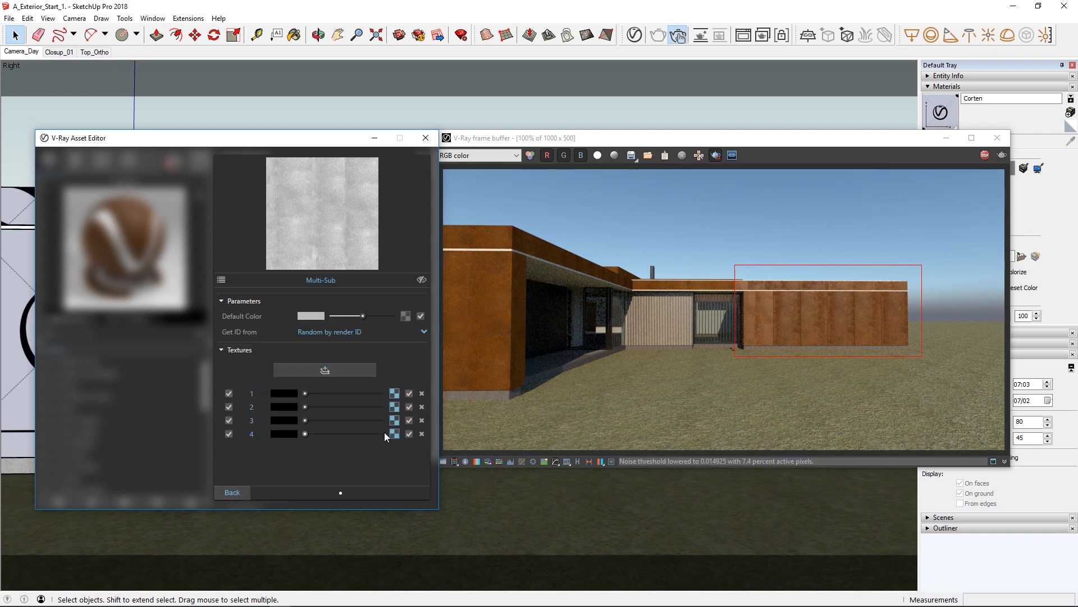
# Paste the Corten_Relf_Gloss.jpg path as the bitmap file of entries 3 and 4 in the glossiness Multi-Sub, and return to the material settings.
pyautogui.click(396, 421)
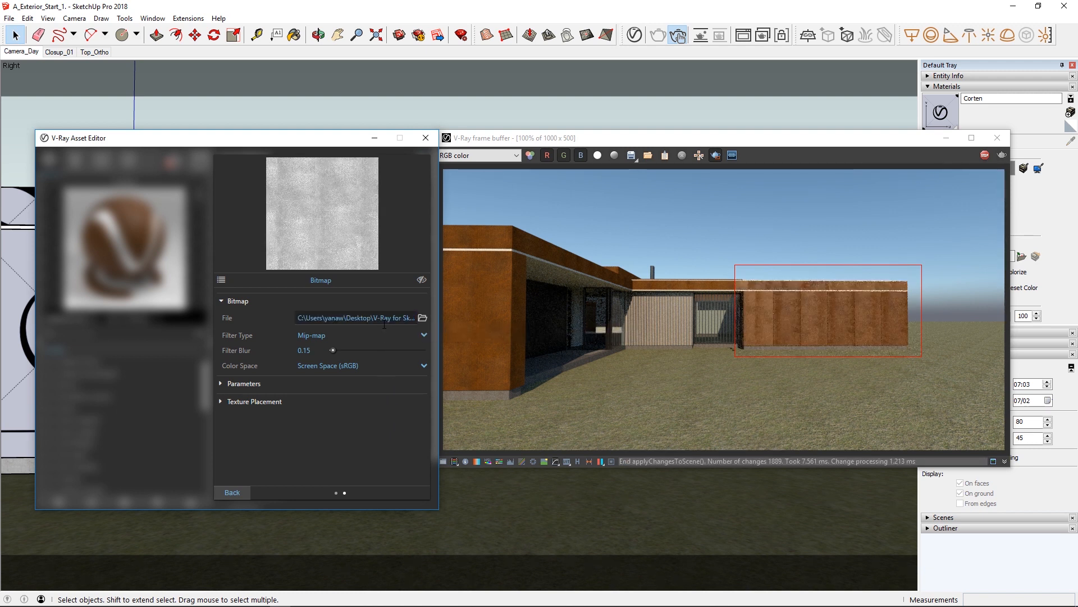
pyautogui.click(245, 493)
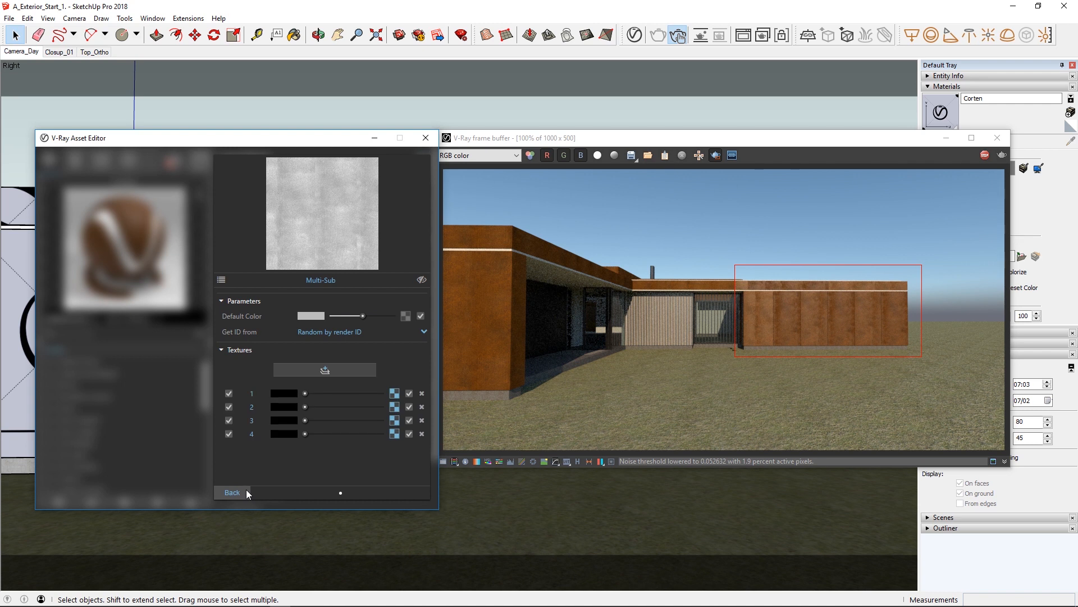
pyautogui.click(395, 434)
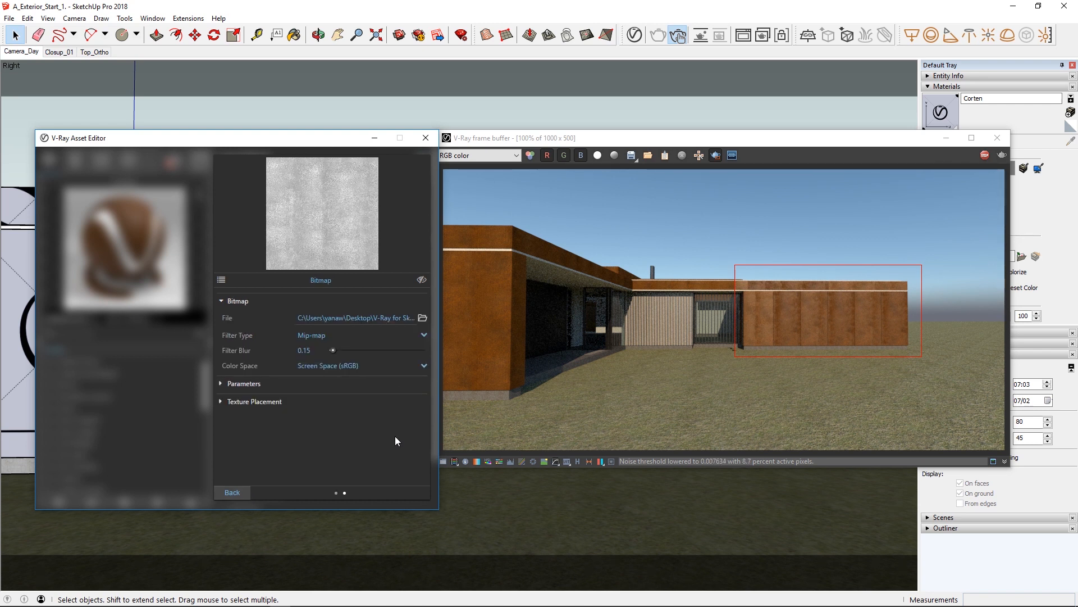
pyautogui.click(376, 320)
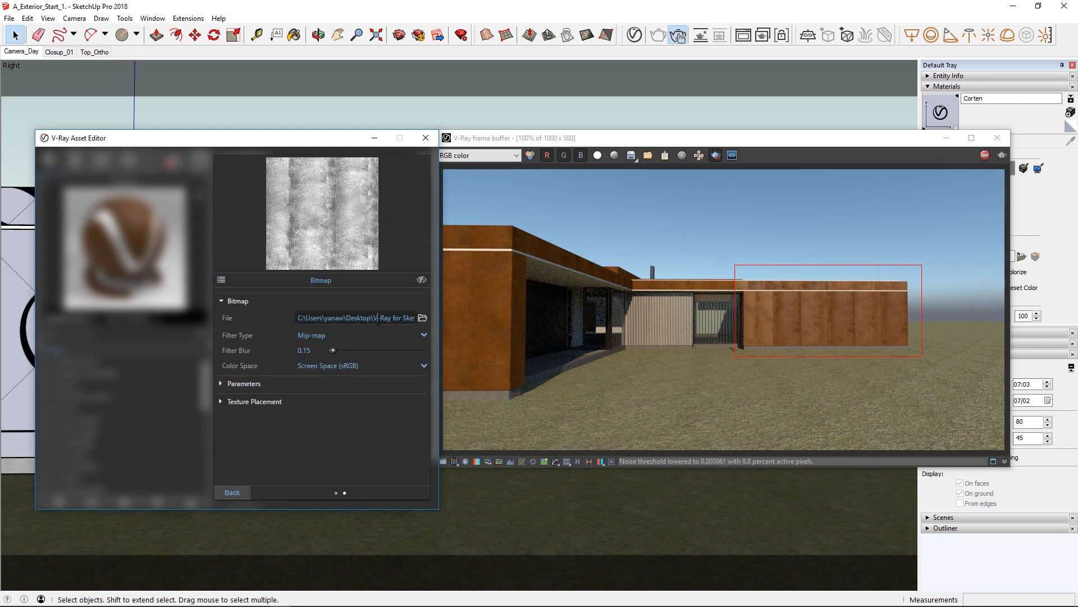
pyautogui.hotkey('ctrl', 'v')
pyautogui.press('Return')
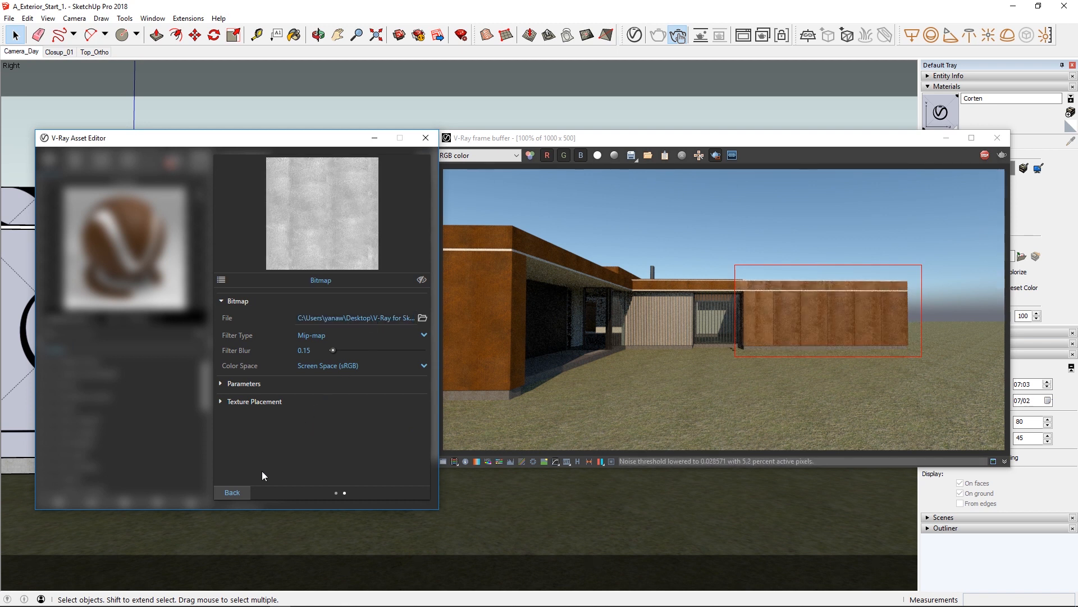
pyautogui.click(242, 491)
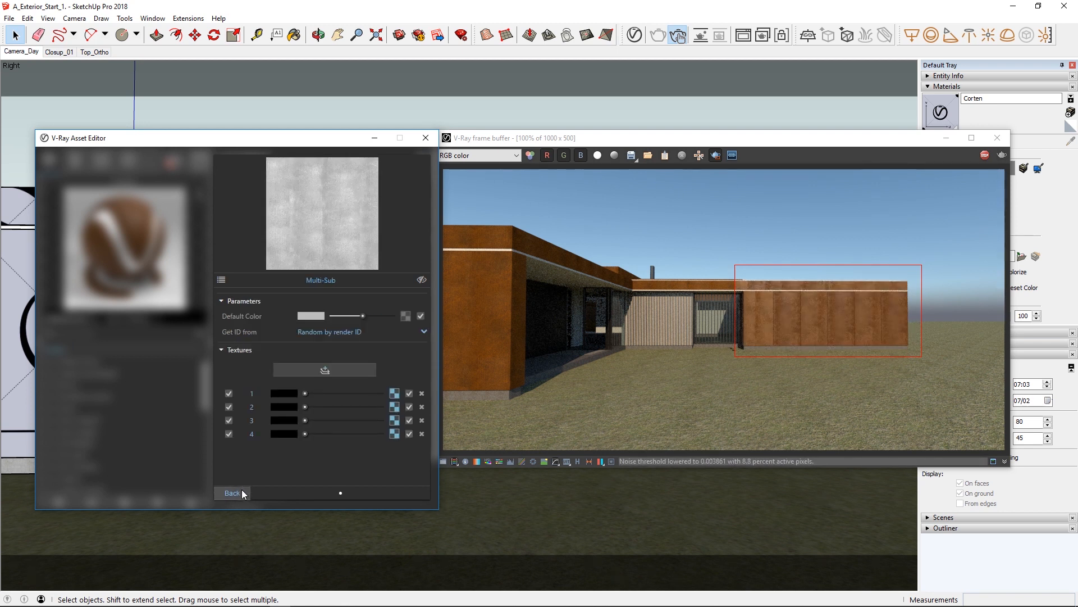
pyautogui.click(242, 491)
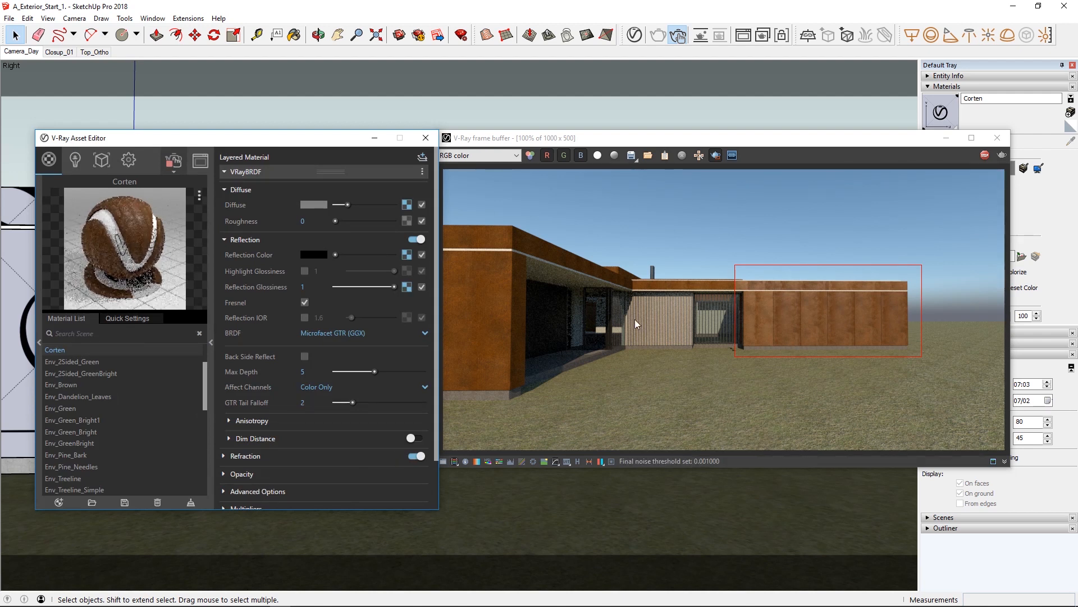
# Enlarge the render region to cover the whole house and check the Reflections channel before switching back to RGB color.
pyautogui.moveTo(924, 214); pyautogui.dragTo(444, 395)
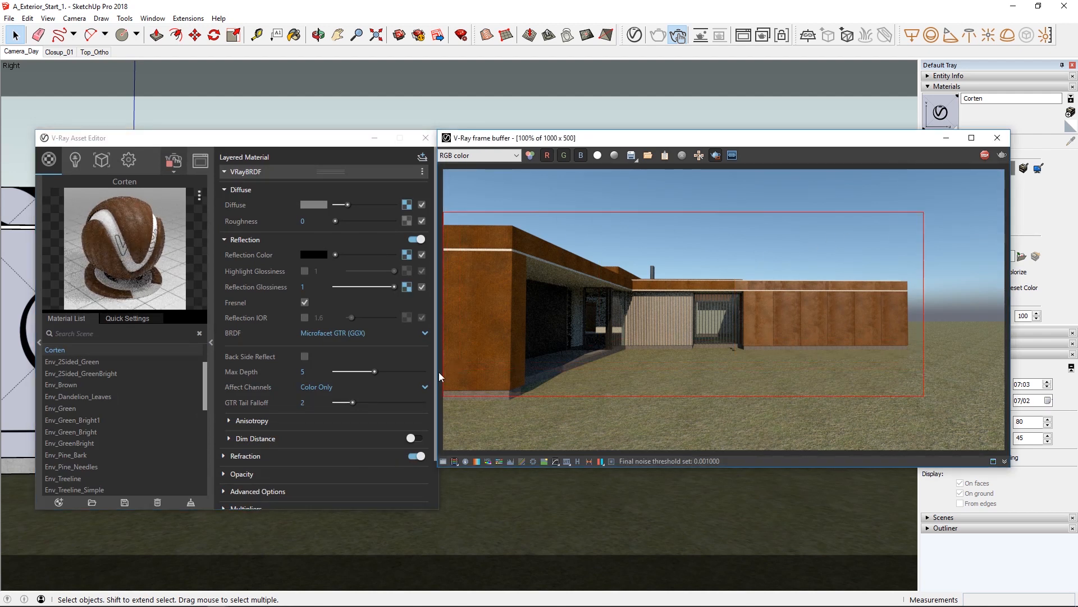
pyautogui.click(477, 155)
pyautogui.click(469, 192)
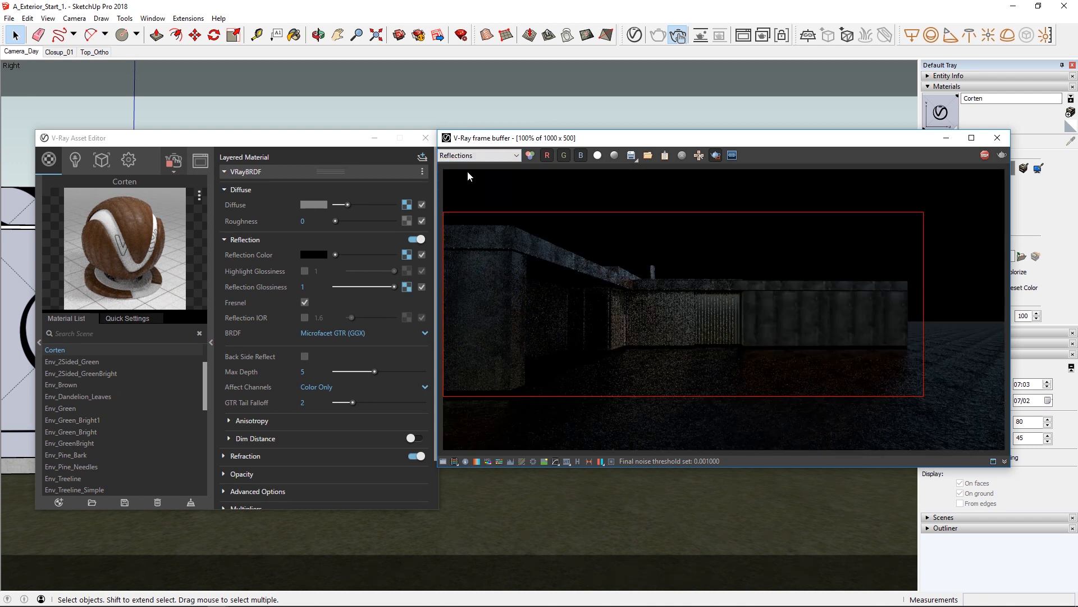
pyautogui.click(469, 157)
pyautogui.click(472, 163)
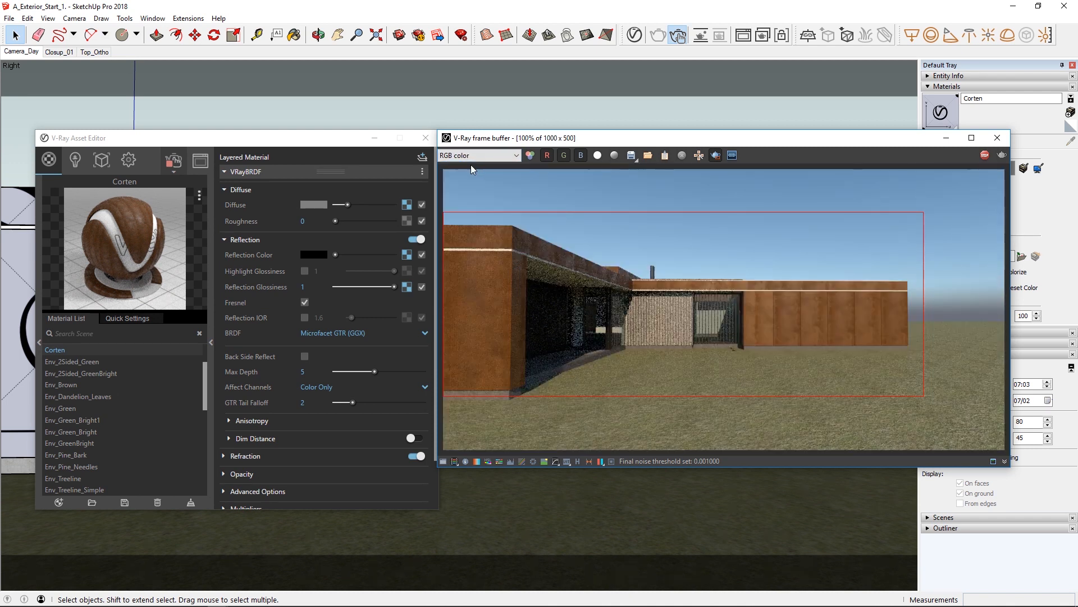
# Enable the Corten material's Bump/Normal Mapping and paste a copy of the Reflection Glossiness texture as its Bump Map.
pyautogui.rightClick(408, 286)
pyautogui.click(396, 309)
pyautogui.scroll(-2, 359, 433)
pyautogui.click(240, 481)
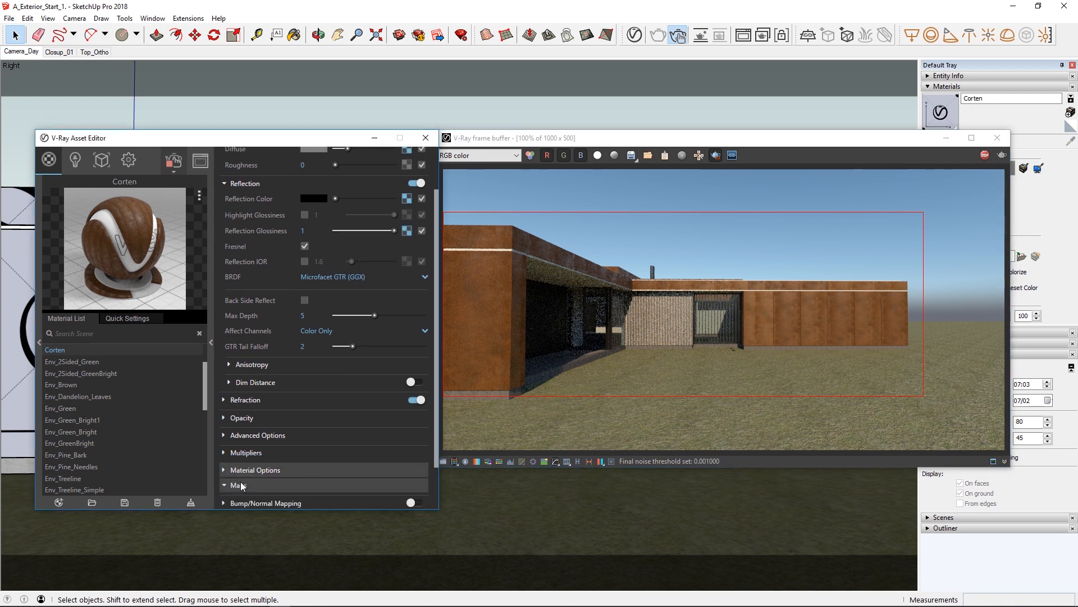
pyautogui.scroll(-2, 258, 476)
pyautogui.click(261, 447)
pyautogui.click(416, 448)
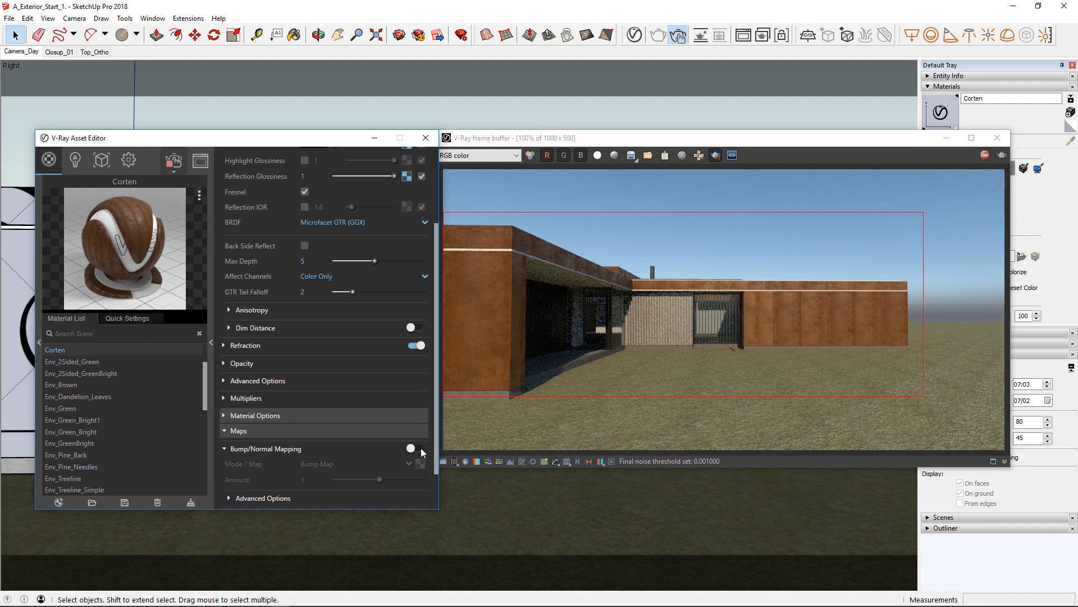
pyautogui.rightClick(420, 465)
pyautogui.click(403, 472)
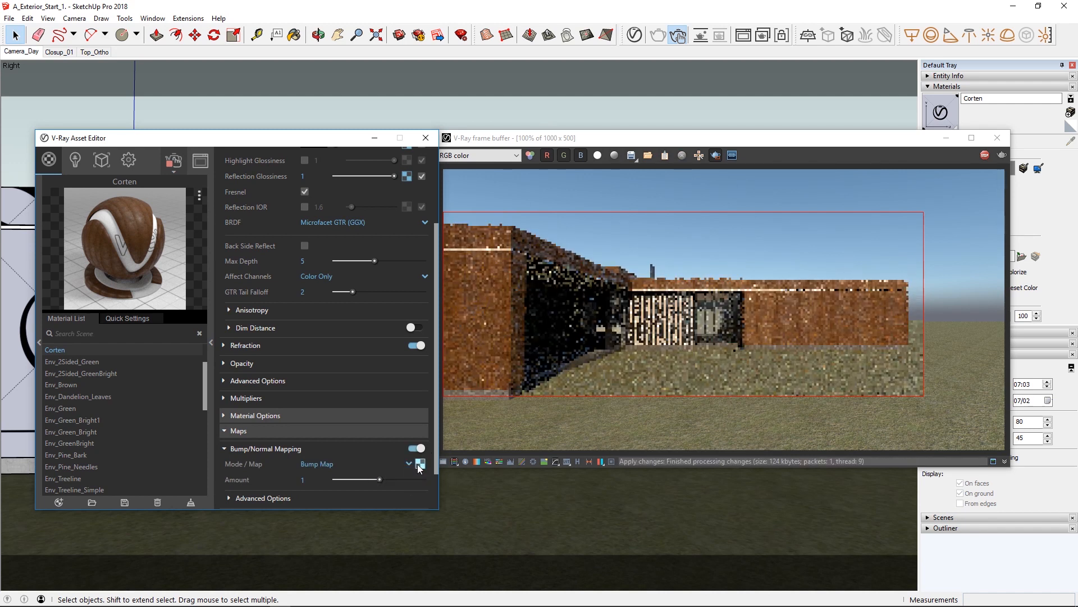
# Replace the bitmap file in the bump Multi-Sub's entry 1 with Corten_Bump.jpg and copy its file path.
pyautogui.click(418, 465)
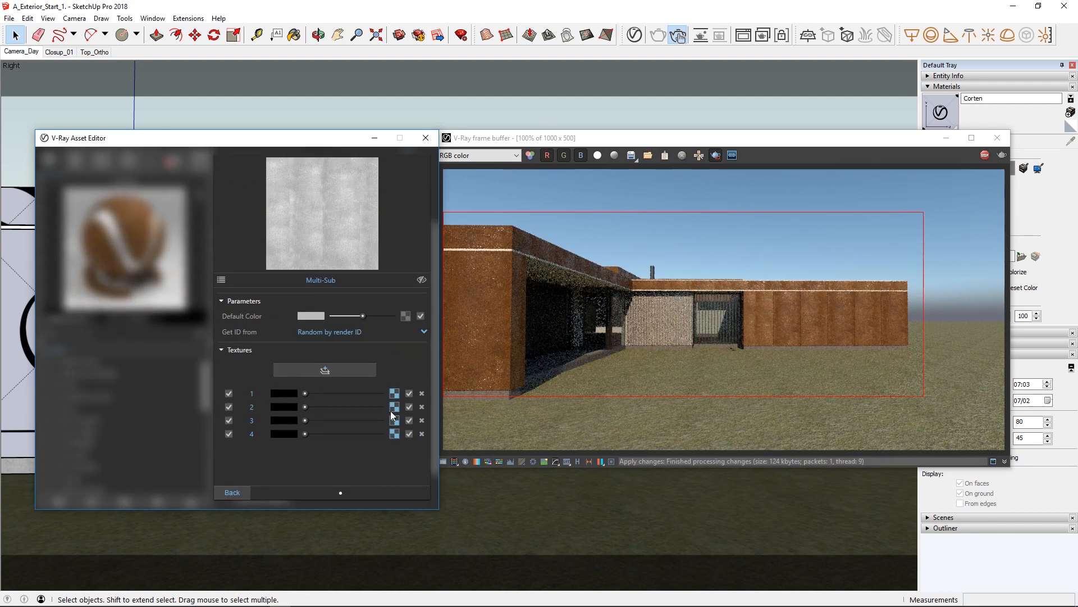
pyautogui.click(394, 394)
pyautogui.click(422, 318)
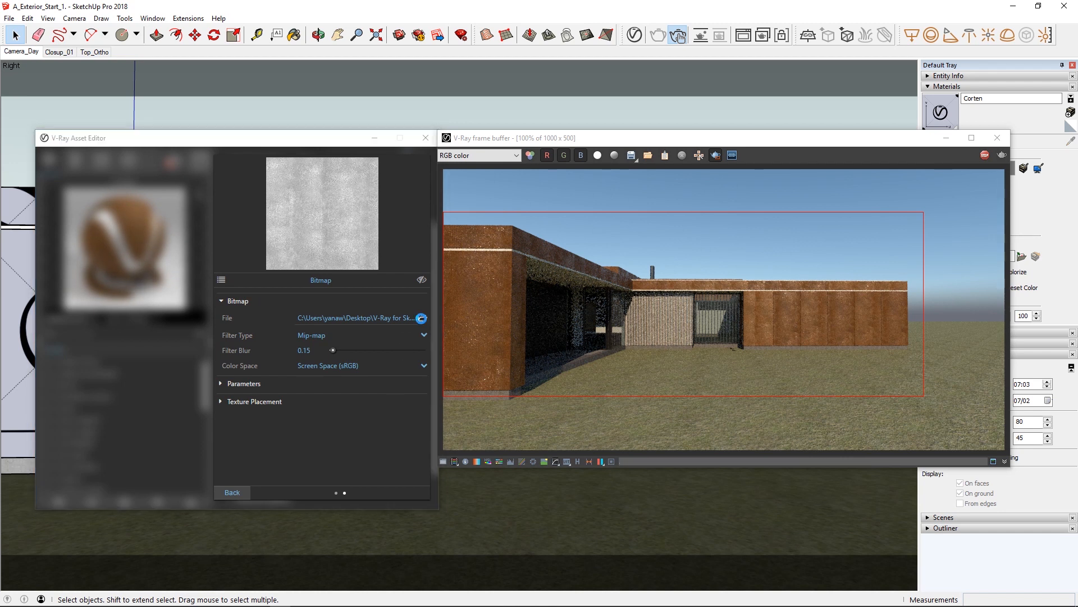
pyautogui.click(206, 311)
pyautogui.doubleClick(207, 311)
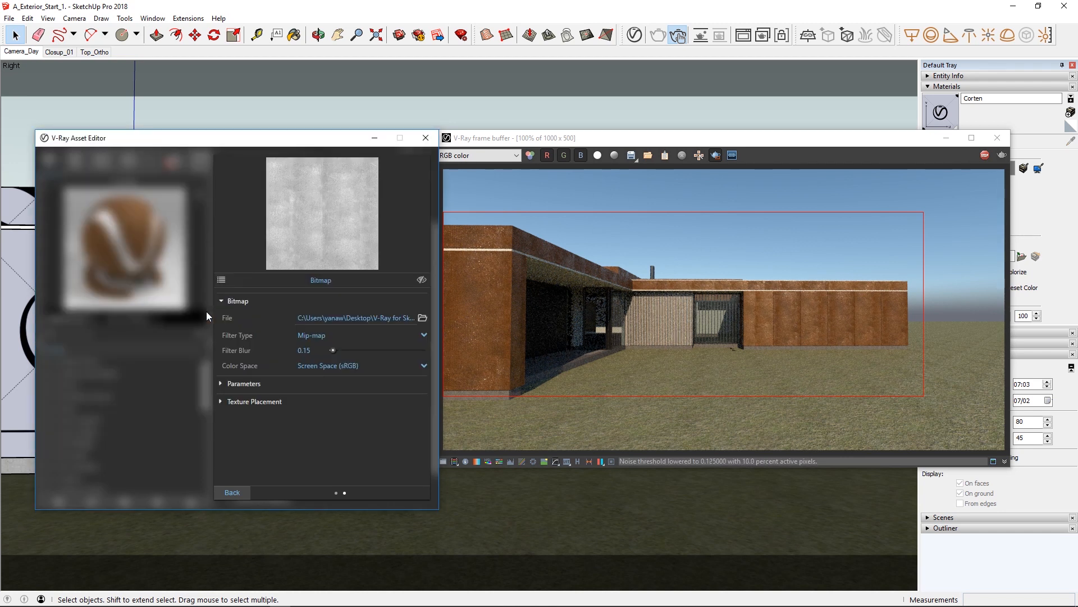
pyautogui.click(332, 317)
pyautogui.hotkey('ctrl', 'a')
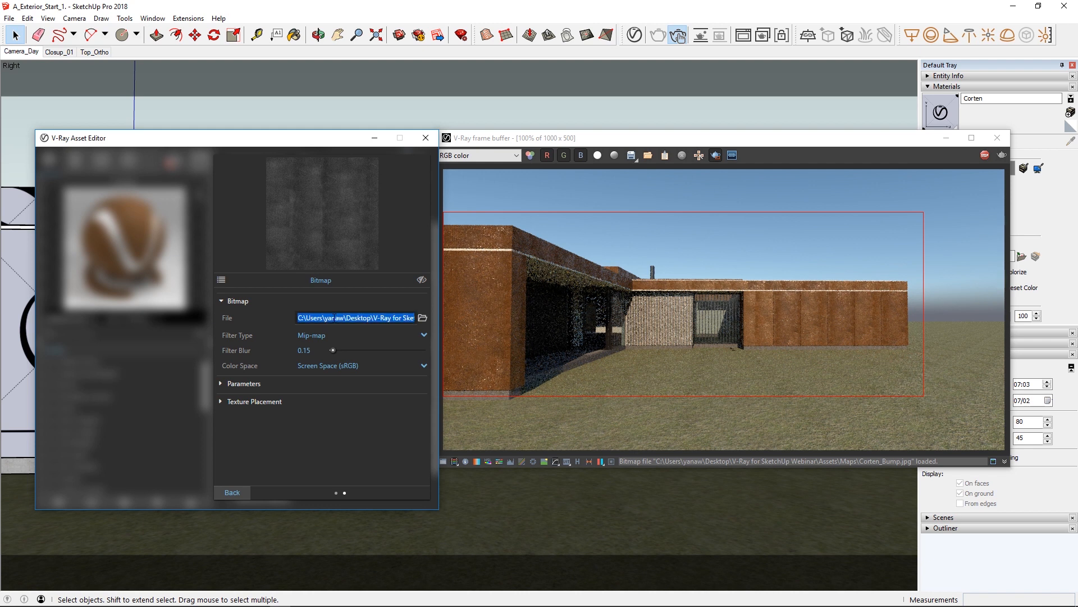
pyautogui.click(256, 489)
# Paste the Corten_Bump.jpg path as the bitmap file of entries 2 and 3 in the bump Multi-Sub.
pyautogui.click(395, 420)
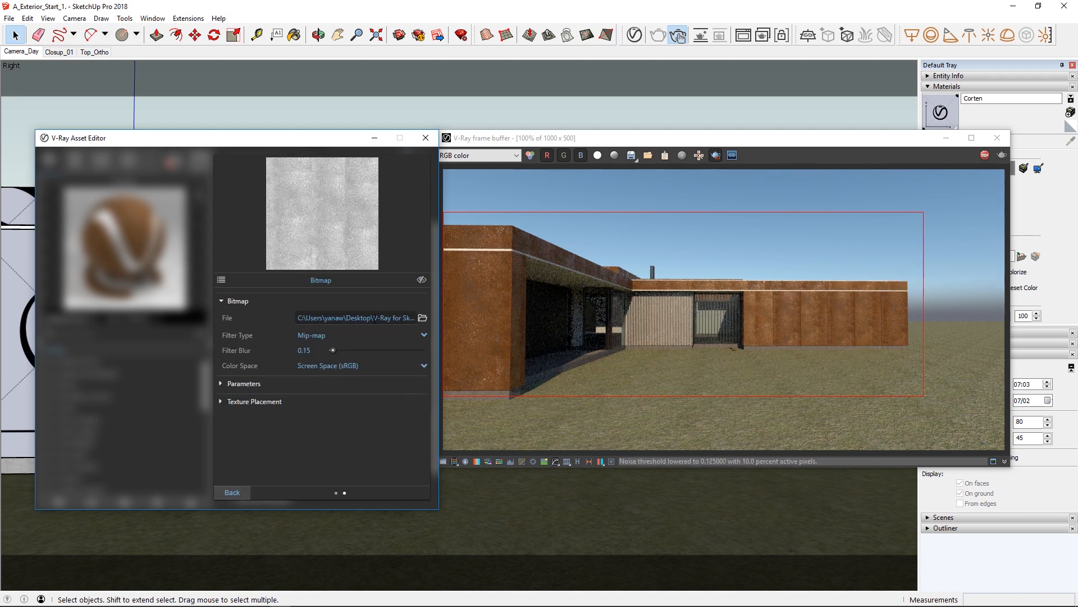
pyautogui.hotkey('ctrl', 'a')
pyautogui.hotkey('ctrl', 'v')
pyautogui.press('Return')
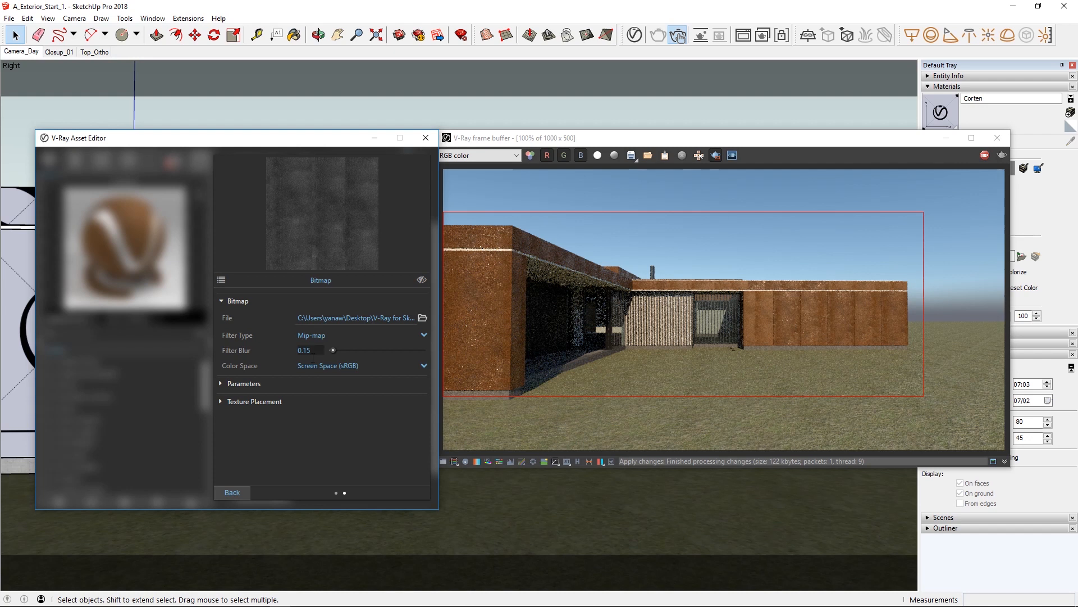
pyautogui.click(230, 492)
pyautogui.click(325, 370)
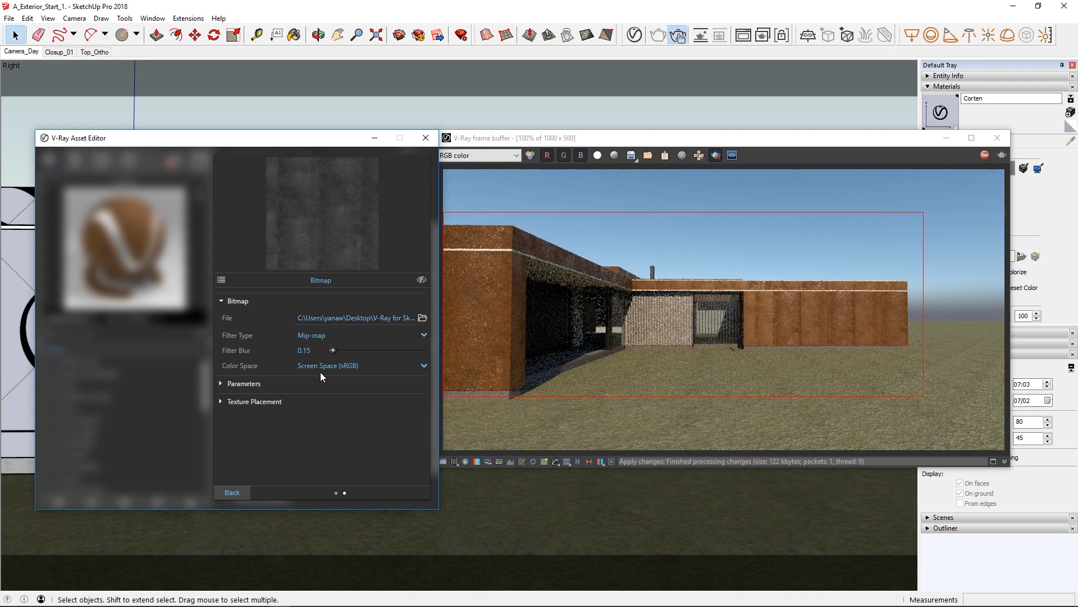
pyautogui.click(250, 492)
# Paste the Corten_Bump.jpg path as the bitmap file of the bump Multi-Sub's entry 4.
pyautogui.click(392, 437)
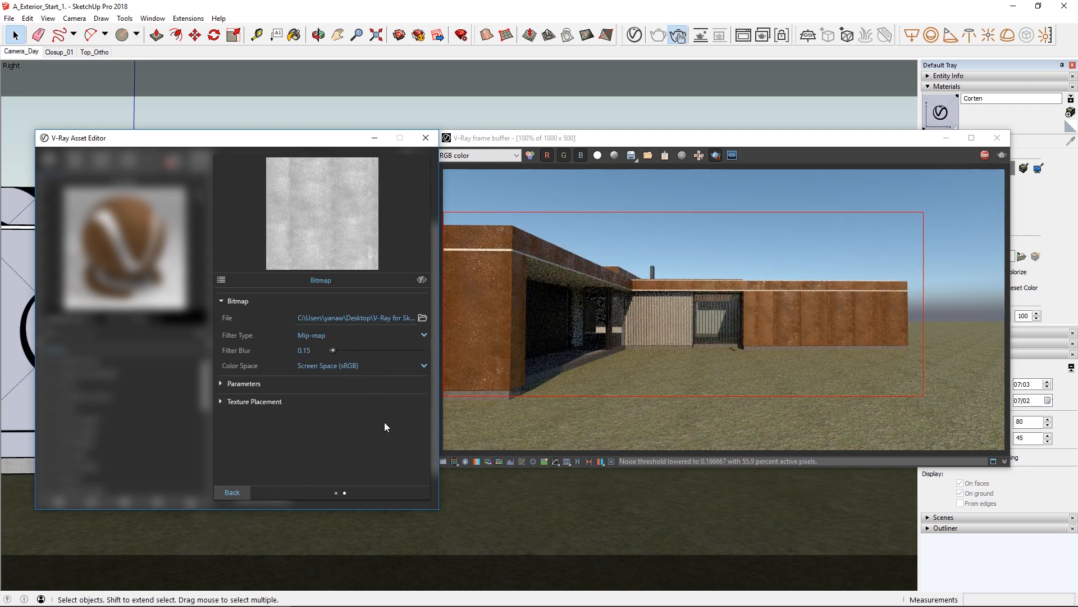
pyautogui.hotkey('ctrl', 'a')
pyautogui.hotkey('ctrl', 'v')
pyautogui.press('Return')
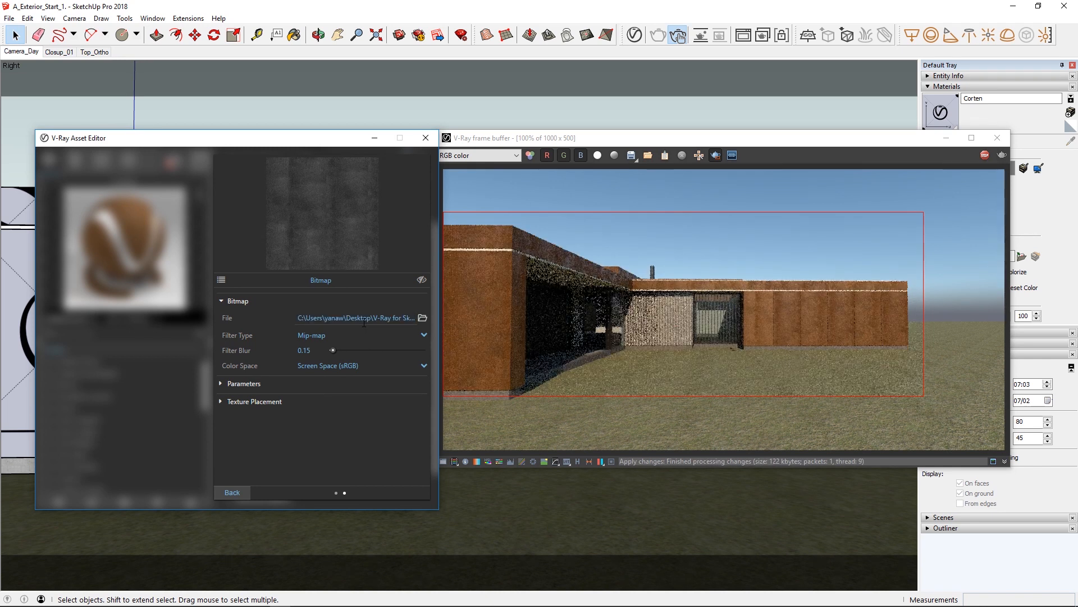
# Return to the Corten material's settings, set its Bump Amount to 0.5 and collapse the settings pane.
pyautogui.click(235, 492)
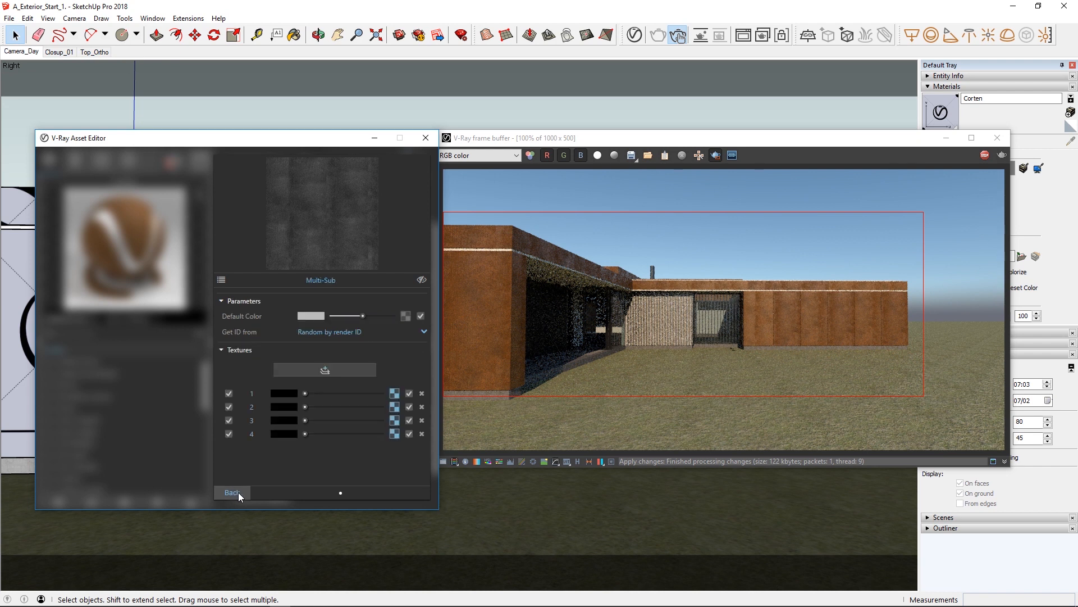
pyautogui.click(240, 491)
pyautogui.write('0.5')
pyautogui.press('Return')
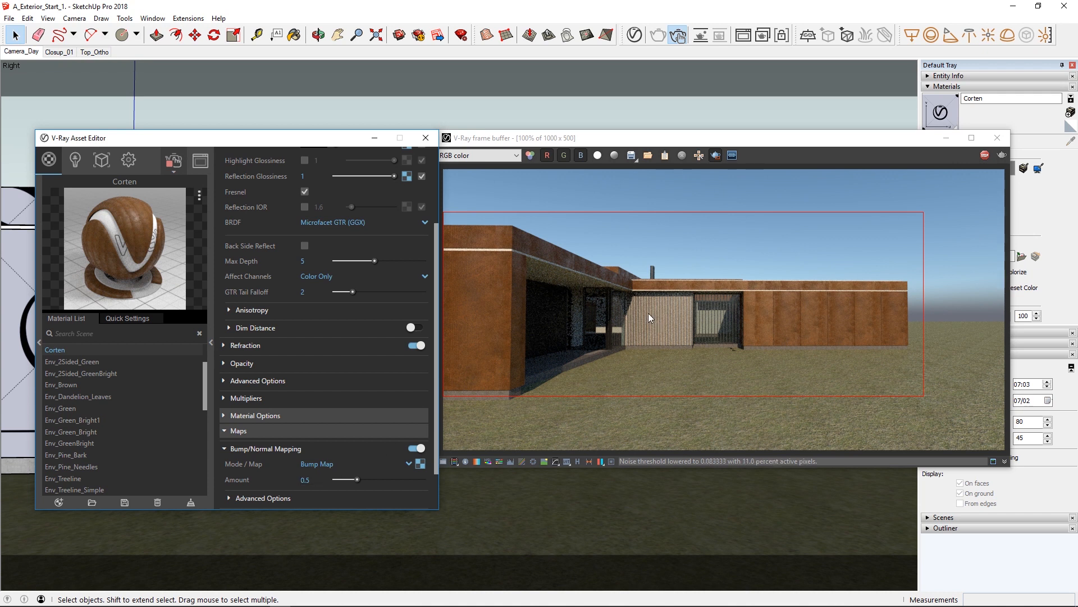
pyautogui.click(210, 342)
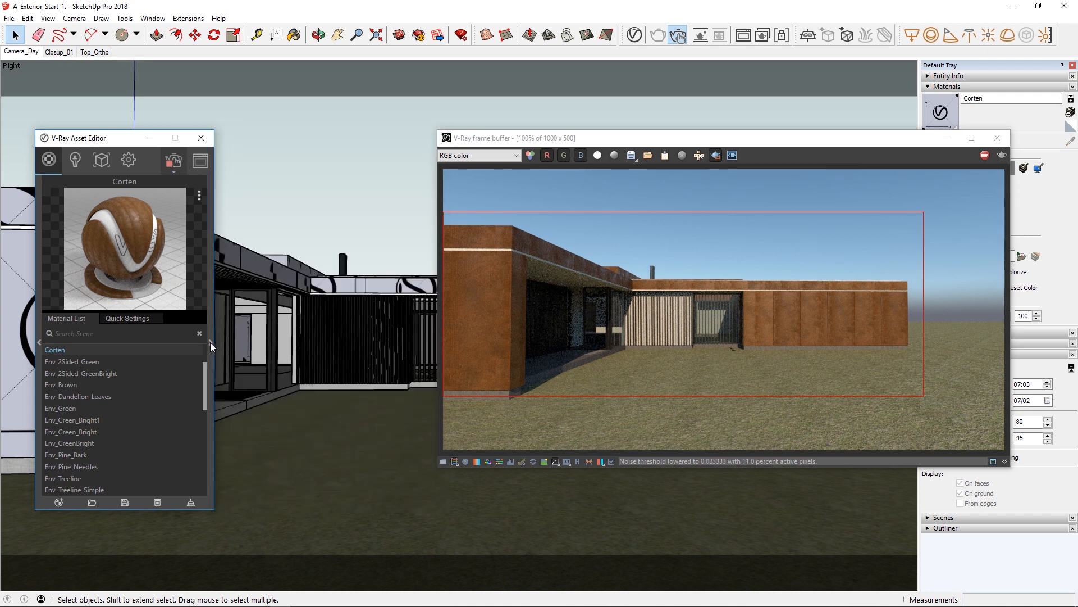
# Lock the camera for interactive rendering and apply the Corten material to the wall behind the vertical slats.
pyautogui.click(781, 36)
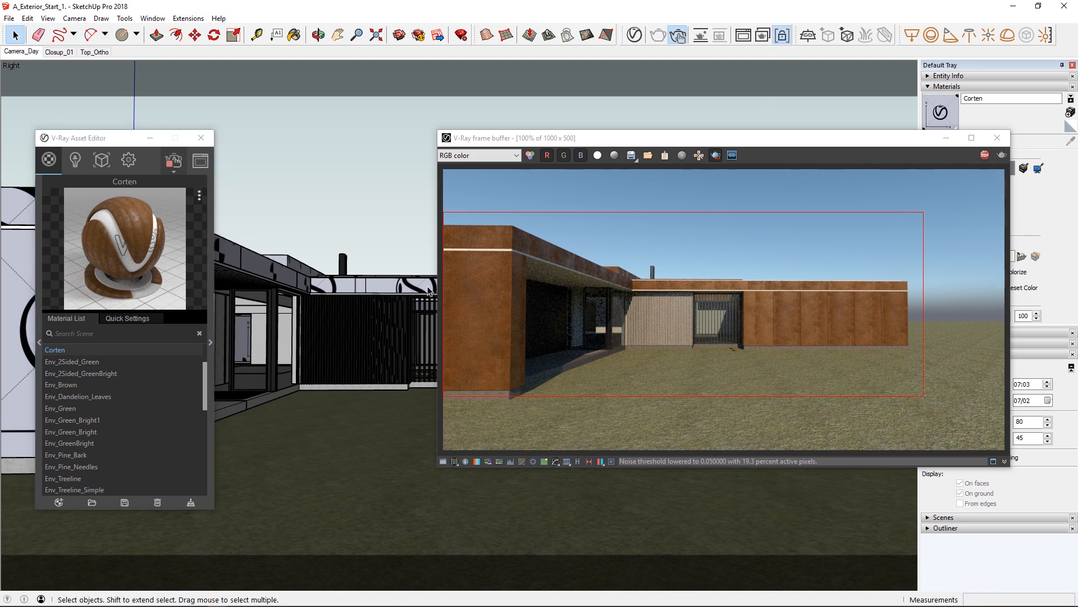
pyautogui.scroll(3, 378, 346)
pyautogui.scroll(3, 393, 253)
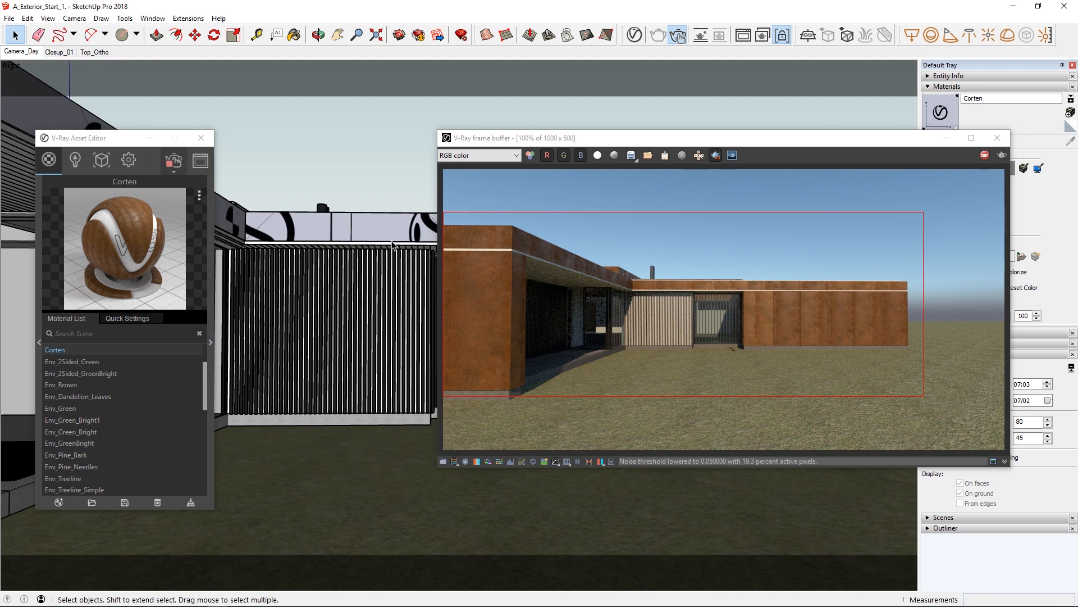
pyautogui.scroll(2, 388, 256)
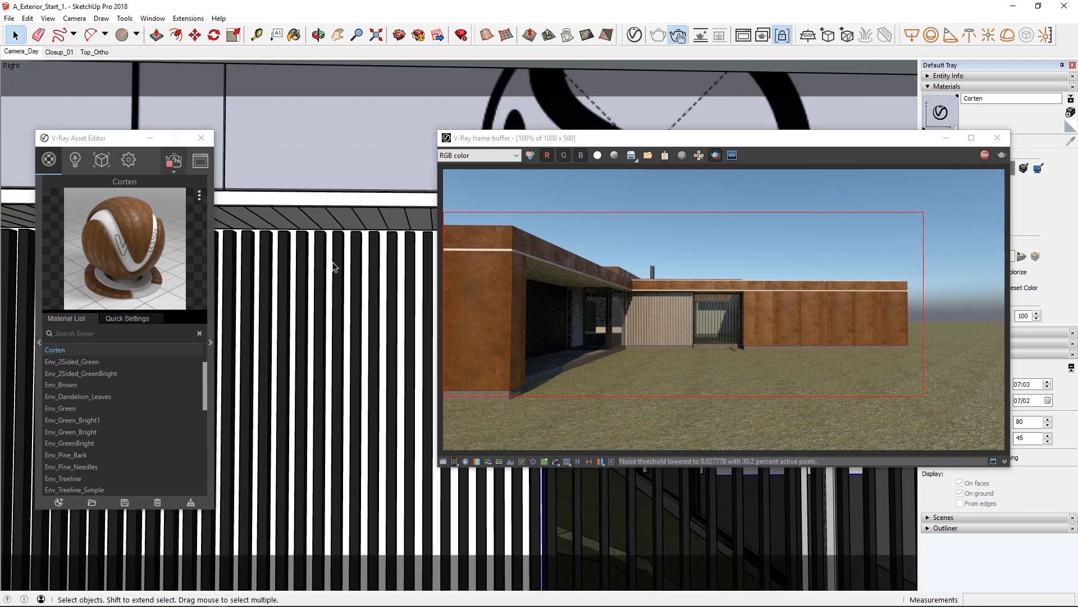
pyautogui.rightClick(58, 350)
pyautogui.click(70, 363)
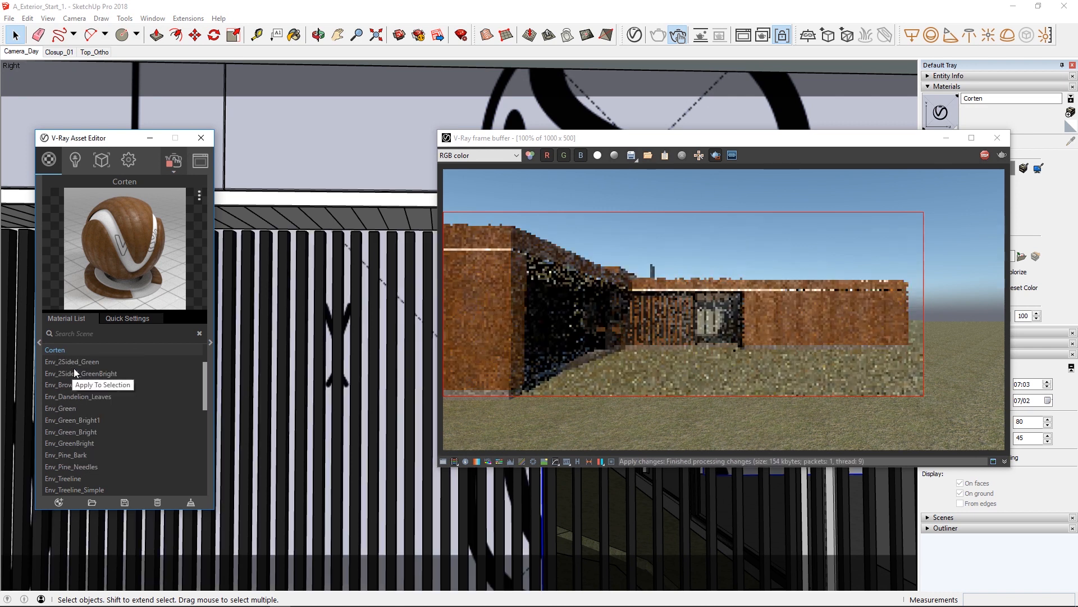
# Find the Concrete_Simple_D02_2m material by searching for concrete and apply it to the white trim band above the slats.
pyautogui.click(281, 202)
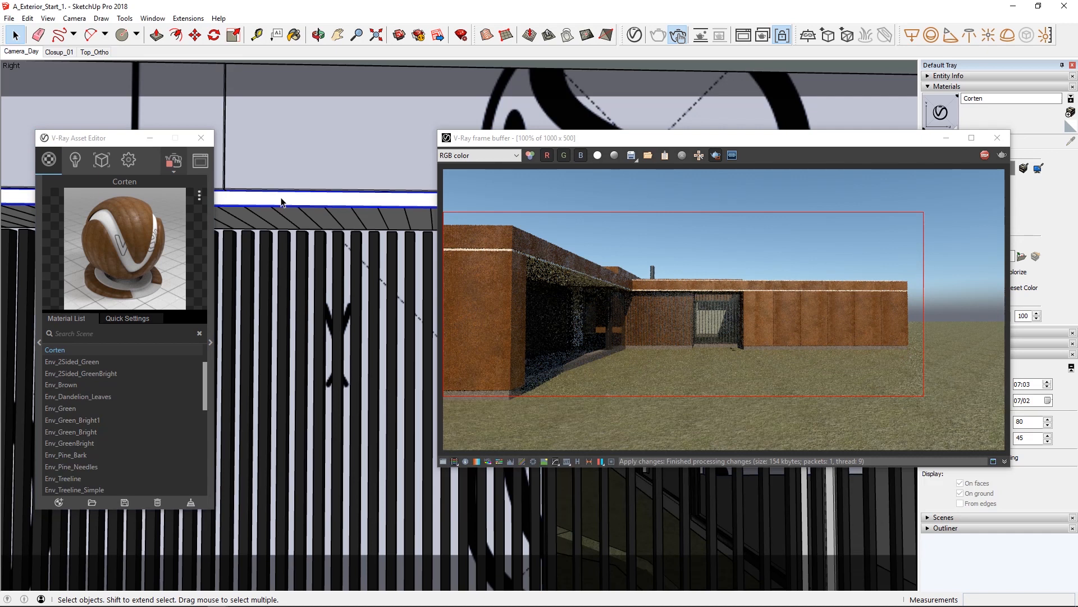
pyautogui.click(100, 333)
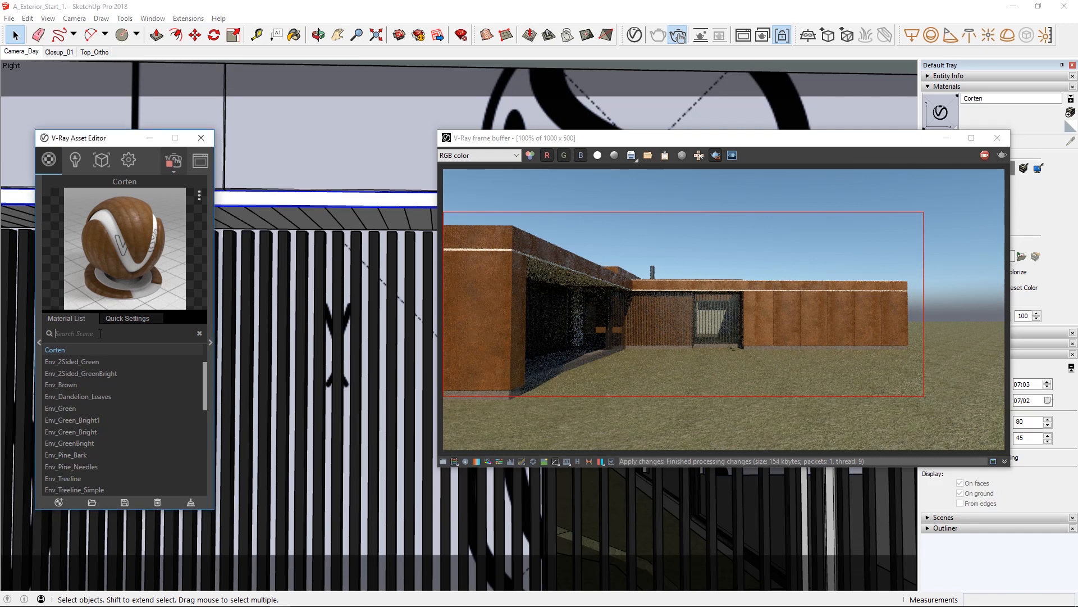
pyautogui.write('concrete')
pyautogui.rightClick(83, 348)
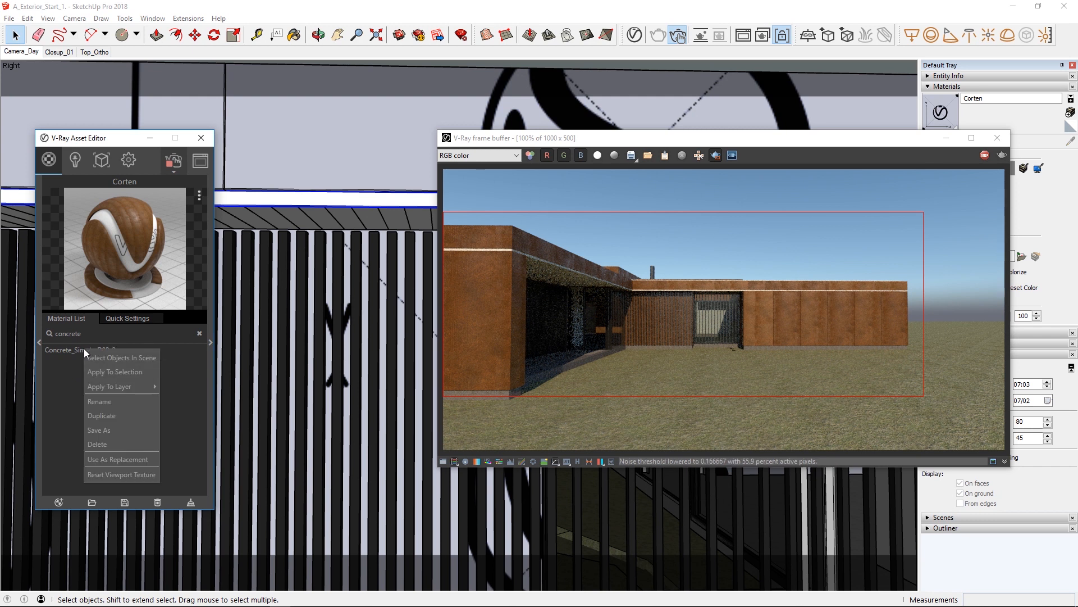
pyautogui.click(93, 373)
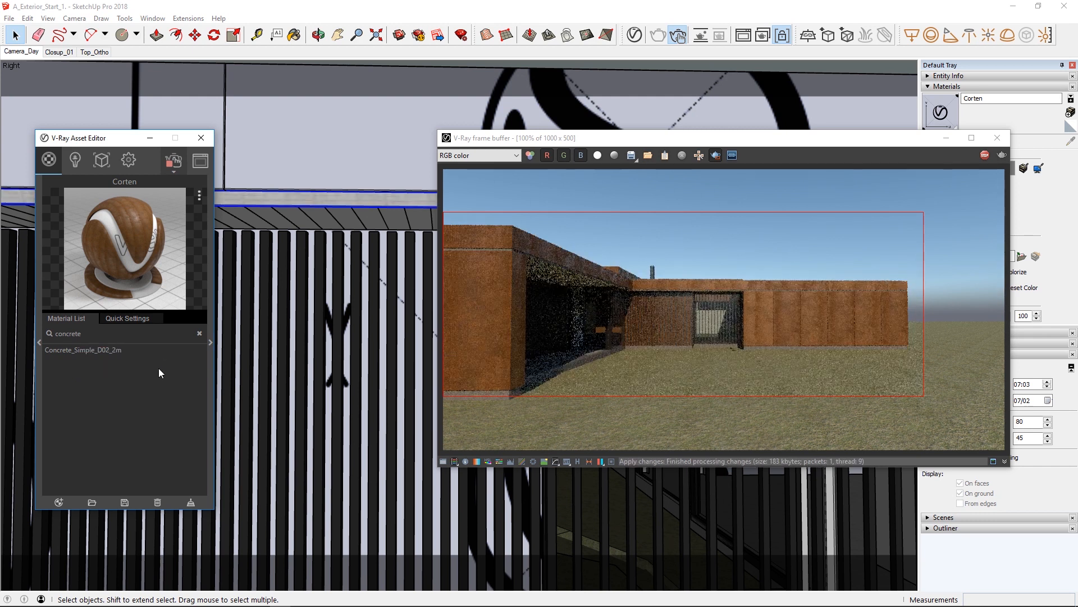
# Make Concrete_Simple_D02_2m the current material and set its texture width to 200 cm.
pyautogui.moveTo(855, 143); pyautogui.dragTo(726, 137)
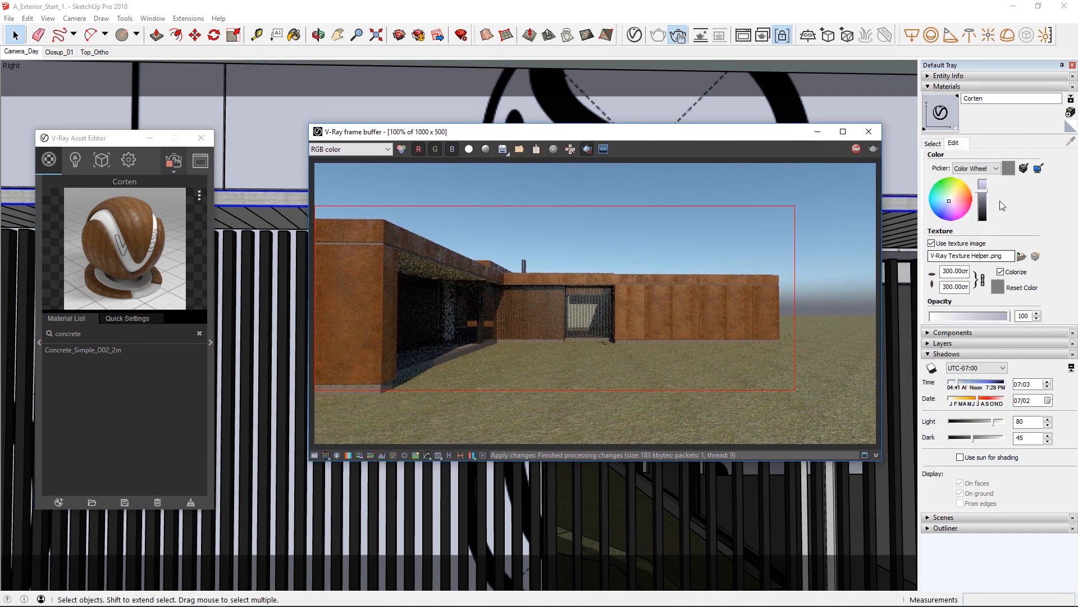
pyautogui.click(932, 143)
pyautogui.click(83, 349)
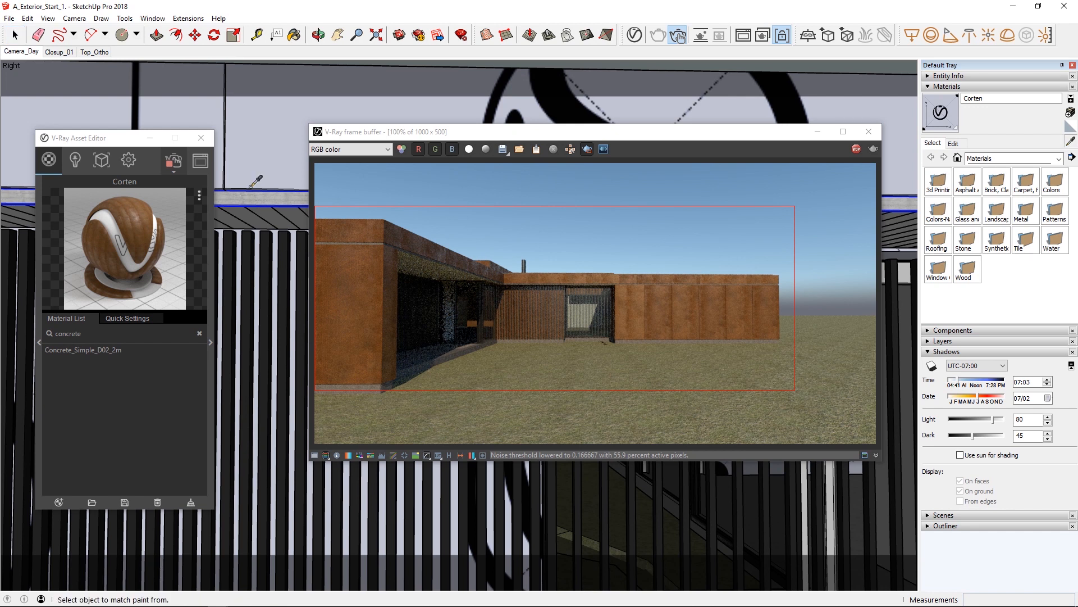
pyautogui.click(955, 144)
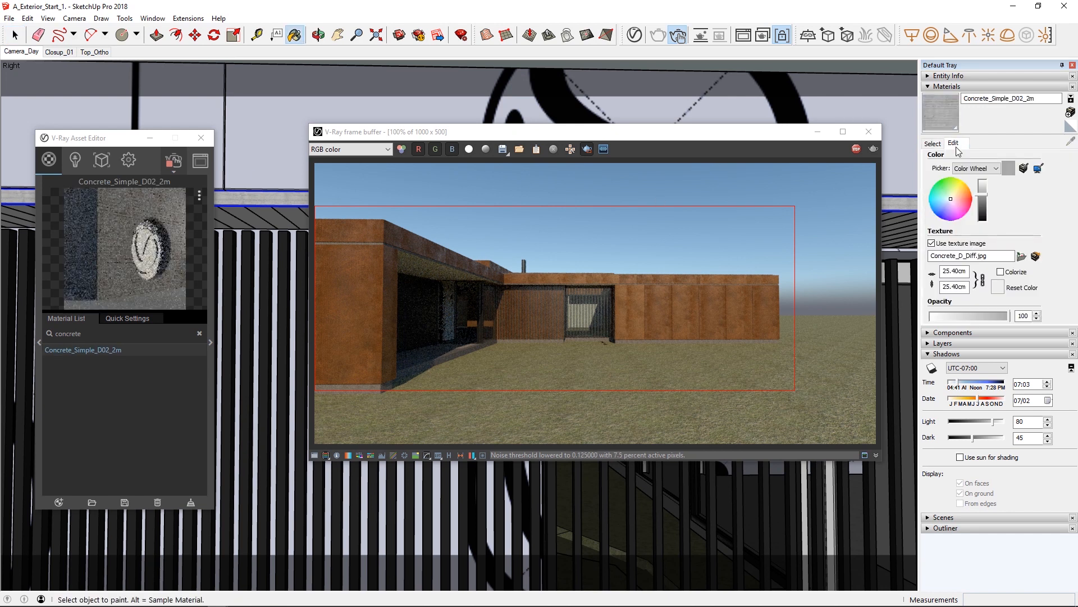
pyautogui.doubleClick(945, 270)
pyautogui.write('200')
pyautogui.press('Return')
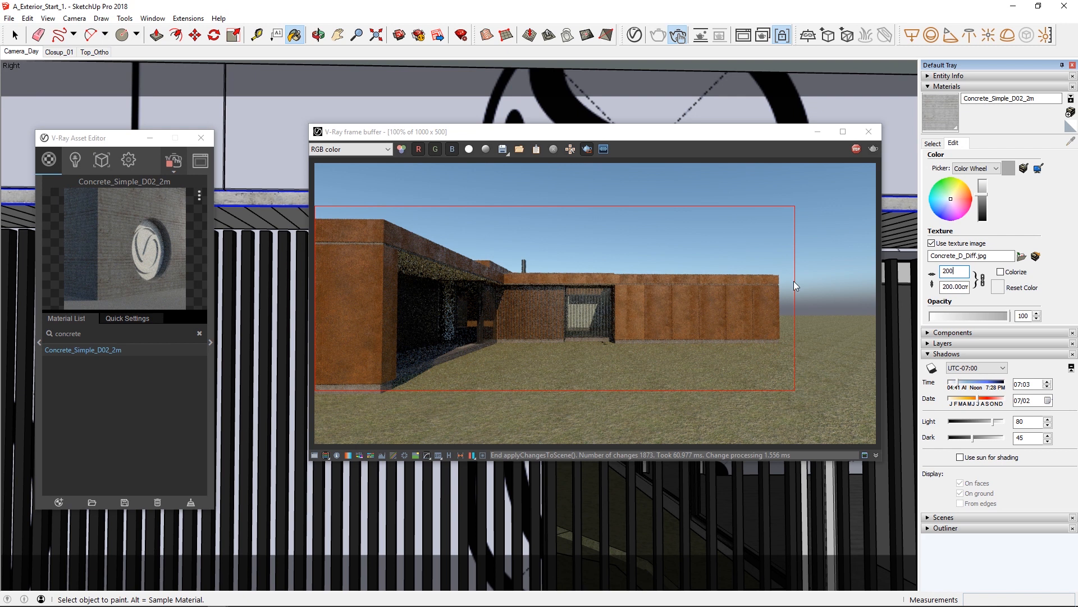
# Turn off region rendering and restore the Camera_Day scene view with nothing selected.
pyautogui.click(587, 149)
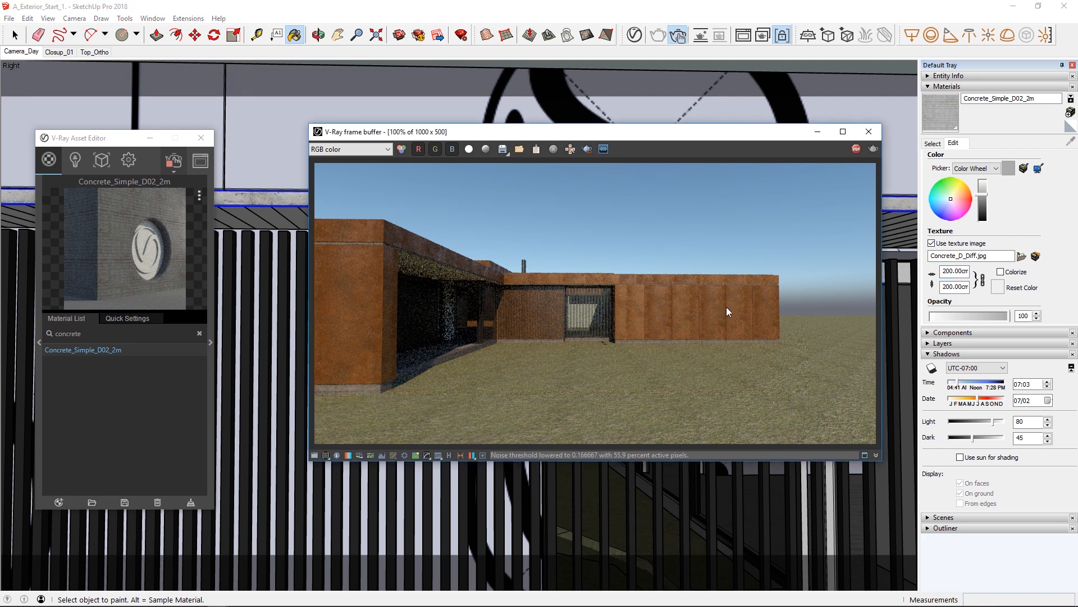
pyautogui.click(16, 51)
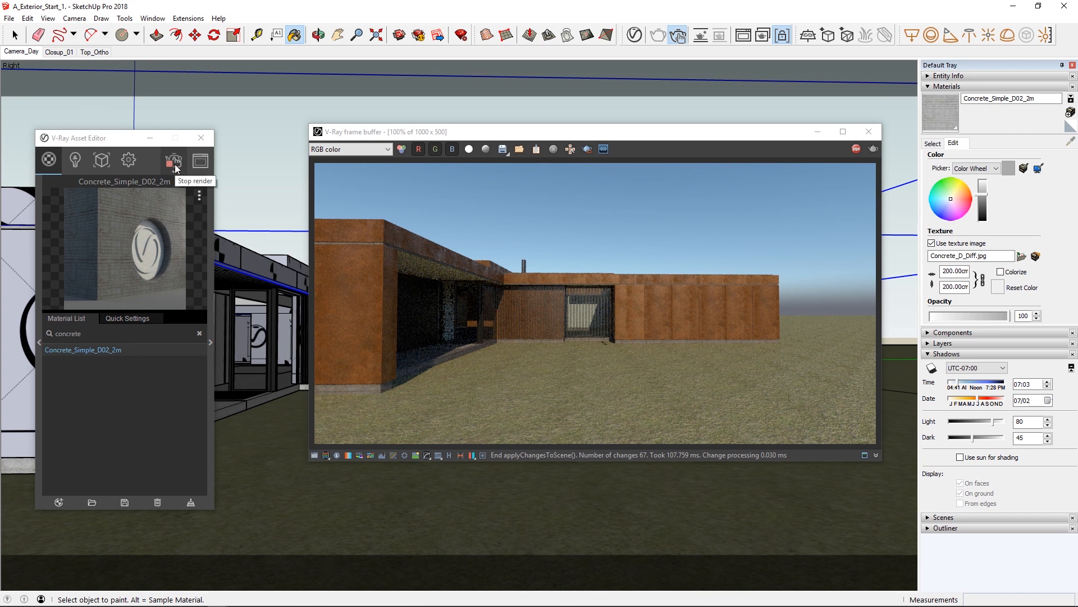
pyautogui.press('space')
pyautogui.click(258, 168)
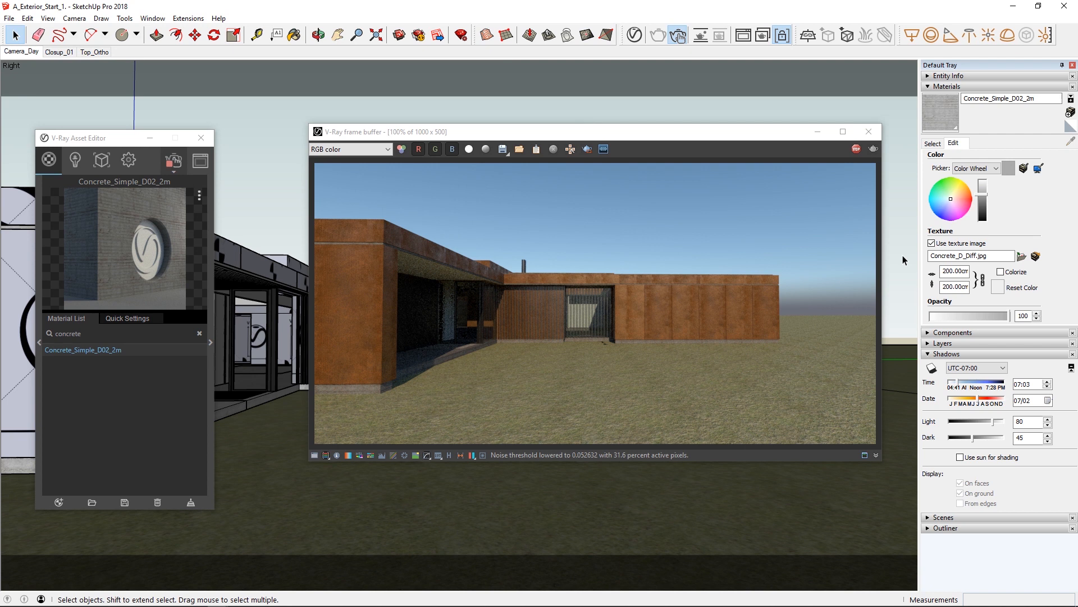
# Clear the material search, close the Asset Editor and make the 03_Ground_HighPoly layer visible.
pyautogui.click(199, 332)
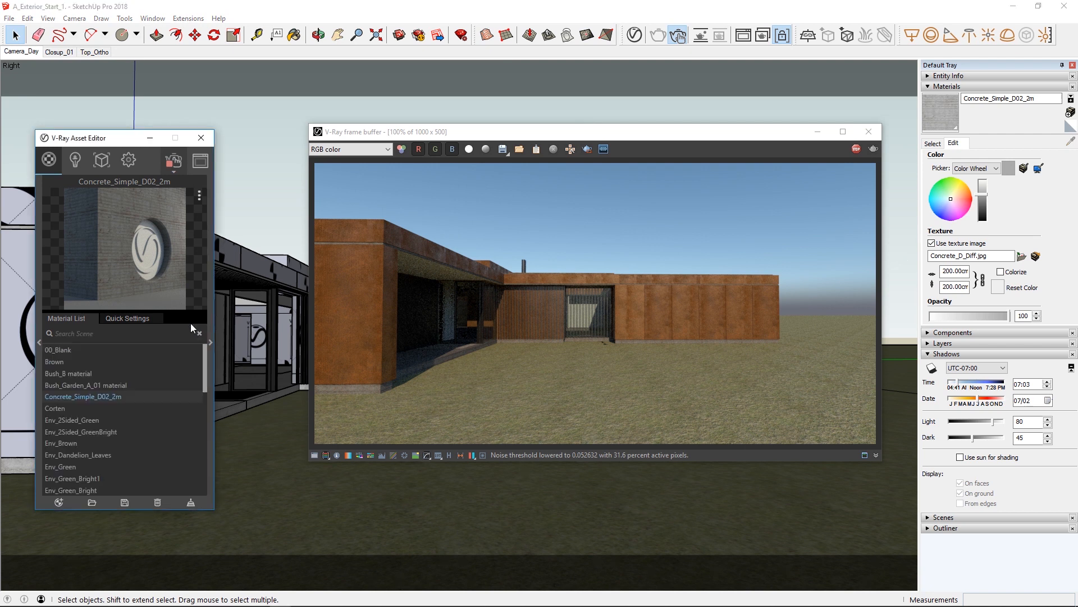
pyautogui.click(201, 134)
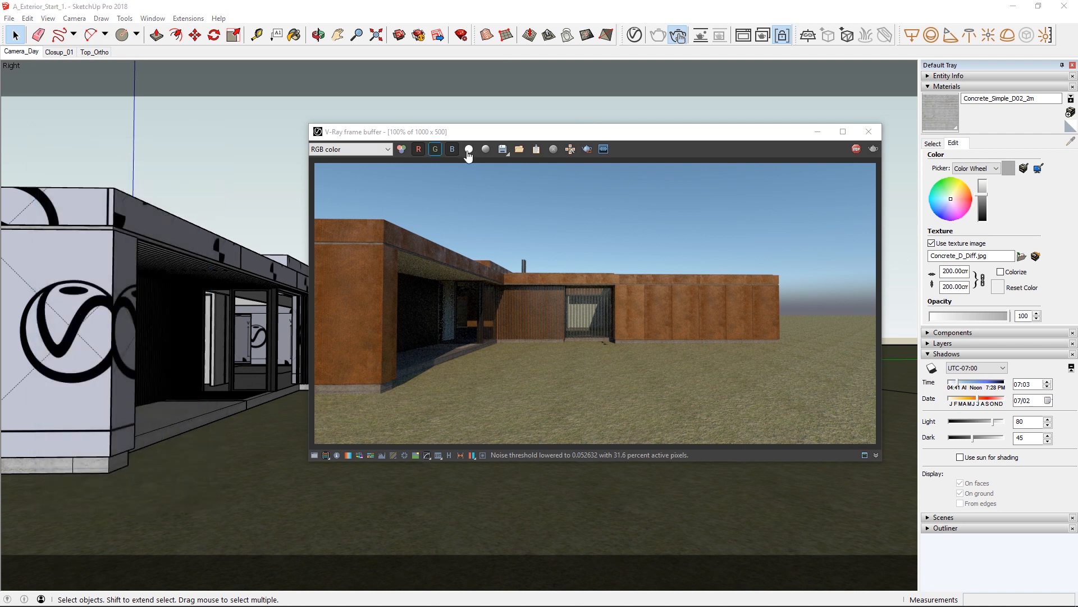
pyautogui.click(945, 343)
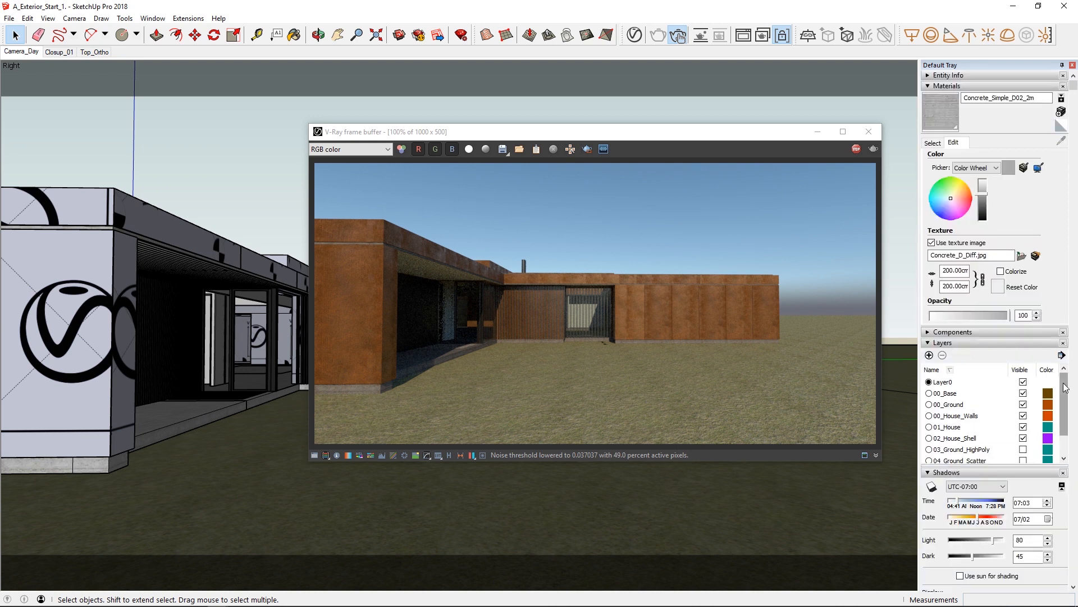
pyautogui.moveTo(1065, 388); pyautogui.dragTo(1066, 402)
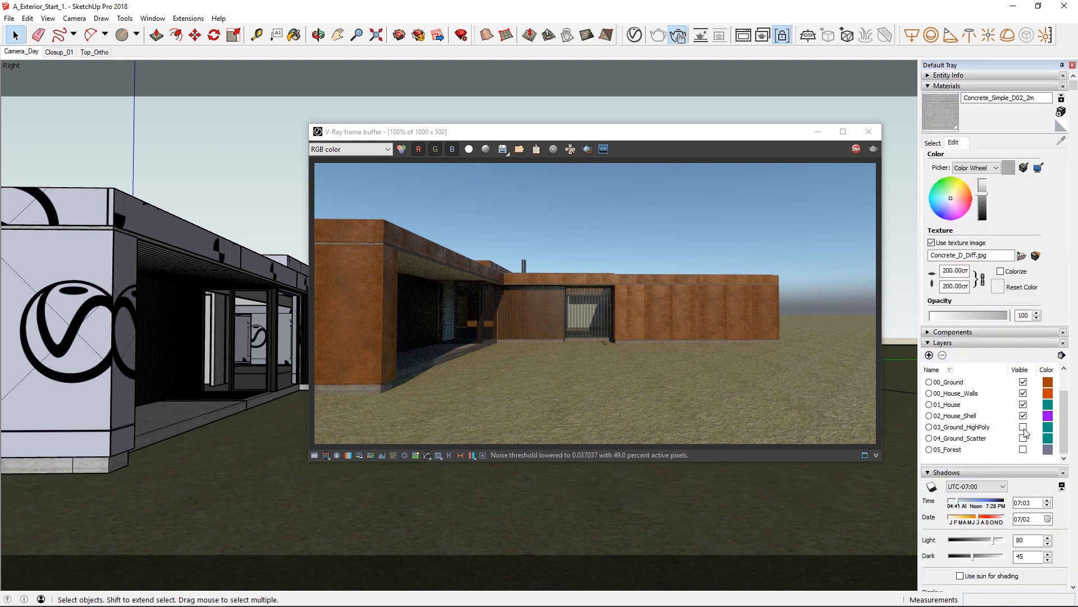
pyautogui.click(1025, 430)
pyautogui.click(1024, 428)
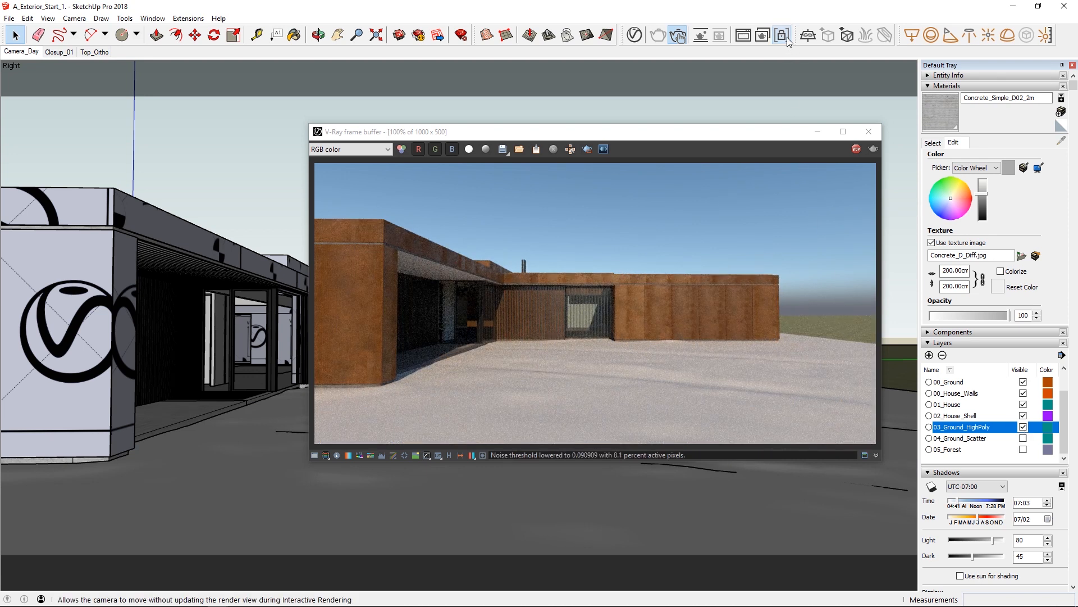
# Create a generic V-Ray material named Ground and apply it to the high-poly ground surface in front of the house.
pyautogui.moveTo(268, 234)
pyautogui.mouseDown(button='middle')
pyautogui.moveTo(168, 162)
pyautogui.moveTo(174, 241)
pyautogui.mouseUp(button='middle')
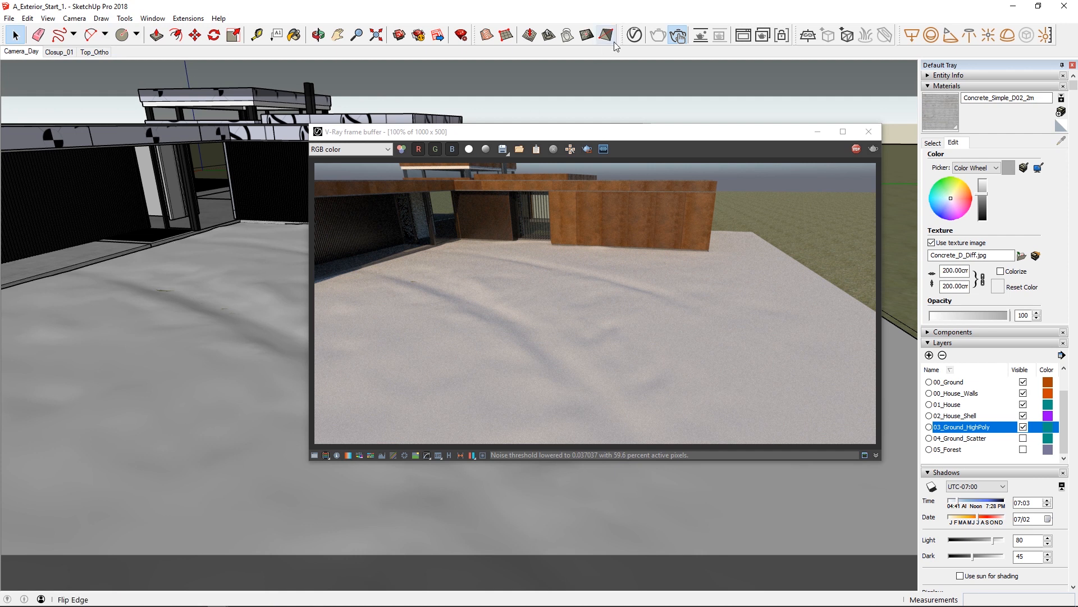
pyautogui.click(634, 35)
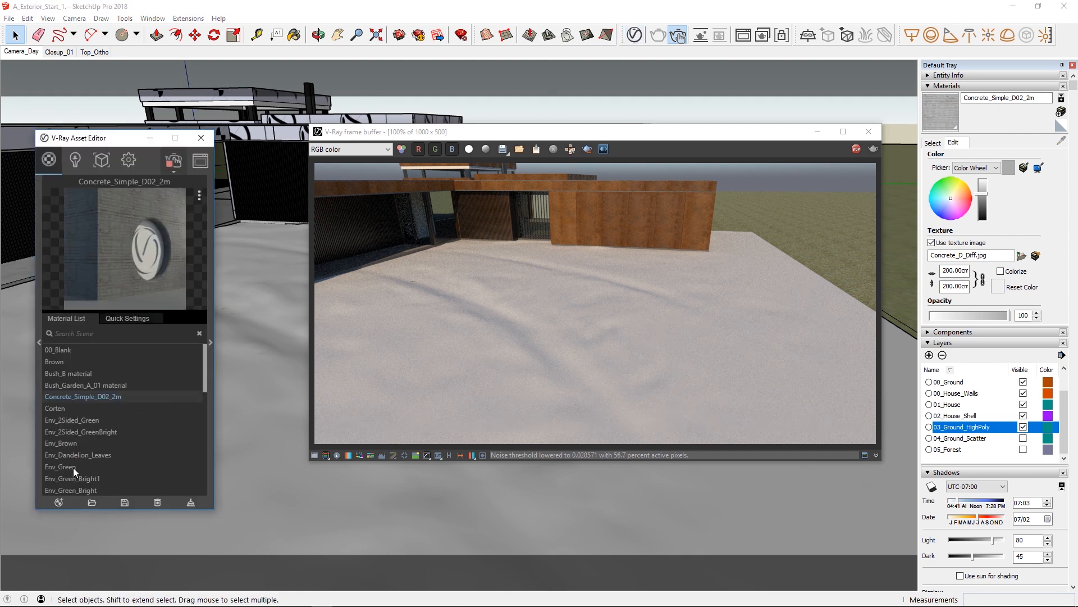
pyautogui.click(58, 502)
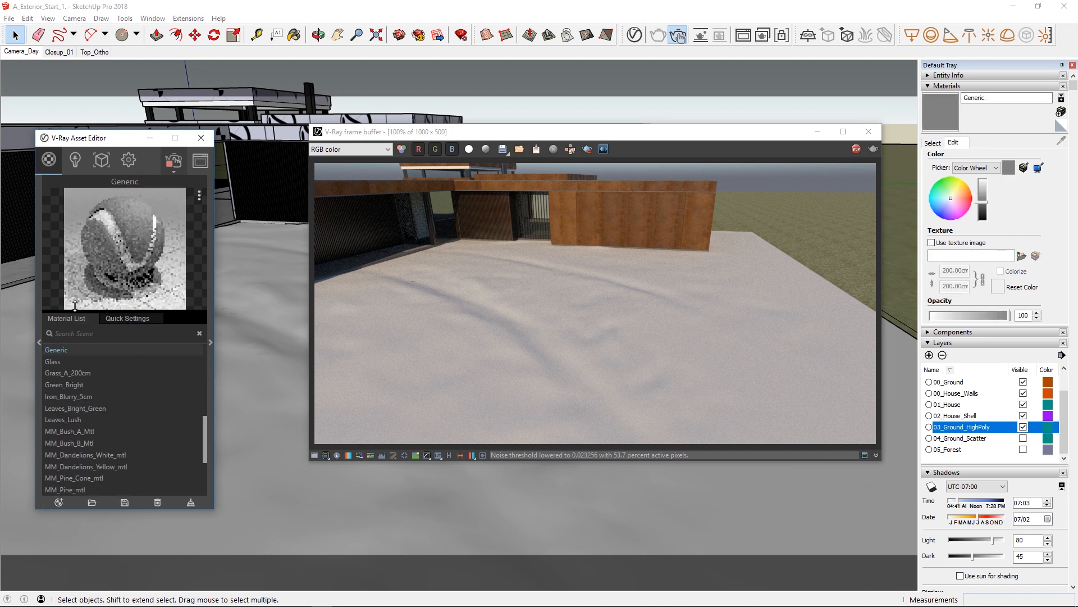
pyautogui.doubleClick(57, 349)
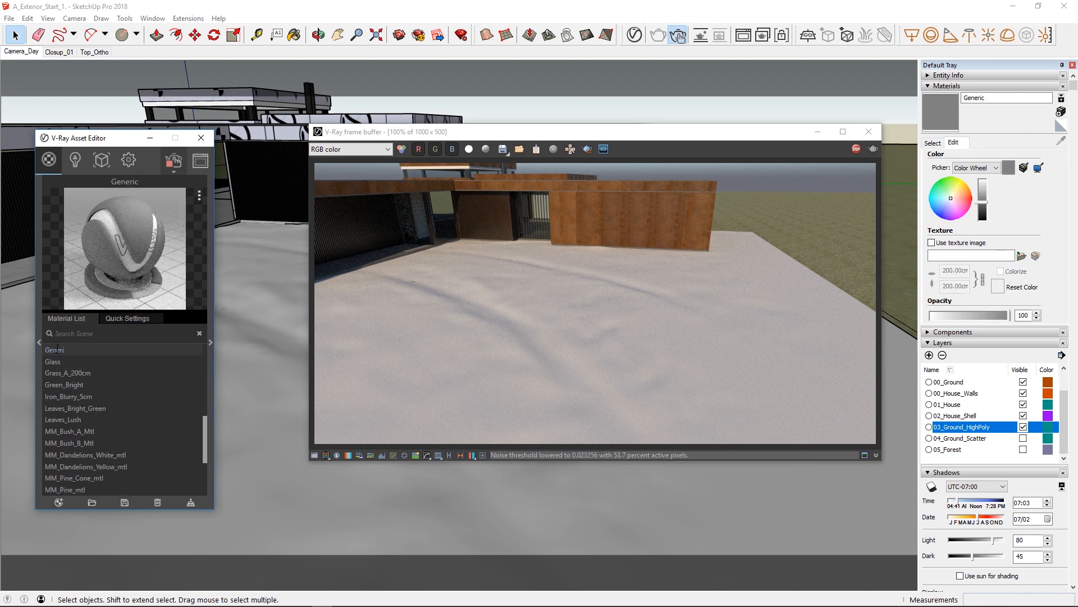
pyautogui.write('Ground')
pyautogui.press('Return')
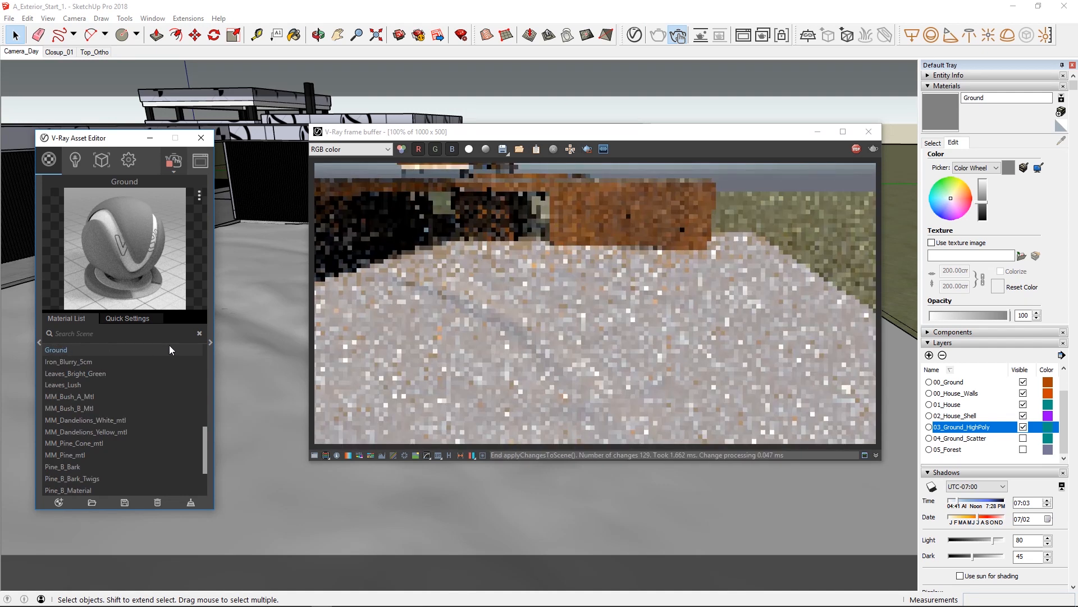
pyautogui.rightClick(60, 355)
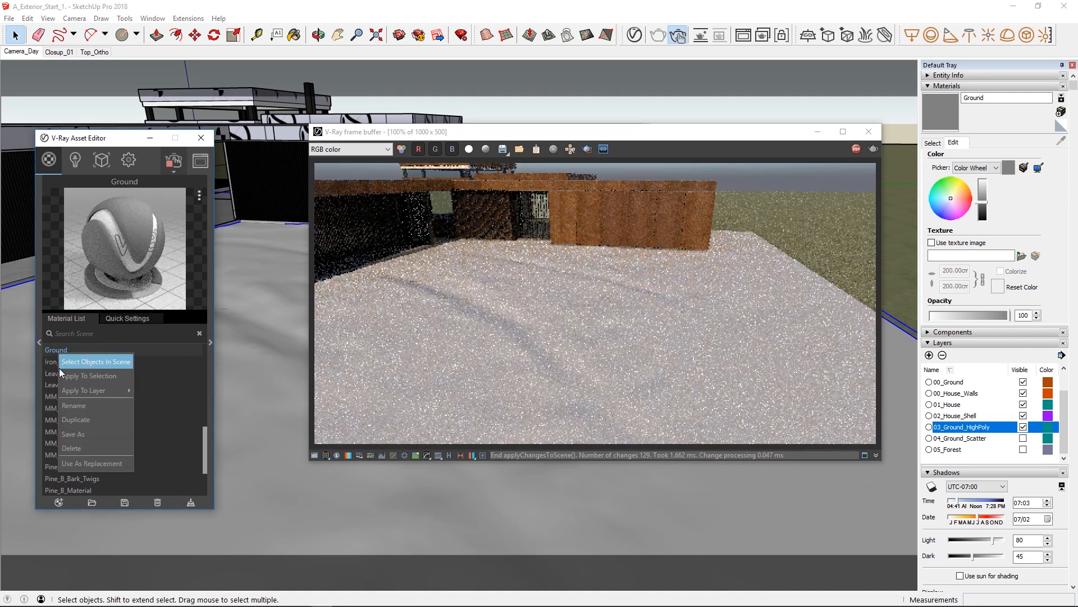
pyautogui.click(63, 375)
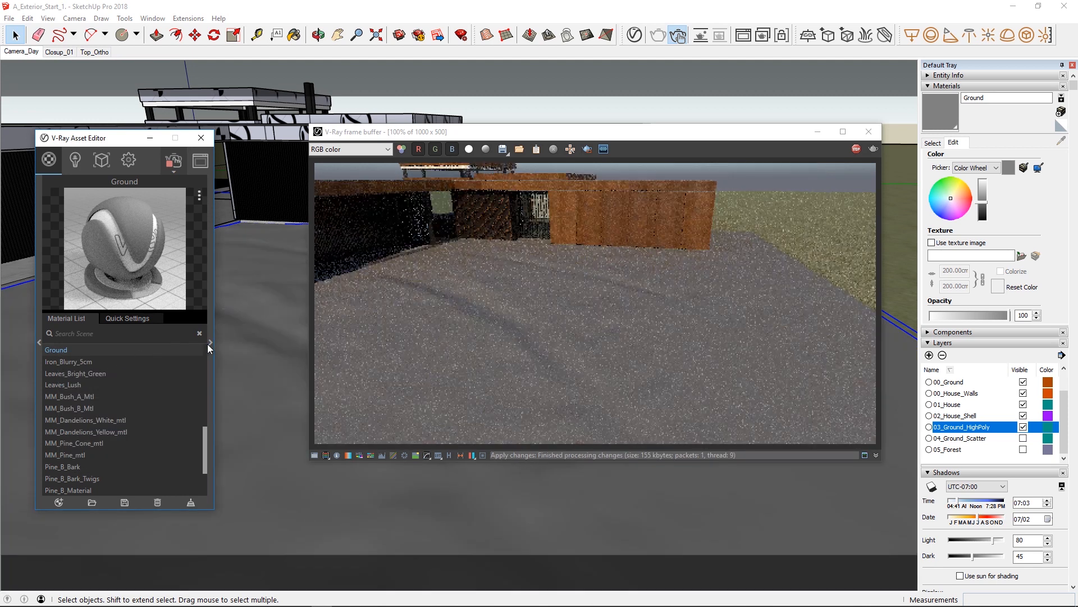
# Assign a Mix (Map) texture to the Ground material's Diffuse and return to the material's settings.
pyautogui.click(210, 345)
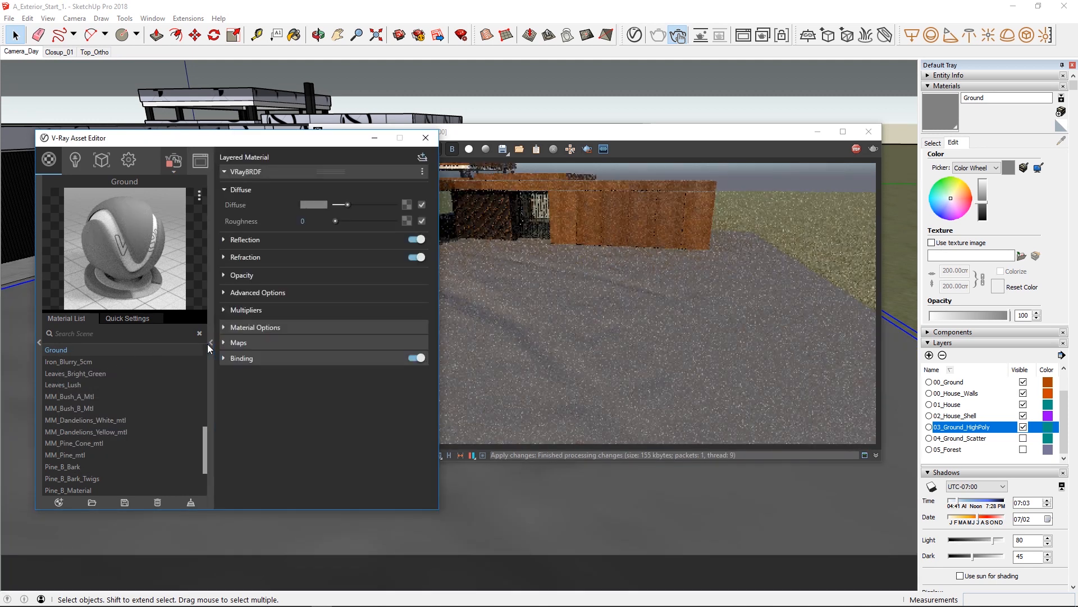
pyautogui.click(406, 205)
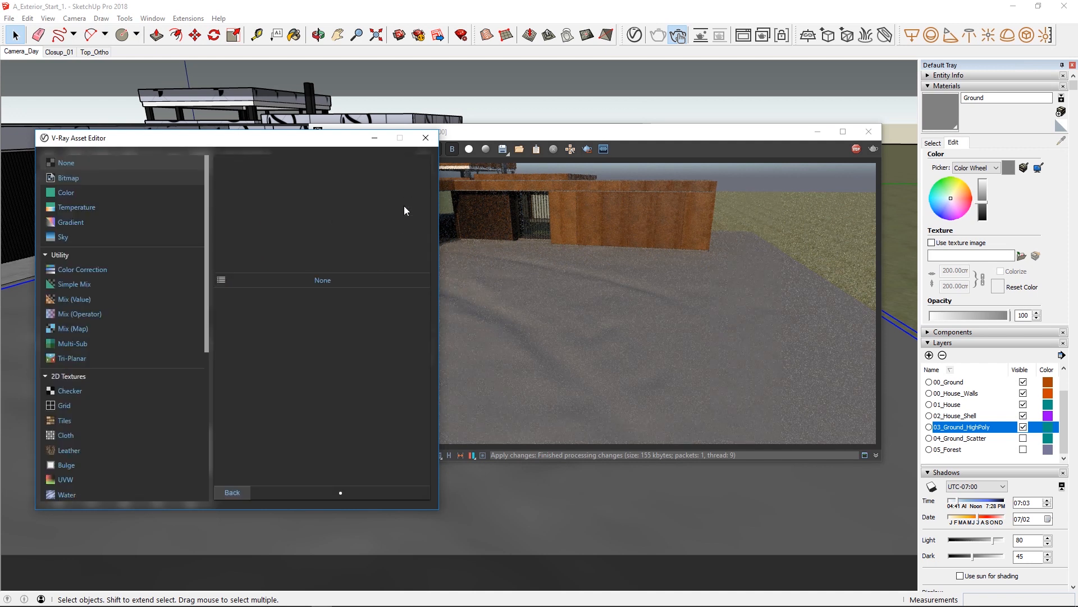
pyautogui.click(77, 328)
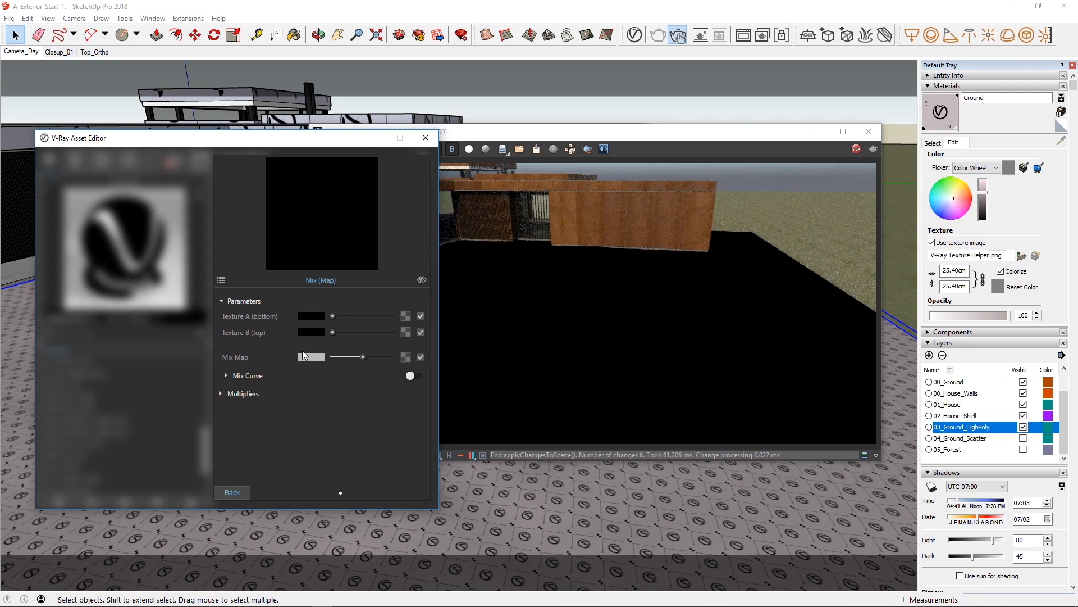
pyautogui.click(232, 492)
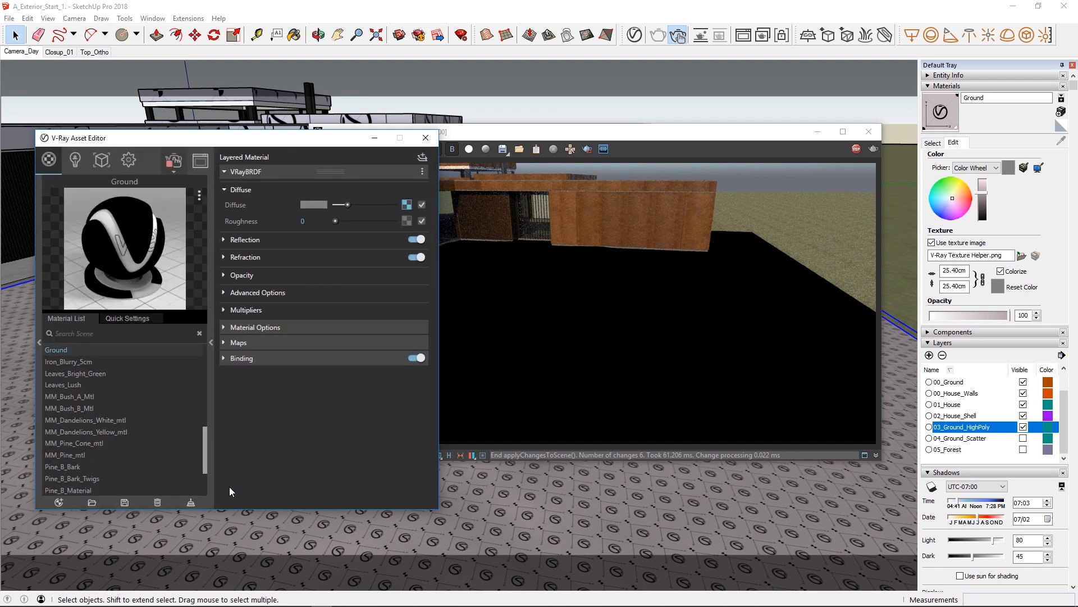
# Copy the Diffuse texture of Grass_A_200cm into Texture B (top) of the Ground material's Mix (Map).
pyautogui.click(99, 362)
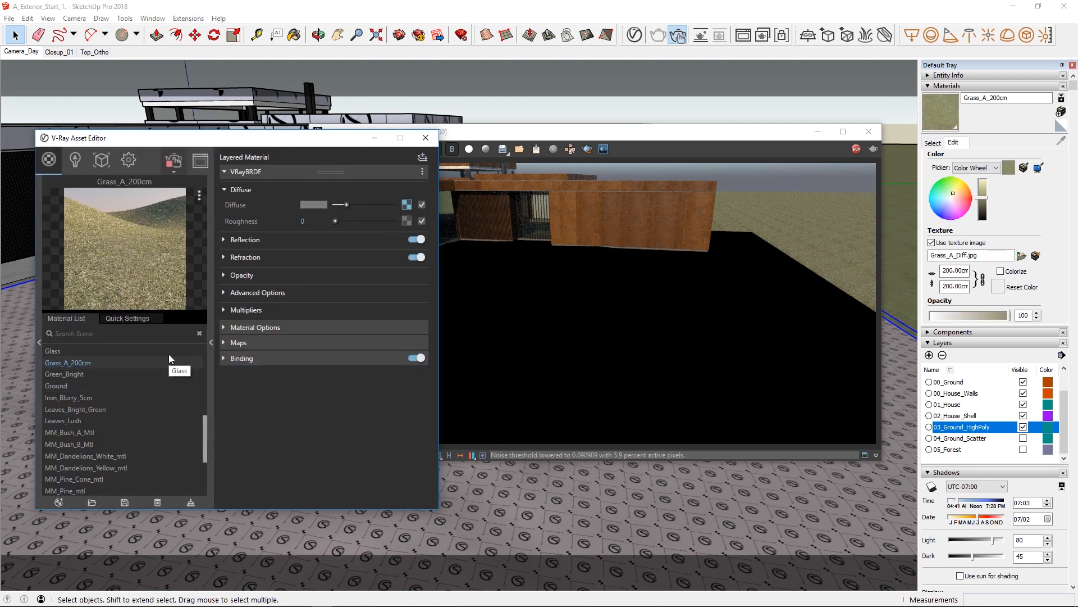
pyautogui.rightClick(406, 204)
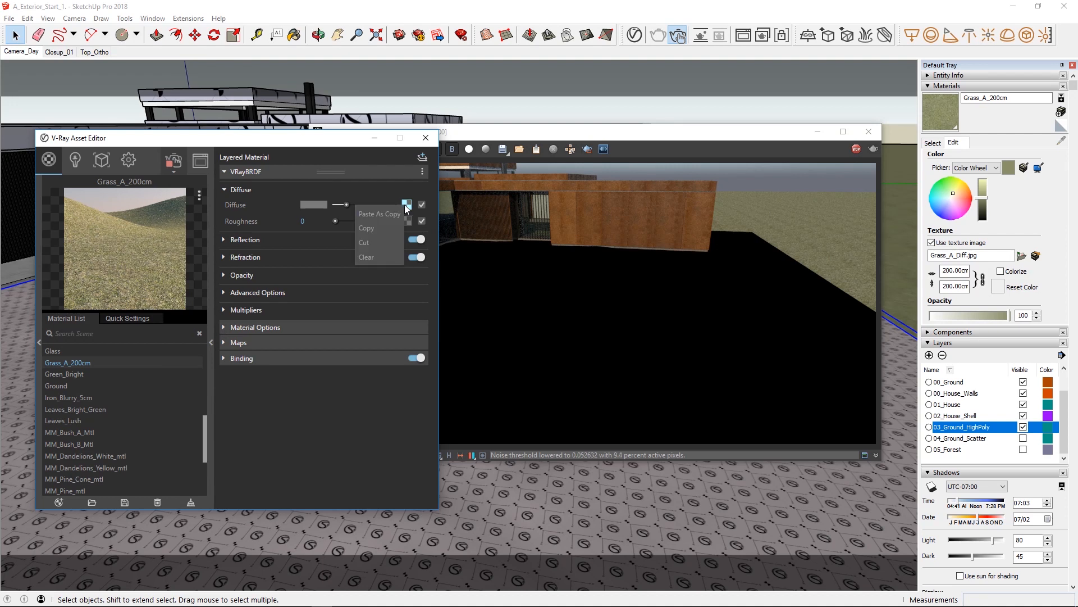
pyautogui.click(379, 227)
pyautogui.click(55, 385)
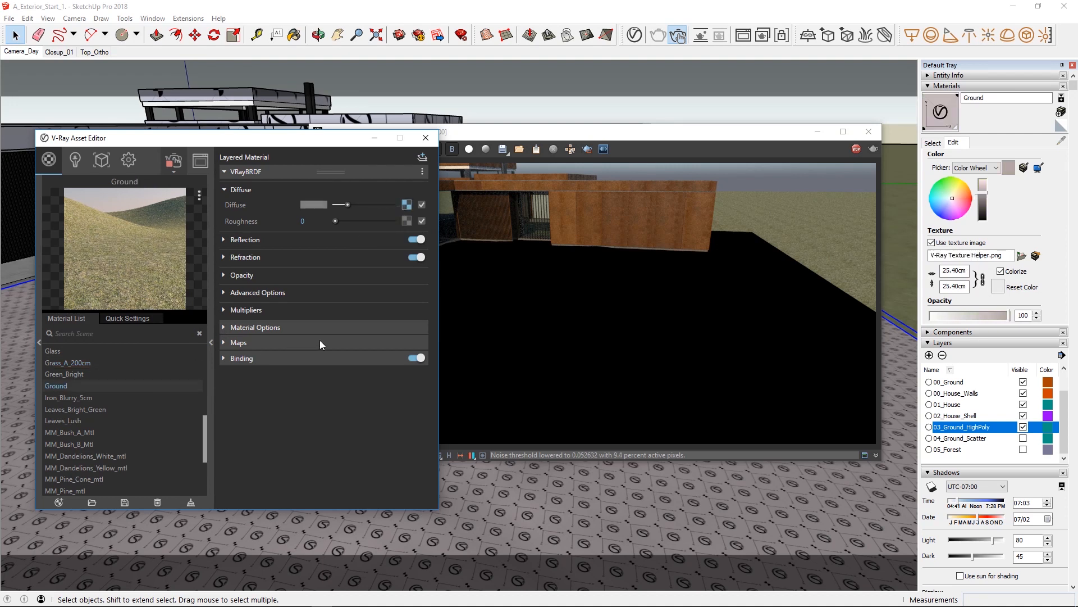
pyautogui.click(407, 205)
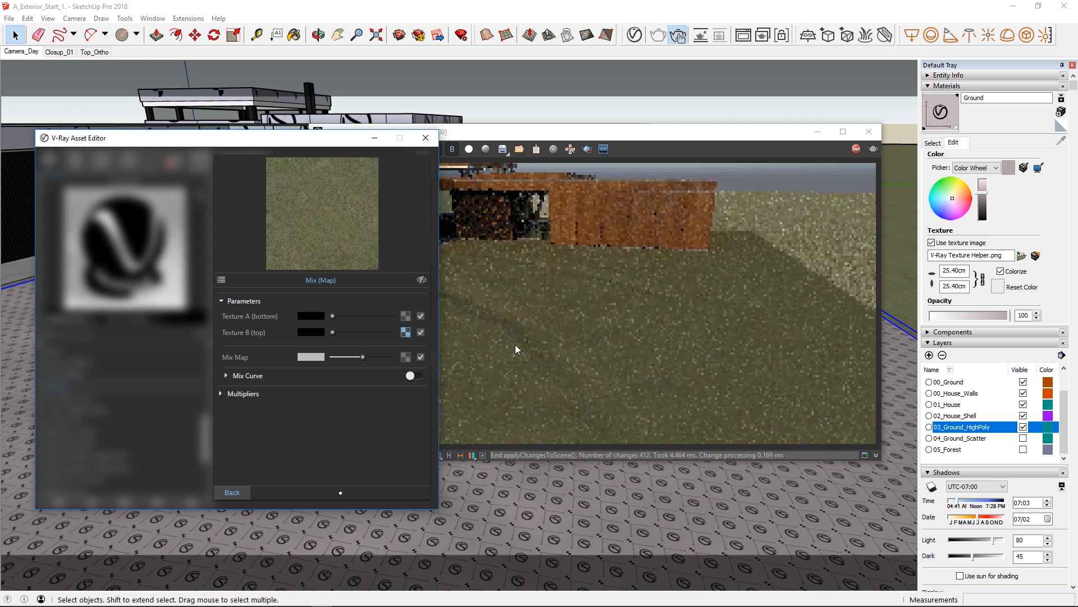
# Turn on region rendering and limit it to a rectangle over the open ground in front of the house.
pyautogui.click(566, 366)
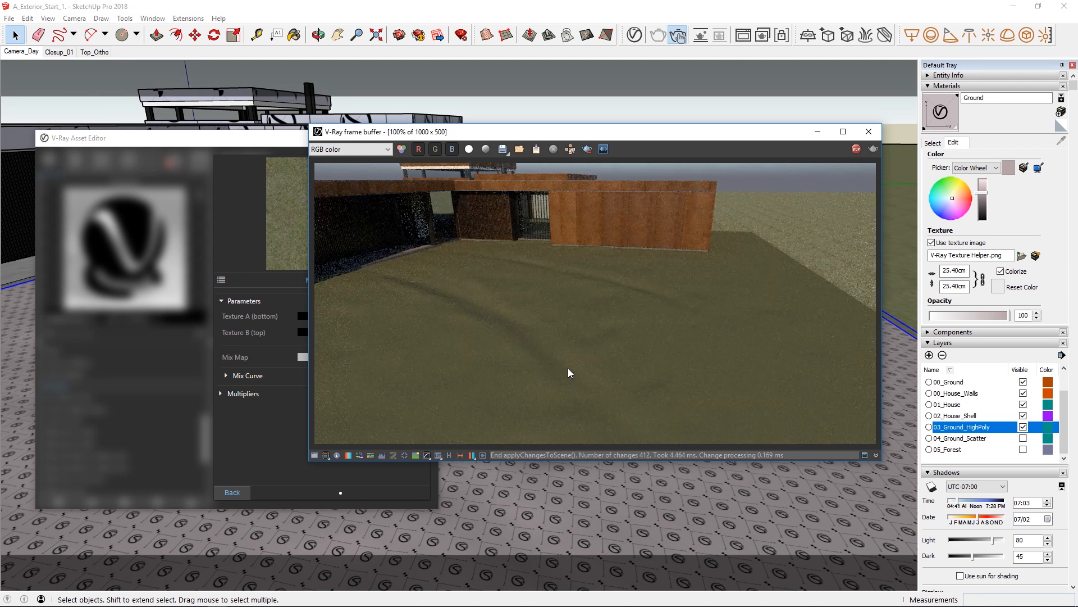
pyautogui.click(587, 149)
pyautogui.moveTo(428, 270); pyautogui.dragTo(755, 434)
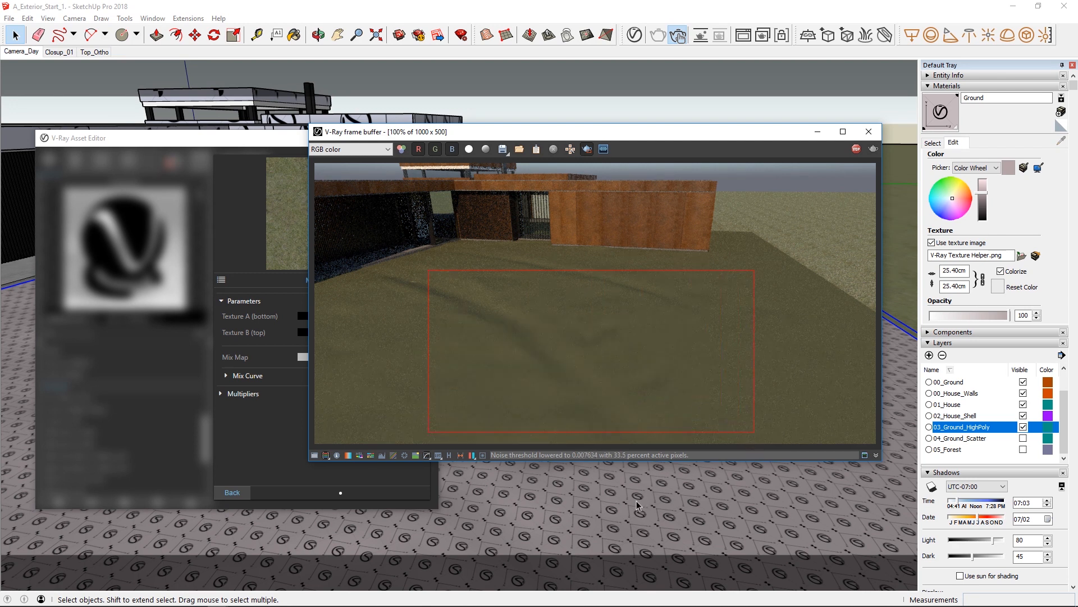
# Apply the V-Ray Tri-Planar projection (World) to the selected ground component.
pyautogui.rightClick(617, 501)
pyautogui.moveTo(643, 484)
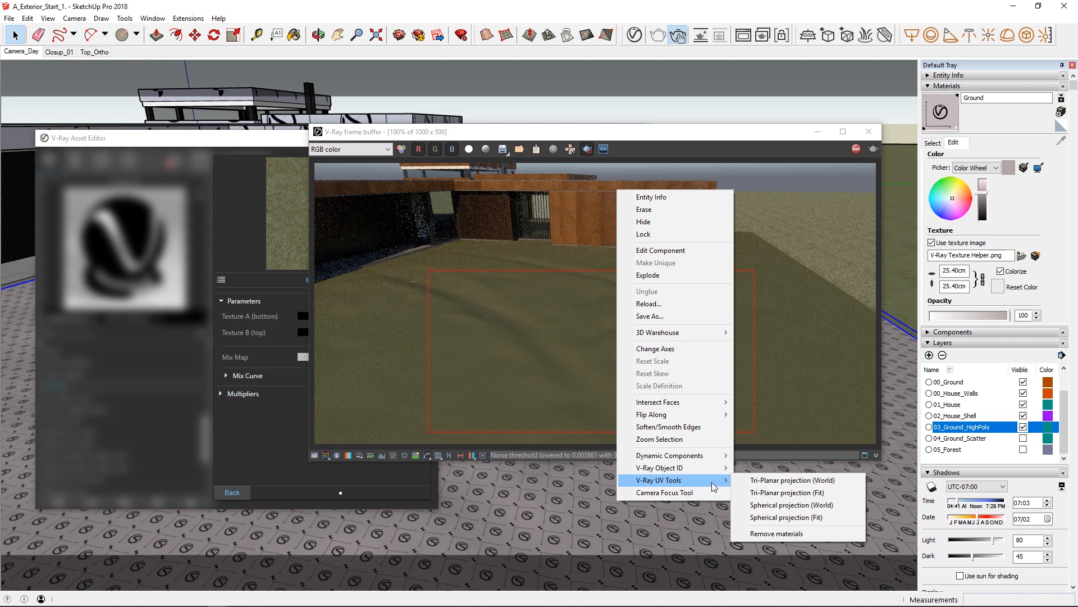
pyautogui.click(770, 481)
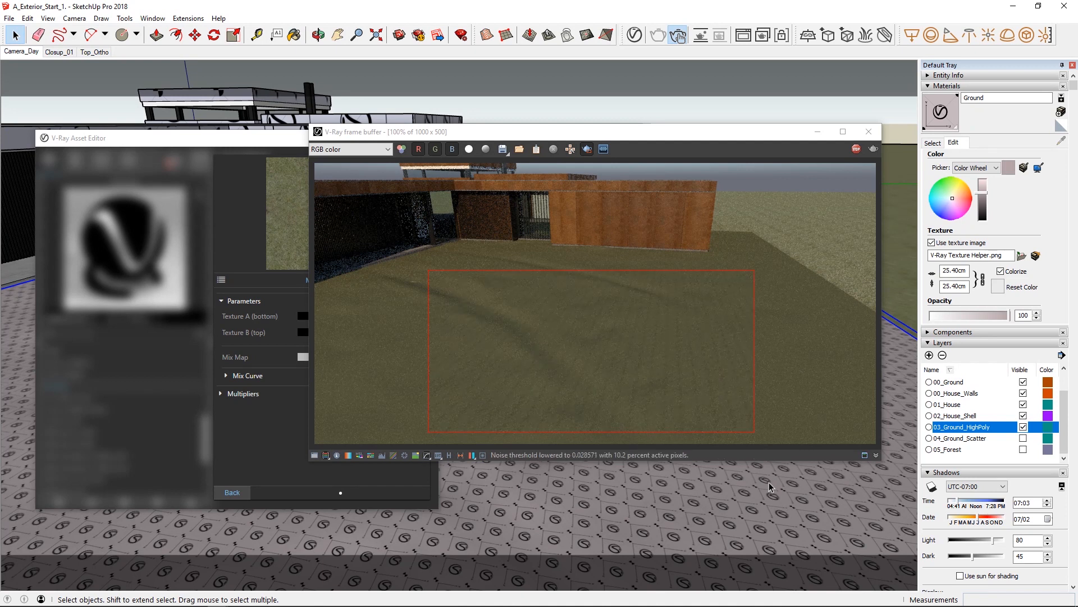
# Set the Ground material's texture size to 200 cm and inspect the grass up close in the render.
pyautogui.click(943, 271)
pyautogui.hotkey('ctrl', 'a')
pyautogui.write('200')
pyautogui.press('Return')
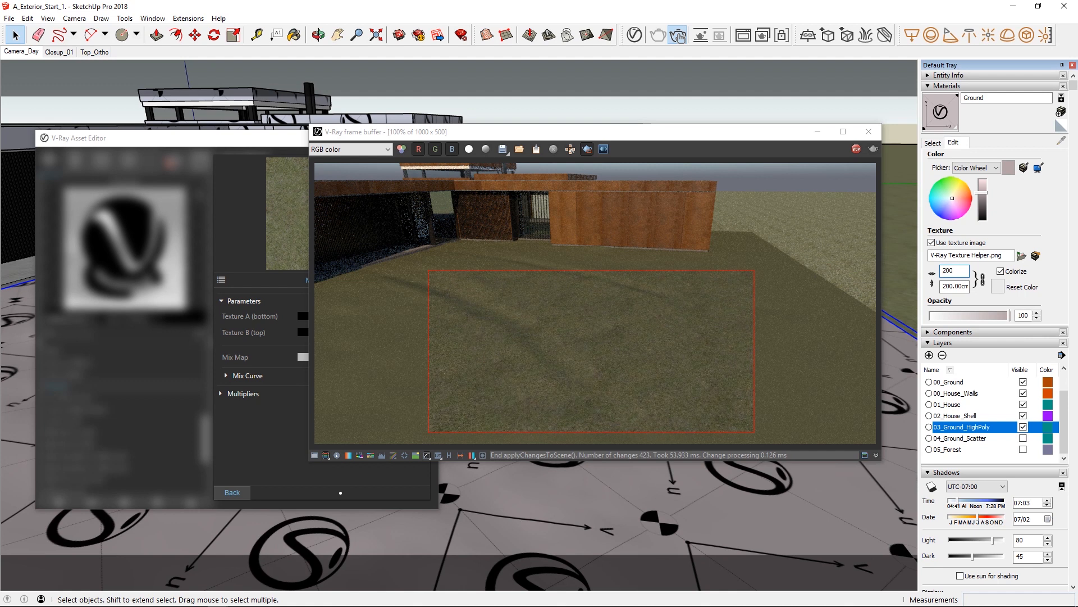
pyautogui.scroll(1, 676, 390)
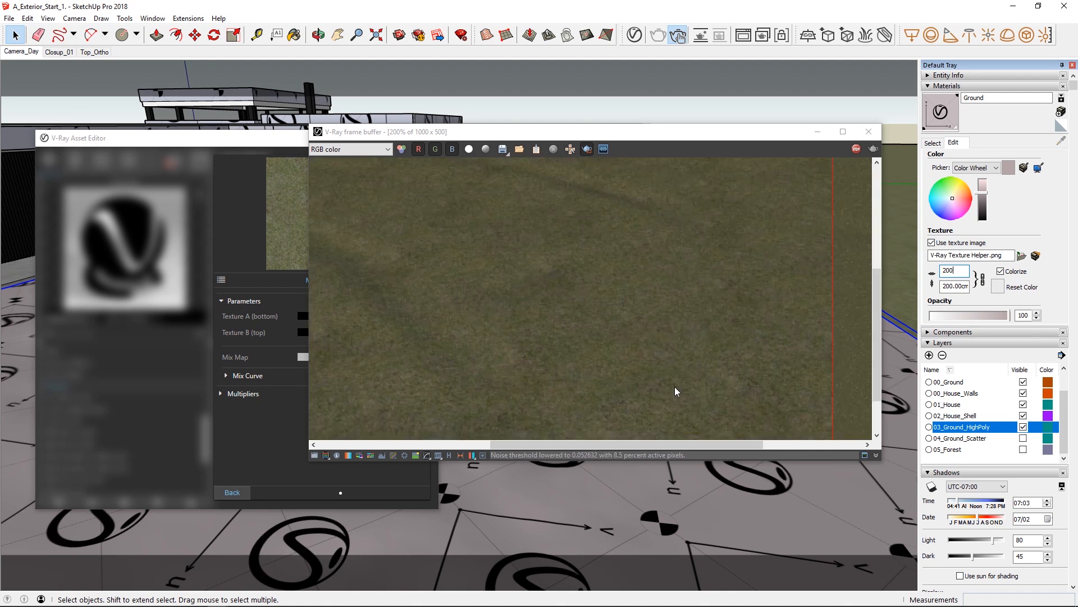
pyautogui.scroll(-1, 676, 392)
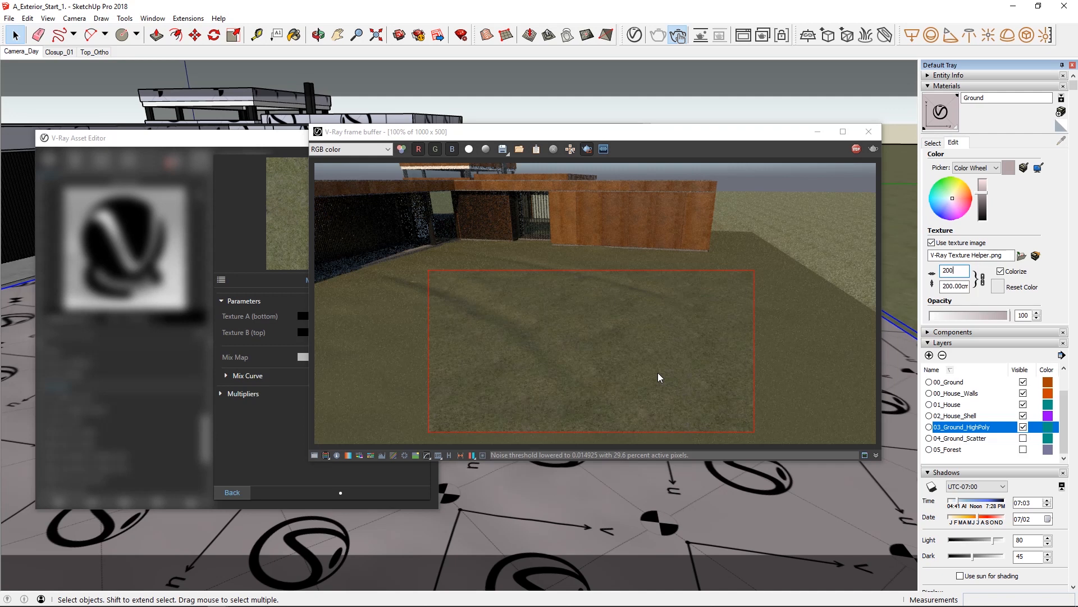
# Leave the Mix (Map) settings and copy the Diffuse texture of the Soil_C01_200cm material.
pyautogui.click(250, 433)
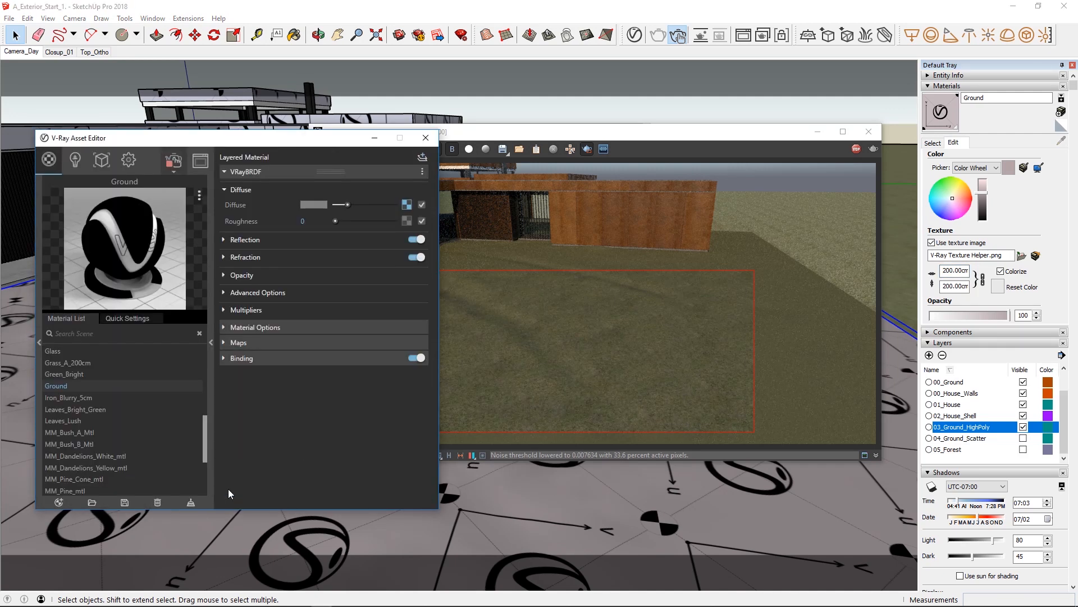
pyautogui.click(230, 492)
pyautogui.moveTo(204, 453); pyautogui.dragTo(206, 488)
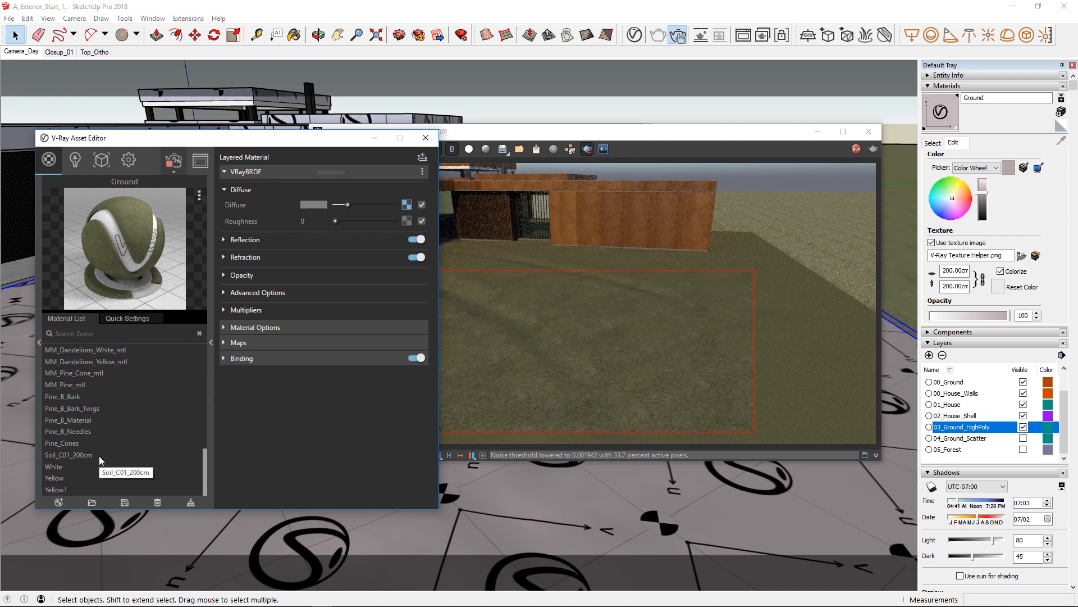
pyautogui.click(100, 456)
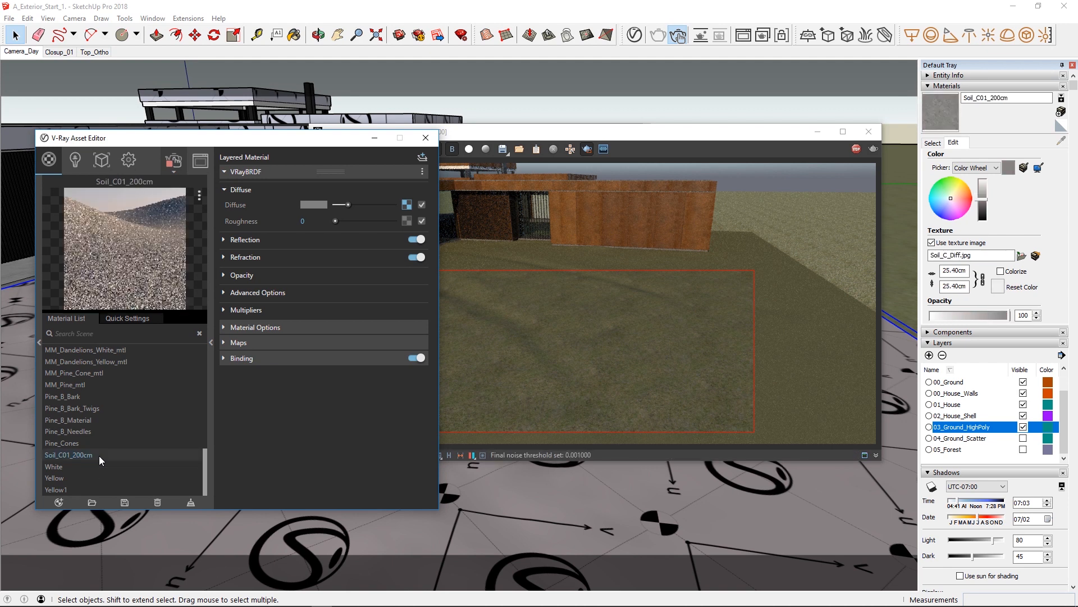
pyautogui.rightClick(407, 205)
pyautogui.click(395, 230)
# Paste the copied soil texture into Texture A (bottom) of the Ground material's Mix (Map).
pyautogui.moveTo(204, 474); pyautogui.dragTo(204, 441)
pyautogui.click(65, 400)
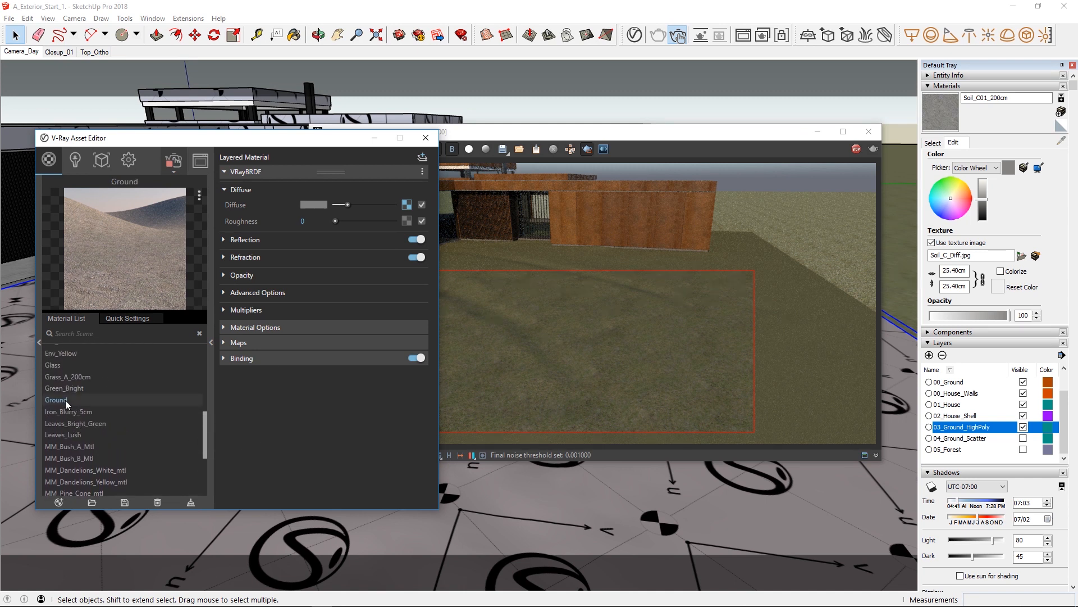
pyautogui.click(406, 205)
pyautogui.rightClick(405, 316)
pyautogui.click(402, 323)
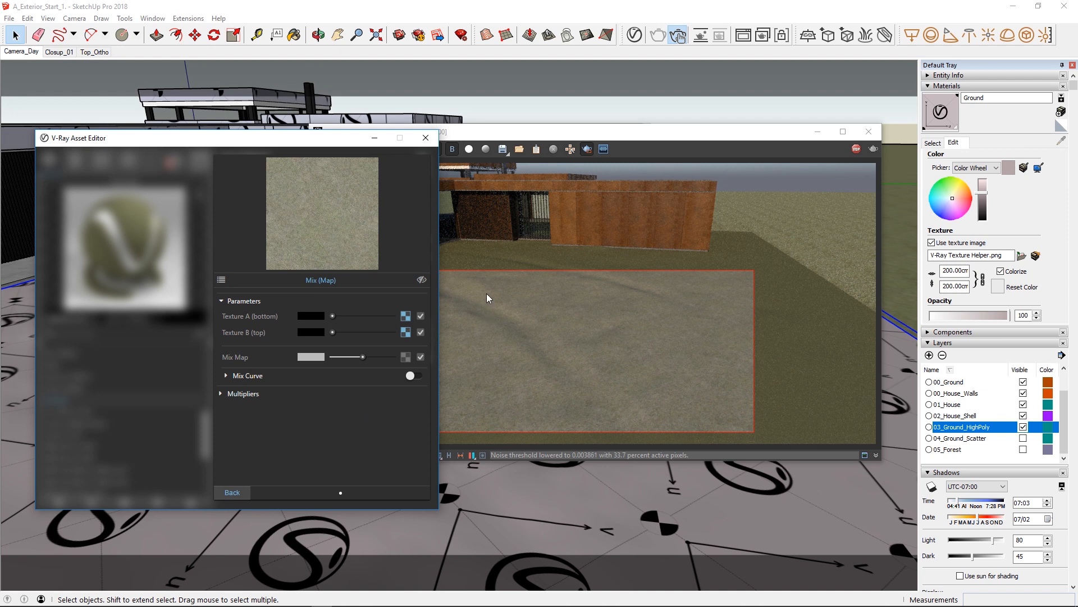
pyautogui.click(81, 20)
pyautogui.moveTo(91, 56)
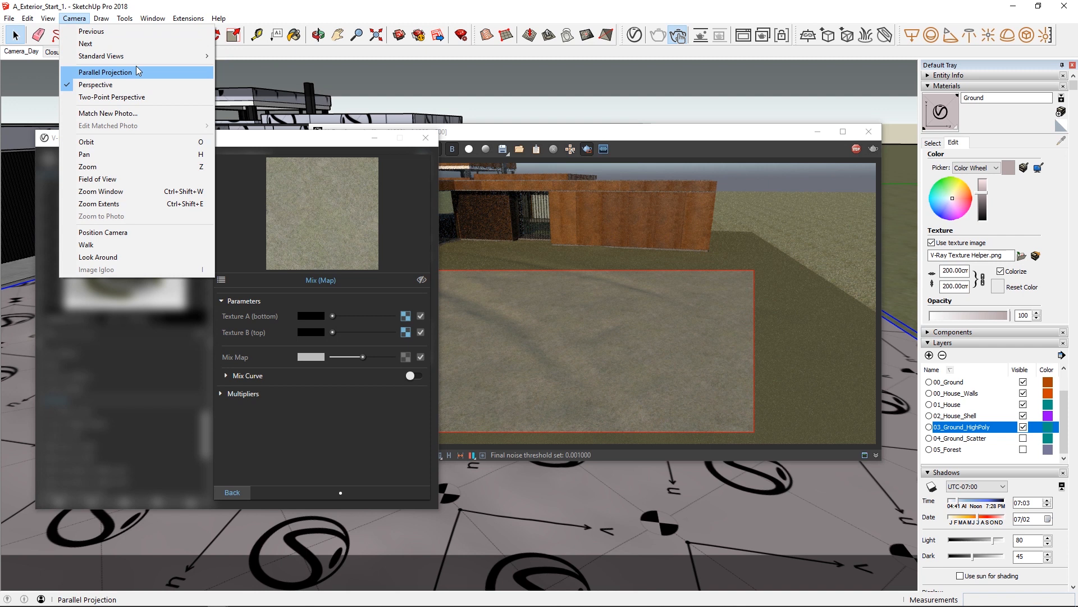
pyautogui.click(259, 8)
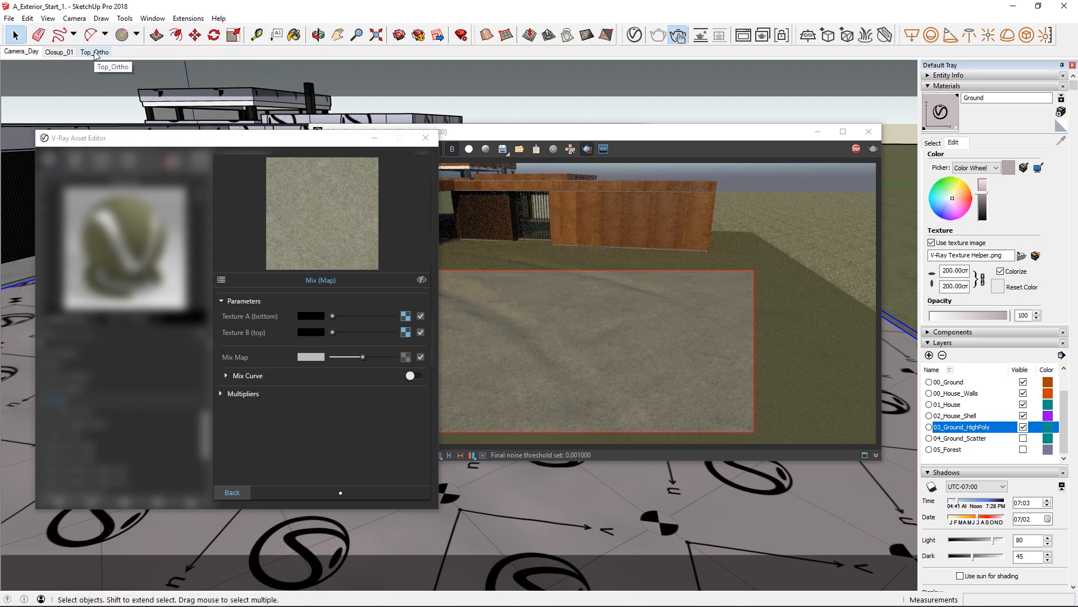
pyautogui.click(498, 313)
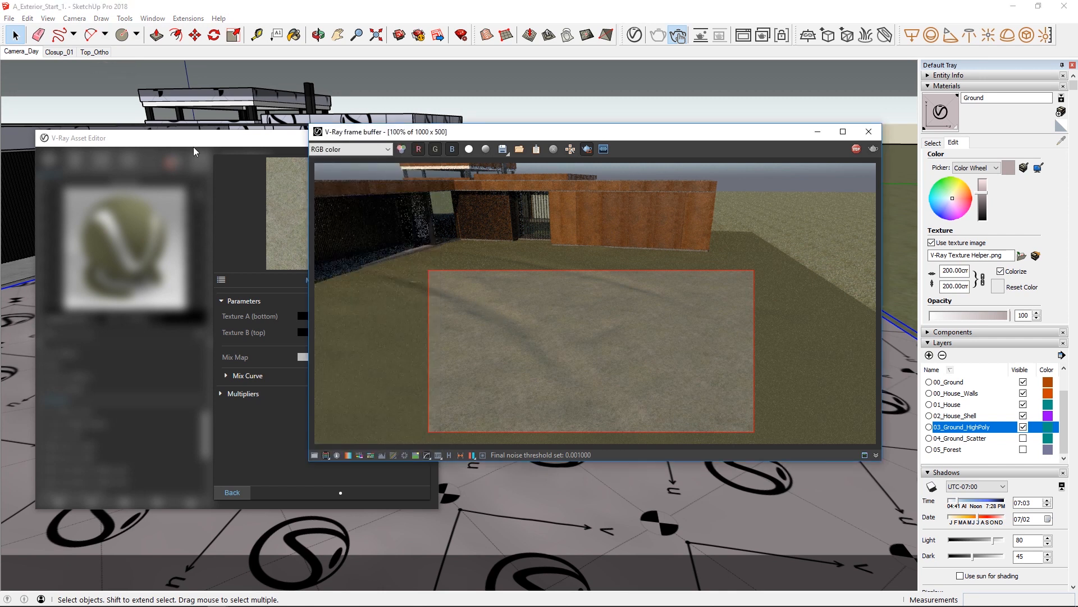
pyautogui.click(10, 18)
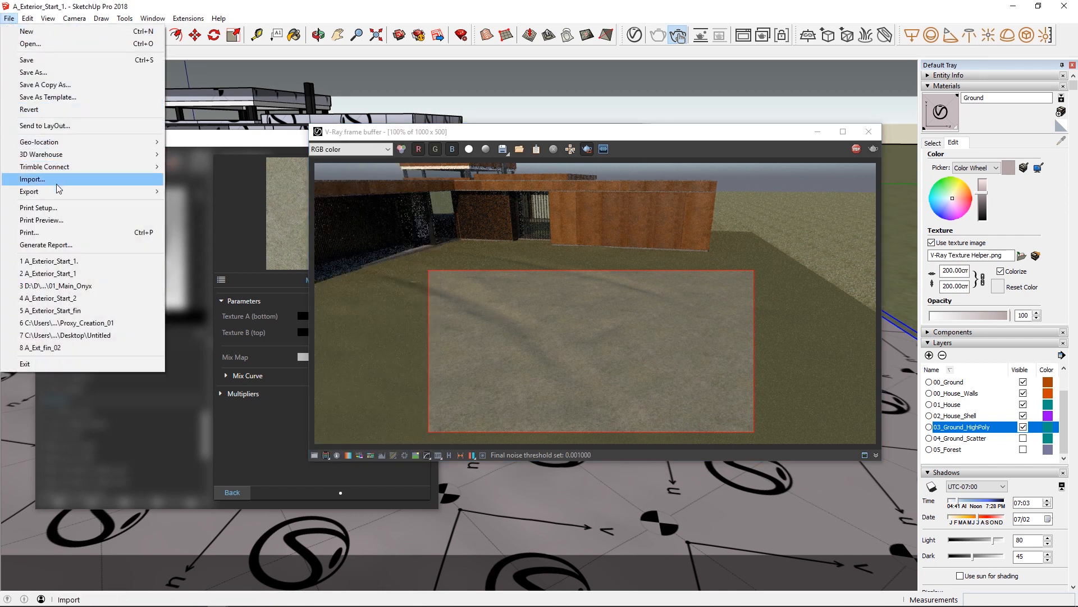
pyautogui.moveTo(61, 191)
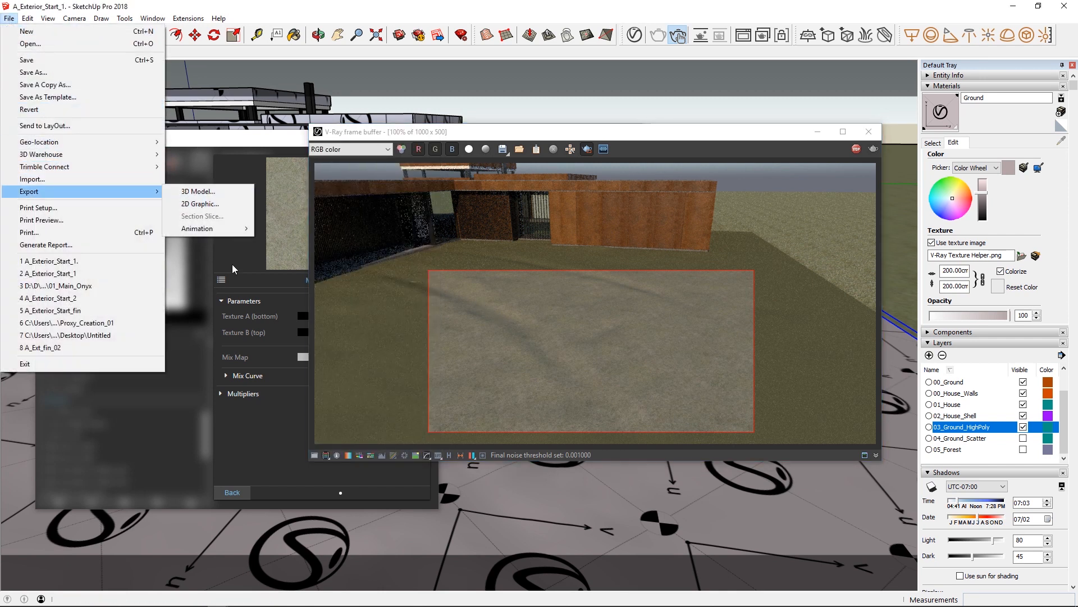
pyautogui.click(244, 439)
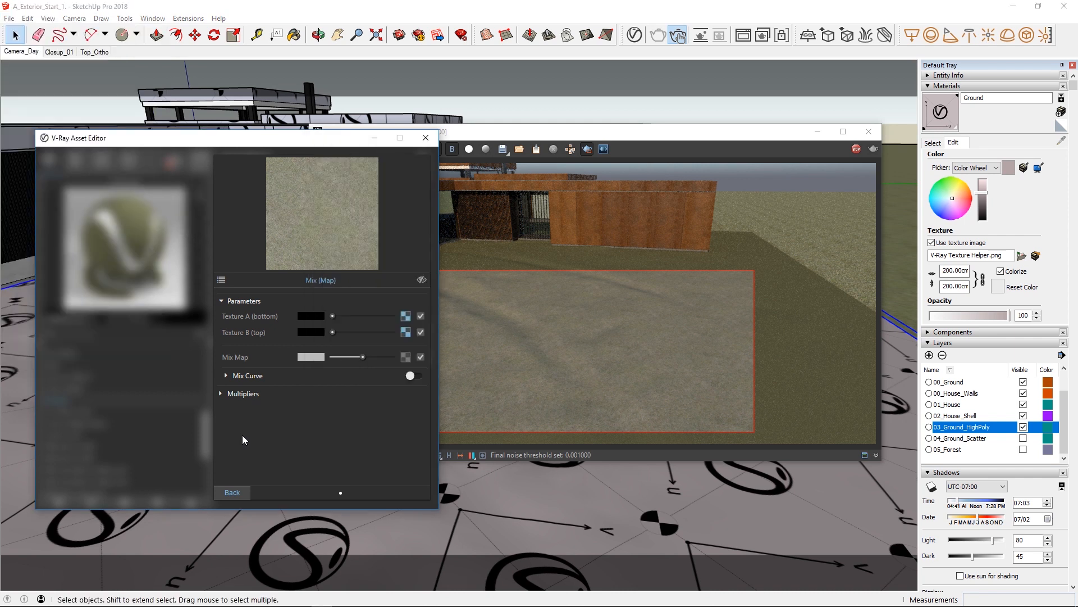
# Assign a Tri-Planar texture to the Mix Map slot and load the Grass_Density_Mask bitmap as its Texture X.
pyautogui.click(404, 357)
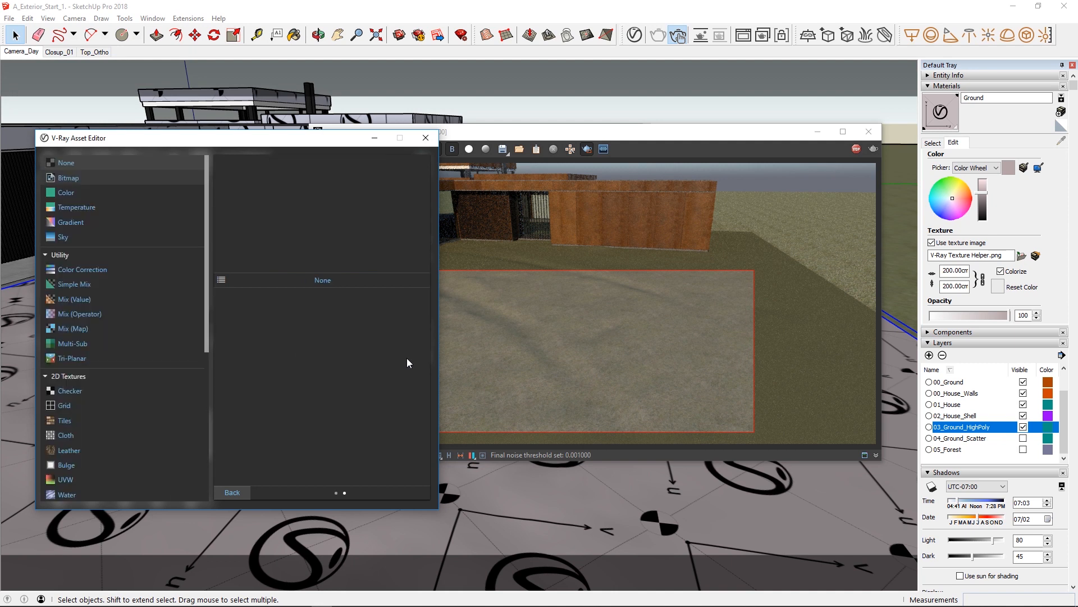
pyautogui.click(67, 360)
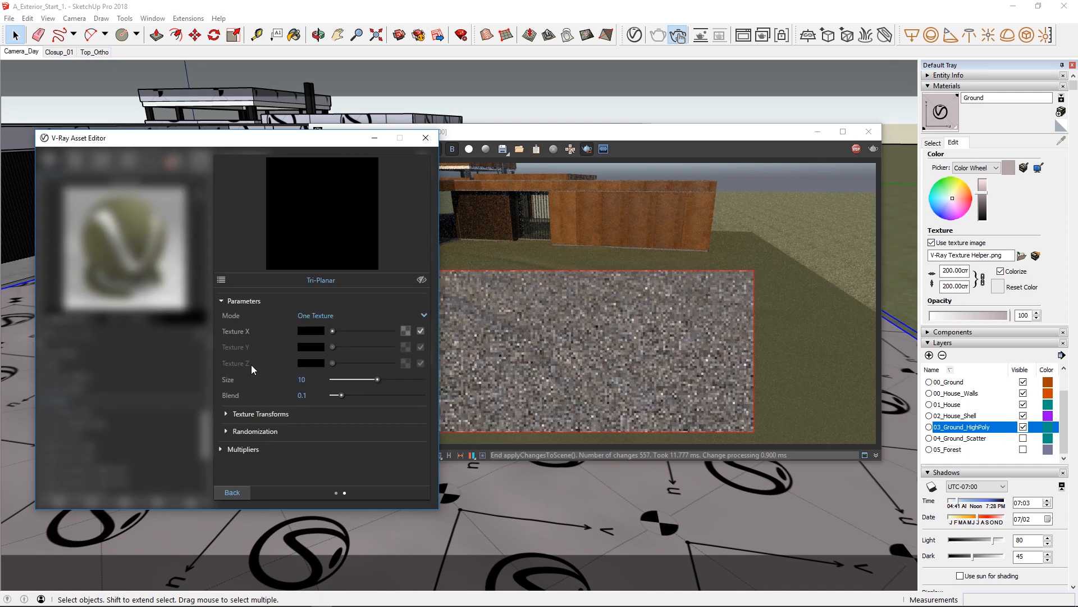
pyautogui.click(406, 332)
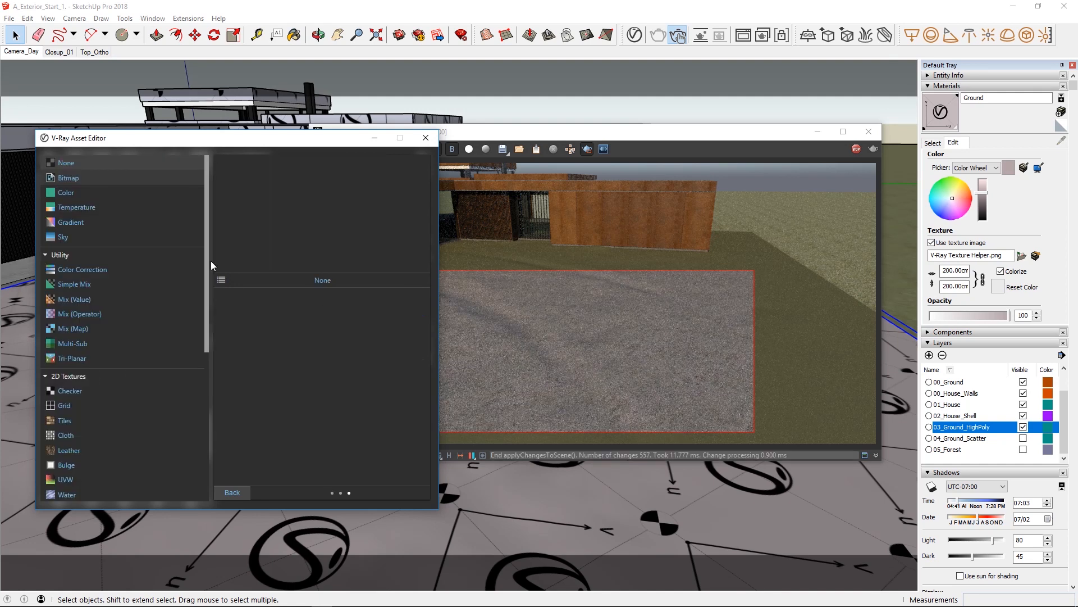
pyautogui.click(88, 181)
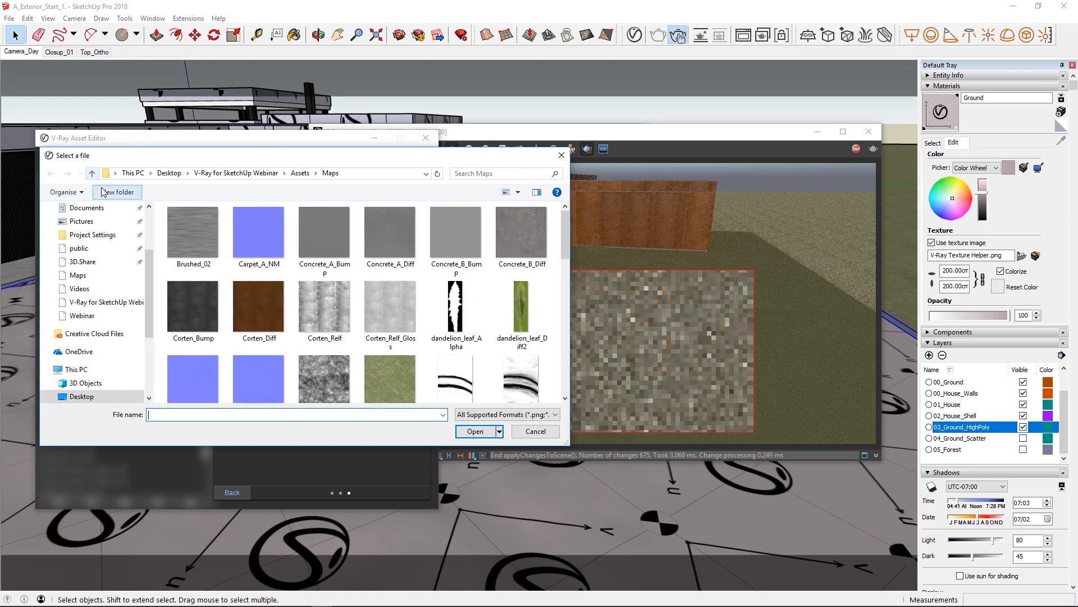
pyautogui.click(479, 374)
pyautogui.click(475, 431)
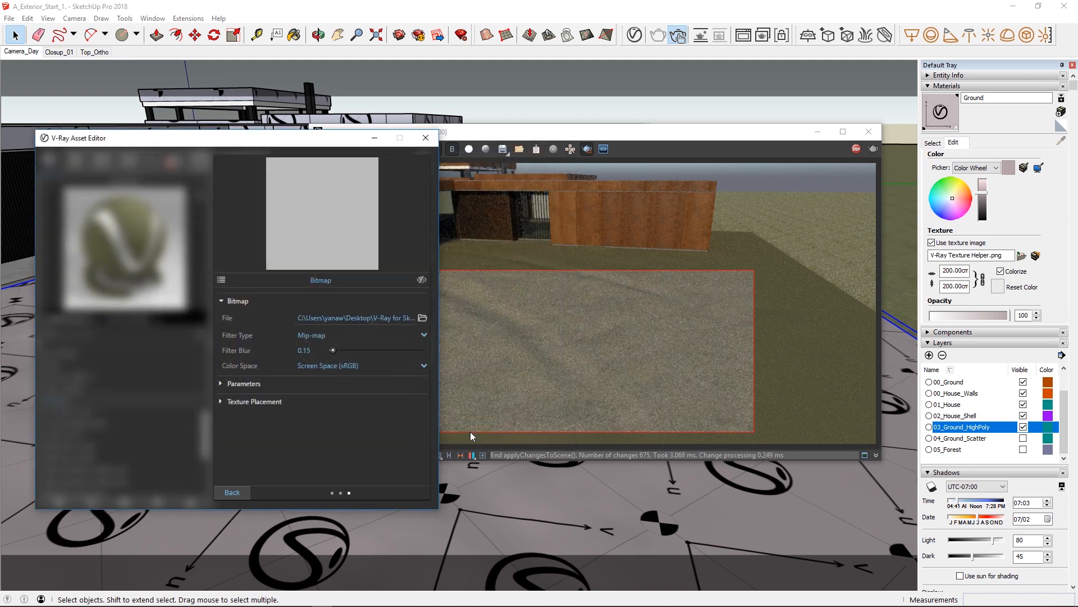
pyautogui.click(231, 492)
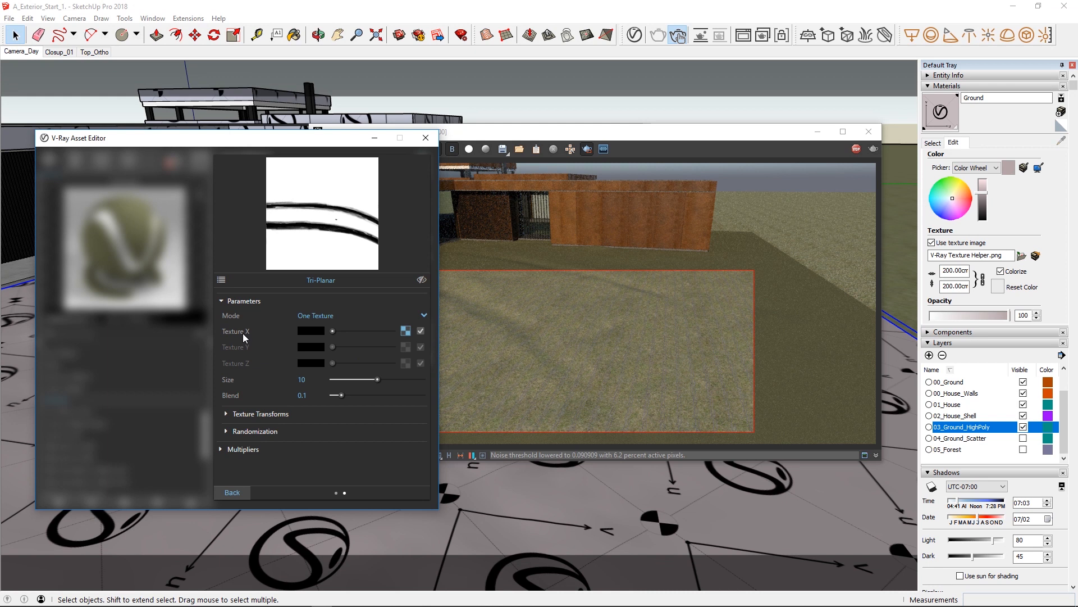
# Set the Tri-Planar texture's Size to 950.
pyautogui.click(302, 380)
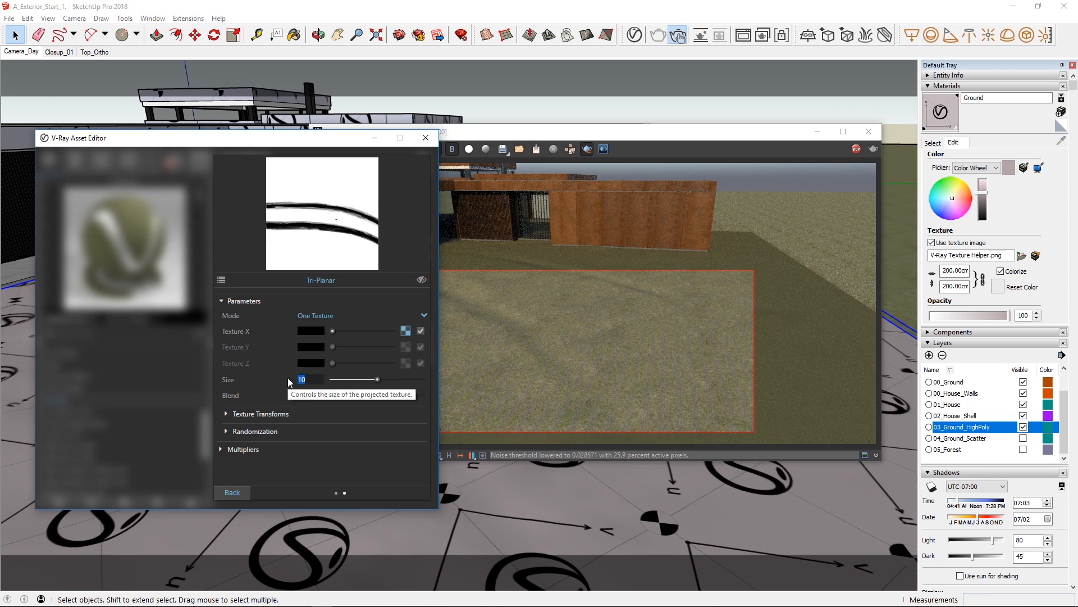
pyautogui.write('95')
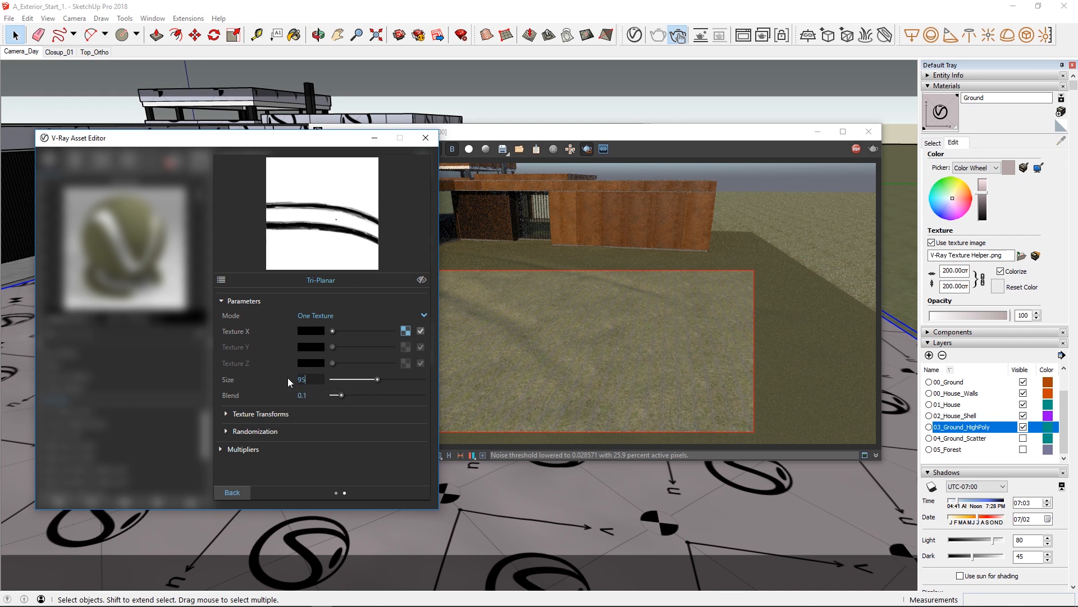
pyautogui.write('0')
pyautogui.press('Return')
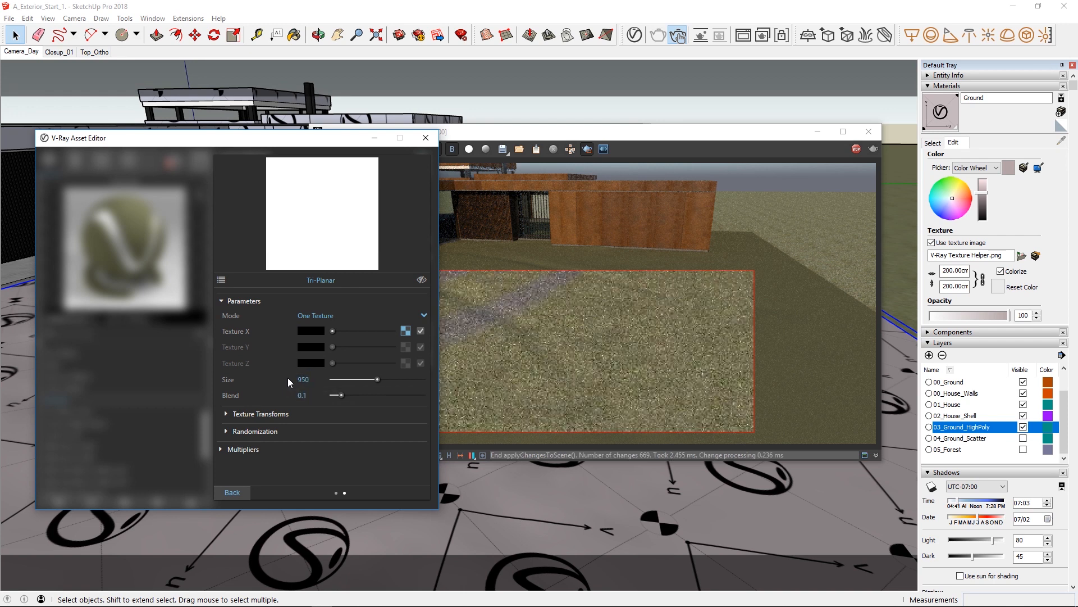
# Redraw the render region to cover the ground up to the house, and move the frame buffer clear of the Asset Editor.
pyautogui.moveTo(732, 238)
pyautogui.mouseDown()
pyautogui.moveTo(358, 377)
pyautogui.moveTo(306, 418)
pyautogui.mouseUp()
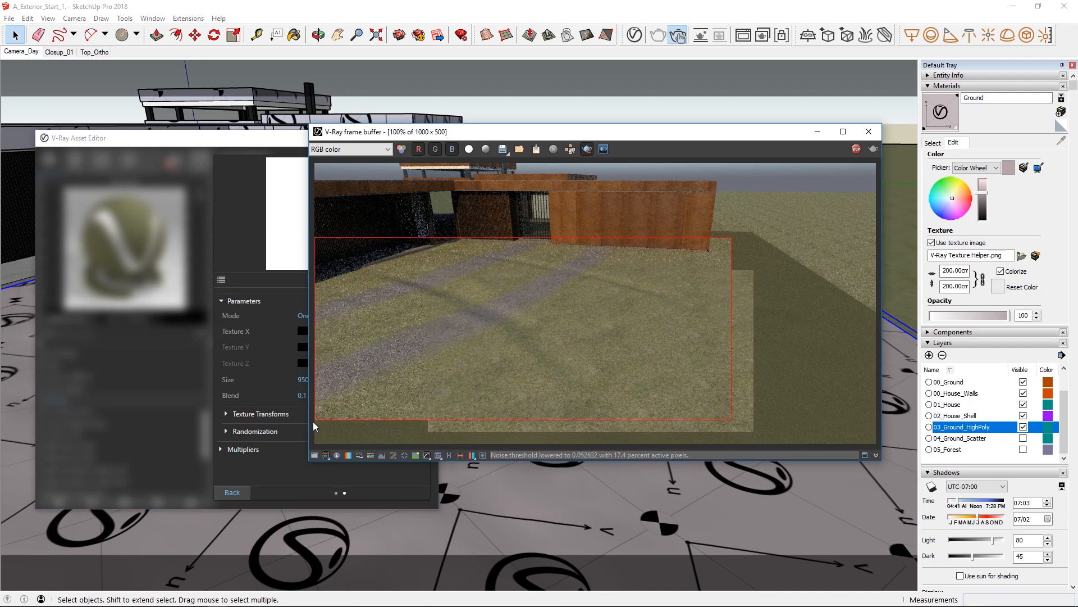
pyautogui.click(236, 471)
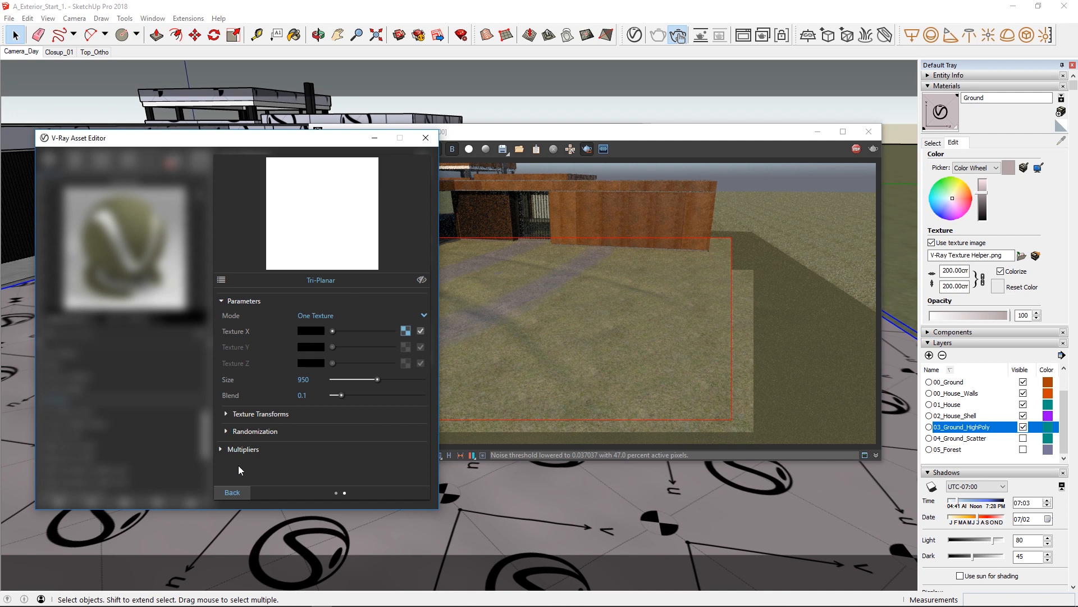
pyautogui.moveTo(524, 132); pyautogui.dragTo(666, 136)
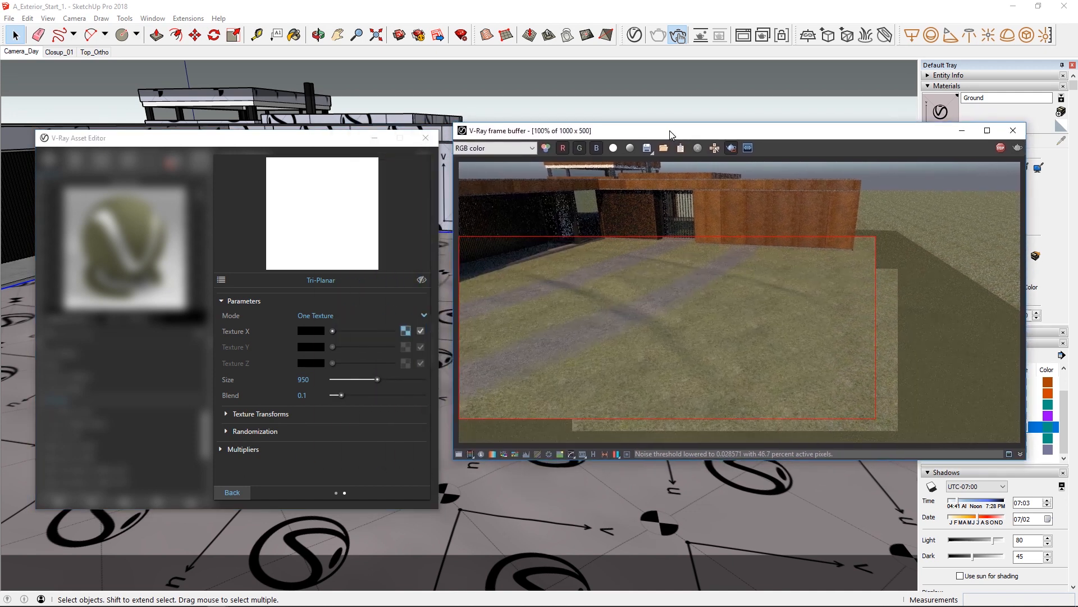
# Set the texture placement rotation of the density mask bitmap in the Tri-Planar's Texture X to -65.
pyautogui.click(405, 331)
pyautogui.click(245, 402)
pyautogui.scroll(-2, 252, 408)
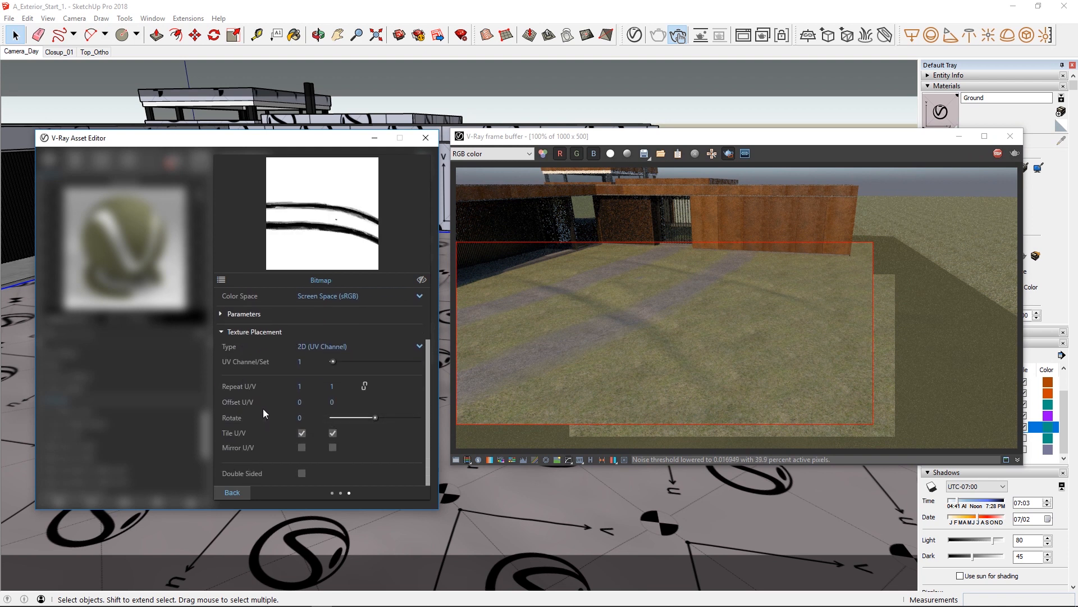
pyautogui.click(298, 416)
pyautogui.write('-65')
pyautogui.press('Return')
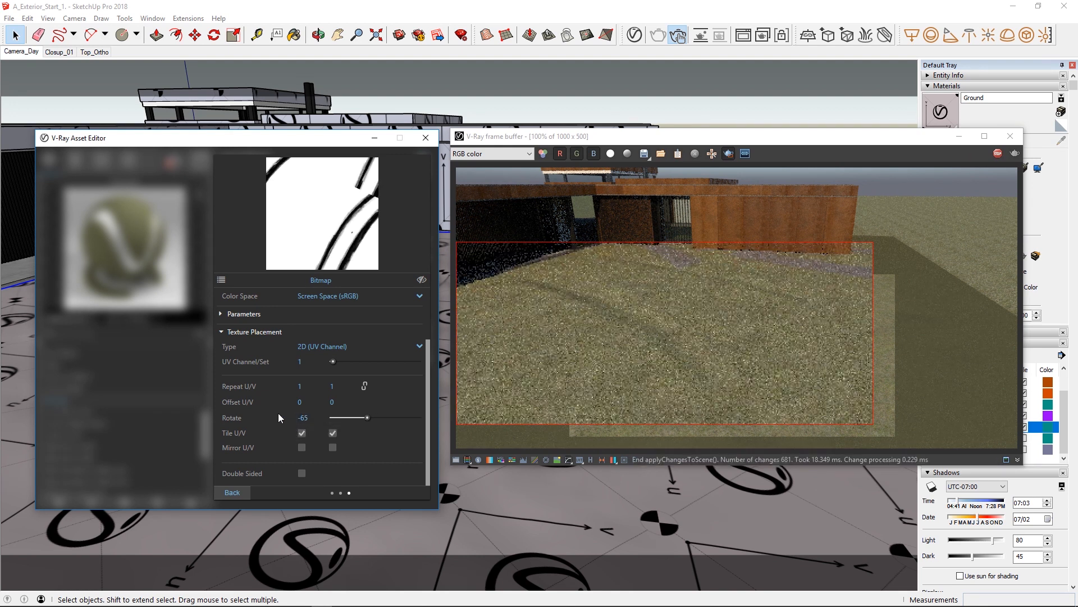
pyautogui.click(239, 496)
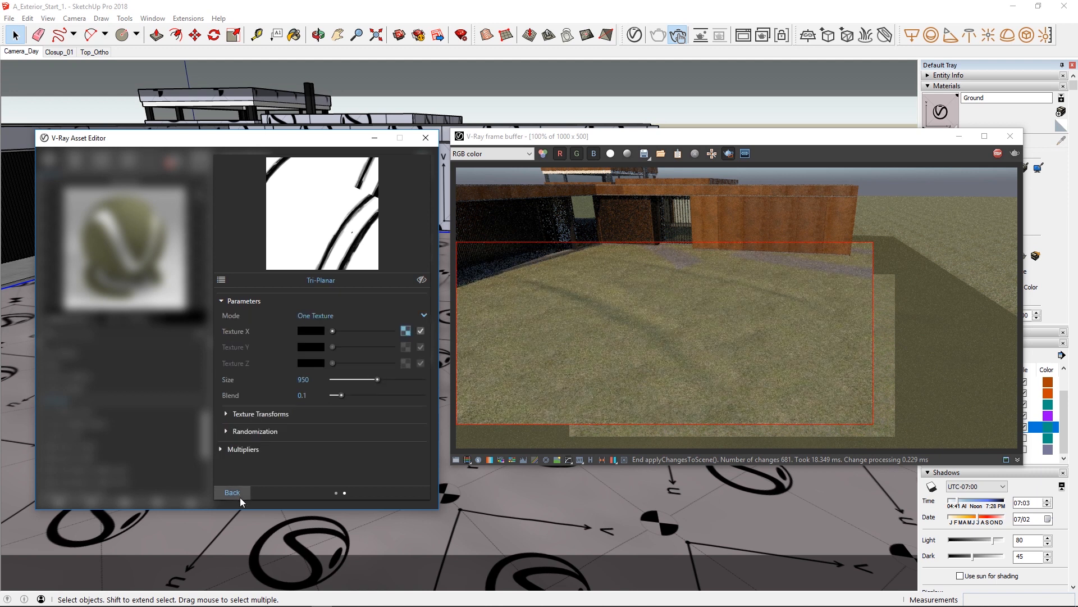
# Offset the Tri-Planar texture by -180 in X and 420 in Y, and return to the Ground material's main settings.
pyautogui.click(259, 415)
pyautogui.click(298, 429)
pyautogui.write('-')
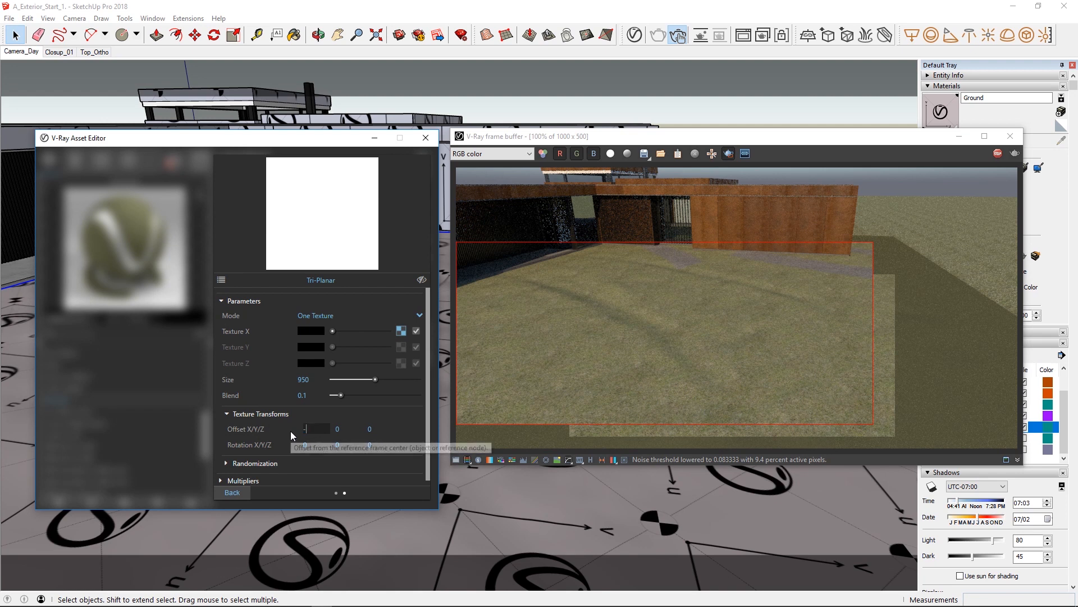
pyautogui.write('180')
pyautogui.press('Return')
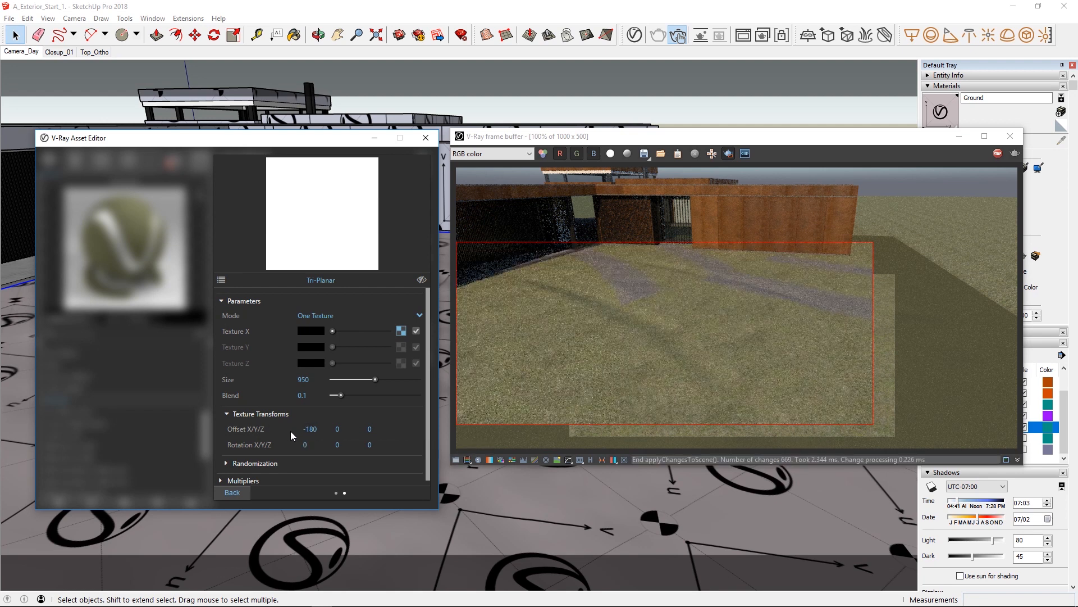
pyautogui.click(337, 429)
pyautogui.write('420')
pyautogui.press('Return')
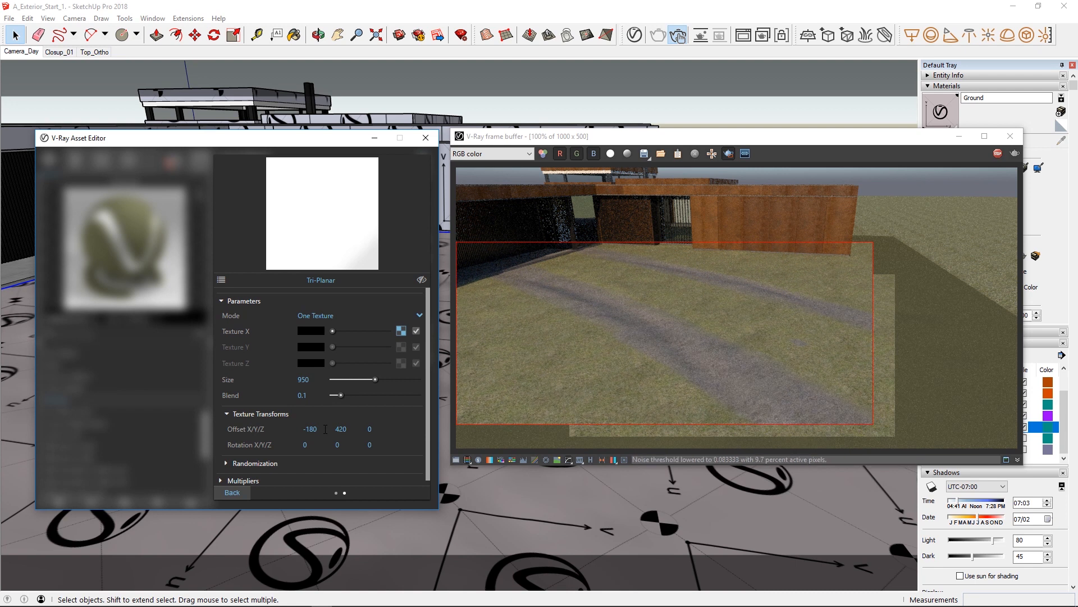
pyautogui.click(232, 493)
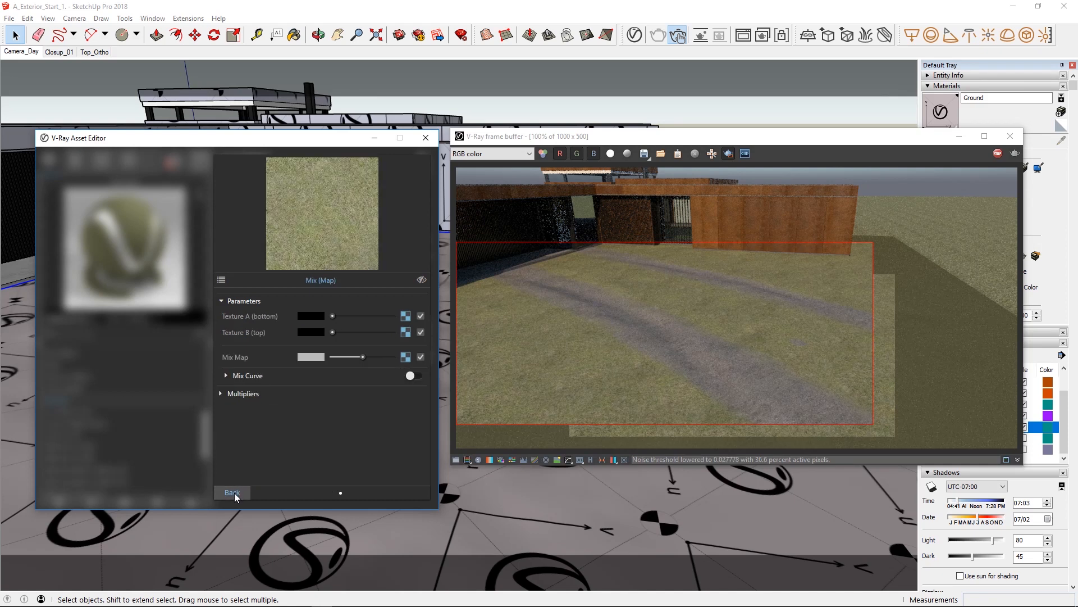
pyautogui.click(234, 493)
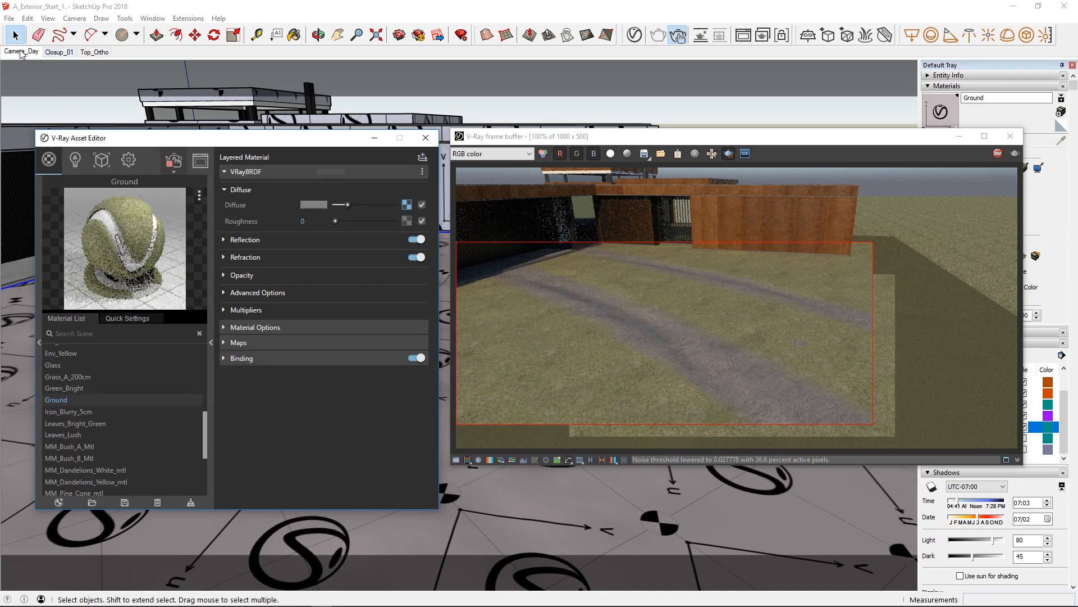
# Restore the Camera_Day scene view and move the frame buffer away from the Default Tray.
pyautogui.click(20, 51)
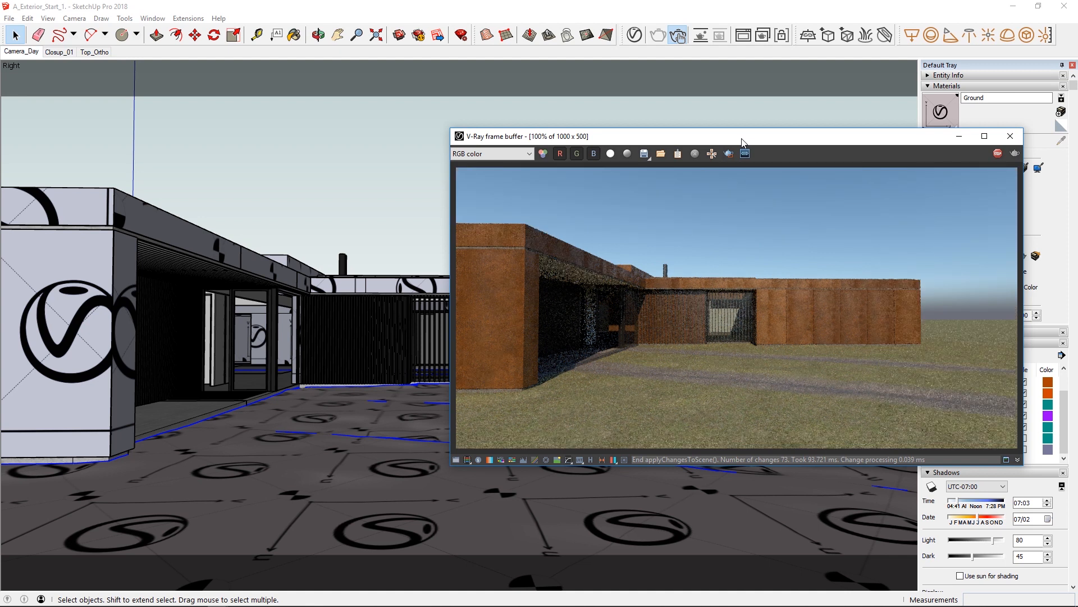
pyautogui.moveTo(741, 140); pyautogui.dragTo(505, 140)
pyautogui.click(854, 246)
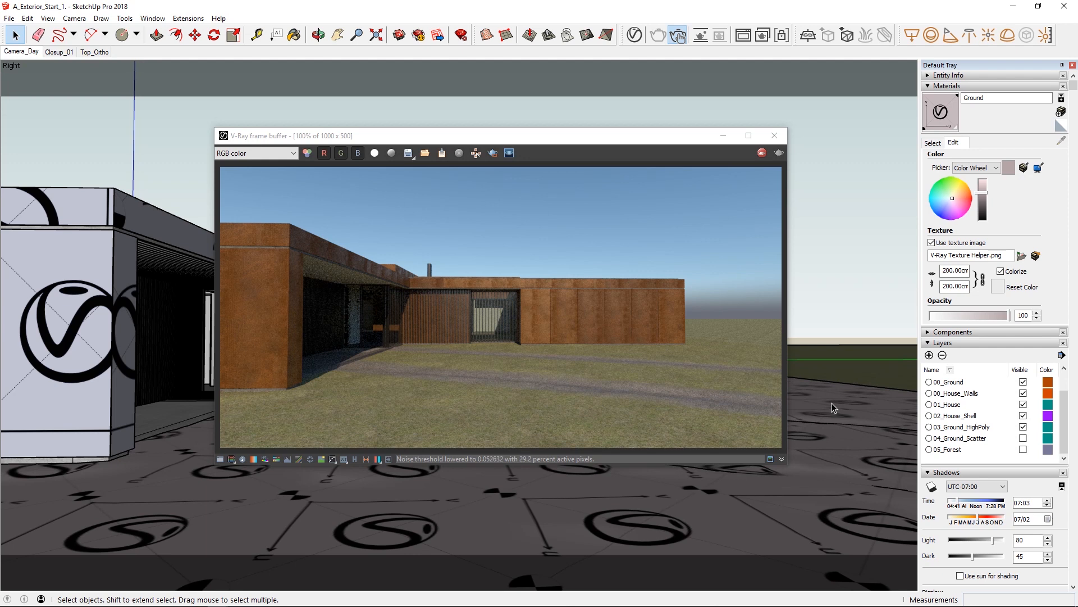
# Add V-Ray Fur to the ground, and draw a render region on the grass beside the near house corner.
pyautogui.click(831, 403)
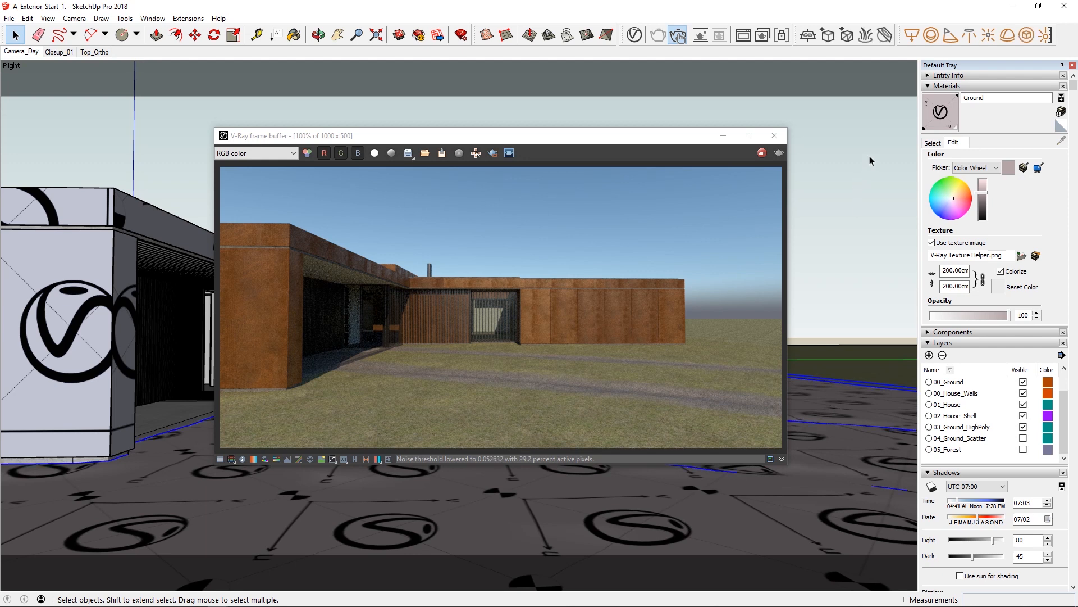
pyautogui.click(866, 37)
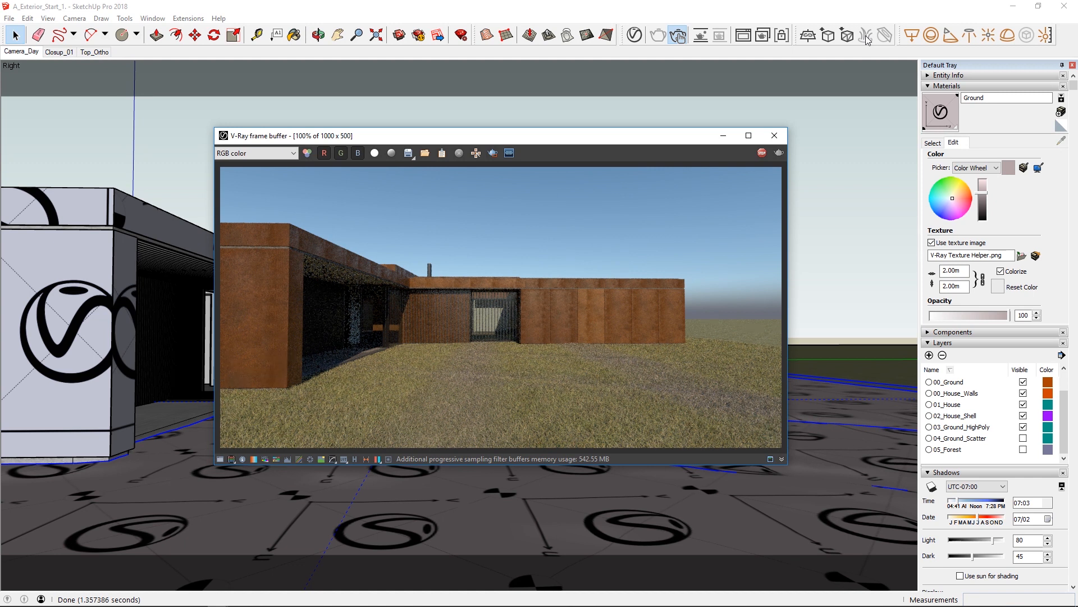
pyautogui.click(493, 152)
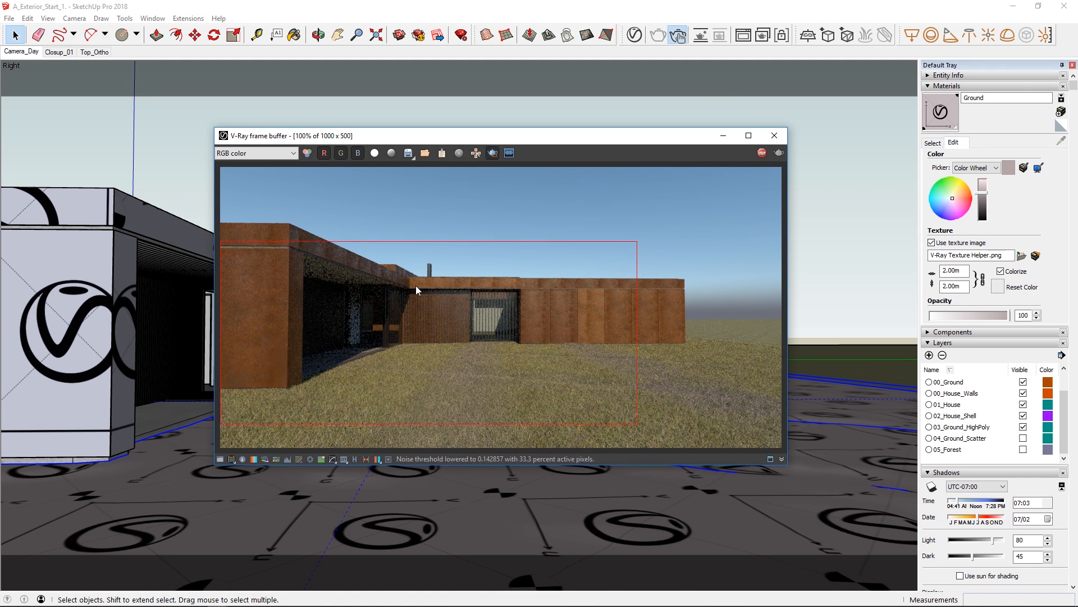
pyautogui.moveTo(386, 362); pyautogui.dragTo(209, 419)
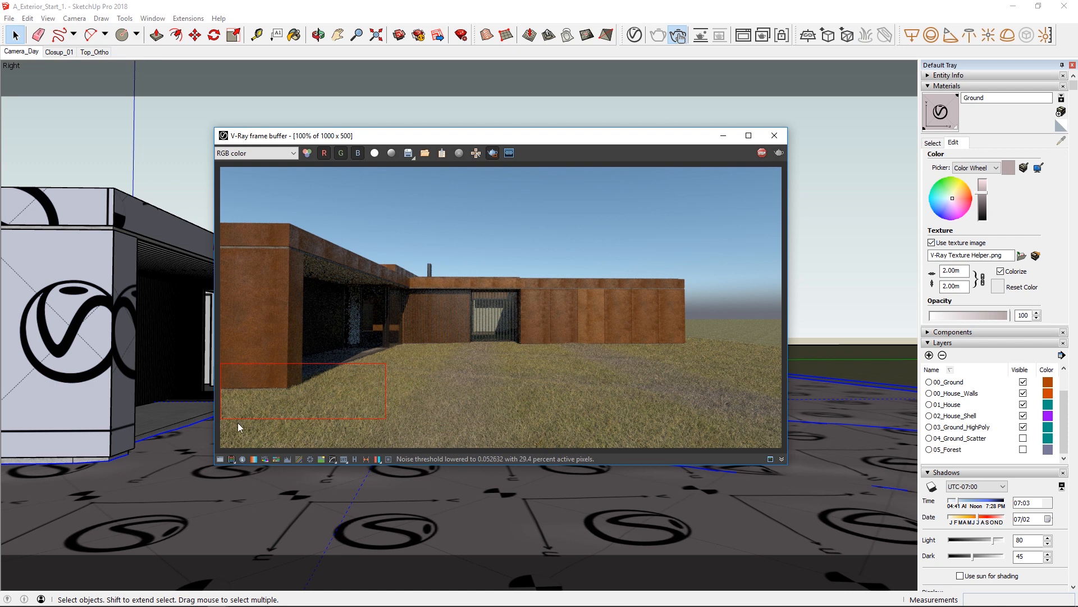
pyautogui.scroll(1, 238, 427)
pyautogui.moveTo(416, 140); pyautogui.dragTo(638, 139)
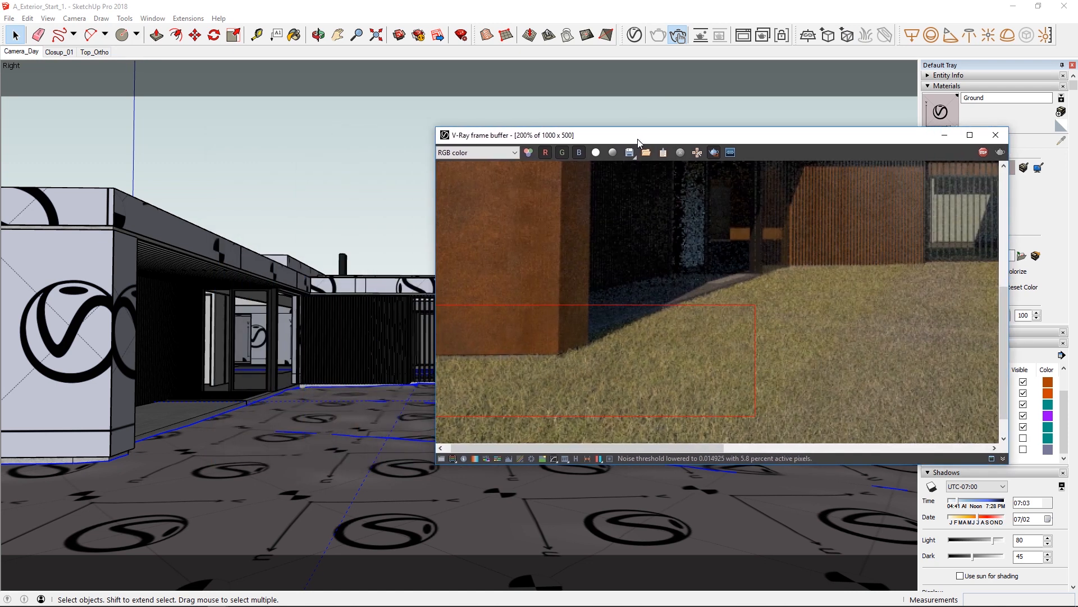
# Open the V-Ray Fur settings among the scene's geometry assets and set the fur length to 10.
pyautogui.click(634, 35)
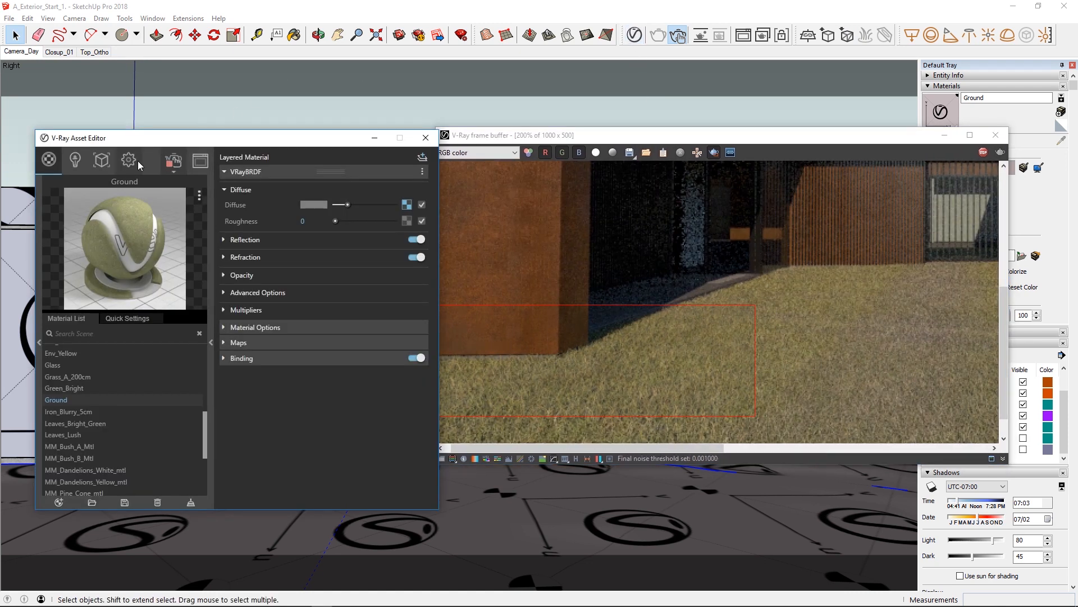
pyautogui.click(103, 161)
pyautogui.write('10')
pyautogui.press('Return')
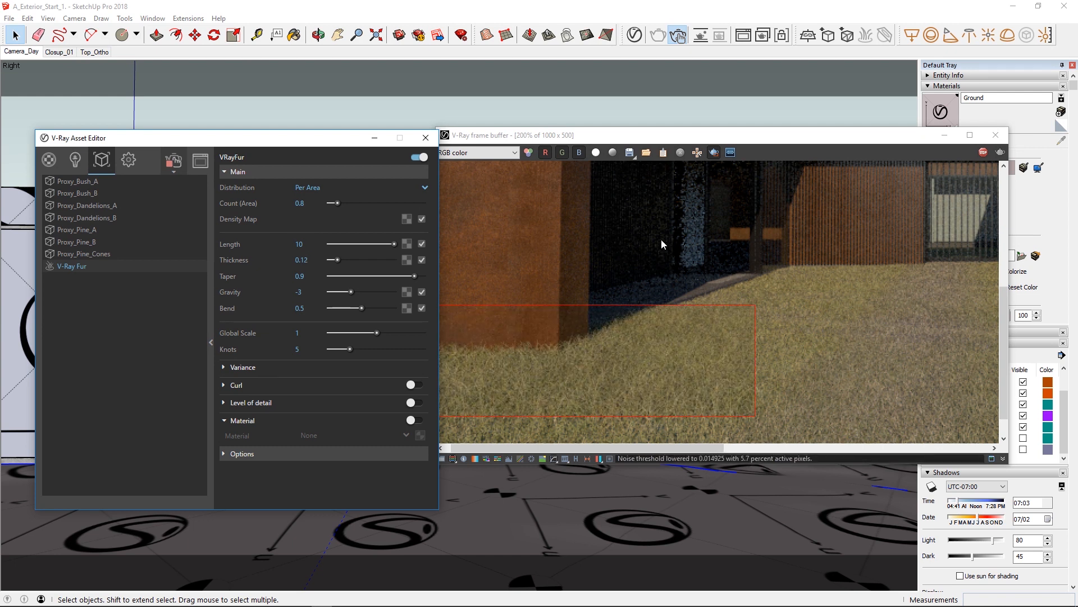
# Redraw the render region over the lawn in front of the rear facade and set the fur length to 8.
pyautogui.moveTo(603, 228); pyautogui.dragTo(996, 375)
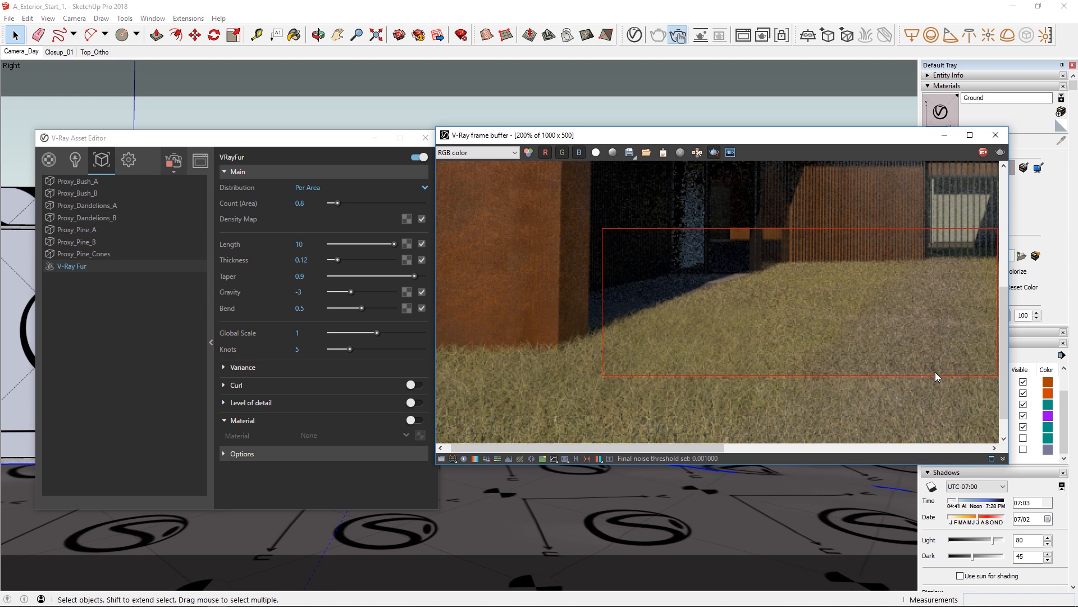
pyautogui.doubleClick(299, 243)
pyautogui.write('8')
pyautogui.press('Return')
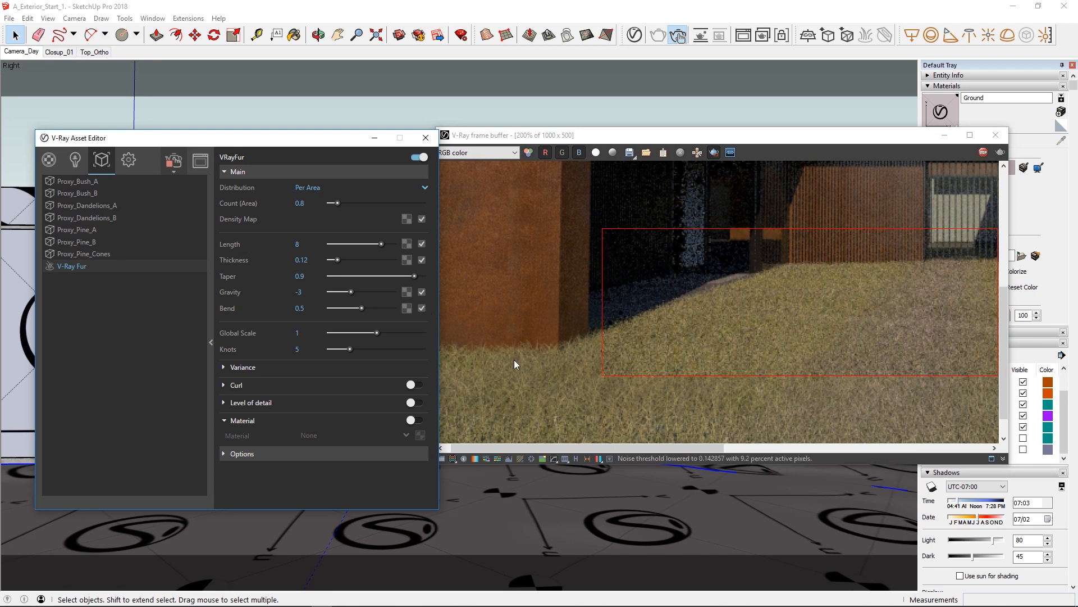
# Try a fur thickness of 0.5 with the render region on the foreground grass, and extend the region up to the house corner.
pyautogui.moveTo(1003, 392); pyautogui.dragTo(1002, 409)
pyautogui.moveTo(615, 350)
pyautogui.mouseDown()
pyautogui.moveTo(500, 423)
pyautogui.moveTo(412, 459)
pyautogui.mouseUp()
pyautogui.click(309, 260)
pyautogui.moveTo(311, 260); pyautogui.dragTo(306, 259)
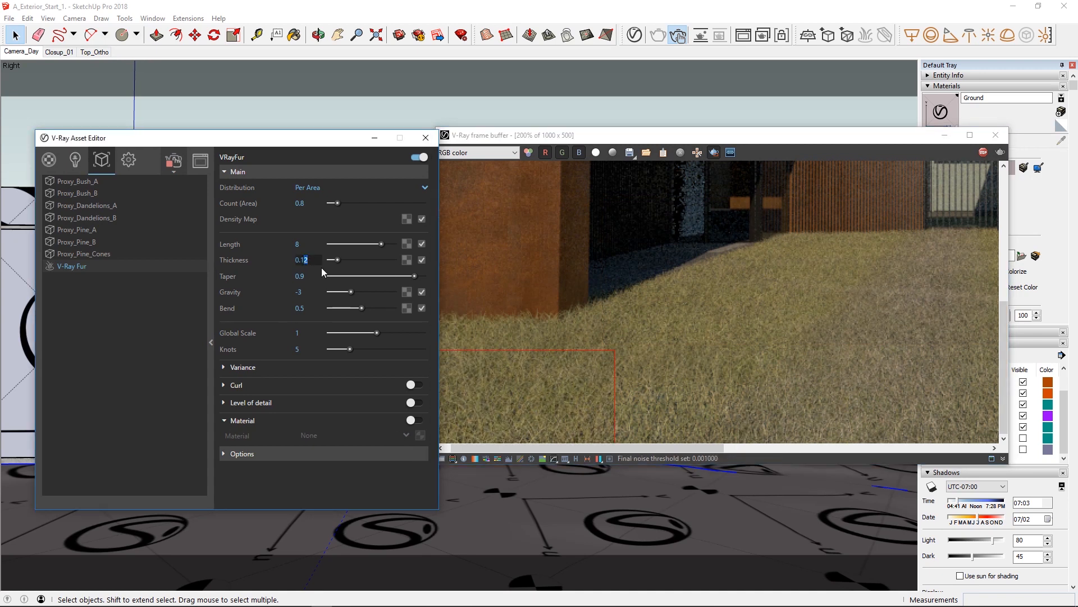
pyautogui.write('5')
pyautogui.press('Return')
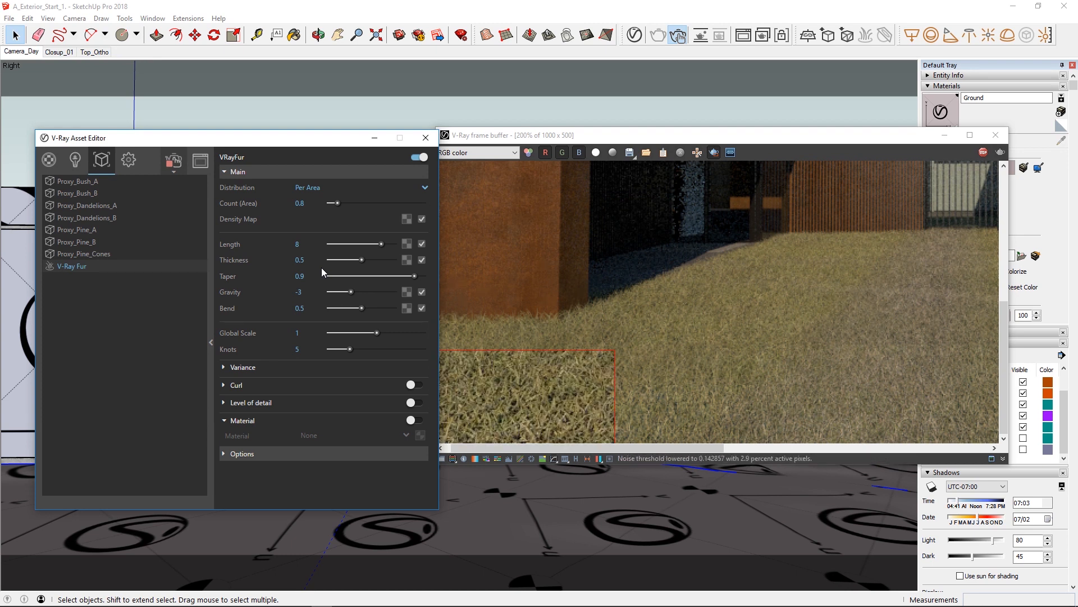
pyautogui.moveTo(633, 280); pyautogui.dragTo(415, 458)
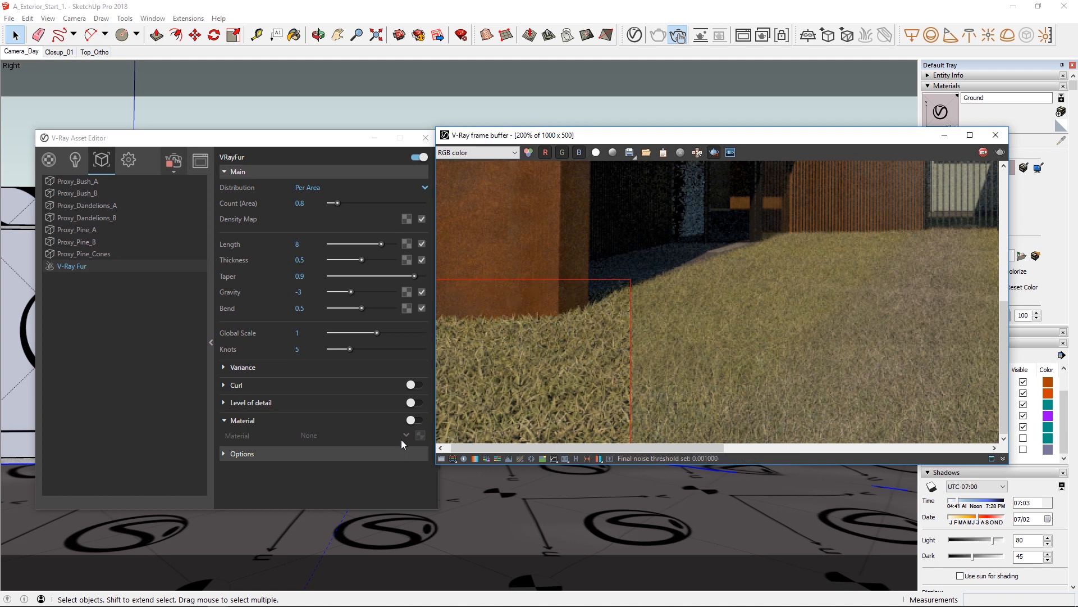
# Set the fur thickness back to 0.12.
pyautogui.click(314, 260)
pyautogui.write('.12')
pyautogui.press('Return')
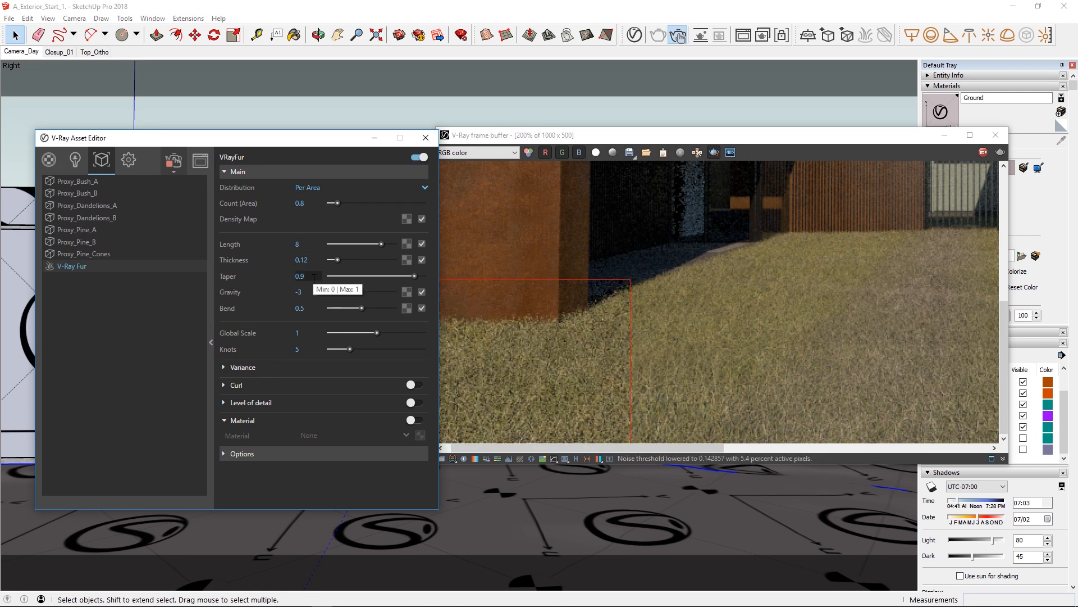
# Set the fur's variance to 0.5 for direction and 0.8 for length.
pyautogui.click(234, 369)
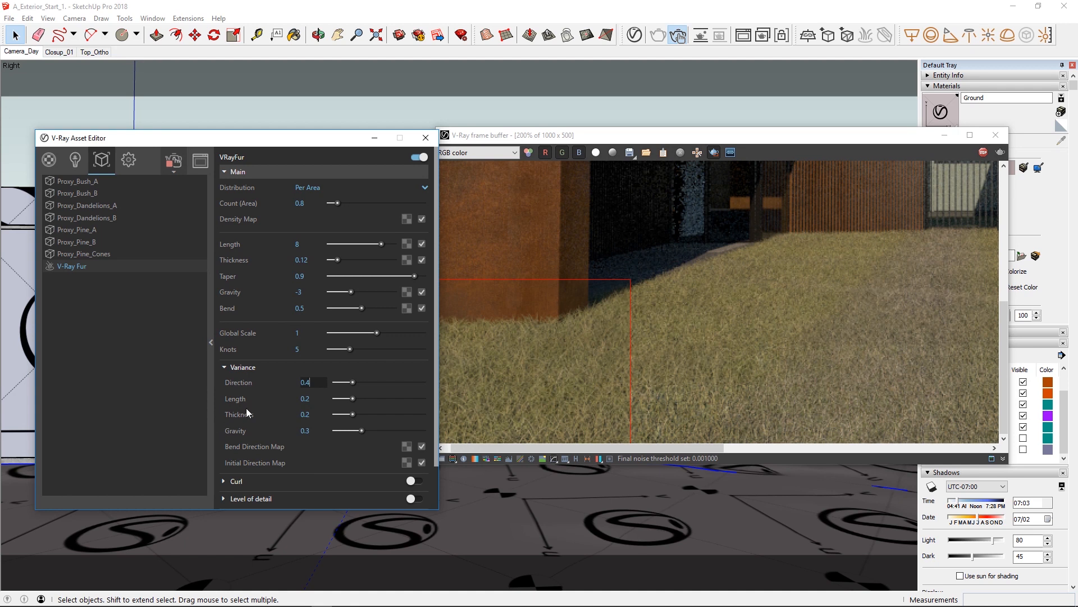
pyautogui.press('BackSpace')
pyautogui.write('5')
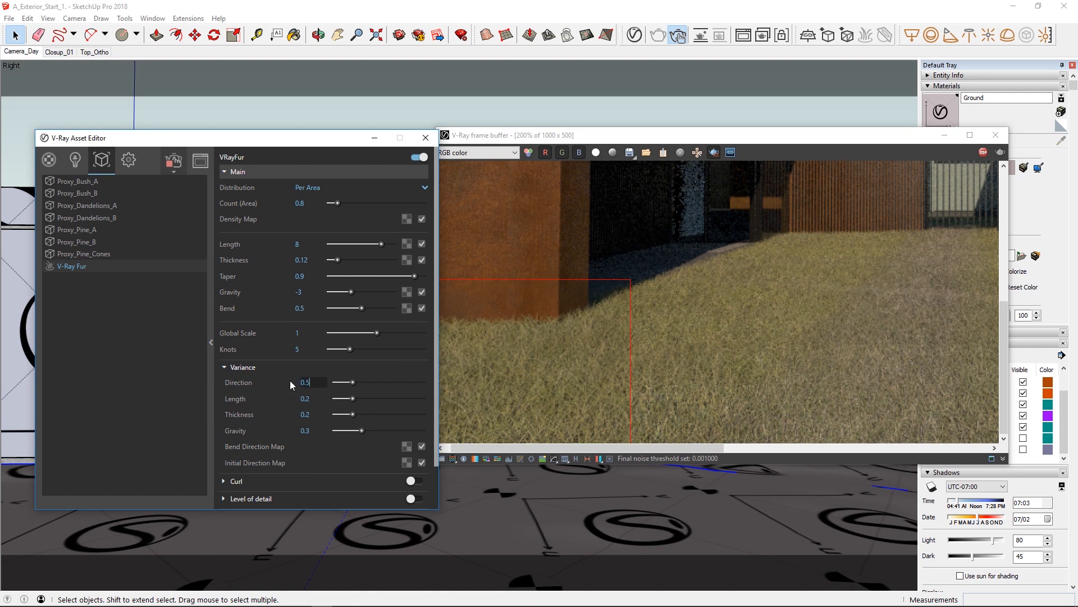
pyautogui.press('Return')
pyautogui.click(305, 398)
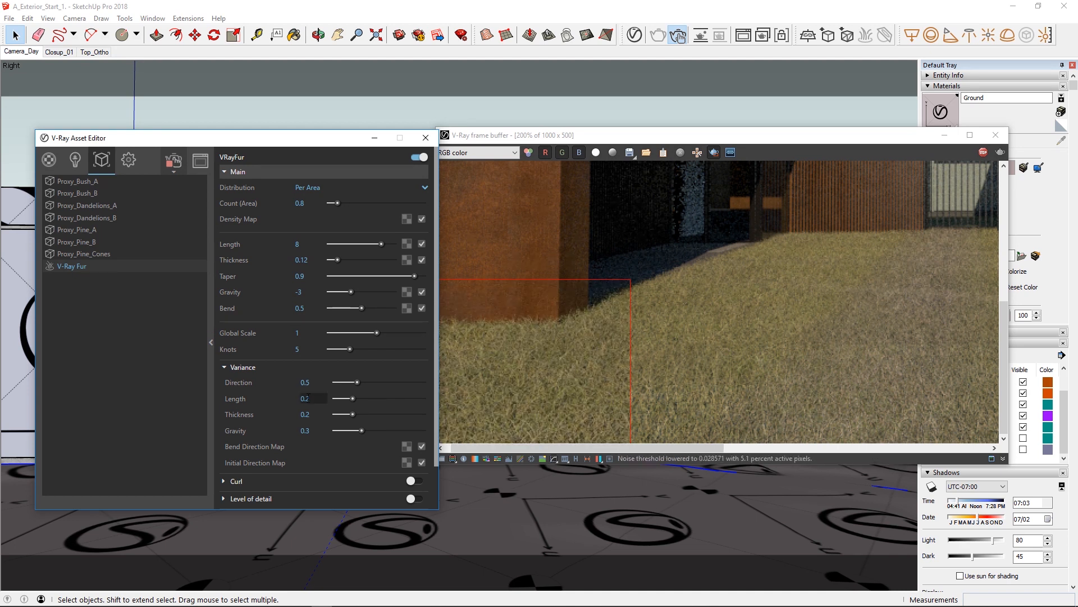
pyautogui.write('0.8')
pyautogui.press('Return')
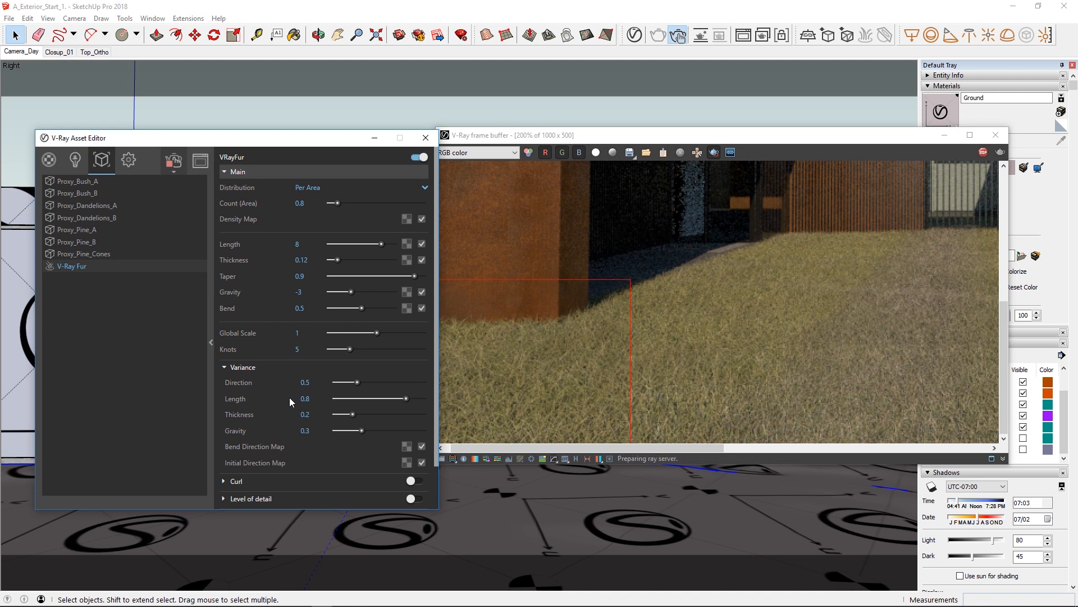
pyautogui.click(242, 367)
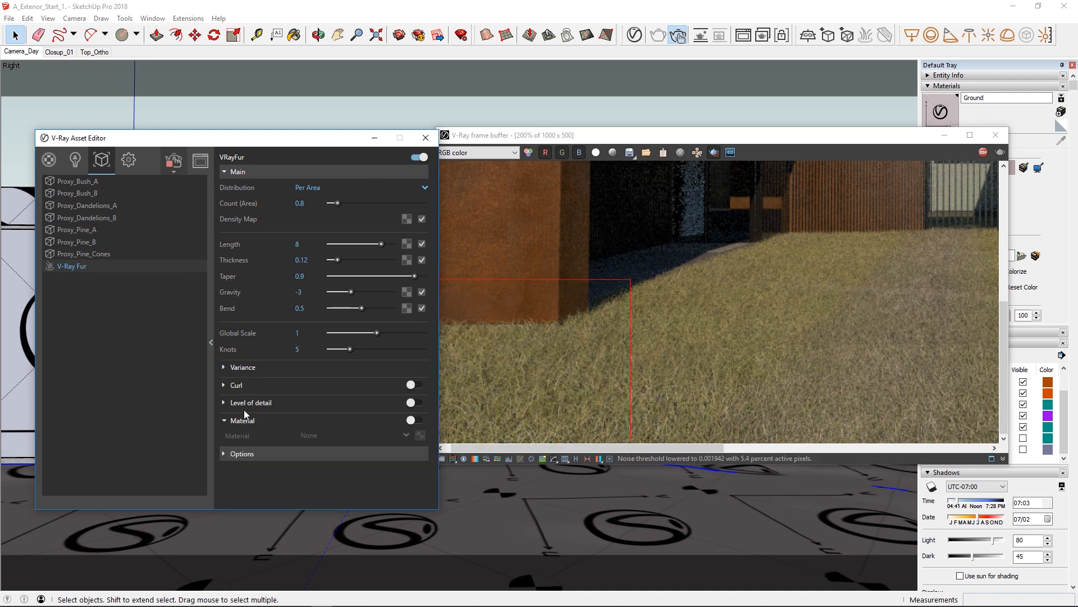
# Enable a separate material for the fur and look through the materials available in the scene.
pyautogui.click(421, 421)
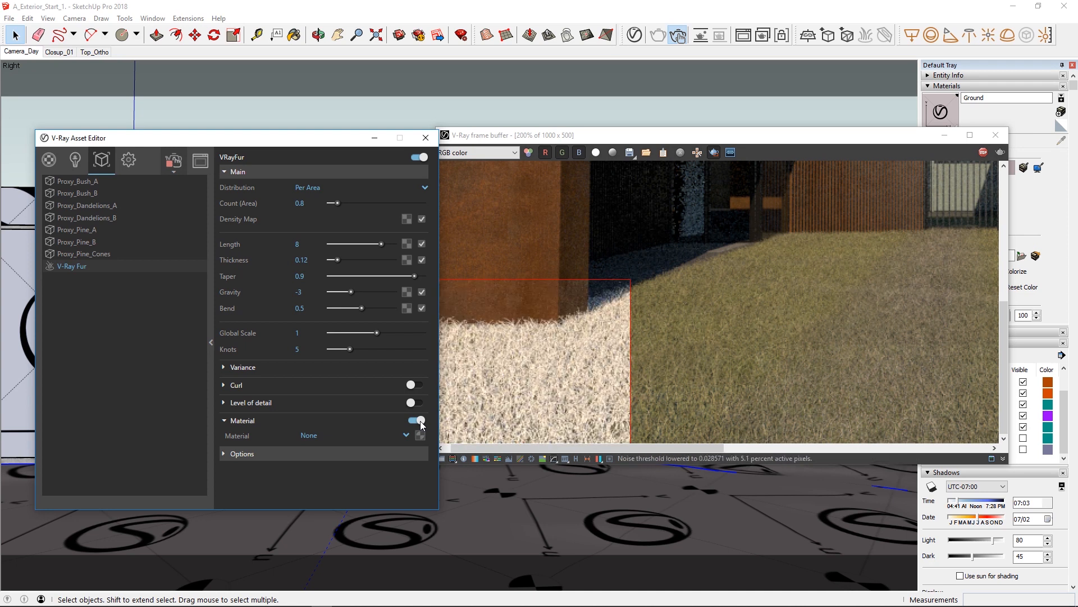
pyautogui.click(406, 435)
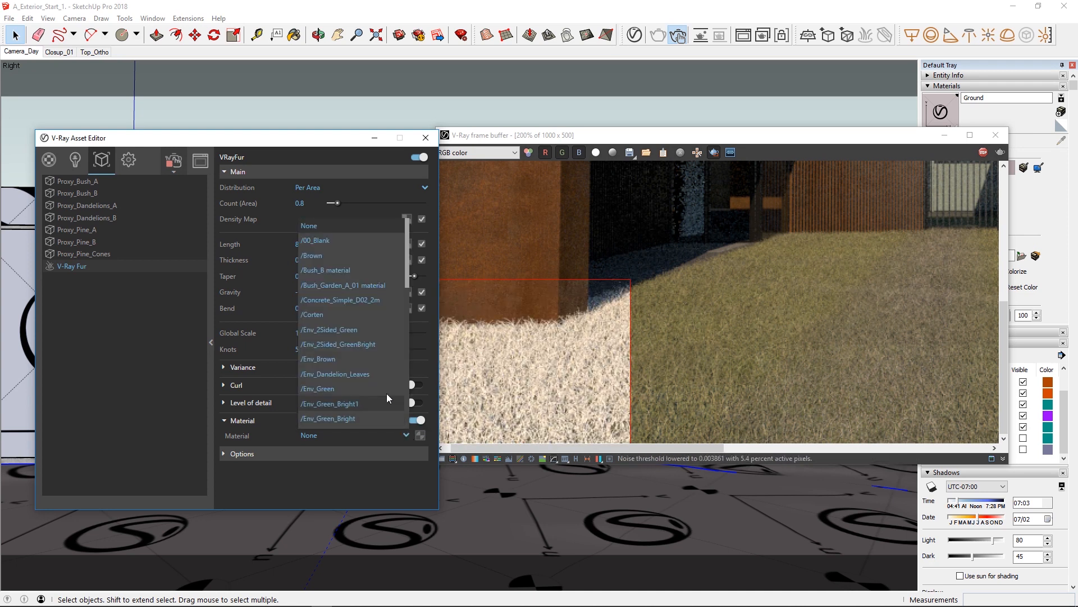
pyautogui.scroll(-2, 387, 391)
pyautogui.click(366, 484)
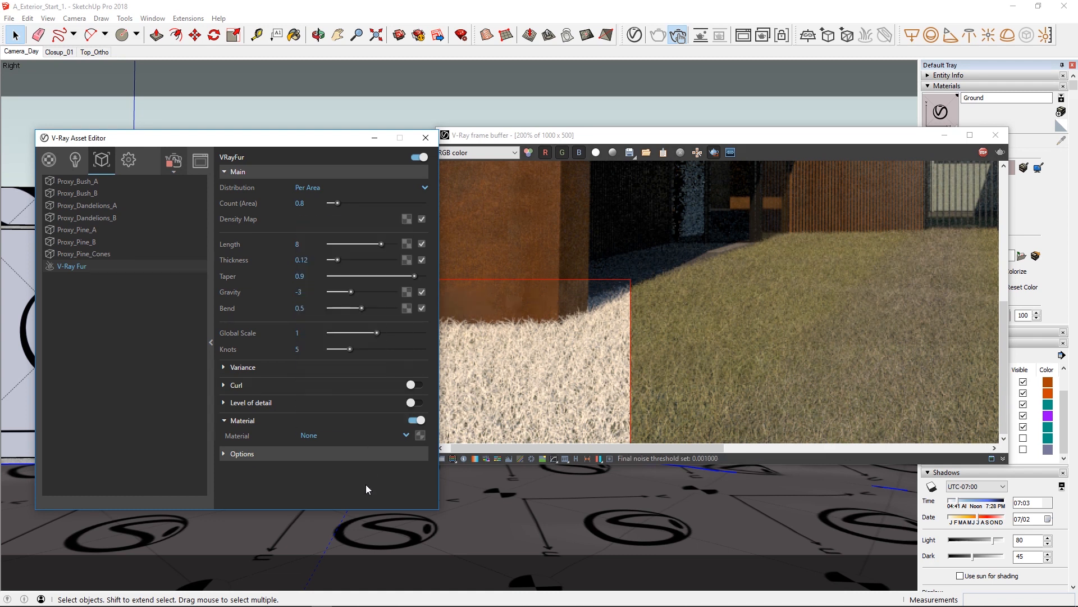
# Add Grass B 200cm from the Ground category of the material library to the scene's materials.
pyautogui.moveTo(220, 140); pyautogui.dragTo(554, 146)
pyautogui.click(382, 165)
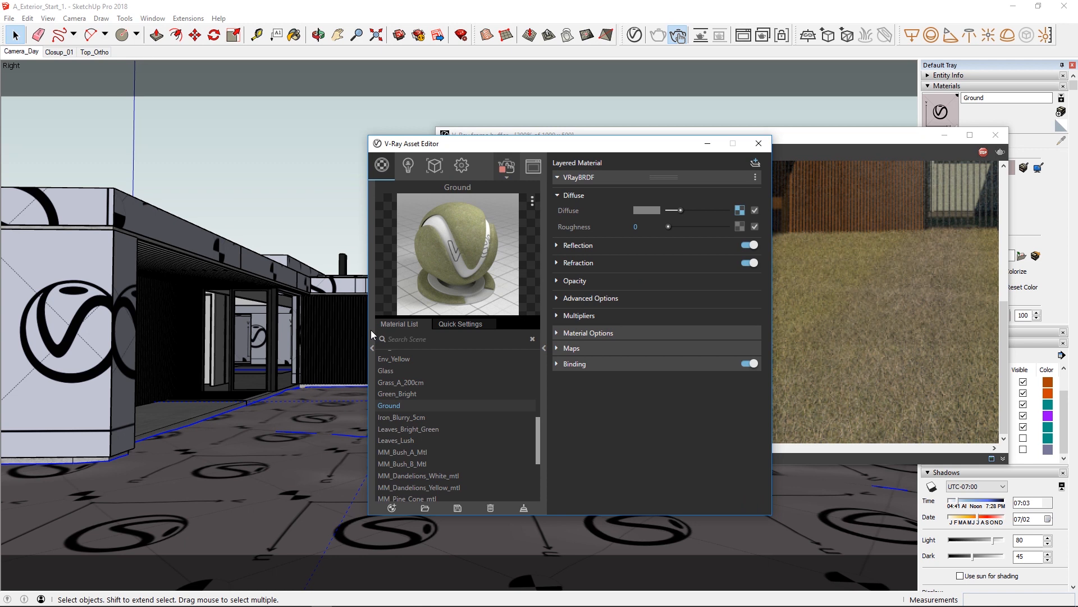
pyautogui.click(370, 330)
pyautogui.click(169, 301)
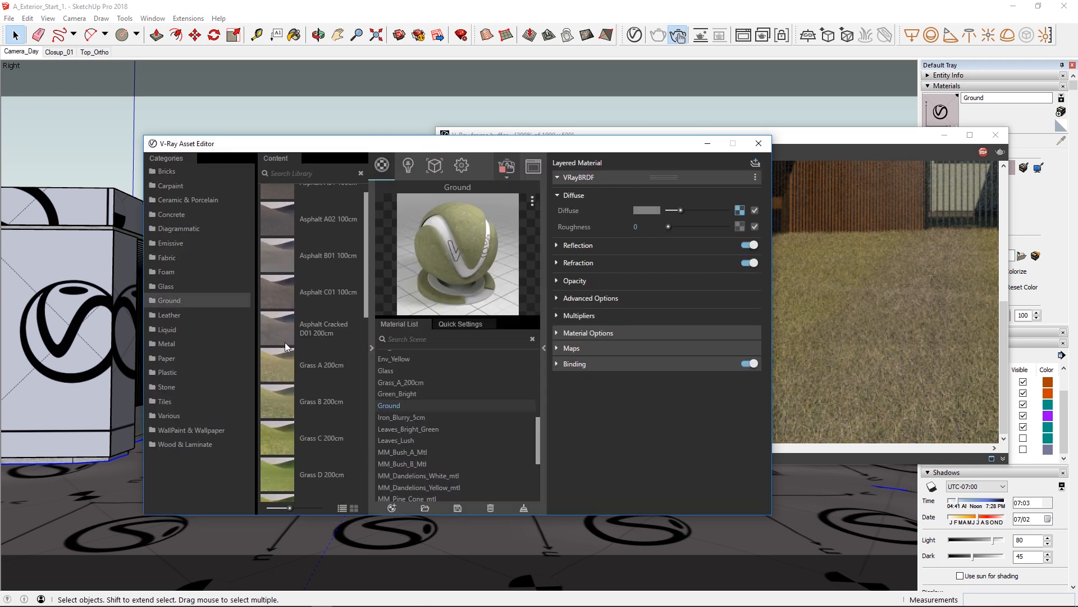
pyautogui.moveTo(284, 365); pyautogui.dragTo(423, 393)
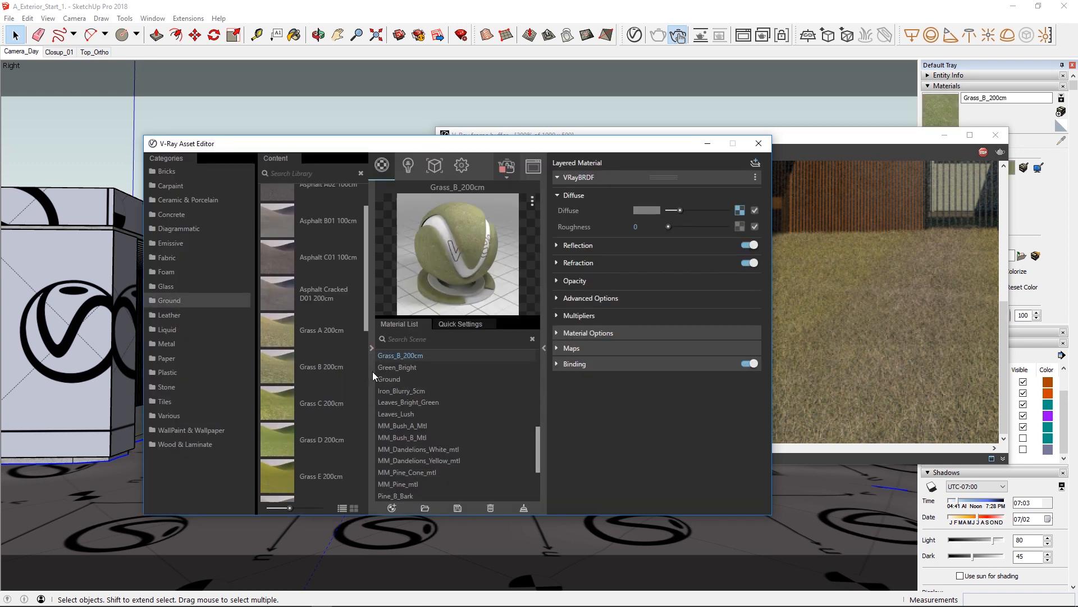
pyautogui.click(372, 348)
# Assign Grass_B_200cm as the fur material, and redraw the render region over the whole lawn in front of the house.
pyautogui.click(435, 168)
pyautogui.moveTo(486, 146); pyautogui.dragTo(145, 140)
pyautogui.click(398, 430)
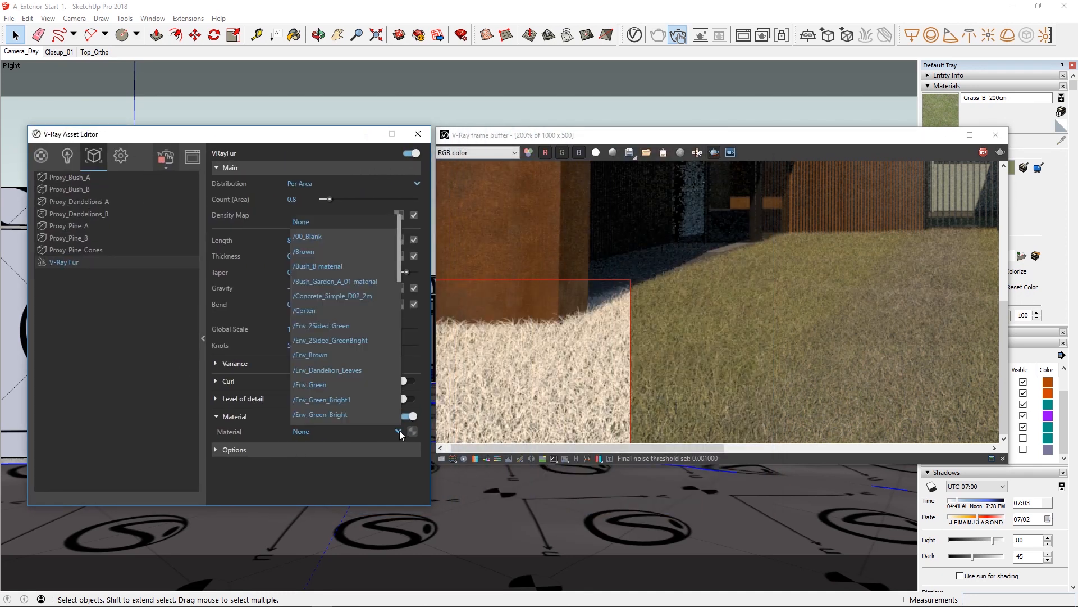
pyautogui.moveTo(401, 269); pyautogui.dragTo(396, 329)
pyautogui.click(314, 313)
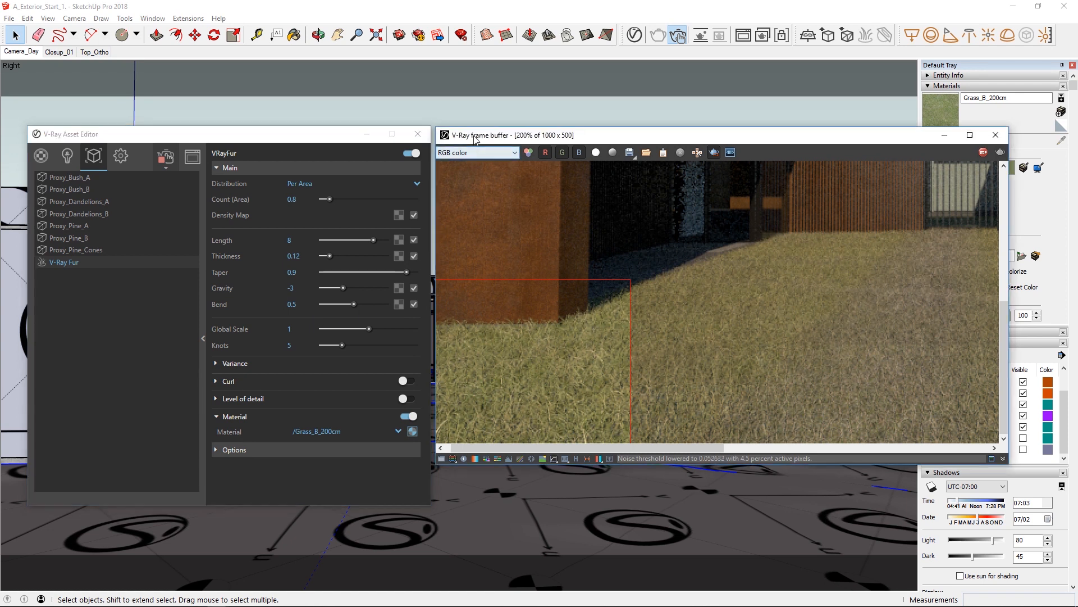
pyautogui.doubleClick(619, 329)
pyautogui.moveTo(561, 340); pyautogui.dragTo(1002, 447)
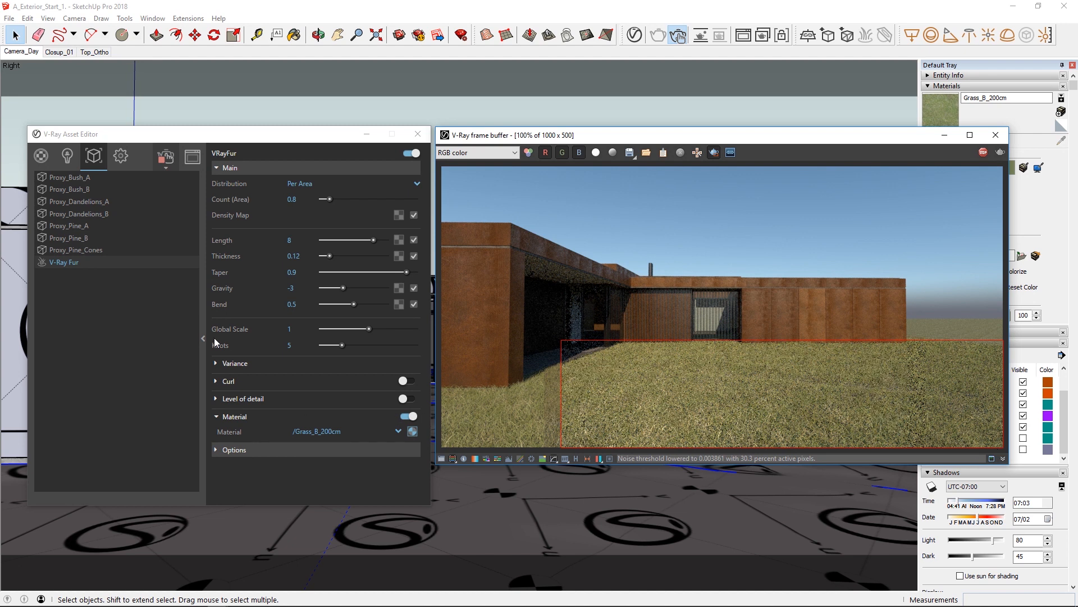
# Copy the Mix Map texture from the Ground material's diffuse Mix map and return to the material's main settings.
pyautogui.click(41, 155)
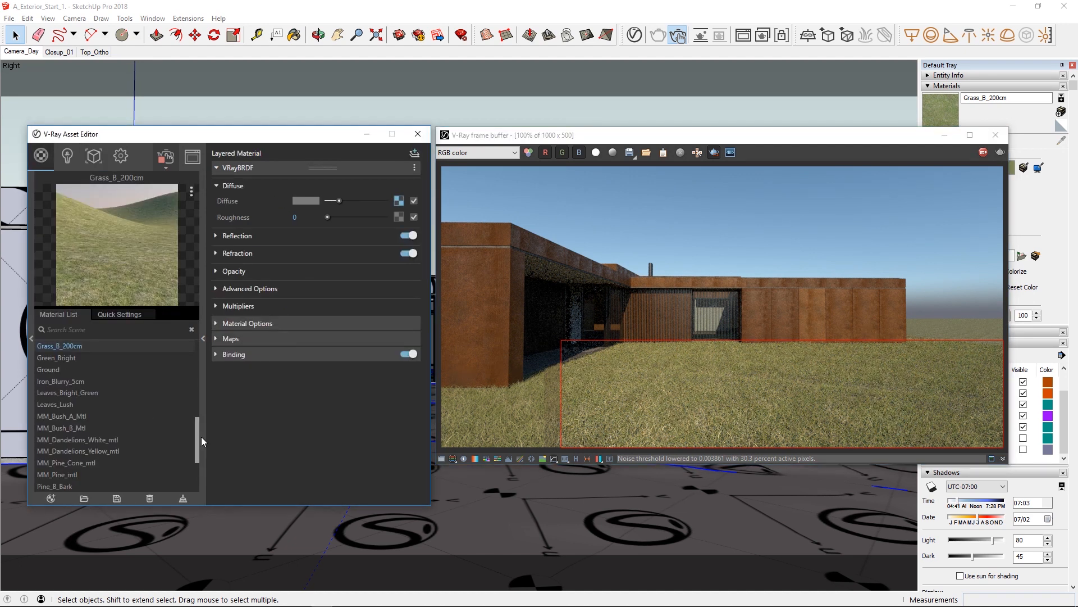
pyautogui.moveTo(197, 435); pyautogui.dragTo(197, 422)
pyautogui.click(49, 419)
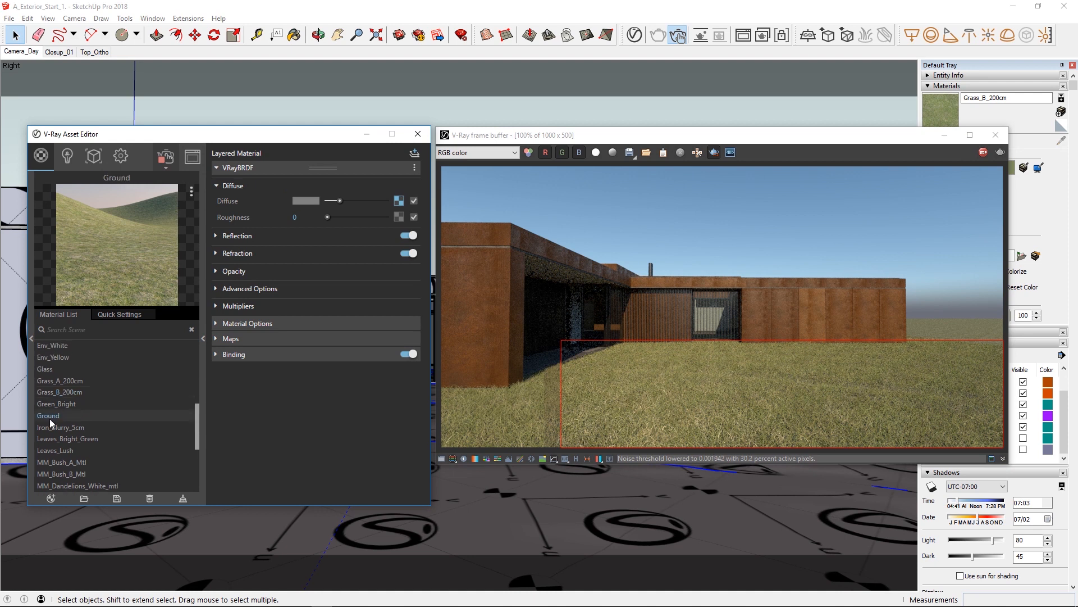
pyautogui.click(398, 201)
pyautogui.rightClick(397, 355)
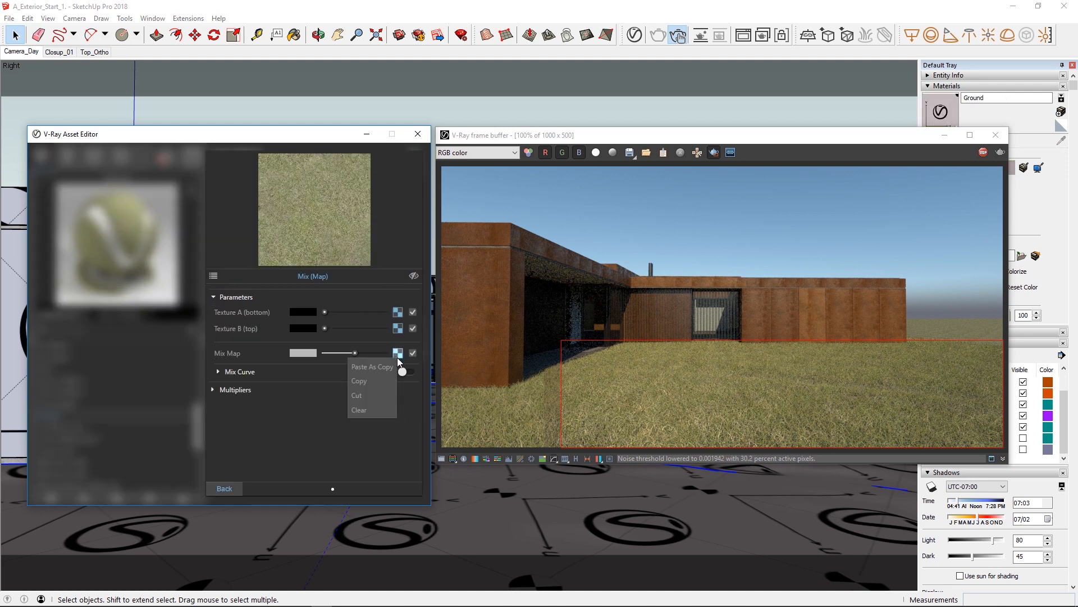
pyautogui.click(381, 382)
pyautogui.click(223, 488)
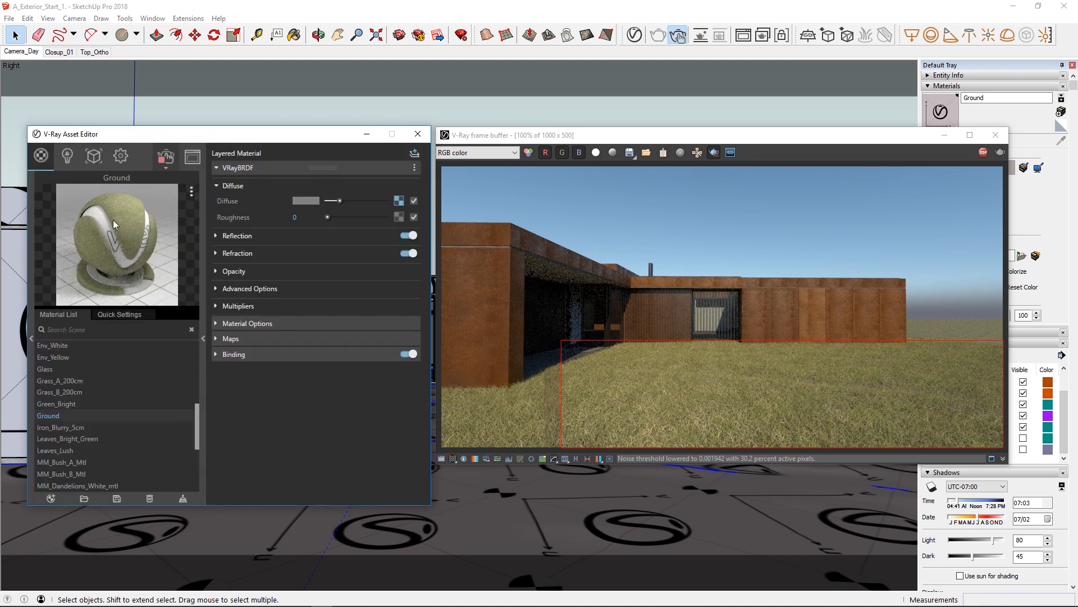
# Paste the copied mask texture into the V-Ray Fur's Density Map, and expand the fur's Level of detail settings.
pyautogui.click(93, 156)
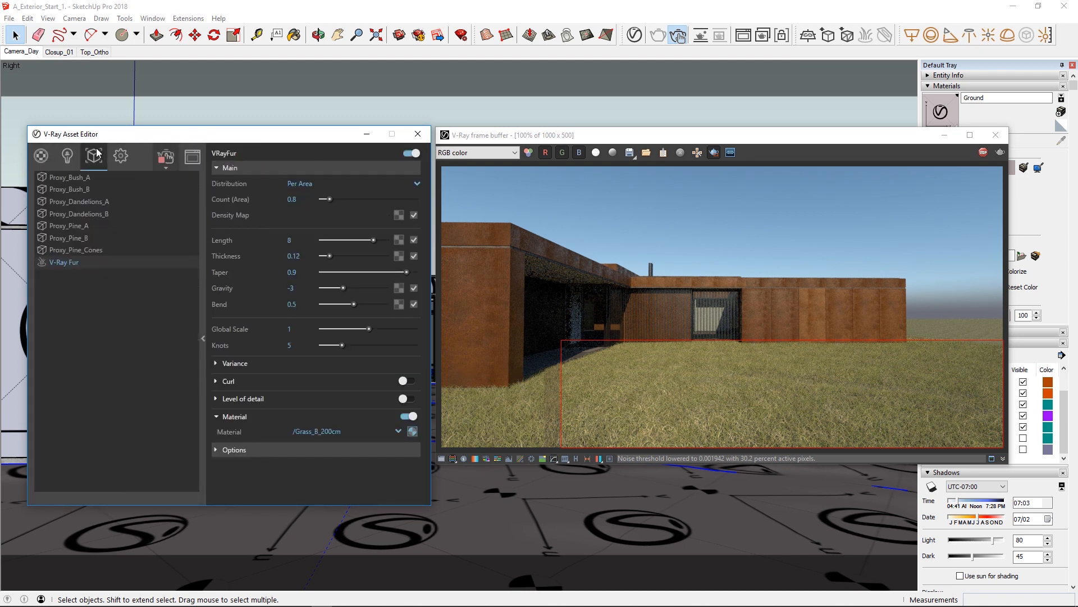
pyautogui.rightClick(400, 215)
pyautogui.click(391, 225)
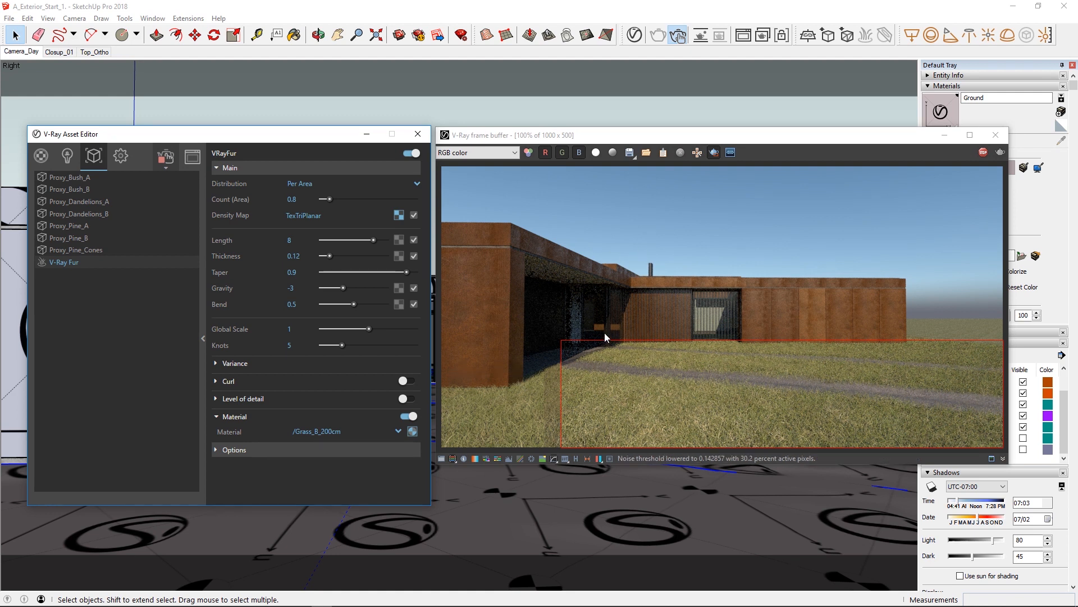
pyautogui.click(714, 153)
pyautogui.click(260, 400)
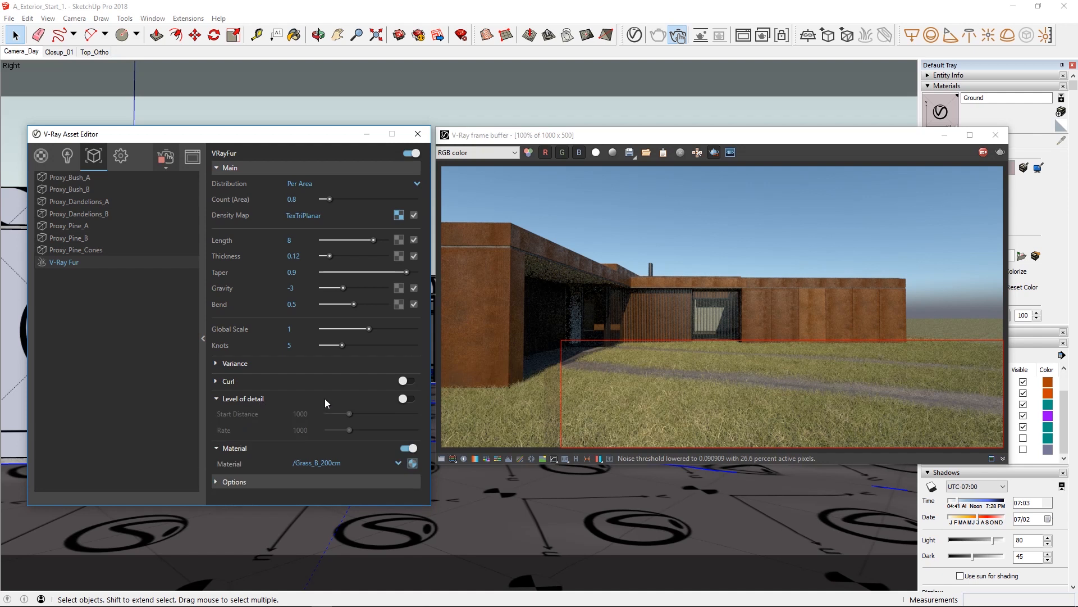
# Enable Level of detail for the V-Ray Fur and set its Start Distance to 30.
pyautogui.click(406, 399)
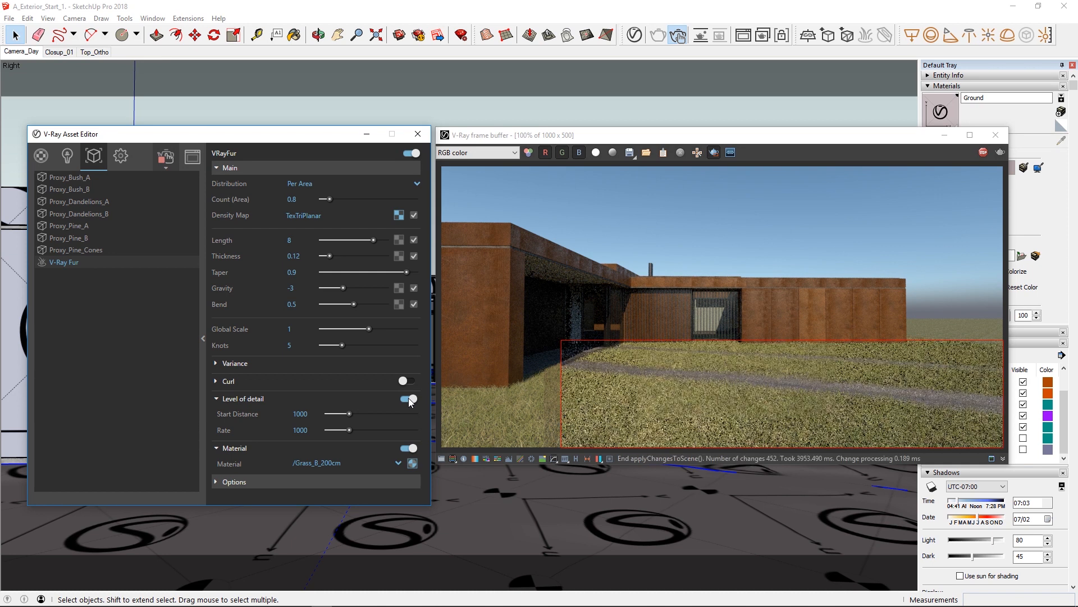
pyautogui.click(317, 415)
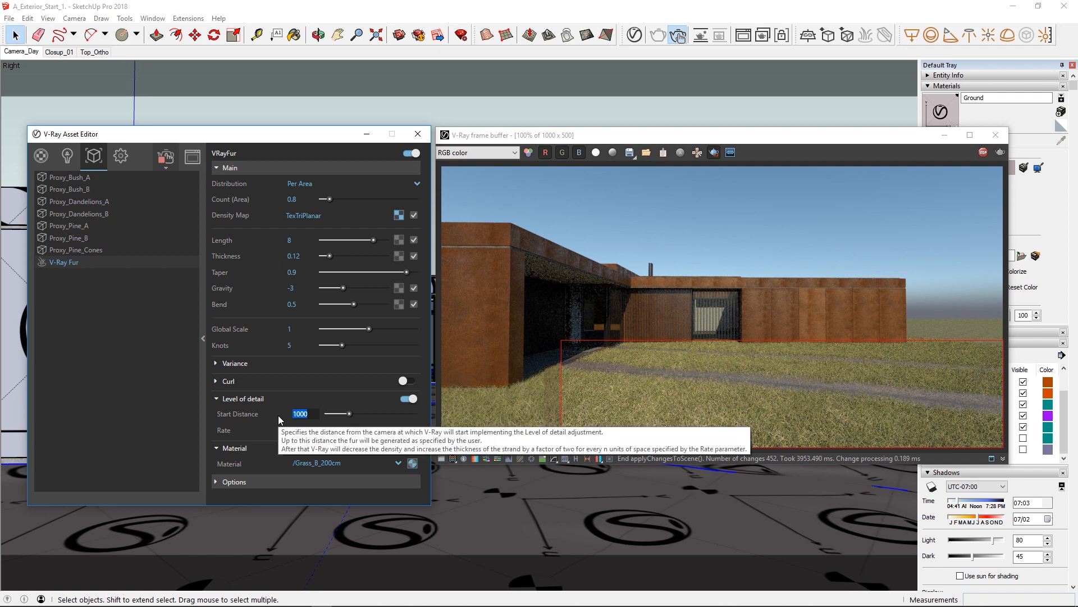
pyautogui.write('30')
pyautogui.press('Return')
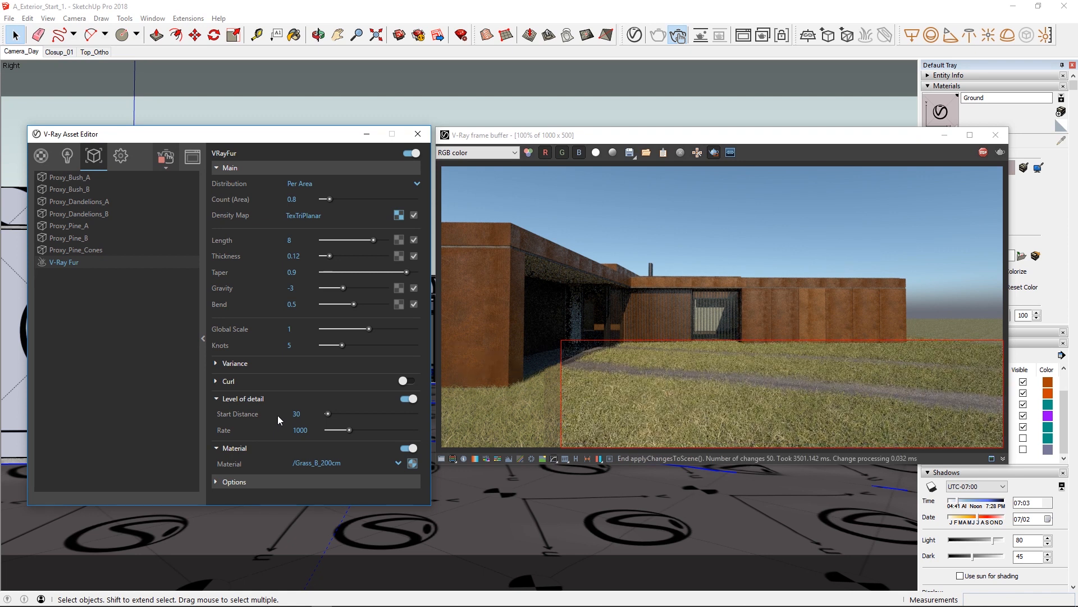
pyautogui.click(251, 399)
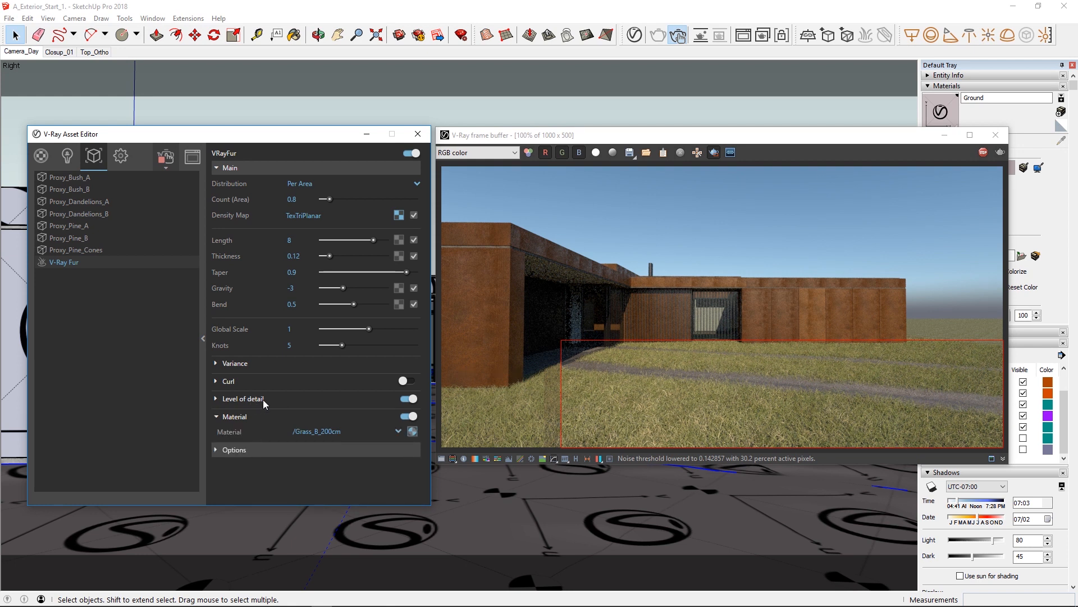
# Redraw the render region across the full width of the lower image, then disable region rendering and stop the interactive render.
pyautogui.moveTo(440, 318); pyautogui.dragTo(1011, 455)
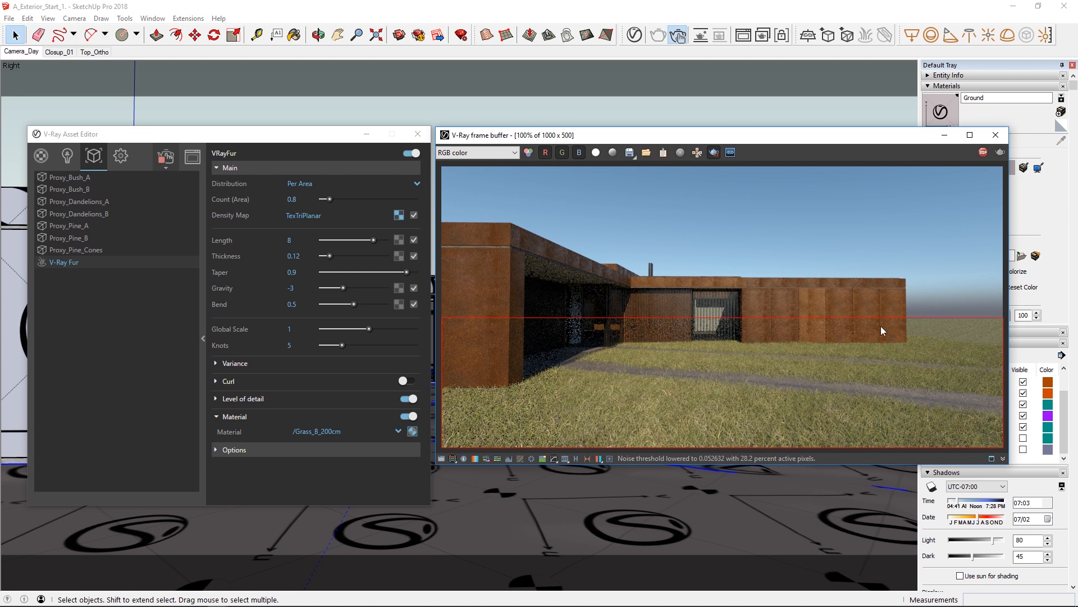
pyautogui.click(714, 152)
pyautogui.click(984, 153)
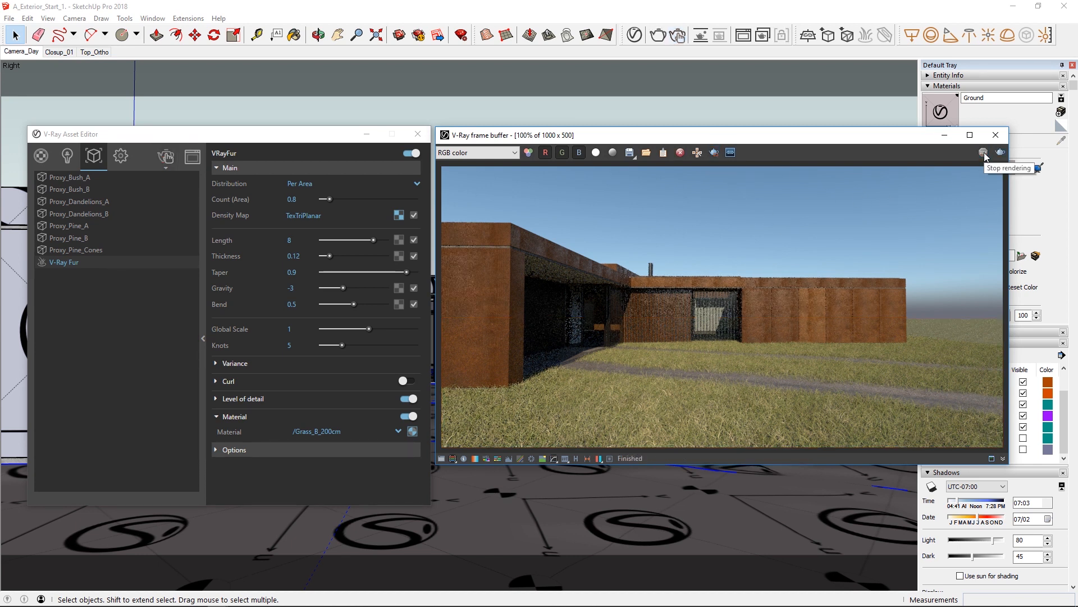
# Close the V-Ray frame buffer and Asset Editor, and clear the ground selection in the viewport.
pyautogui.click(995, 135)
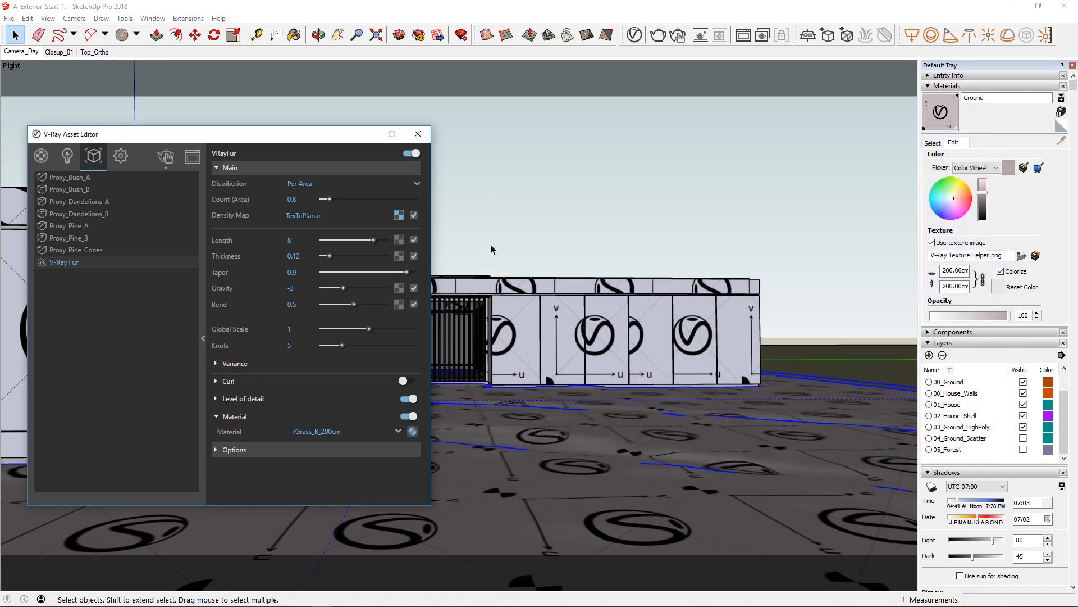
pyautogui.click(417, 133)
pyautogui.click(635, 241)
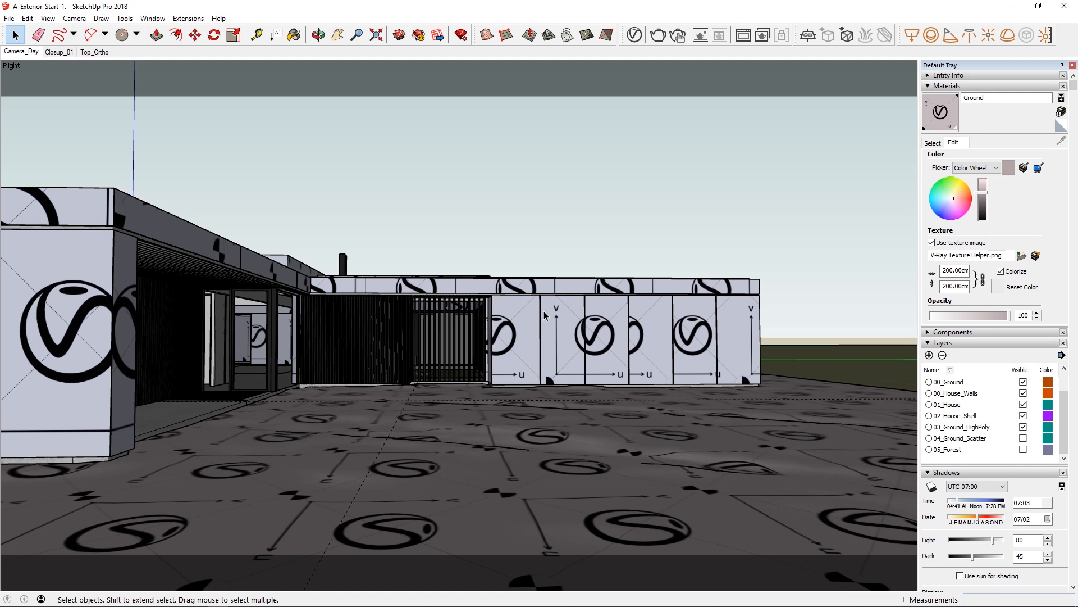
# Open the Ground material in the V-Ray Asset Editor and expand its Binding settings.
pyautogui.click(635, 36)
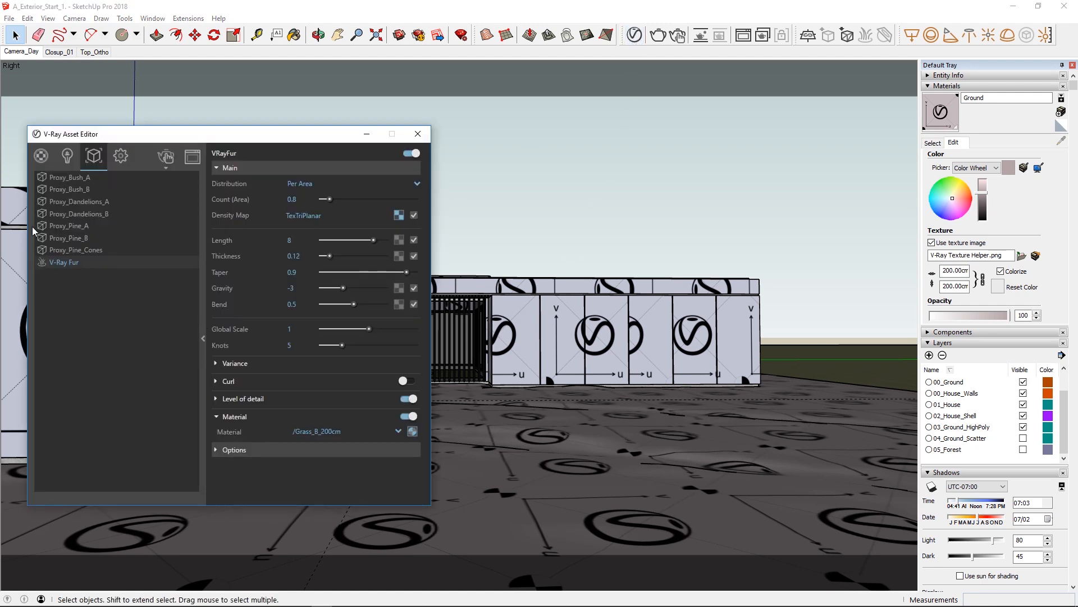
pyautogui.click(40, 156)
pyautogui.moveTo(64, 140); pyautogui.dragTo(90, 134)
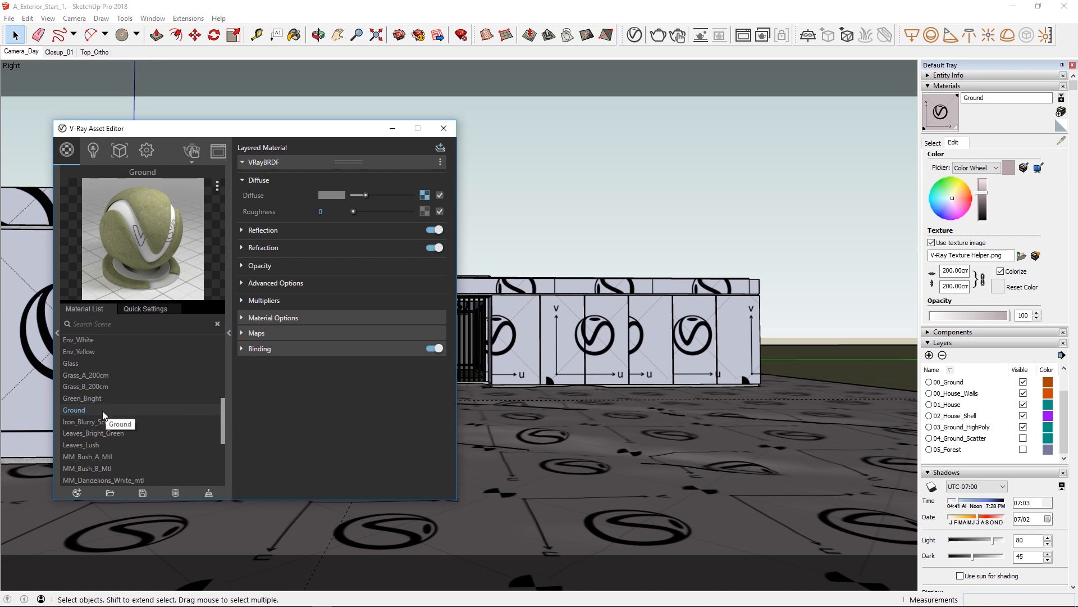
pyautogui.click(243, 349)
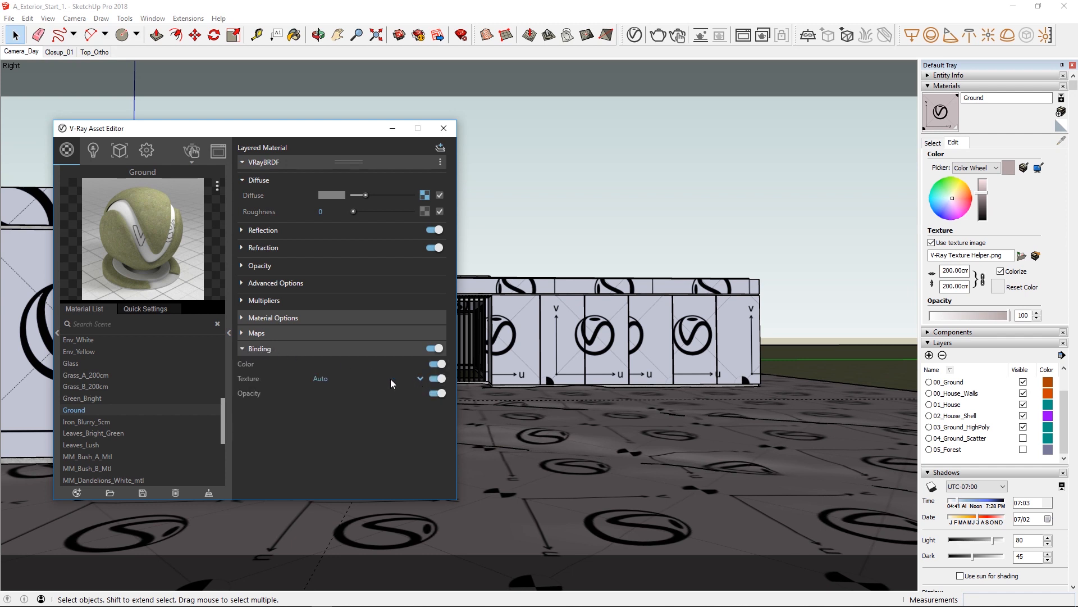
# Try Texture Helper as the Ground material's texture binding, then restore the binding to Auto.
pyautogui.click(420, 378)
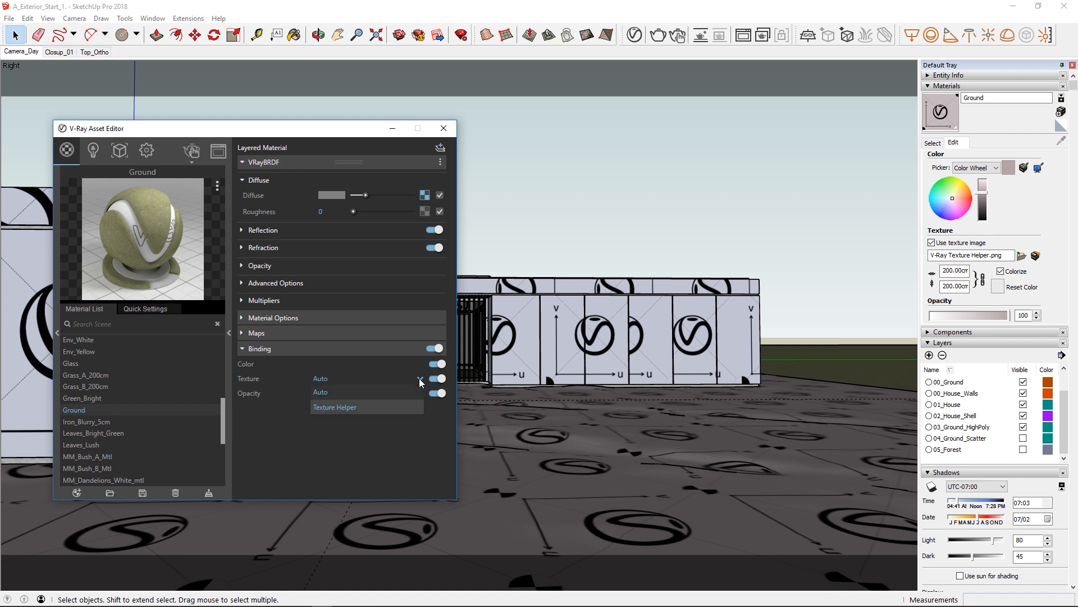
pyautogui.click(411, 406)
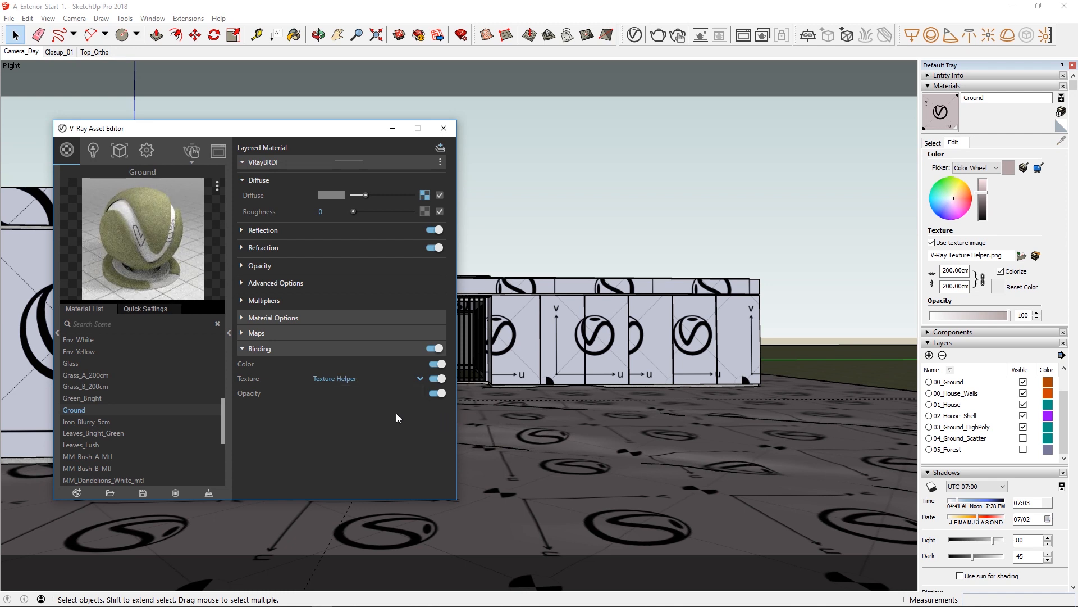
pyautogui.click(419, 379)
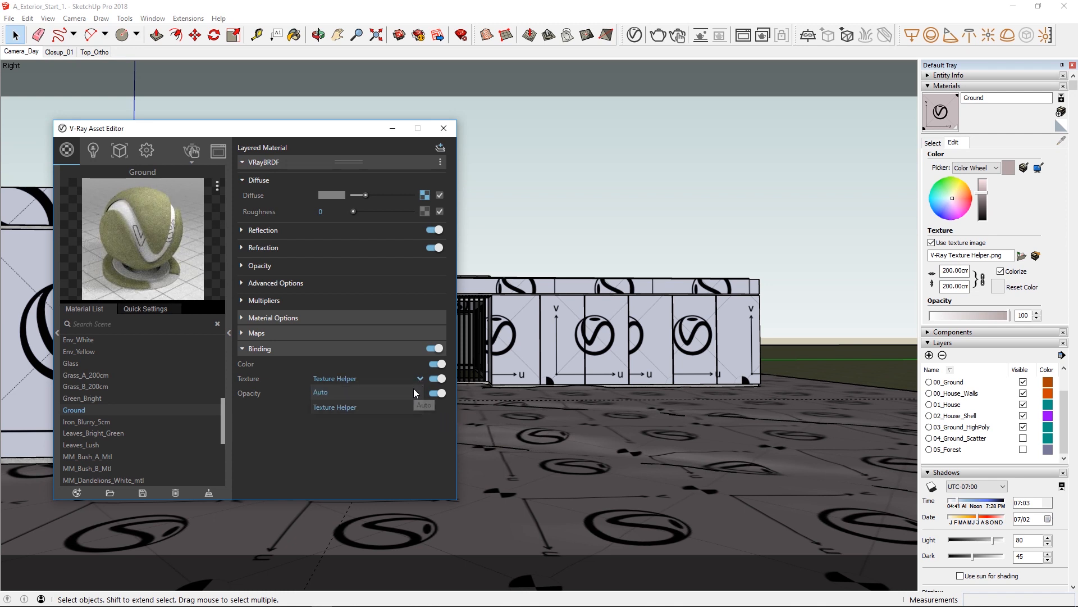
pyautogui.click(413, 392)
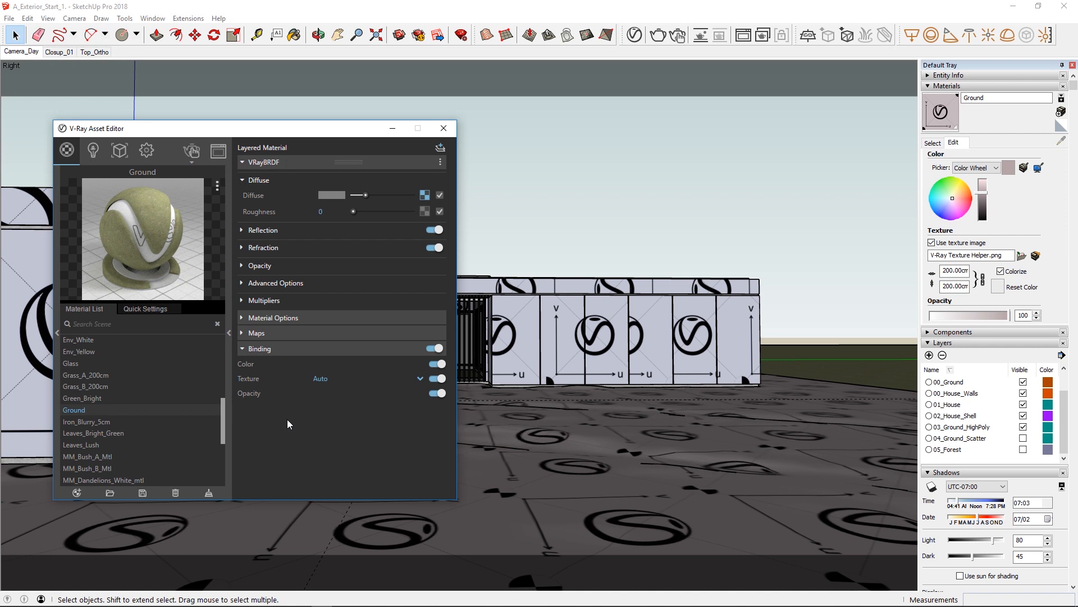
pyautogui.click(77, 493)
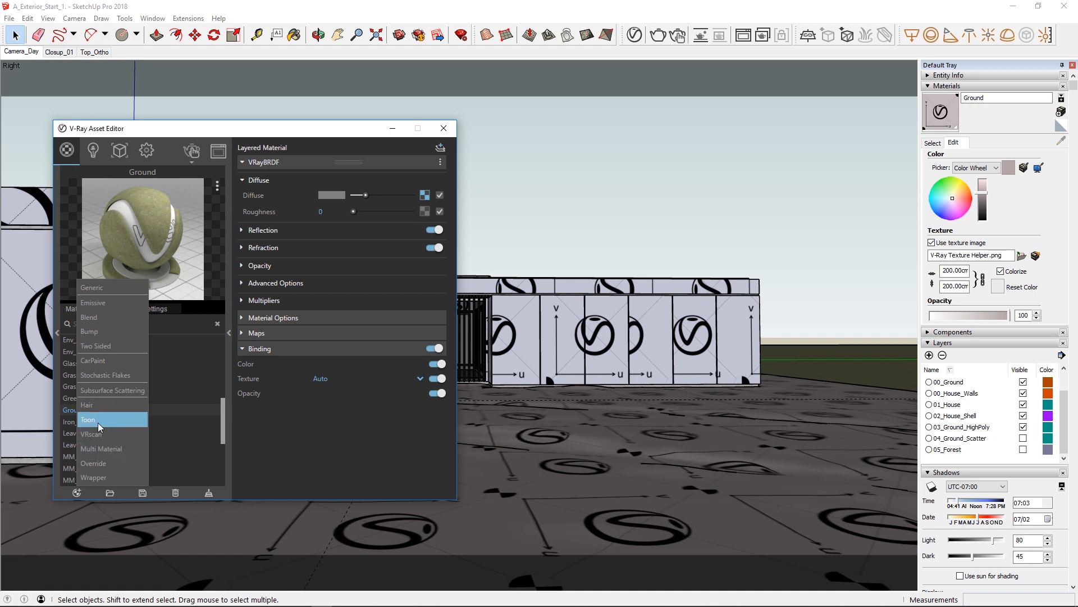
pyautogui.click(275, 460)
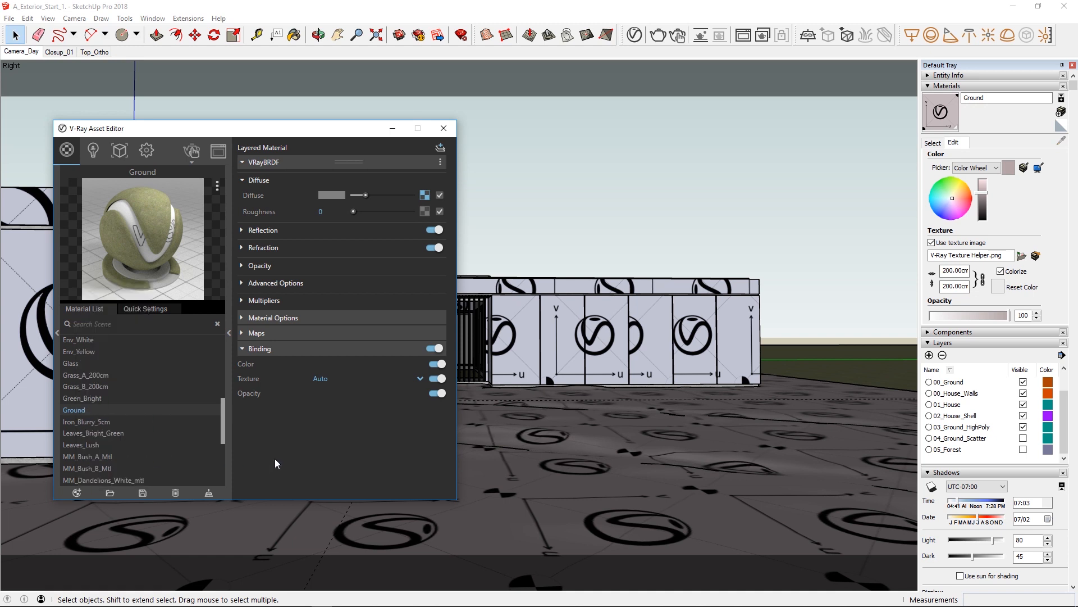
pyautogui.click(423, 194)
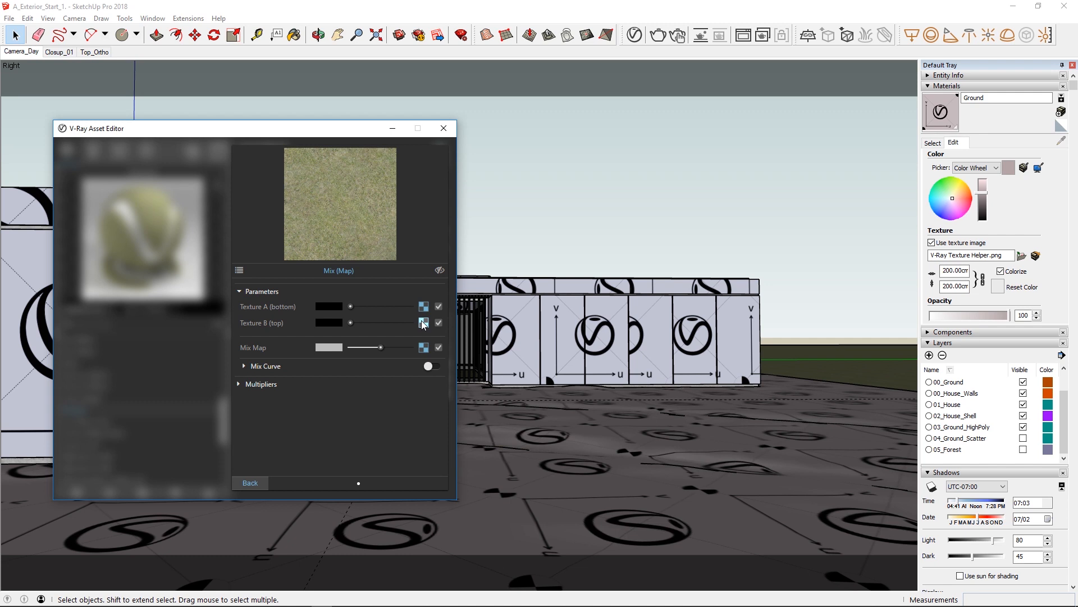
pyautogui.click(264, 482)
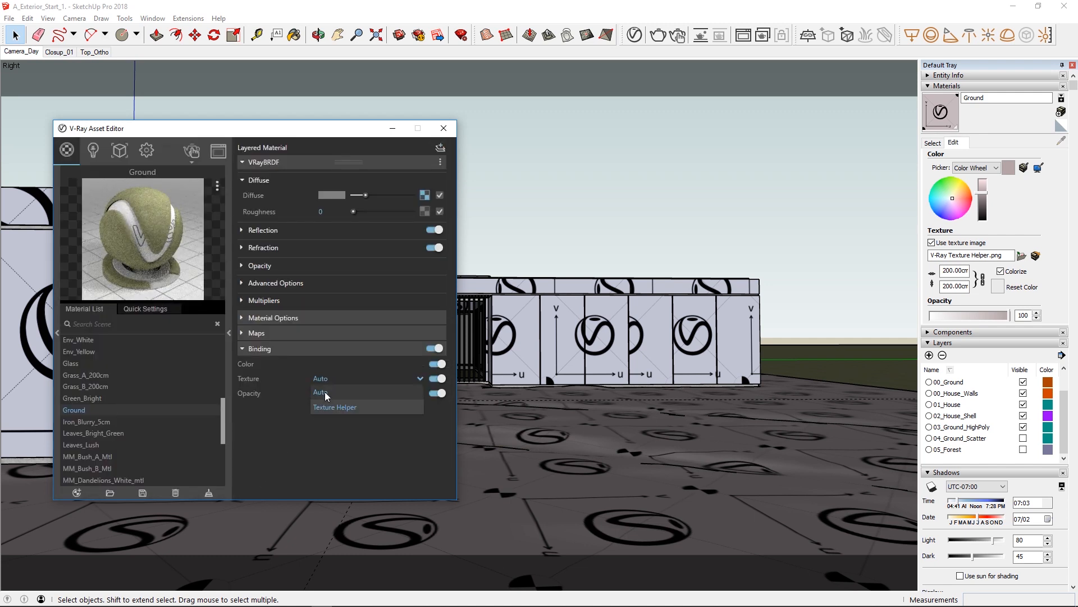
# Show the Texture B grass bitmap of the Ground material's diffuse Mix map in the SketchUp viewport.
pyautogui.click(426, 195)
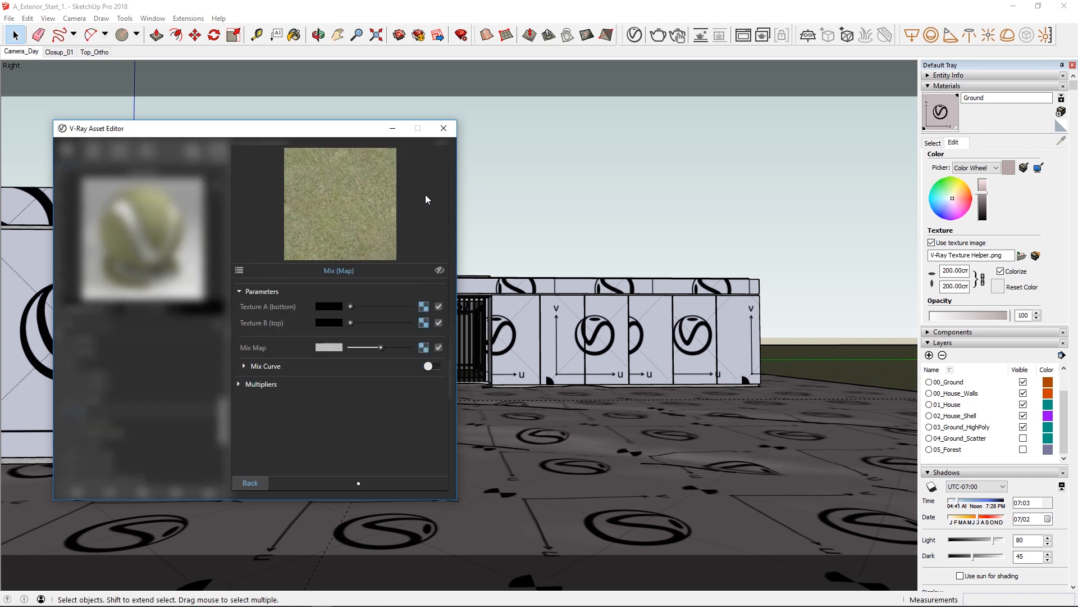
pyautogui.click(423, 323)
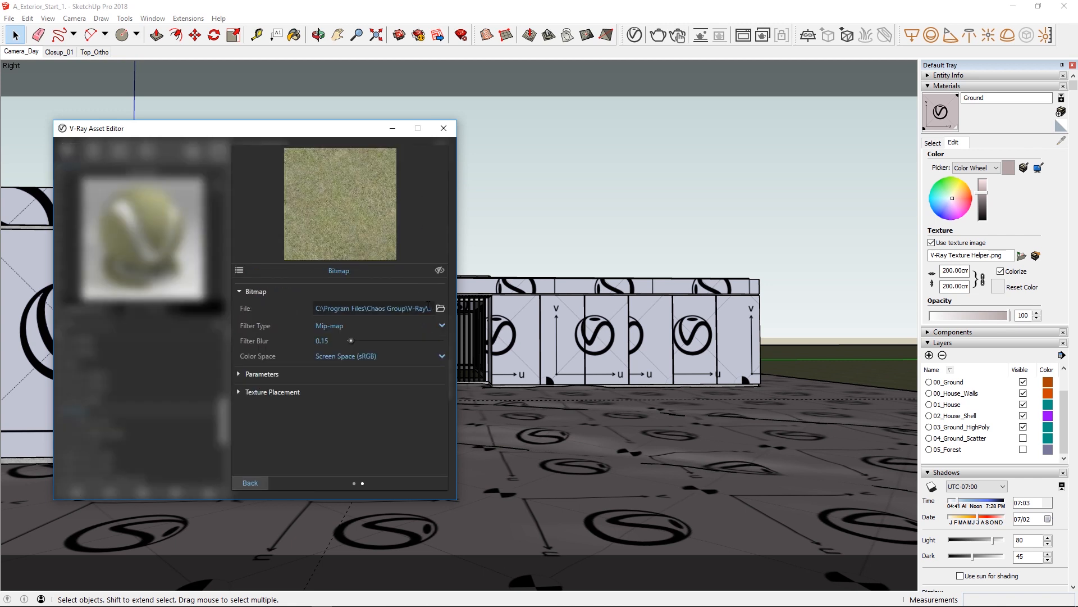
pyautogui.click(440, 271)
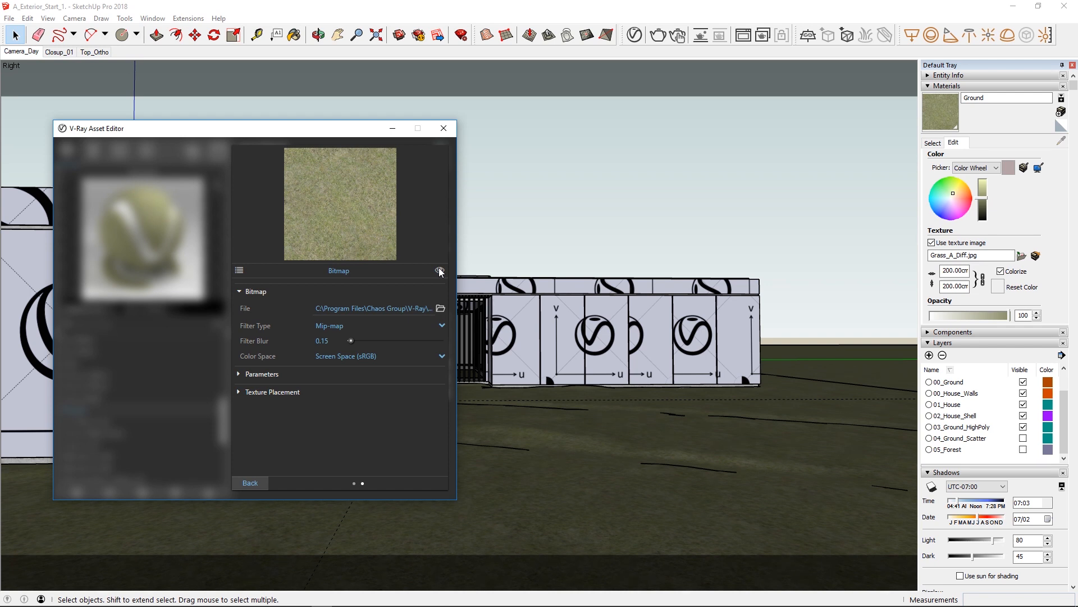
pyautogui.click(249, 485)
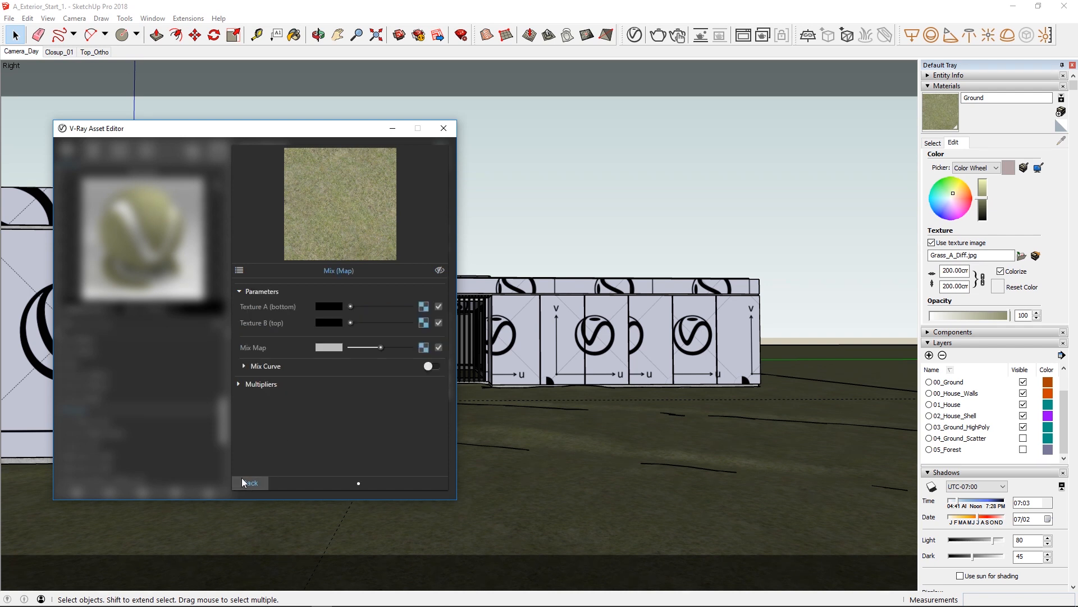
pyautogui.click(242, 479)
# Show the first bitmap of the Corten material's diffuse Multi-Sub texture in the SketchUp viewport.
pyautogui.moveTo(223, 423); pyautogui.dragTo(228, 366)
pyautogui.click(137, 371)
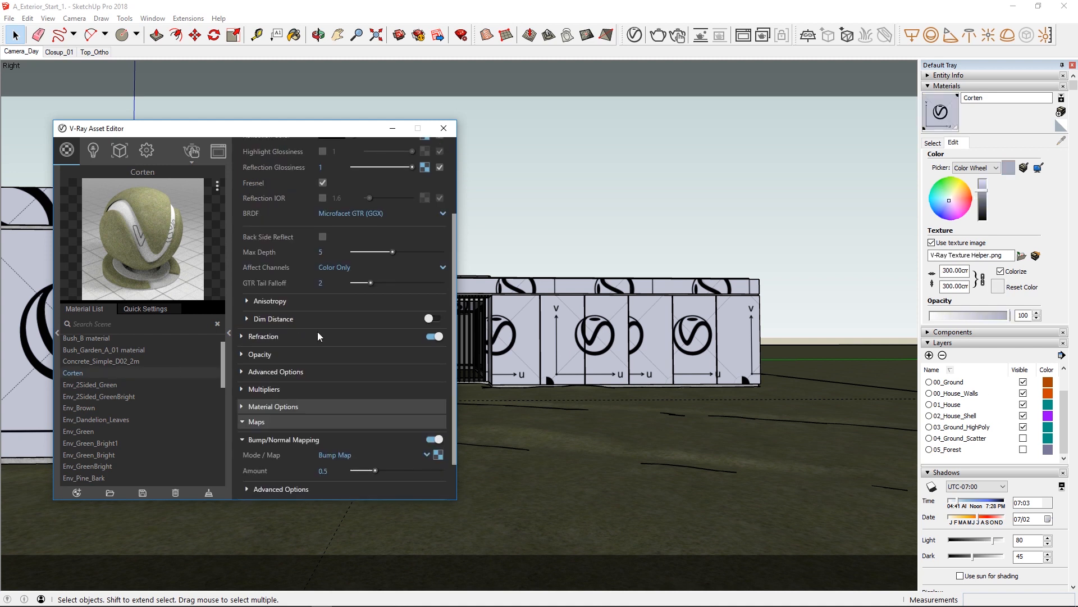
pyautogui.scroll(3, 318, 331)
pyautogui.click(421, 191)
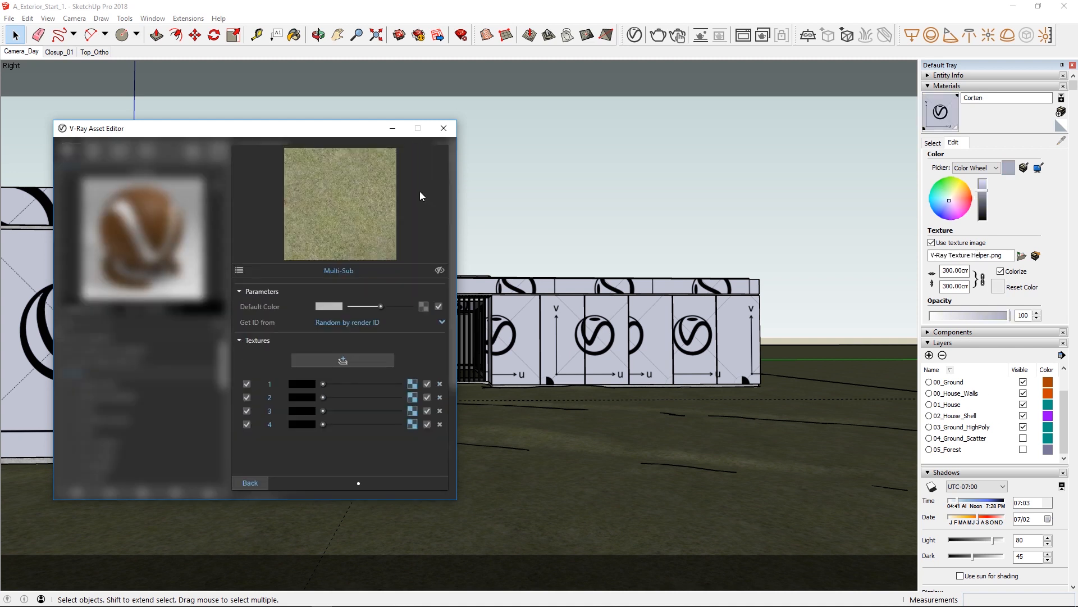
pyautogui.click(413, 384)
pyautogui.click(439, 270)
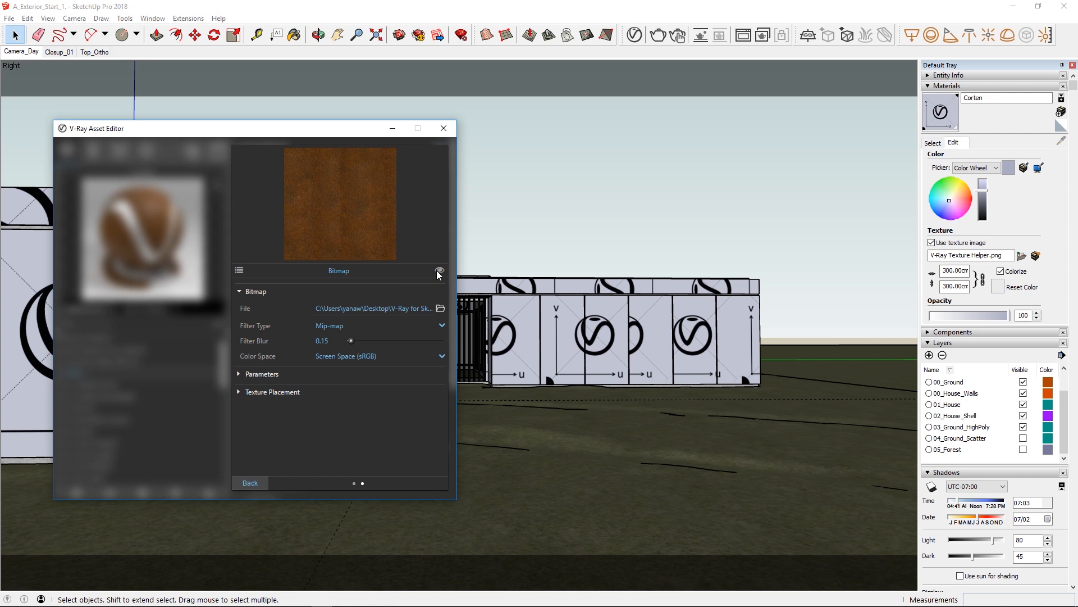
pyautogui.click(250, 483)
pyautogui.click(254, 484)
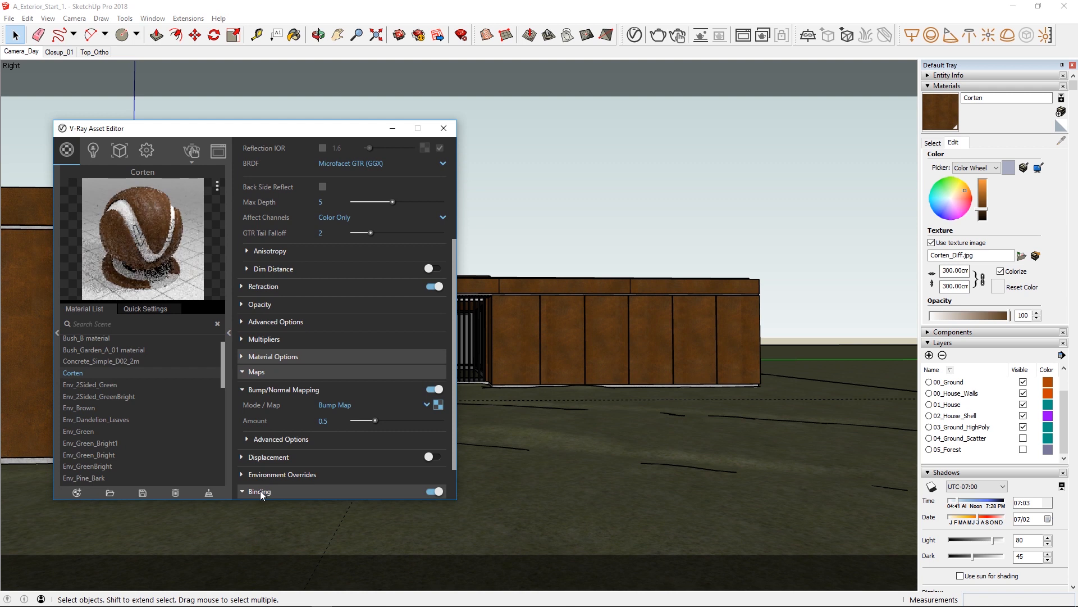
# Turn off texture binding for the Corten material and replace its SketchUp texture image with Corten_Relf_Gloss.
pyautogui.click(260, 490)
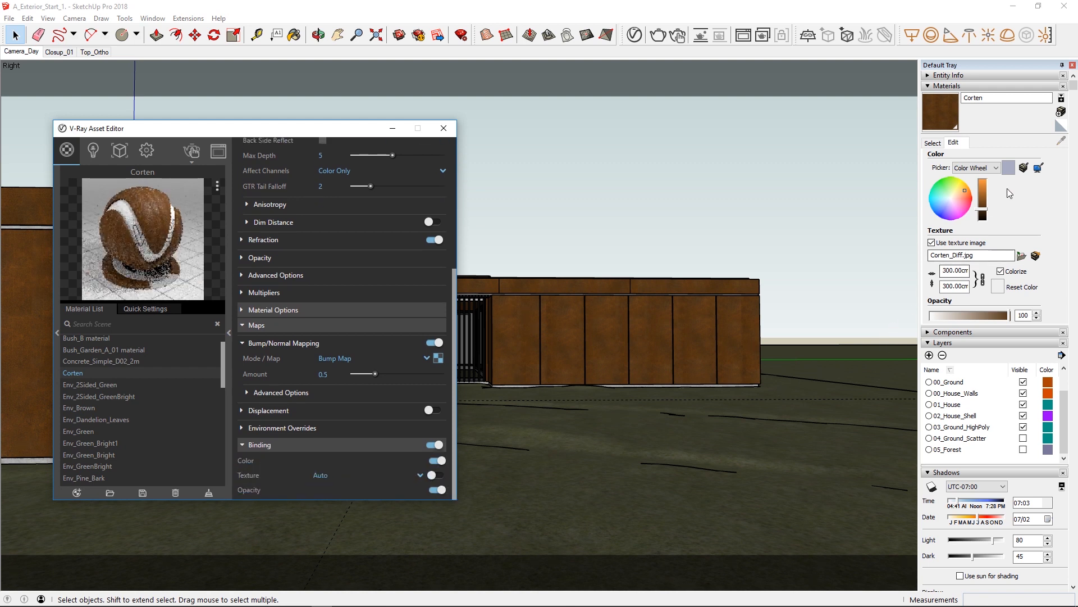
pyautogui.click(1021, 255)
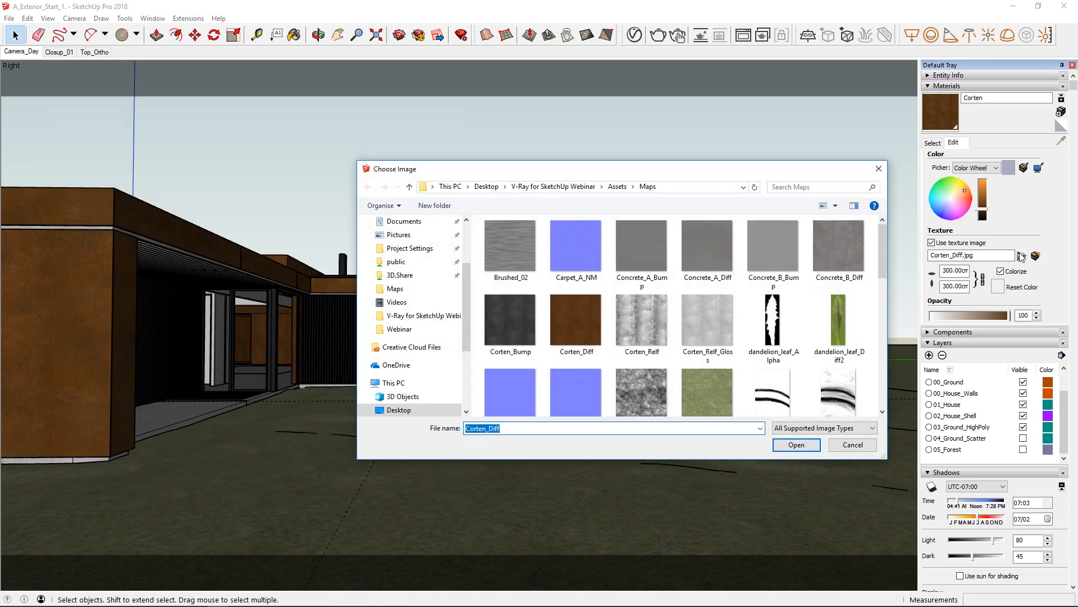
pyautogui.click(717, 332)
pyautogui.click(784, 446)
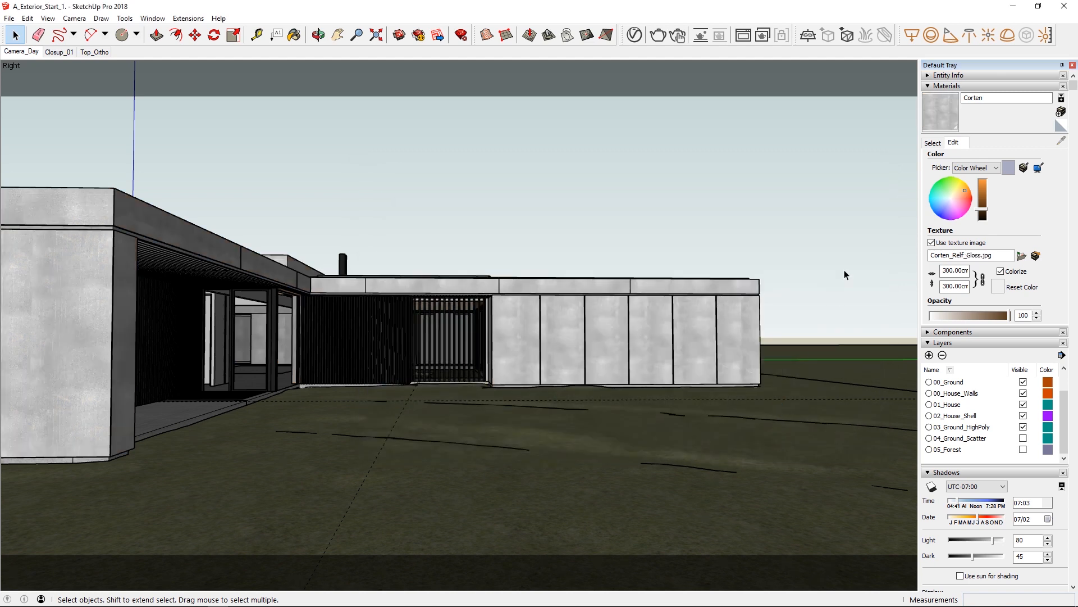
# Re-enable the Corten material's texture binding, collapse its Binding and Maps settings, and dismiss the Asset Editor.
pyautogui.click(634, 35)
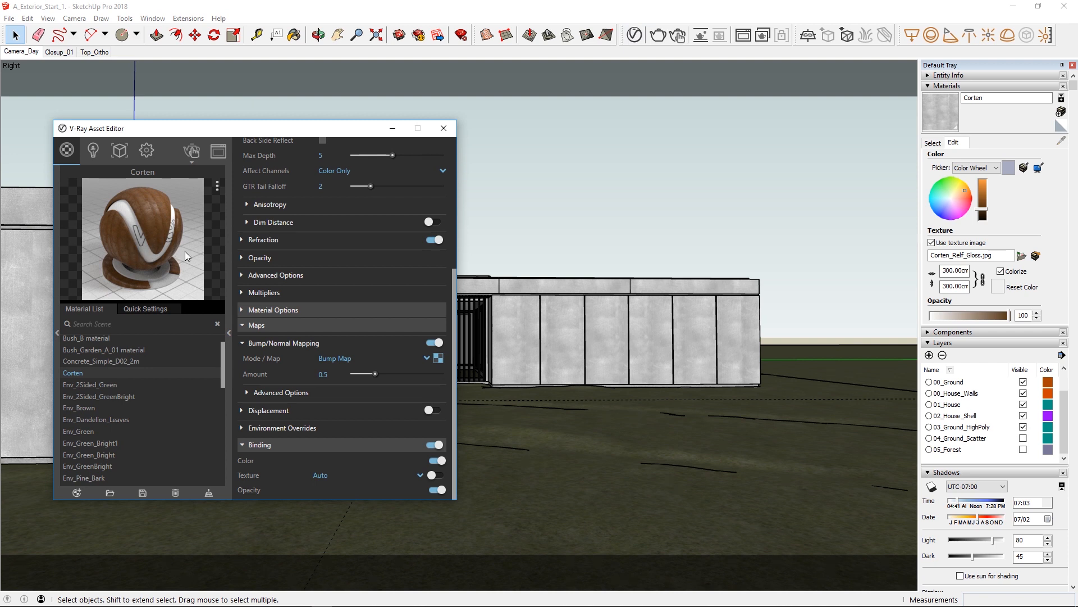
pyautogui.click(433, 475)
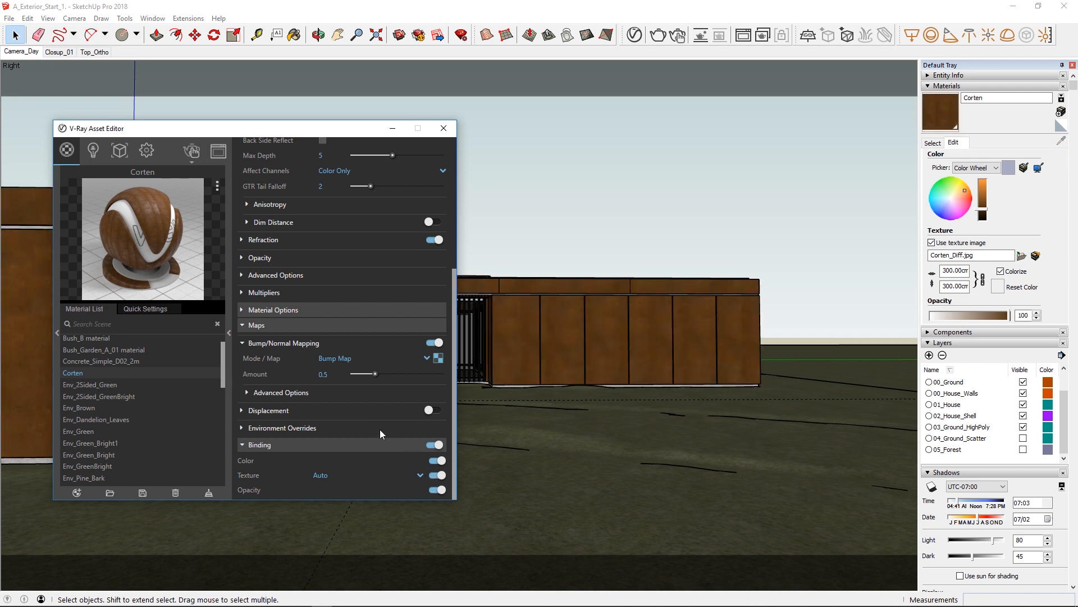
pyautogui.click(243, 445)
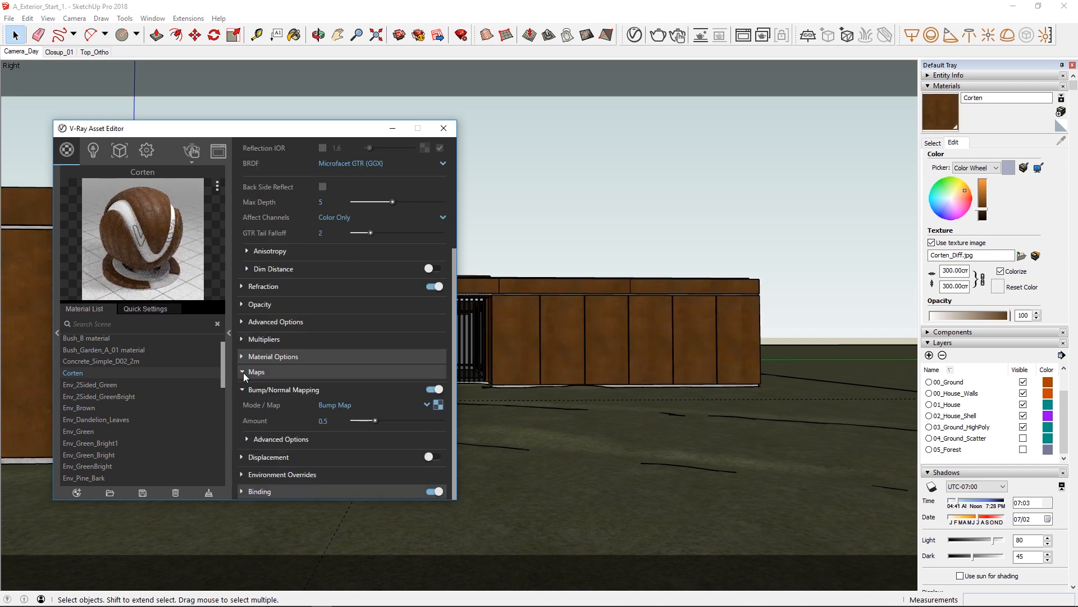
pyautogui.click(243, 372)
pyautogui.click(228, 364)
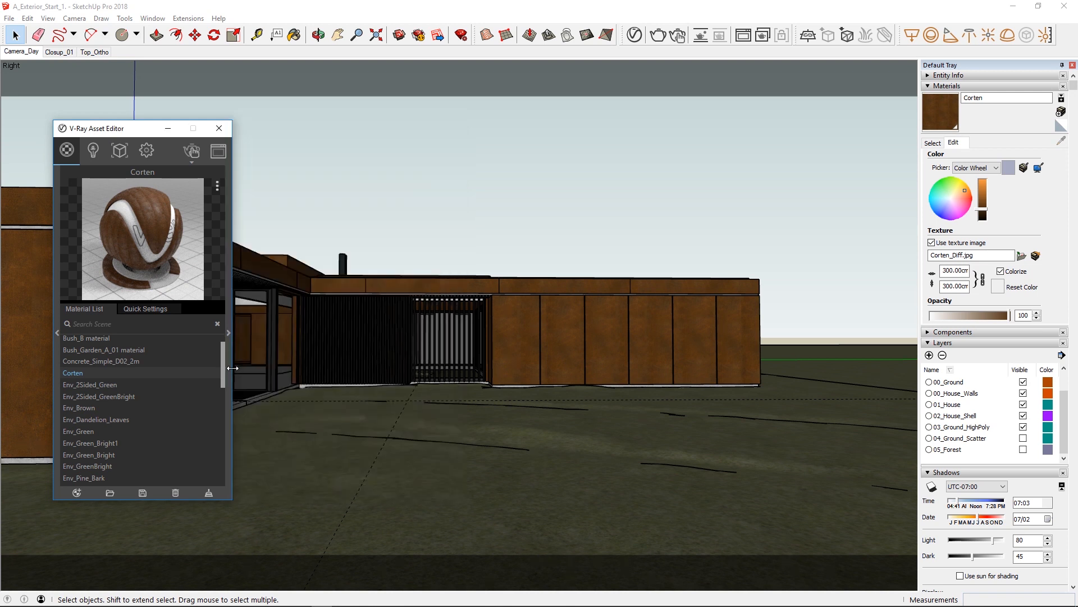
pyautogui.click(371, 220)
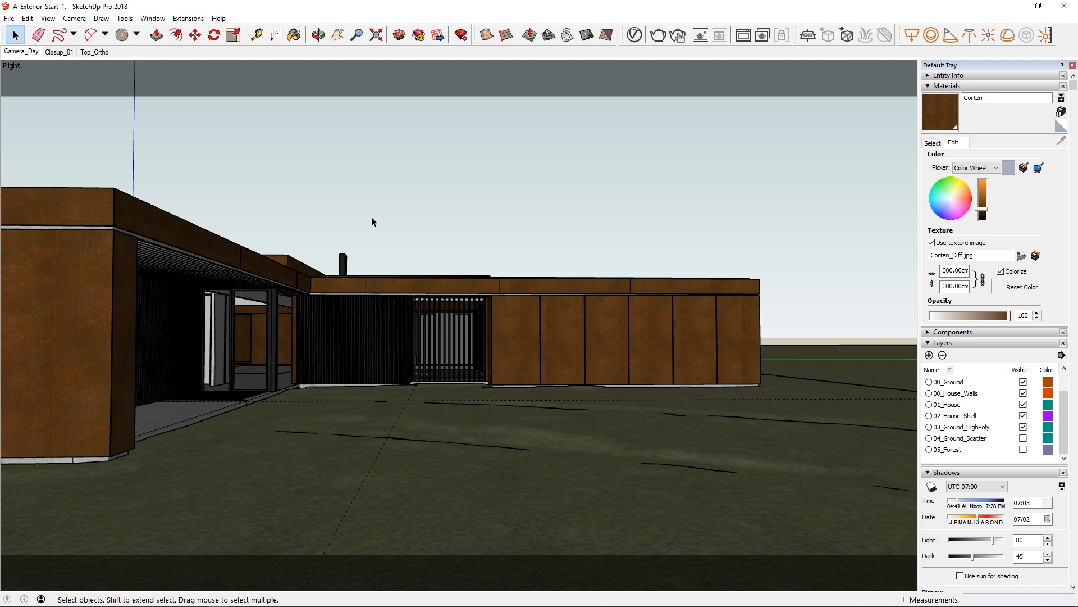
# Switch to the Proxy_Creation_01 model and start an interactive V-Ray render of the plant.
pyautogui.click(1014, 8)
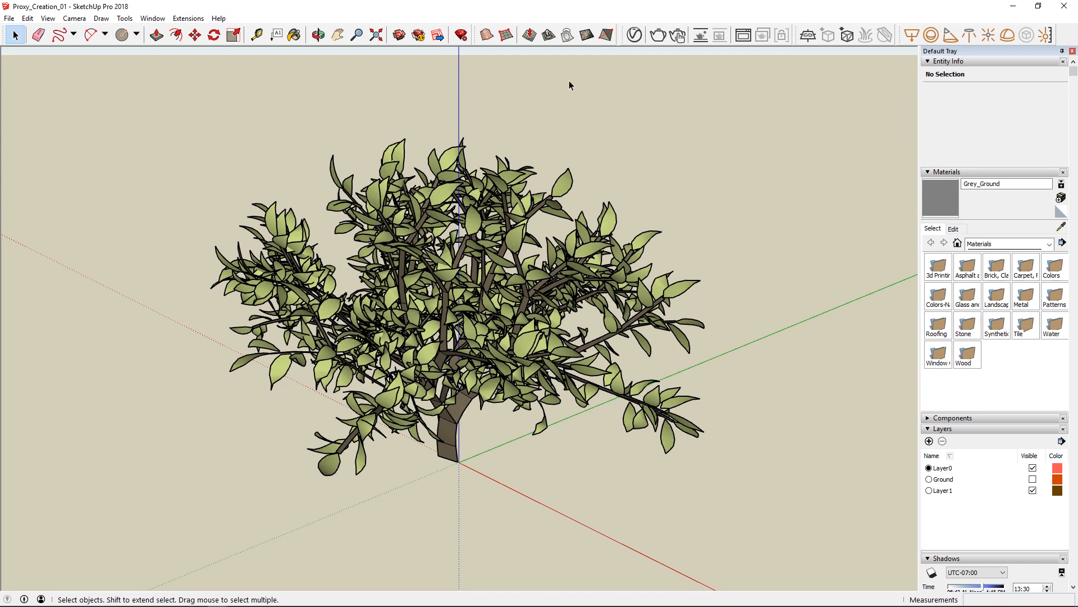
pyautogui.click(159, 21)
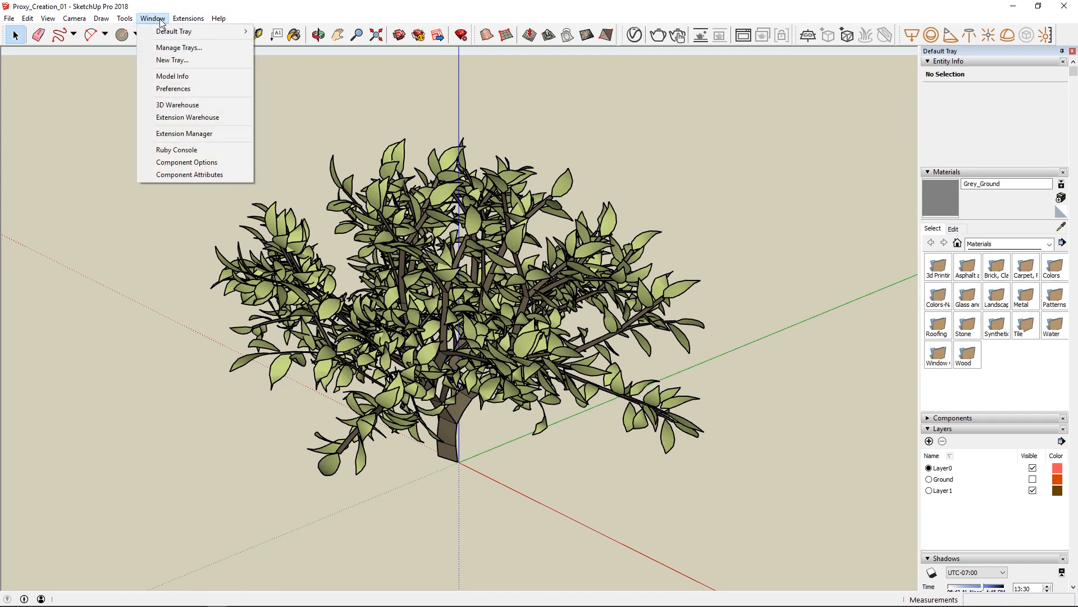
pyautogui.click(310, 109)
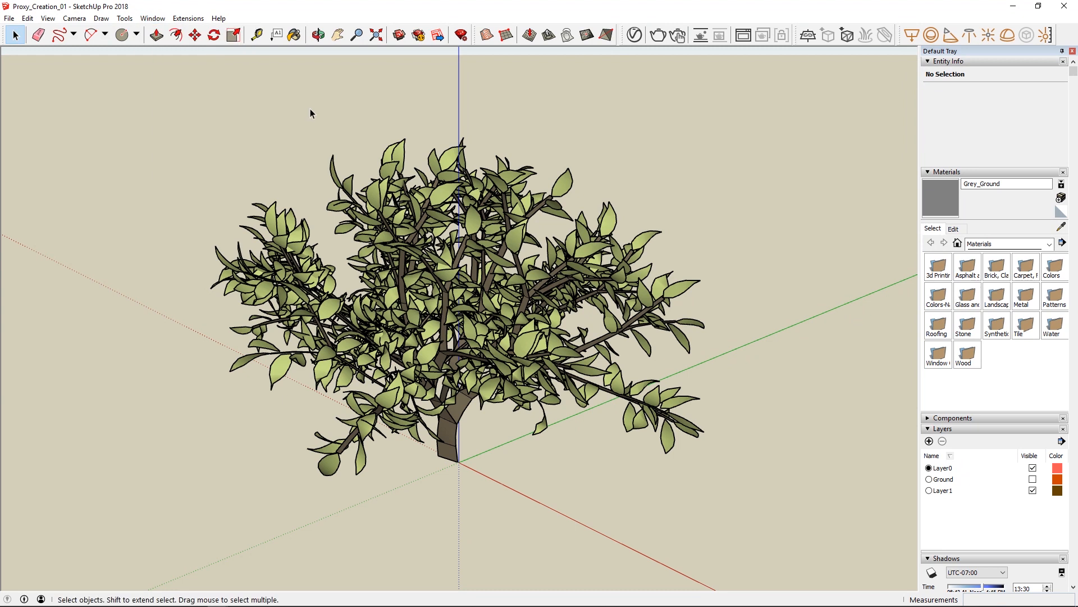
pyautogui.moveTo(712, 258); pyautogui.dragTo(668, 254, button='middle')
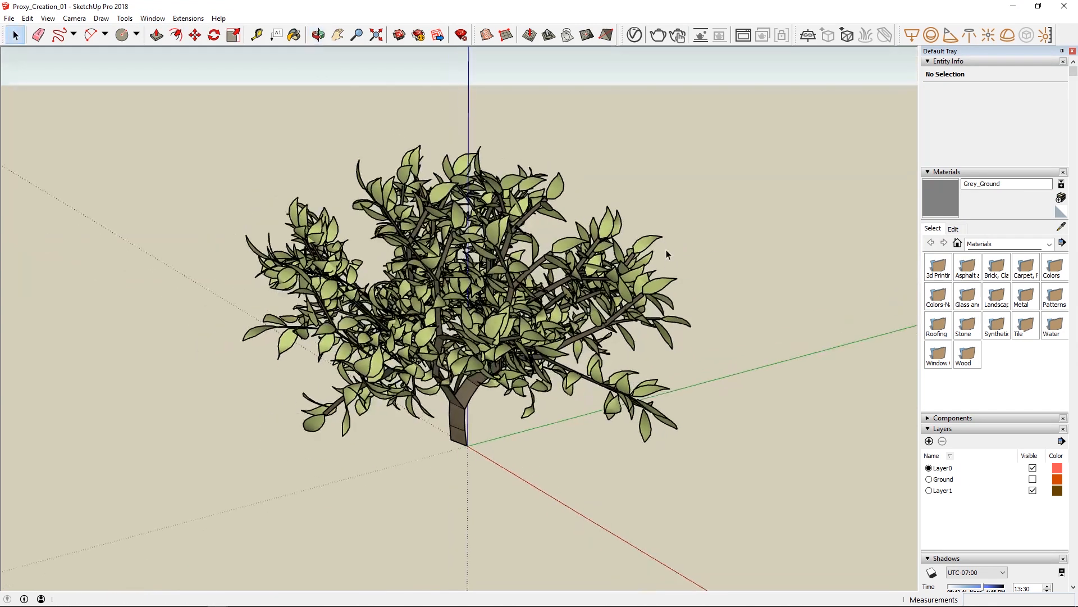
pyautogui.click(679, 36)
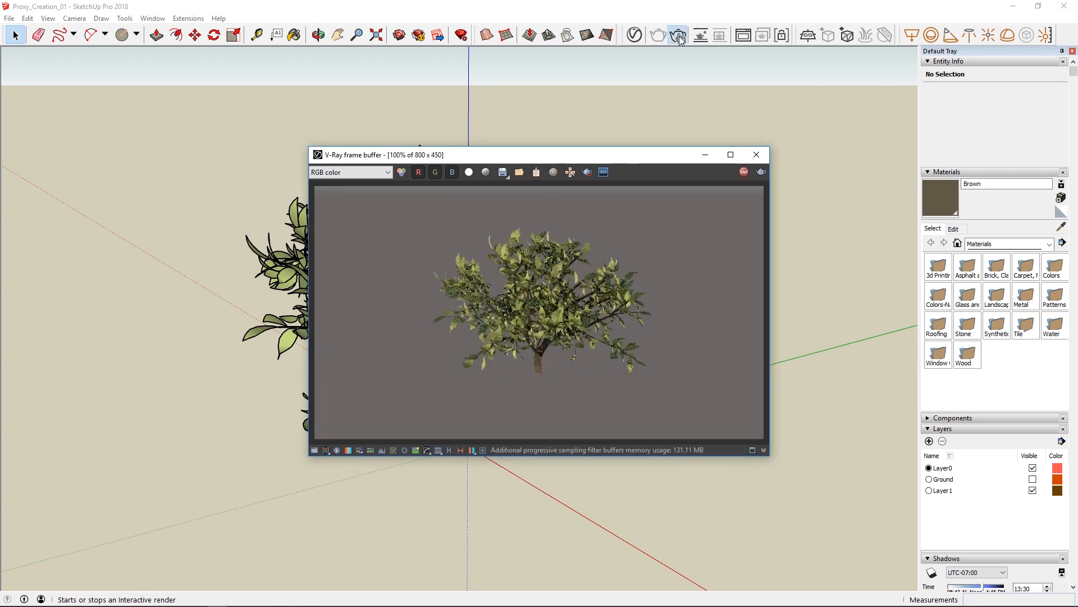
pyautogui.moveTo(164, 317); pyautogui.dragTo(215, 323, button='middle')
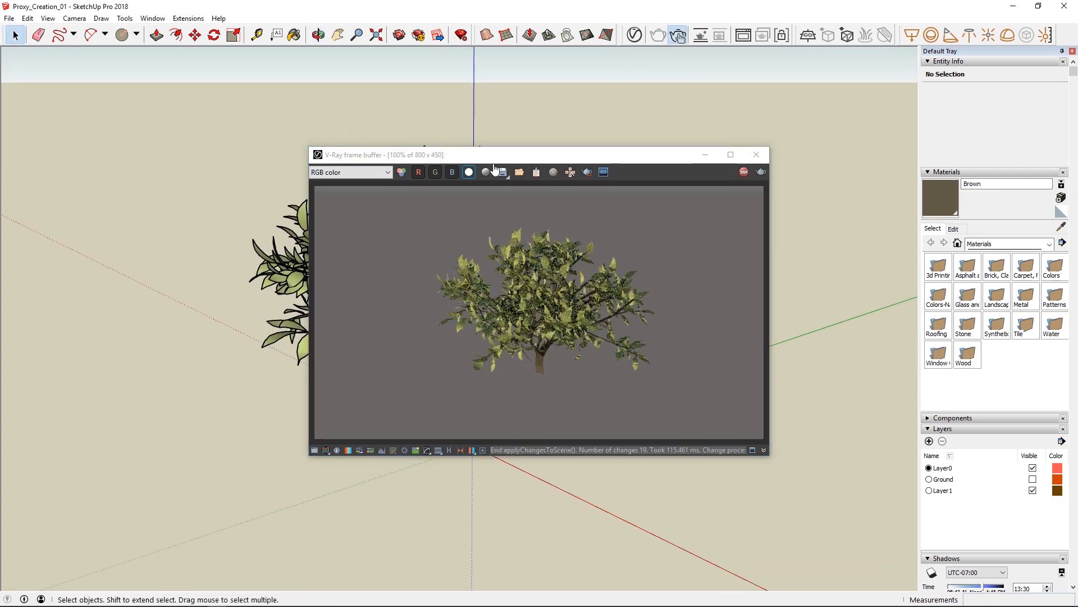
# Review the plant's Green and Brown materials in the V-Ray Asset Editor, then close the editor.
pyautogui.click(634, 35)
pyautogui.moveTo(550, 122); pyautogui.dragTo(211, 143)
pyautogui.click(145, 364)
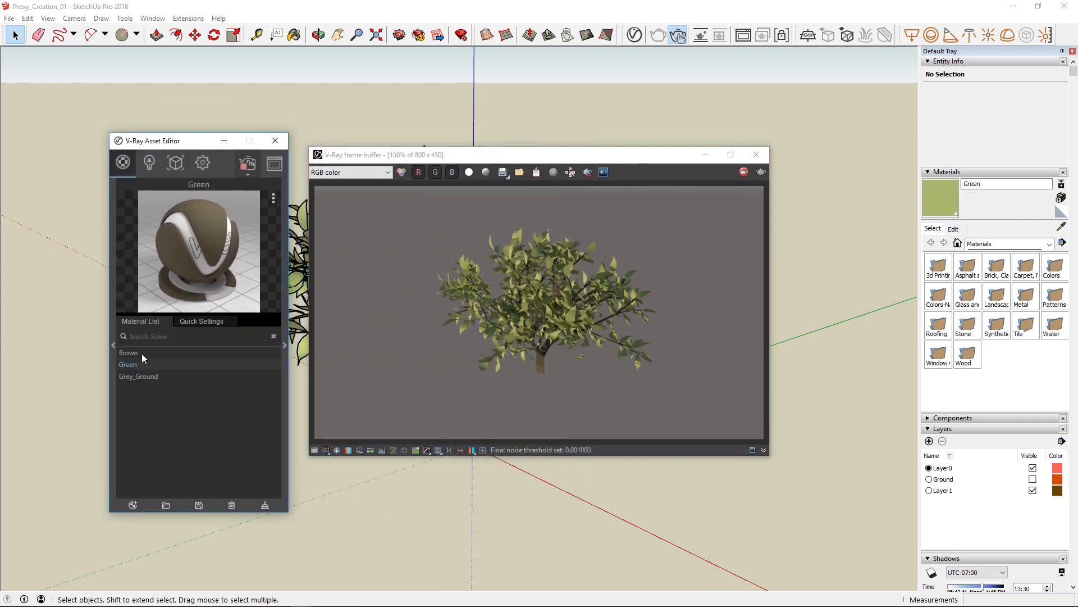
pyautogui.click(141, 353)
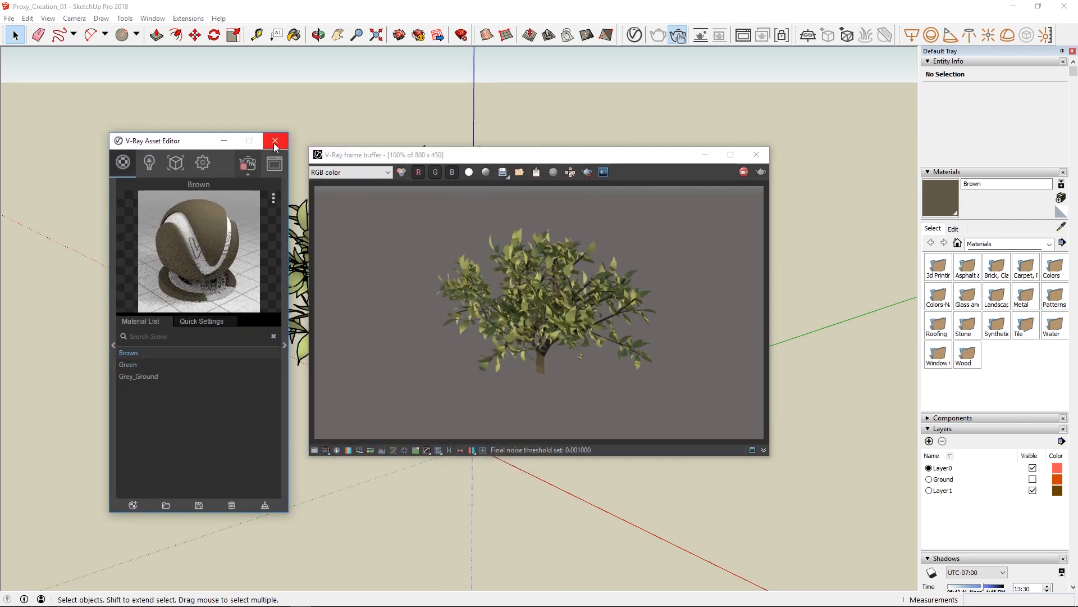
pyautogui.click(274, 142)
# Stop the interactive render and close the V-Ray frame buffer.
pyautogui.moveTo(341, 160); pyautogui.dragTo(402, 137)
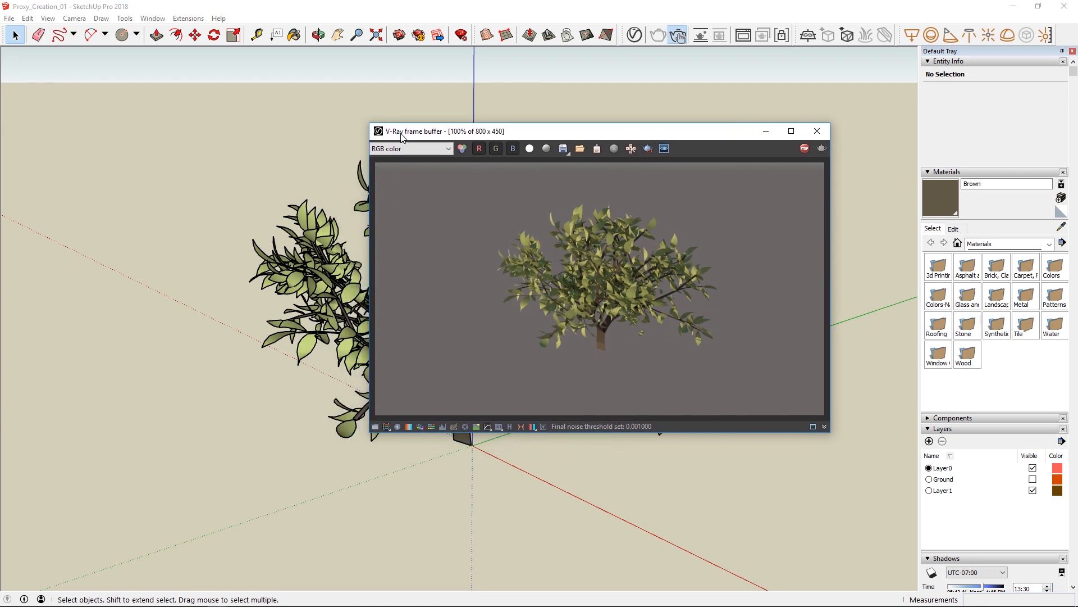
pyautogui.click(806, 149)
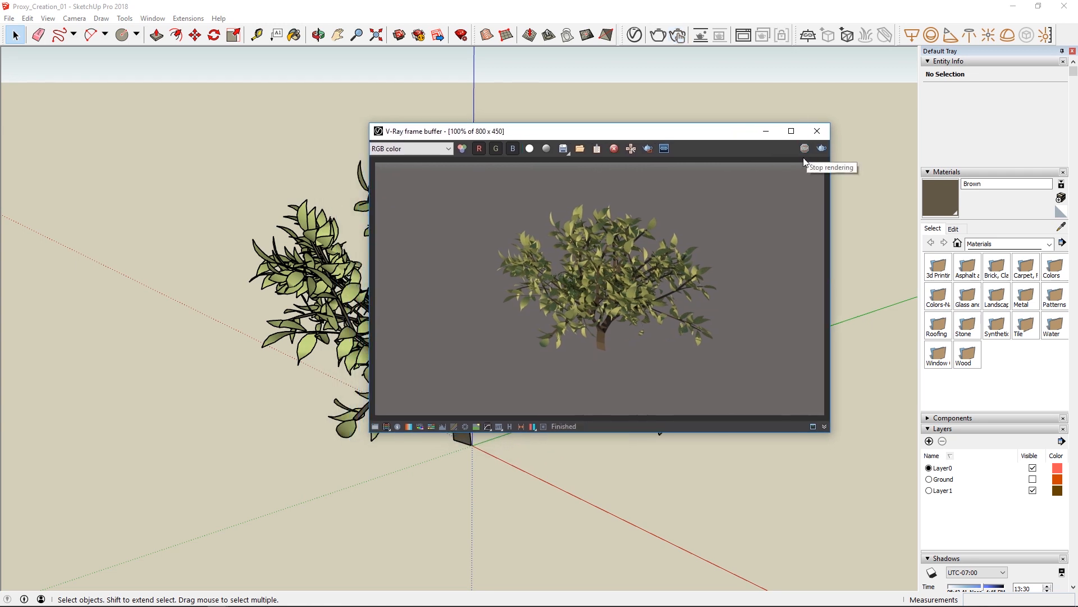
pyautogui.click(817, 131)
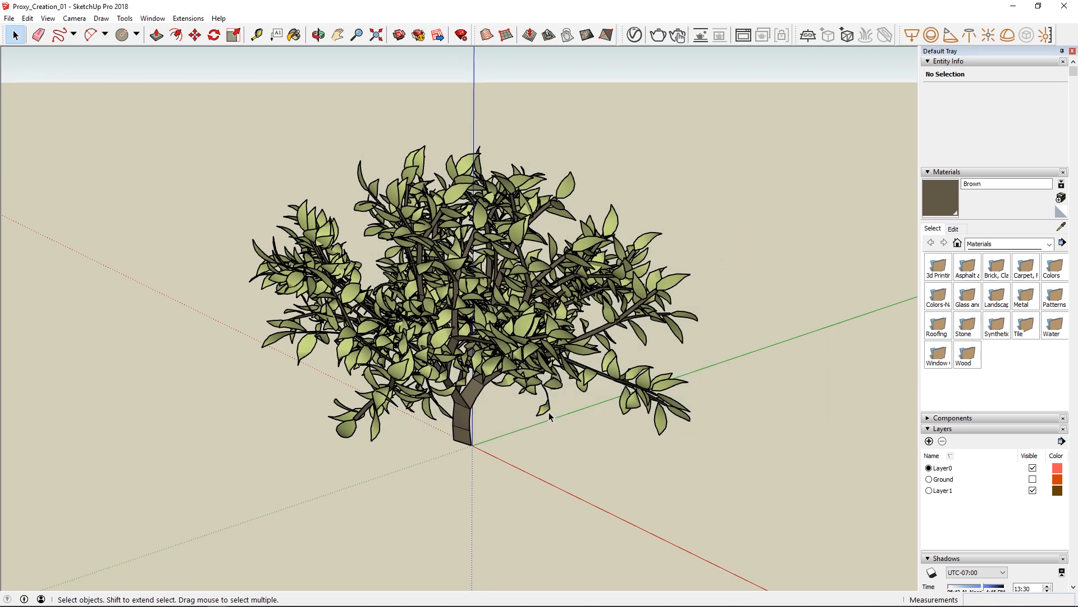
# Place two copies of the Plant component on the ground, spaced apart from the original.
pyautogui.click(543, 379)
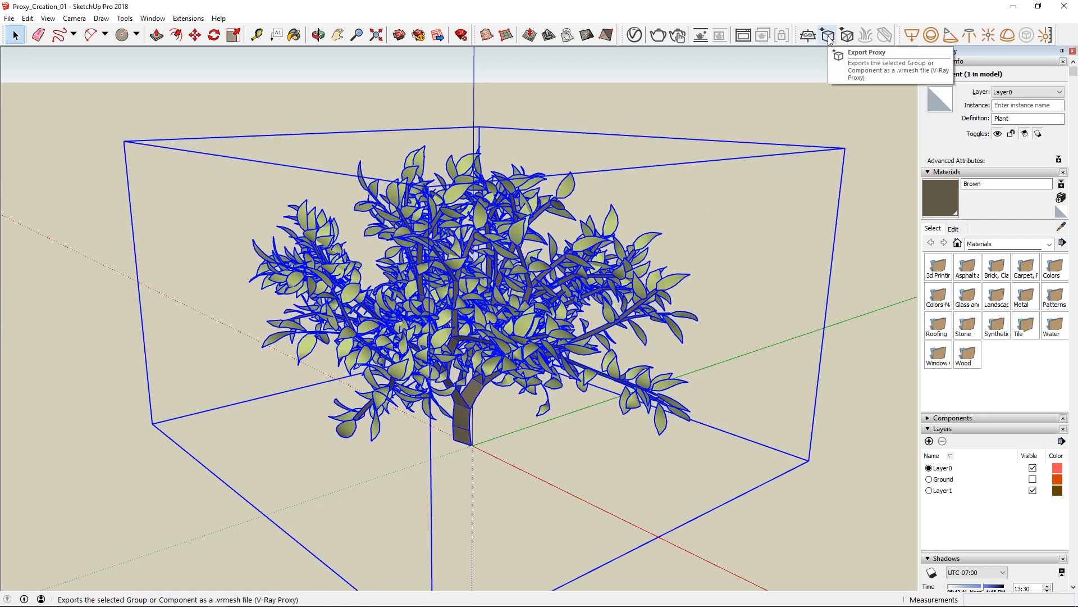
pyautogui.click(762, 106)
pyautogui.scroll(-4, 576, 233)
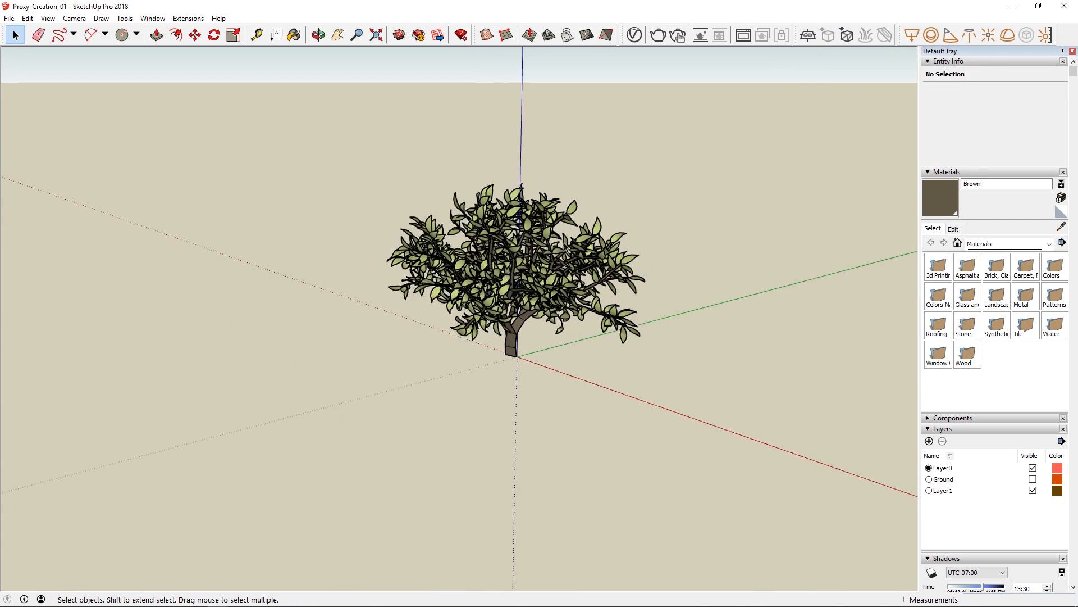
pyautogui.click(527, 295)
pyautogui.hotkey('ctrl', 'c')
pyautogui.hotkey('ctrl', 'v')
pyautogui.click(722, 270)
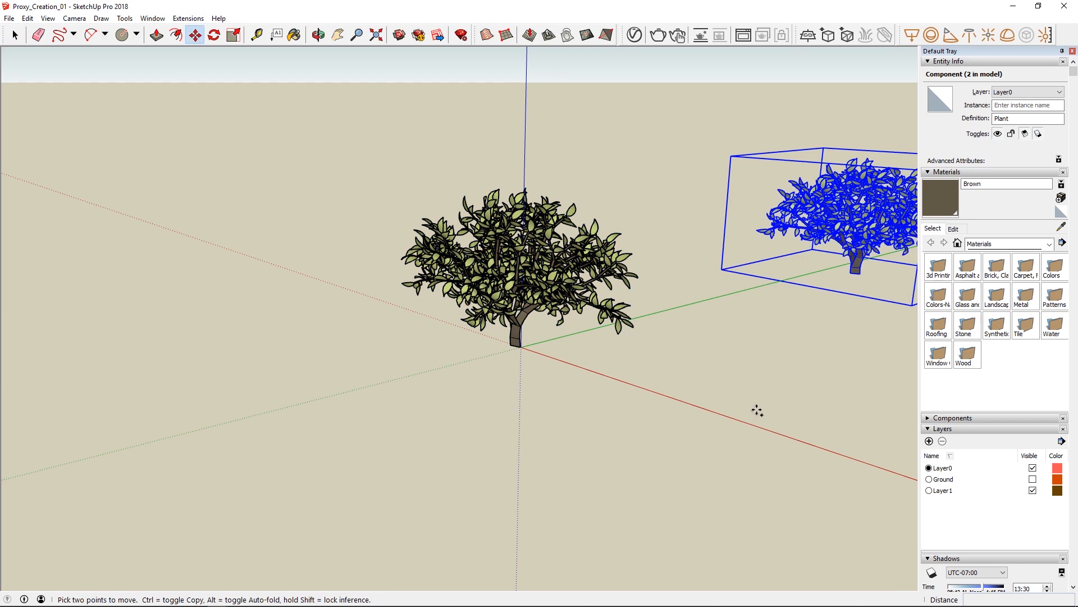
pyautogui.hotkey('ctrl', 'v')
pyautogui.click(739, 444)
pyautogui.moveTo(481, 397); pyautogui.dragTo(903, 390, button='middle')
pyautogui.press('space')
# Open the nearest Plant component for editing and select its branch and leaf groups in turn to check the structure.
pyautogui.moveTo(620, 221); pyautogui.dragTo(686, 236, button='middle')
pyautogui.scroll(3, 686, 236)
pyautogui.click(613, 188)
pyautogui.click(547, 327)
pyautogui.scroll(2, 548, 327)
pyautogui.doubleClick(511, 328)
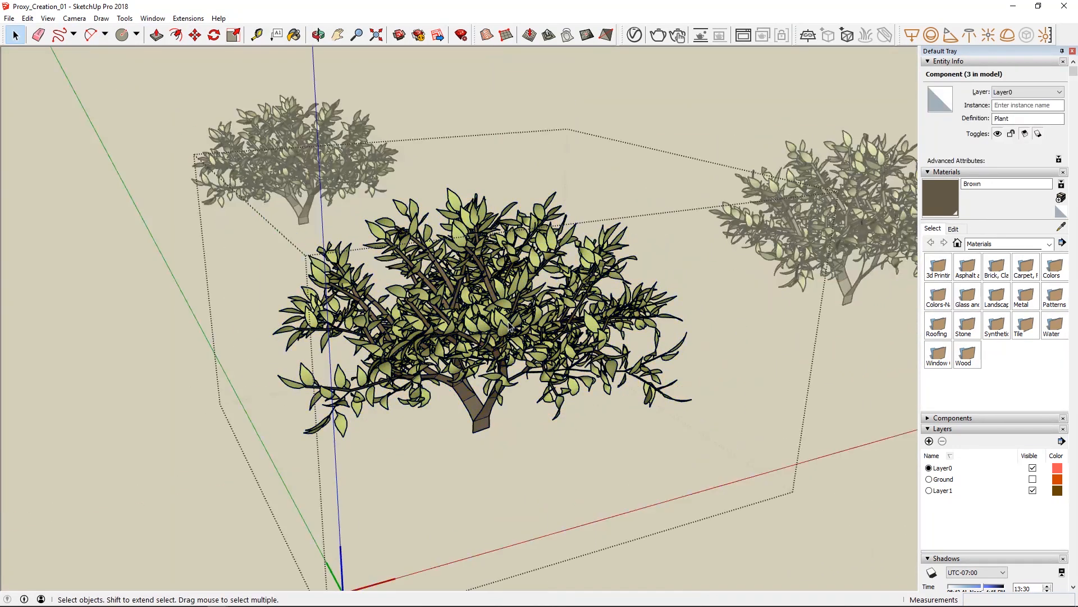
pyautogui.moveTo(512, 329); pyautogui.dragTo(574, 289, button='middle')
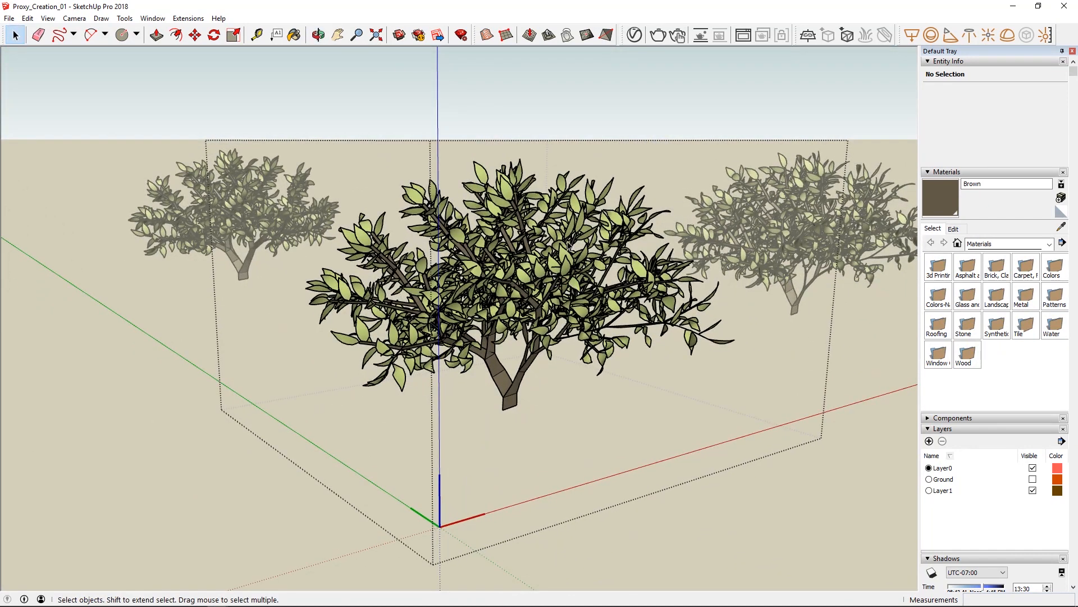
pyautogui.click(540, 363)
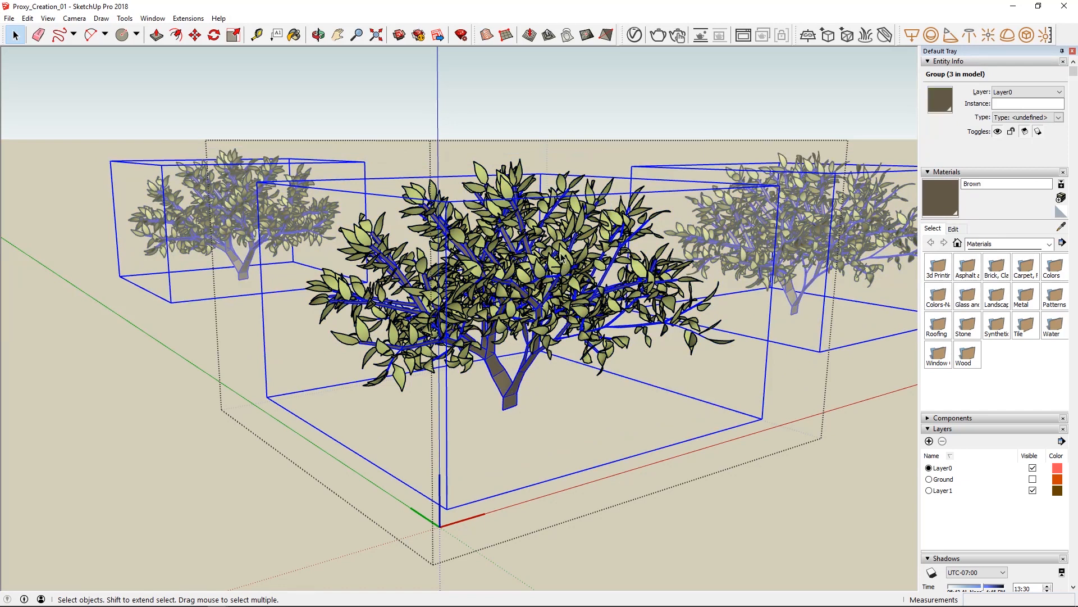
pyautogui.click(575, 222)
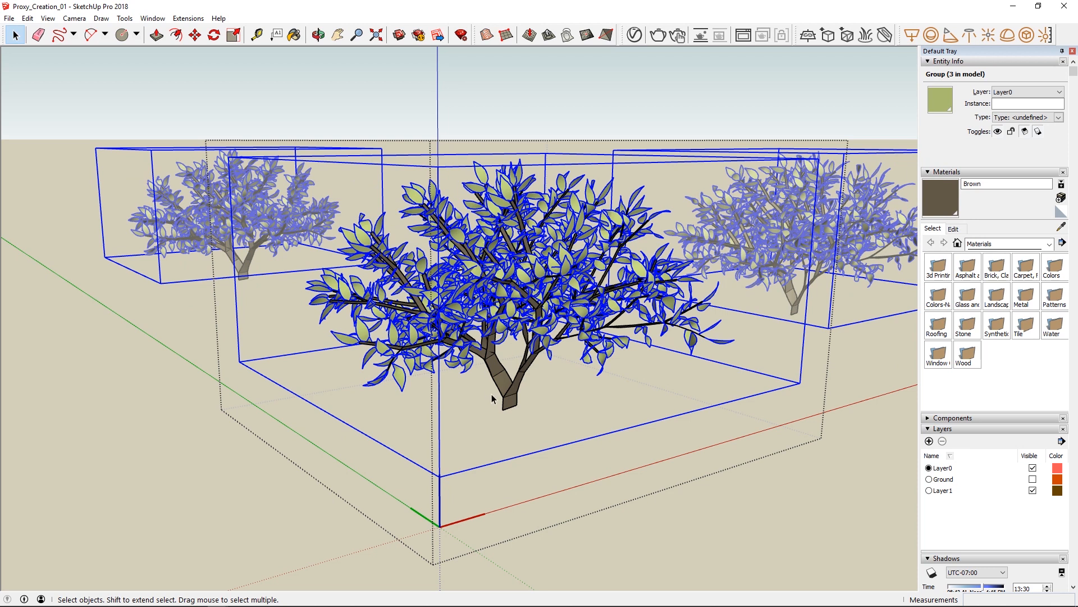
pyautogui.click(494, 368)
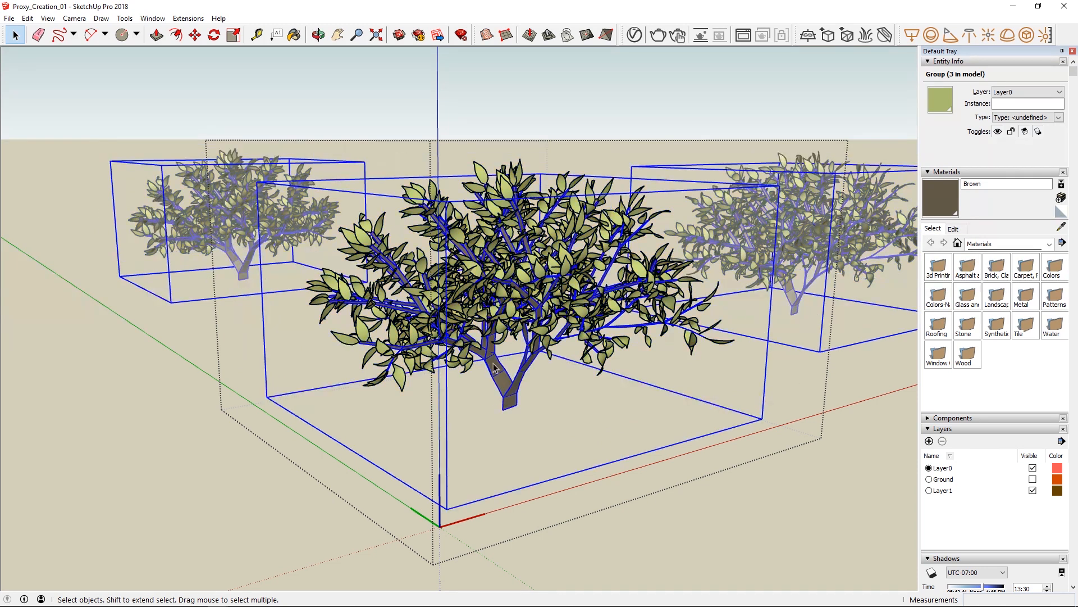
# Explode the branch and leaf groups inside the Plant component and combine all their geometry into one group.
pyautogui.rightClick(516, 380)
pyautogui.click(538, 448)
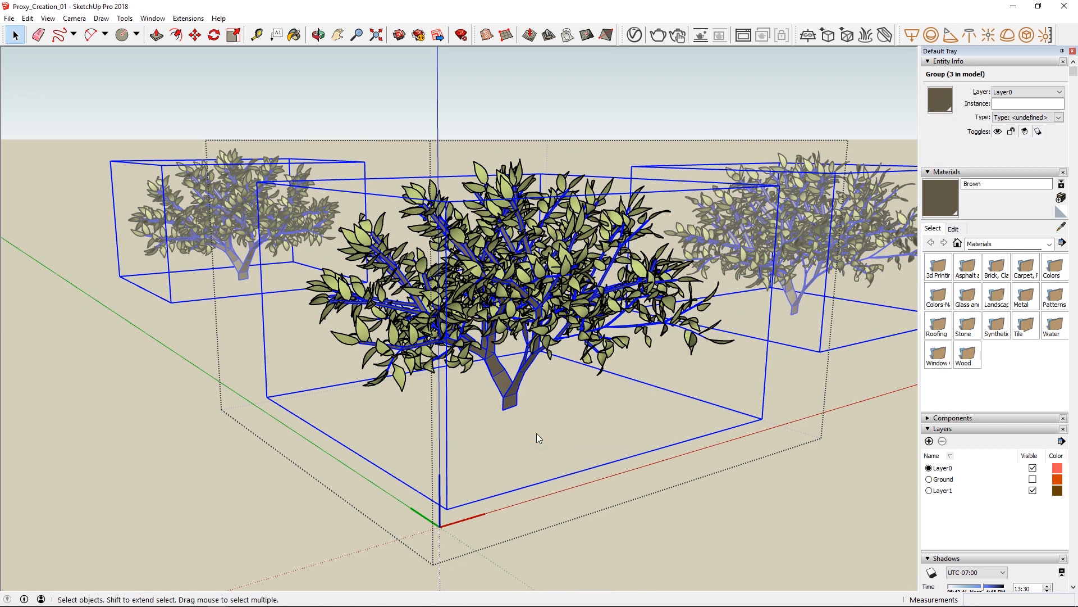
pyautogui.rightClick(549, 248)
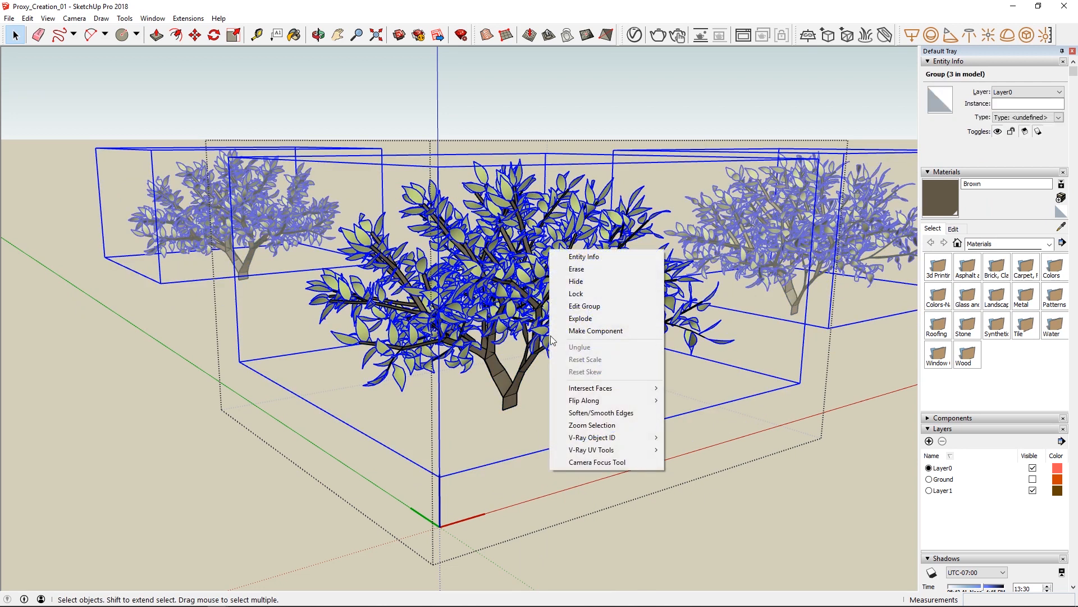
pyautogui.click(574, 318)
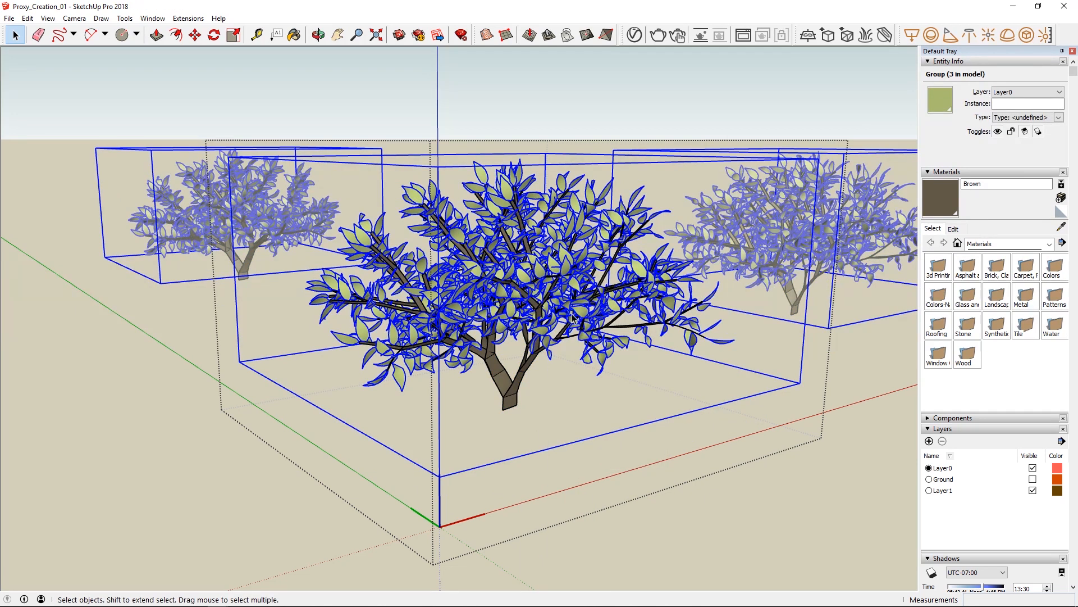
pyautogui.rightClick(574, 296)
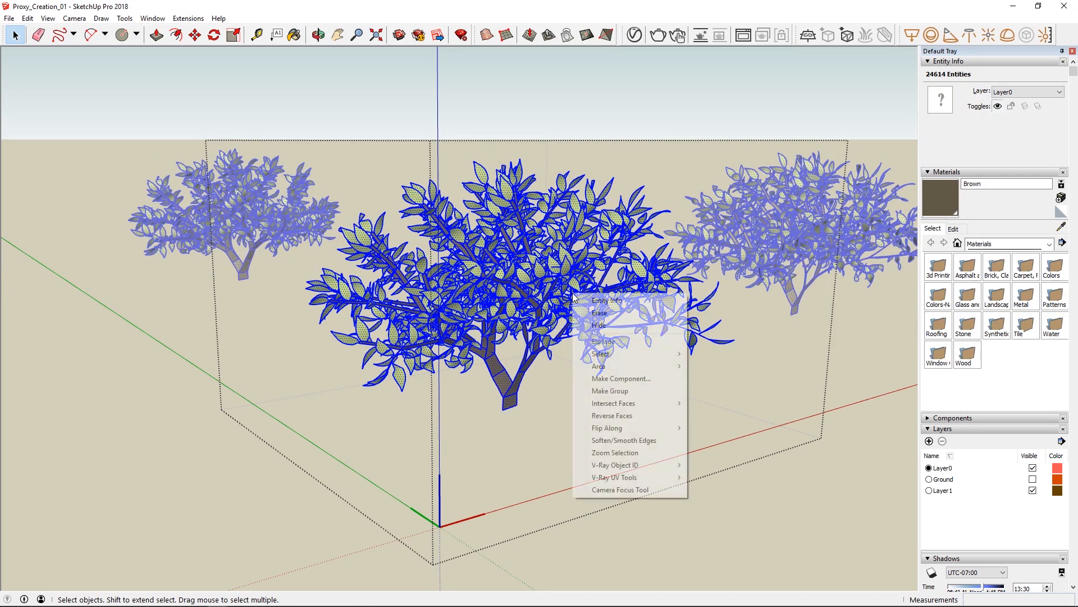
pyautogui.click(594, 387)
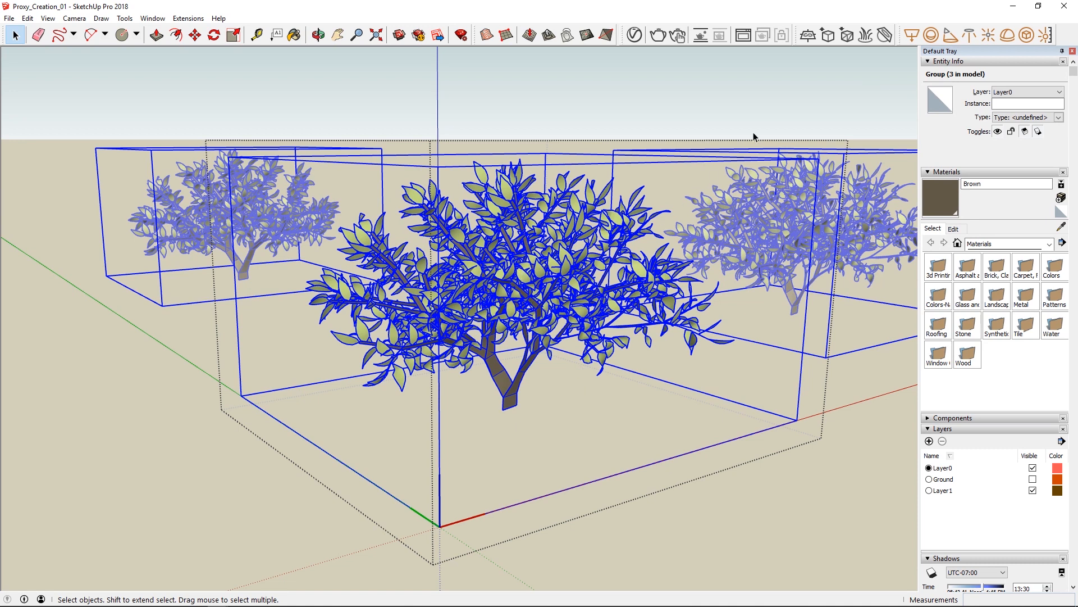
# Start a V-Ray proxy export of the plant group with the file name Plant proxy in the V-Ray for SketchUp Webinar folder.
pyautogui.click(829, 36)
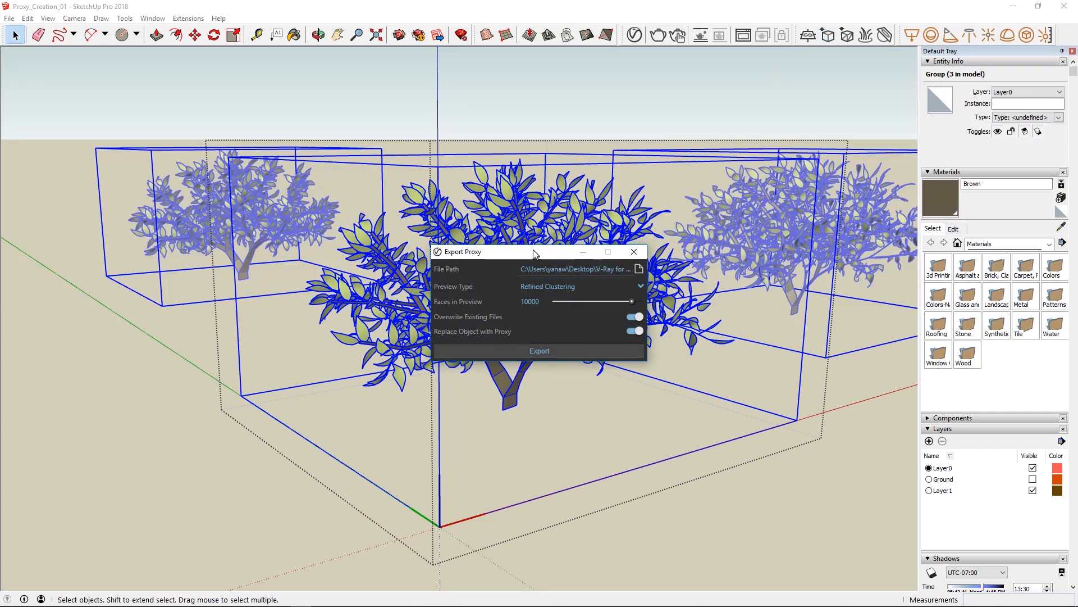
pyautogui.moveTo(534, 254); pyautogui.dragTo(507, 211)
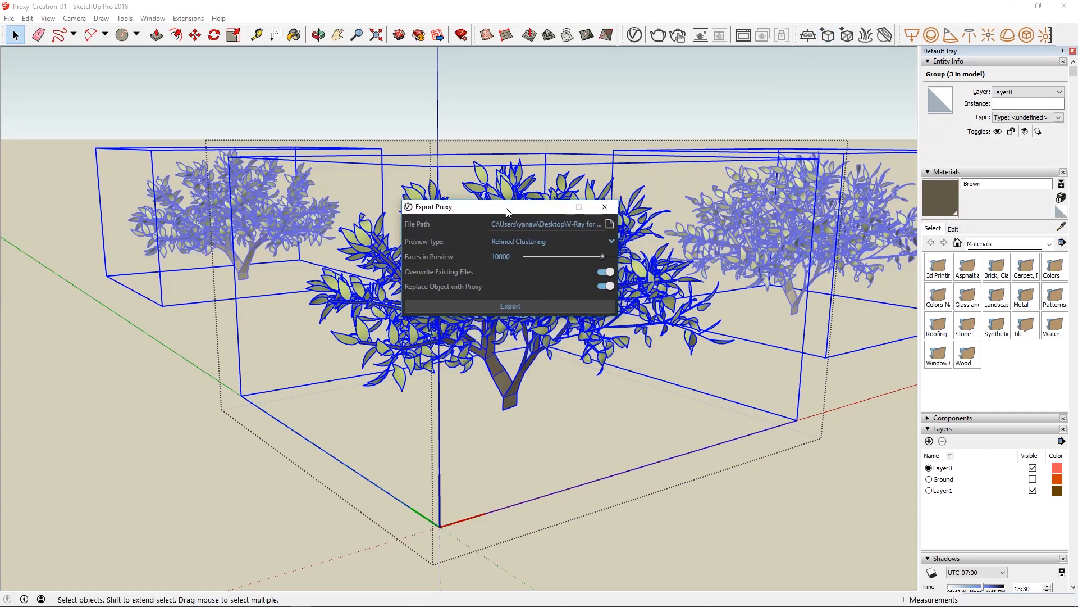
pyautogui.click(611, 224)
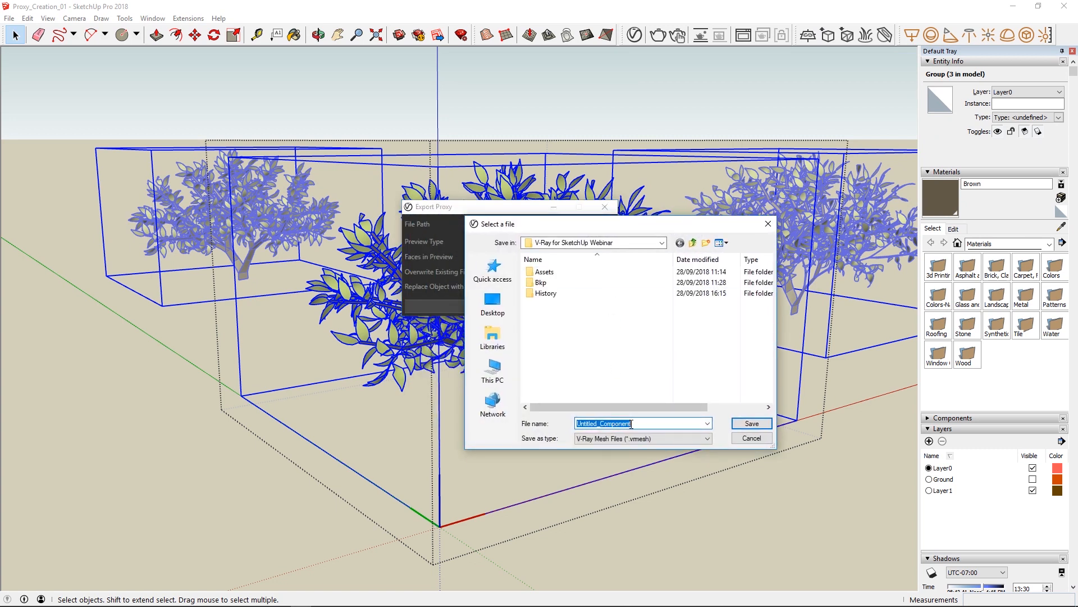
pyautogui.write('Plan')
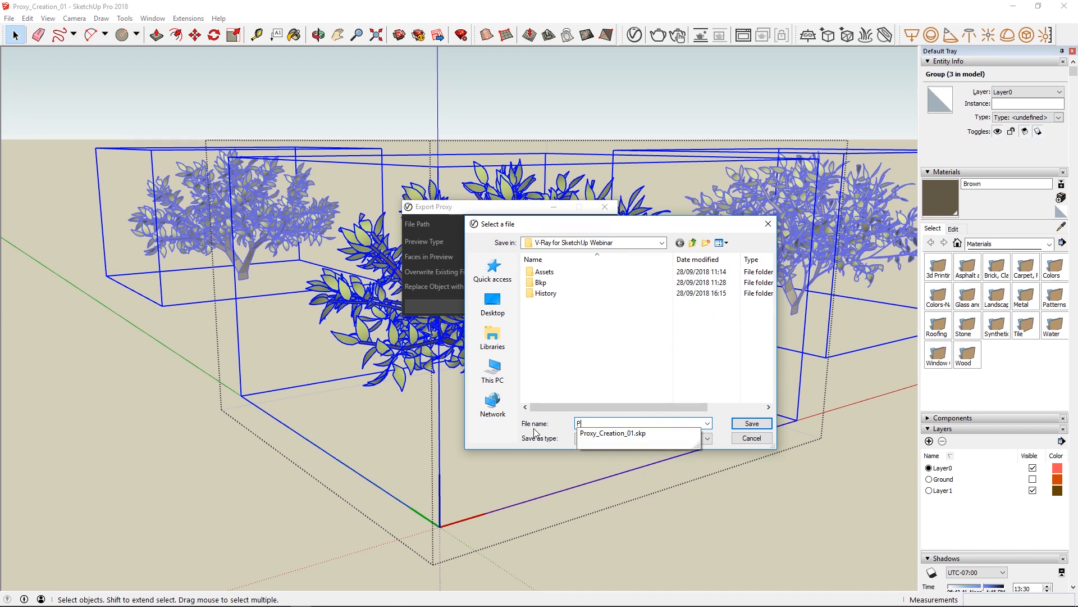
pyautogui.write('t proxy')
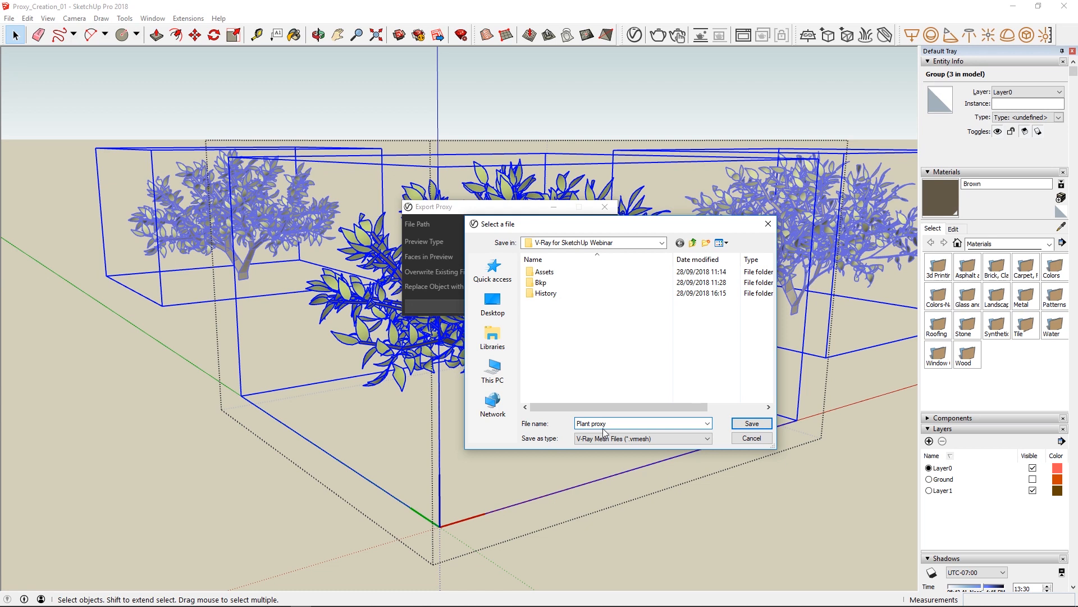
pyautogui.click(741, 425)
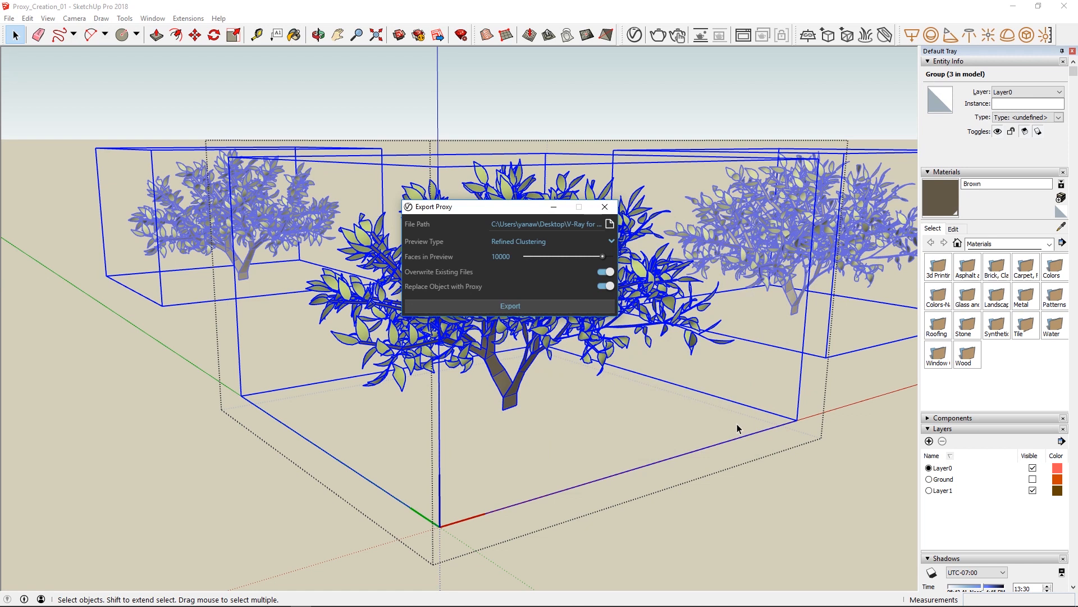
# Set the proxy preview to 5000 faces, export the plant with object replacement, and leave component editing.
pyautogui.moveTo(511, 257); pyautogui.dragTo(502, 256)
pyautogui.click(510, 304)
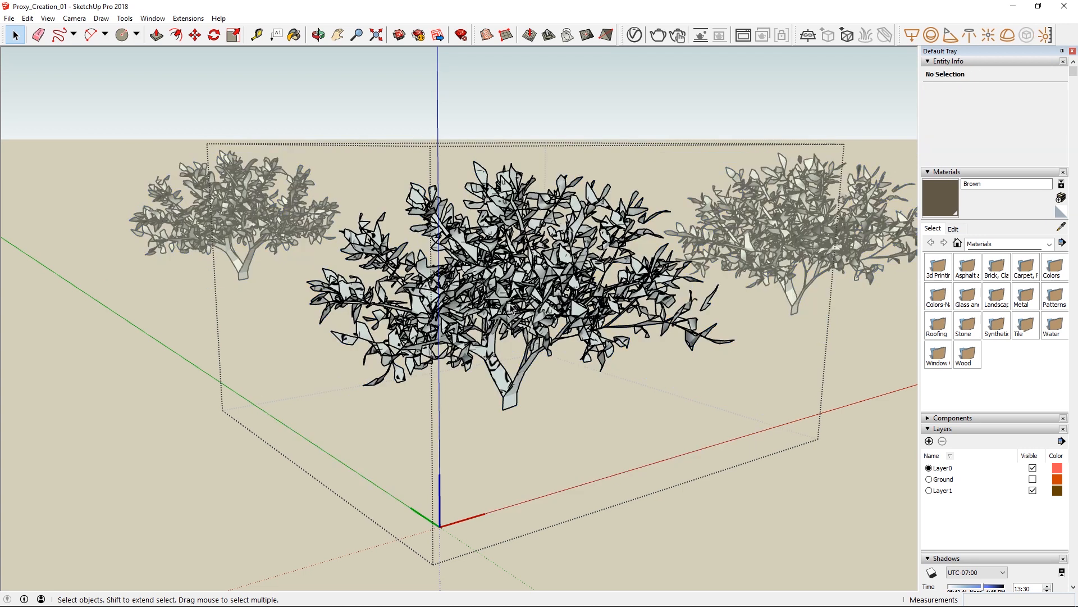
pyautogui.click(180, 329)
pyautogui.moveTo(408, 282); pyautogui.dragTo(393, 270, button='middle')
# Inspect the Plant proxy Material's Multi Material inputs in the V-Ray Asset Editor.
pyautogui.click(634, 35)
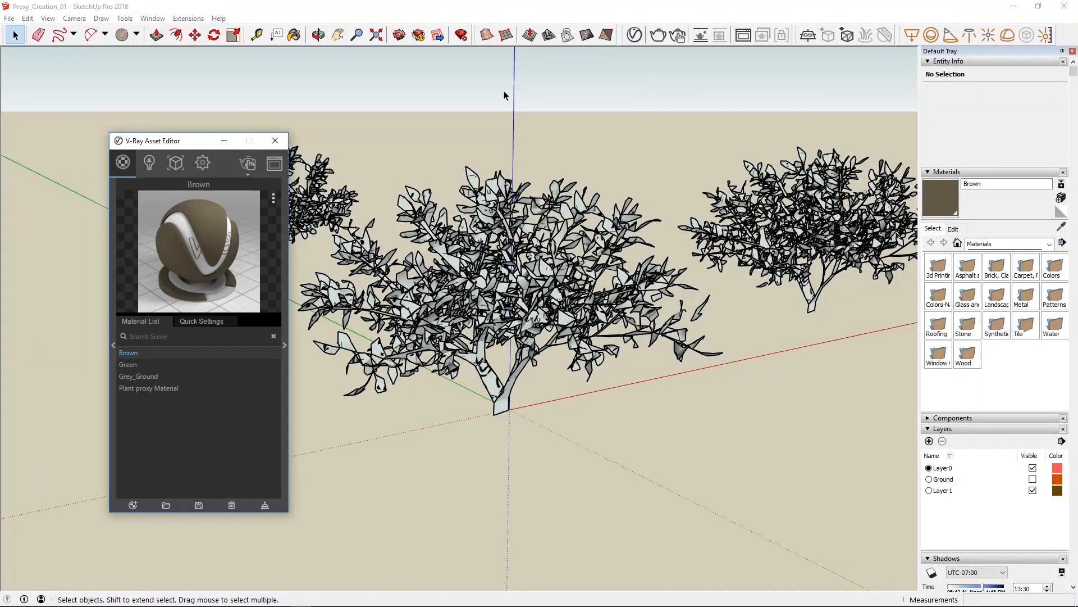
pyautogui.click(164, 388)
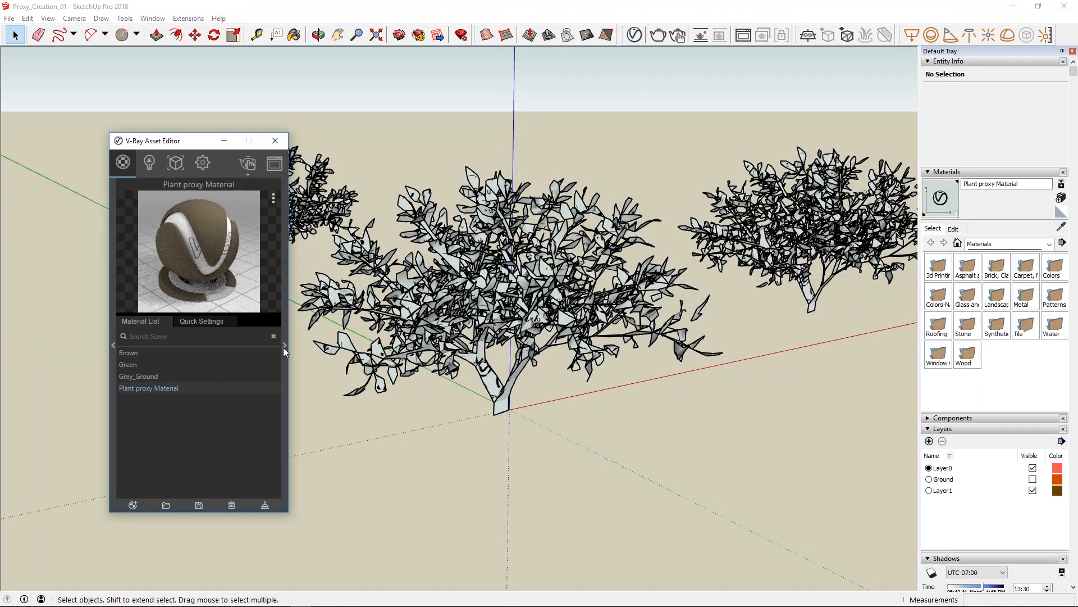
pyautogui.click(285, 345)
pyautogui.click(461, 231)
pyautogui.click(460, 231)
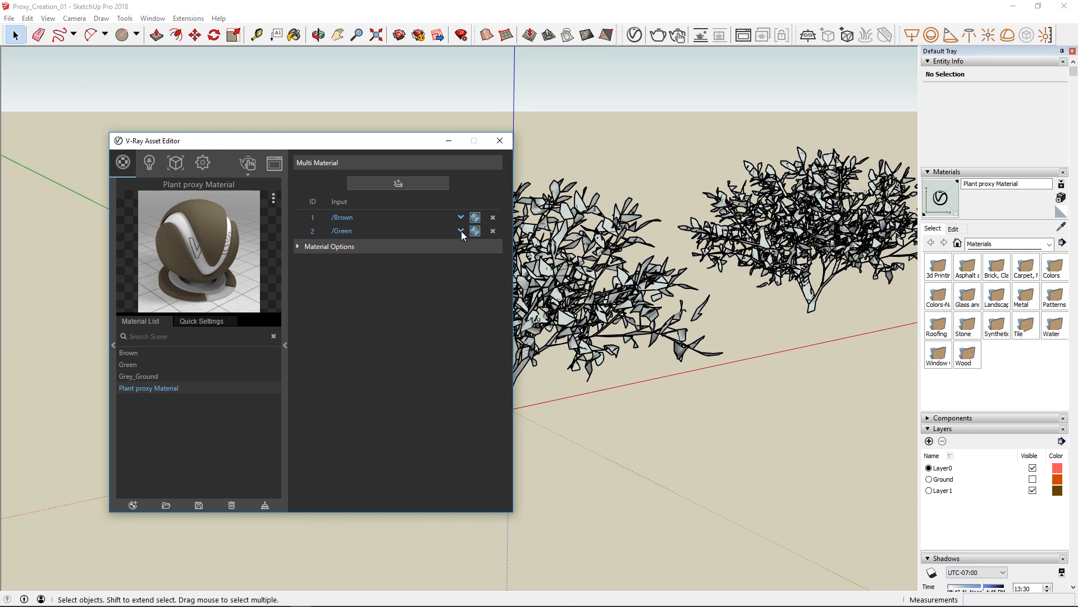
# Collapse the material's settings and start an interactive V-Ray render of the proxy plants.
pyautogui.click(285, 345)
pyautogui.click(248, 164)
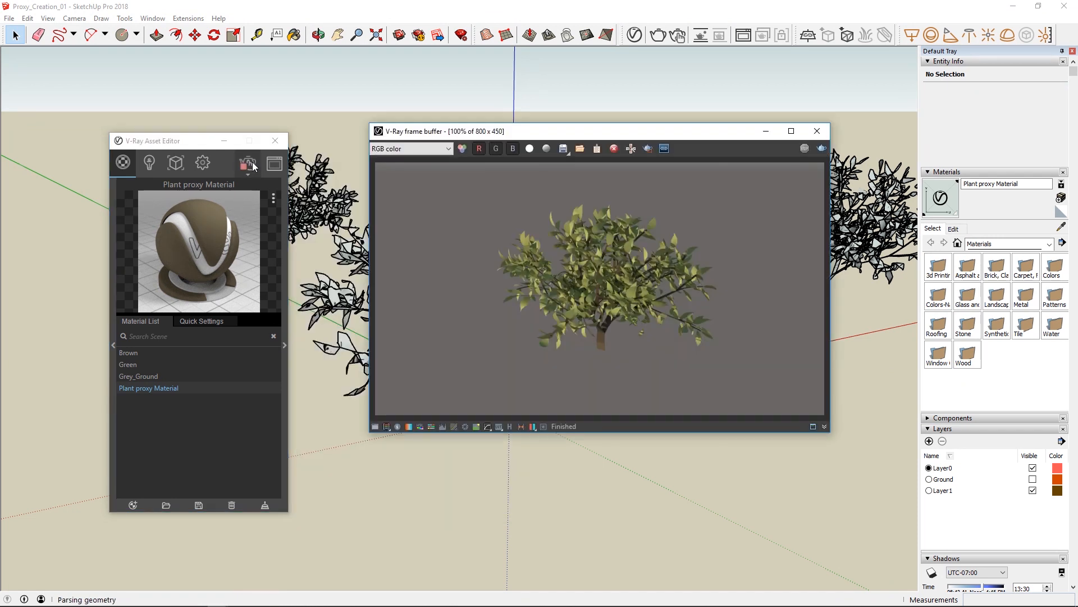
# Check the proxy plants in the interactive render, stop and close it, and list the geometry assets.
pyautogui.moveTo(473, 485); pyautogui.dragTo(503, 489, button='middle')
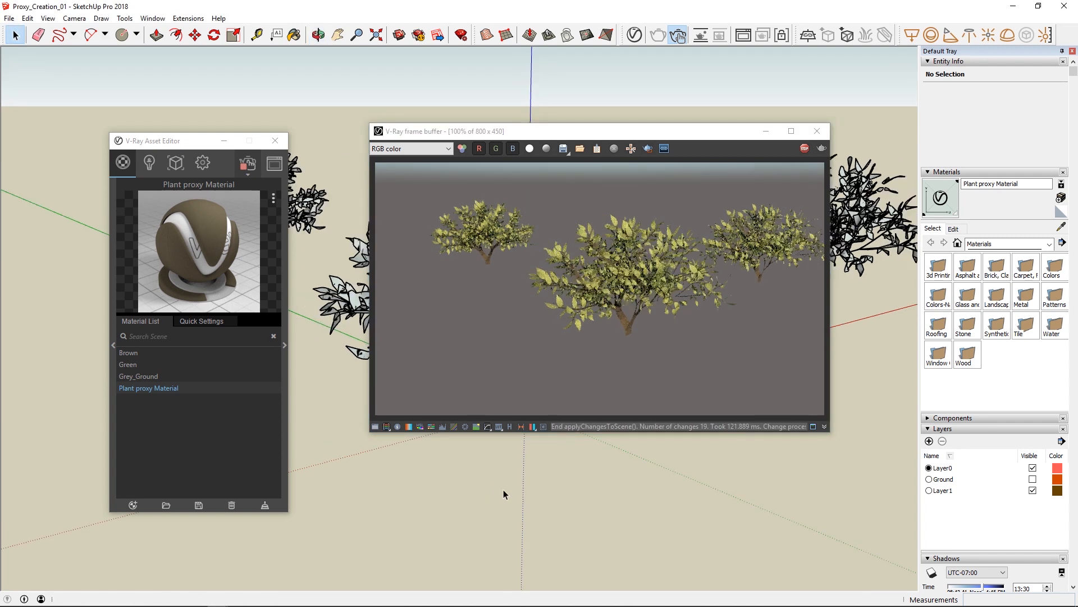
pyautogui.click(805, 149)
pyautogui.click(812, 136)
pyautogui.click(175, 162)
# Copy the central plant component and paste the duplicate on the ground in front of the plant on the red axis side.
pyautogui.click(481, 307)
pyautogui.scroll(-5, 482, 307)
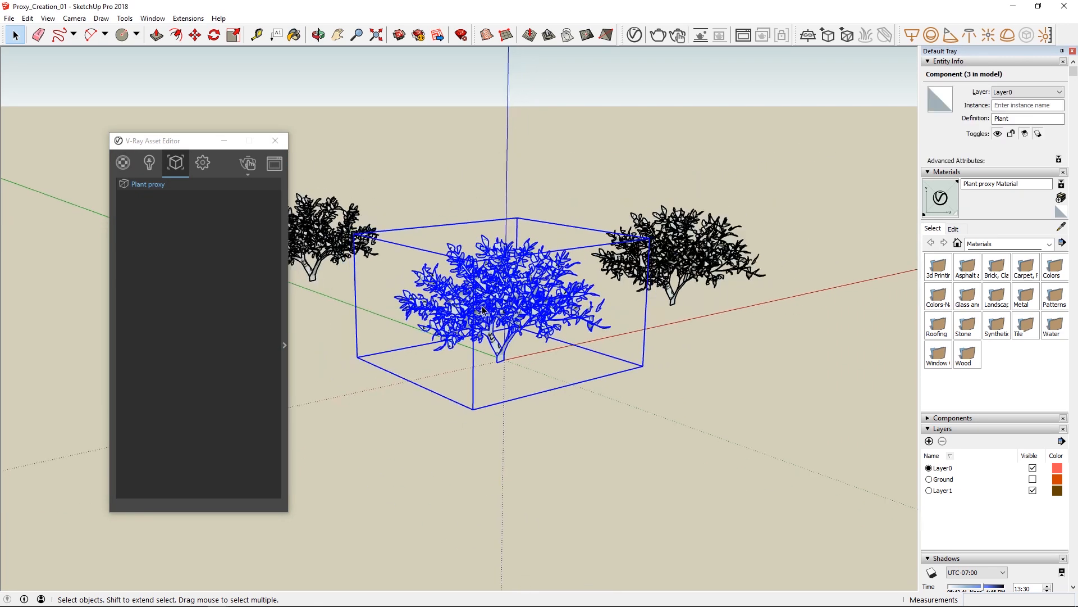
pyautogui.hotkey('ctrl', 'c')
pyautogui.hotkey('ctrl', 'v')
pyautogui.click(817, 428)
pyautogui.press('space')
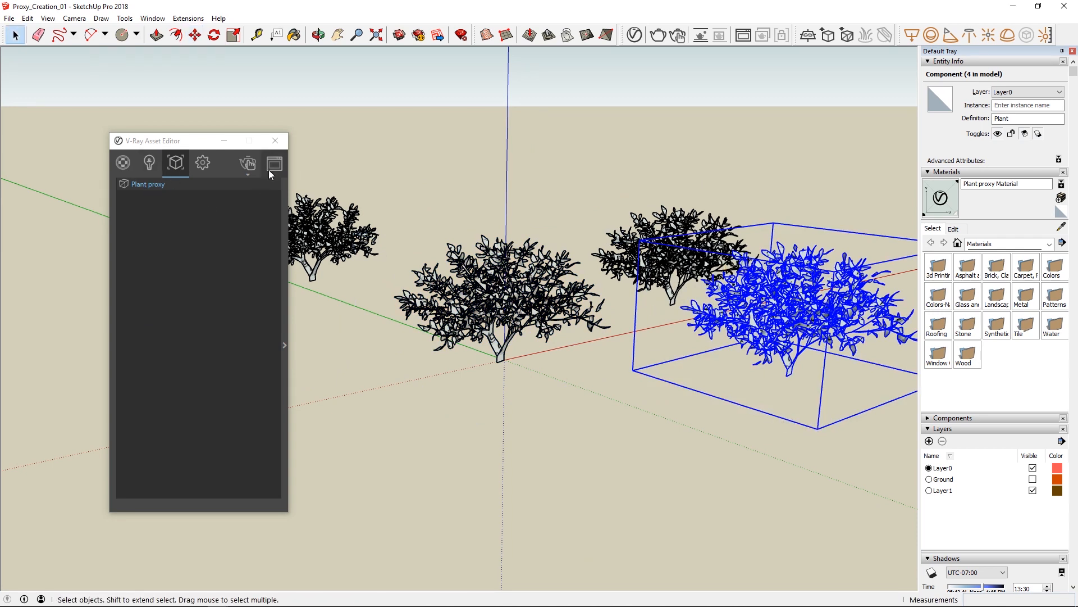
# Close the V-Ray Asset Editor and save the model as Plant proxy in the V-Ray for SketchUp Webinar folder.
pyautogui.click(275, 140)
pyautogui.click(419, 161)
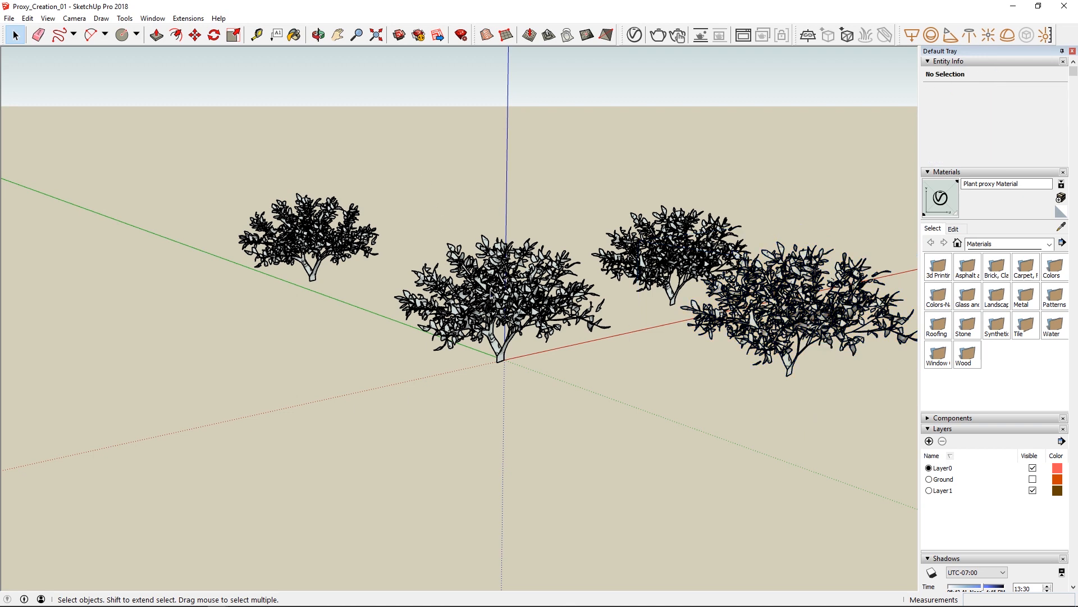
pyautogui.click(491, 291)
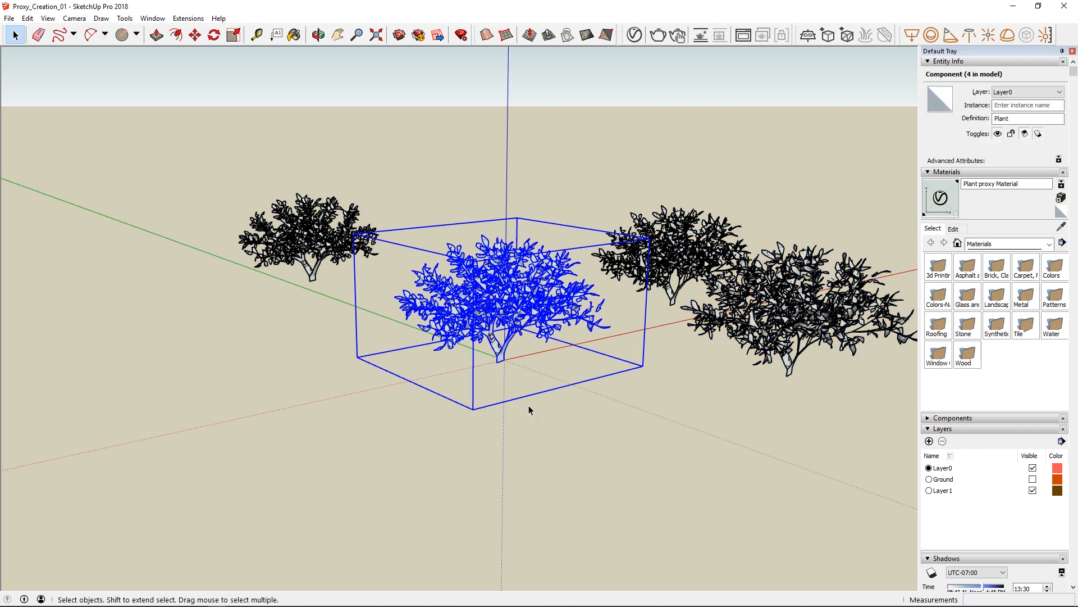
pyautogui.click(342, 403)
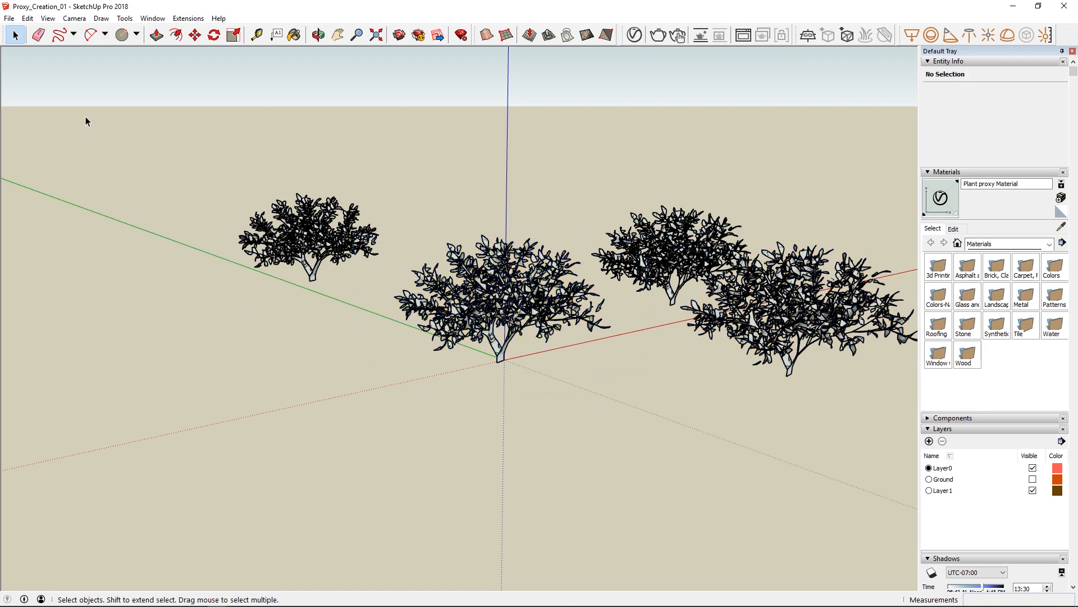
pyautogui.click(9, 18)
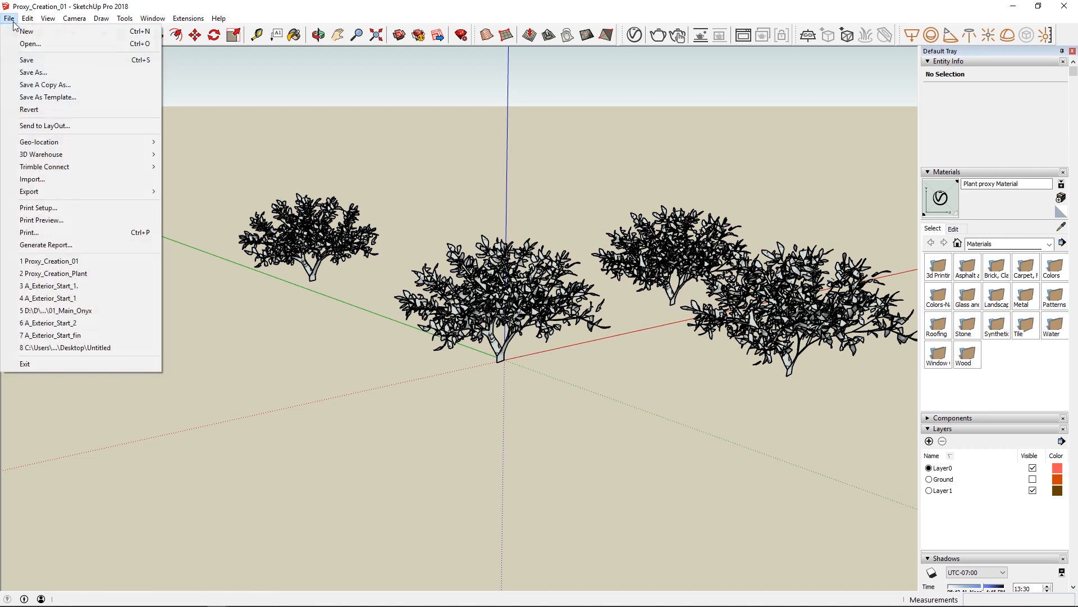
pyautogui.click(18, 73)
pyautogui.write('P')
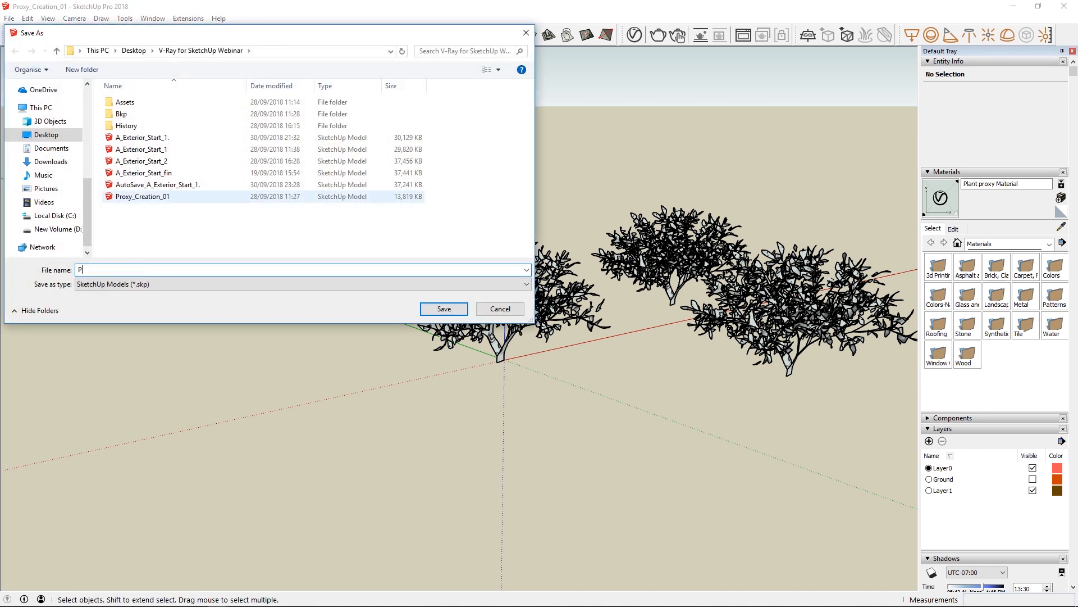
pyautogui.write('lant proxy')
pyautogui.click(138, 205)
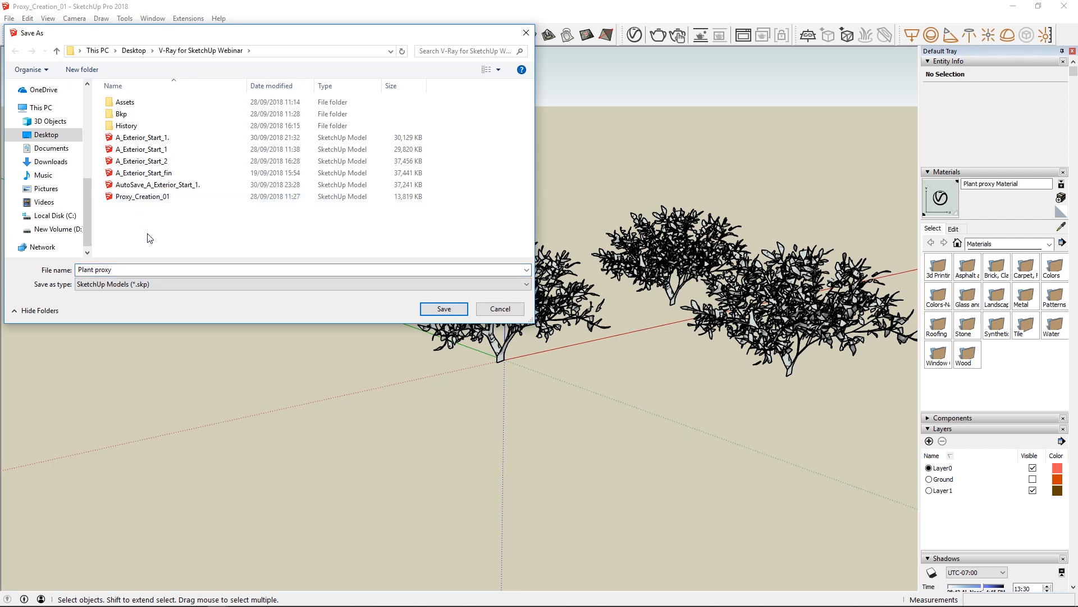
pyautogui.click(443, 309)
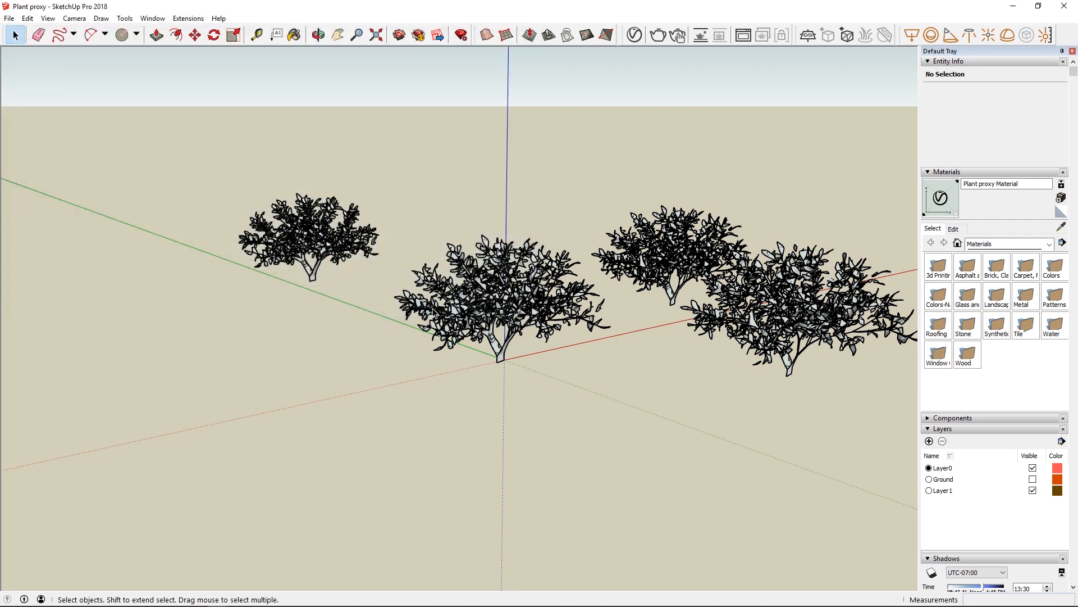
# Create a new model and choose the Plant proxy file for import as a SketchUp file.
pyautogui.click(10, 19)
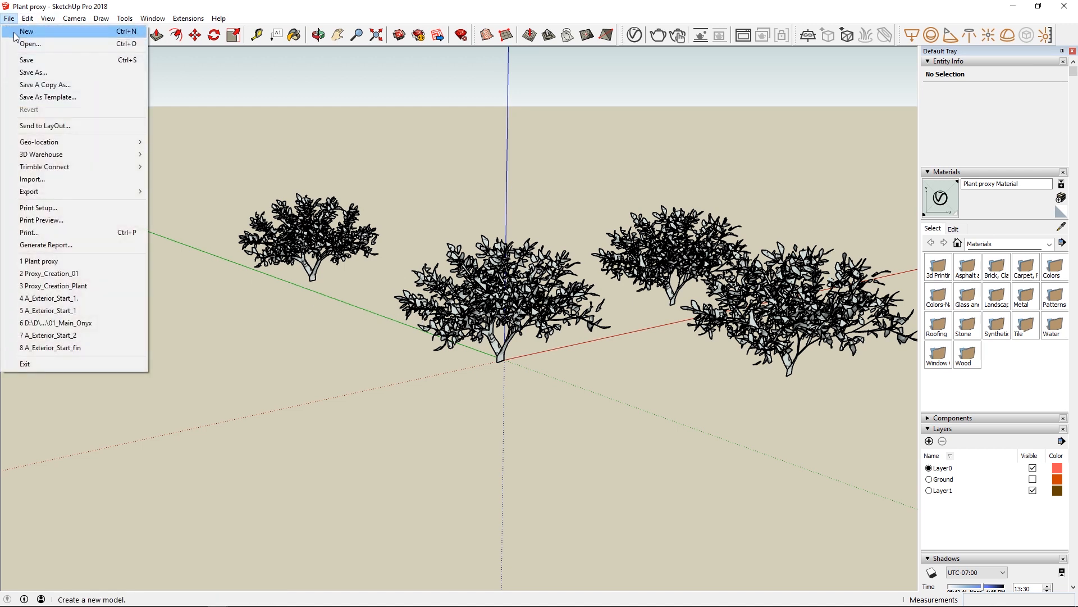
pyautogui.click(22, 31)
pyautogui.click(9, 18)
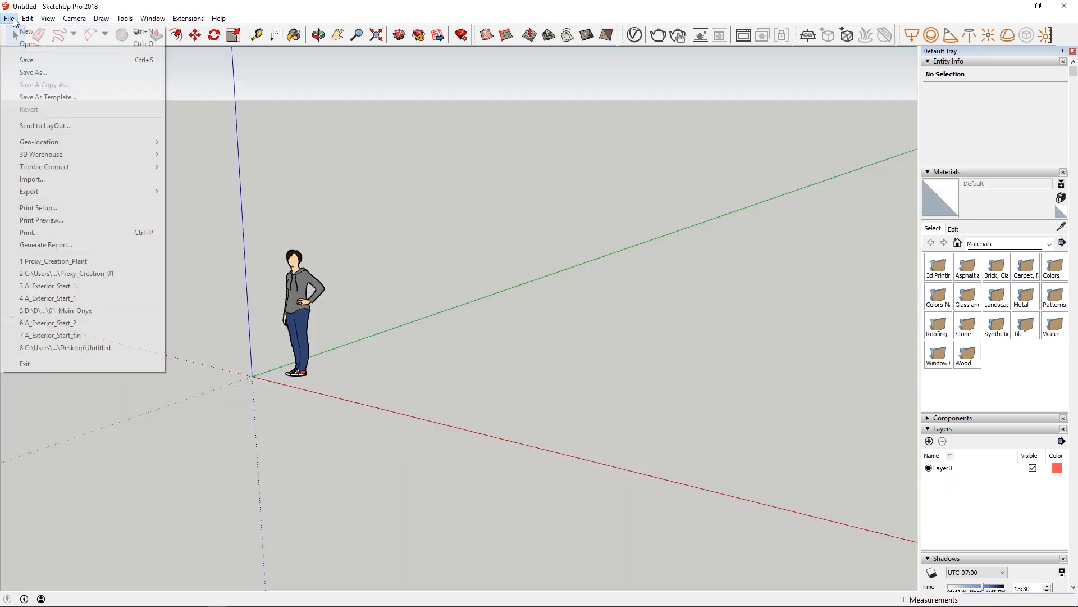
pyautogui.click(22, 180)
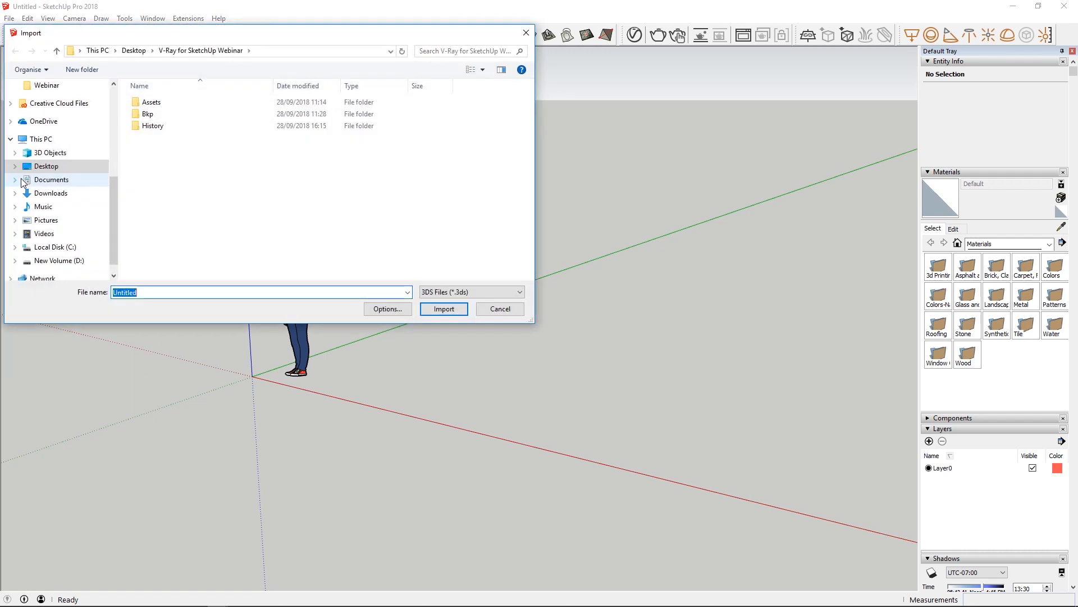
pyautogui.click(449, 292)
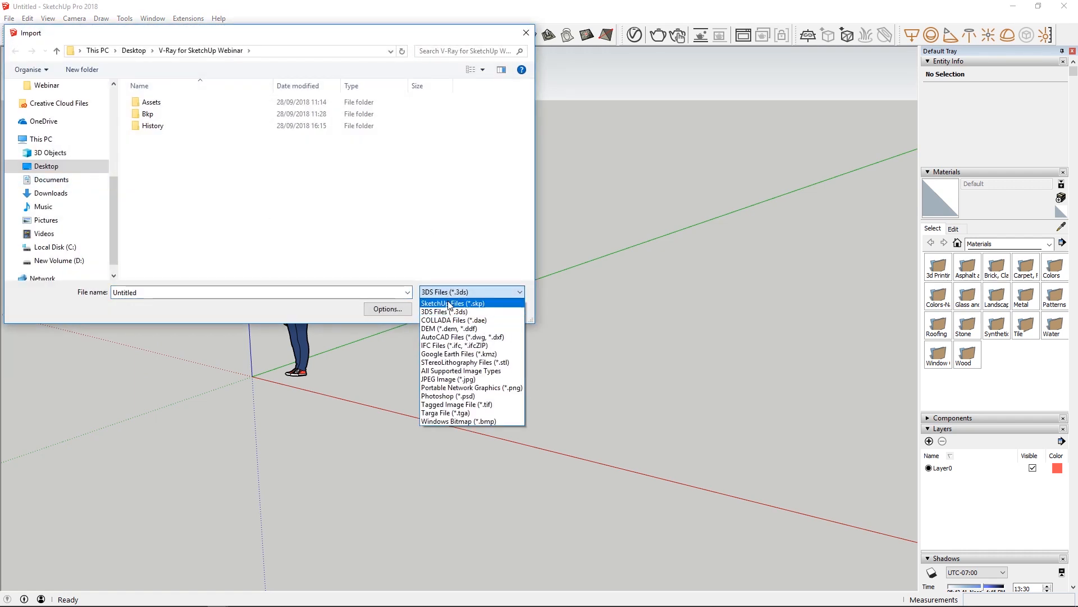
pyautogui.click(452, 303)
pyautogui.click(163, 196)
pyautogui.click(454, 311)
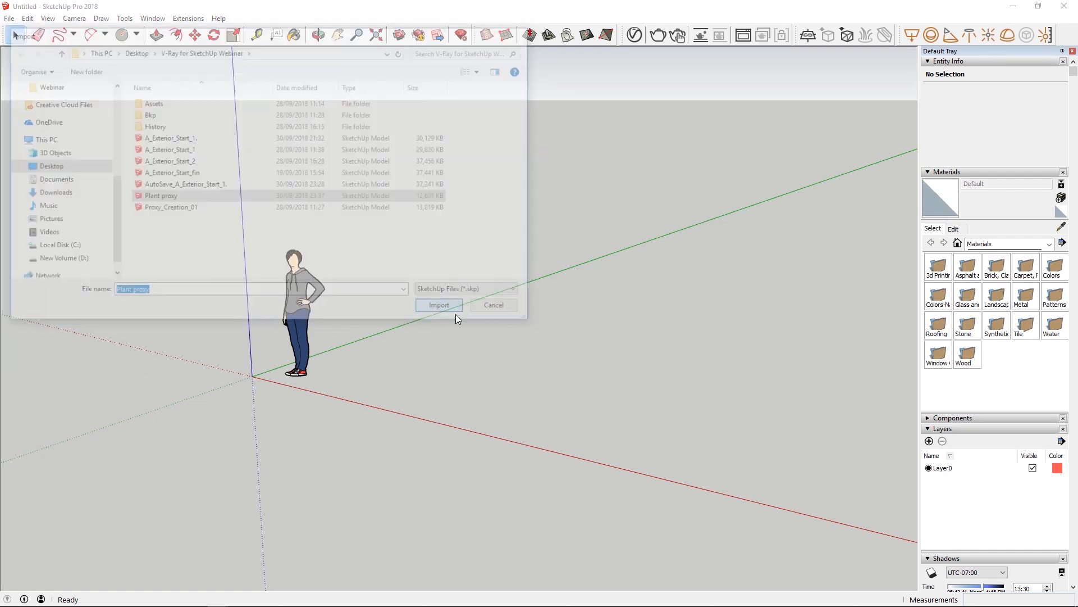
# Place the imported plants on the ground beside the standing figure.
pyautogui.click(605, 384)
pyautogui.moveTo(606, 384); pyautogui.dragTo(652, 365, button='middle')
pyautogui.click(732, 411)
pyautogui.scroll(4, 732, 412)
pyautogui.scroll(-5, 722, 331)
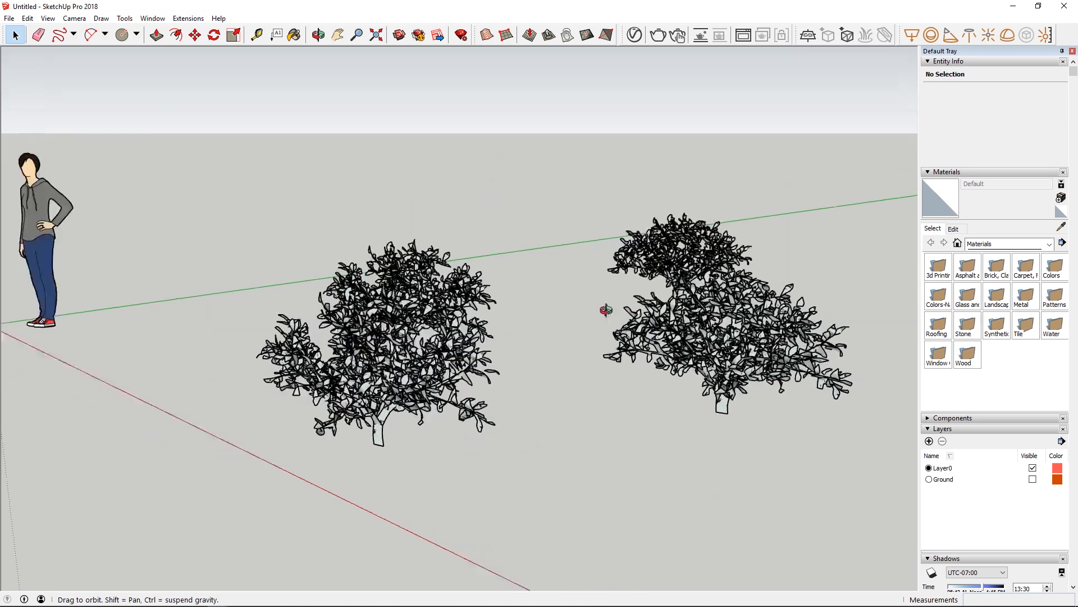
# Check the settings of Plant proxy Material in the V-Ray Asset Editor and render the imported plants interactively.
pyautogui.click(634, 35)
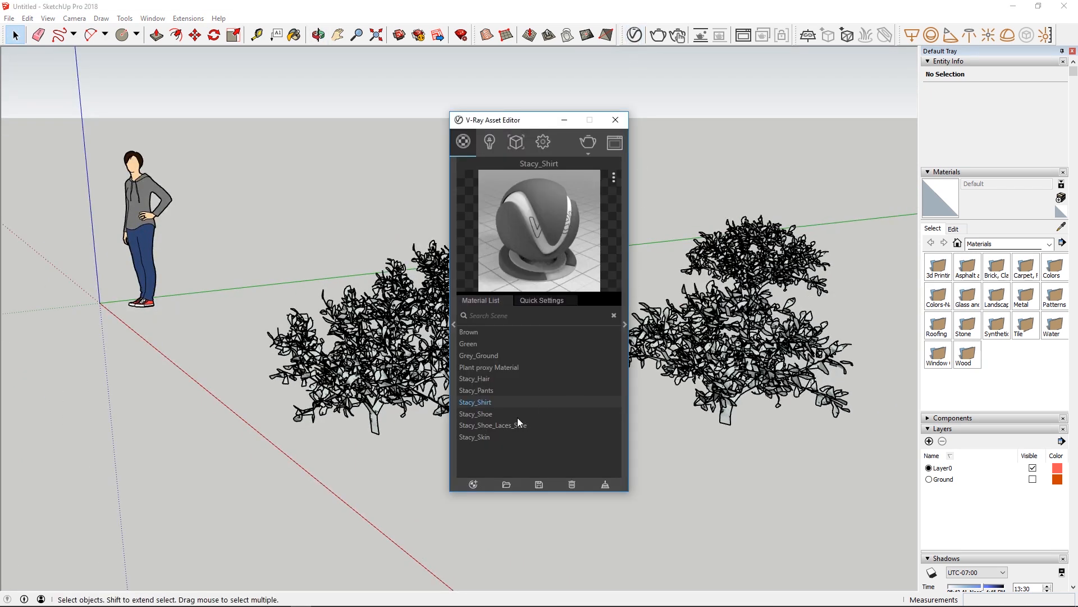
pyautogui.click(472, 355)
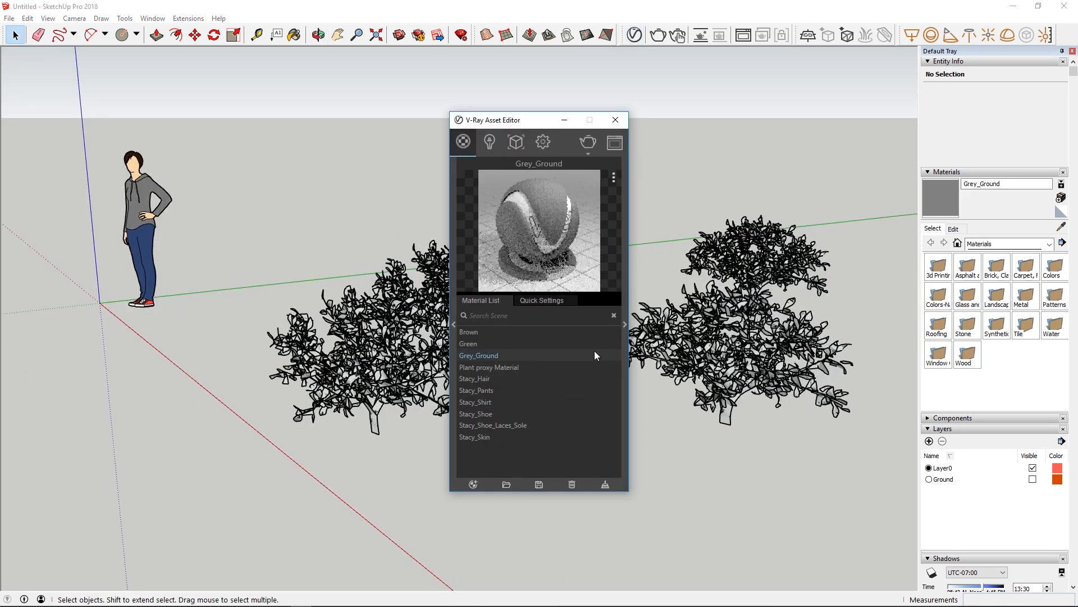
pyautogui.click(513, 367)
pyautogui.click(625, 324)
pyautogui.click(586, 151)
pyautogui.click(584, 193)
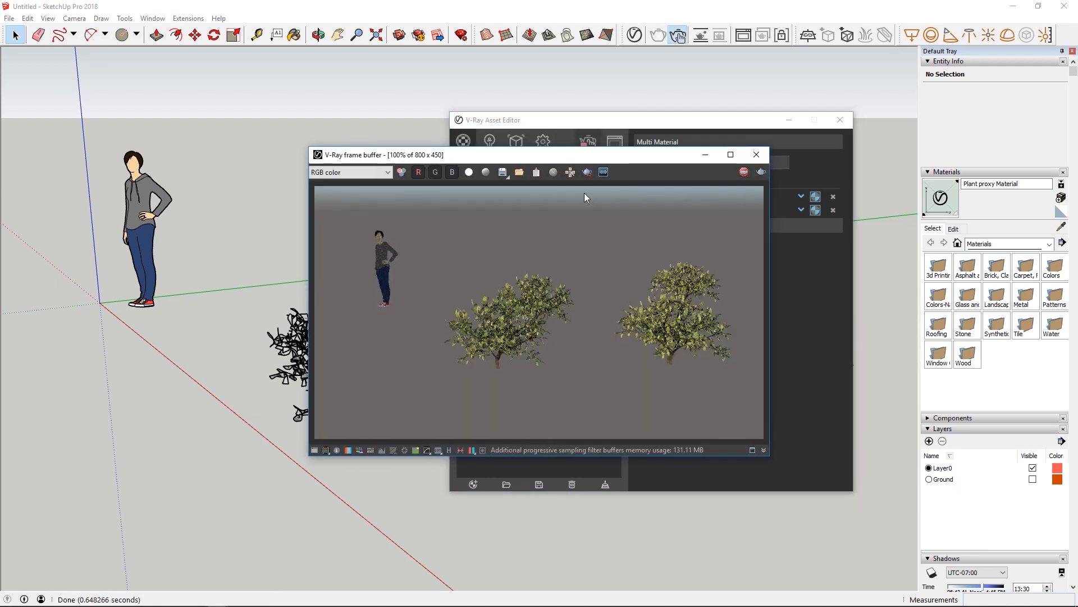
# Stop the render, close the V-Ray windows, and discard the untitled test model without saving.
pyautogui.click(744, 172)
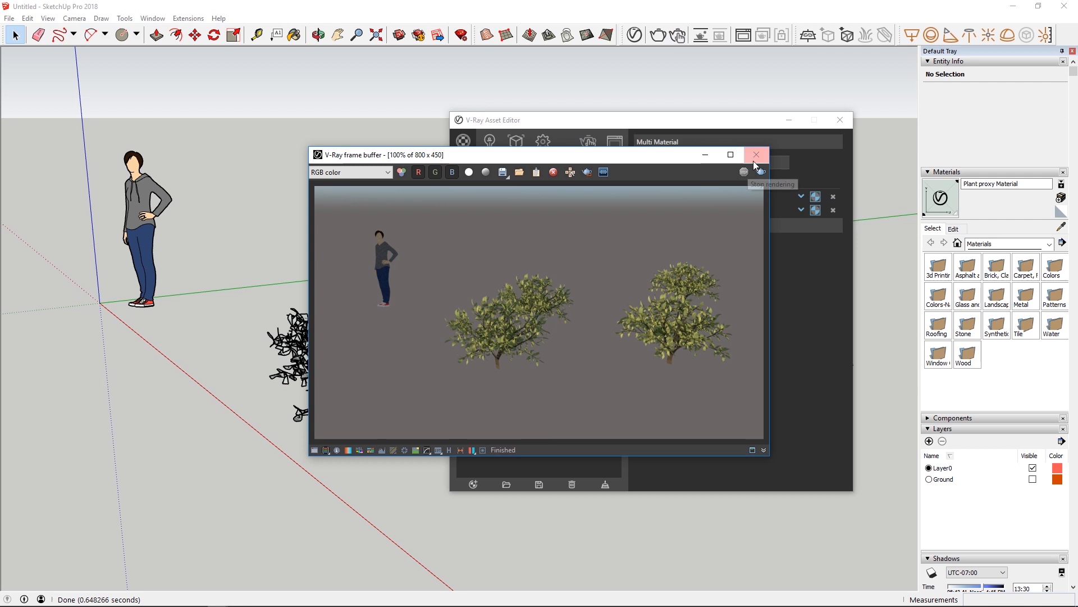
pyautogui.click(756, 155)
pyautogui.click(840, 120)
pyautogui.click(1064, 7)
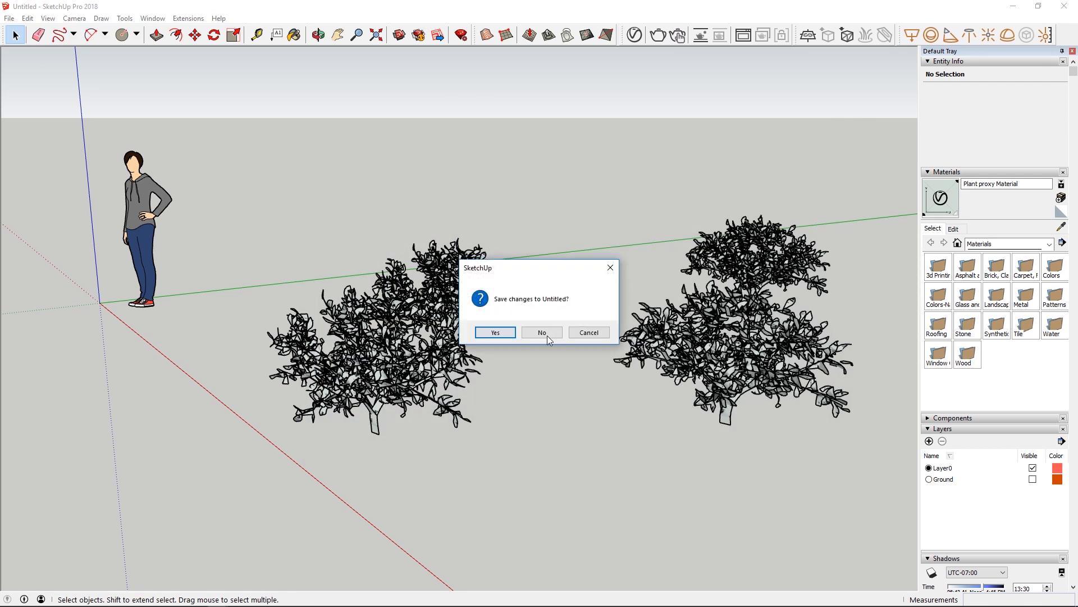
pyautogui.click(542, 332)
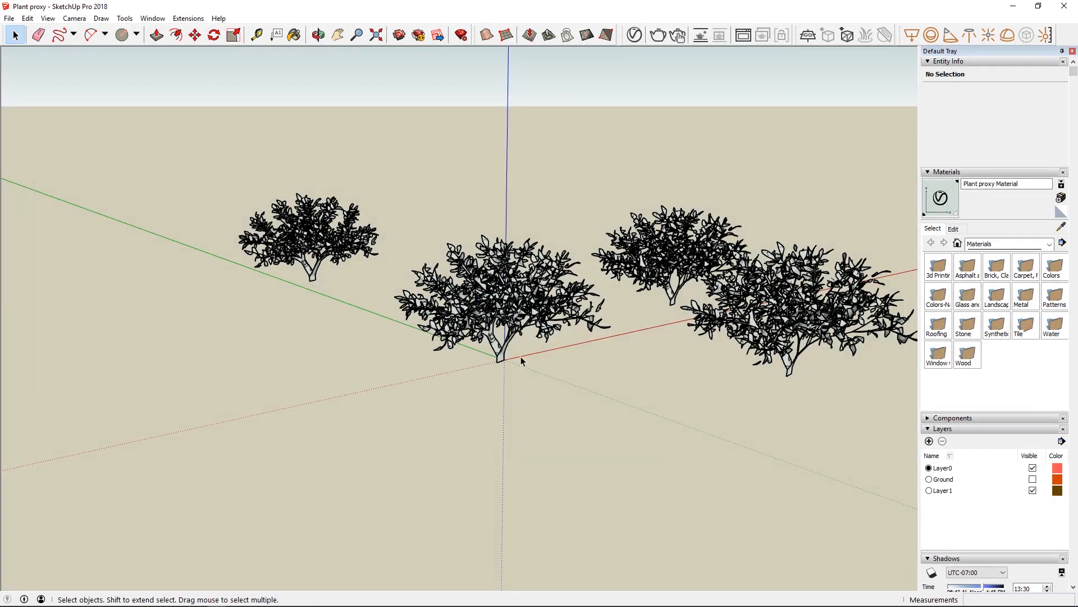
# Delete the three outer plants, keeping only the one at the origin.
pyautogui.click(789, 313)
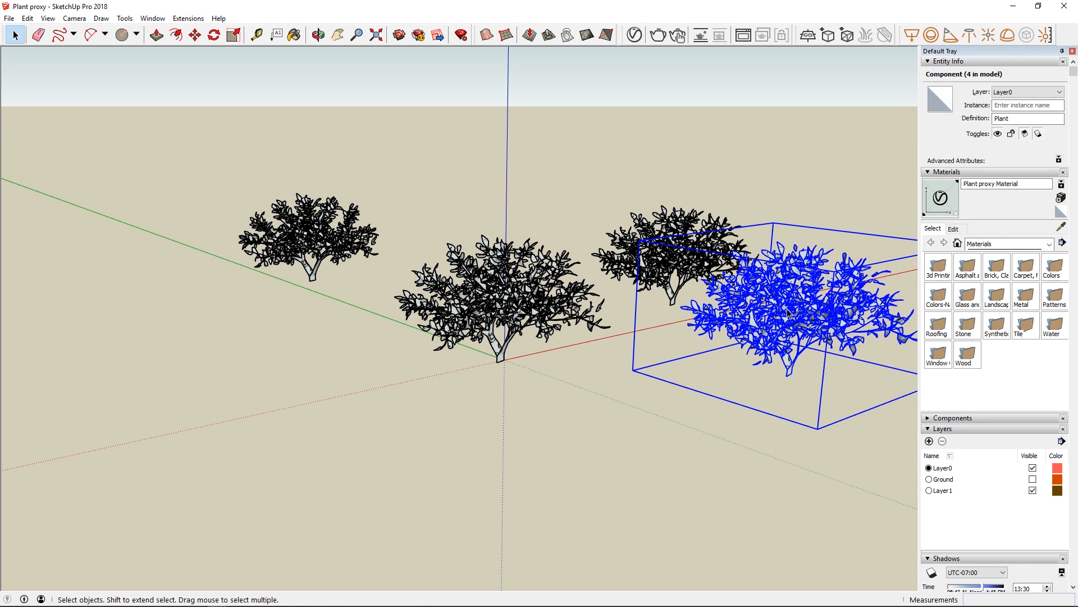
pyautogui.press('Delete')
pyautogui.click(679, 248)
pyautogui.press('Delete')
pyautogui.click(308, 233)
pyautogui.press('Delete')
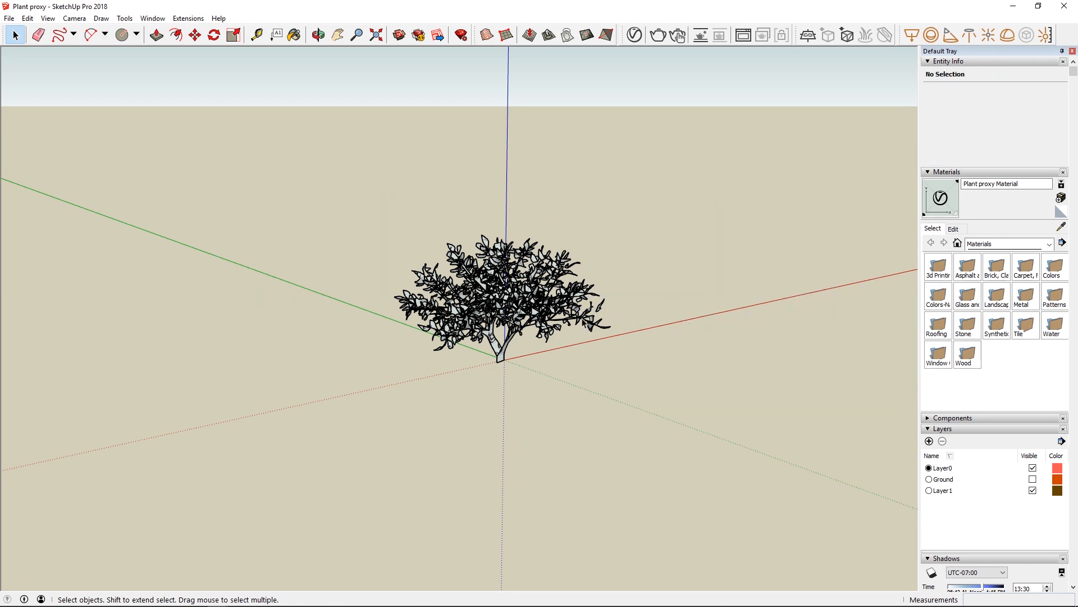
# Make the Ground layer visible to show the terrain around the plant.
pyautogui.click(1032, 479)
pyautogui.moveTo(563, 257); pyautogui.dragTo(447, 236, button='middle')
pyautogui.scroll(-3, 393, 305)
# Scatter copies of the plant over the terrain with the Raytracer Spraycan at an 8 m radius.
pyautogui.click(418, 293)
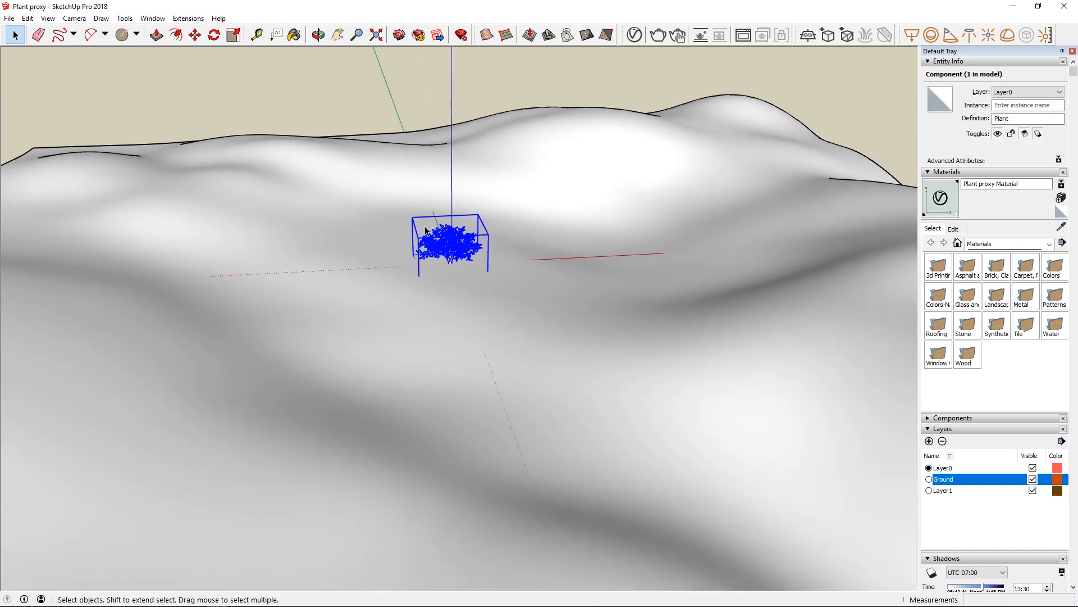
pyautogui.click(182, 22)
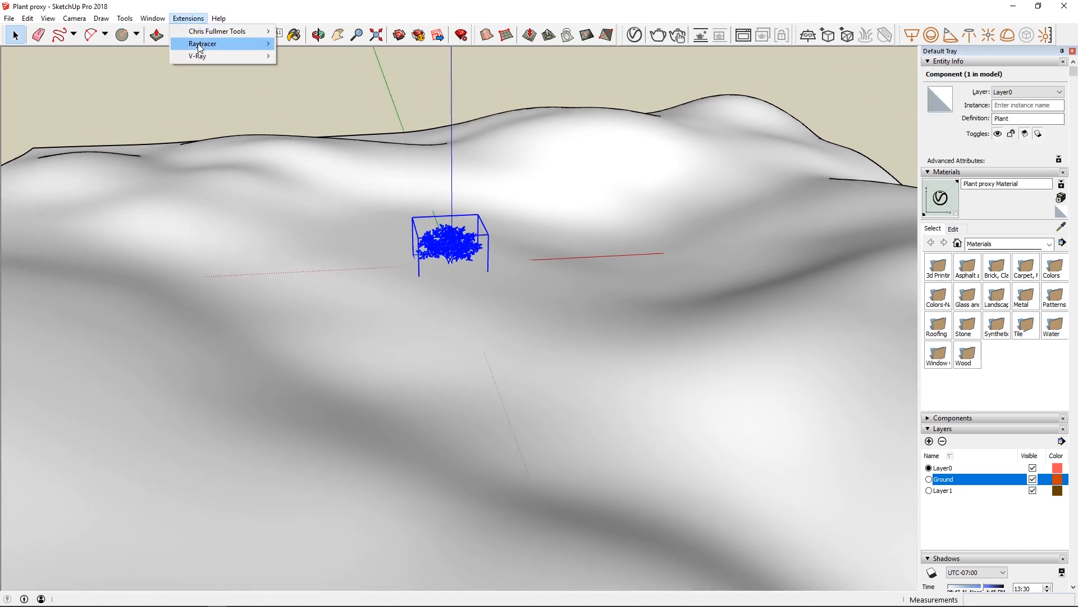
pyautogui.moveTo(204, 44)
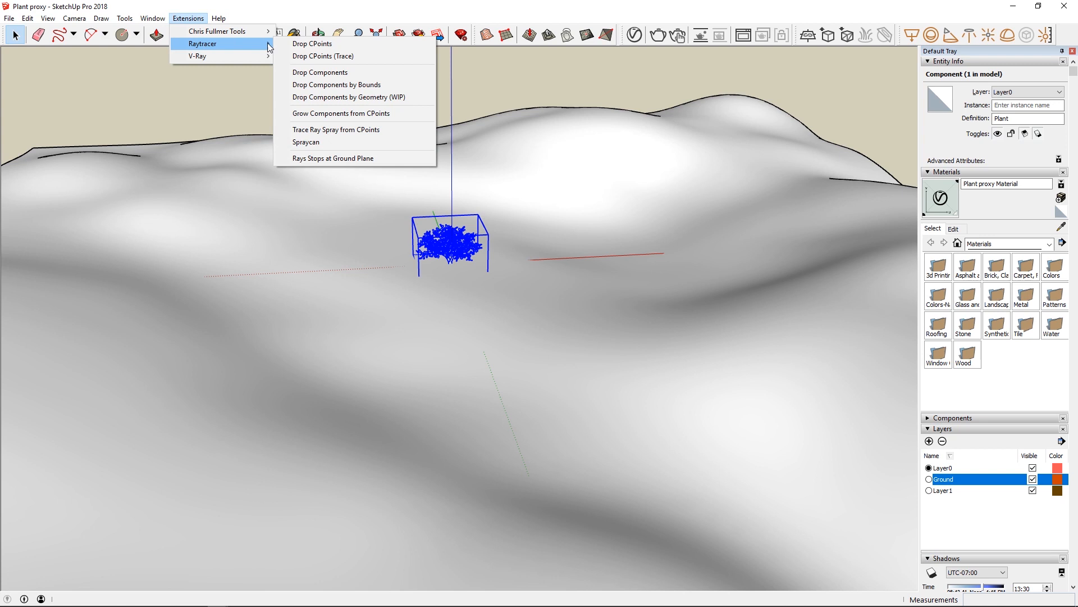
pyautogui.click(306, 143)
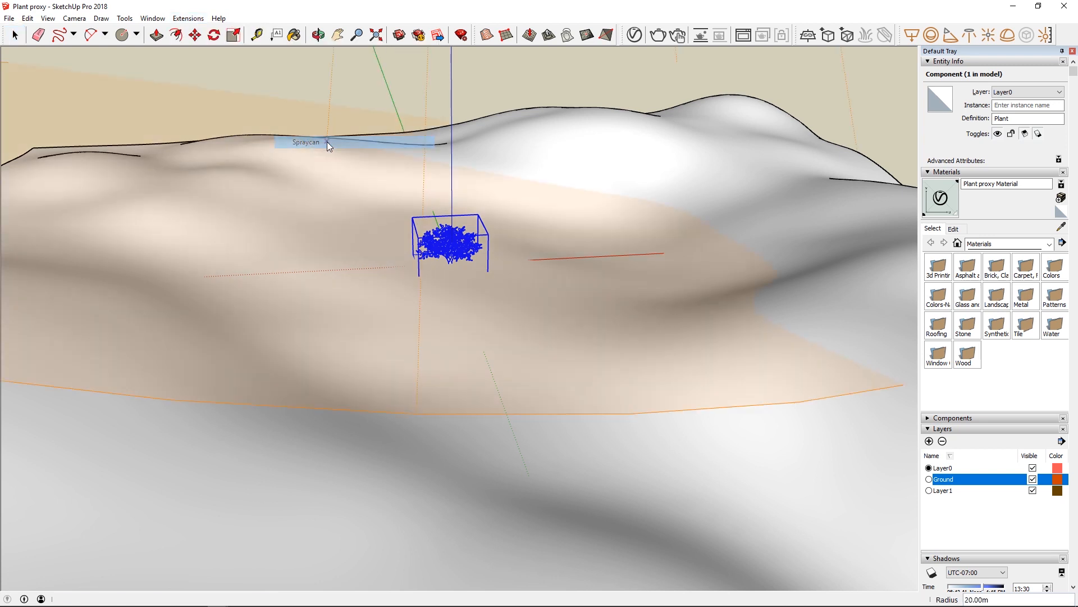
pyautogui.scroll(-5, 354, 227)
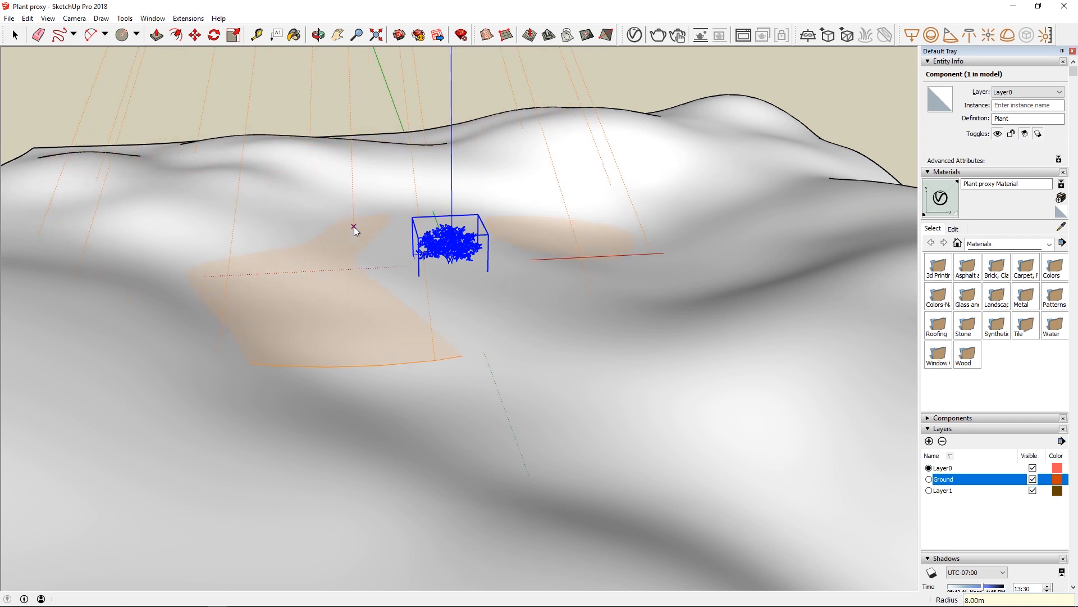
pyautogui.moveTo(337, 224)
pyautogui.mouseDown()
pyautogui.moveTo(363, 215)
pyautogui.moveTo(485, 232)
pyautogui.moveTo(494, 295)
pyautogui.moveTo(319, 283)
pyautogui.moveTo(380, 268)
pyautogui.moveTo(420, 300)
pyautogui.moveTo(422, 269)
pyautogui.mouseUp()
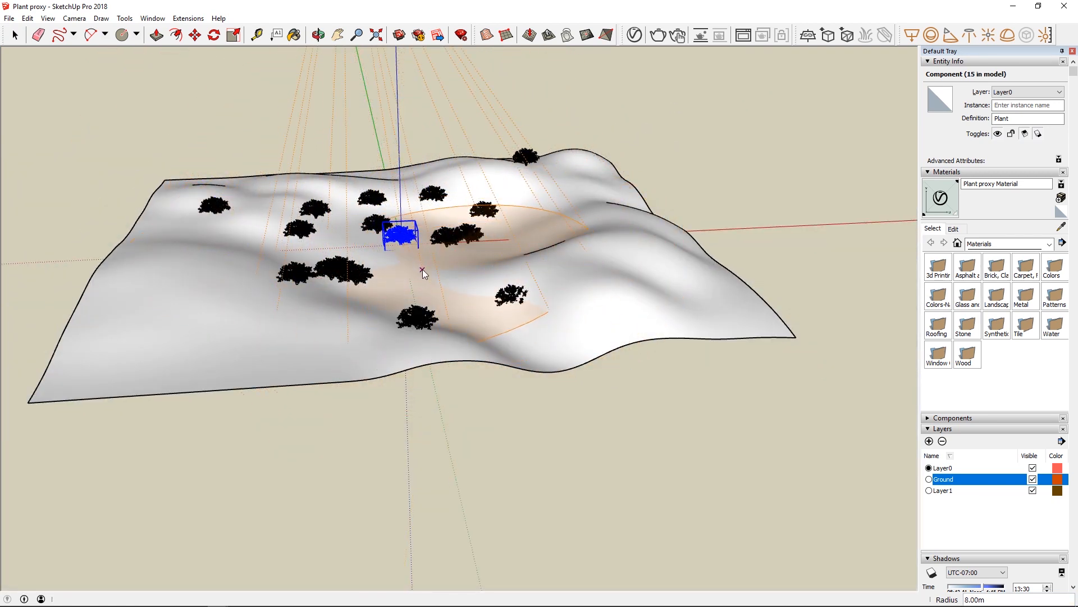
pyautogui.press('space')
# Select all Plant proxy instances in the scene from the V-Ray Asset Editor's geometry list.
pyautogui.scroll(6, 402, 230)
pyautogui.scroll(-2, 402, 228)
pyautogui.moveTo(401, 227); pyautogui.dragTo(505, 141, button='middle')
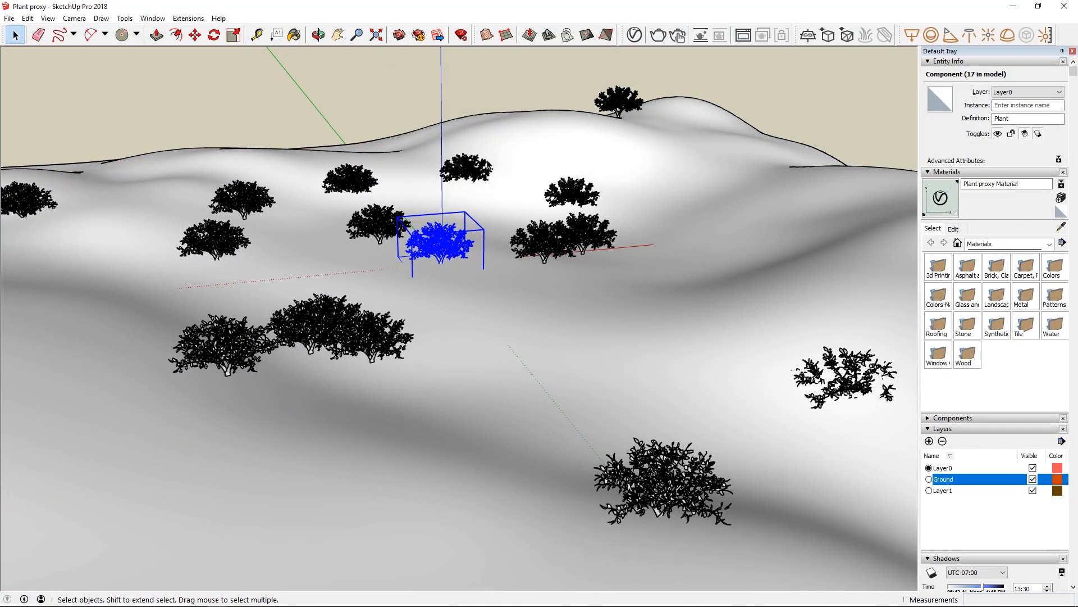
pyautogui.click(634, 35)
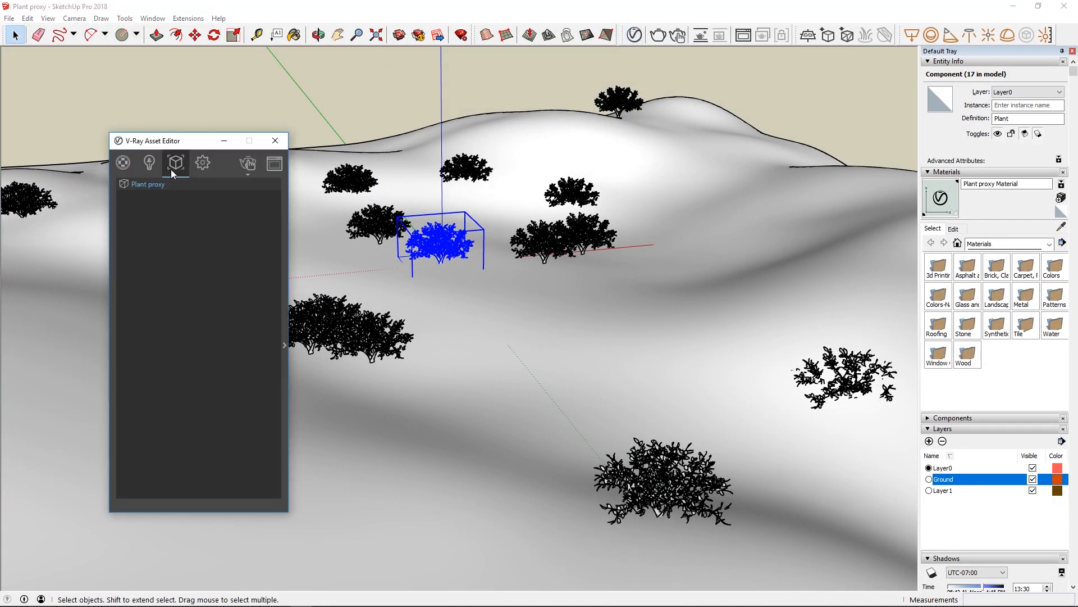
pyautogui.rightClick(156, 184)
pyautogui.click(160, 189)
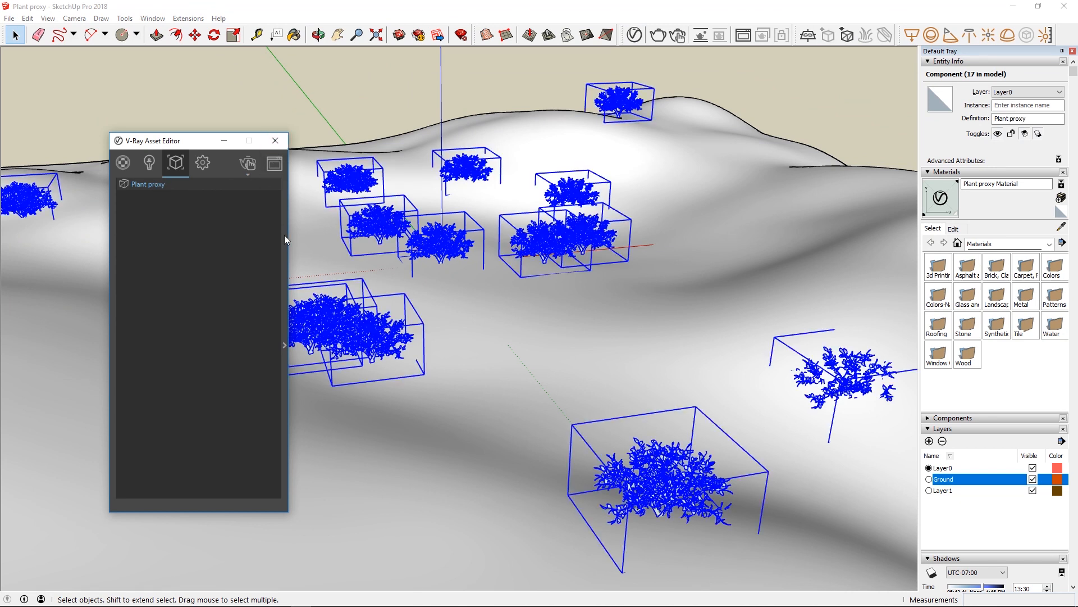
# Expand the Plant proxy's settings and set its preview type to Bounding Box.
pyautogui.click(285, 257)
pyautogui.click(499, 210)
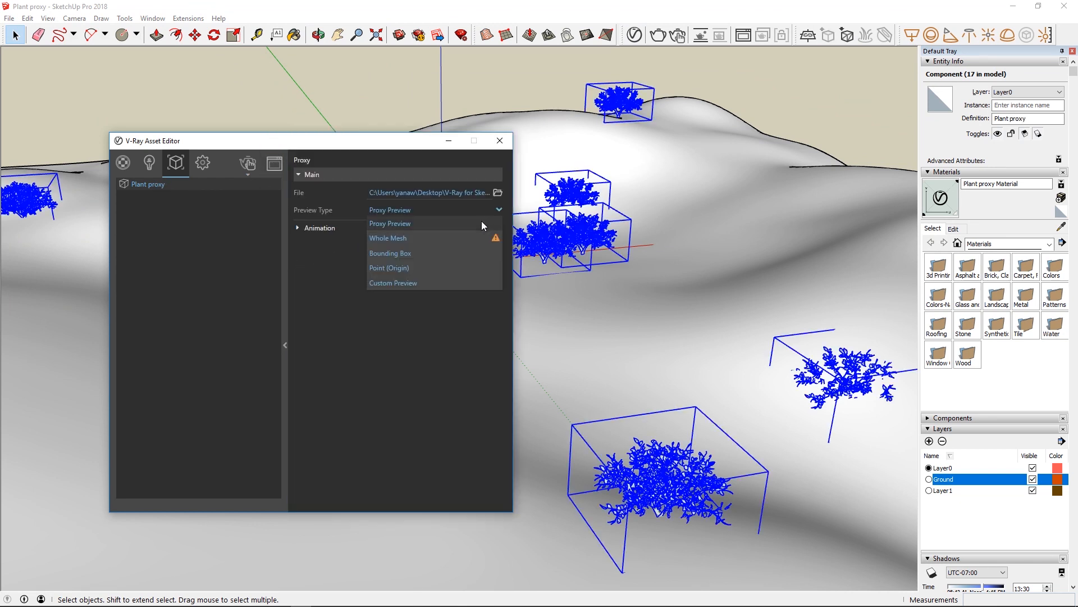
pyautogui.click(405, 251)
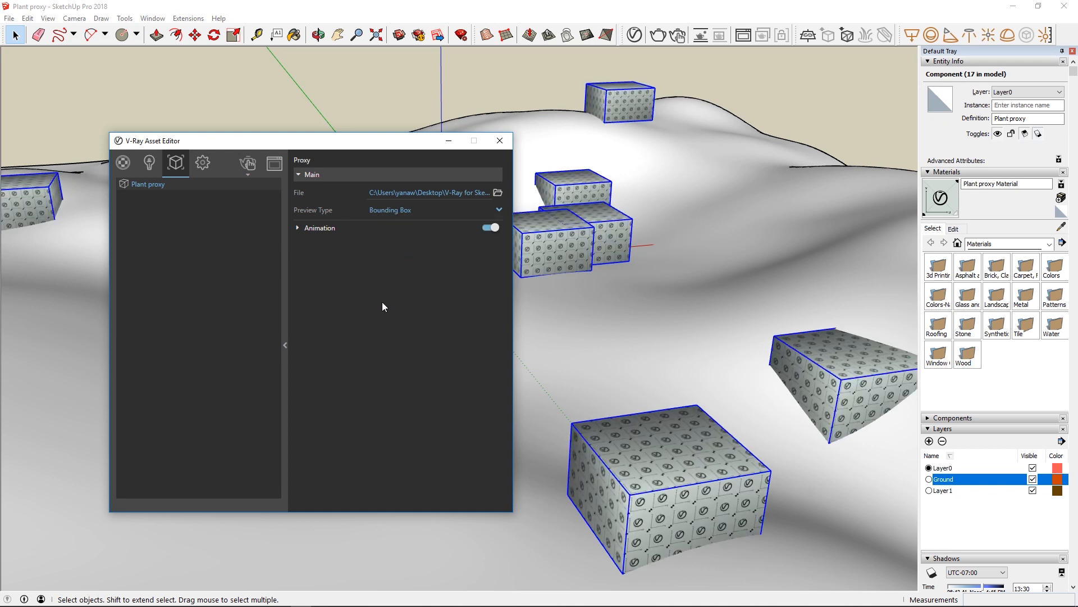
# Randomly scale and rotate all selected plant proxies about their axis, with scale factors 0.5 to 1.3 and rotation 0 to 360.
pyautogui.click(284, 346)
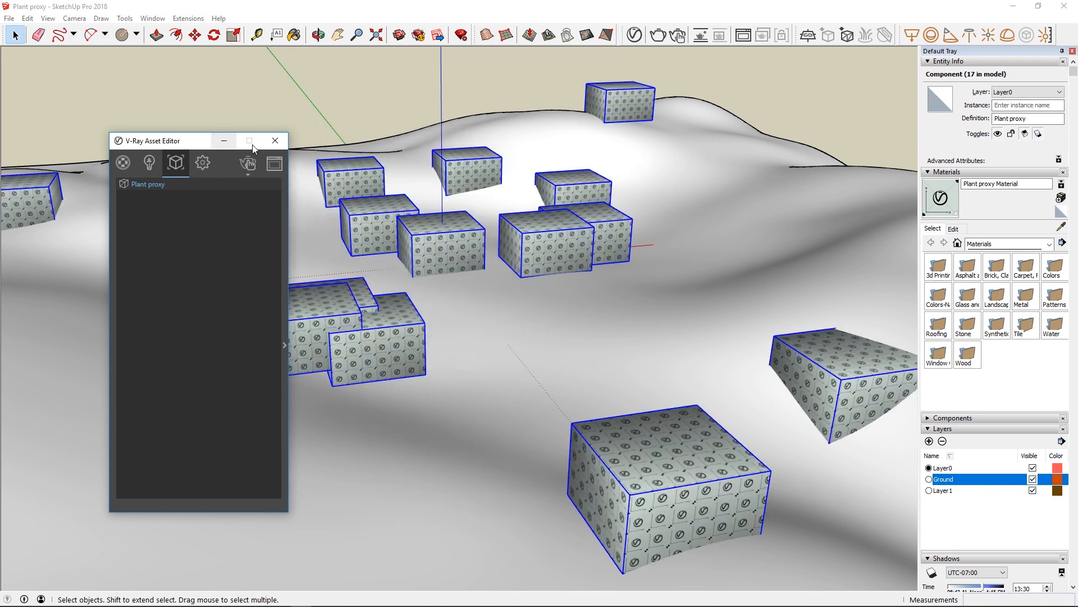
pyautogui.click(275, 140)
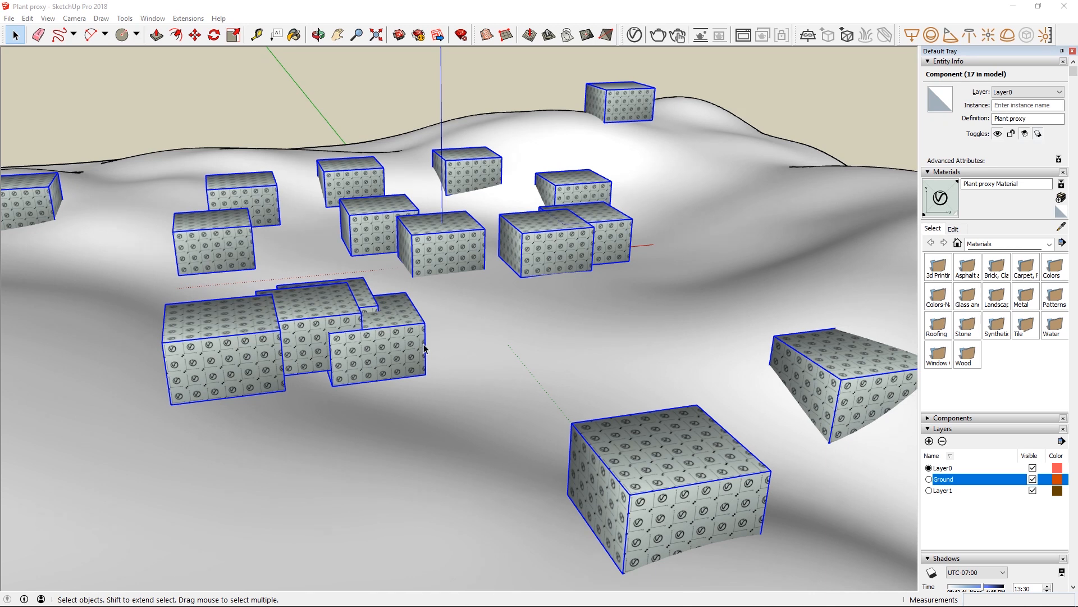
pyautogui.click(189, 19)
pyautogui.moveTo(219, 32)
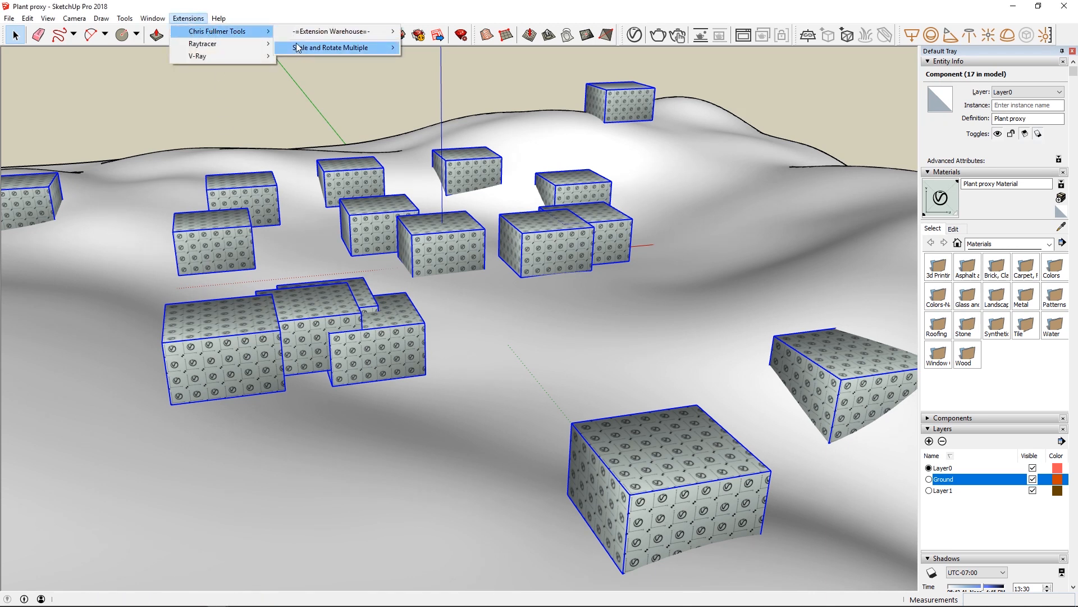
pyautogui.moveTo(298, 48)
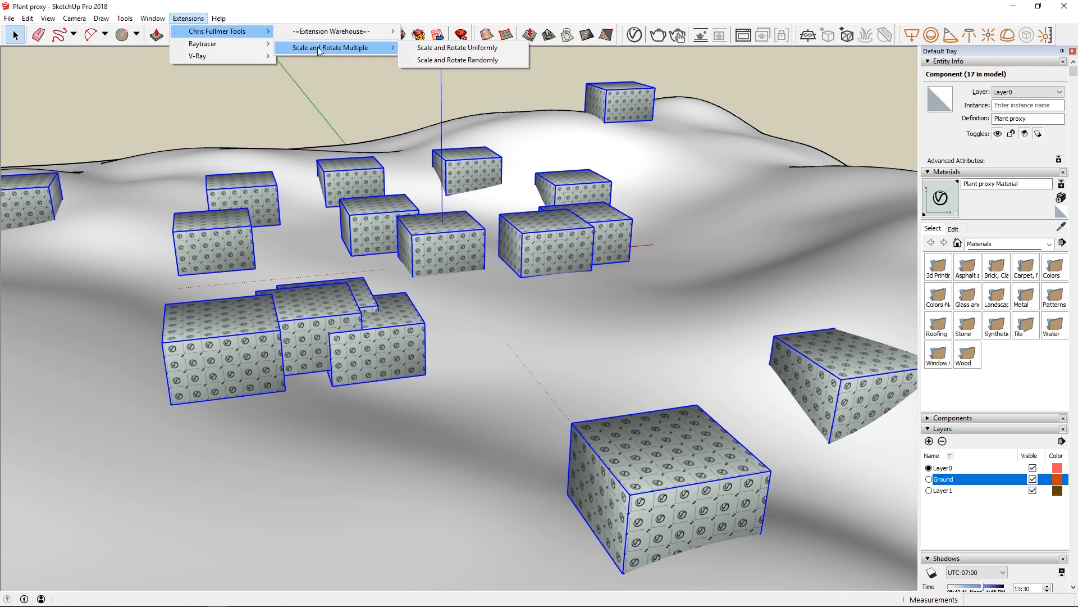
pyautogui.click(436, 60)
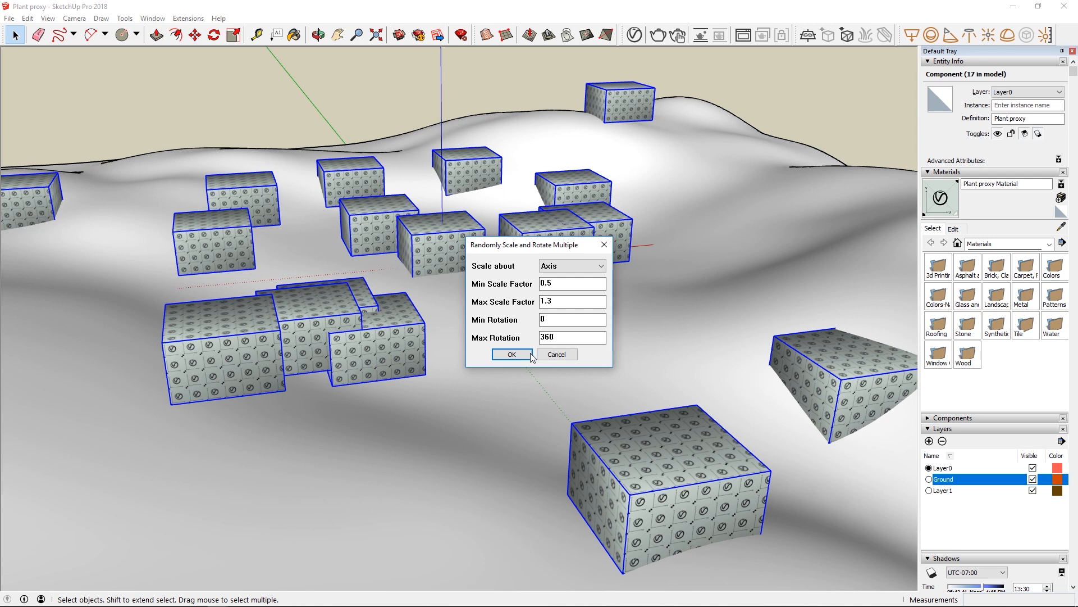
pyautogui.click(512, 354)
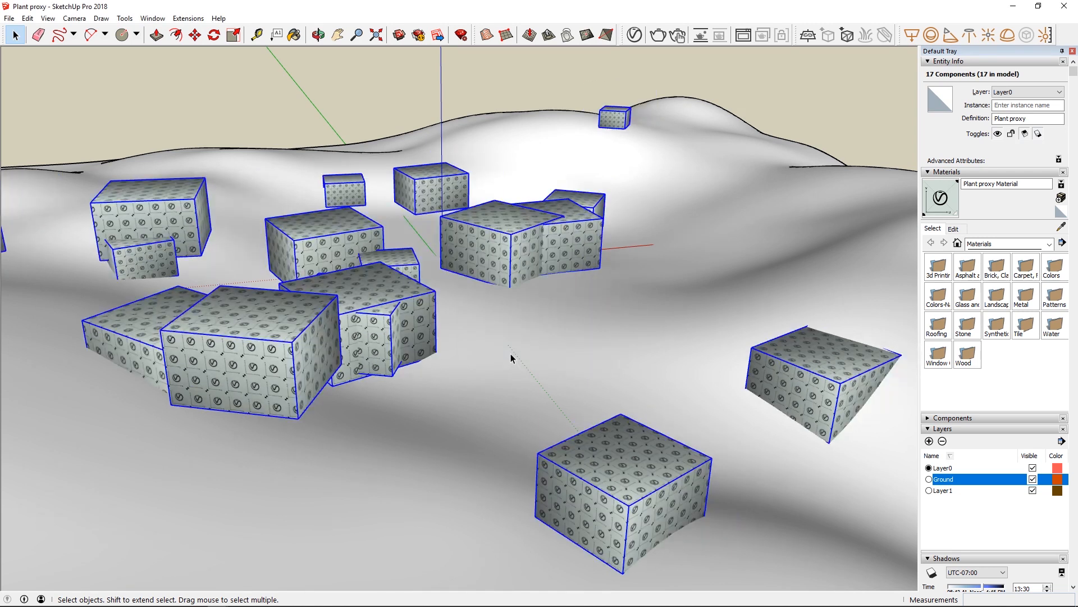
# Run an interactive render of the randomized plants and view them from closer up.
pyautogui.click(678, 35)
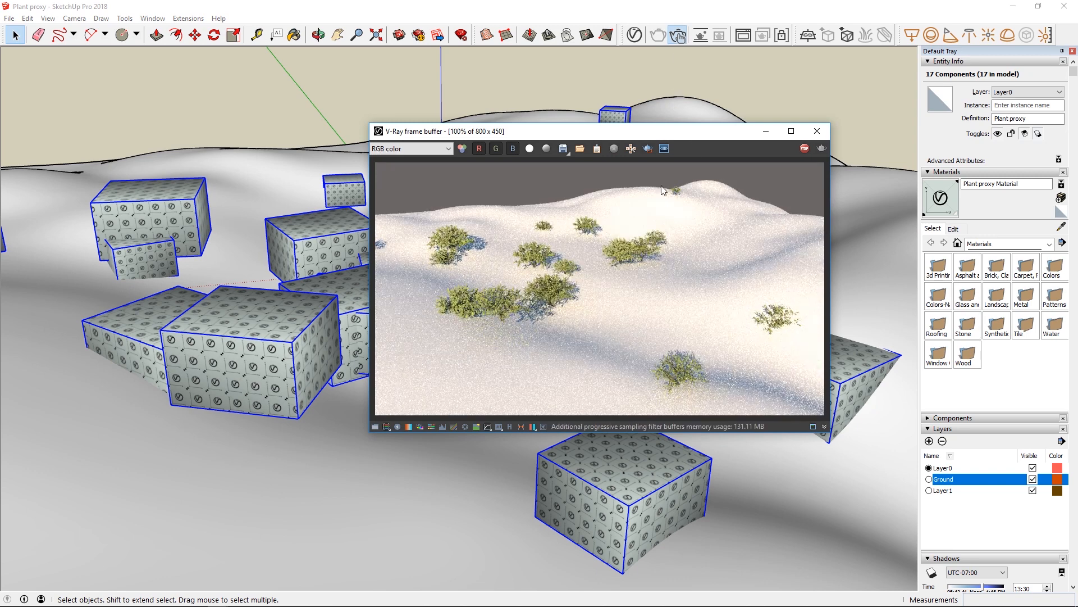
pyautogui.scroll(3, 329, 284)
pyautogui.moveTo(329, 284)
pyautogui.mouseDown(button='middle')
pyautogui.moveTo(328, 256)
pyautogui.moveTo(253, 251)
pyautogui.mouseUp(button='middle')
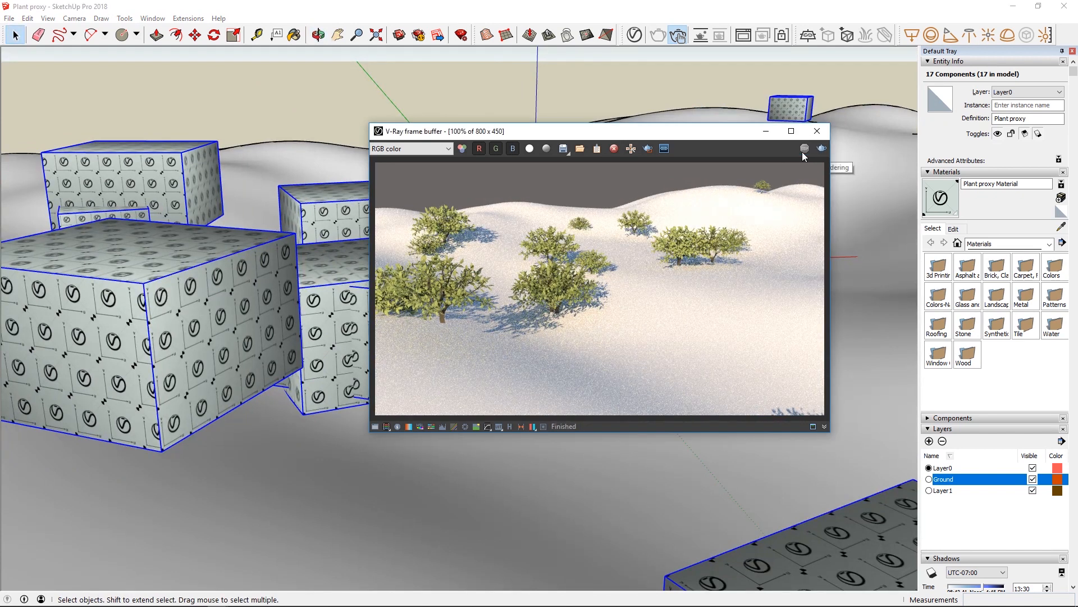
# Close the render view and the Plant proxy model, and check the geometry assets in the A_Exterior_Start_1 scene.
pyautogui.click(817, 131)
pyautogui.click(1065, 6)
pyautogui.click(540, 333)
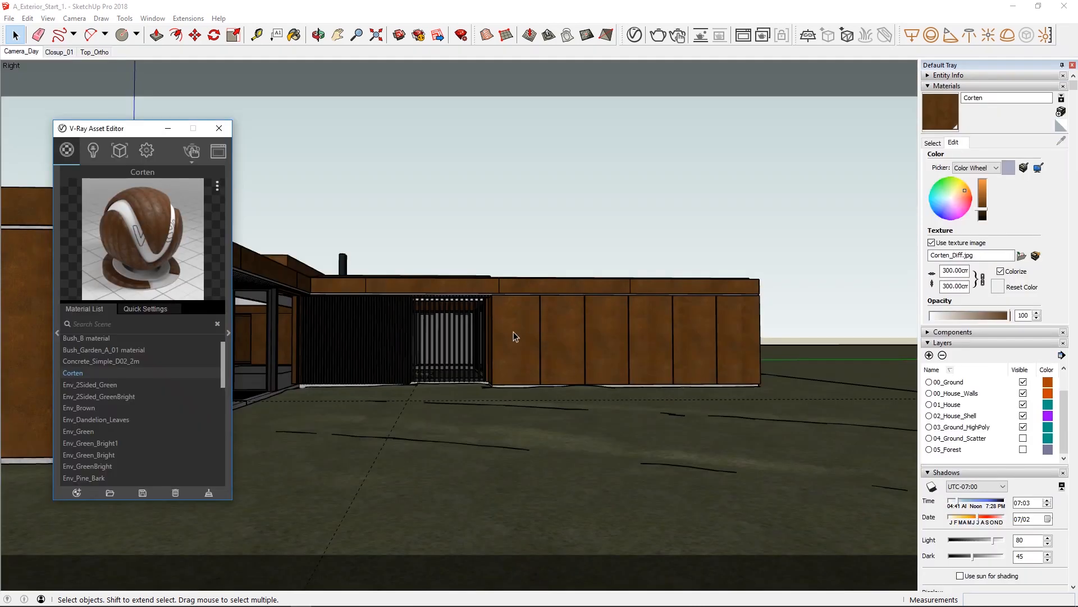
pyautogui.click(120, 151)
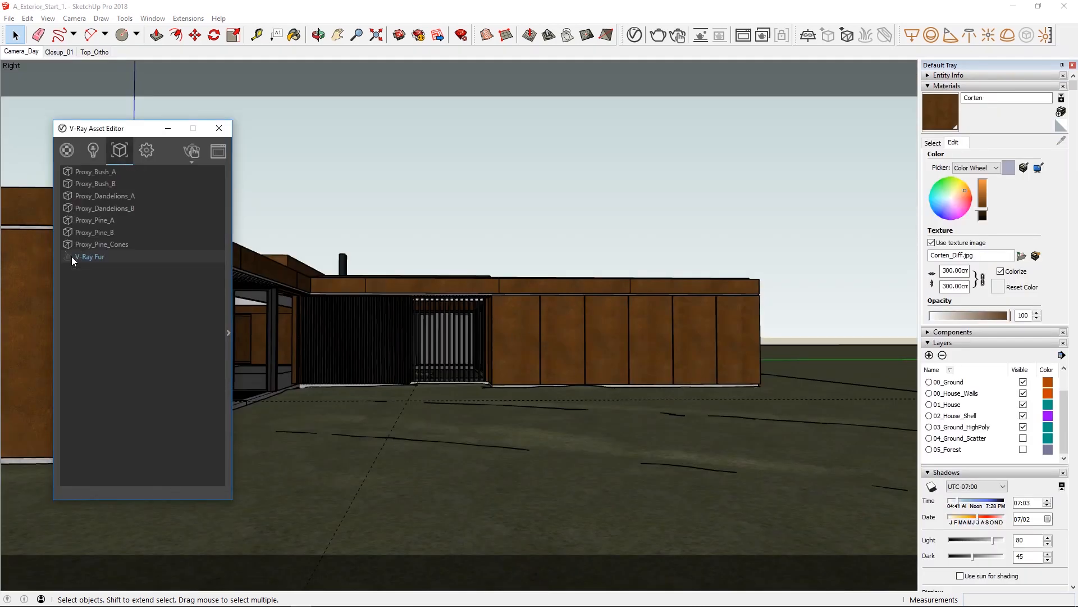
pyautogui.click(219, 129)
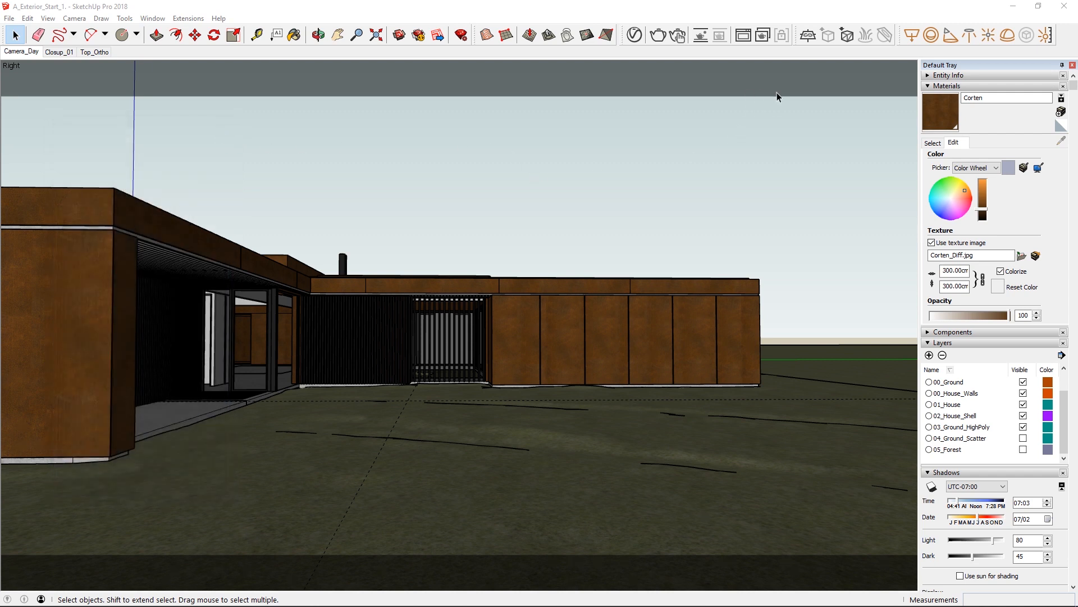
# Import Pine_Demo.vrmesh from the Assets folder as a proxy and place three pines in front of the house's far end.
pyautogui.click(847, 36)
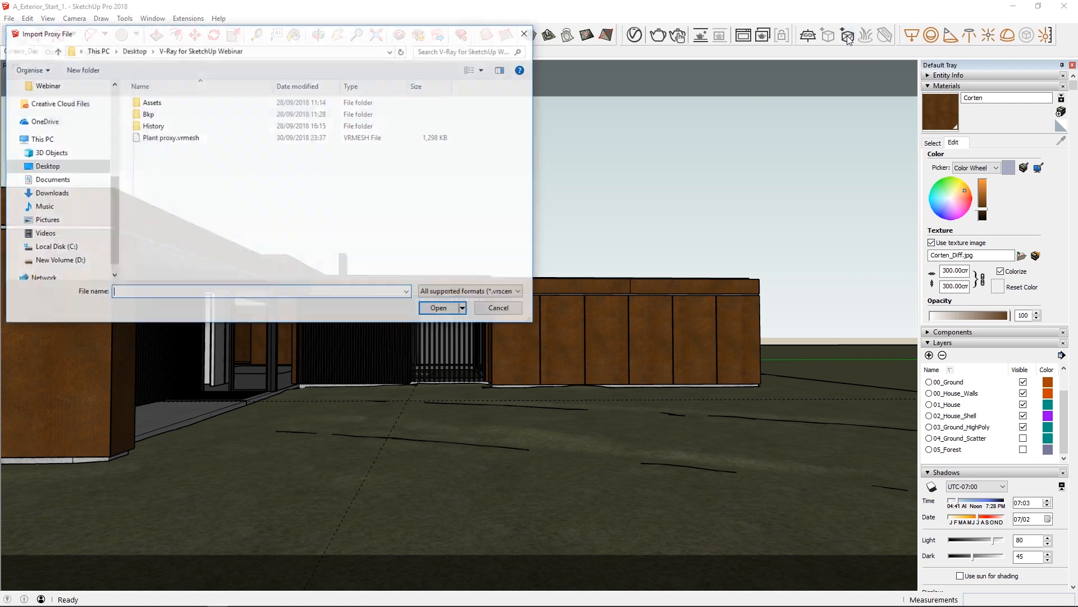
pyautogui.doubleClick(191, 106)
pyautogui.click(207, 126)
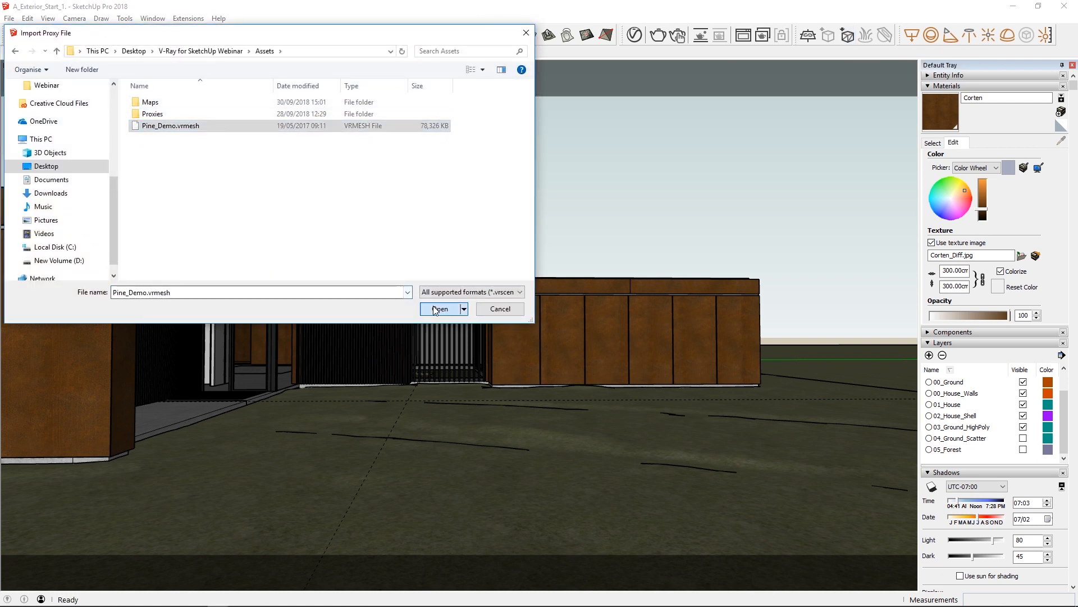
pyautogui.click(438, 309)
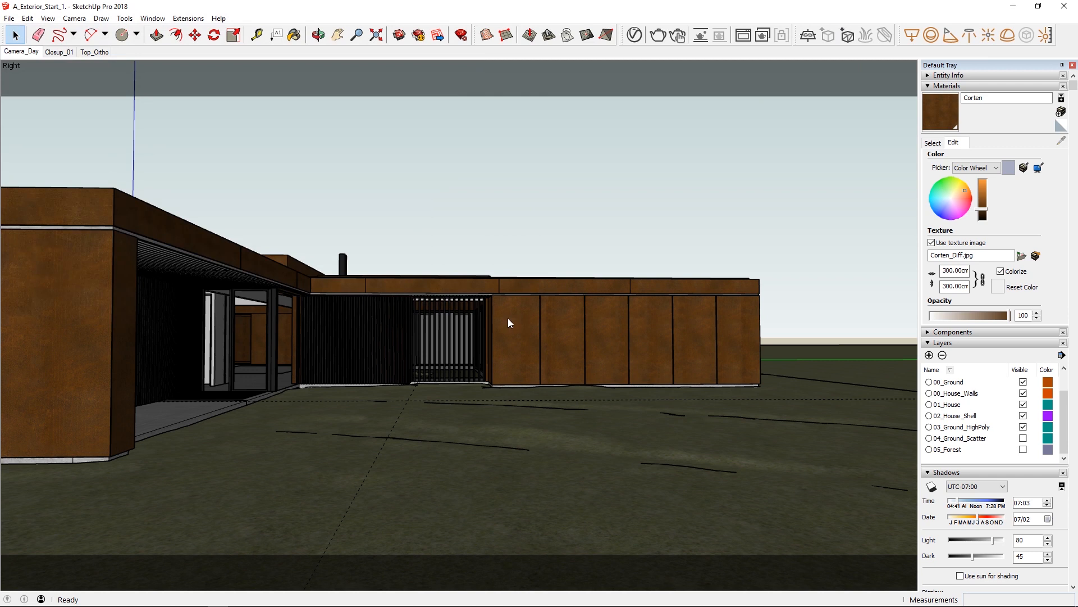
pyautogui.click(655, 392)
pyautogui.click(709, 395)
pyautogui.click(781, 396)
pyautogui.press('space')
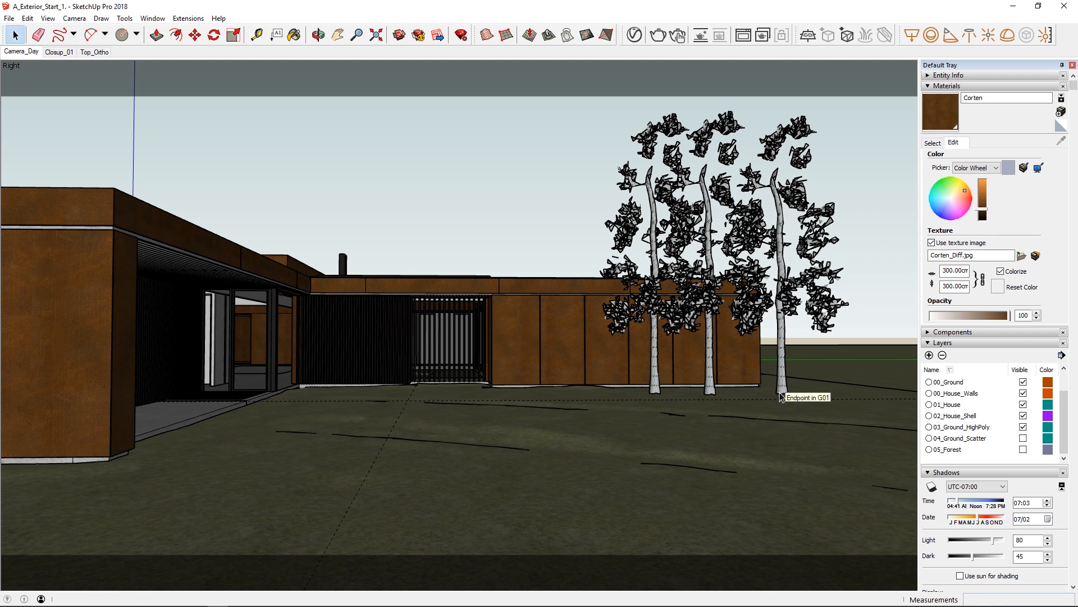
# Start an interactive render of the house and open the Pine_Demo Material's multi material settings in the V-Ray Asset Editor.
pyautogui.click(678, 36)
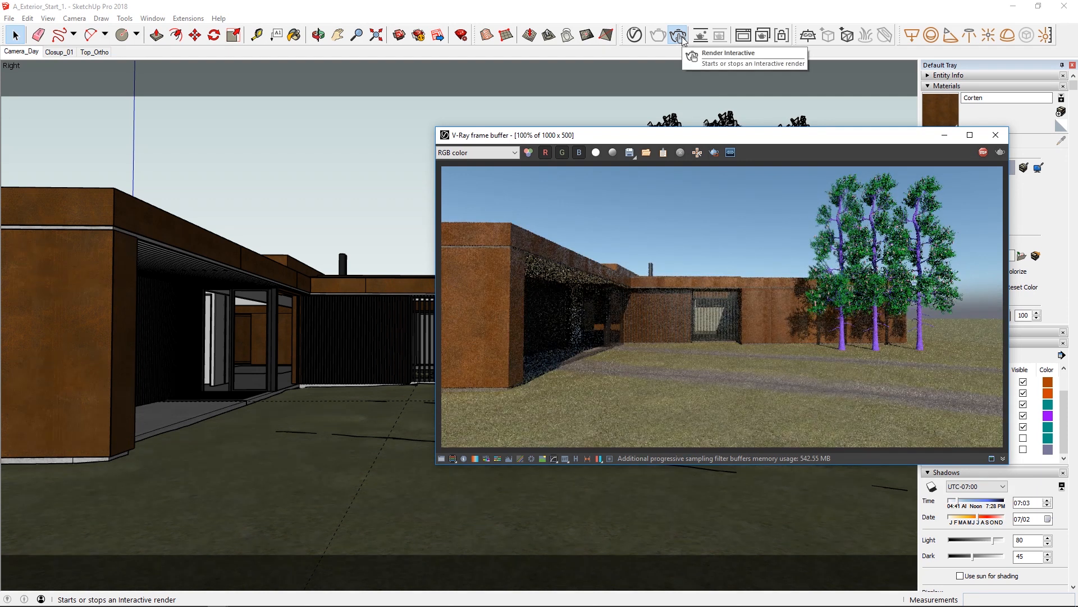
pyautogui.click(634, 34)
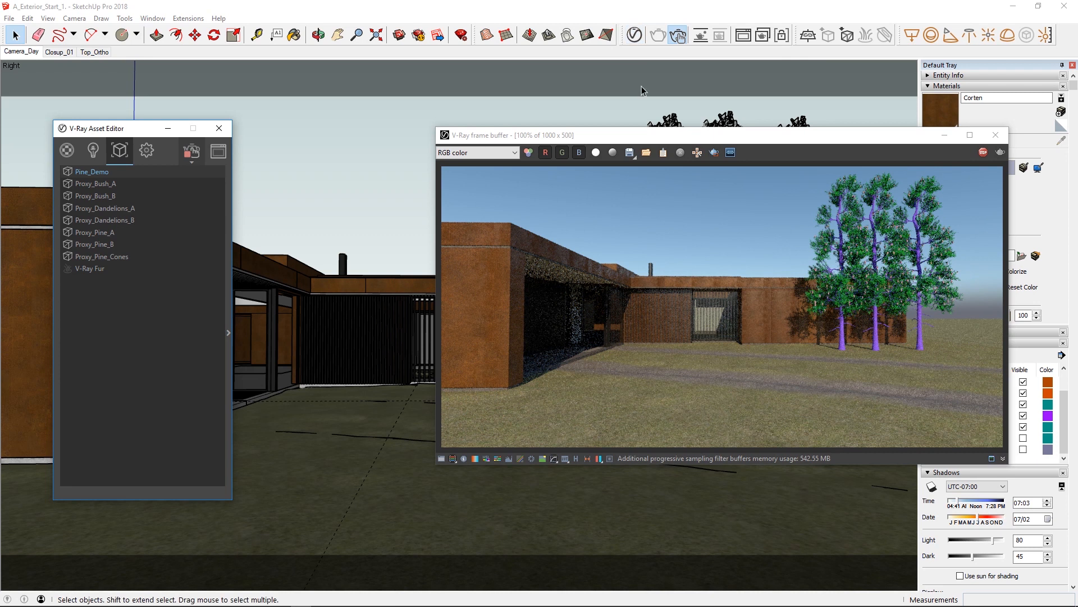
pyautogui.click(67, 150)
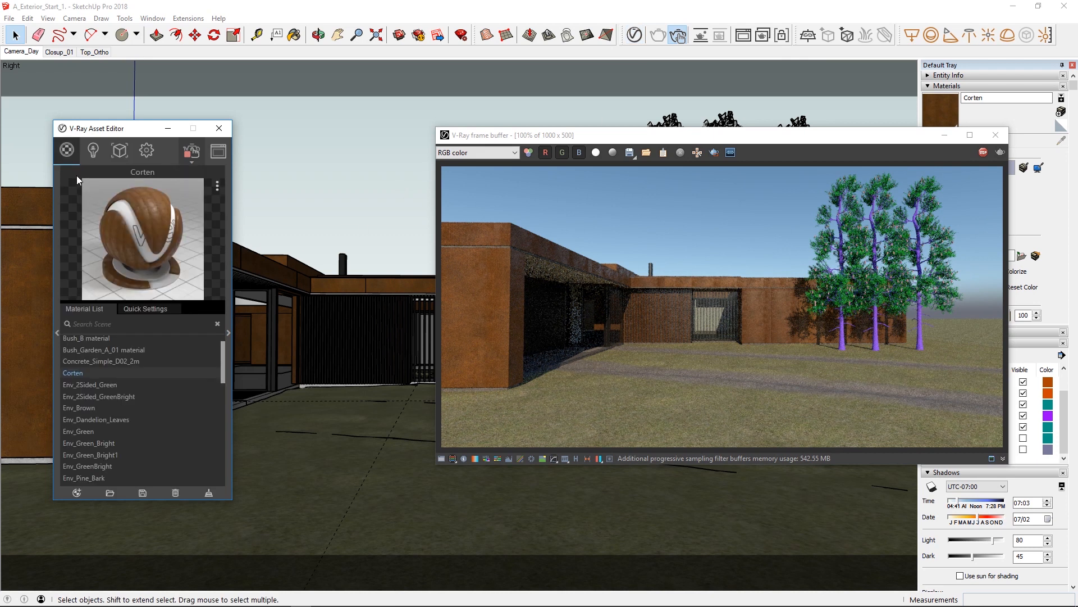
pyautogui.moveTo(224, 351); pyautogui.dragTo(221, 444)
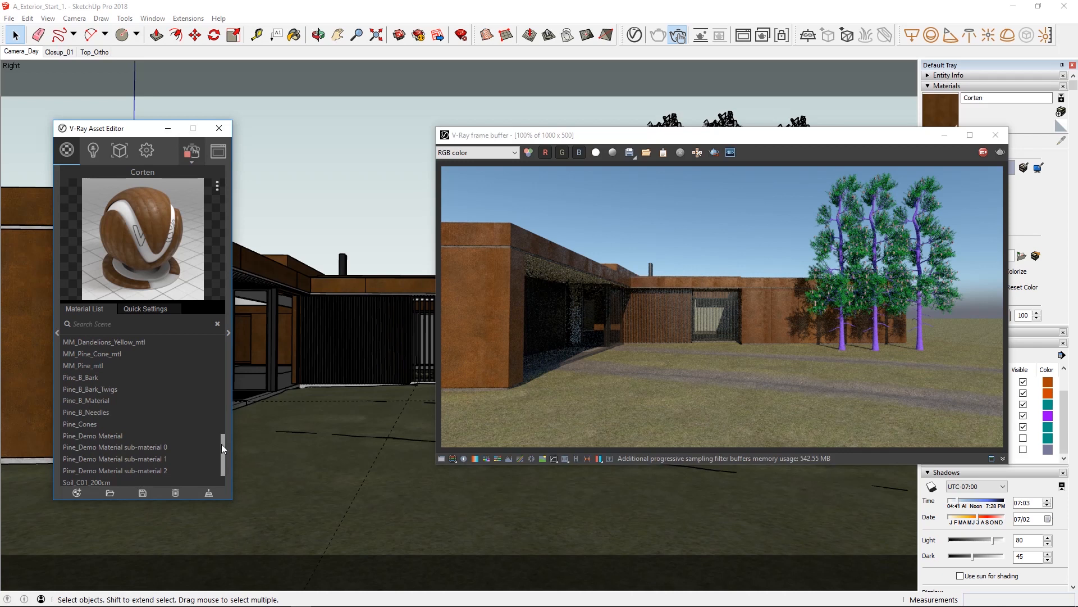
pyautogui.click(100, 435)
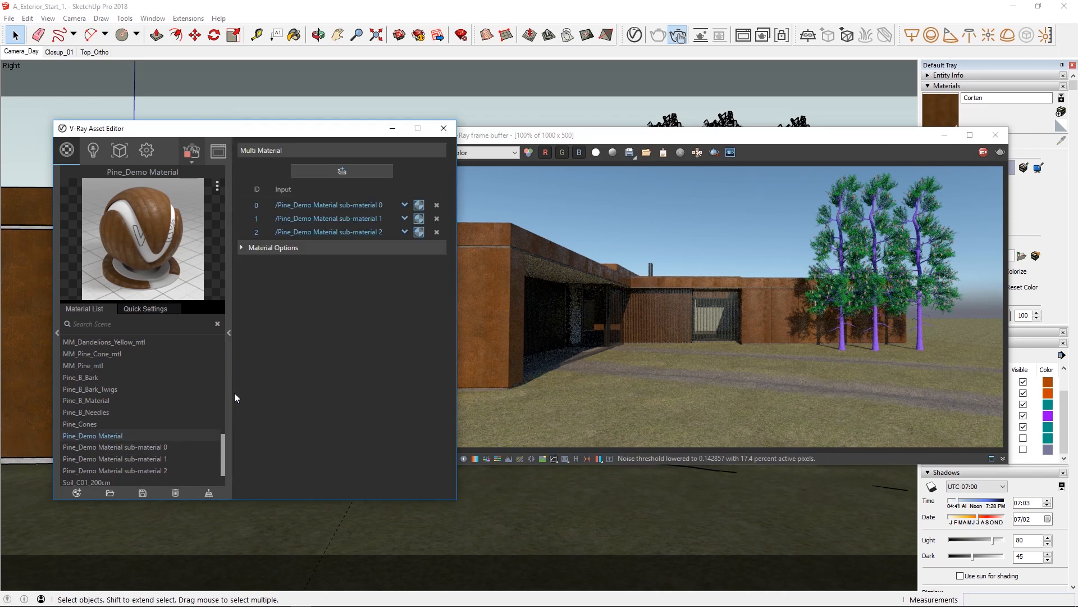
# Draw a render region around the three pines and position the Asset Editor beside the frame buffer.
pyautogui.click(732, 203)
pyautogui.moveTo(802, 356); pyautogui.dragTo(964, 167)
pyautogui.moveTo(339, 128); pyautogui.dragTo(307, 134)
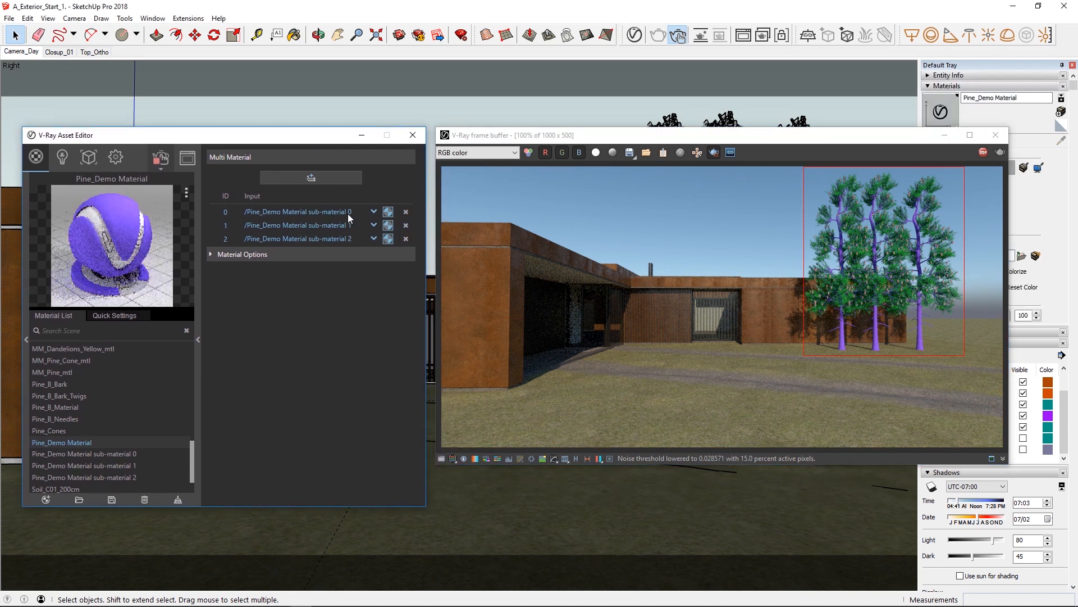
# Assign Pine_B_Bark to ID 0, Pine_B_Needles to ID 1 and Pine_Cones to ID 2 of the Pine_Demo multi material.
pyautogui.click(373, 213)
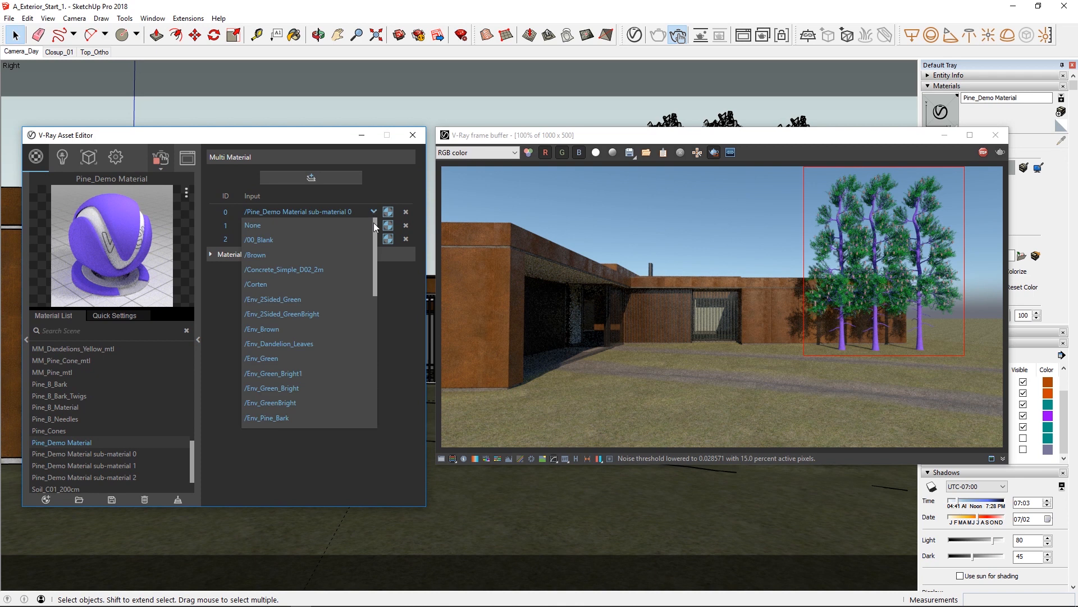
pyautogui.moveTo(376, 301); pyautogui.dragTo(376, 332)
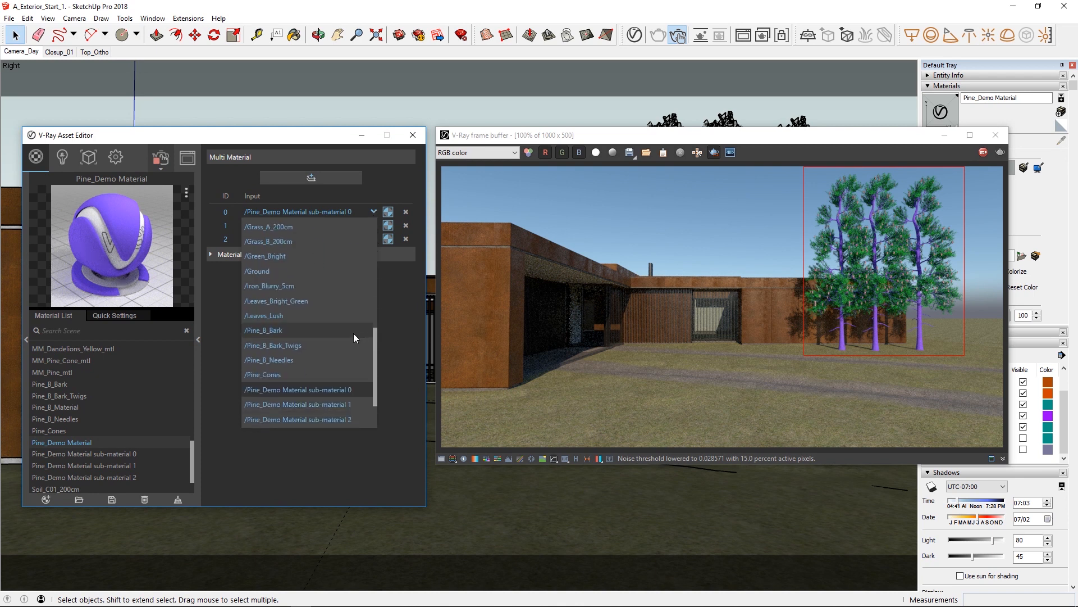
pyautogui.click(299, 329)
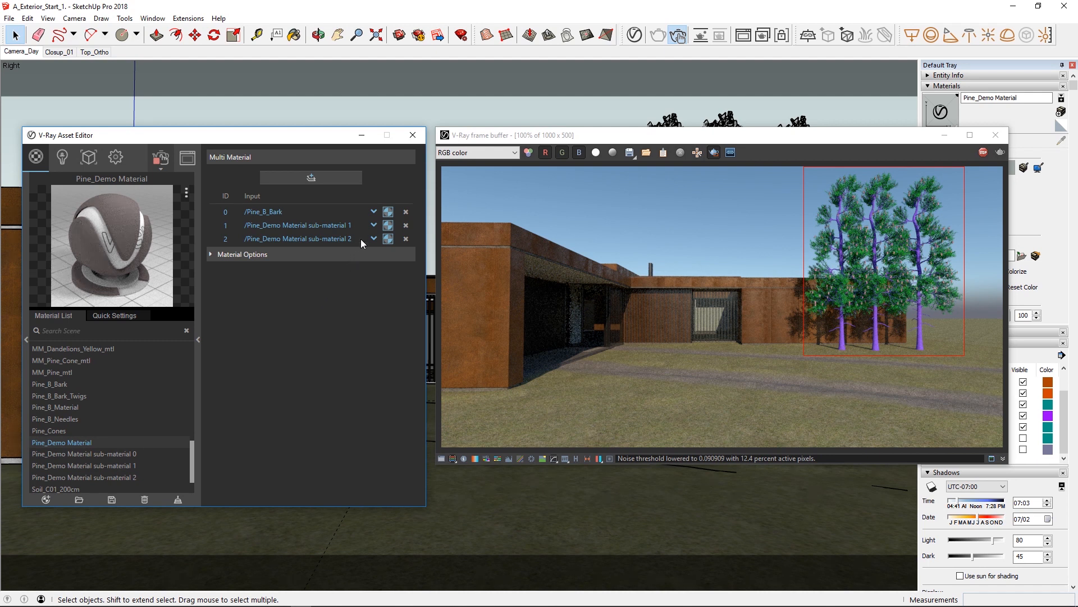
pyautogui.click(374, 225)
pyautogui.click(374, 225)
pyautogui.click(374, 225)
pyautogui.moveTo(376, 233); pyautogui.dragTo(370, 350)
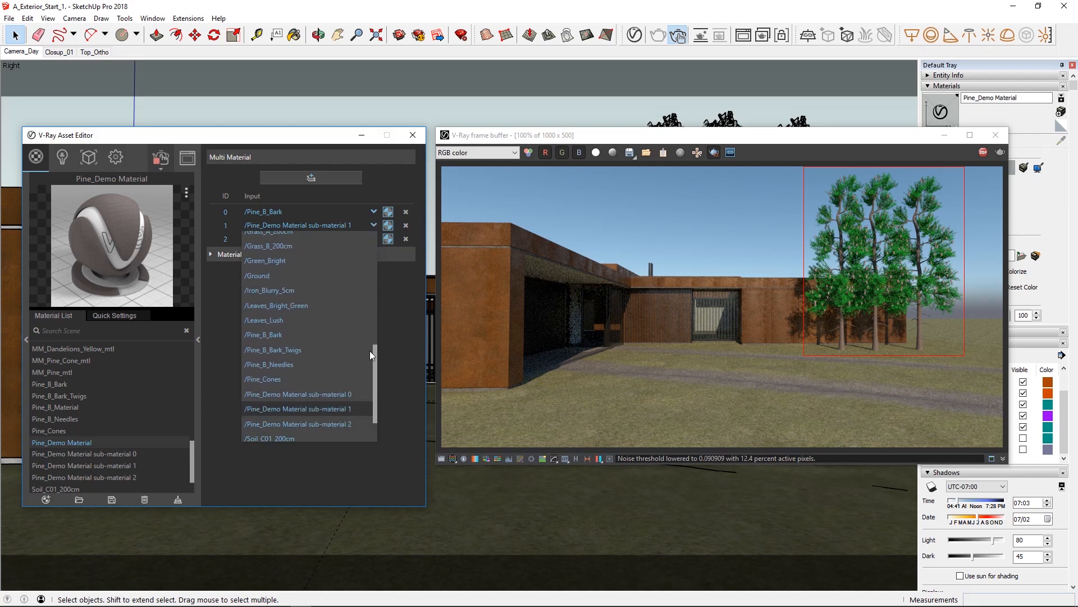
pyautogui.click(339, 360)
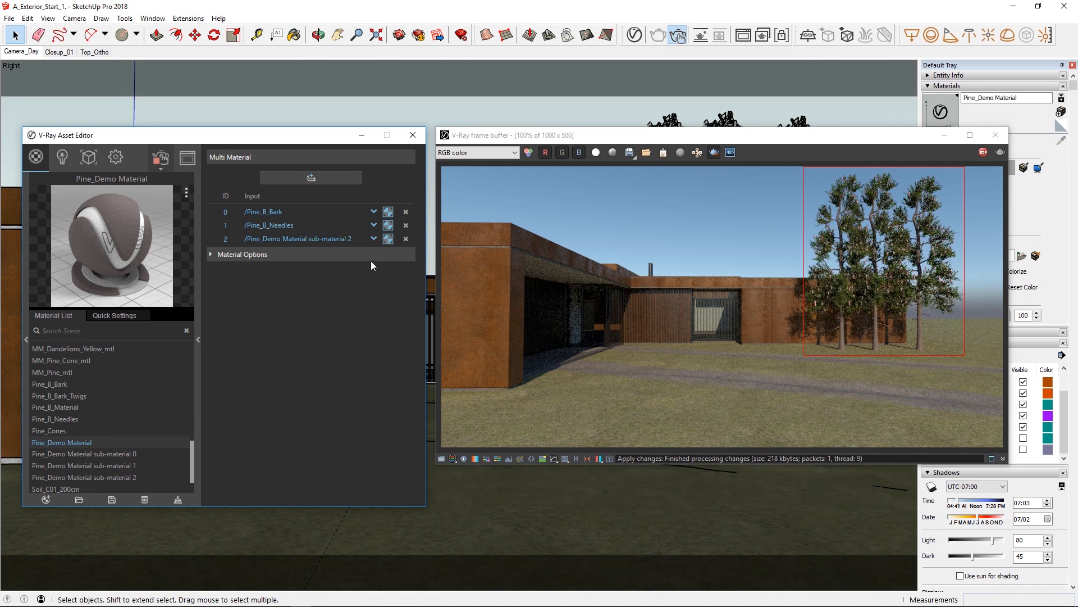
pyautogui.click(373, 238)
pyautogui.moveTo(374, 260); pyautogui.dragTo(382, 383)
pyautogui.click(275, 360)
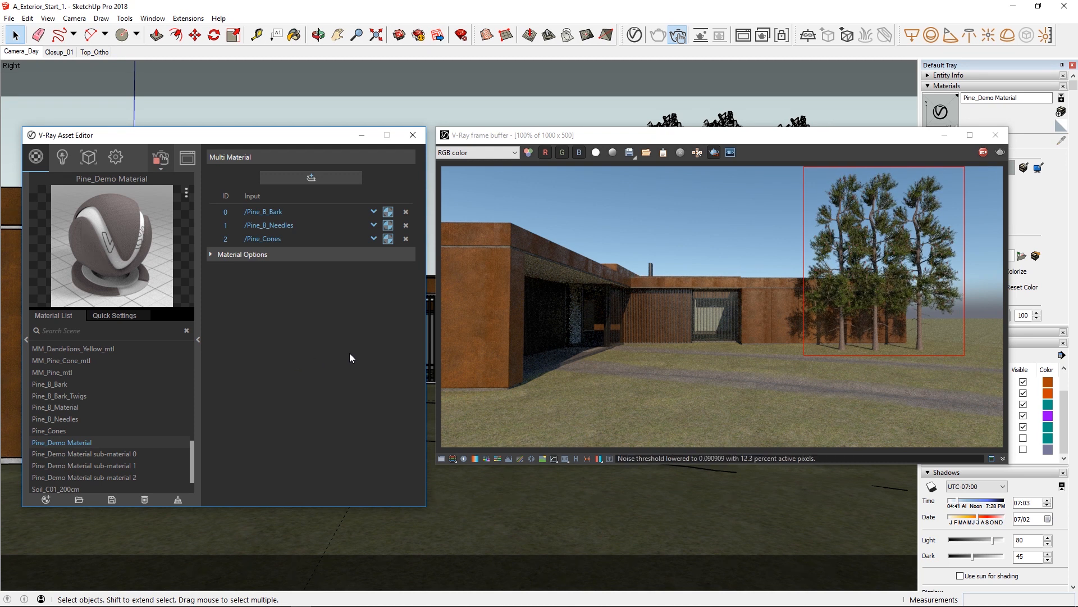
# Delete the Pine_Demo proxy from the scene's geometry assets.
pyautogui.click(87, 157)
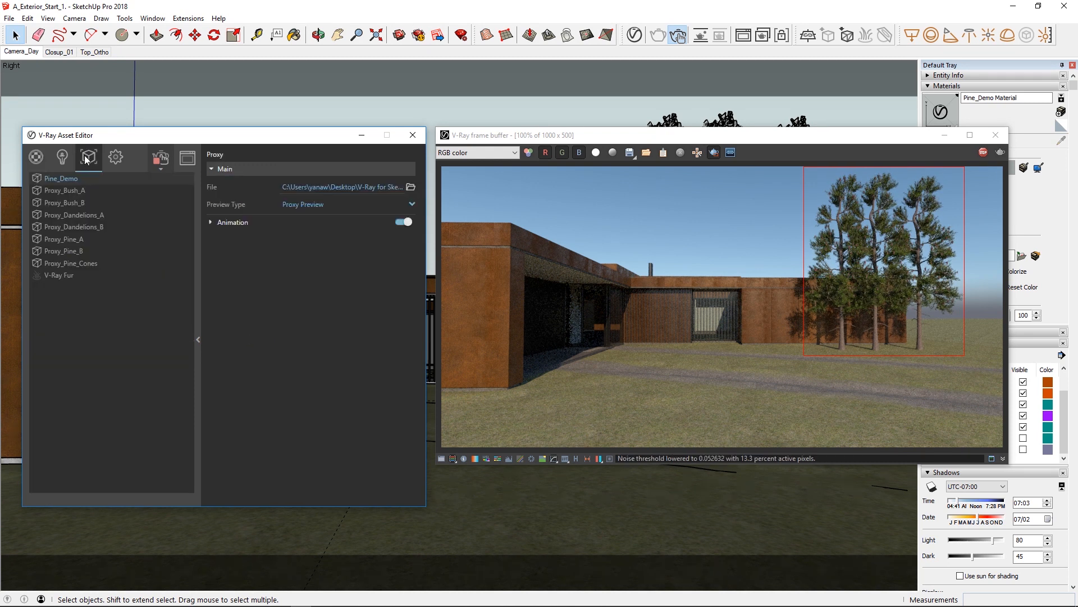
pyautogui.rightClick(71, 179)
pyautogui.click(90, 217)
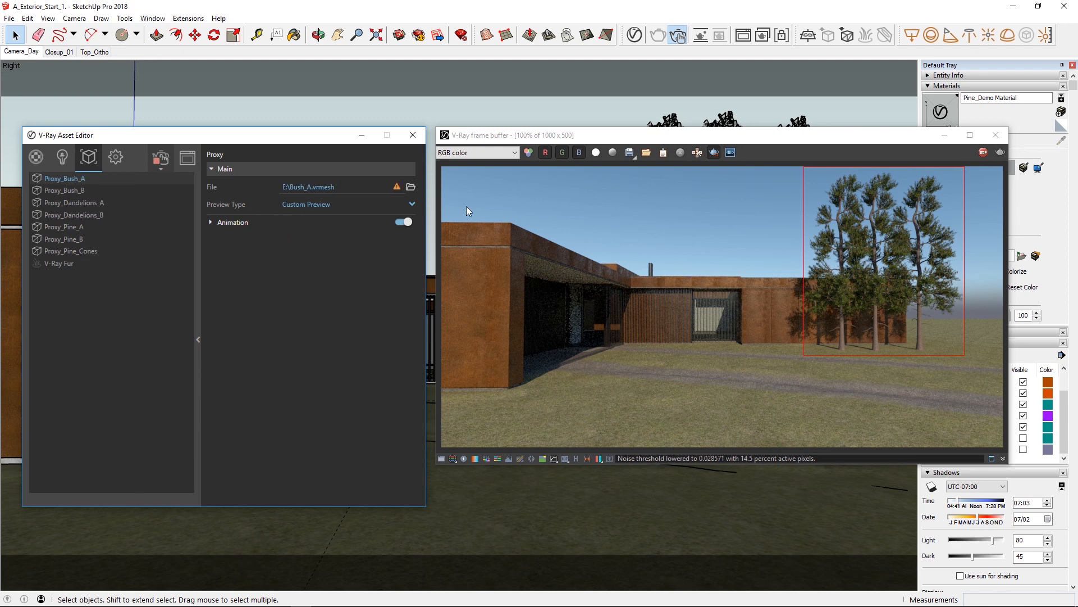
# Turn off the render region and make the 05_Forest and 04_Ground_Scatter layers visible for the interactive render.
pyautogui.click(886, 136)
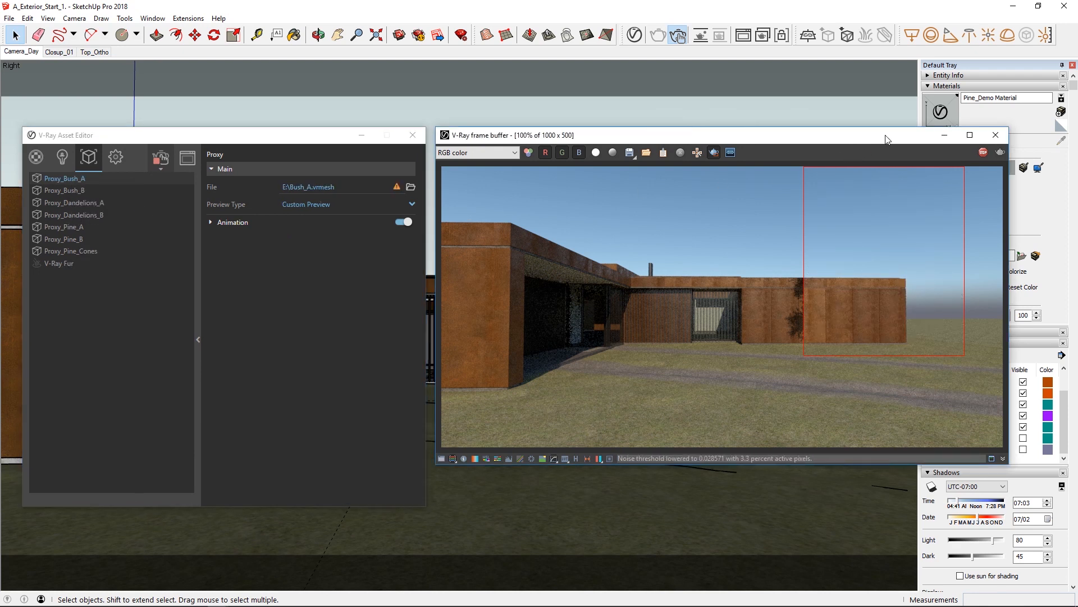
pyautogui.moveTo(736, 139); pyautogui.dragTo(631, 141)
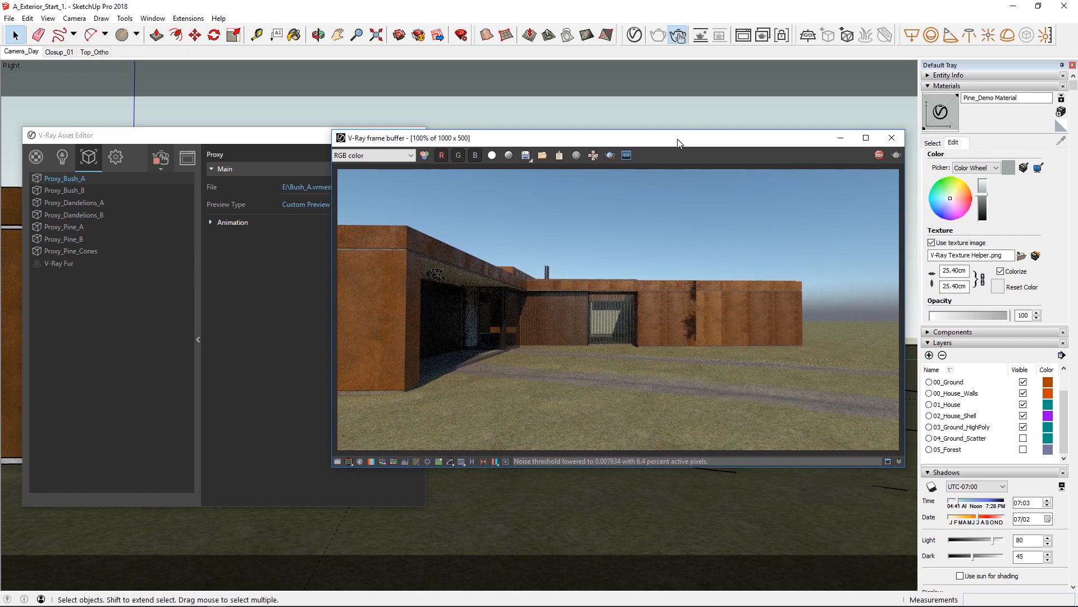
pyautogui.click(1024, 450)
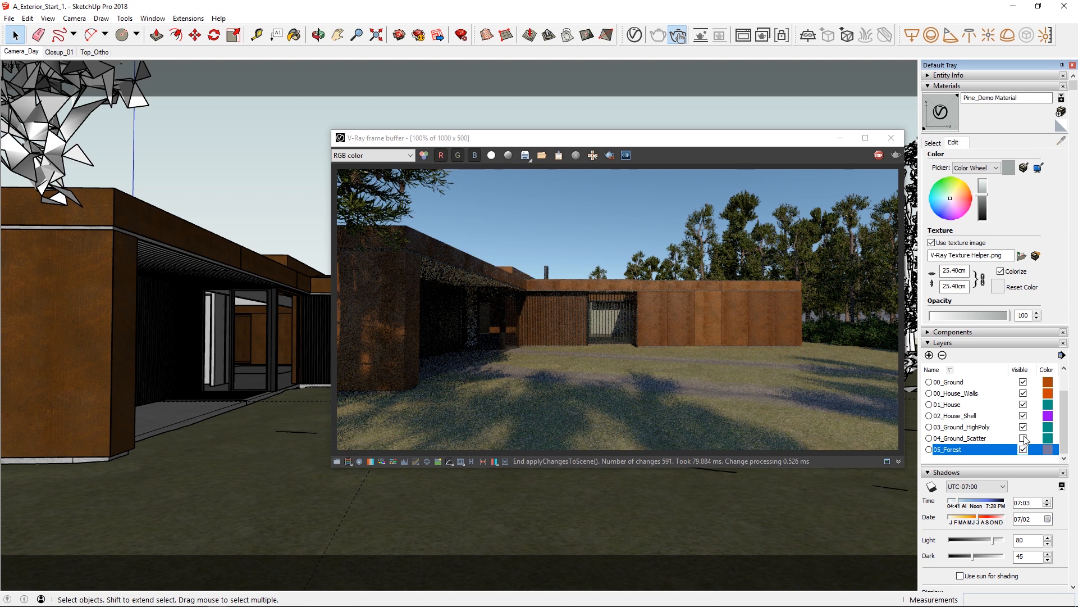
pyautogui.click(1023, 438)
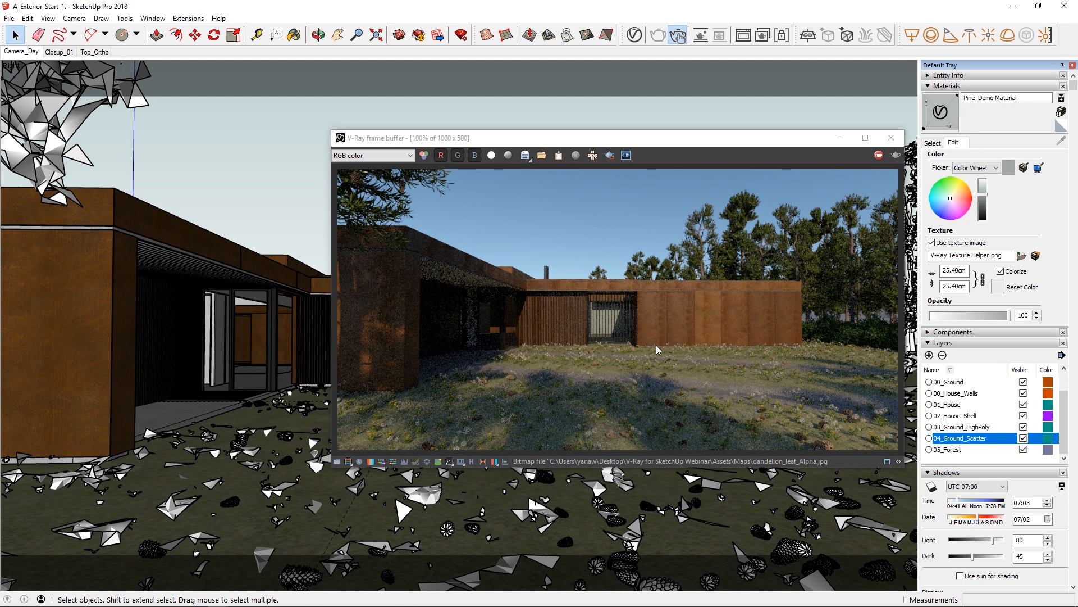
# Check the mesh file path of Proxy_Bush_A in the geometry assets.
pyautogui.click(637, 35)
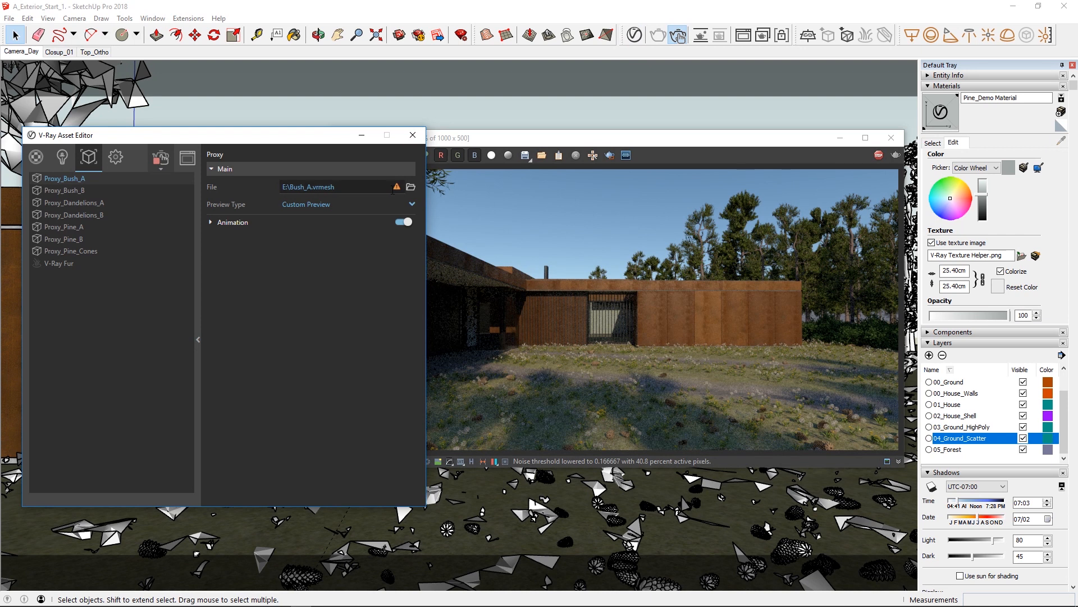
pyautogui.moveTo(398, 189)
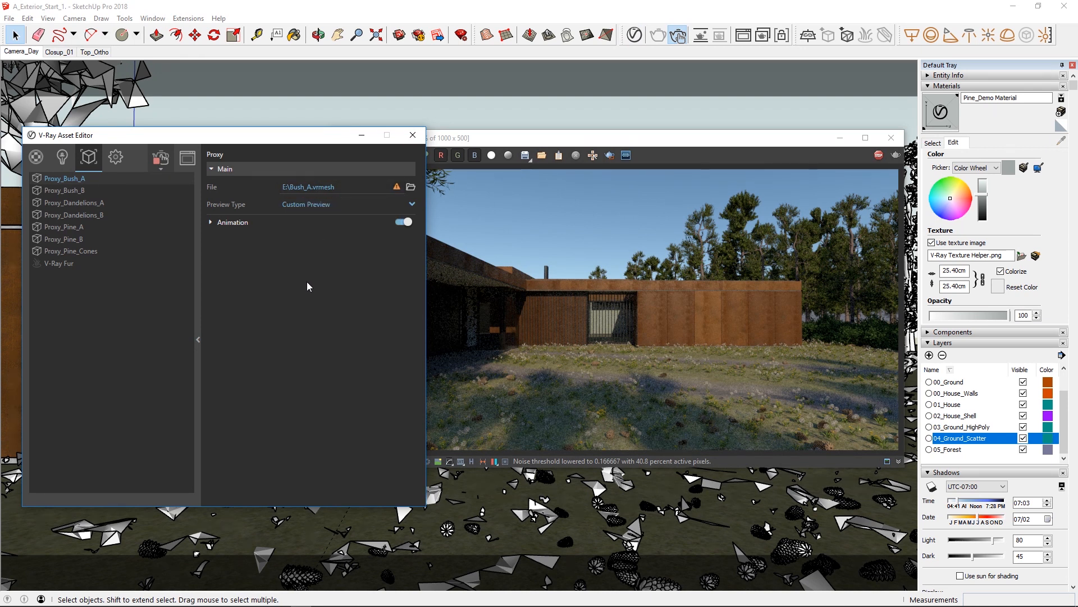
pyautogui.click(195, 282)
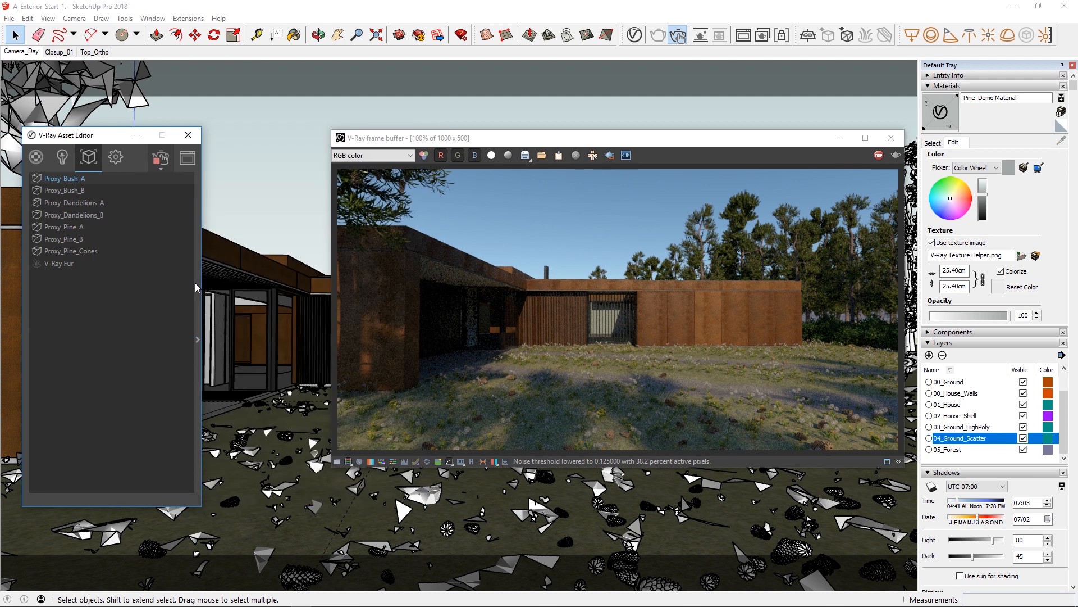
pyautogui.click(188, 136)
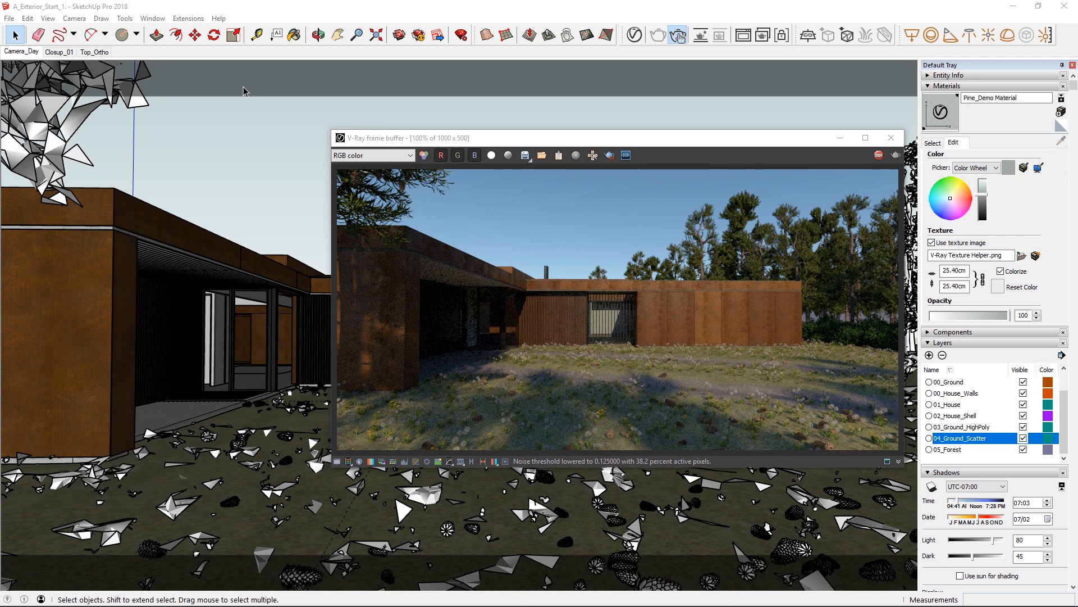
# Relink Proxy_Bush_A's missing mesh to Bush_A_1.vrmesh in the Proxies folder through the V-Ray File Path Editor.
pyautogui.click(184, 19)
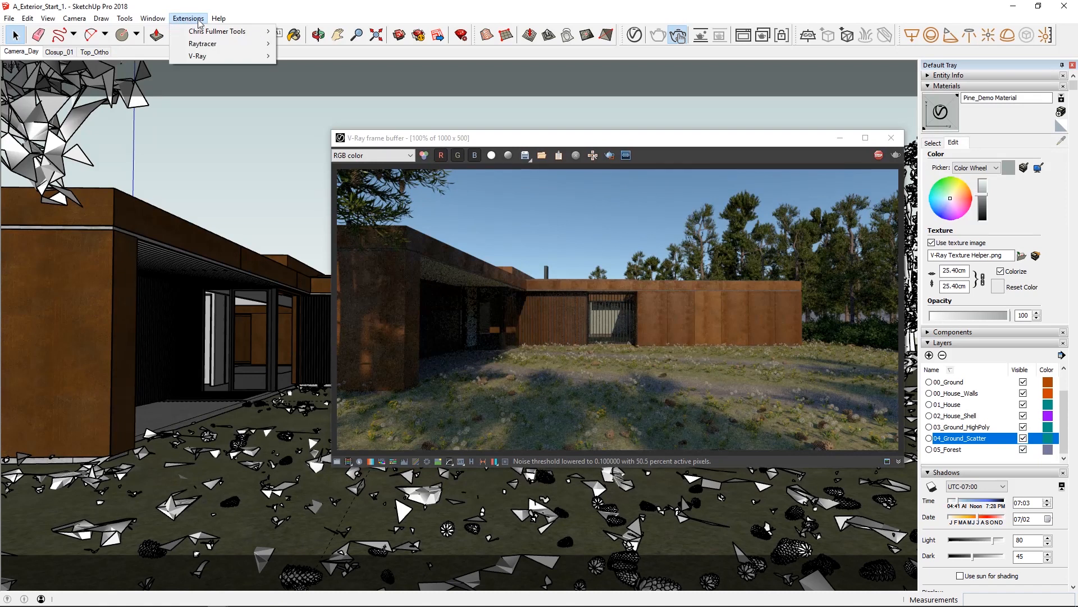
pyautogui.moveTo(203, 58)
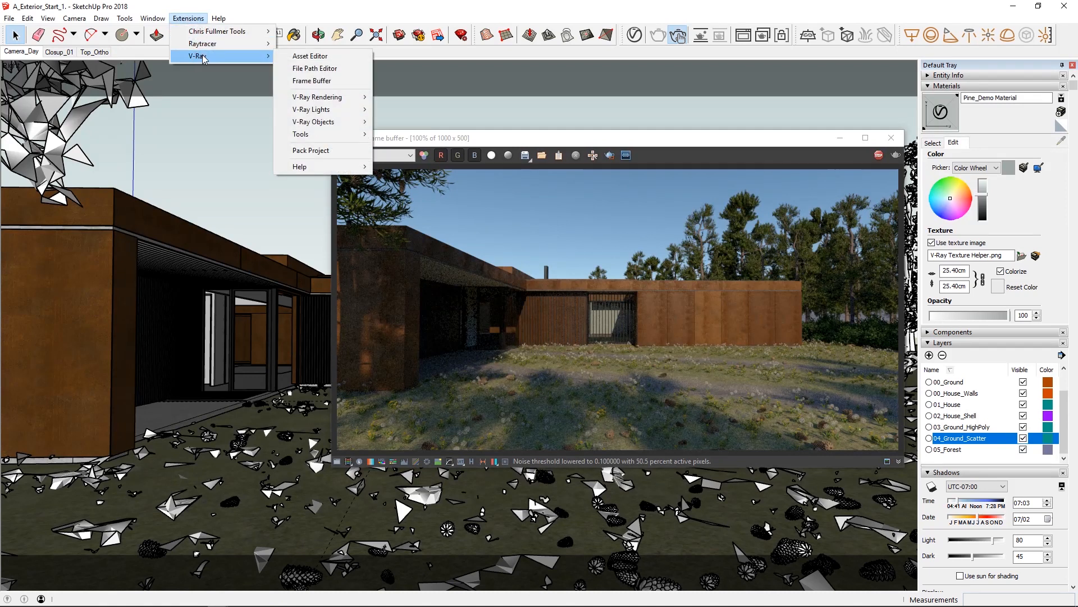
pyautogui.click(306, 68)
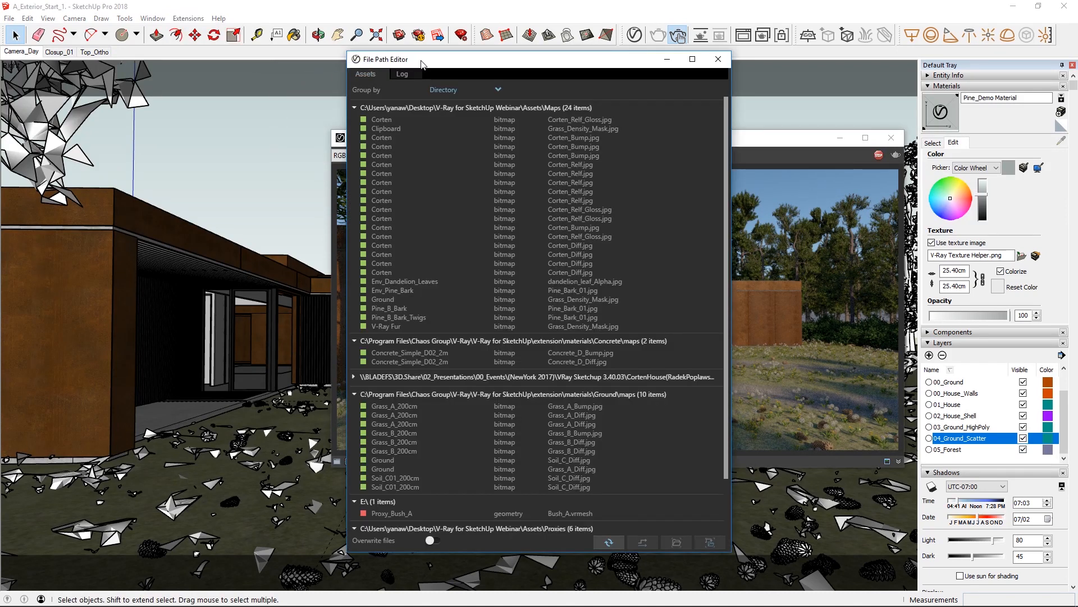
pyautogui.scroll(-1, 620, 253)
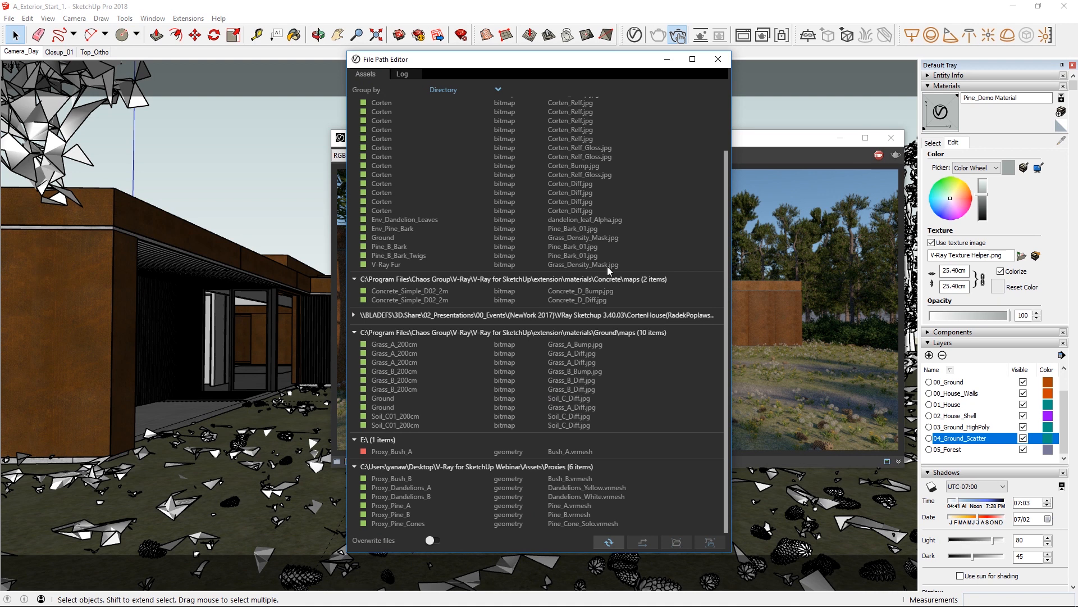
pyautogui.click(386, 451)
pyautogui.click(634, 537)
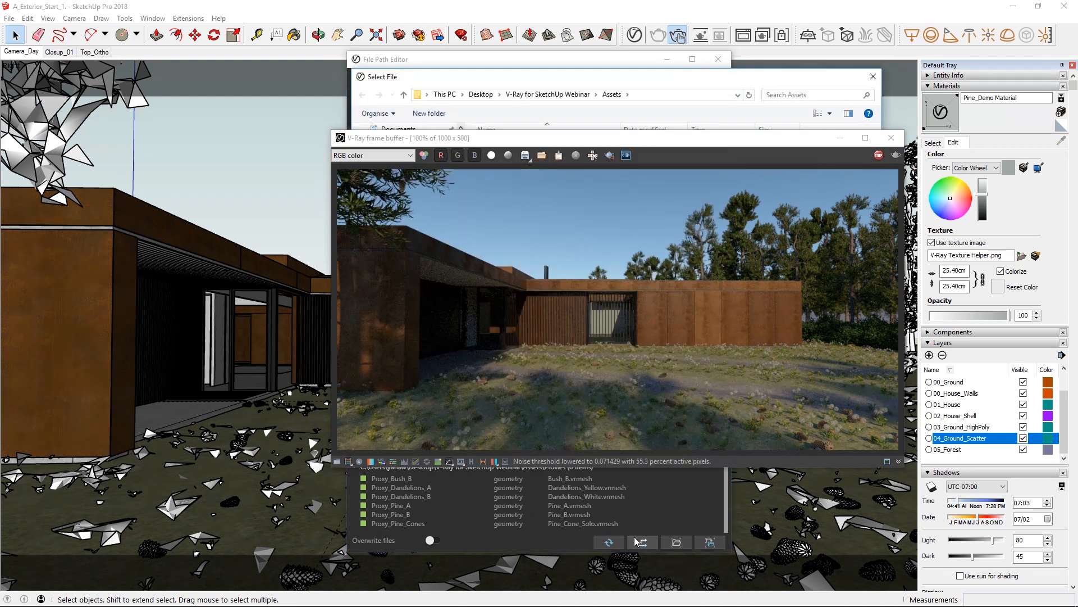
pyautogui.moveTo(551, 74); pyautogui.dragTo(230, 82)
pyautogui.doubleClick(179, 166)
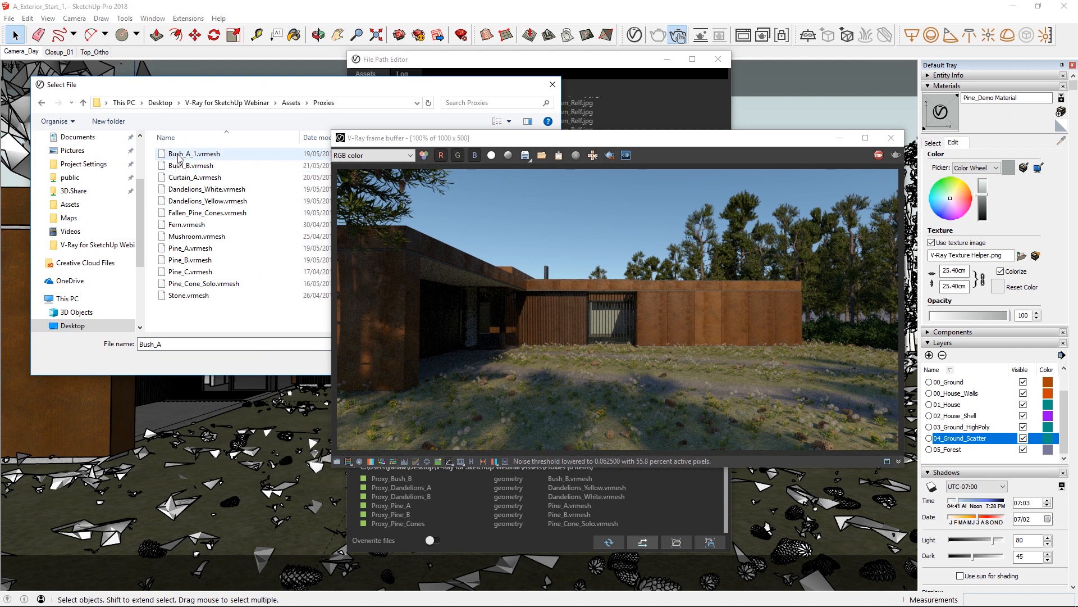
pyautogui.doubleClick(177, 154)
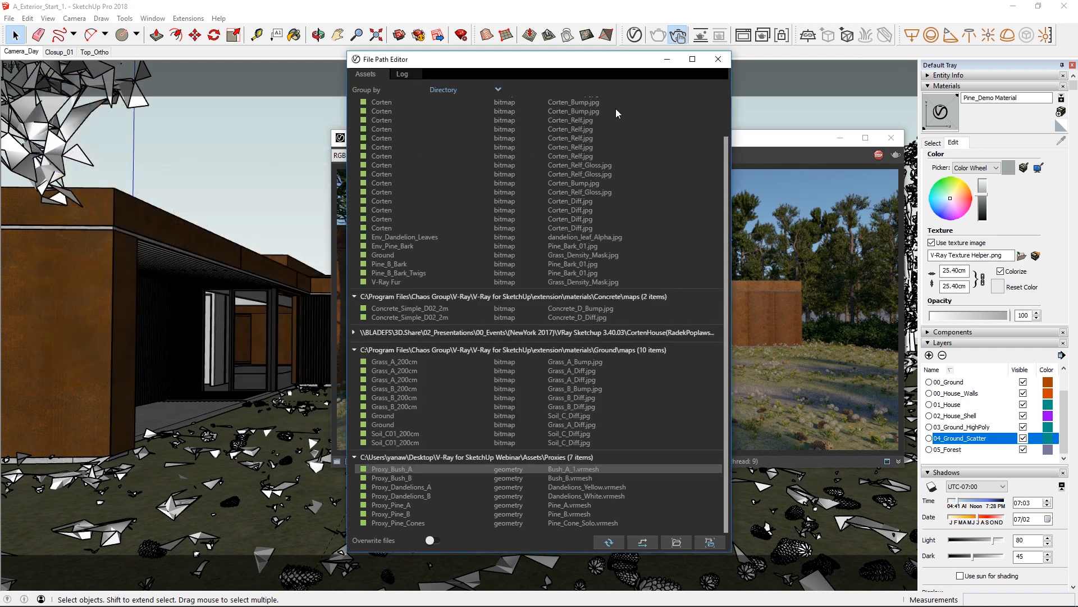
pyautogui.click(718, 59)
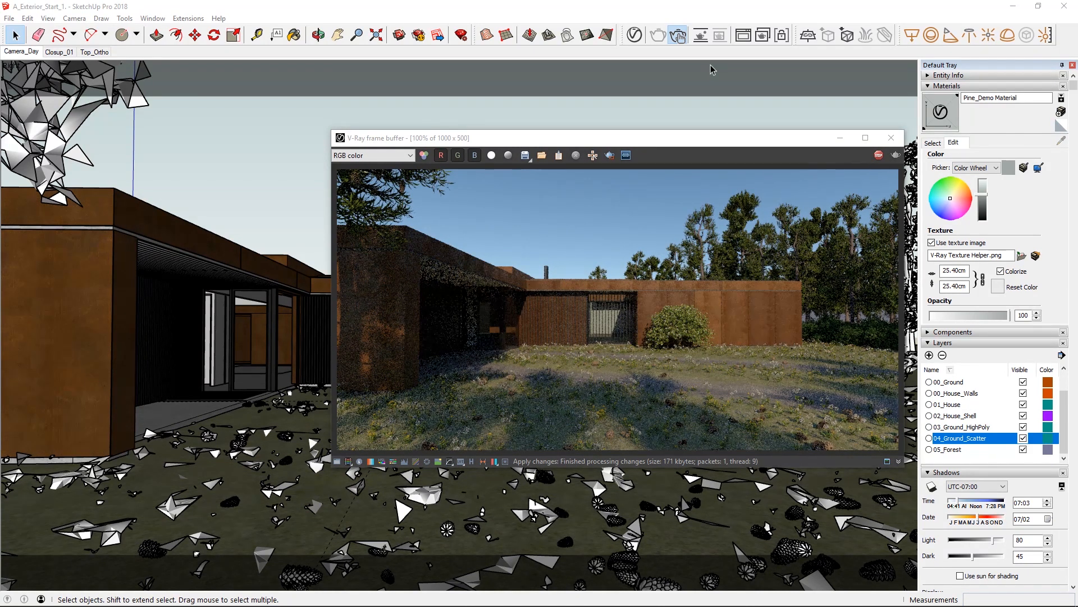
# Set the render camera's exposure value (EV) to 13.
pyautogui.click(634, 34)
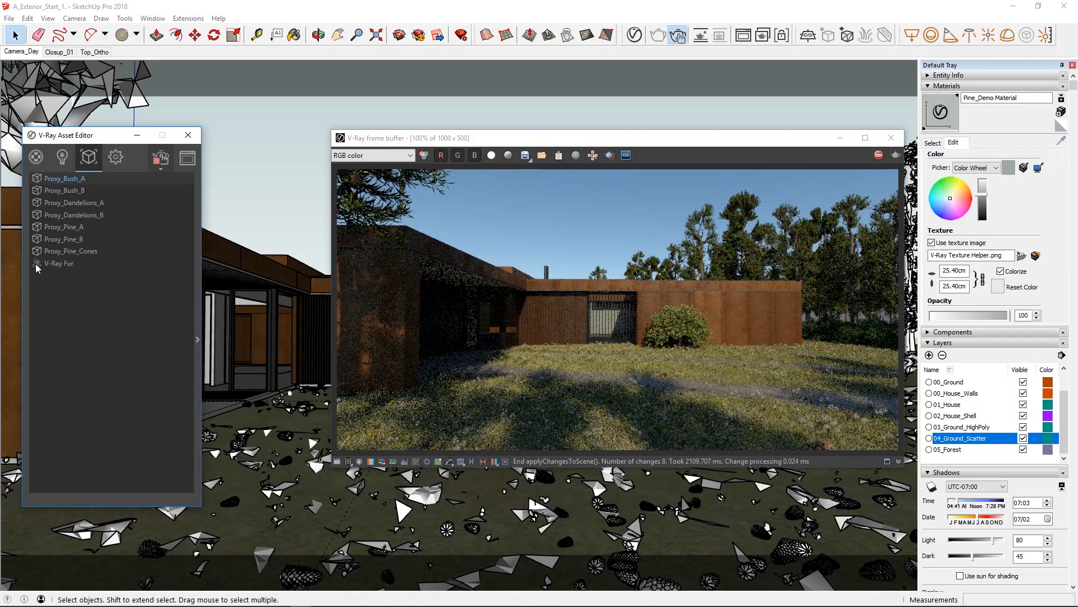
pyautogui.click(115, 162)
pyautogui.click(63, 230)
pyautogui.click(111, 290)
pyautogui.write('13')
pyautogui.press('Return')
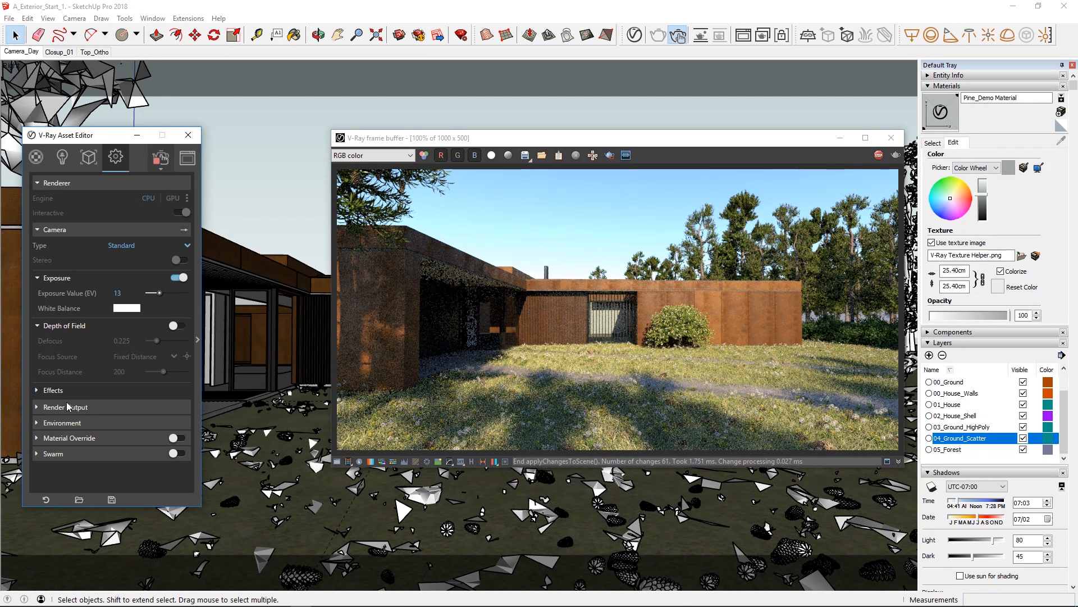
# Enable the GI (Skylight) environment override and paste a copy of the background's Sky texture into it.
pyautogui.click(65, 422)
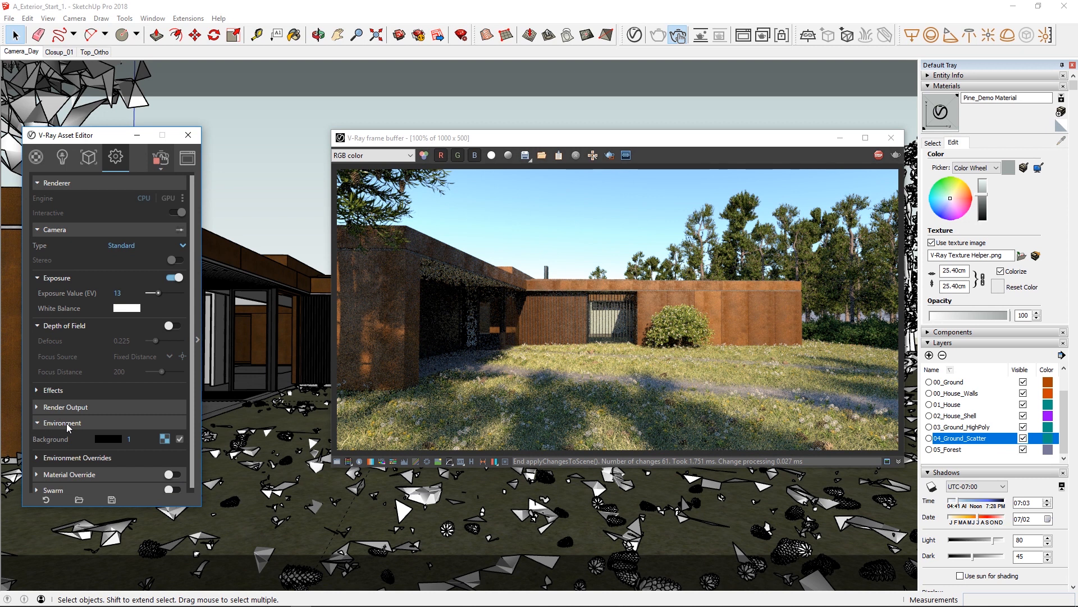
pyautogui.click(165, 438)
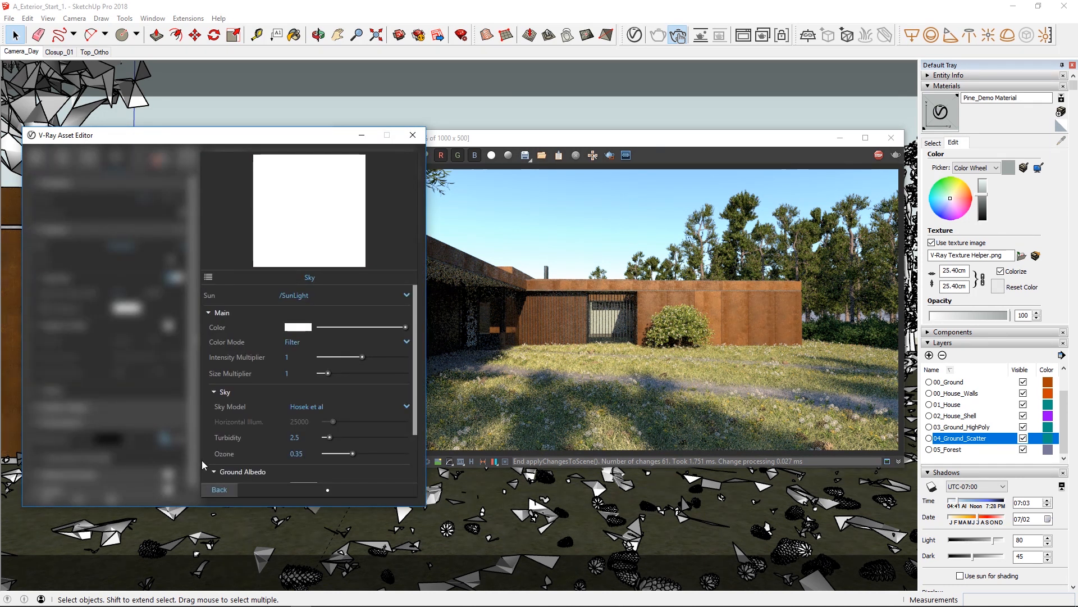
pyautogui.click(218, 490)
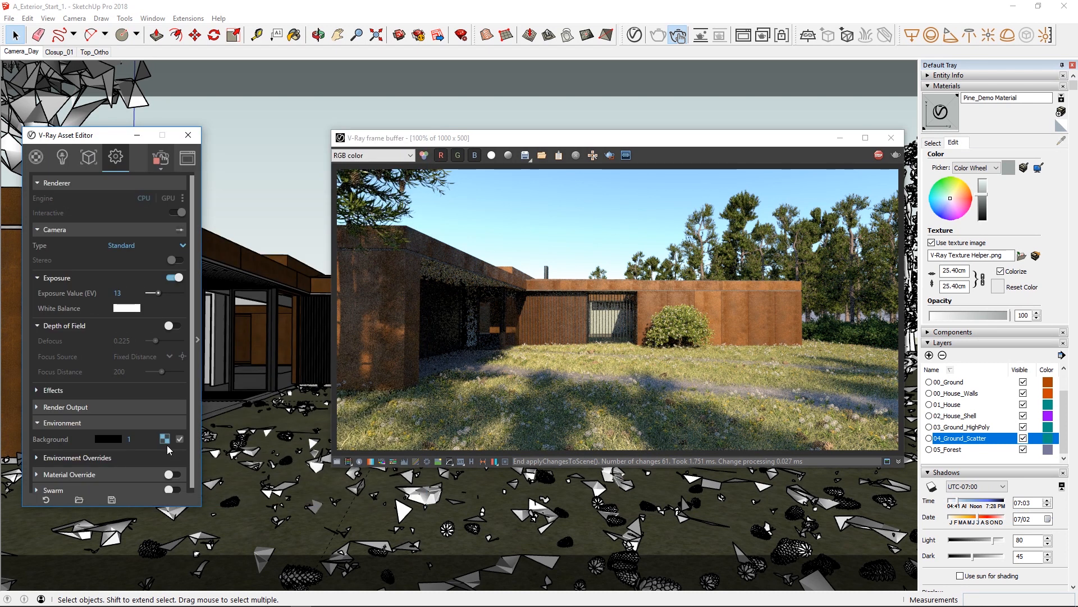
pyautogui.click(67, 458)
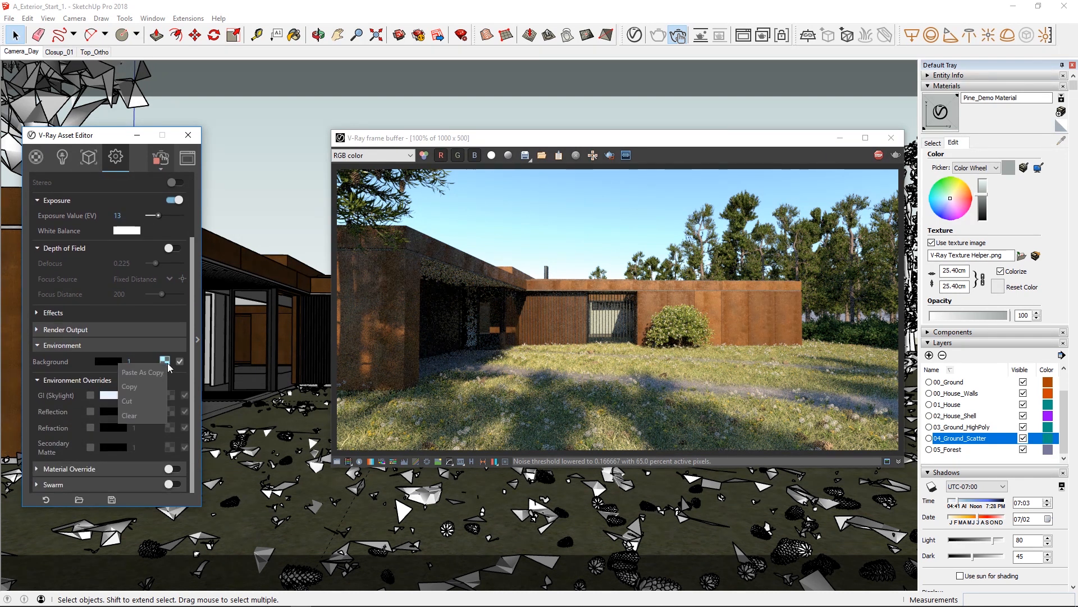
pyautogui.click(89, 396)
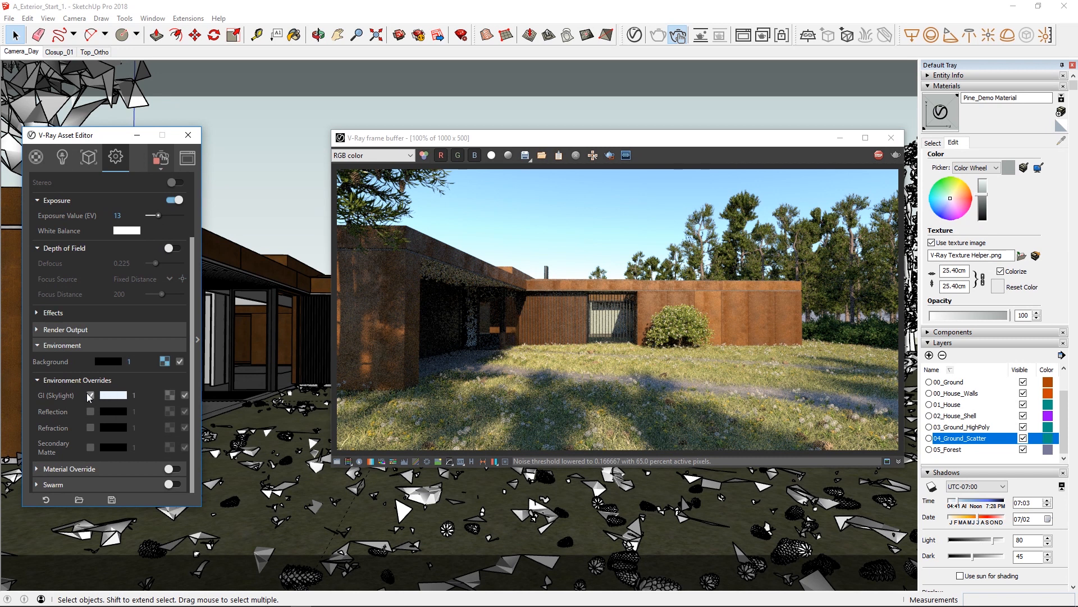
pyautogui.click(168, 398)
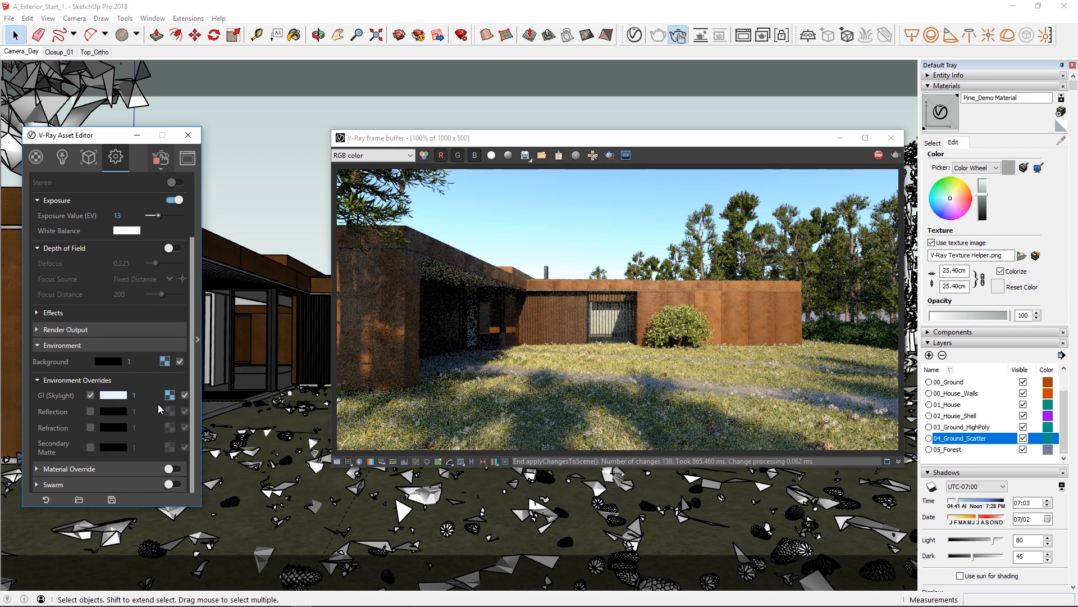
# Try the environment background with its texture disabled and inspect the plain background color.
pyautogui.click(180, 361)
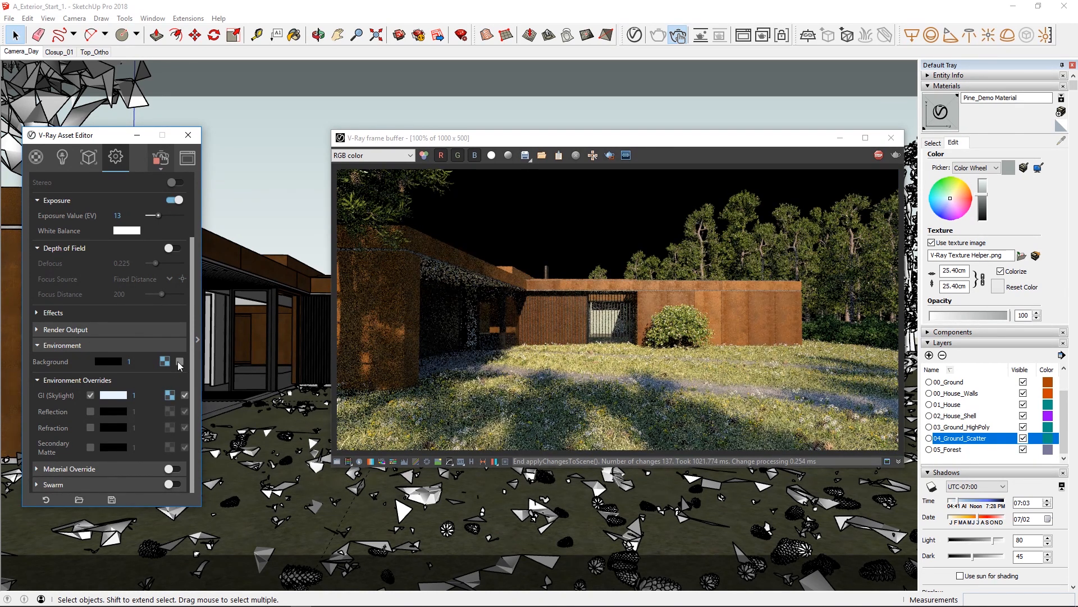
pyautogui.click(116, 361)
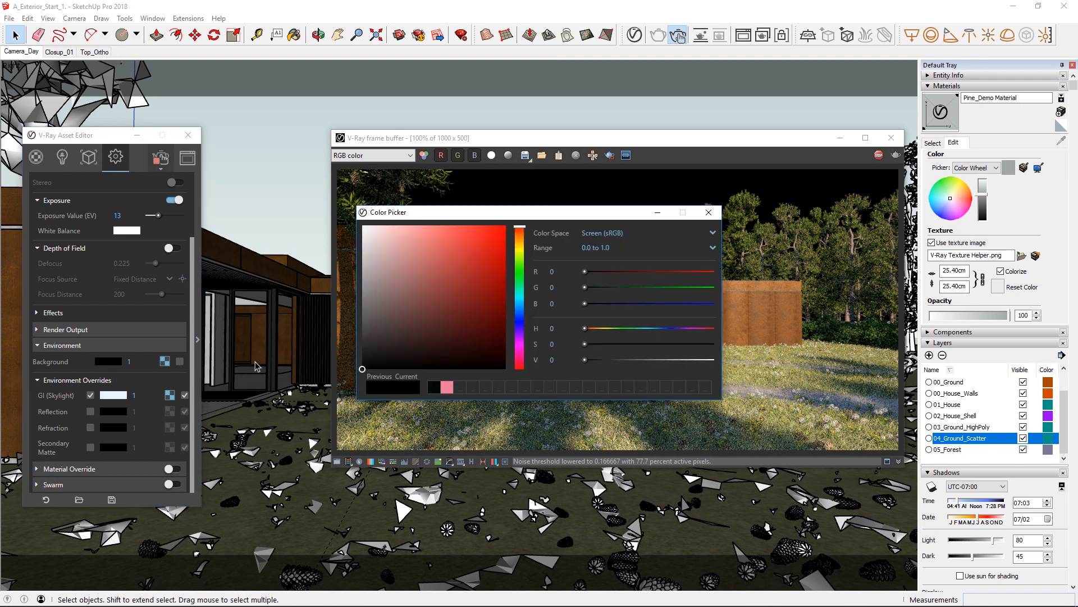
pyautogui.click(704, 214)
pyautogui.click(180, 362)
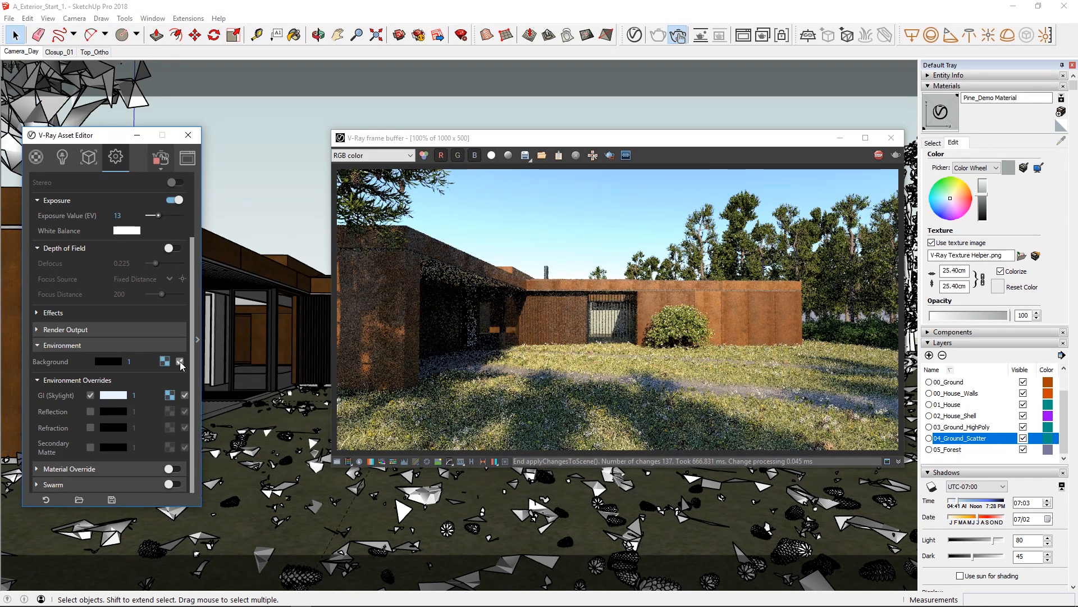
# Replace the background's Sky texture with a Bitmap using sky_cloudy_free.hdr from the Maps folder.
pyautogui.click(165, 362)
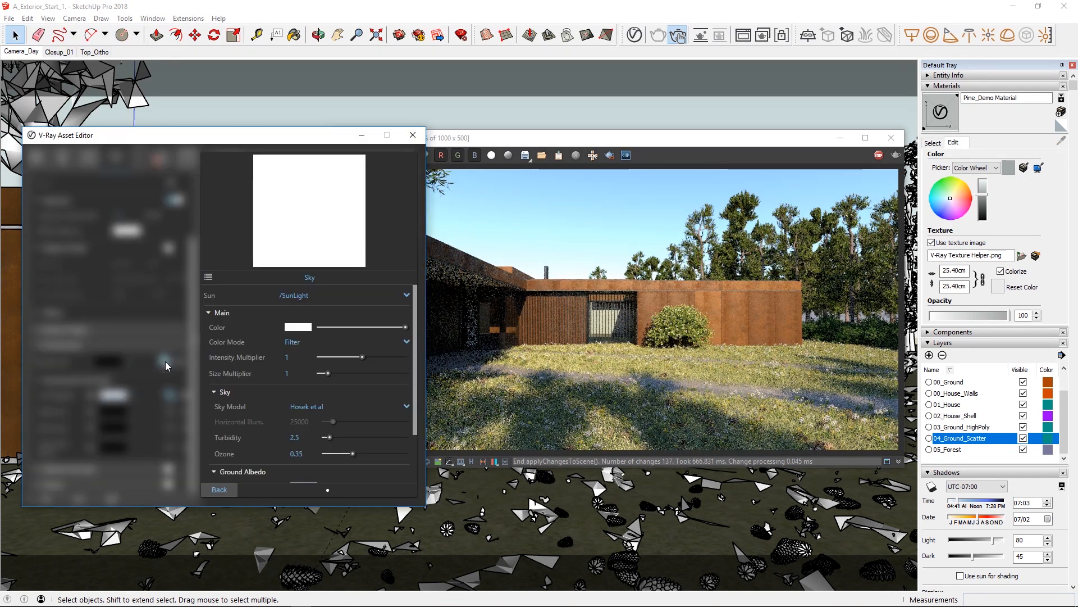
pyautogui.click(208, 276)
pyautogui.click(53, 185)
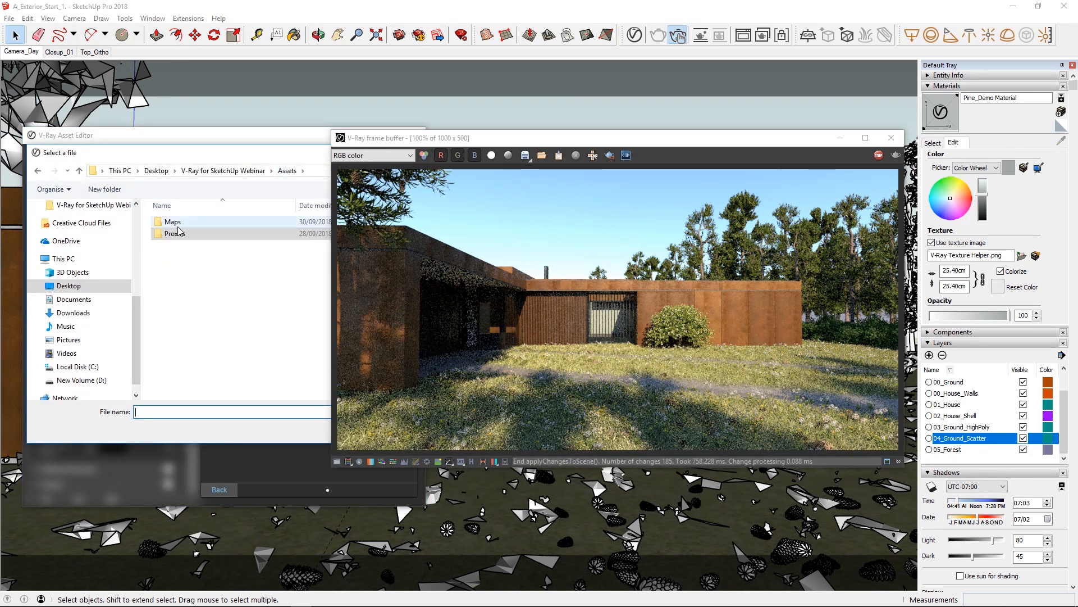
pyautogui.doubleClick(173, 222)
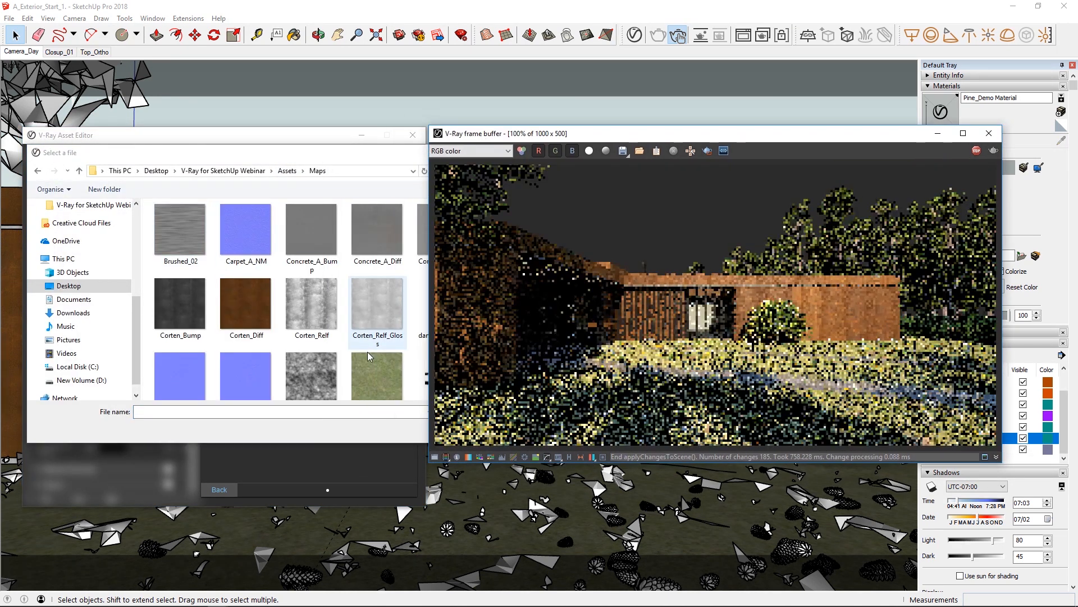
pyautogui.click(366, 362)
pyautogui.scroll(-8, 366, 361)
pyautogui.doubleClick(311, 358)
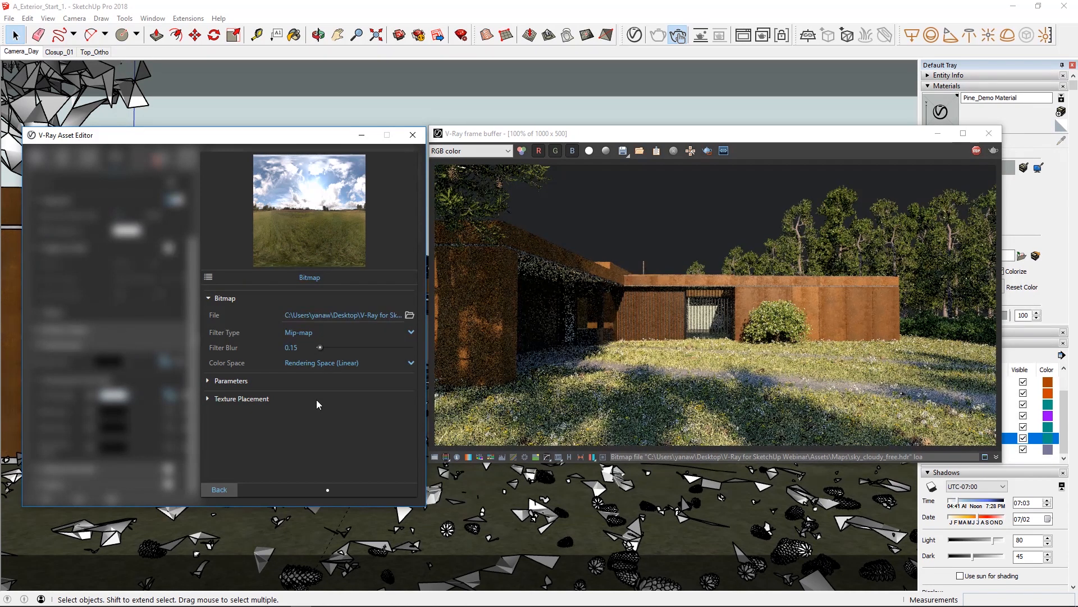
# Set the sky bitmap's texture placement type to Environment.
pyautogui.click(241, 399)
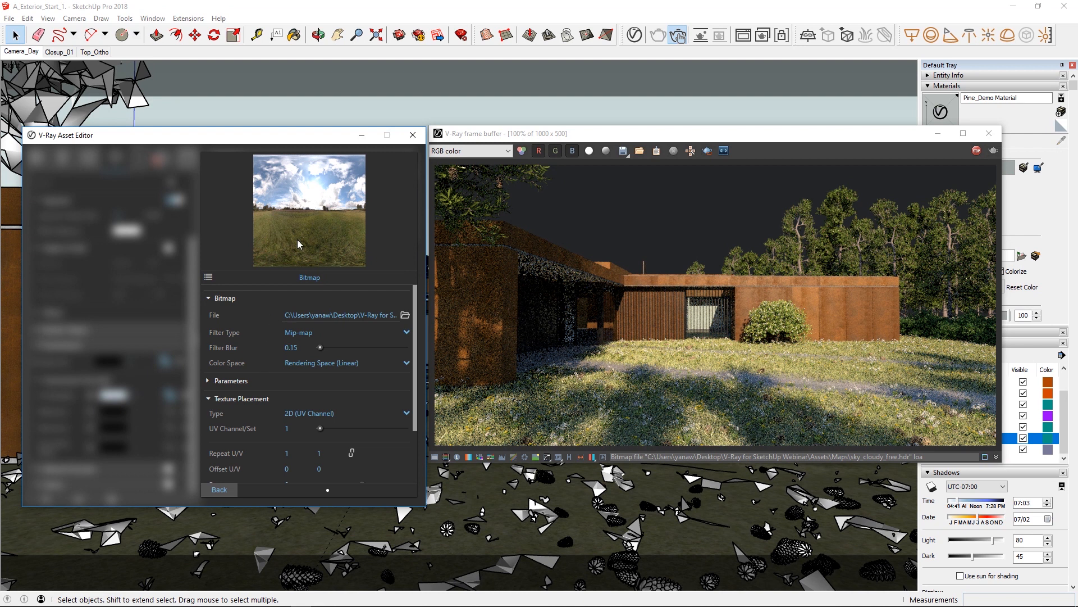
pyautogui.click(300, 413)
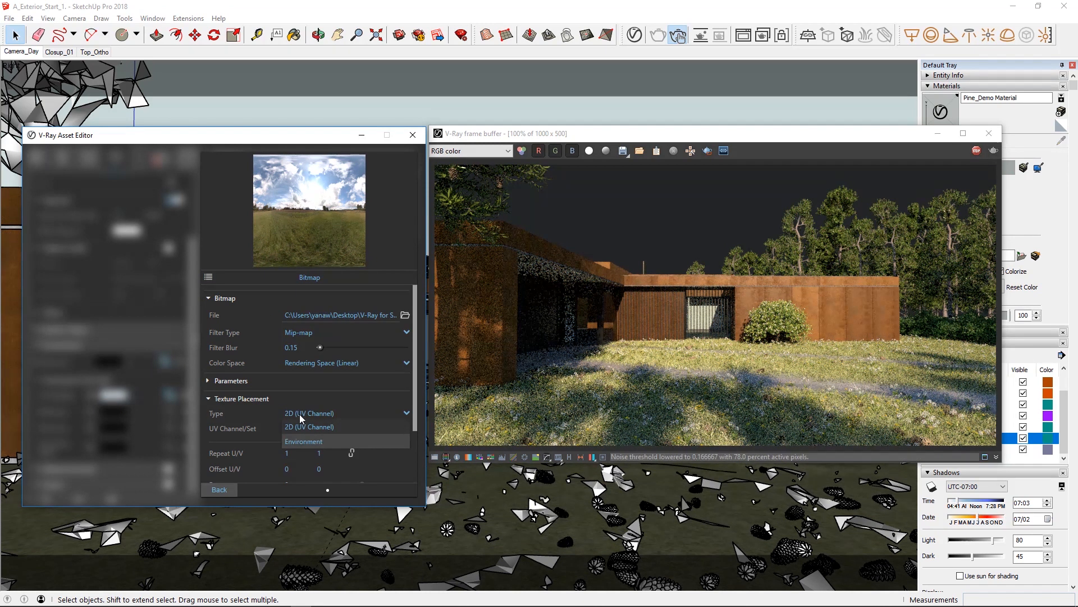
pyautogui.click(302, 441)
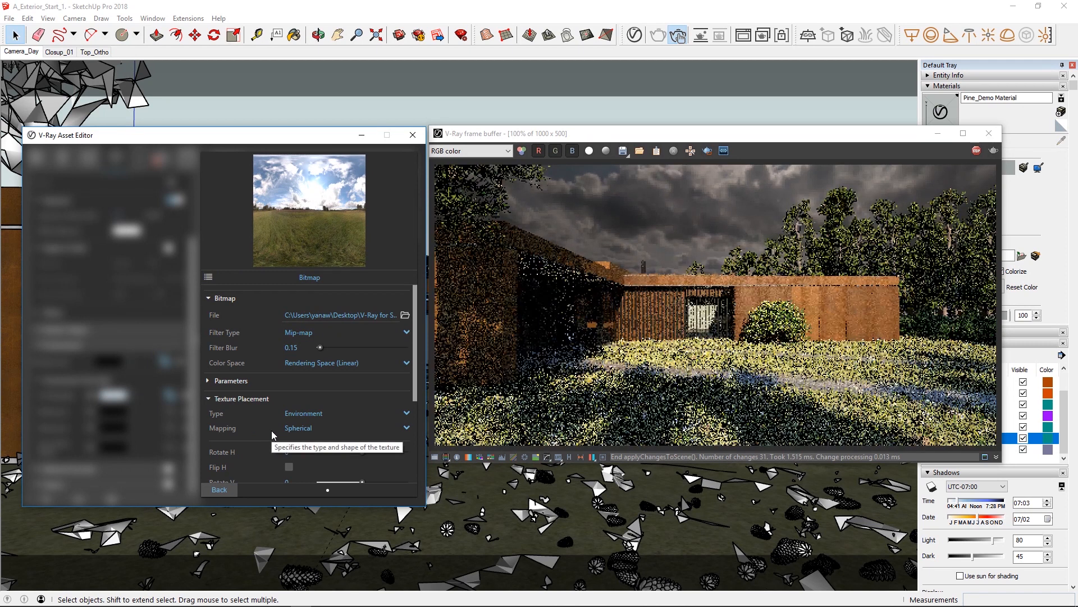
# Rotate the sky bitmap horizontally by setting its Rotate H to 130.
pyautogui.scroll(-1, 270, 434)
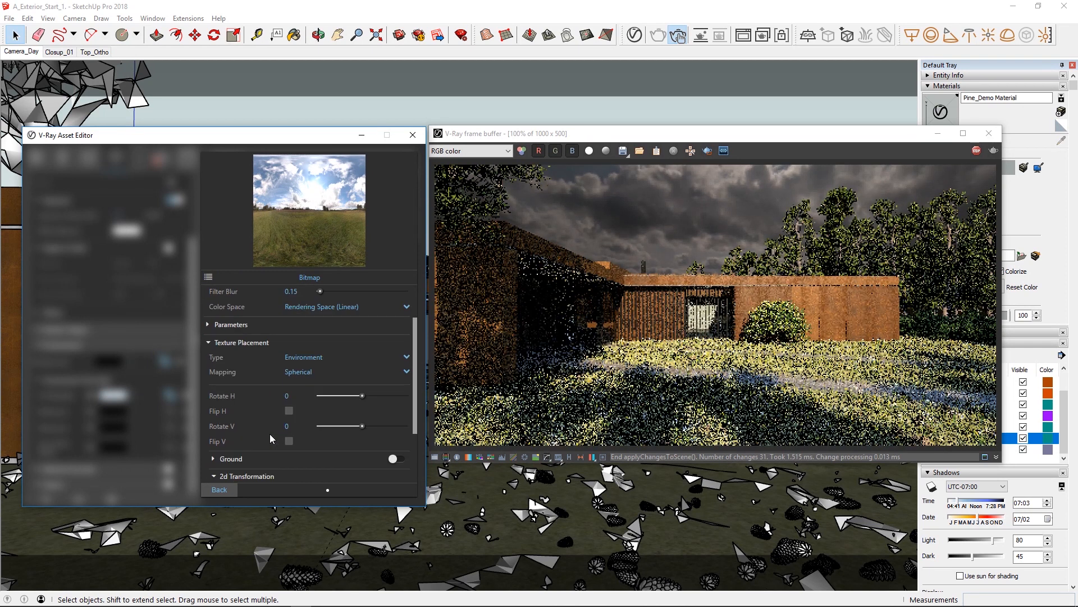
pyautogui.moveTo(300, 397); pyautogui.dragTo(278, 397)
pyautogui.write('-80')
pyautogui.press('Return')
pyautogui.moveTo(300, 397); pyautogui.dragTo(265, 395)
pyautogui.write('130')
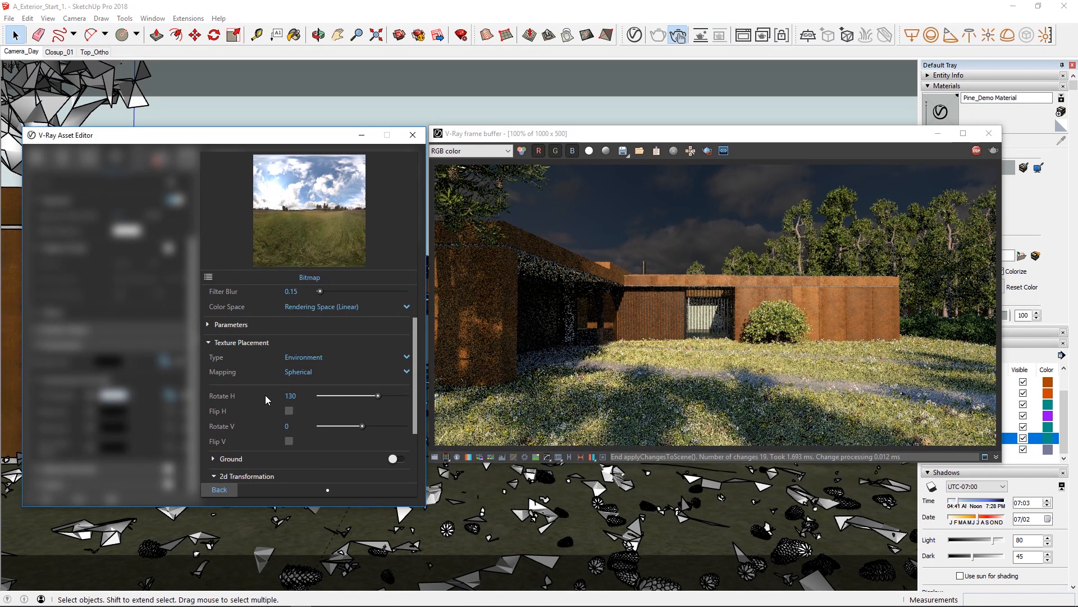
# Return to the render settings and set the environment background's intensity to 16.
pyautogui.click(218, 488)
pyautogui.moveTo(135, 363); pyautogui.dragTo(115, 363)
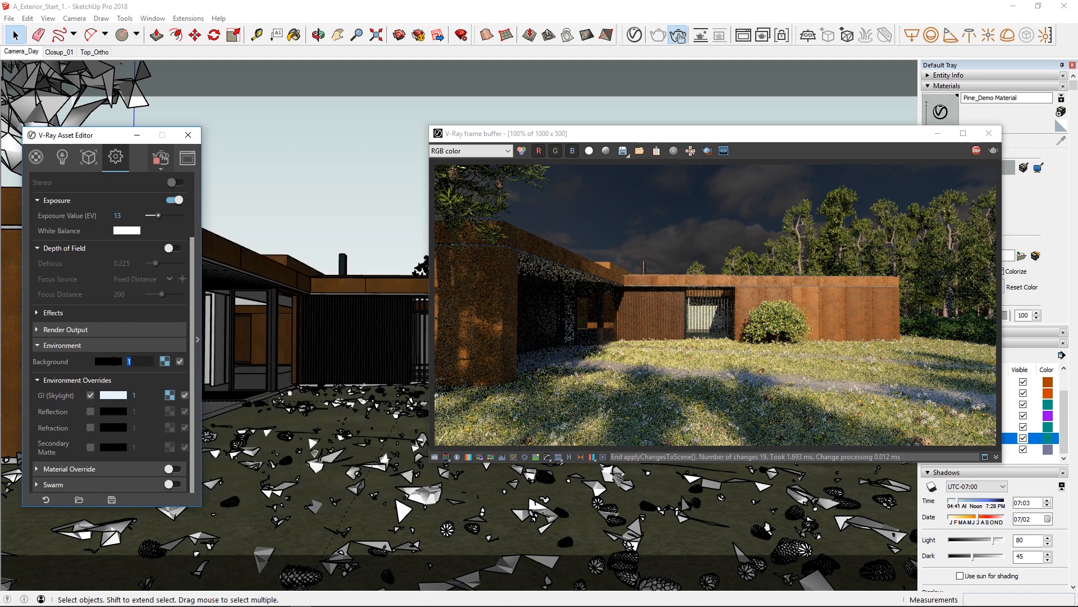
pyautogui.write('16')
pyautogui.press('Return')
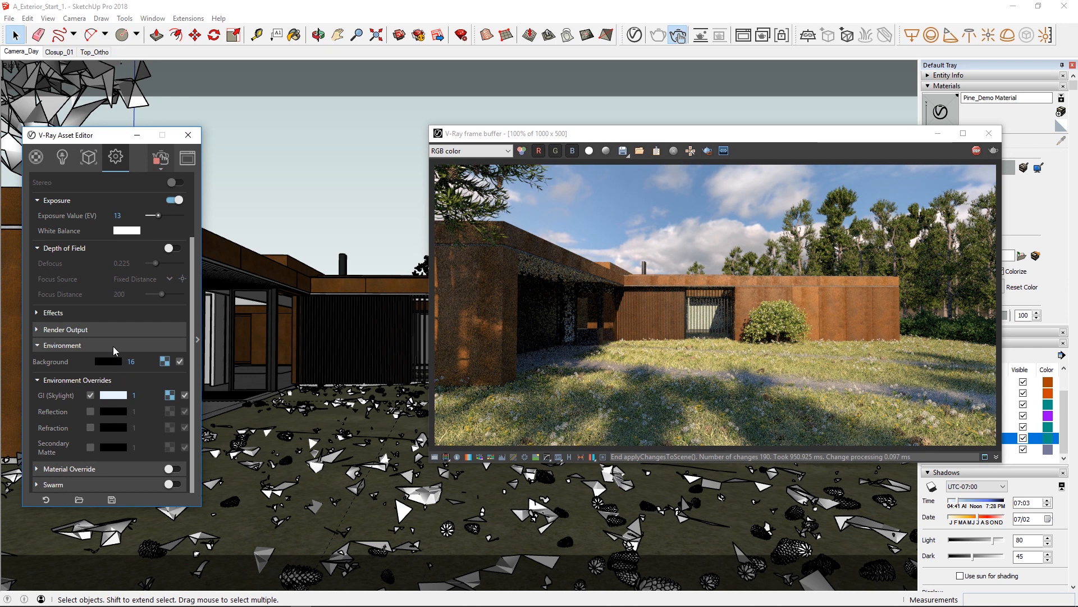
# Set the camera's exposure value (EV) to 12.
pyautogui.scroll(1, 113, 344)
pyautogui.scroll(2, 113, 344)
pyautogui.doubleClick(130, 295)
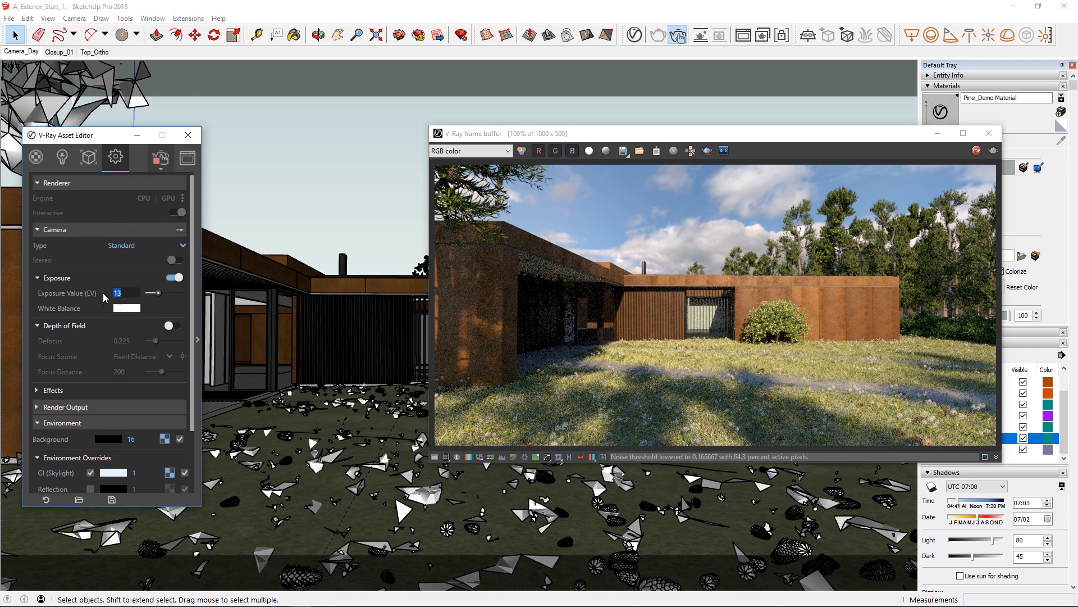
pyautogui.write('12')
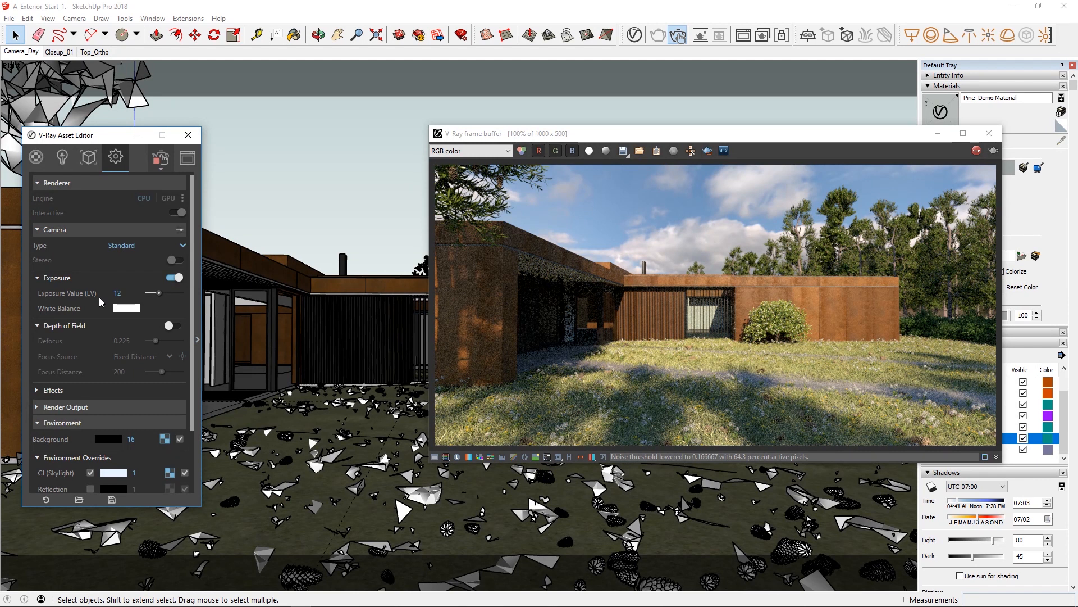
pyautogui.press('Return')
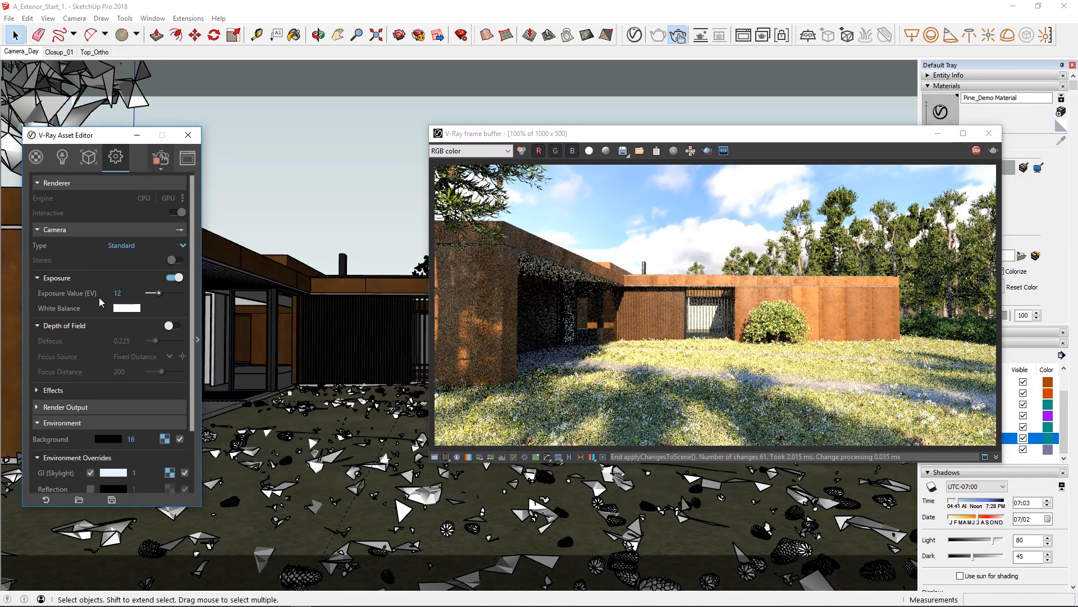
# Enable the Volumetric Environment as Aerial Perspective in the render settings, keeping the frame buffer in view beside the expanded settings.
pyautogui.moveTo(510, 137); pyautogui.dragTo(394, 134)
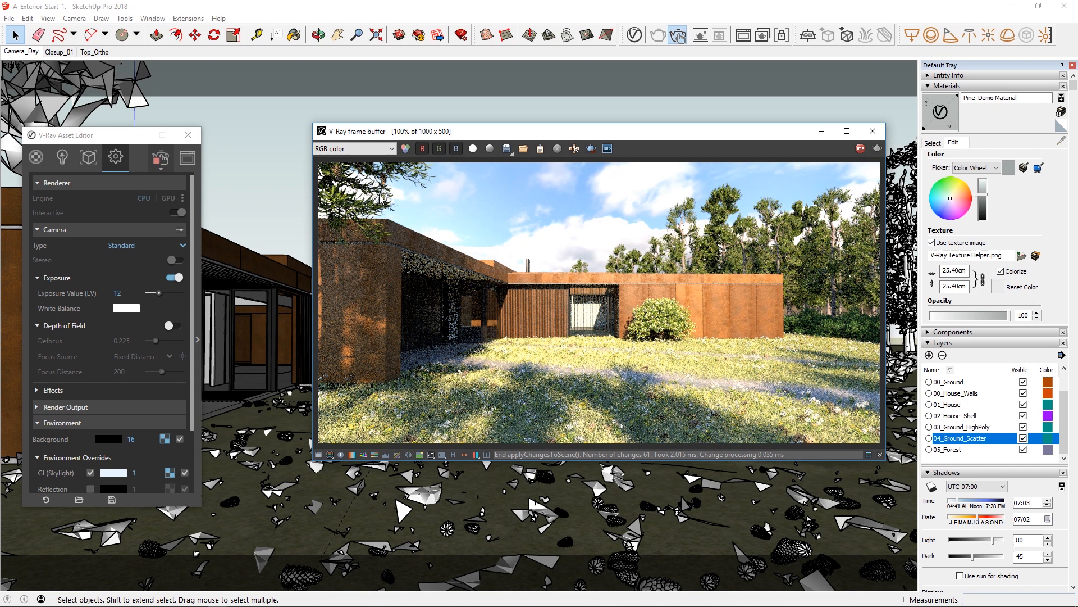
pyautogui.click(200, 283)
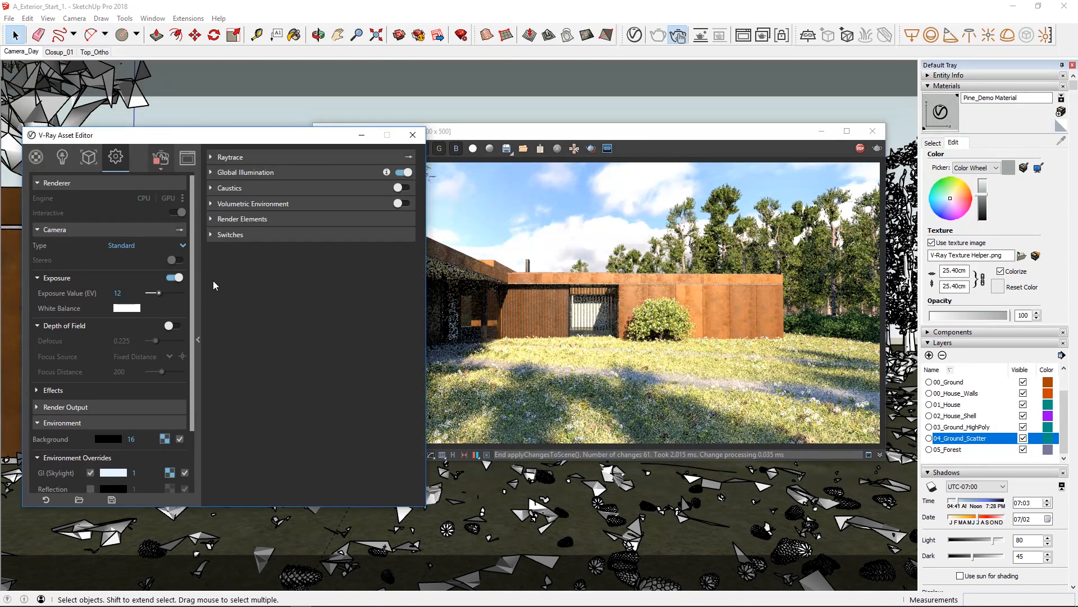
pyautogui.click(230, 204)
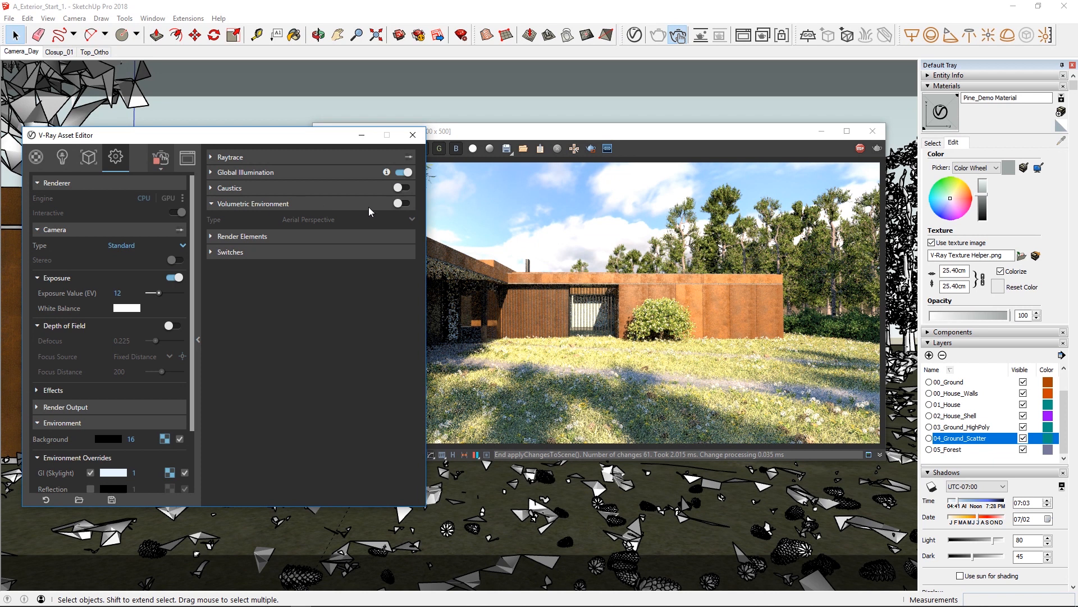
pyautogui.click(402, 203)
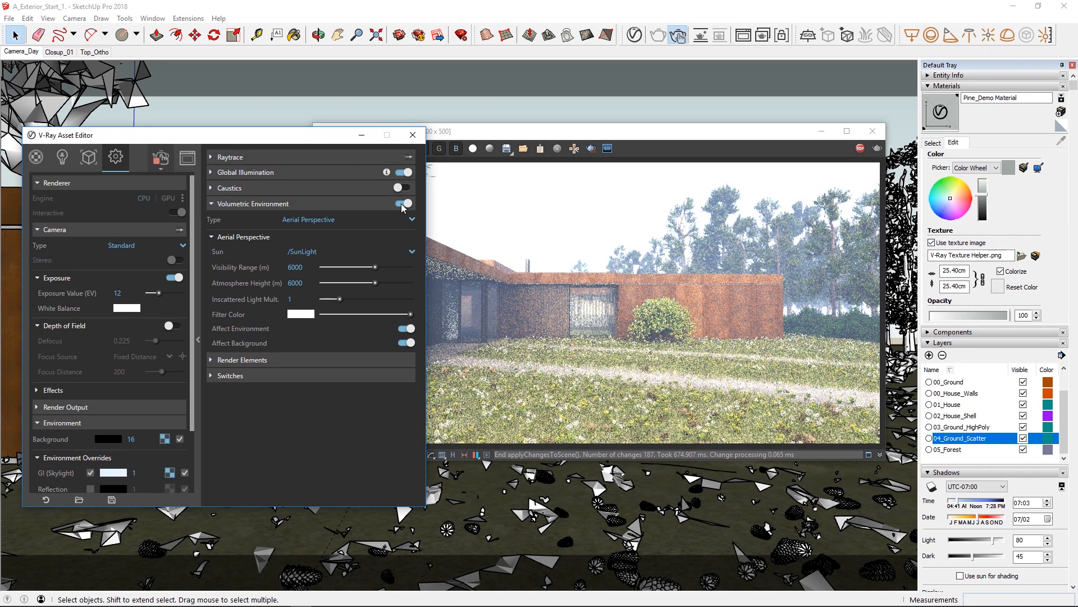
pyautogui.moveTo(484, 134); pyautogui.dragTo(604, 139)
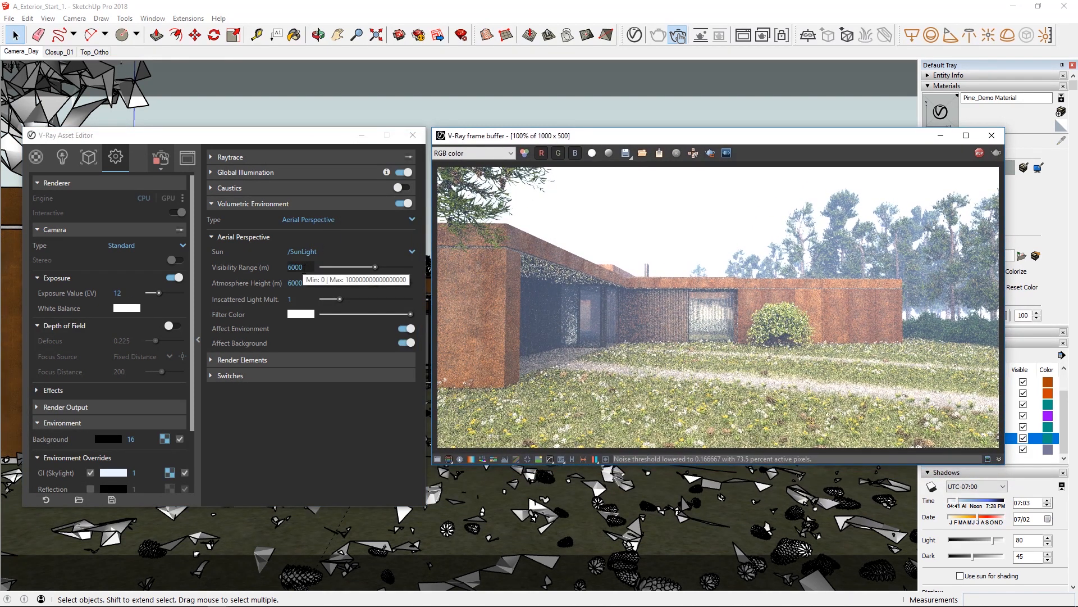
# Set the aerial perspective's visibility range to 12000 m.
pyautogui.click(295, 267)
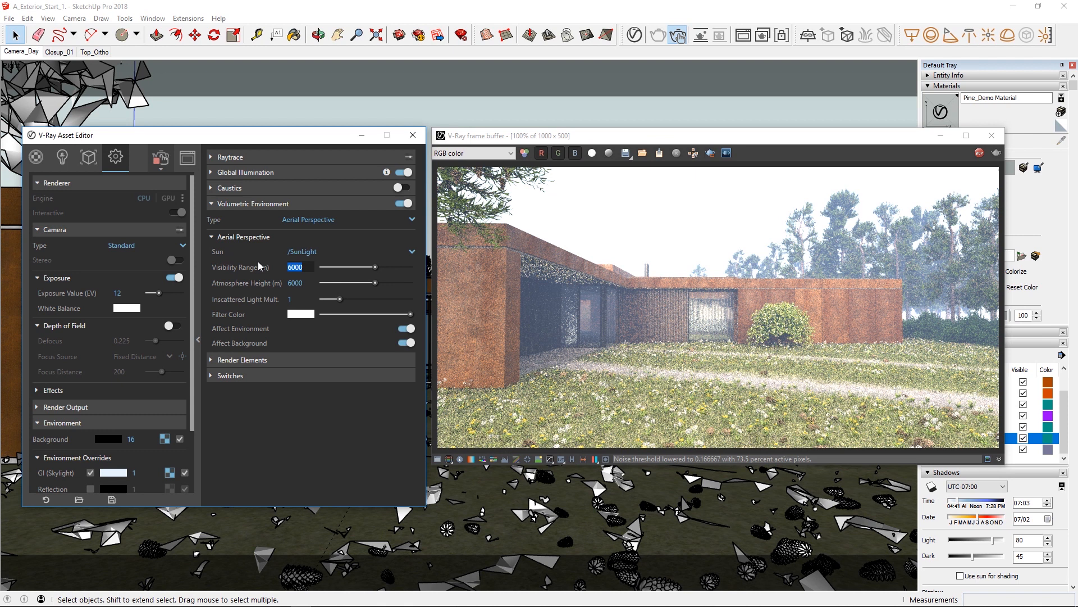
pyautogui.write('12')
pyautogui.press('Return')
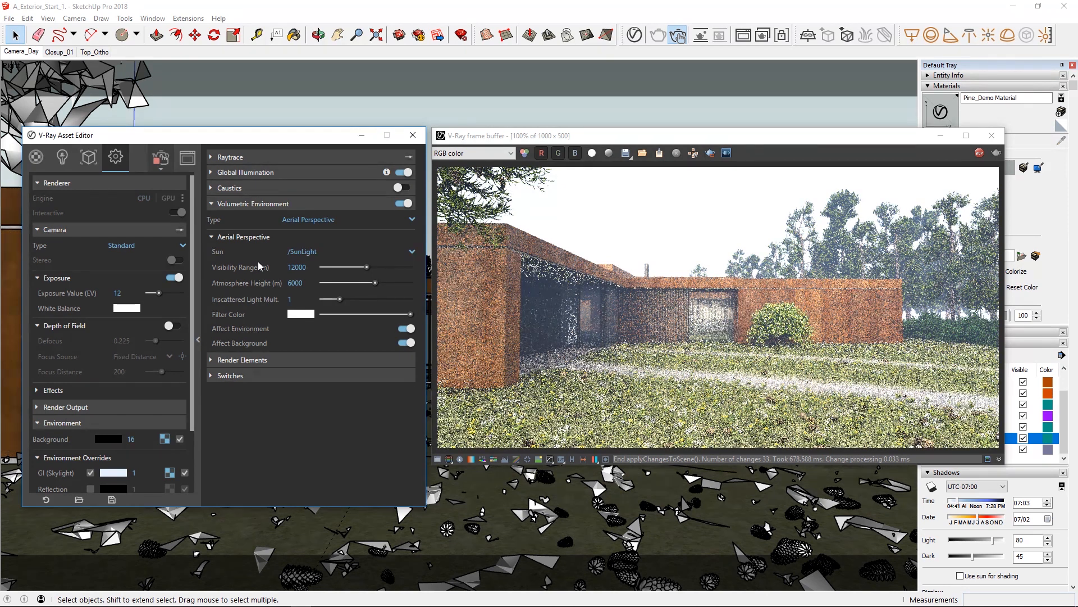
# Set the aerial perspective's atmosphere height to 30 m and its visibility range to 10000 m.
pyautogui.click(295, 282)
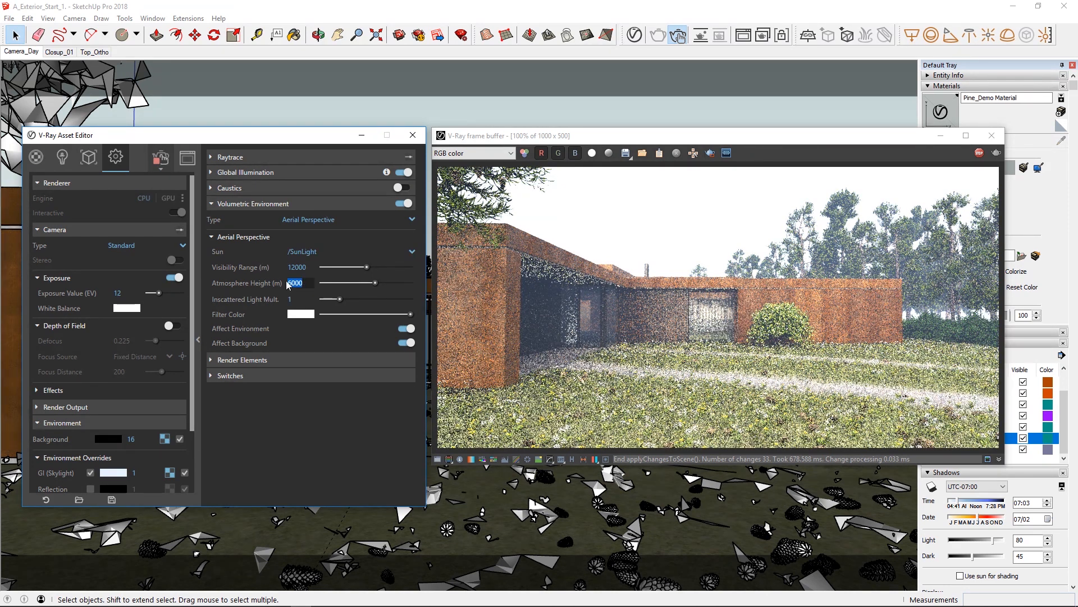
pyautogui.write('30')
pyautogui.press('Return')
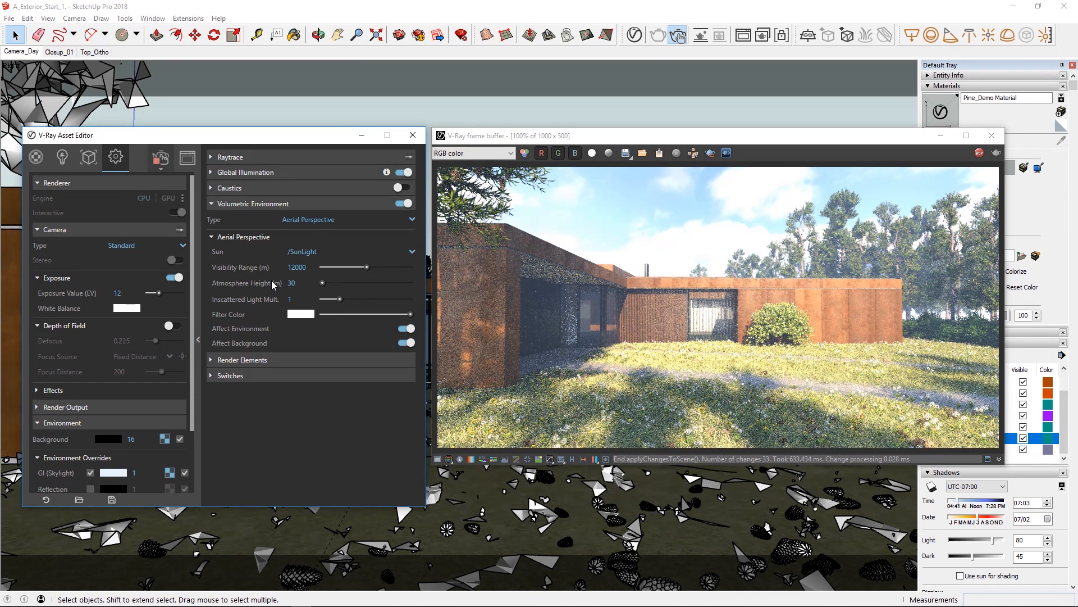
pyautogui.moveTo(308, 268); pyautogui.dragTo(280, 272)
pyautogui.write('10000')
pyautogui.press('Return')
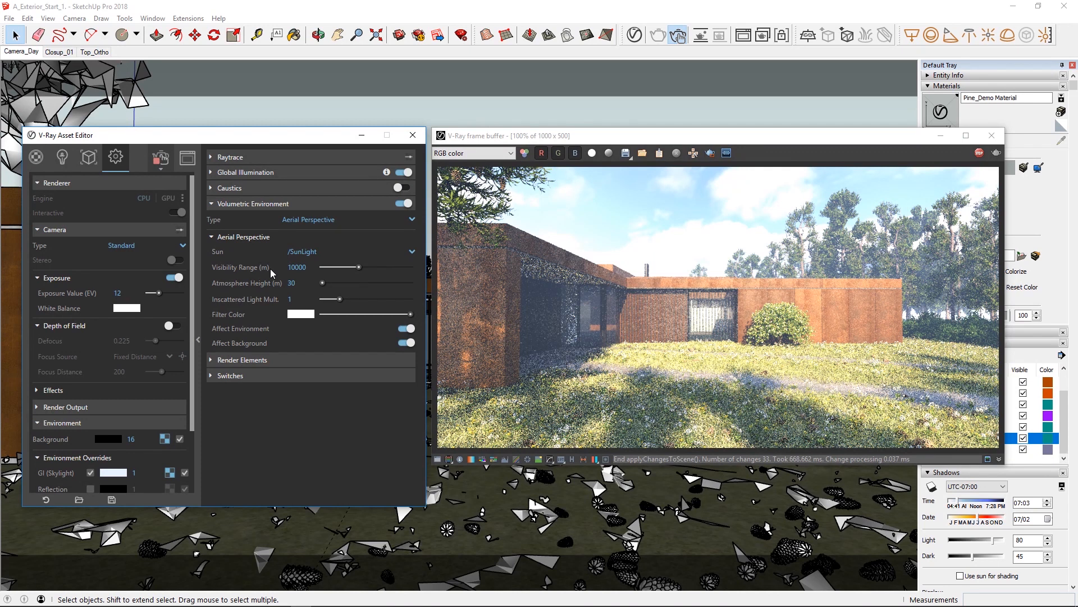
# Change the aerial perspective's filter color to a pale cyan-blue with hue 0.517, saturation 0.119 and value 0.971.
pyautogui.click(300, 314)
pyautogui.click(521, 301)
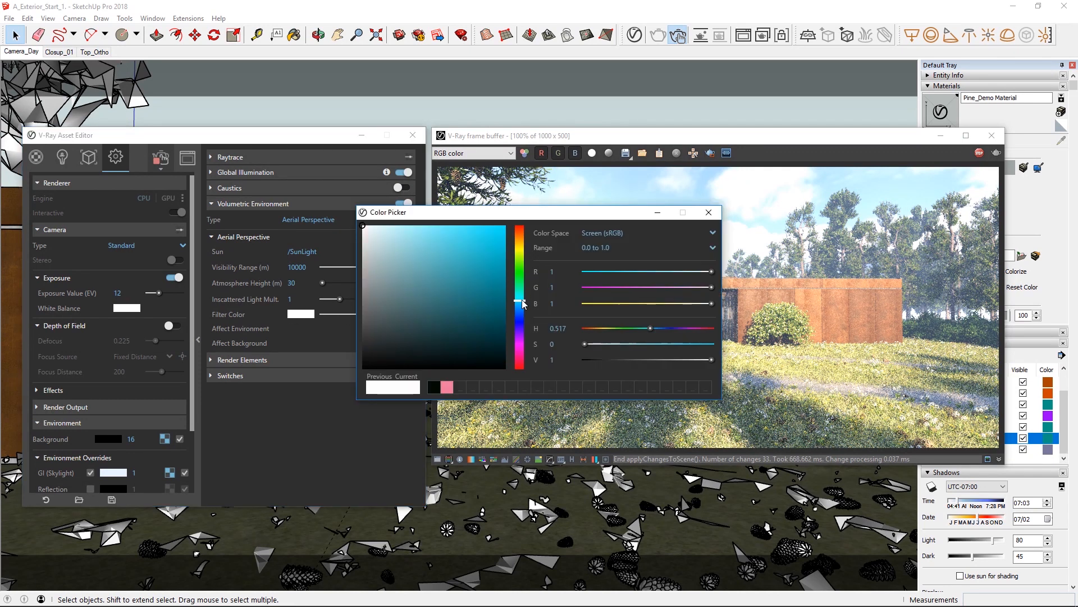
pyautogui.click(378, 230)
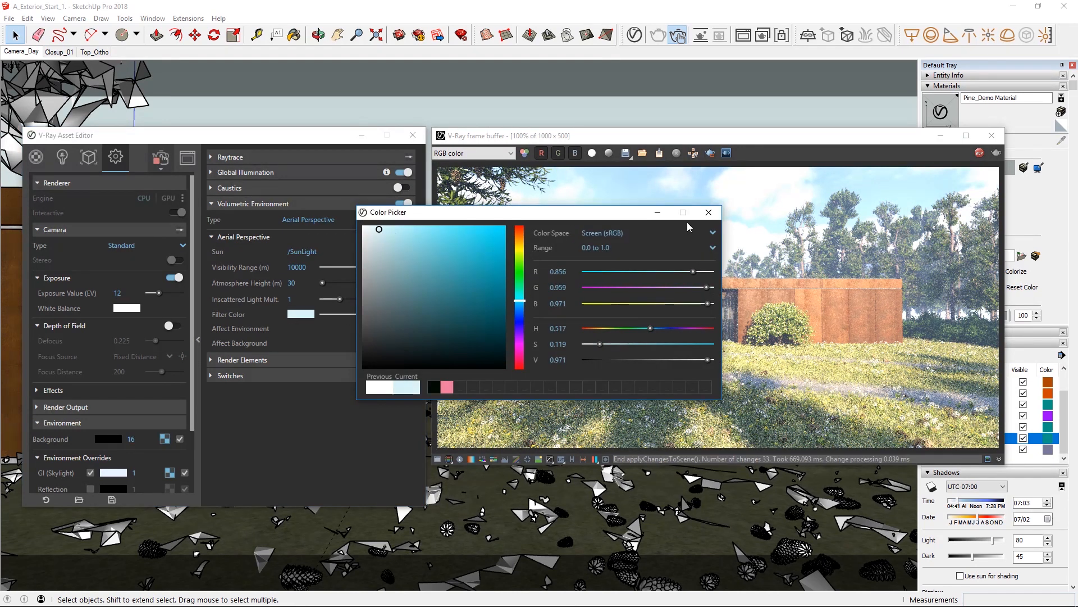
pyautogui.click(709, 212)
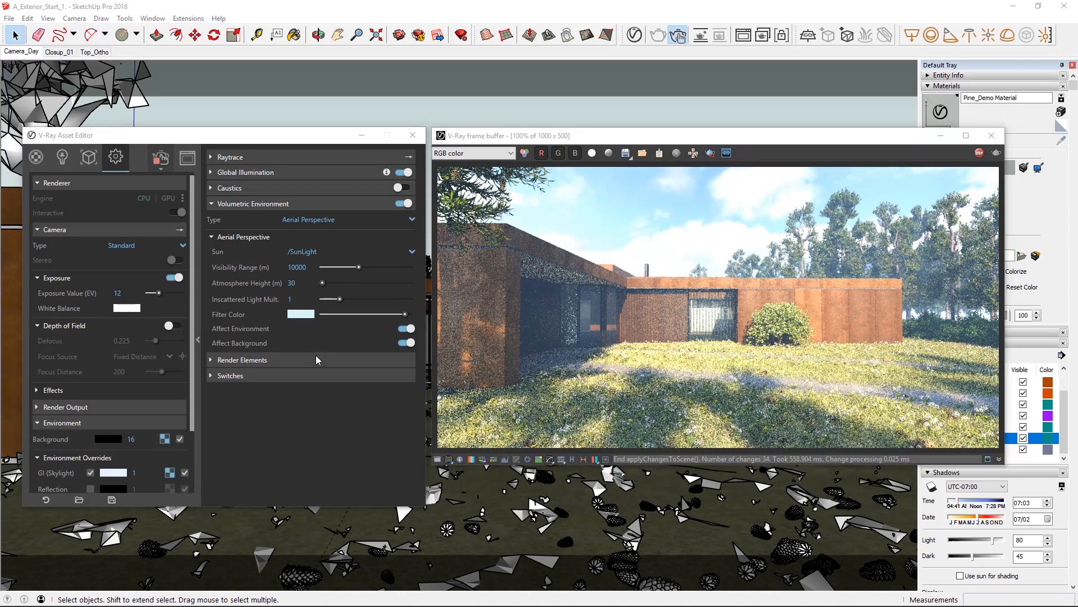
# Inspect the Atmosphere render element in the frame buffer and return to the RGB color channel.
pyautogui.click(477, 153)
pyautogui.click(466, 182)
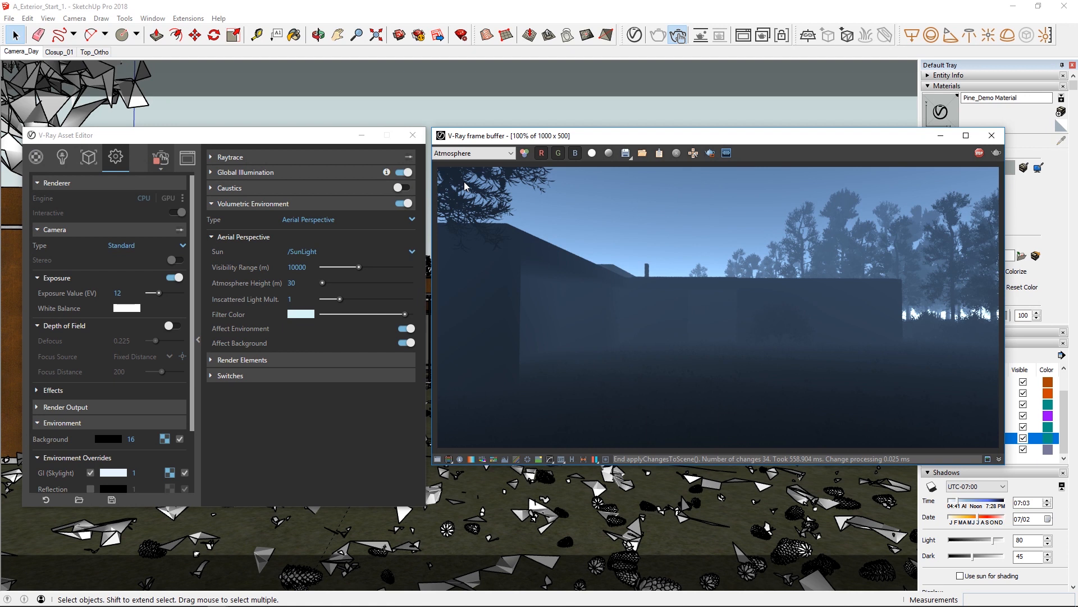
pyautogui.click(466, 153)
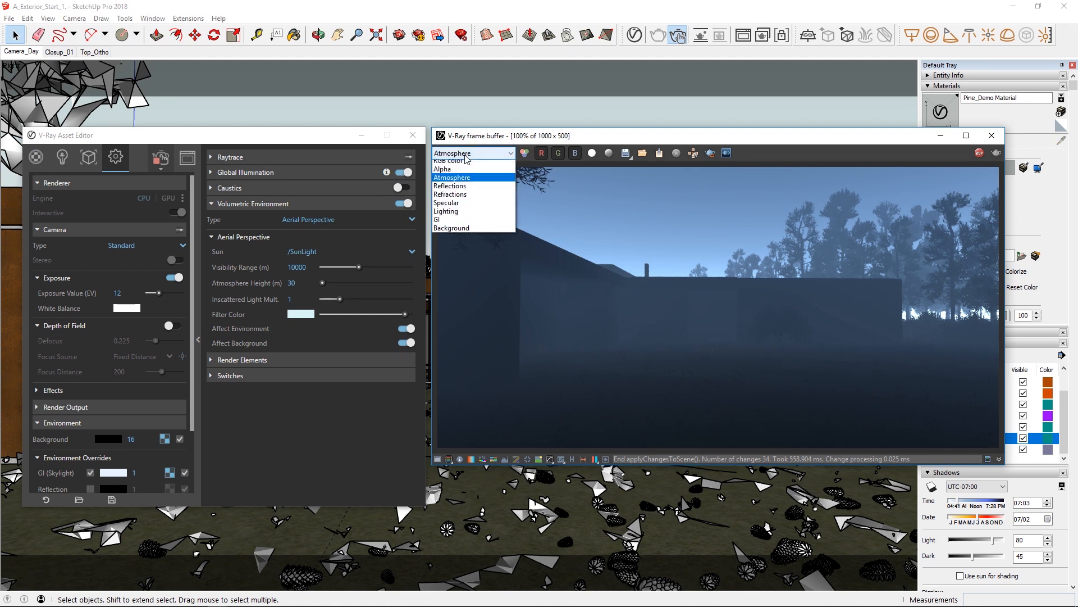
pyautogui.click(465, 163)
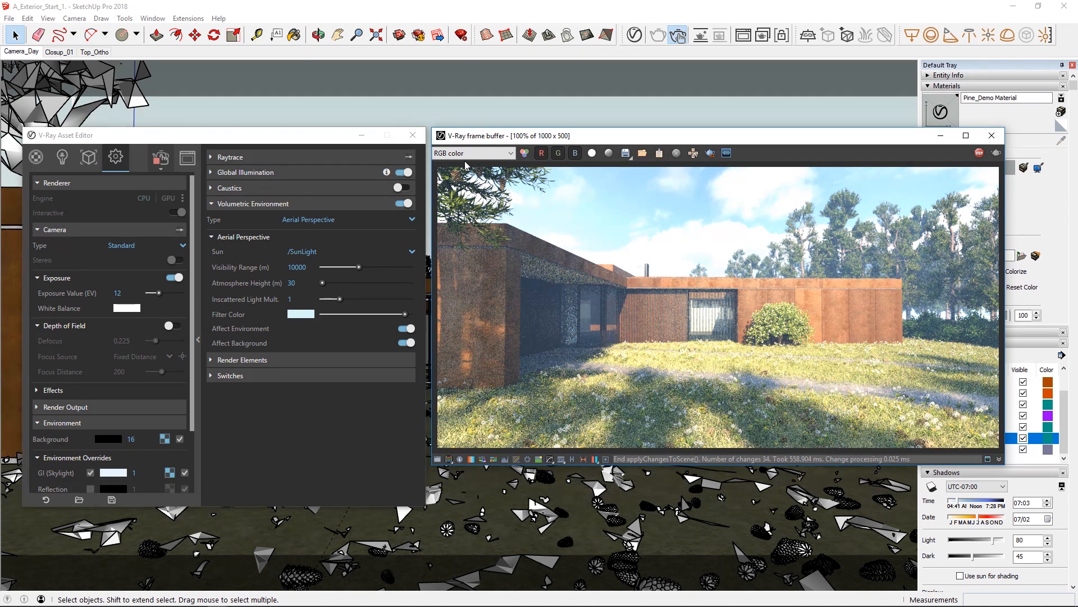
# Limit the interactive render to a region over the house's nearest wall corner and set the camera's vertical tilt to 0.02.
pyautogui.click(710, 153)
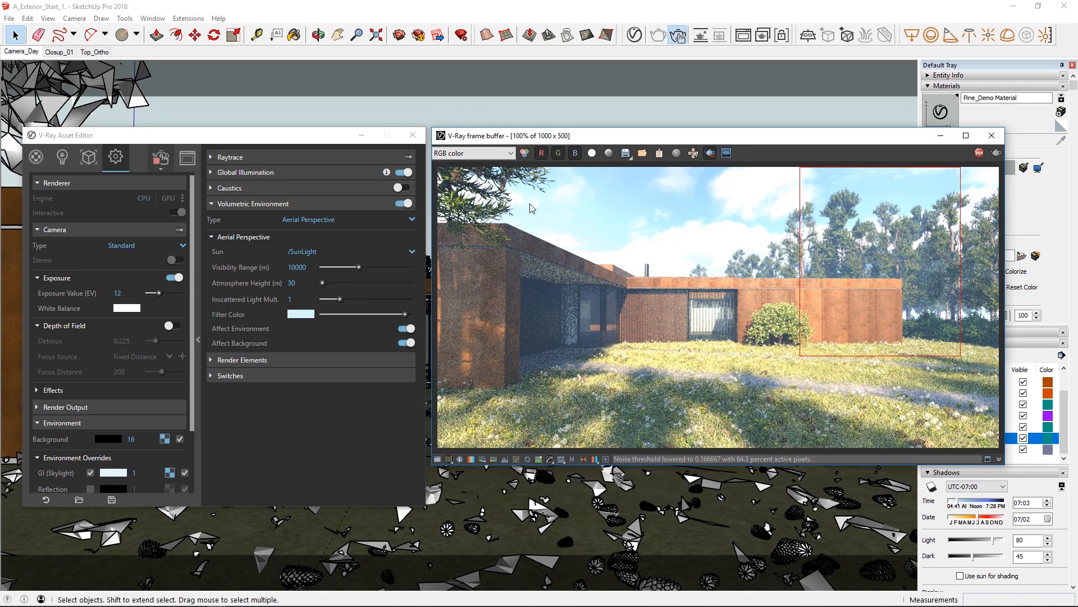
pyautogui.moveTo(461, 207); pyautogui.dragTo(556, 403)
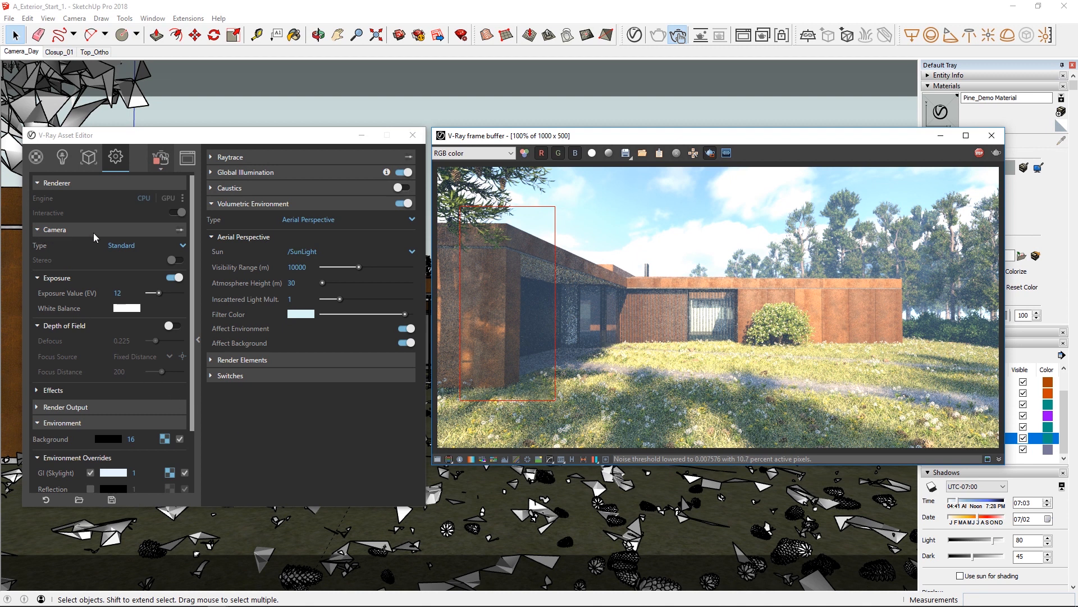
pyautogui.click(44, 393)
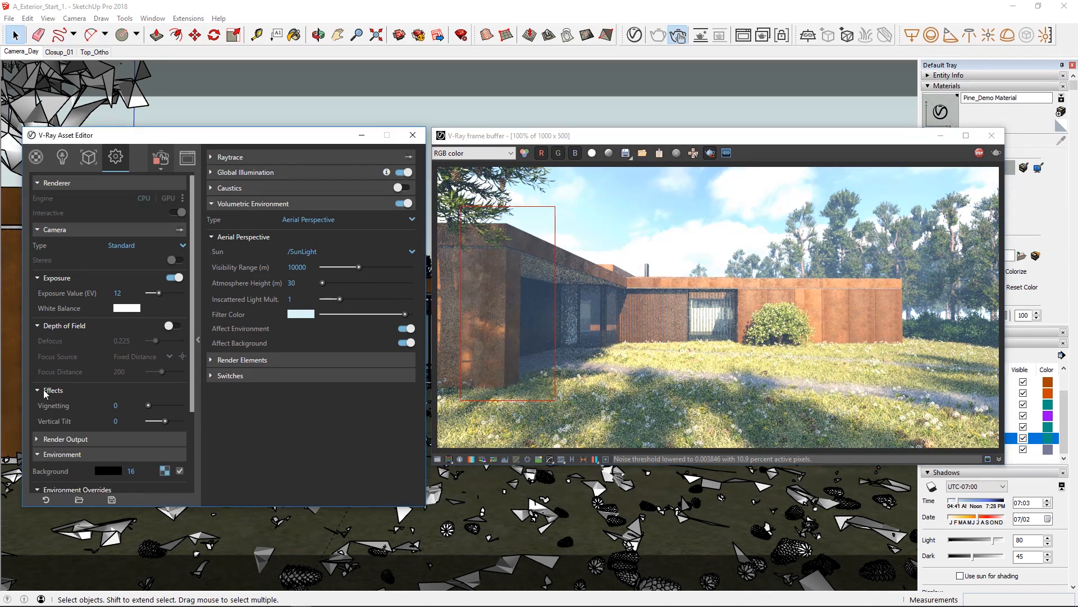
pyautogui.scroll(-3, 44, 393)
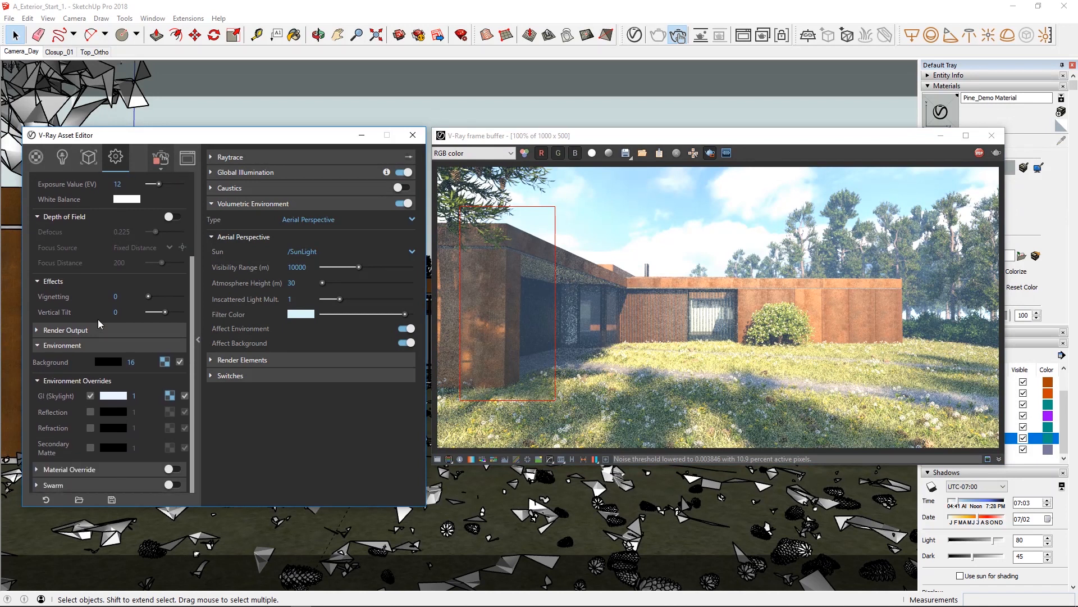
pyautogui.moveTo(164, 316); pyautogui.dragTo(168, 316)
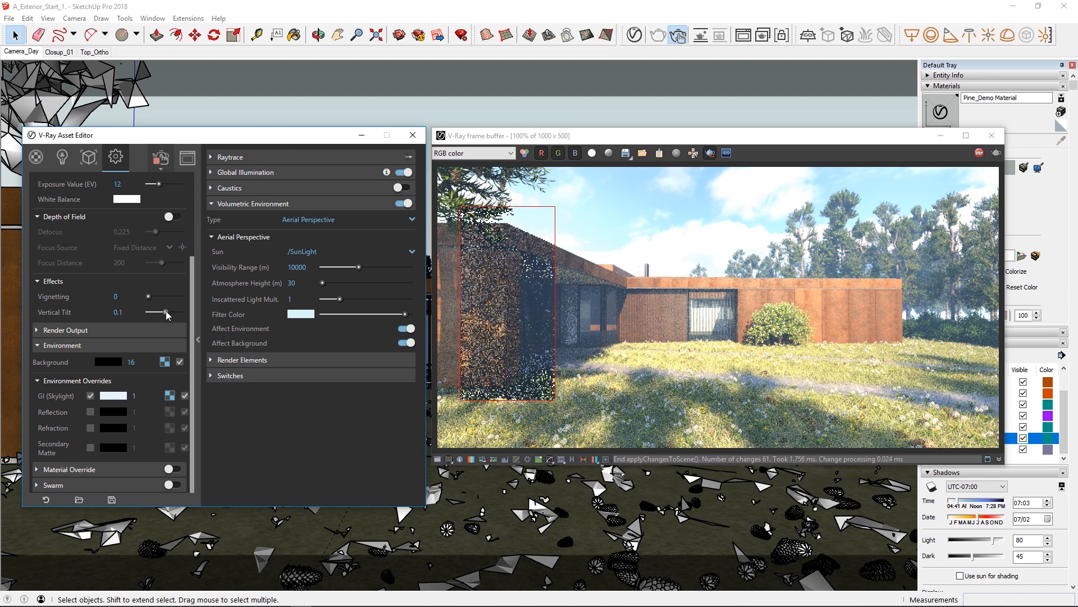
pyautogui.click(132, 314)
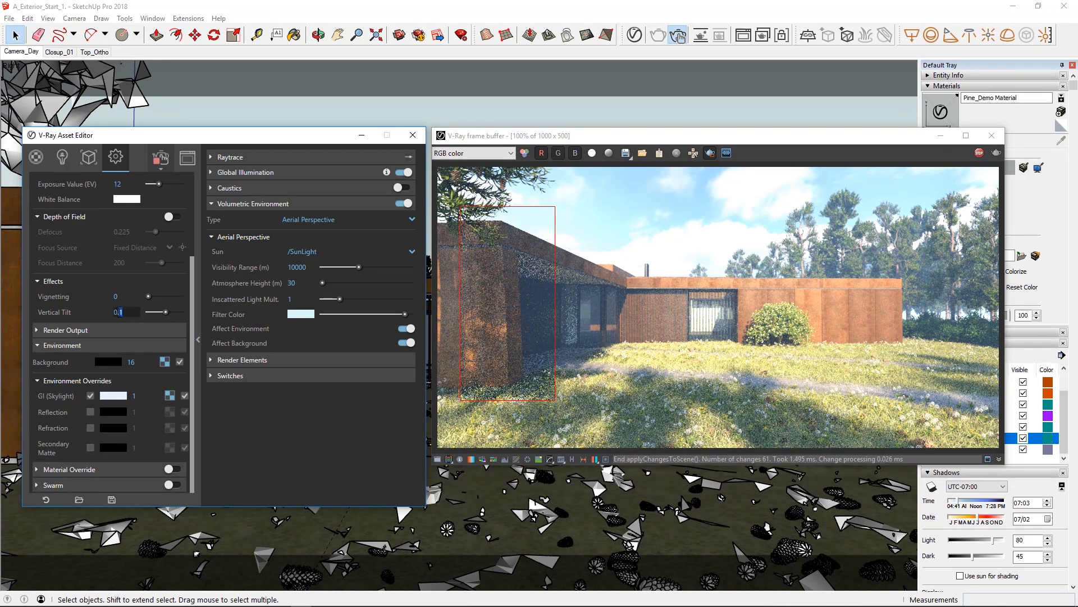
pyautogui.press('BackSpace')
pyautogui.write('02')
pyautogui.press('Return')
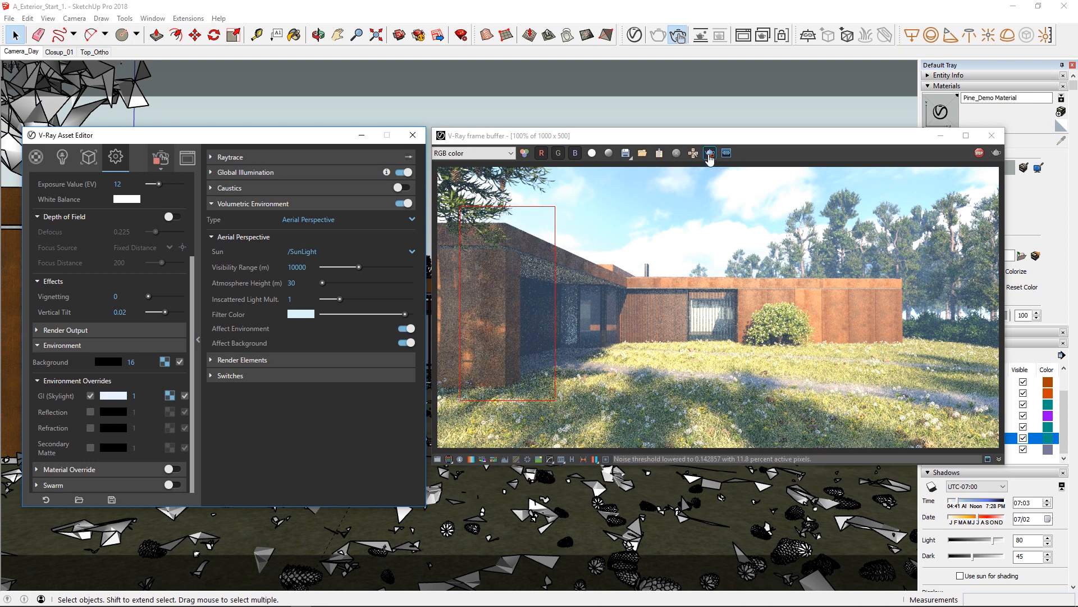
# Turn off region rendering and end the interactive render, closing the frame buffer.
pyautogui.click(710, 156)
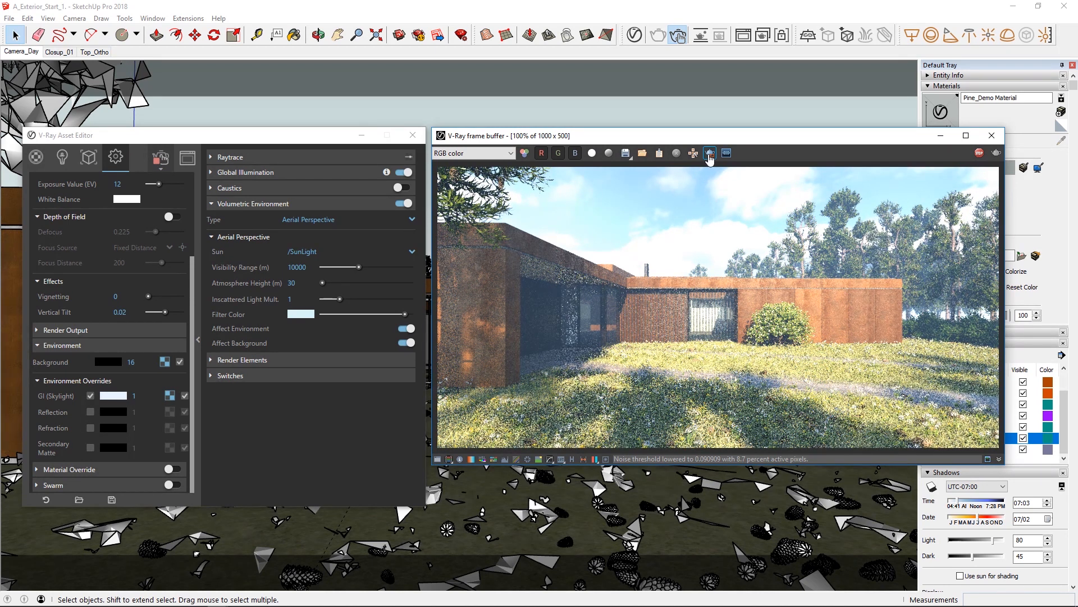
pyautogui.click(981, 158)
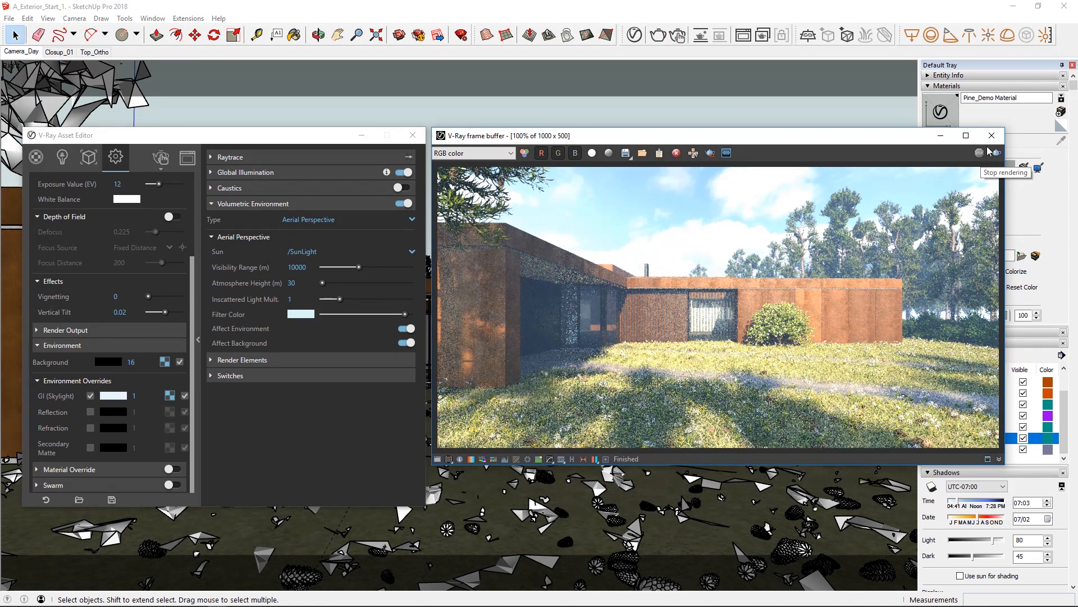
pyautogui.click(991, 135)
pyautogui.moveTo(227, 141); pyautogui.dragTo(462, 141)
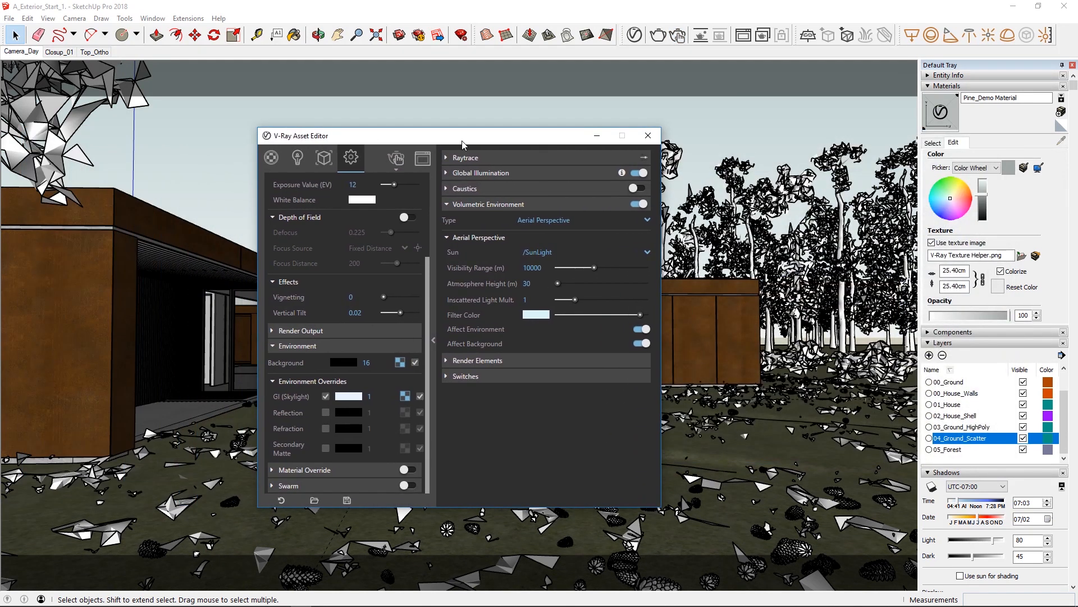
# Set the render output's image width to 2000, giving a 2000 x 1000 image at the 2:1 aspect ratio.
pyautogui.click(454, 204)
pyautogui.scroll(3, 296, 345)
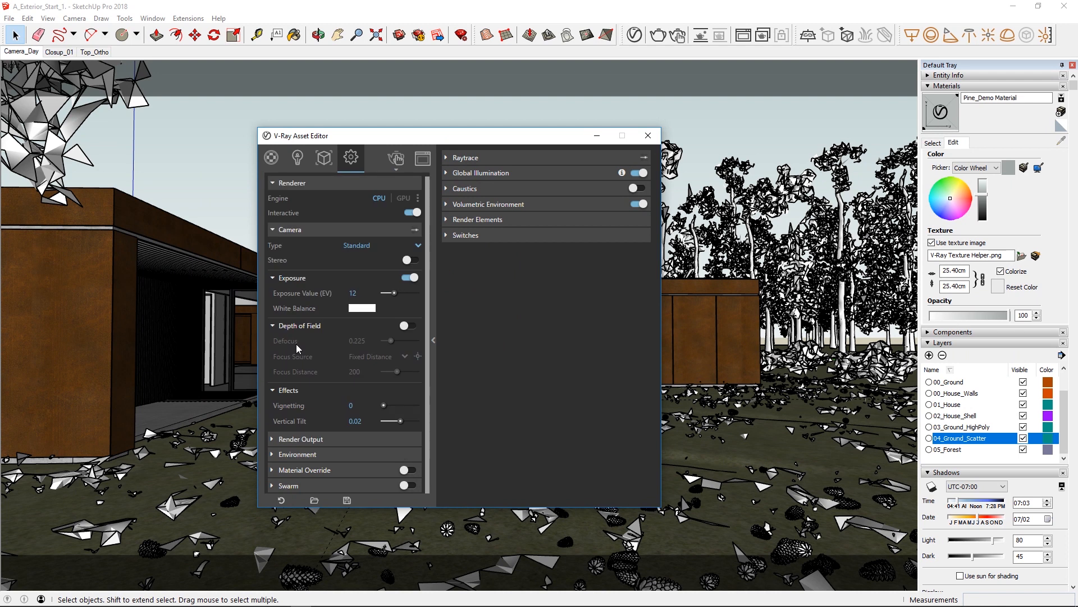
pyautogui.click(288, 230)
pyautogui.click(288, 250)
pyautogui.moveTo(367, 294); pyautogui.dragTo(326, 296)
pyautogui.write('2000')
pyautogui.press('Return')
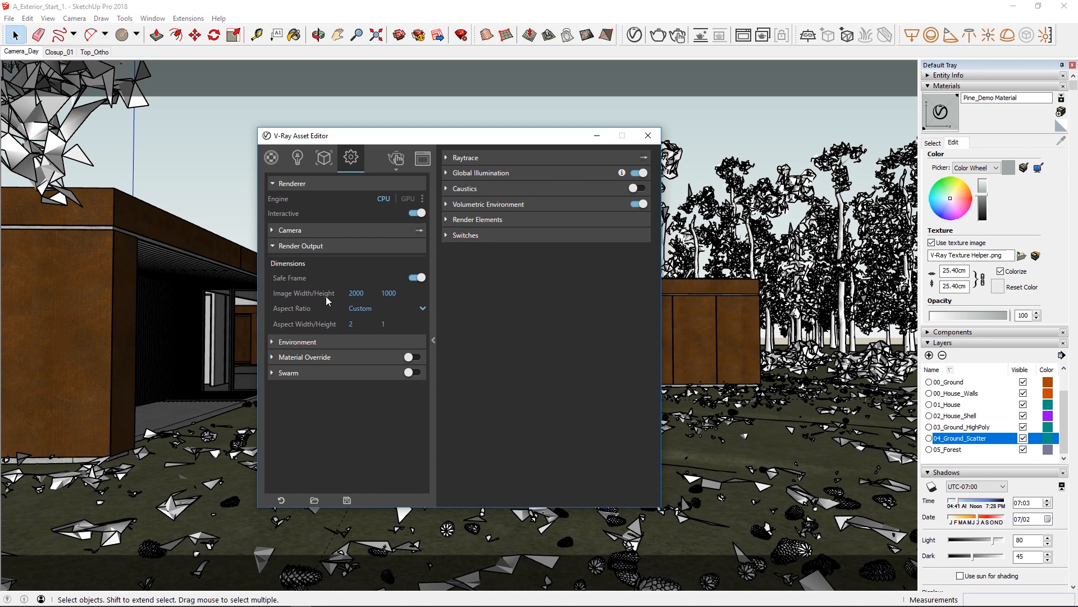
# Turn off interactive rendering and raise the progressive render quality to Very High.
pyautogui.click(413, 213)
pyautogui.moveTo(407, 243); pyautogui.dragTo(420, 242)
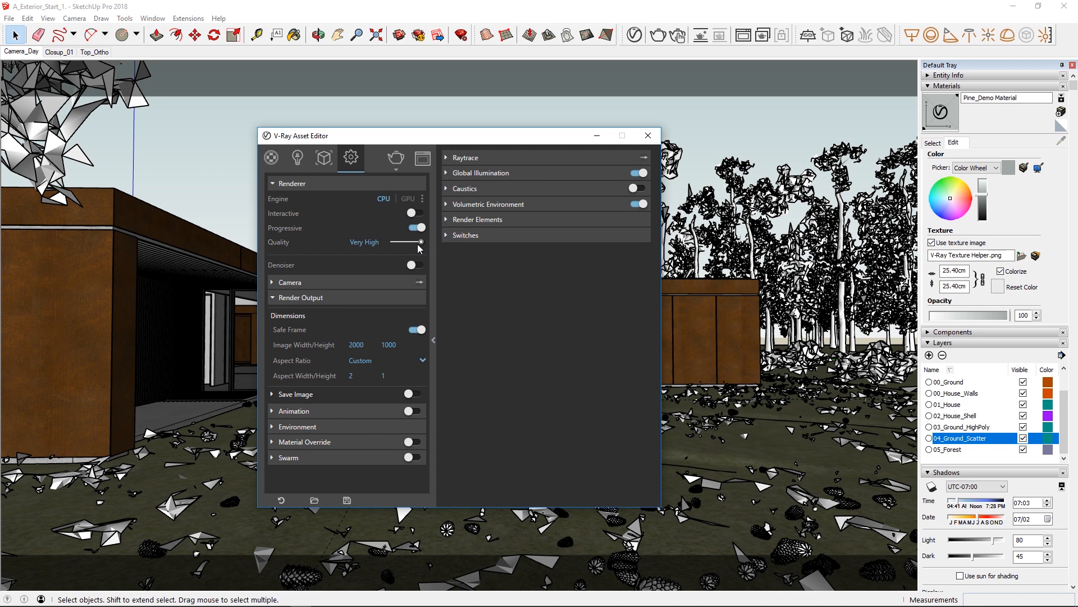
# Review the render elements already added and the additional types available, without adding any.
pyautogui.click(458, 219)
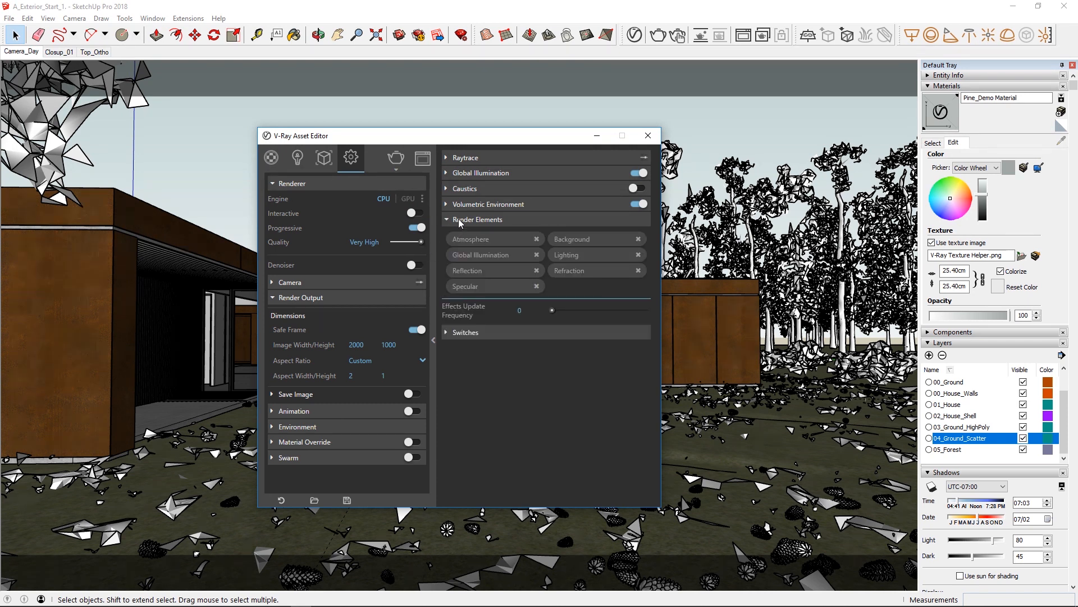
pyautogui.click(595, 285)
pyautogui.moveTo(626, 322)
pyautogui.mouseDown()
pyautogui.moveTo(626, 372)
pyautogui.moveTo(625, 317)
pyautogui.mouseUp()
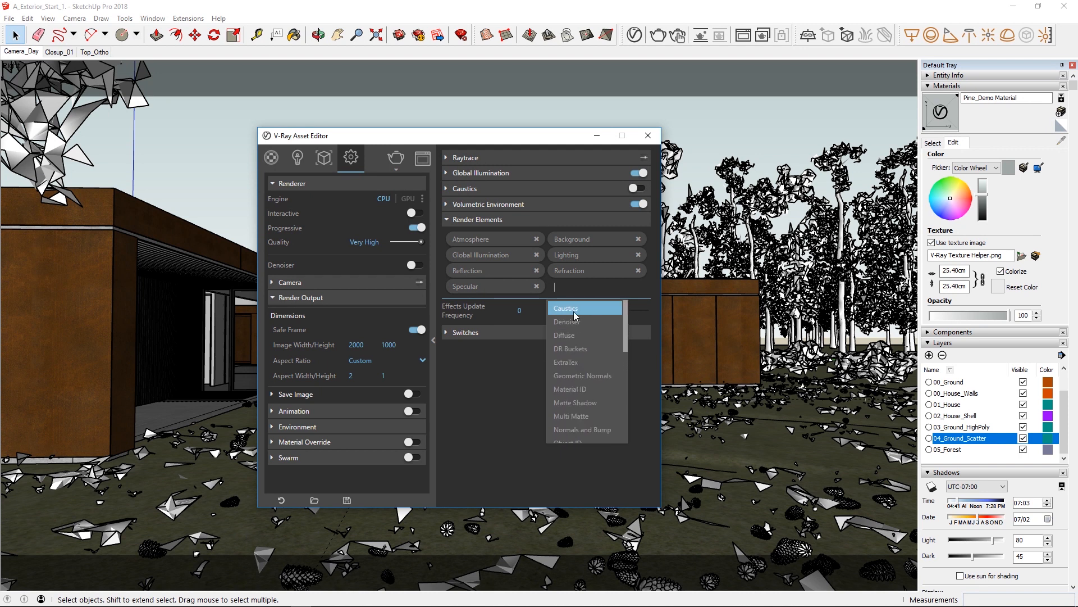
pyautogui.click(520, 362)
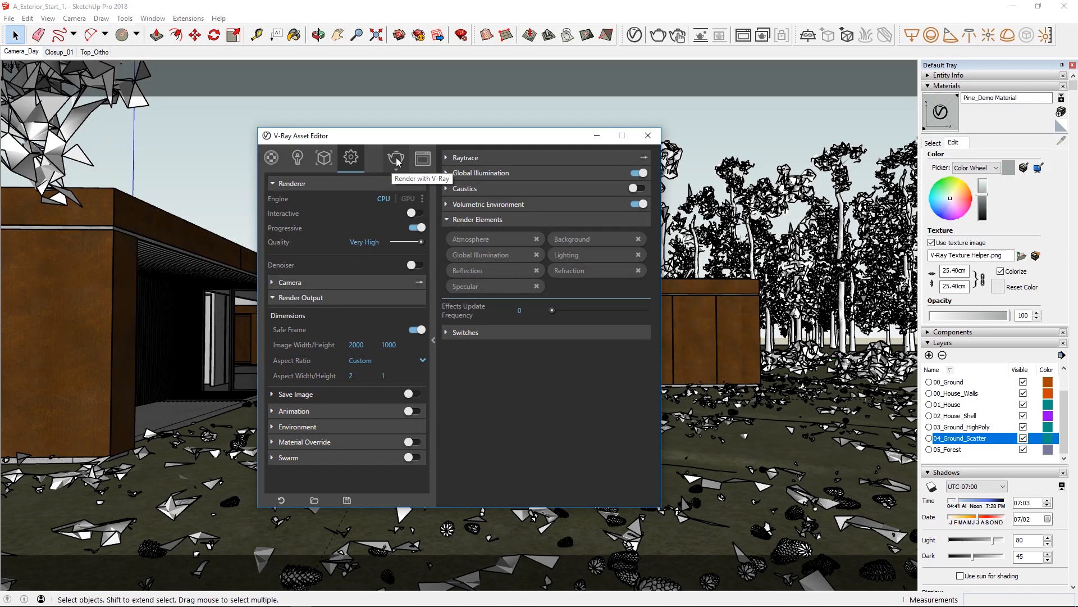
# Collapse the advanced render settings and send the scene to V-Ray Cloud for rendering.
pyautogui.click(433, 340)
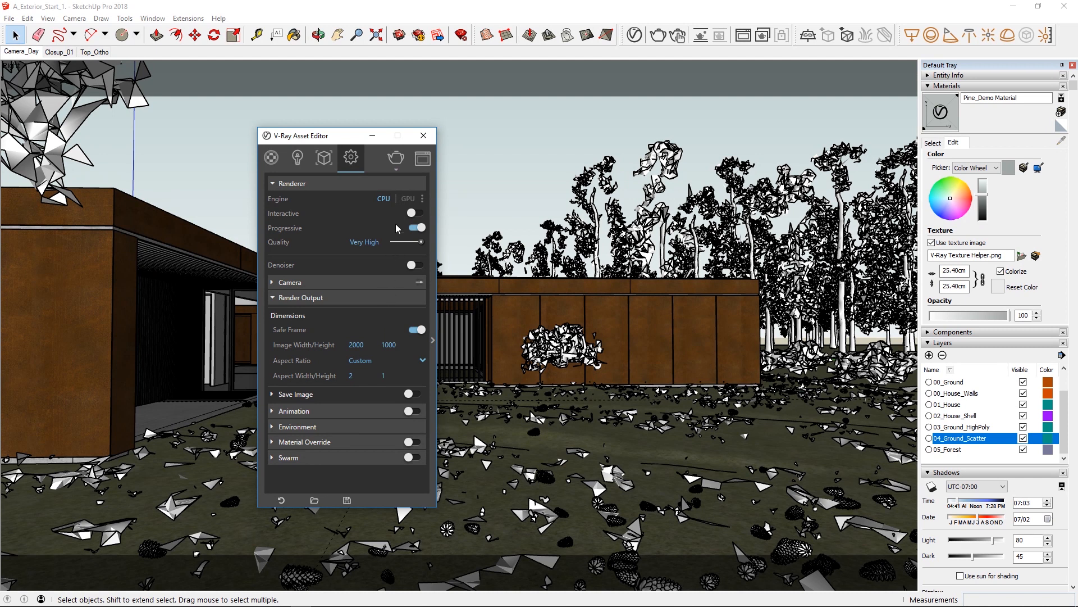
pyautogui.click(394, 168)
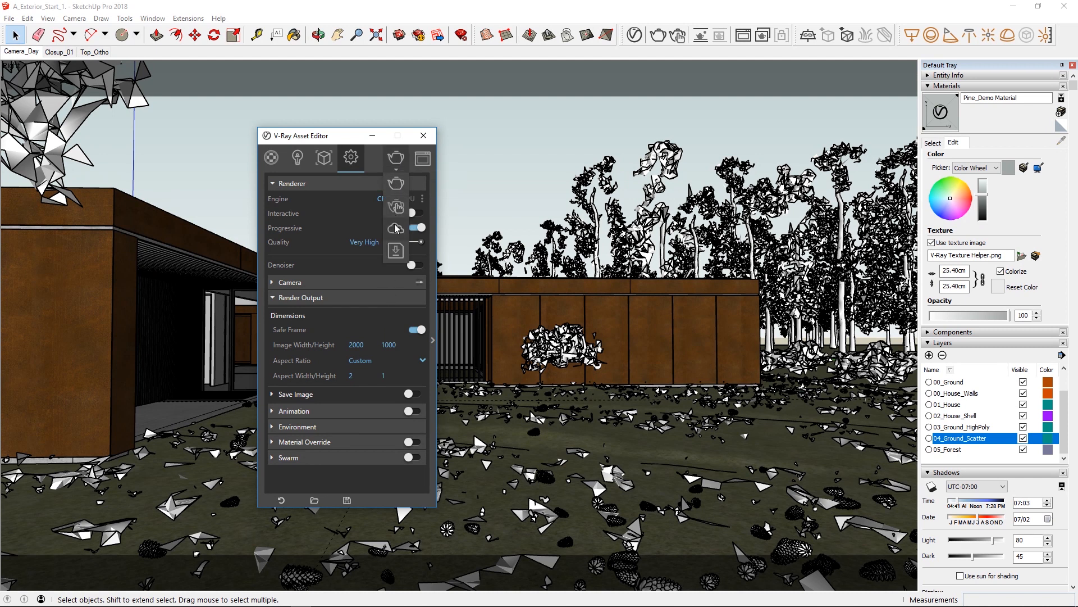
pyautogui.click(395, 225)
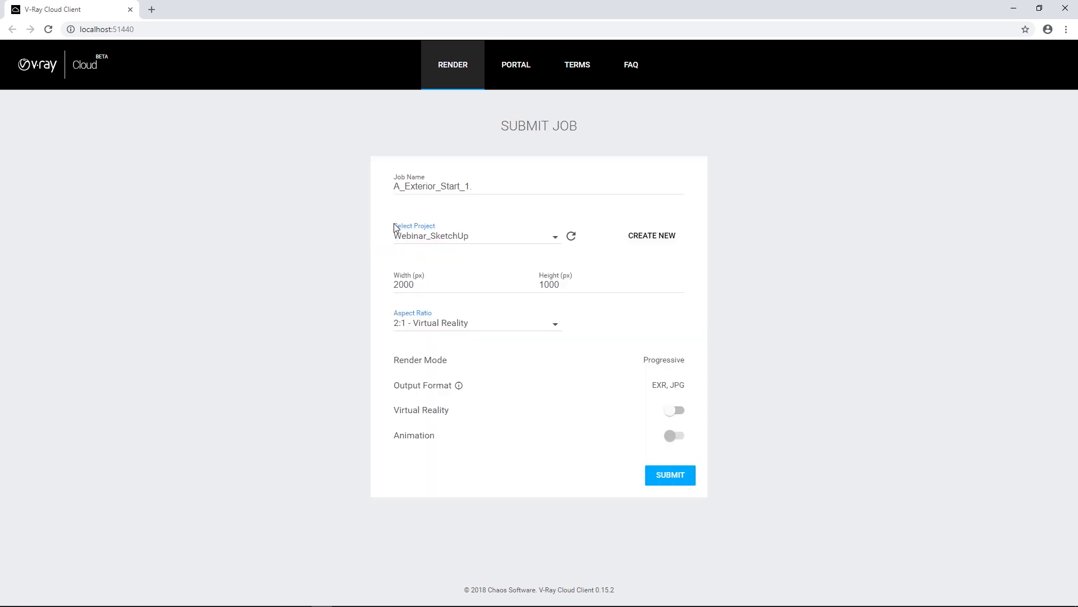
# Name the cloud job Webinar and submit it to the Webinar_SketchUp project at 2000 x 1000 px.
pyautogui.click(554, 238)
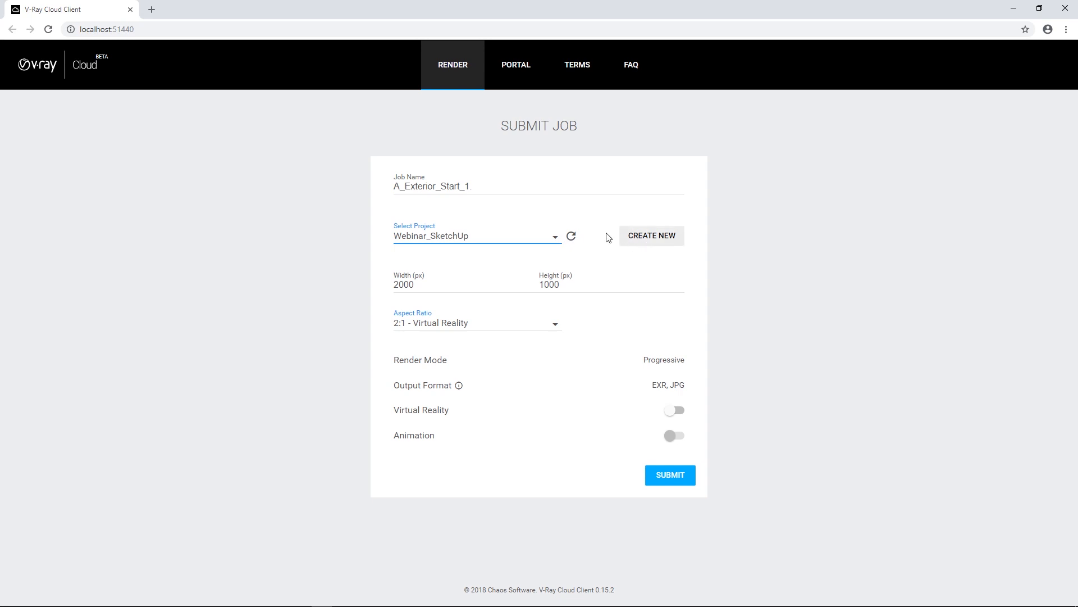
pyautogui.moveTo(512, 188); pyautogui.dragTo(324, 192)
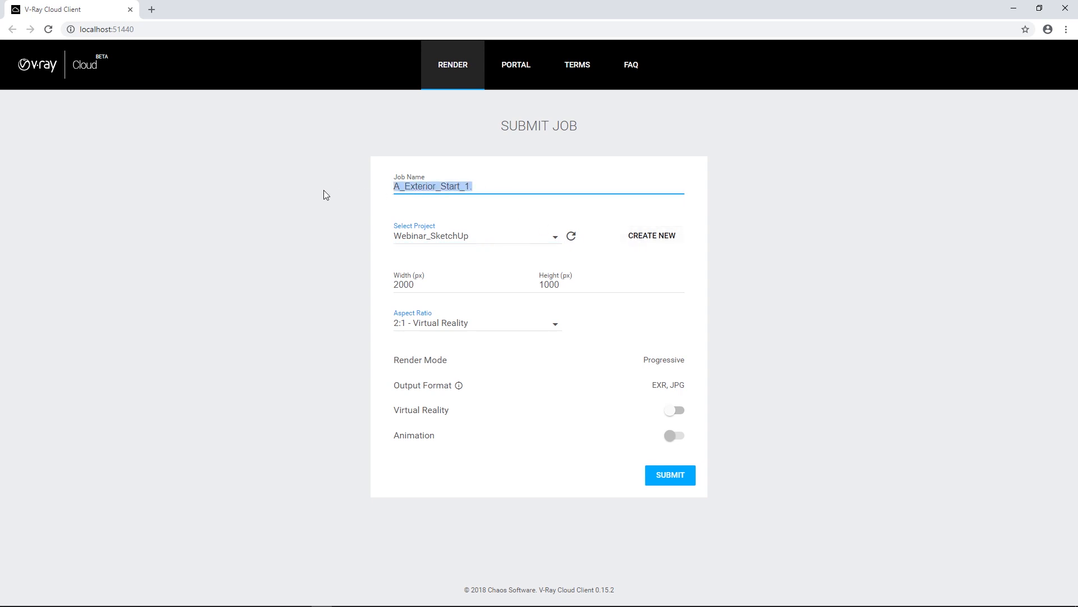
pyautogui.write('Webinar')
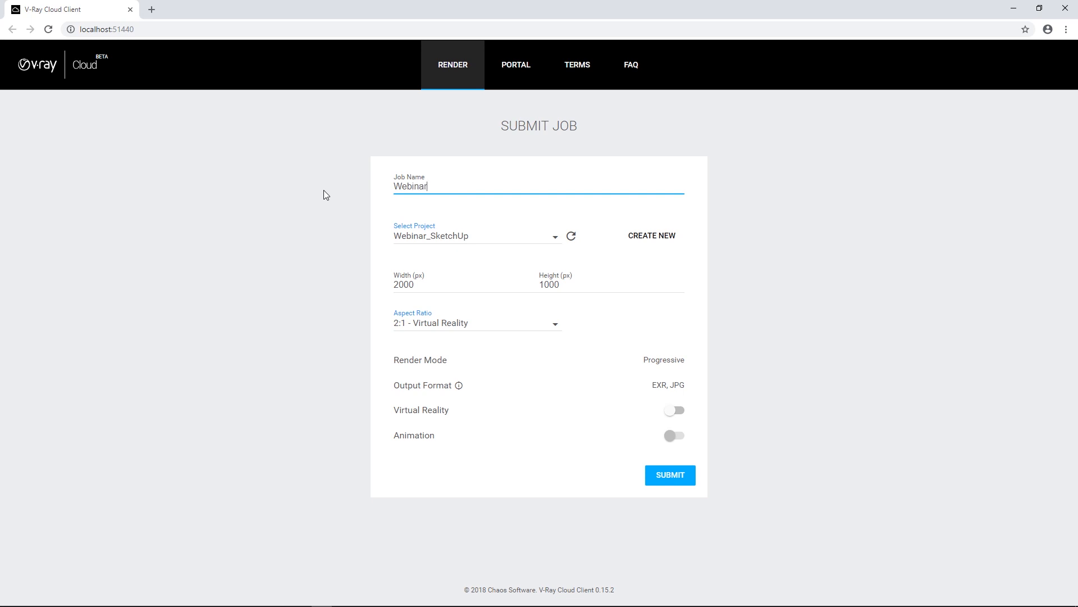
pyautogui.click(324, 198)
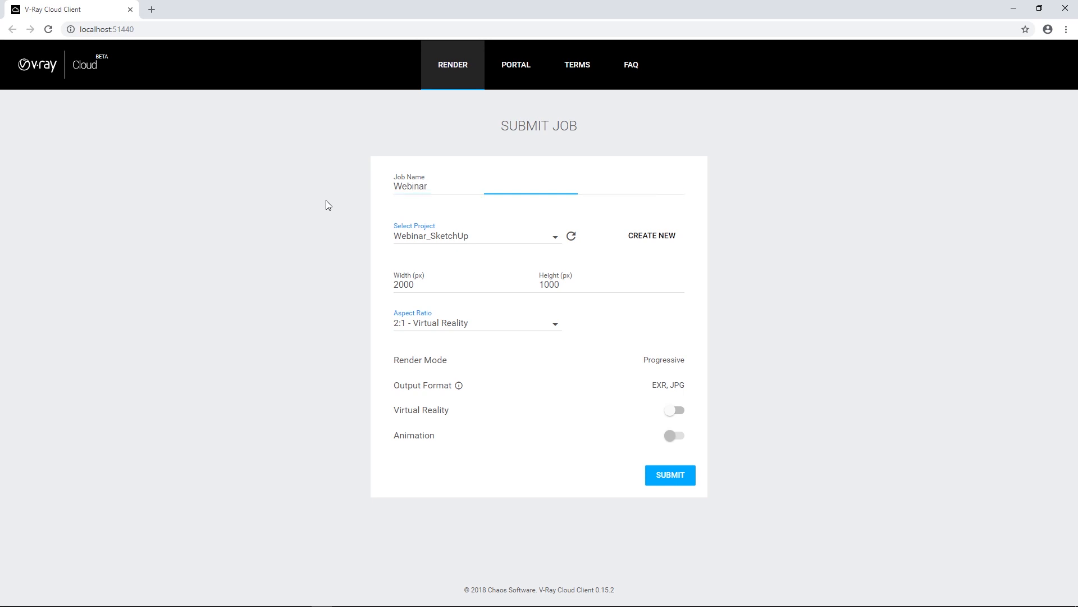
pyautogui.moveTo(408, 284); pyautogui.dragTo(369, 287)
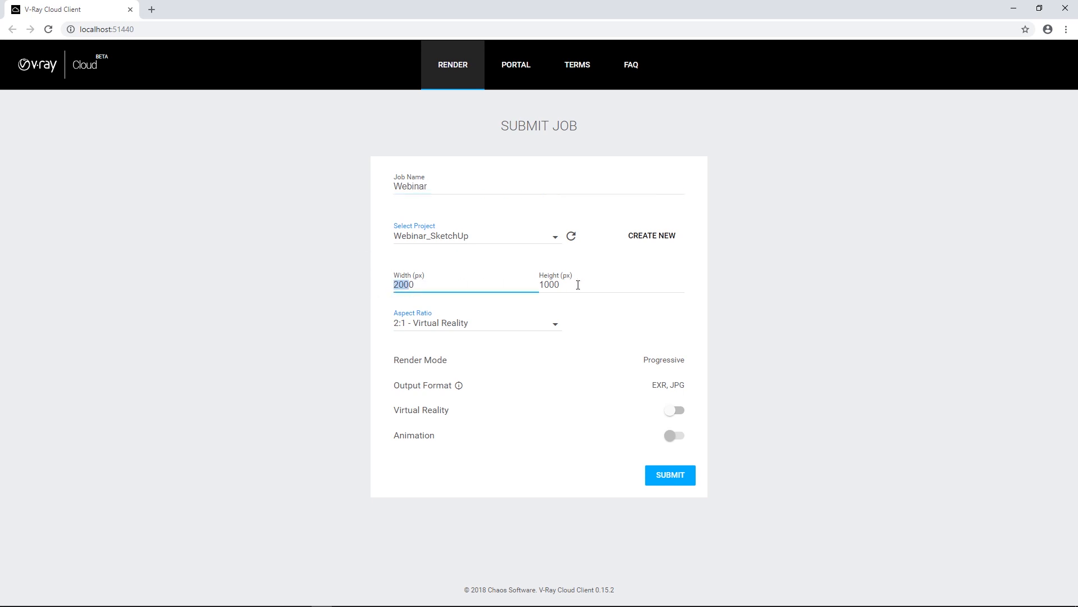
pyautogui.click(660, 476)
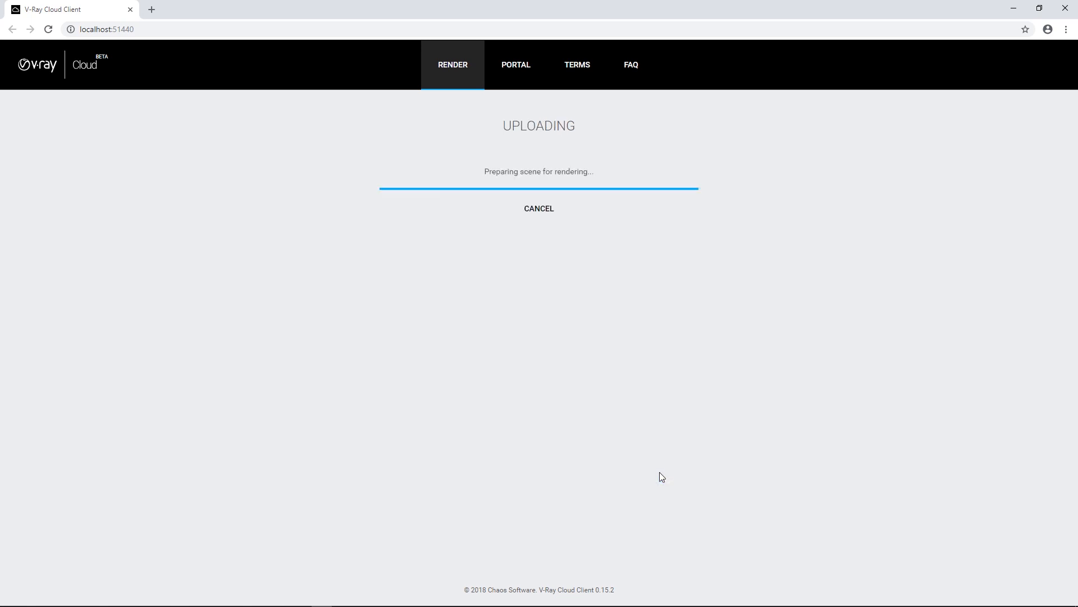
# Open the submitted cloud job's page and inspect its in-progress render at full size.
pyautogui.click(540, 200)
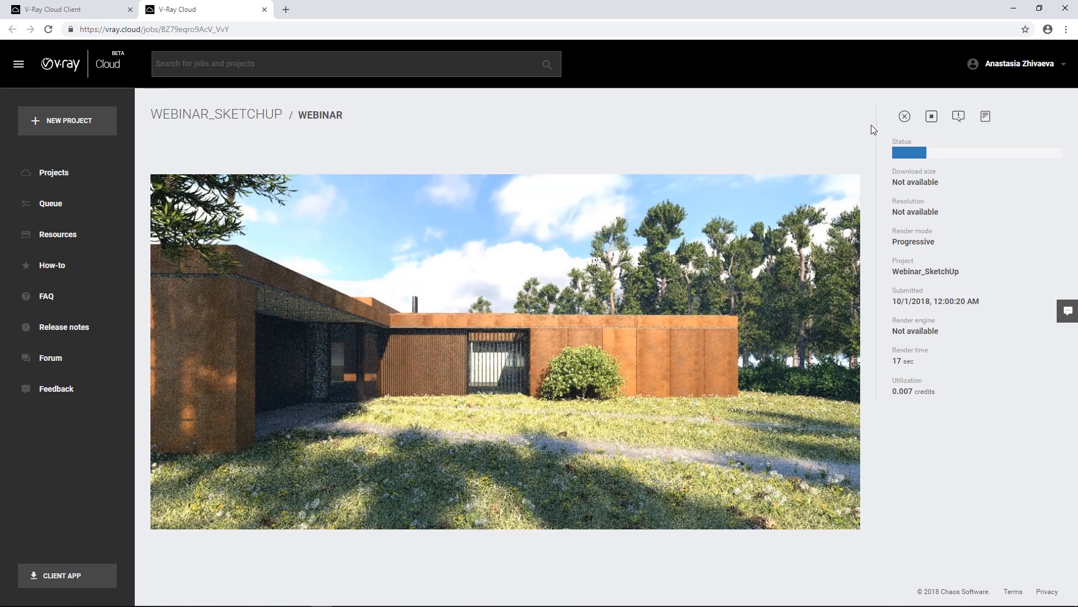
pyautogui.click(817, 195)
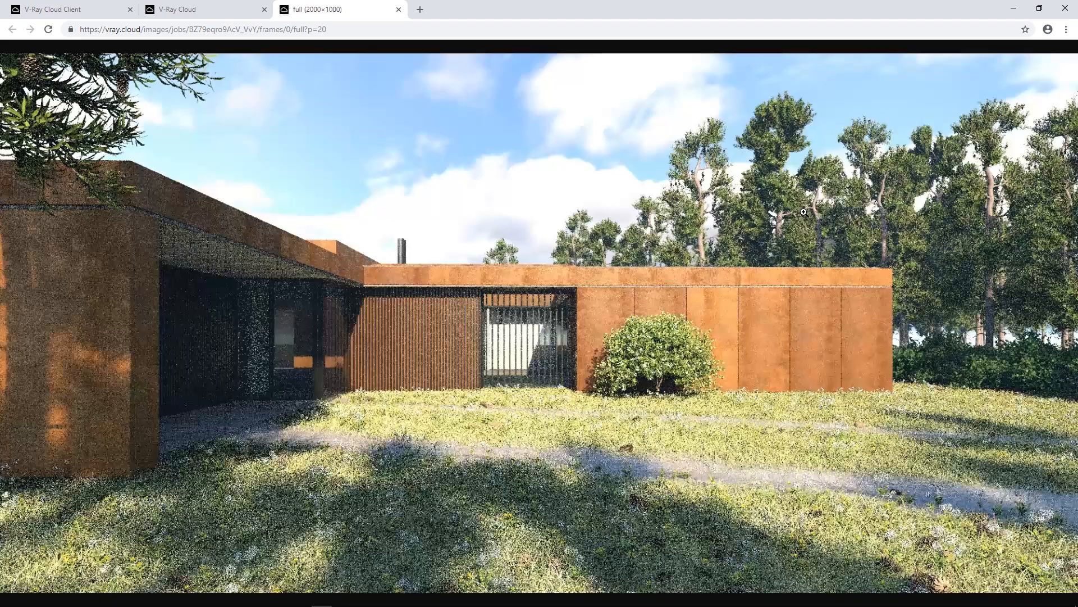
pyautogui.click(399, 10)
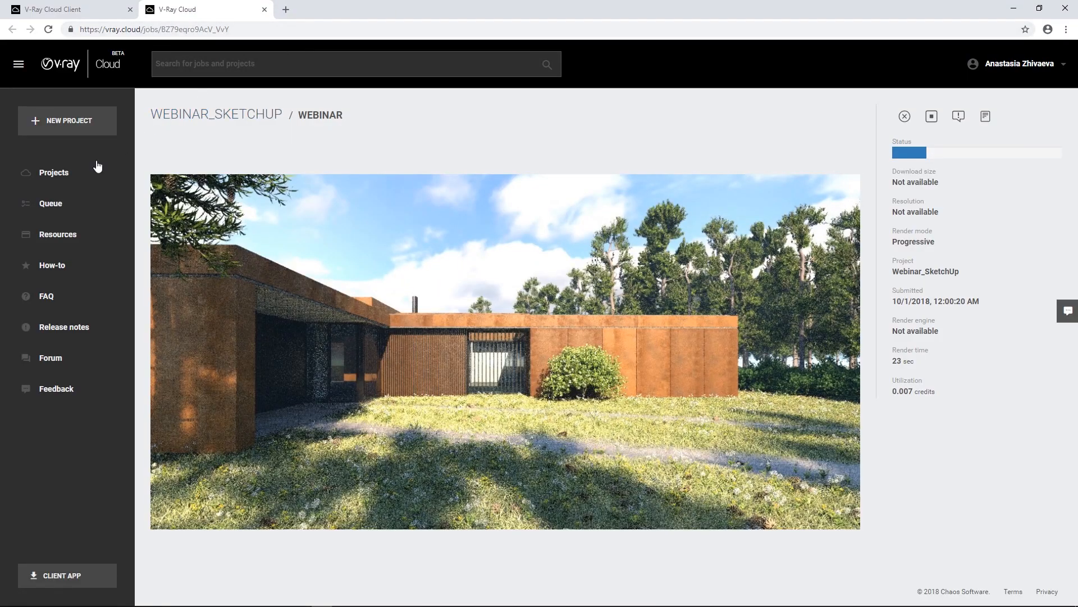
# Look through the V-Ray Cloud queue, how-to, FAQ and projects pages, reopen the Webinar job and view the account options.
pyautogui.click(42, 202)
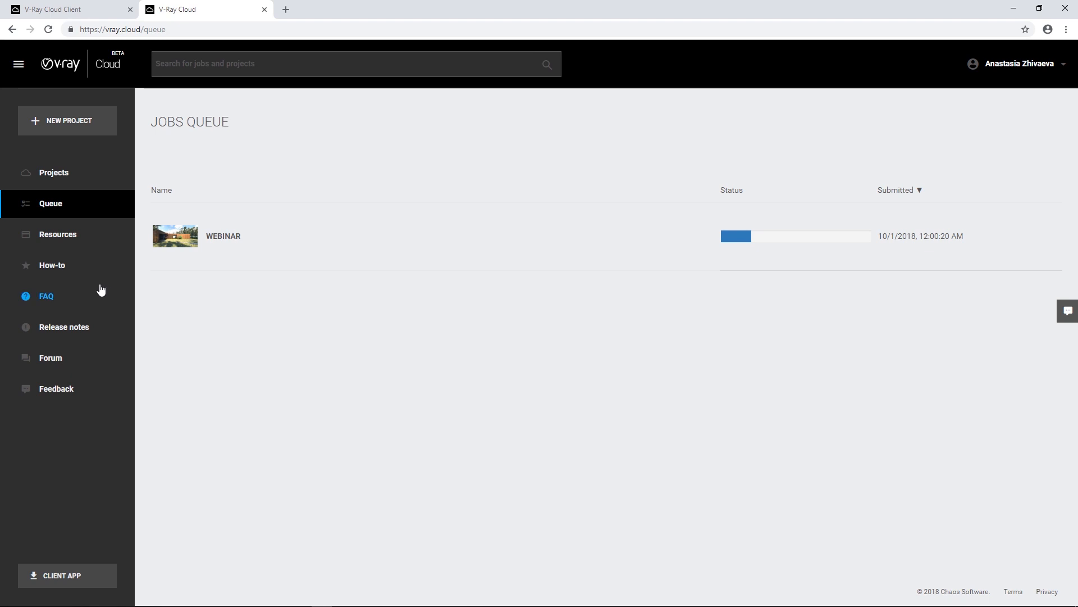
pyautogui.click(67, 272)
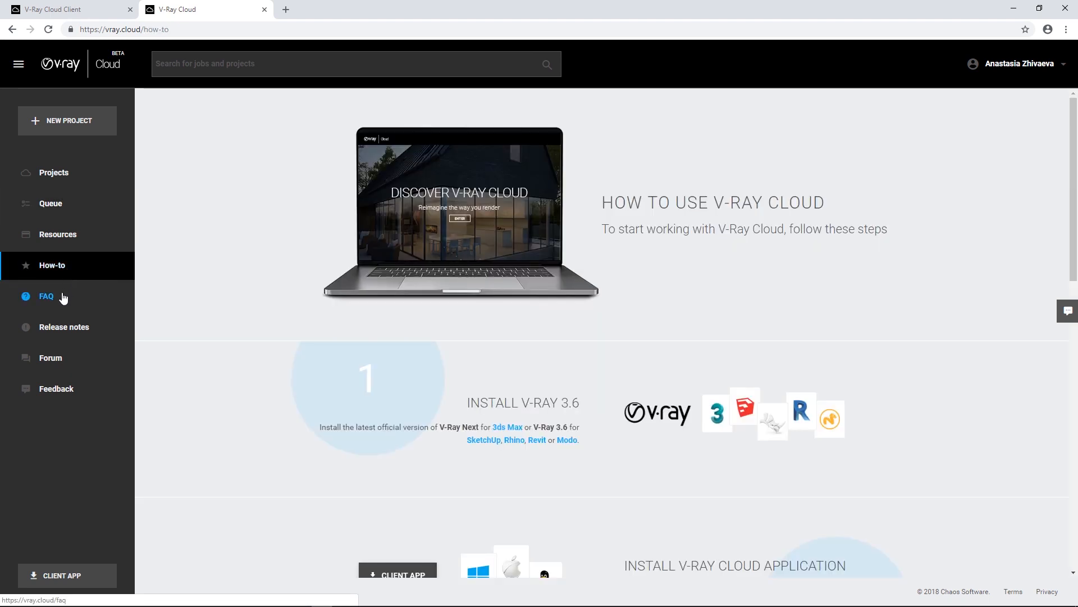
pyautogui.click(64, 298)
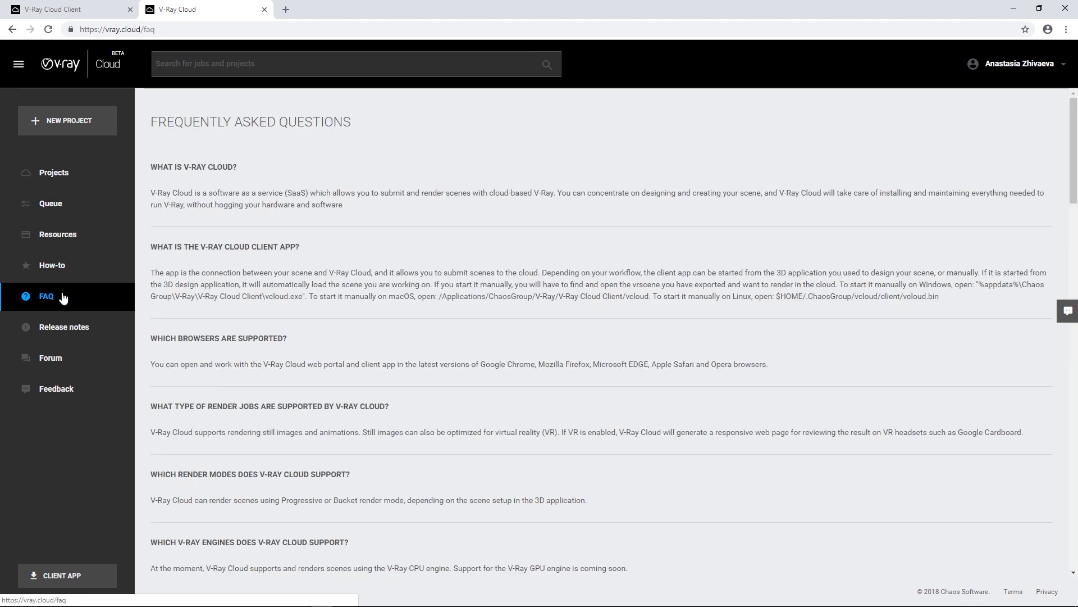
pyautogui.click(60, 183)
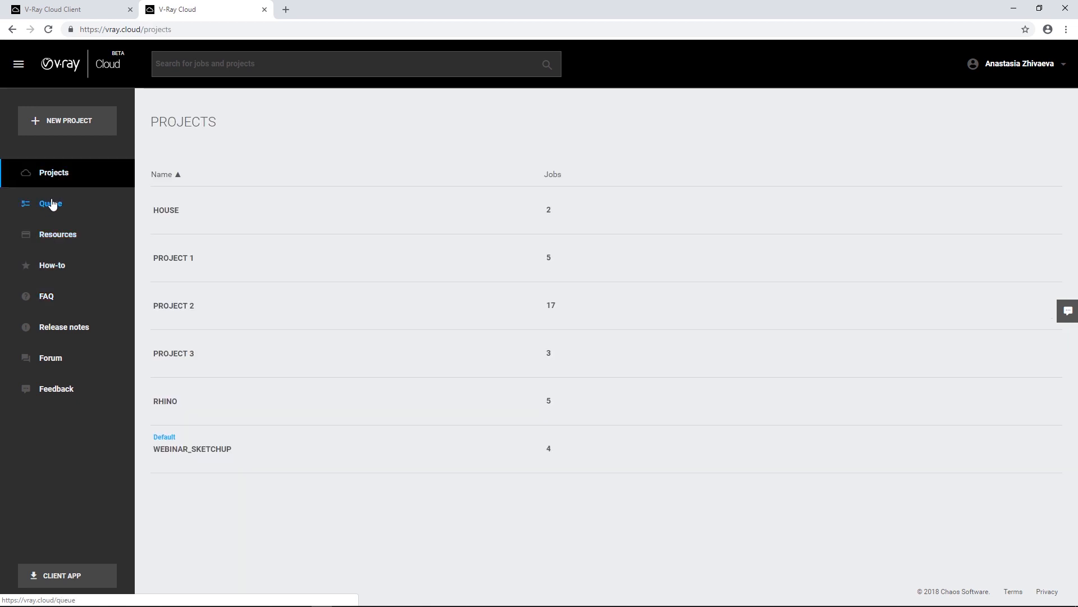
pyautogui.click(51, 203)
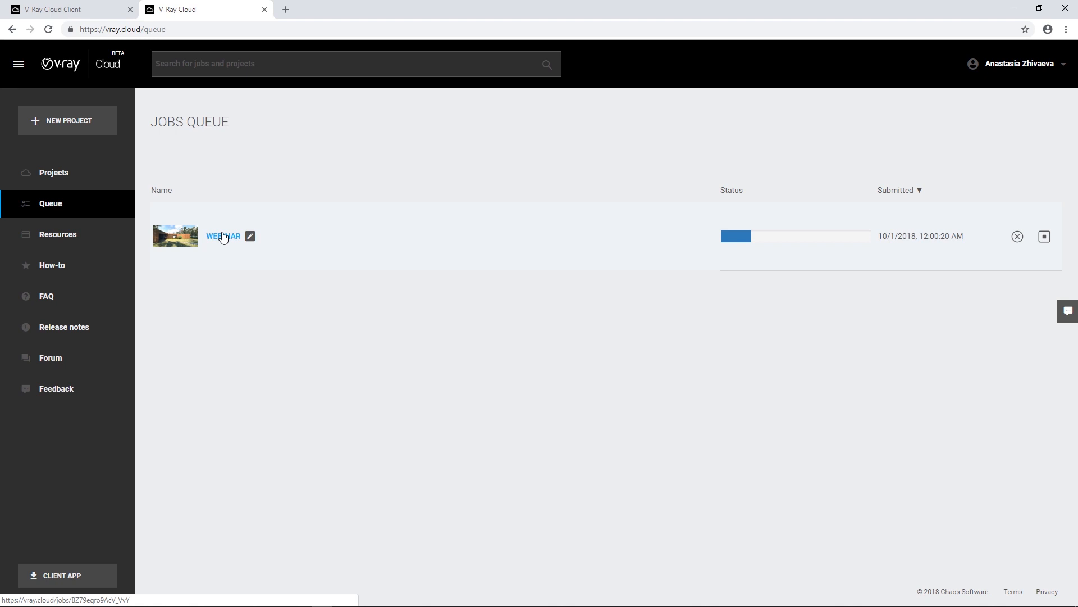
pyautogui.click(223, 238)
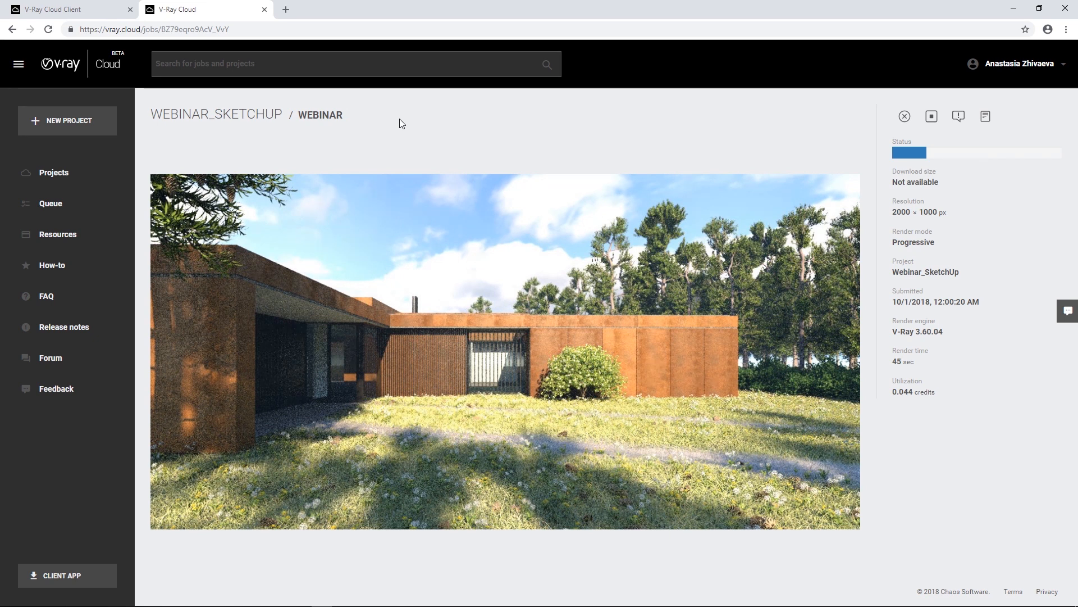
pyautogui.click(1019, 64)
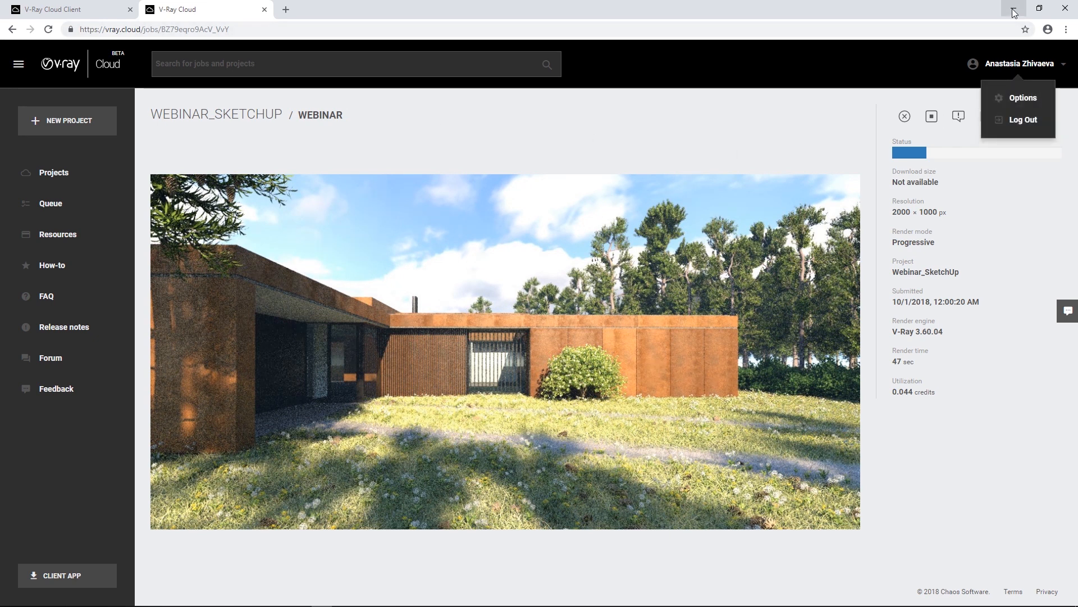
# Switch back to SketchUp, show the V-Ray frame buffer and close the Asset Editor.
pyautogui.click(1014, 13)
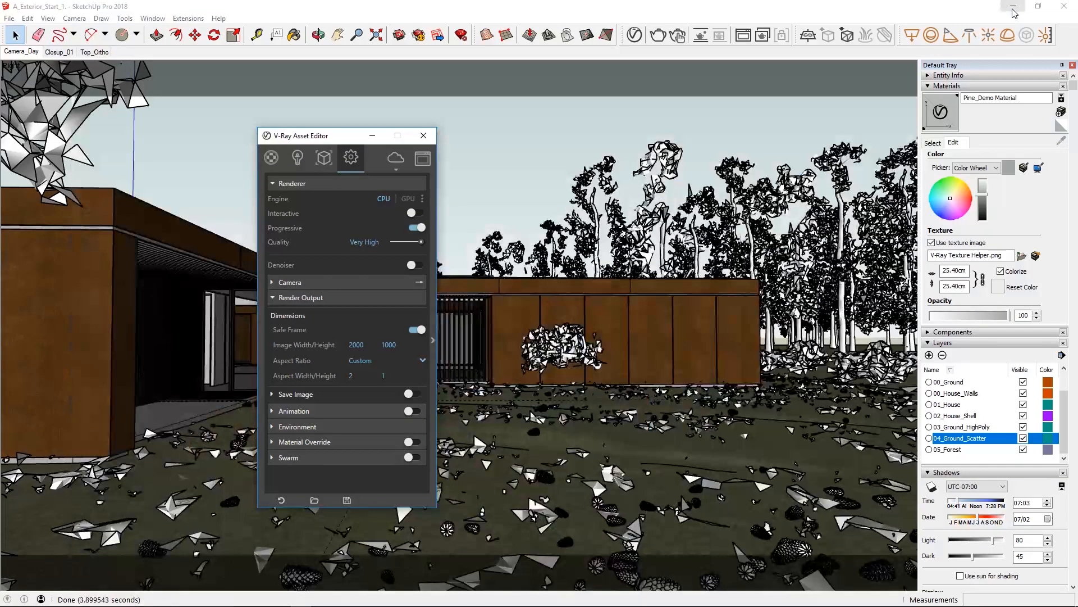
pyautogui.click(422, 158)
pyautogui.click(423, 136)
pyautogui.moveTo(466, 136); pyautogui.dragTo(323, 141)
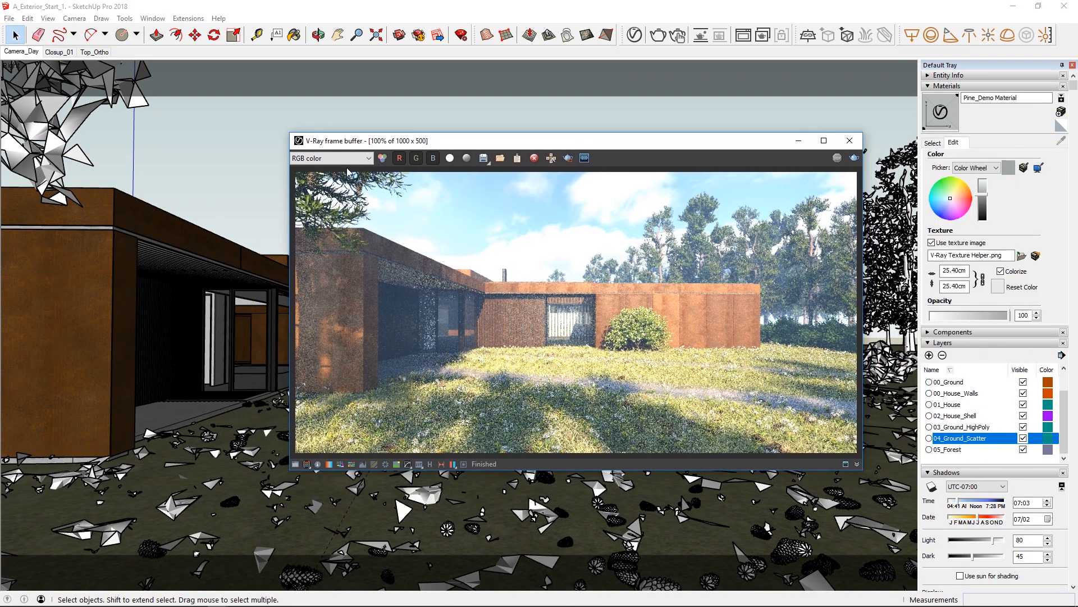
# Enable the frame buffer's render history and set its directory to the History folder inside V-Ray for SketchUp Webinar.
pyautogui.click(430, 464)
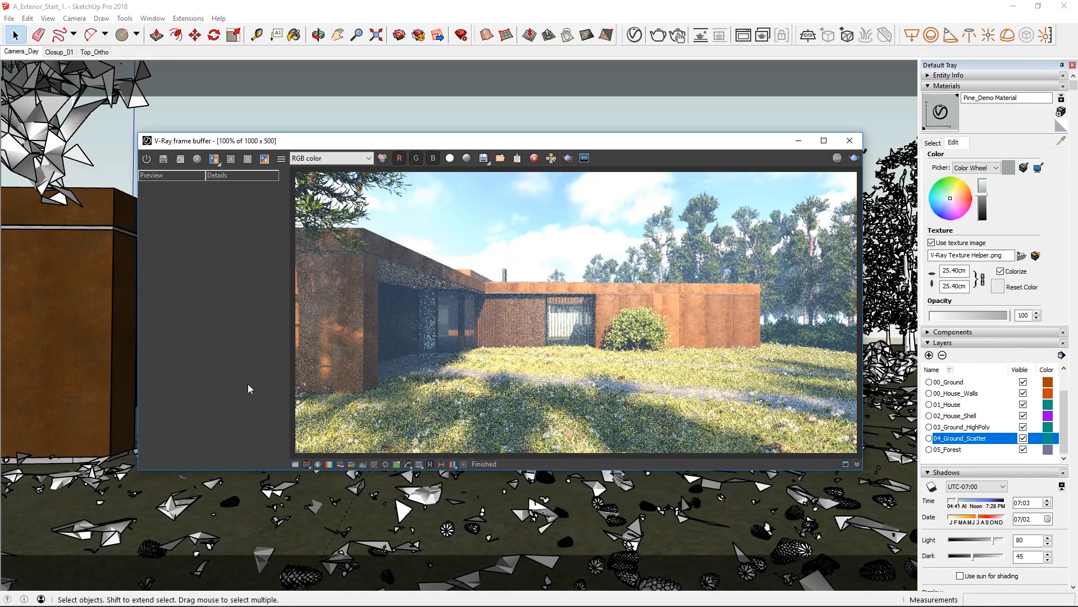
pyautogui.click(146, 159)
pyautogui.click(282, 159)
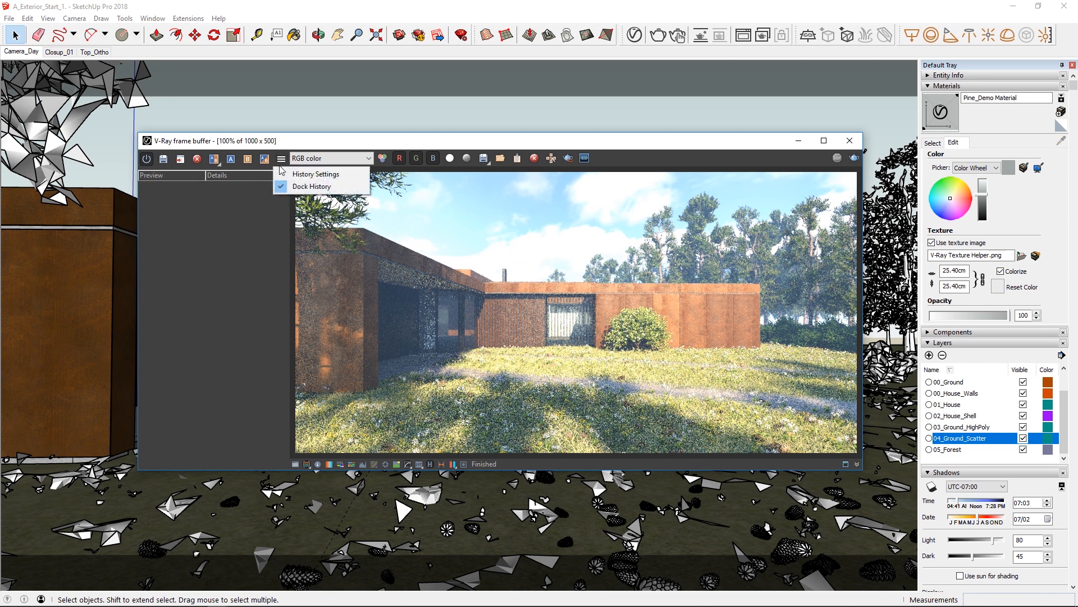
pyautogui.click(283, 174)
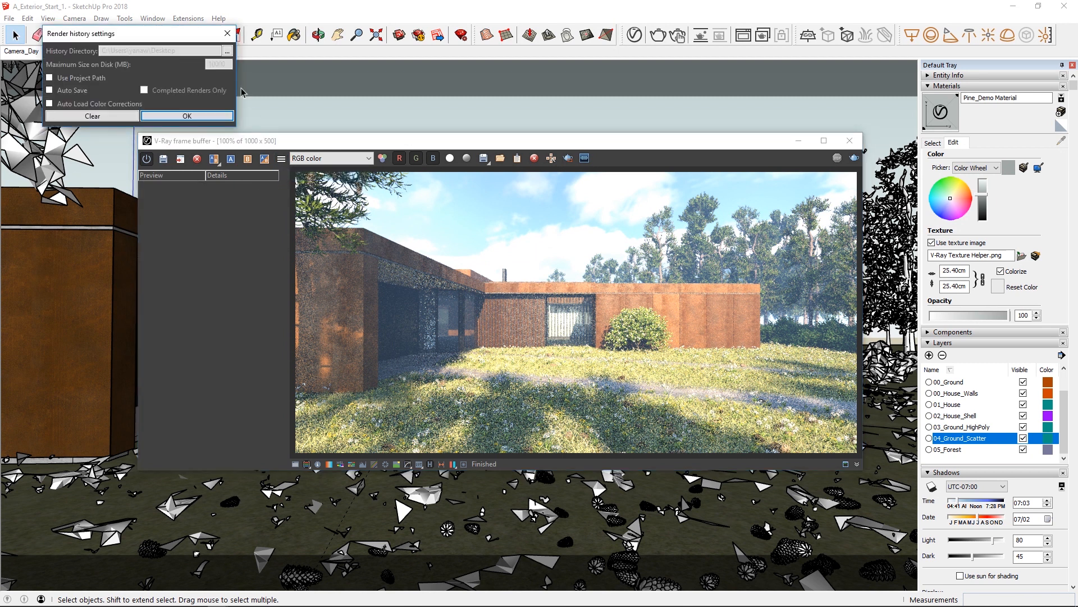
pyautogui.click(226, 51)
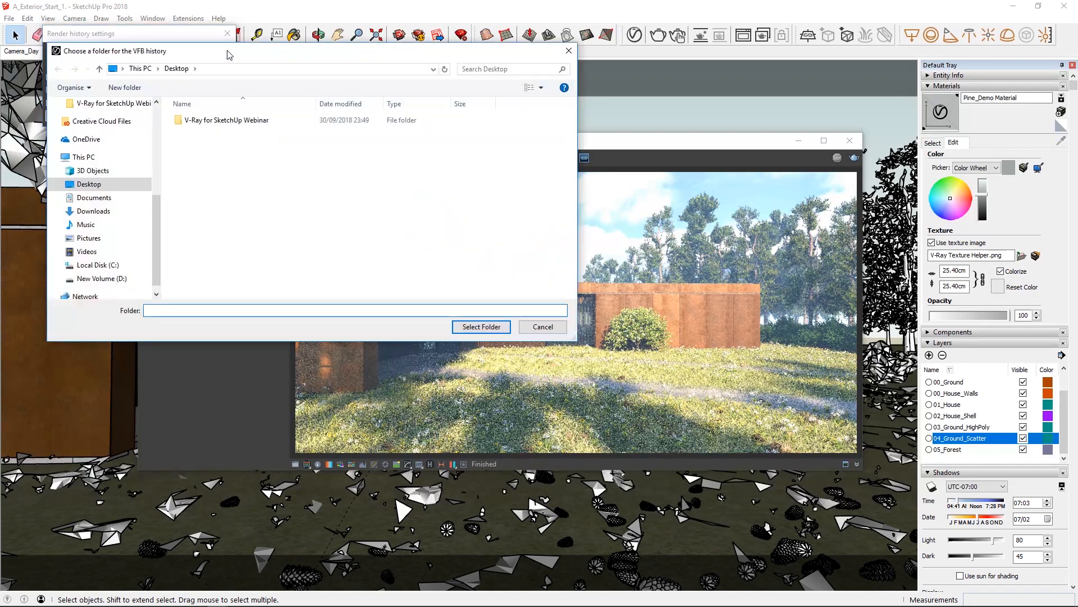
pyautogui.doubleClick(225, 120)
pyautogui.doubleClick(215, 145)
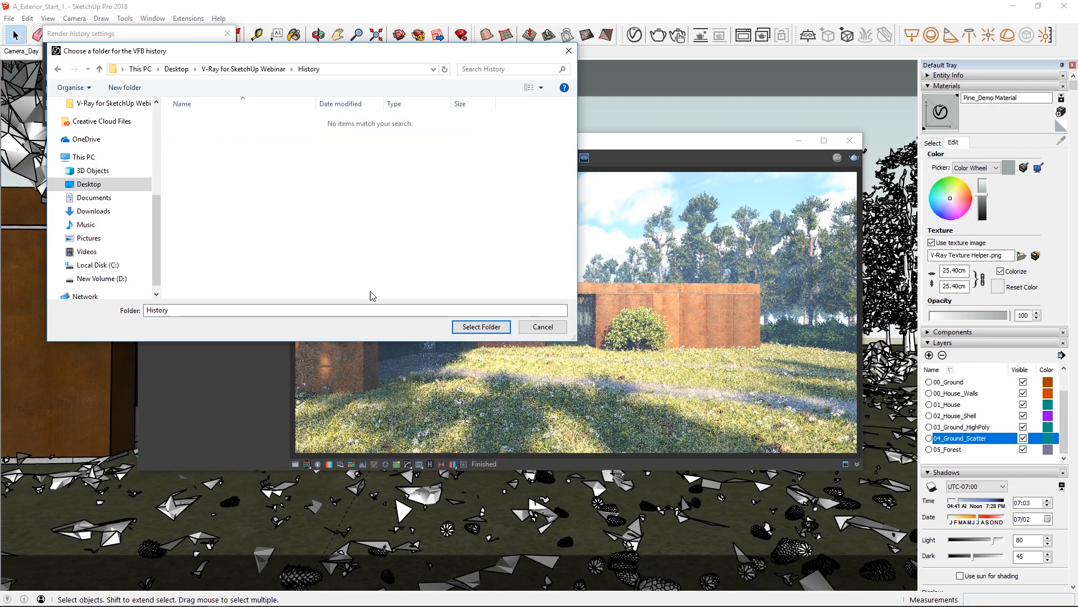
pyautogui.click(472, 324)
pyautogui.click(202, 115)
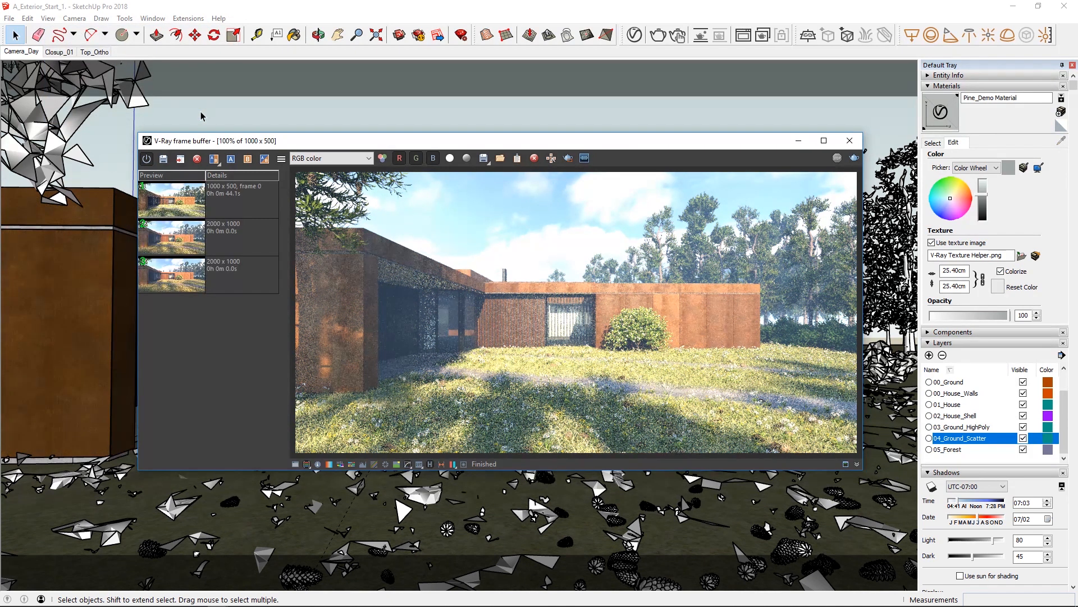
# Load the last 2000 x 1000 render from the history and view its Atmosphere, Reflections and Lighting channels, returning to RGB color.
pyautogui.click(171, 282)
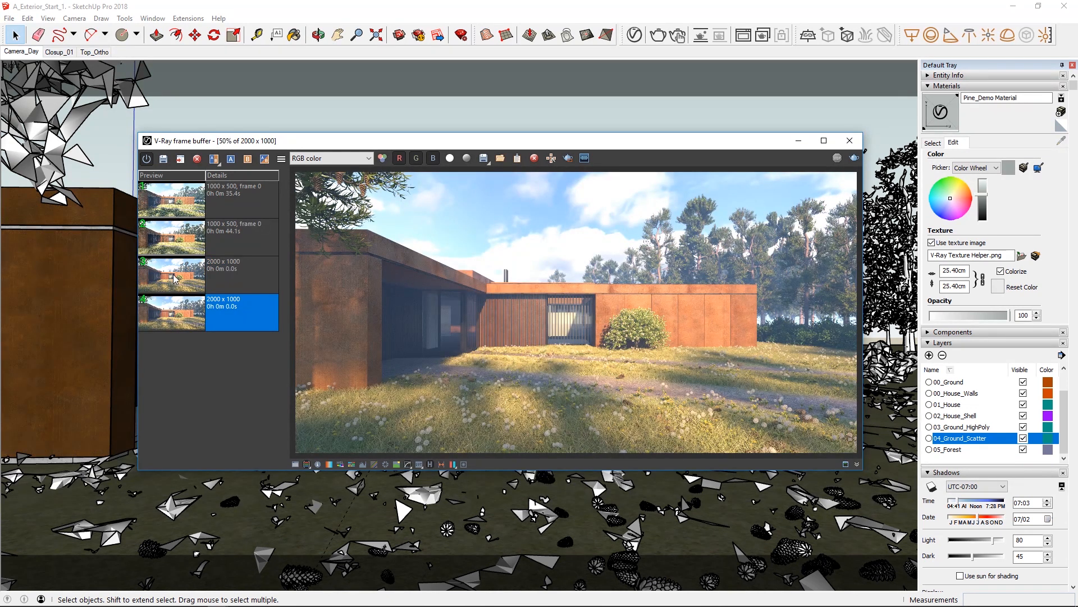
pyautogui.click(335, 158)
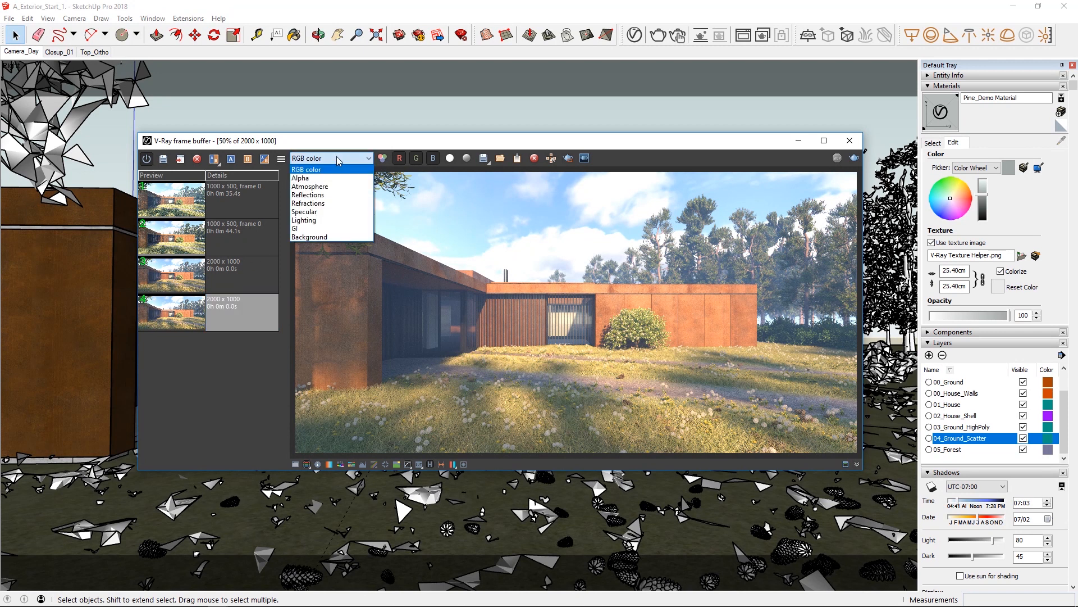
pyautogui.click(334, 185)
pyautogui.click(331, 159)
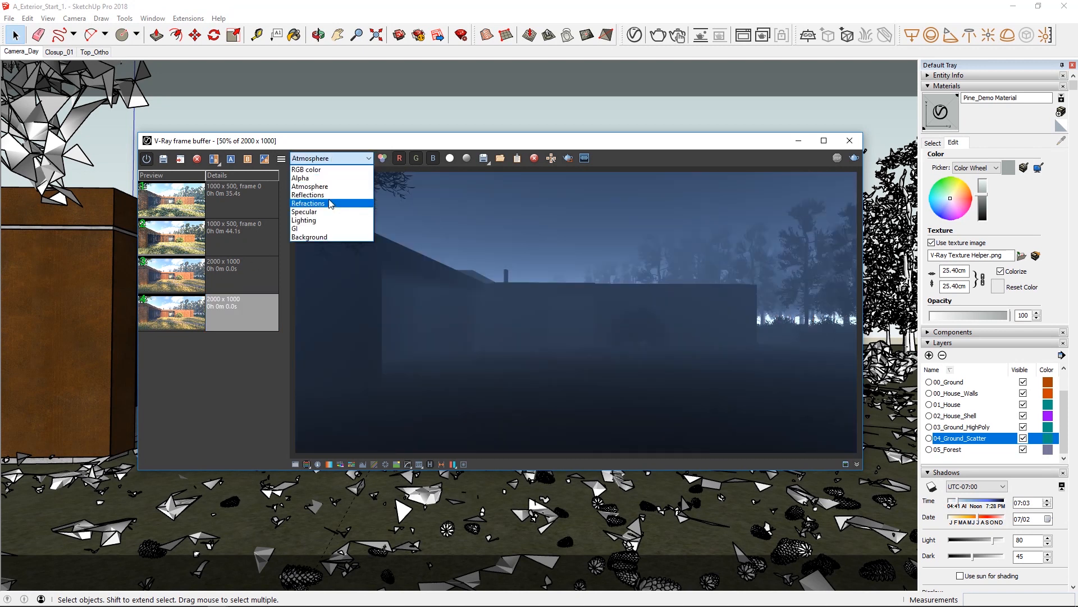
pyautogui.click(330, 195)
pyautogui.click(331, 158)
pyautogui.click(329, 220)
pyautogui.click(331, 158)
pyautogui.click(329, 168)
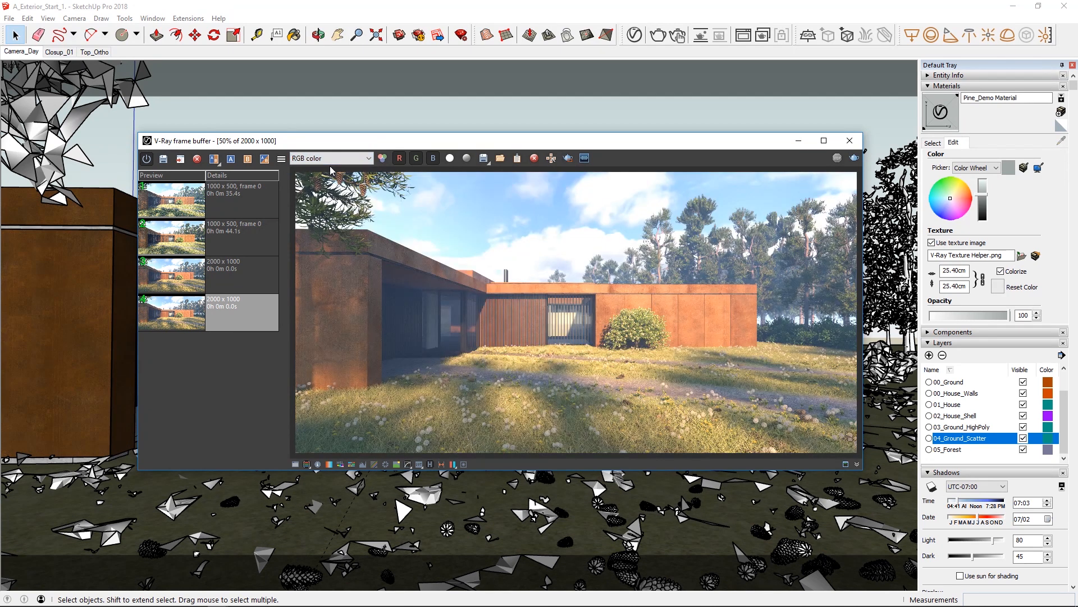
# Hide the render history, look over the file formats for saving the current channel and cancel the save.
pyautogui.click(430, 465)
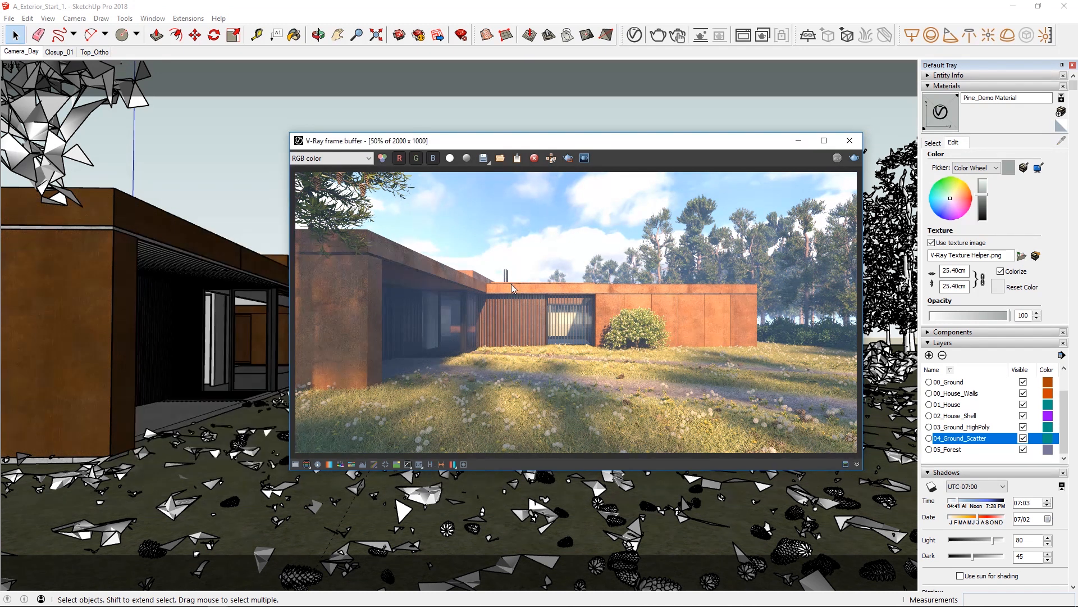
pyautogui.click(486, 159)
pyautogui.click(474, 409)
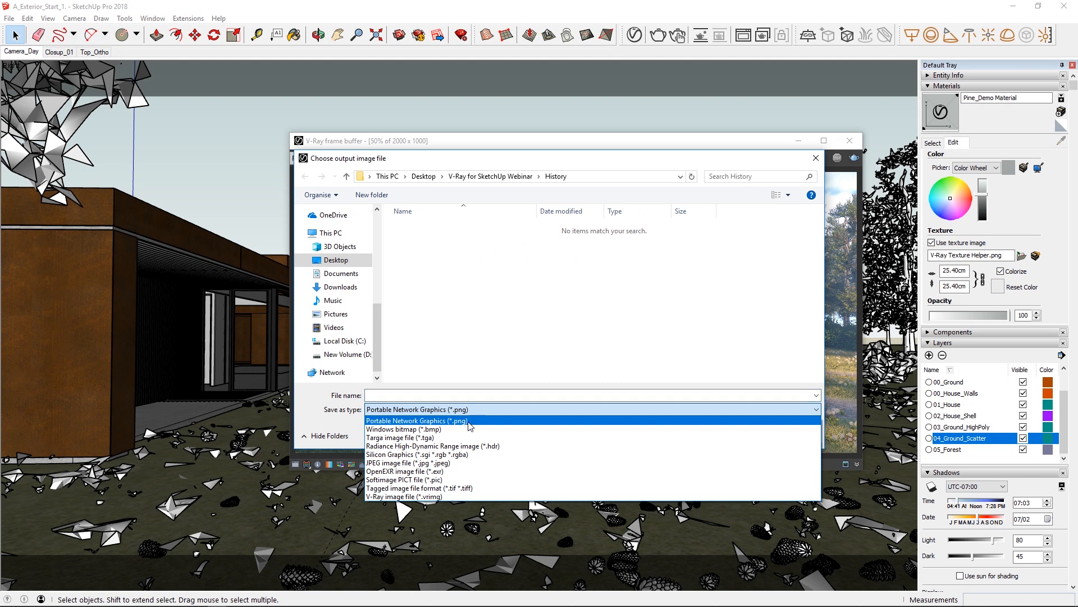
pyautogui.click(466, 420)
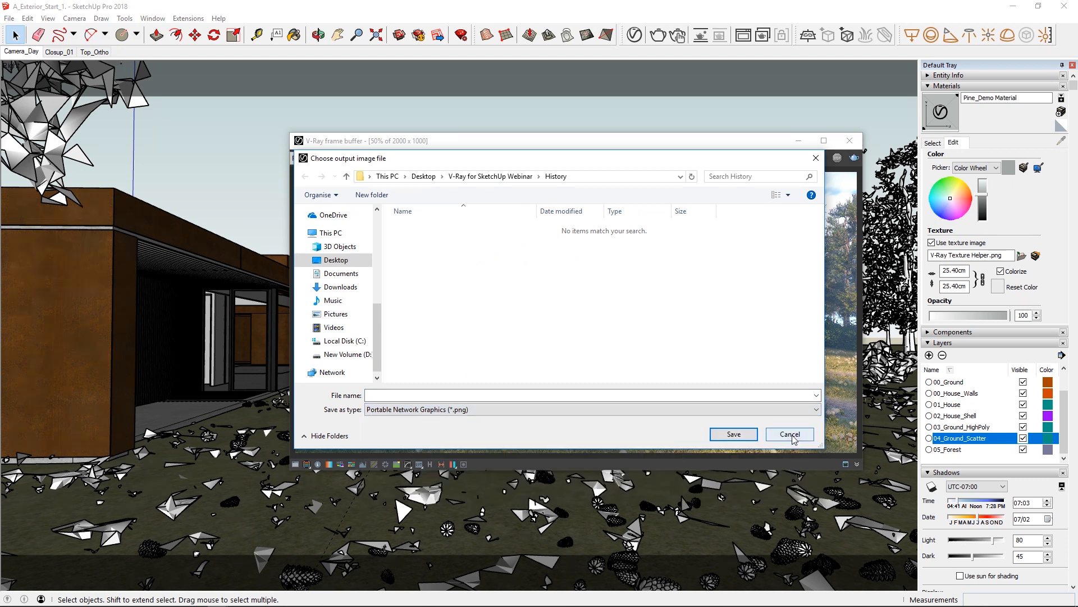
pyautogui.click(790, 434)
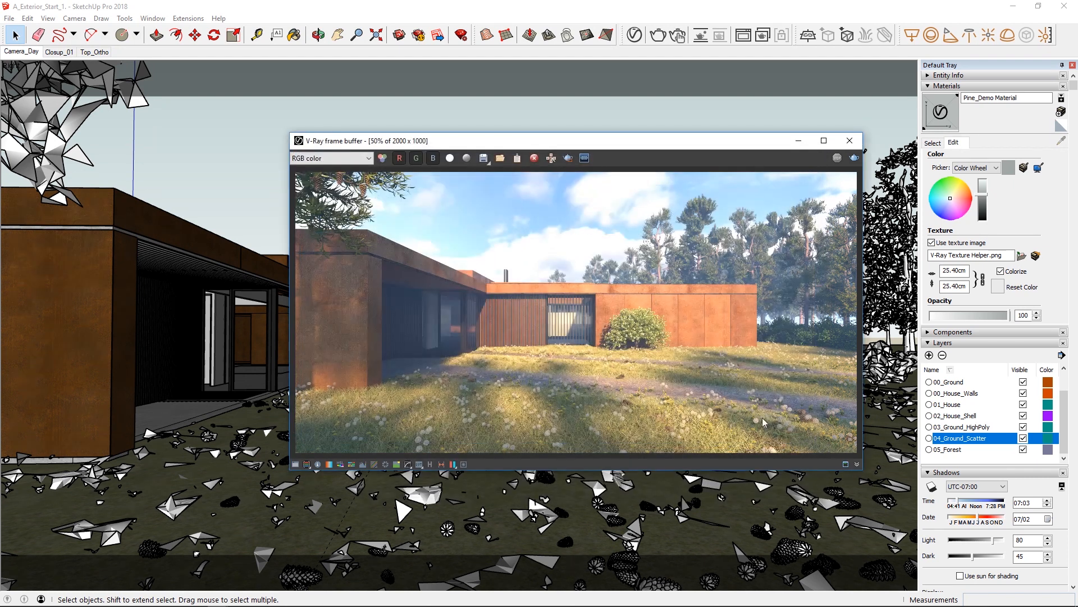
# Choose to save all image channels to separate files, check the available file formats and cancel.
pyautogui.click(484, 159)
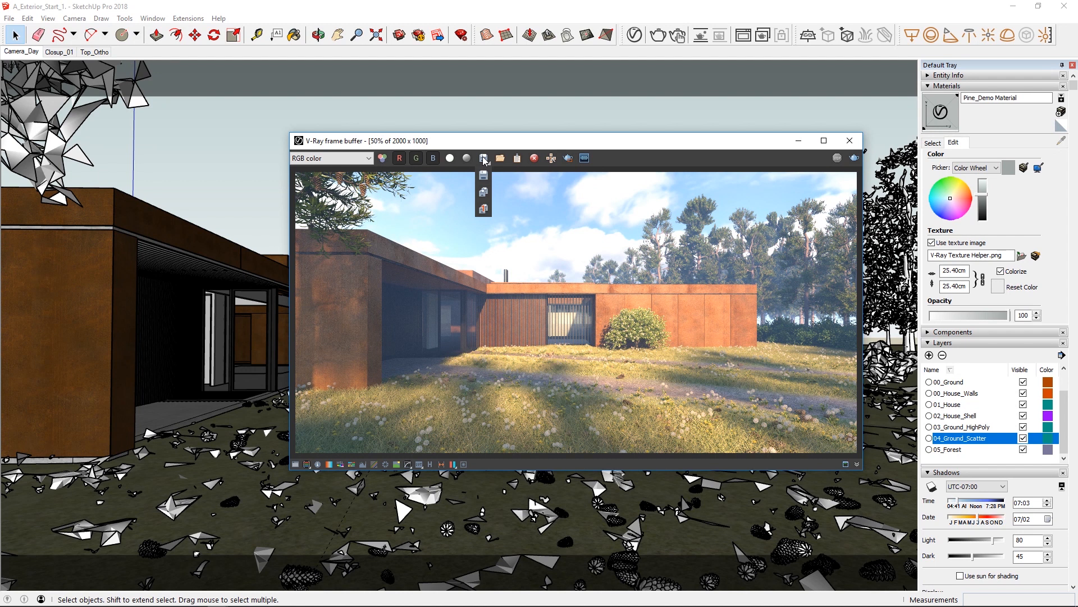
pyautogui.click(483, 193)
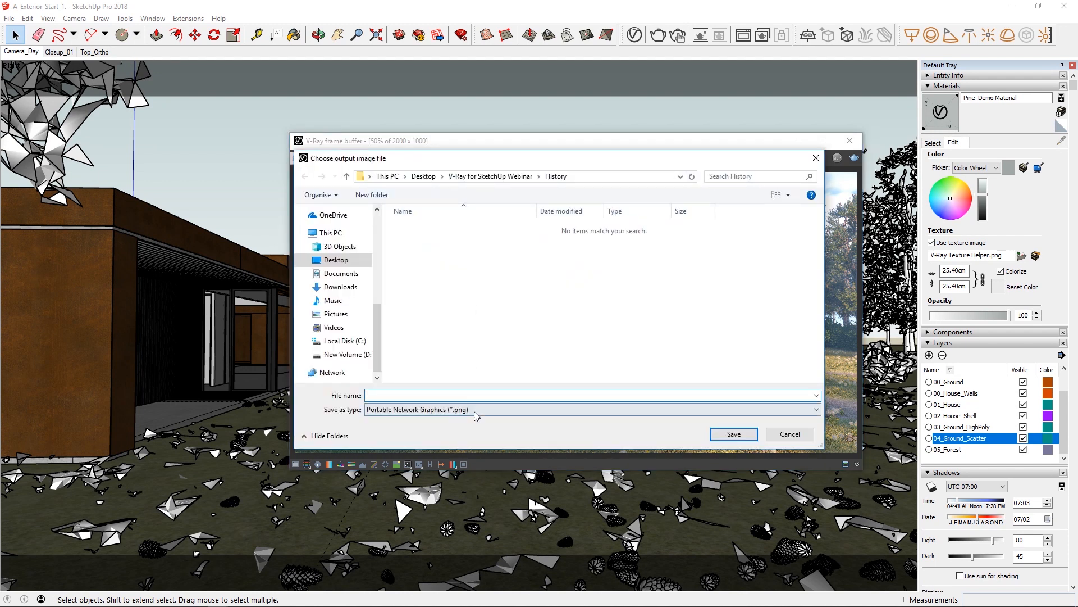
pyautogui.click(477, 416)
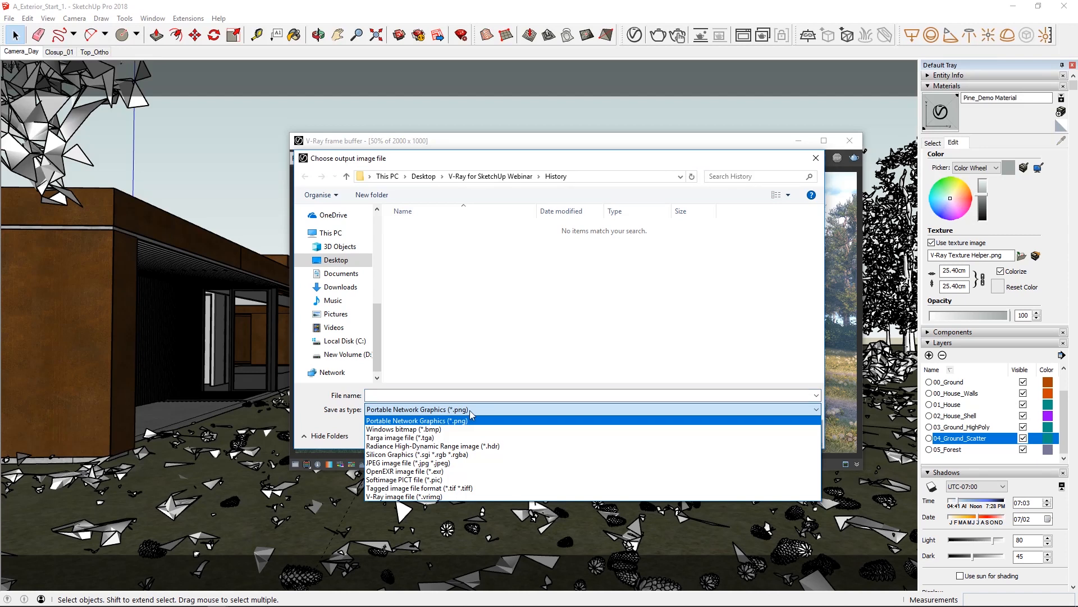
pyautogui.click(497, 349)
pyautogui.click(790, 439)
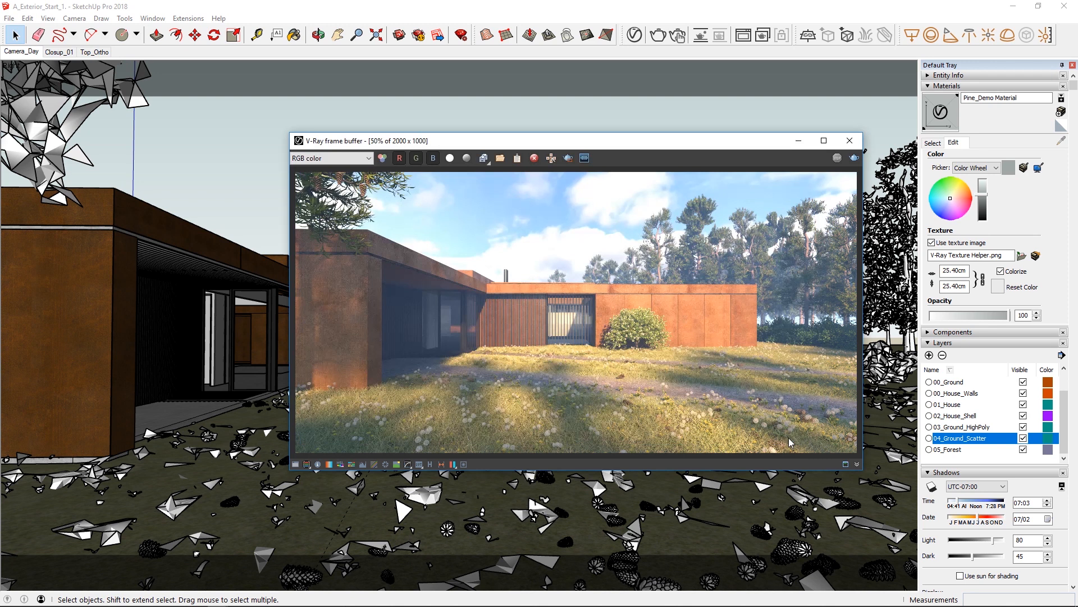
# Enable Save Image in the V-Ray render settings, with the output file A_Exterior_Start_1 as PNG in the V-Ray for SketchUp Webinar folder.
pyautogui.click(634, 36)
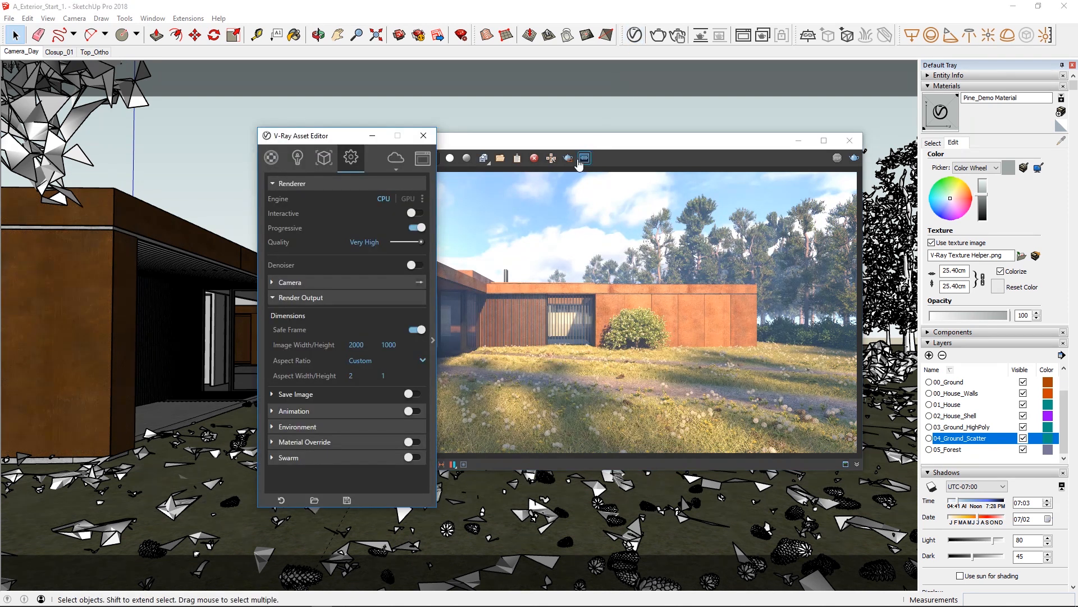
pyautogui.click(298, 396)
pyautogui.click(415, 394)
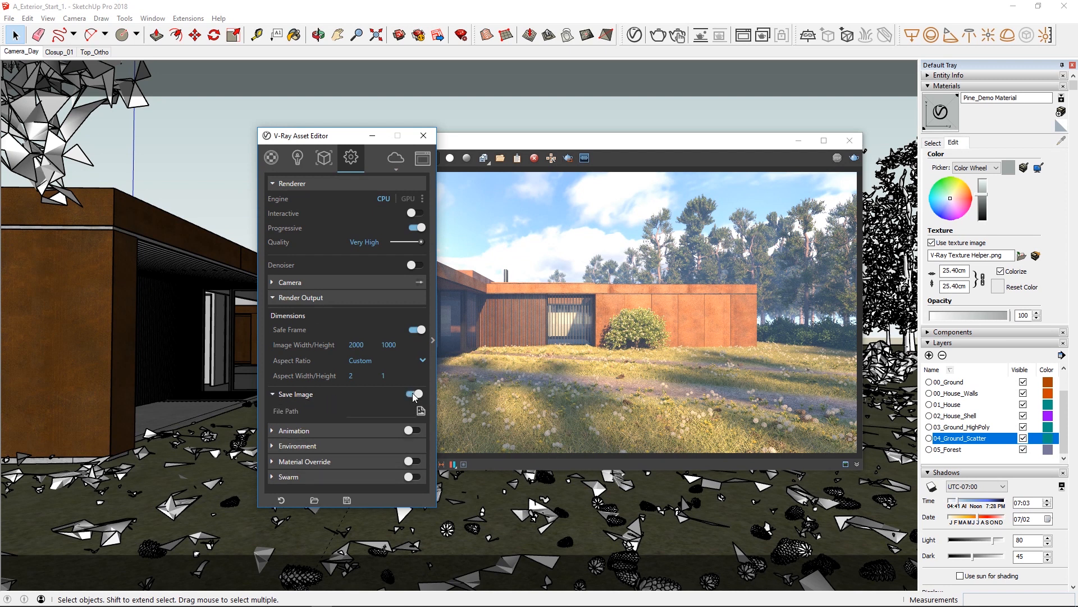
pyautogui.click(421, 411)
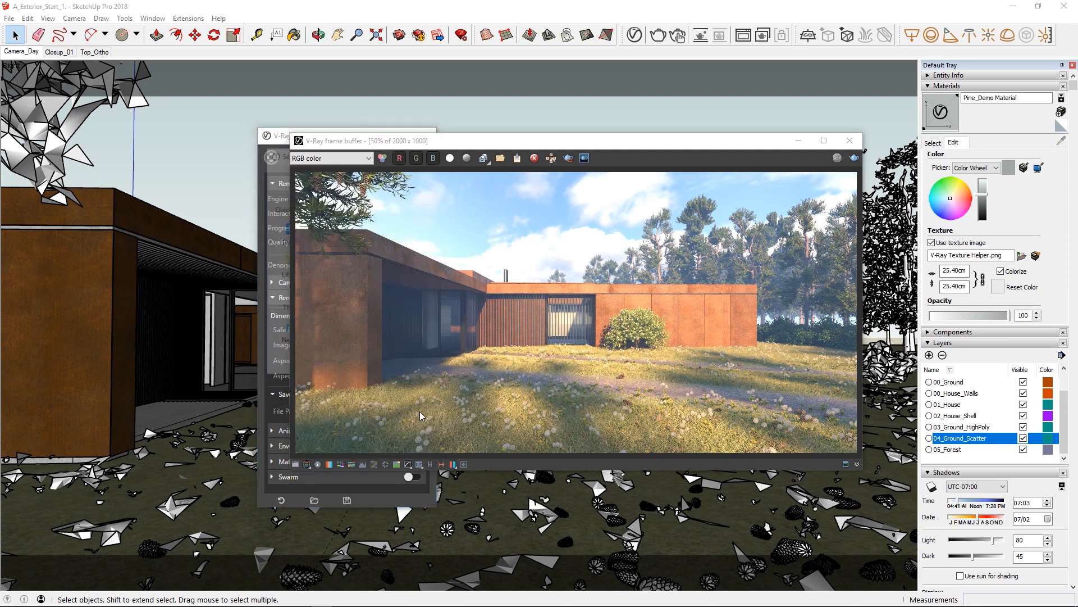
pyautogui.moveTo(278, 153); pyautogui.dragTo(37, 147)
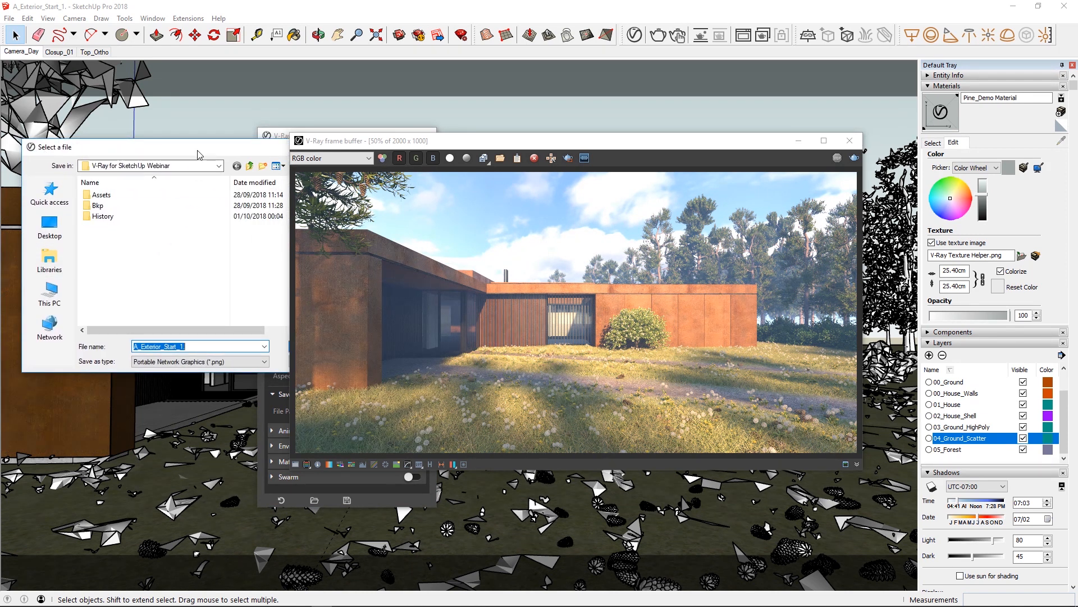
pyautogui.moveTo(364, 143); pyautogui.dragTo(524, 140)
pyautogui.click(304, 346)
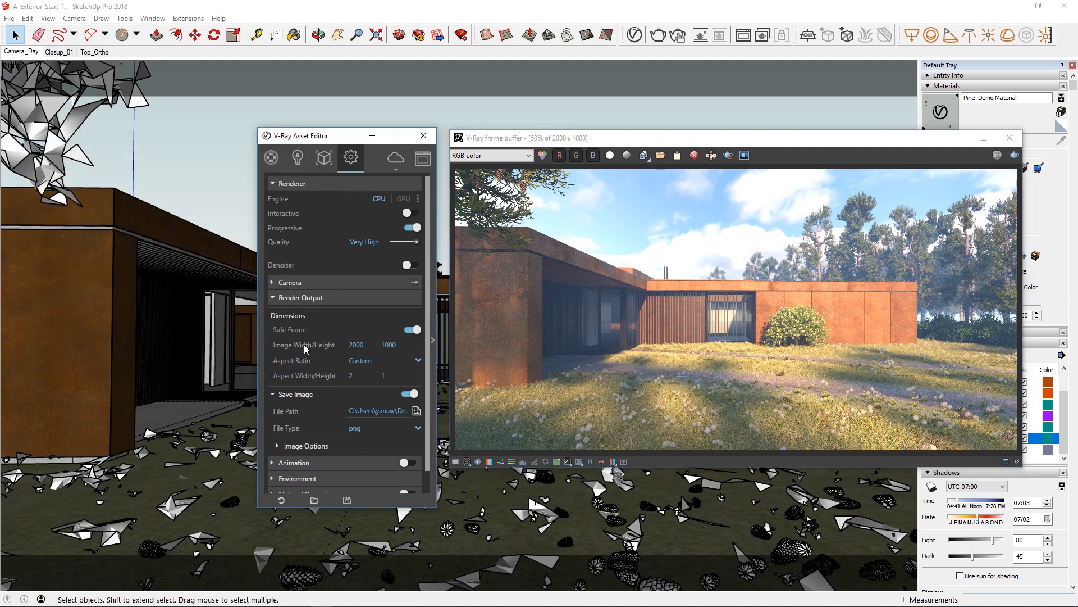
# Review the Save Image file types and the PNG image options for alpha, compression level and bits per channel.
pyautogui.click(417, 428)
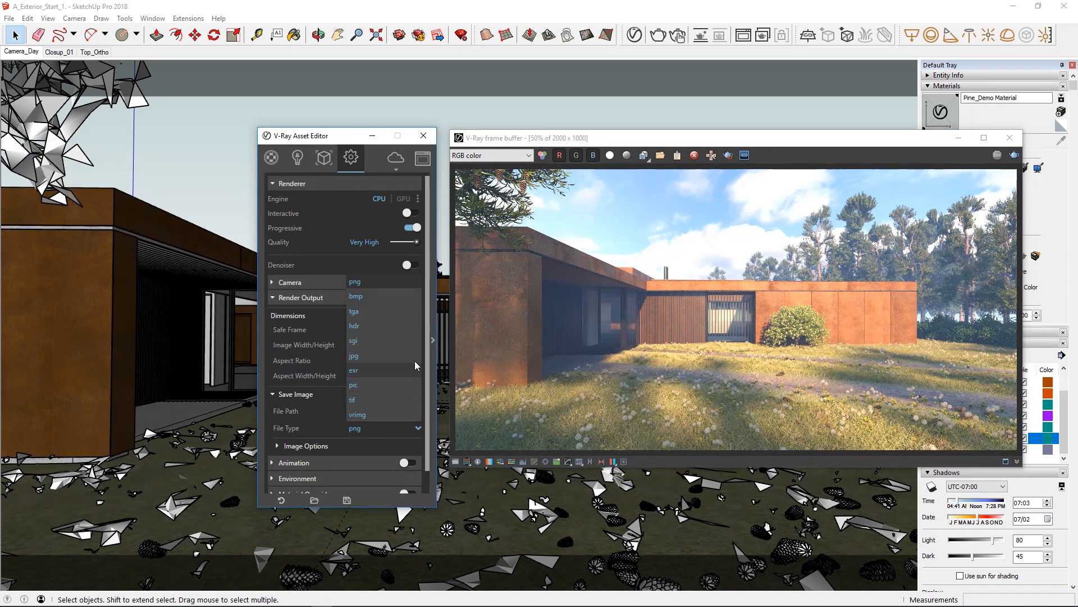
pyautogui.click(304, 446)
pyautogui.scroll(-2, 304, 446)
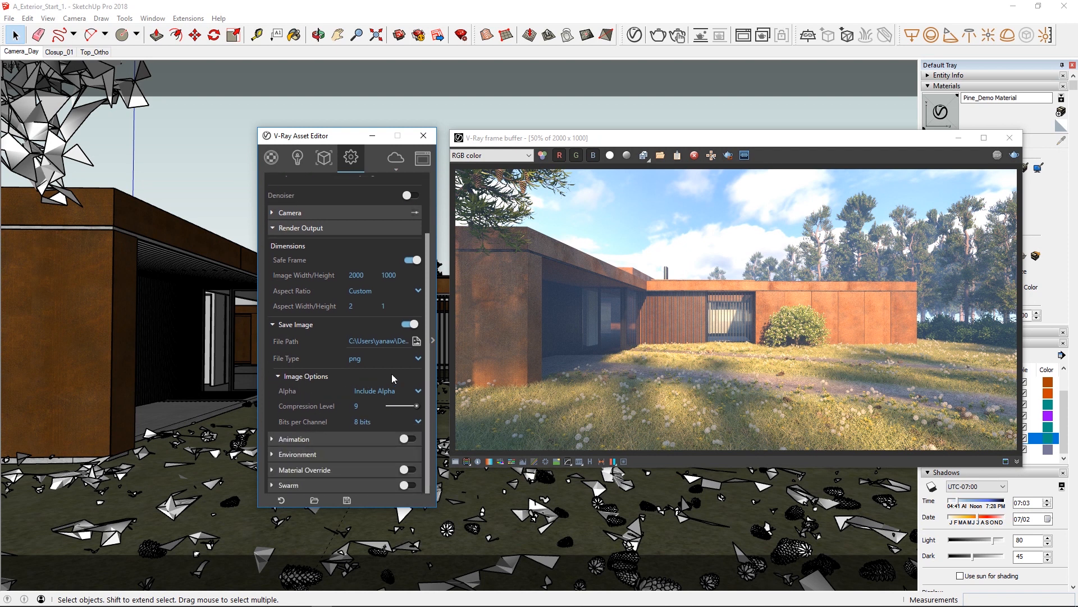
pyautogui.click(418, 359)
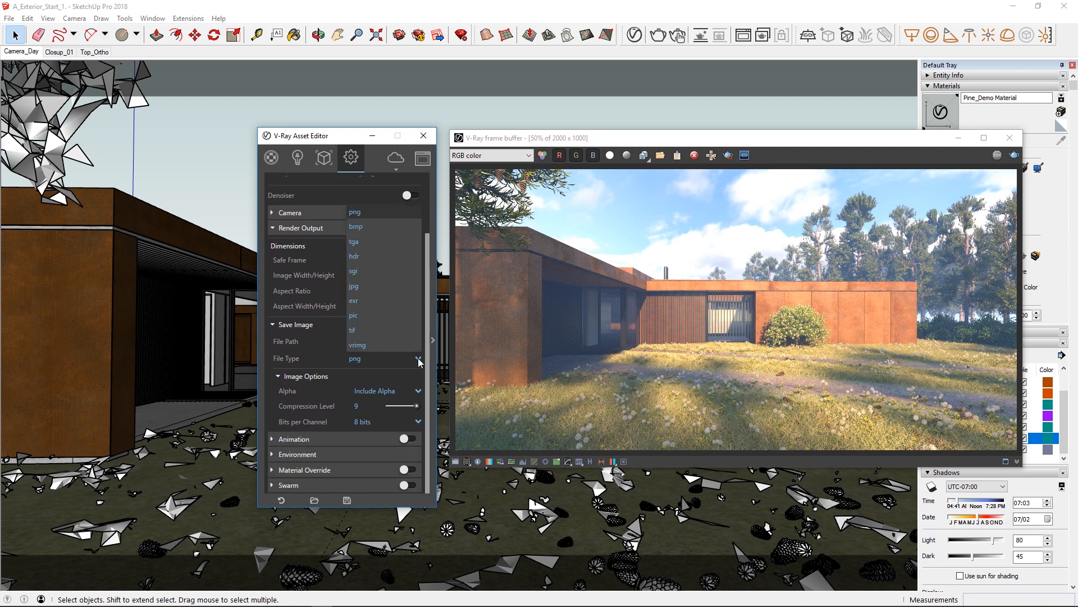
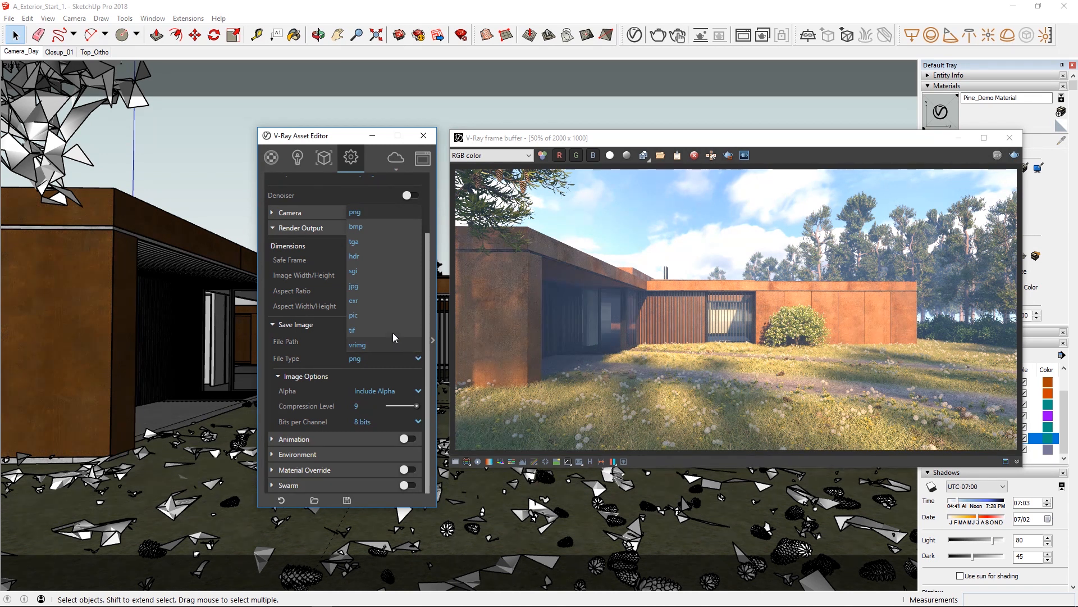
# Compare the Save Image options of the jpg, png and tif file types, including the bits per channel choices for png and tif.
pyautogui.click(354, 287)
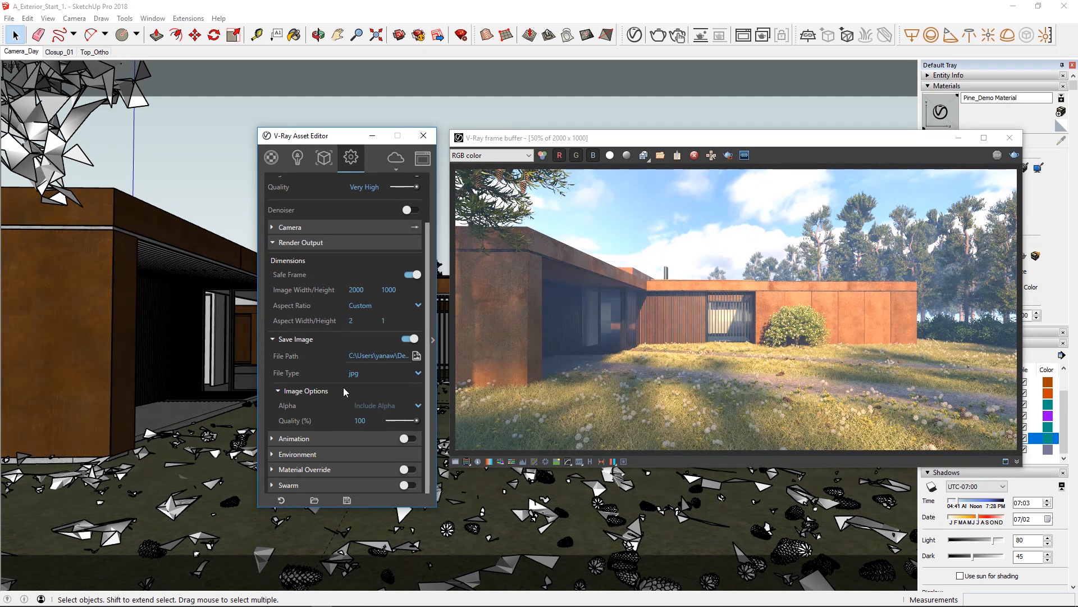
pyautogui.click(418, 373)
pyautogui.click(354, 234)
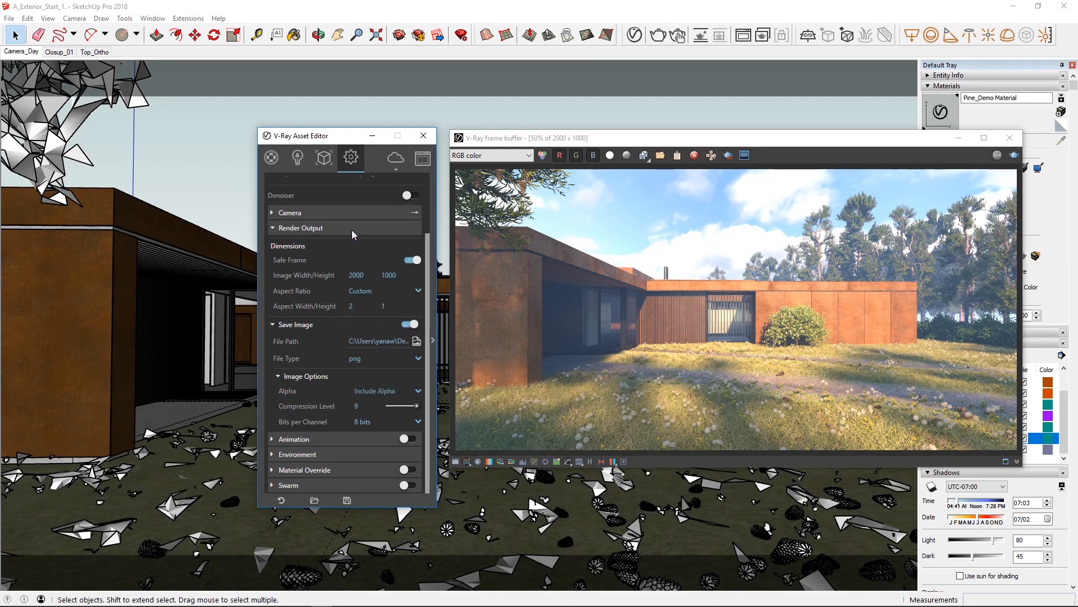
pyautogui.click(420, 422)
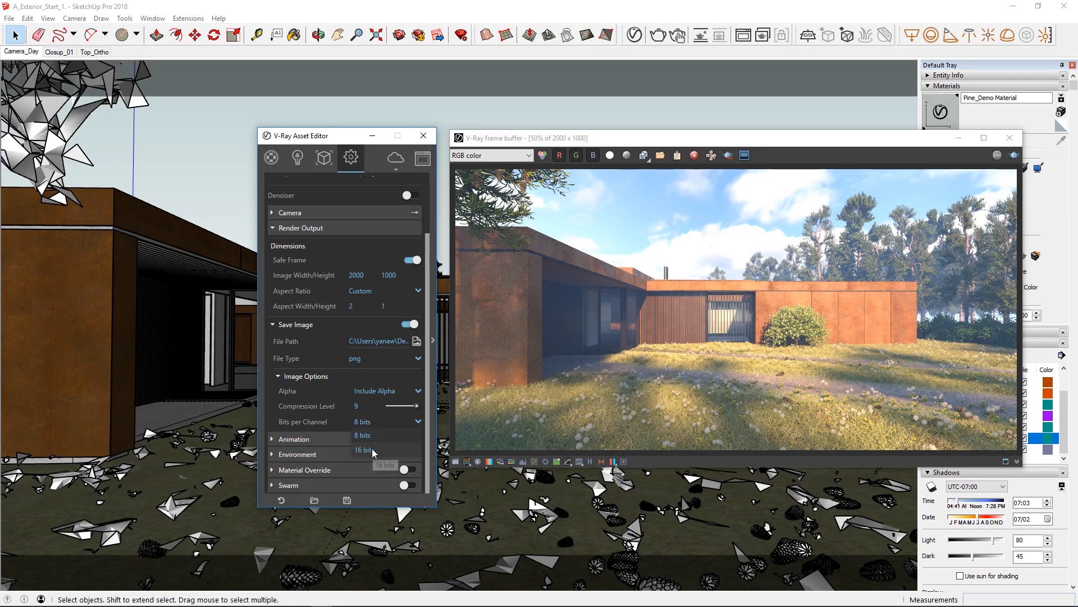
pyautogui.click(418, 359)
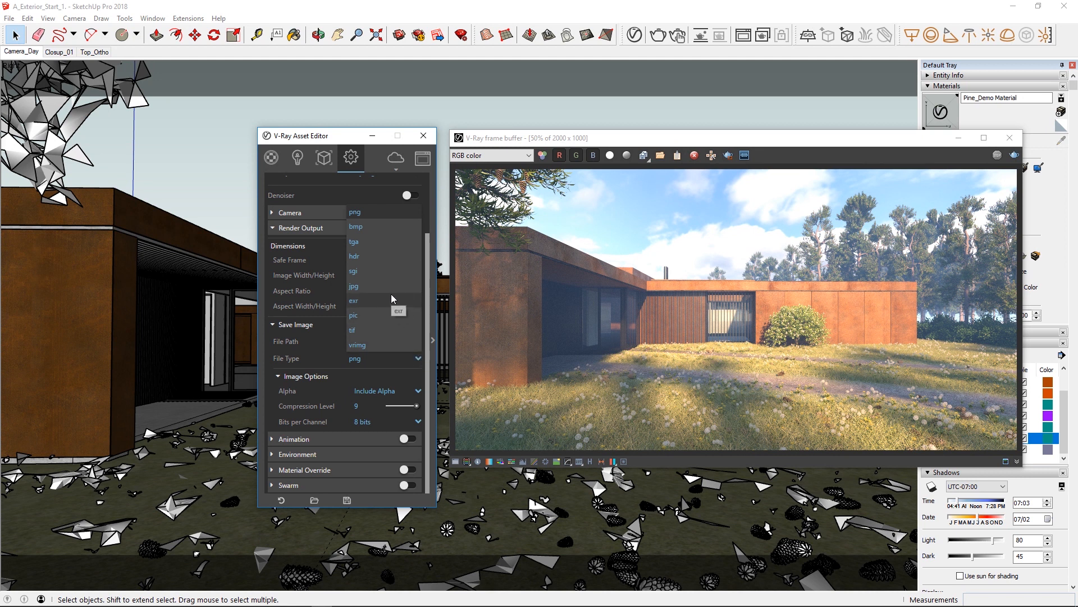
pyautogui.click(386, 326)
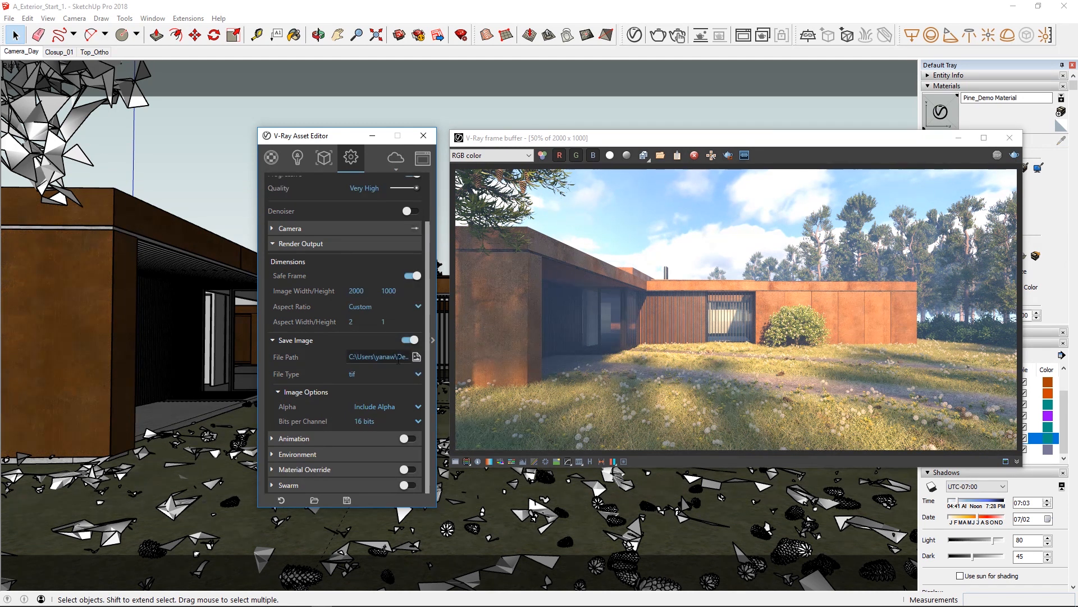
pyautogui.click(418, 421)
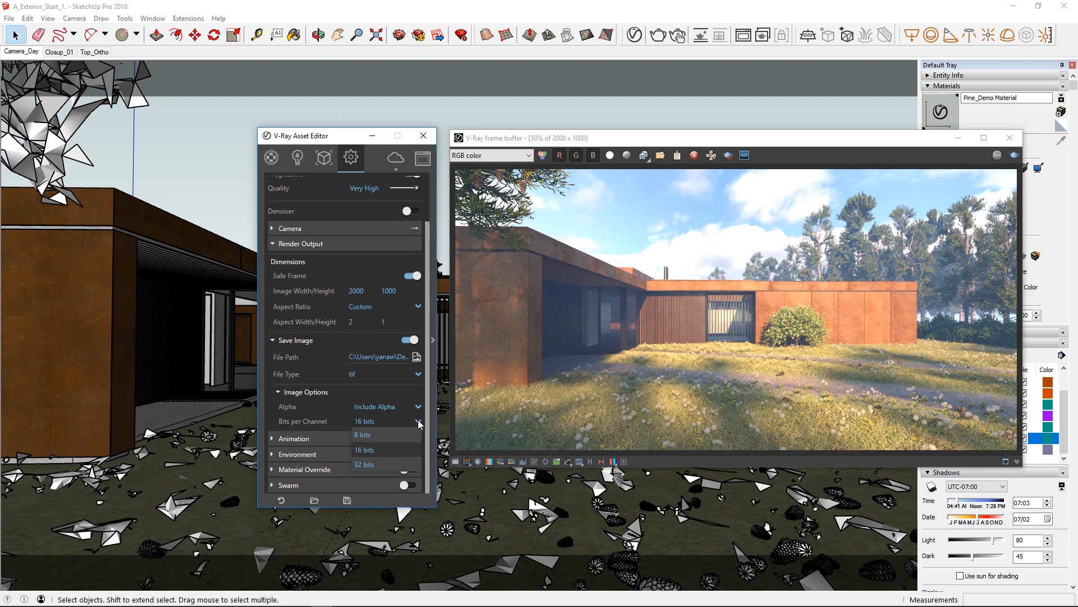
pyautogui.click(419, 421)
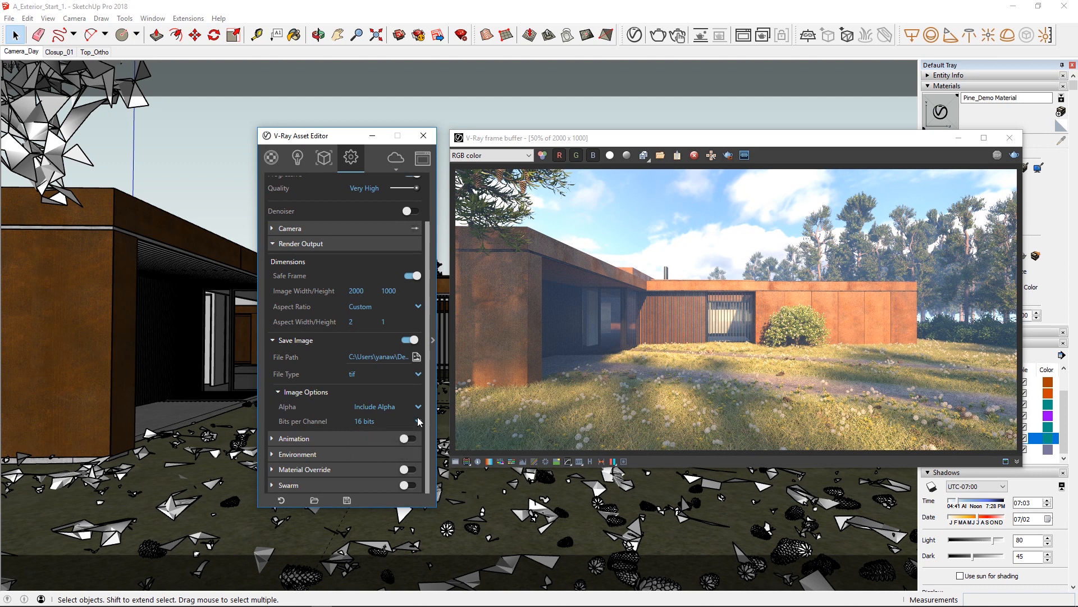
# Set the Save Image file type to exr, try out its Multichannel option and collapse the image options.
pyautogui.click(421, 372)
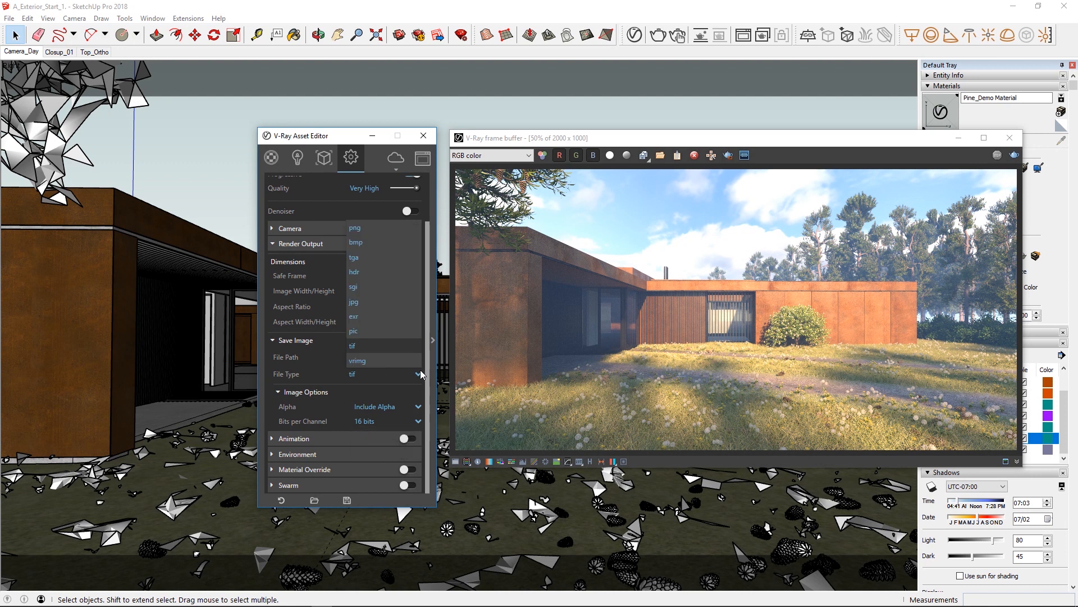
pyautogui.click(400, 326)
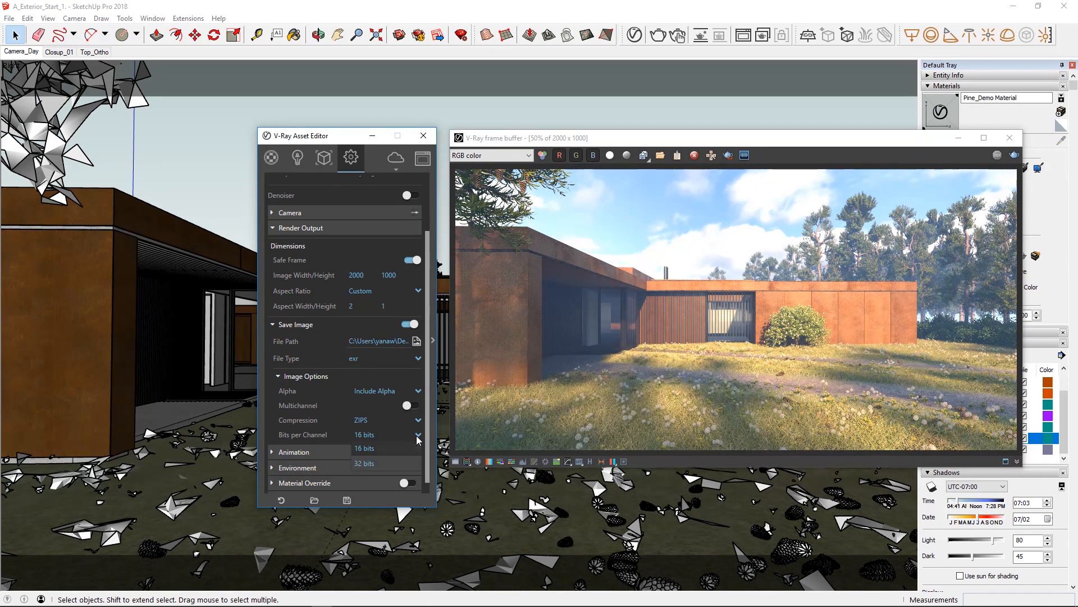
pyautogui.click(412, 406)
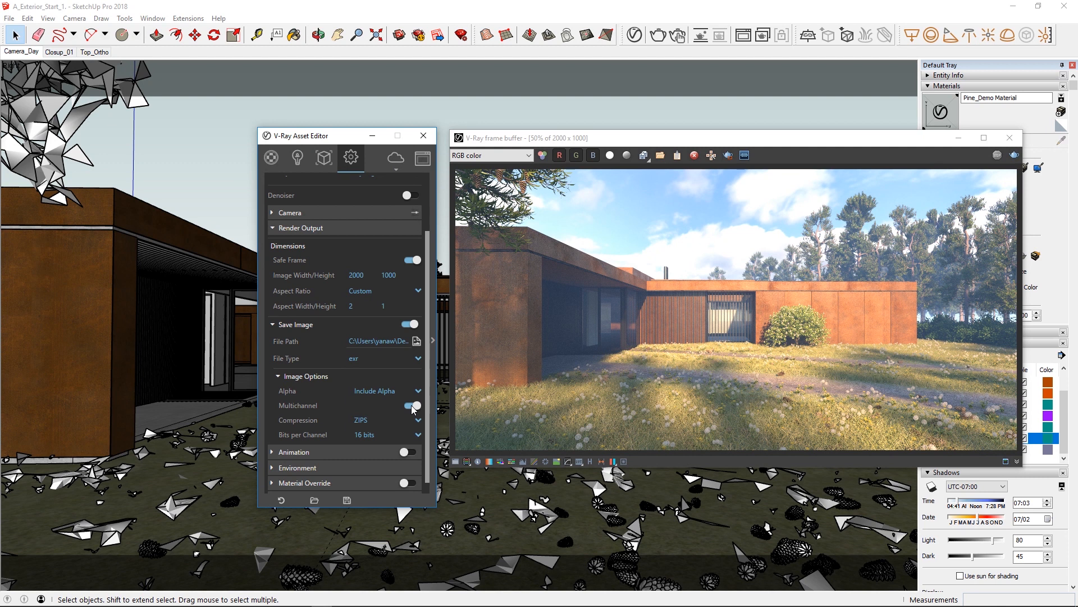
pyautogui.click(412, 406)
pyautogui.click(308, 375)
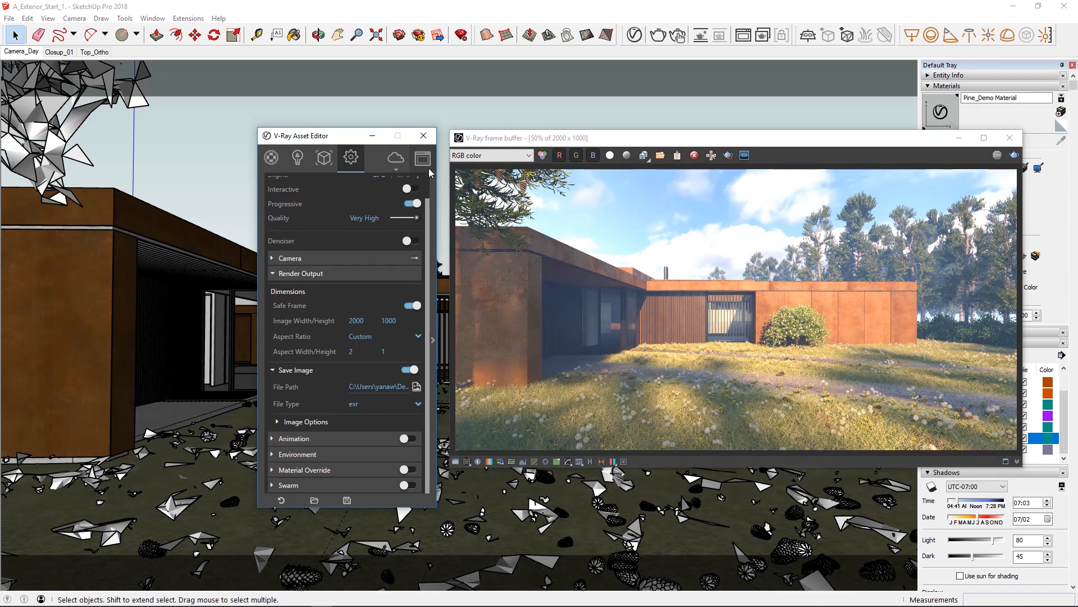
# Close the V-Ray Asset Editor, move the frame buffer aside and show its color correction controls.
pyautogui.click(424, 135)
pyautogui.moveTo(575, 140); pyautogui.dragTo(351, 132)
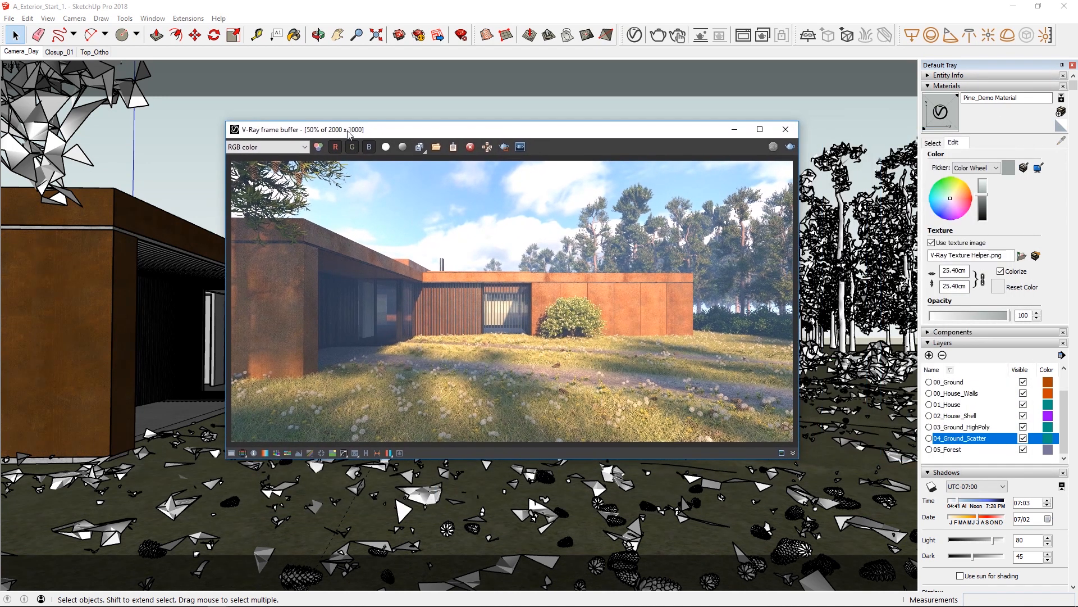
pyautogui.click(231, 453)
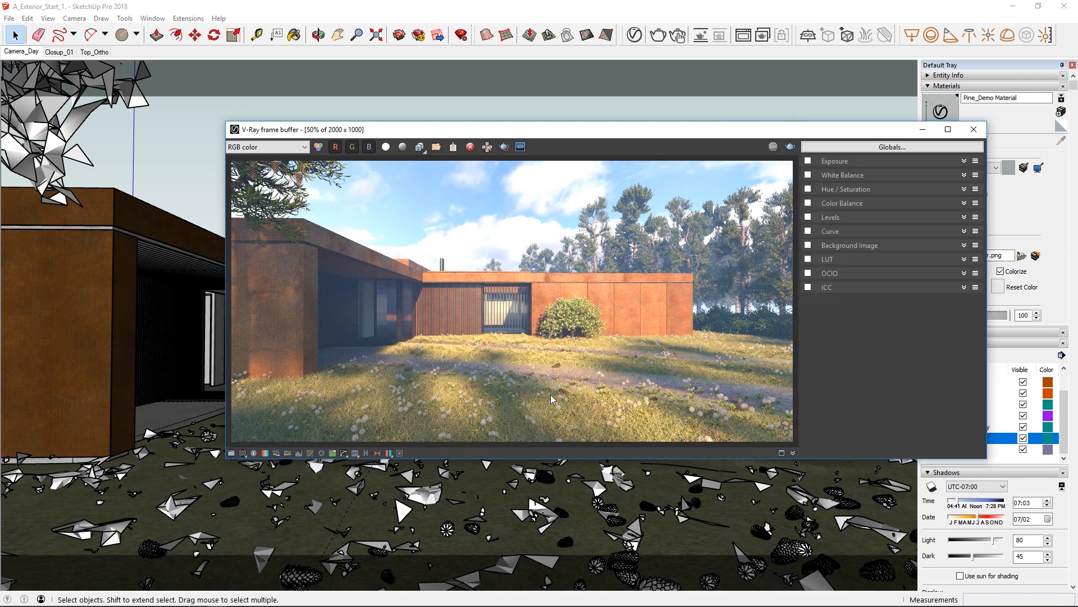
# Enable the Exposure correction with exposure about 0.02 and highlight burn about 0.78, and raise the contrast slightly.
pyautogui.click(808, 162)
pyautogui.click(832, 166)
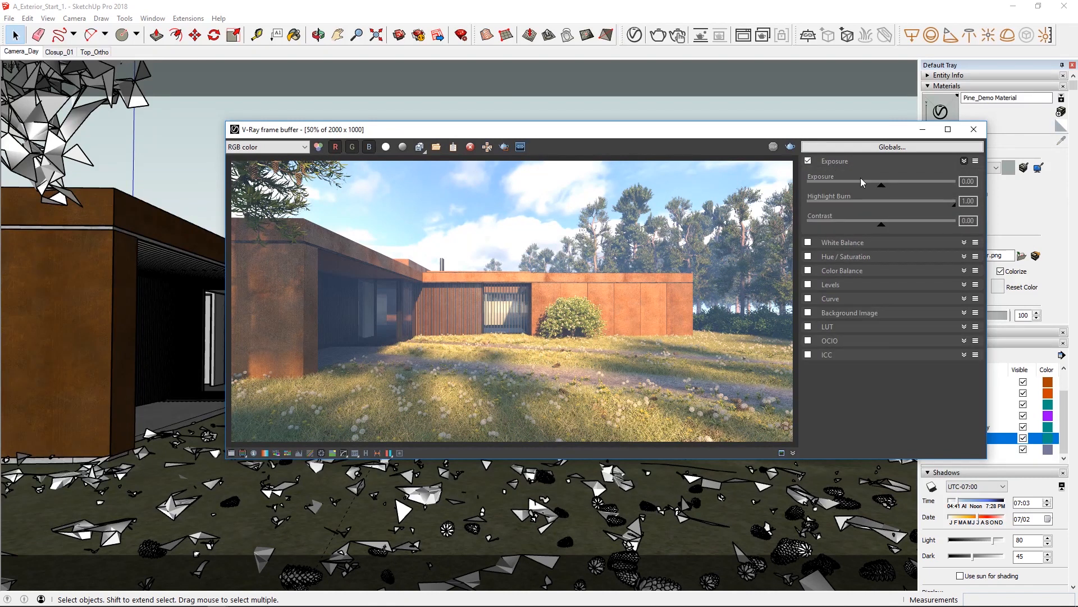
pyautogui.moveTo(881, 186); pyautogui.dragTo(883, 186)
pyautogui.moveTo(955, 209); pyautogui.dragTo(925, 209)
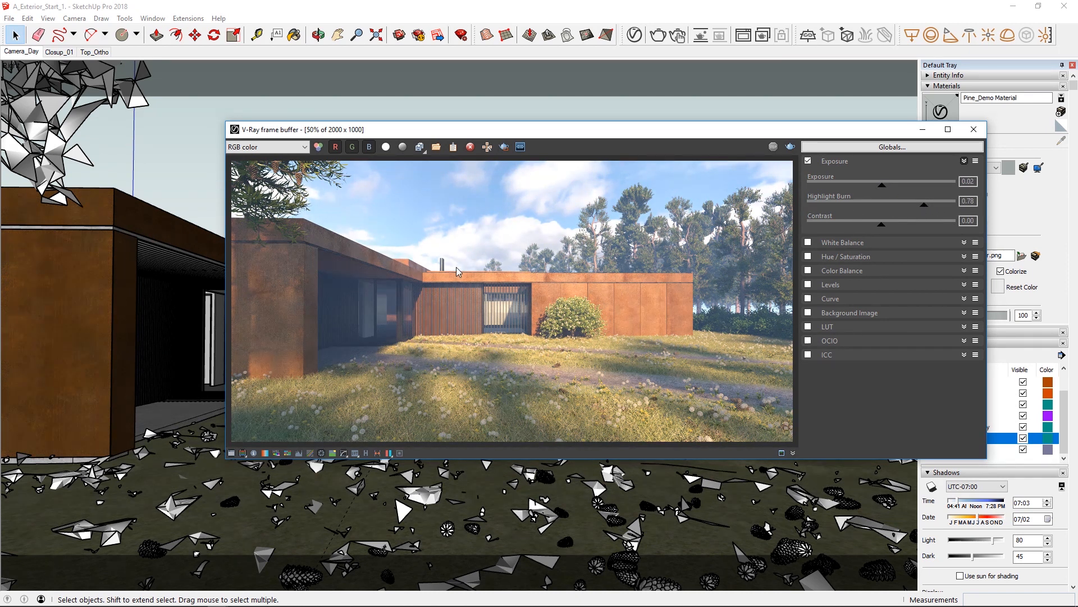
pyautogui.moveTo(881, 225); pyautogui.dragTo(888, 228)
pyautogui.click(854, 163)
# Enable the White Balance correction and set its temperature to 7600.
pyautogui.click(845, 176)
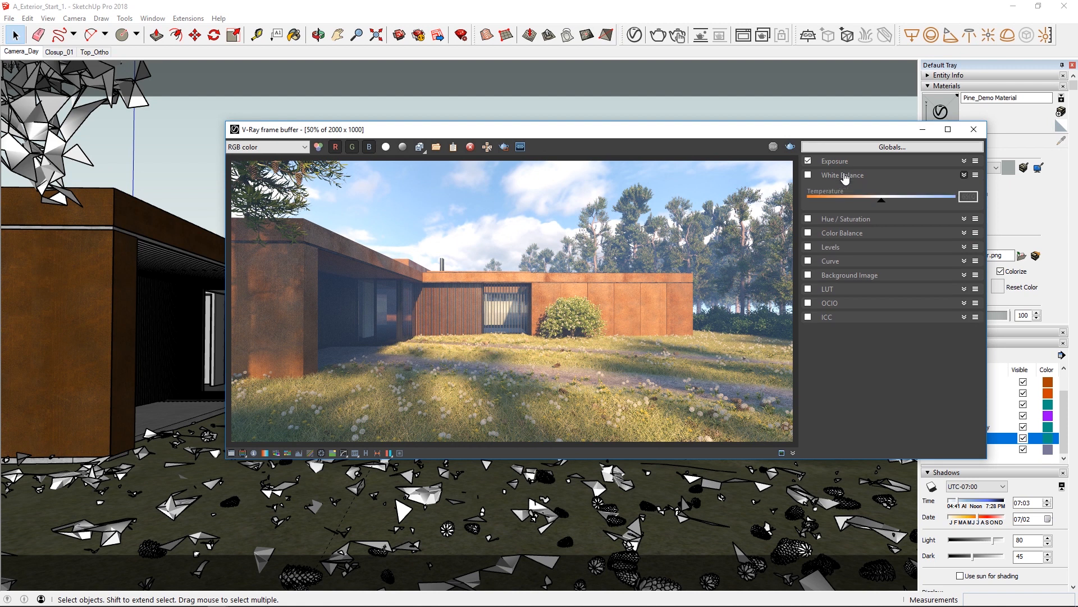
pyautogui.click(808, 175)
pyautogui.moveTo(881, 205)
pyautogui.mouseDown()
pyautogui.moveTo(927, 208)
pyautogui.moveTo(849, 206)
pyautogui.moveTo(902, 206)
pyautogui.mouseUp()
pyautogui.doubleClick(965, 198)
# Try the Hue / Saturation correction with small hue and saturation shifts, reset it and disable it.
pyautogui.click(908, 219)
pyautogui.click(808, 218)
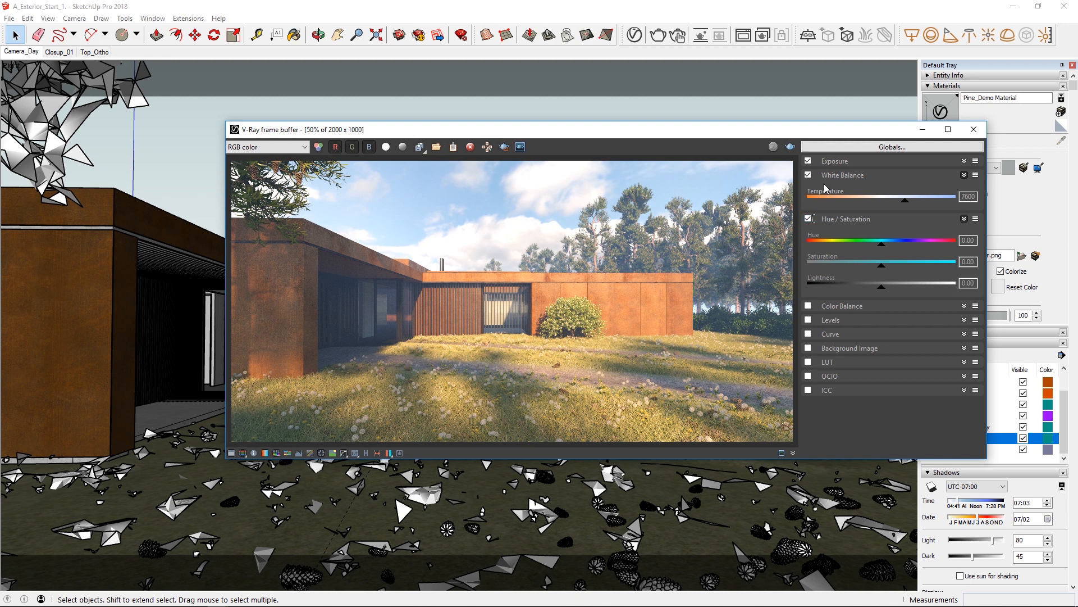
pyautogui.click(832, 176)
pyautogui.moveTo(884, 217)
pyautogui.mouseDown()
pyautogui.moveTo(890, 240)
pyautogui.moveTo(883, 217)
pyautogui.mouseUp()
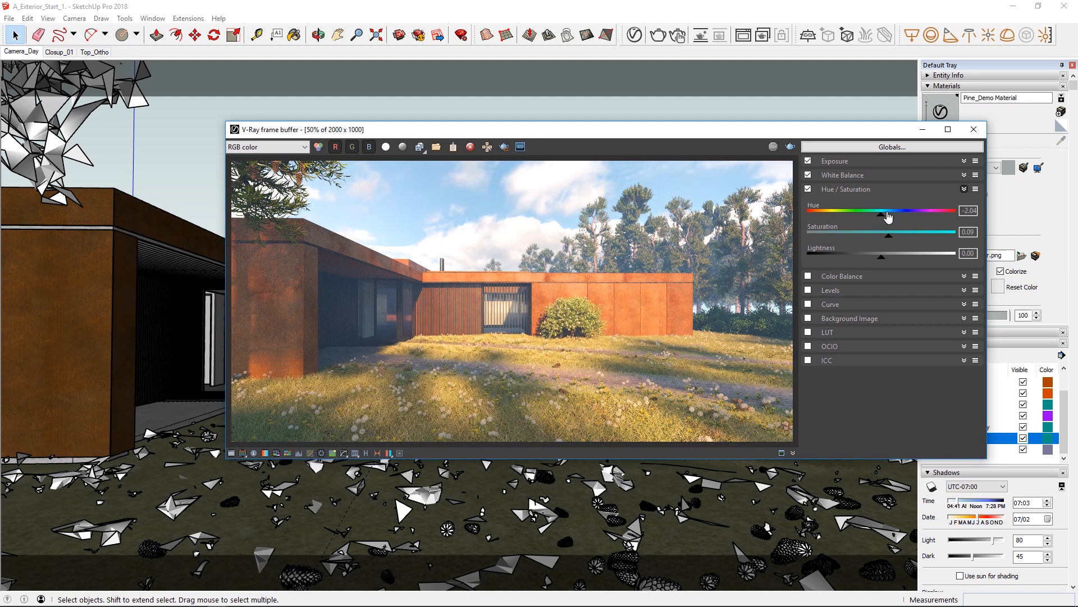
pyautogui.click(976, 191)
pyautogui.click(982, 203)
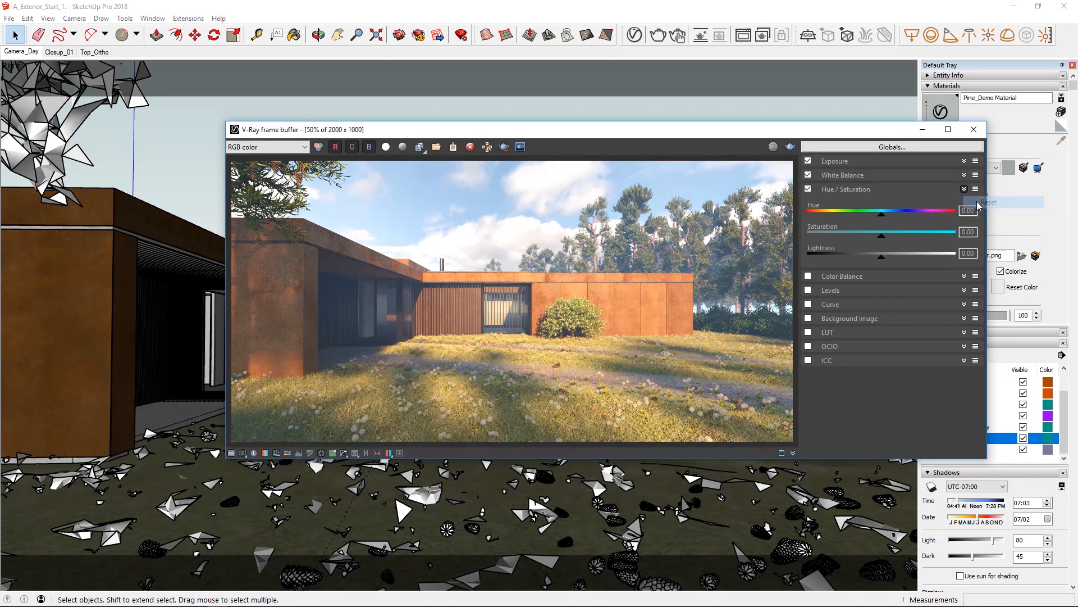
pyautogui.click(883, 192)
pyautogui.click(809, 189)
# Enable the Color Balance correction and adjust its shadows and midtones separately, shifting the midtones slightly toward red.
pyautogui.click(809, 203)
pyautogui.click(830, 205)
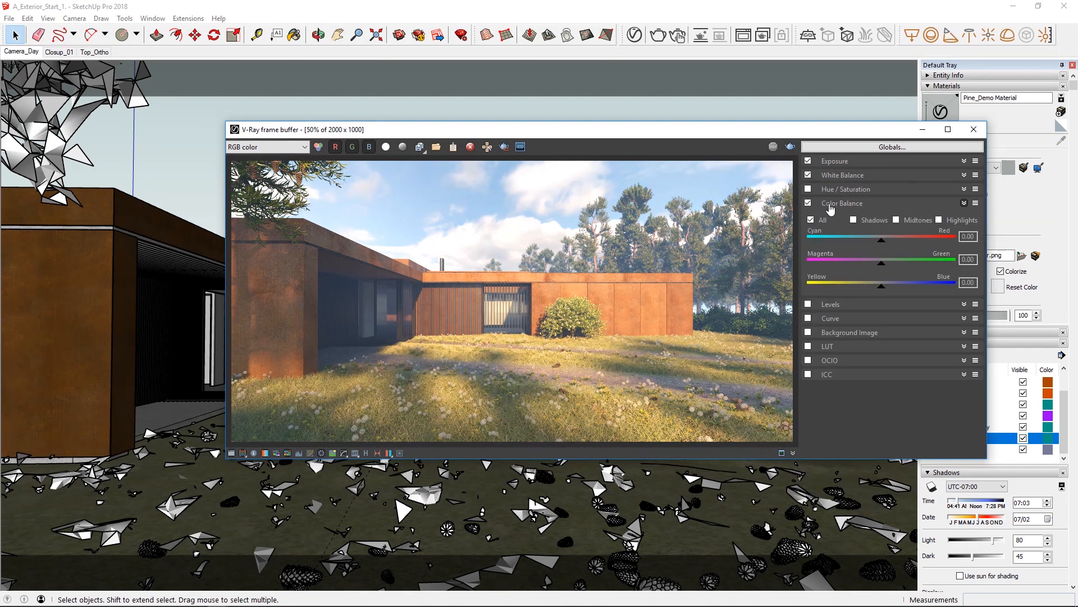
pyautogui.click(855, 220)
pyautogui.moveTo(881, 240); pyautogui.dragTo(882, 291)
pyautogui.click(897, 220)
pyautogui.moveTo(886, 248); pyautogui.dragTo(896, 247)
# Shift the Color Balance highlights toward cyan and blue.
pyautogui.click(939, 220)
pyautogui.moveTo(883, 246); pyautogui.dragTo(843, 244)
pyautogui.moveTo(881, 287); pyautogui.dragTo(911, 289)
pyautogui.click(847, 209)
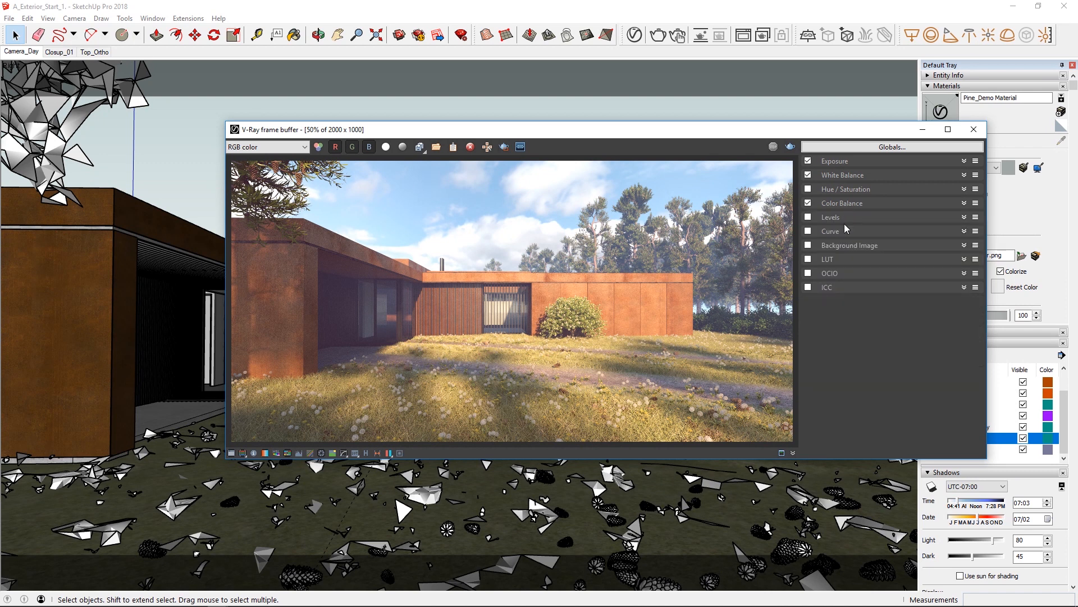
# Enable the Curve correction and shape it into an S-curve that brightens the upper tones and darkens the shadows.
pyautogui.click(833, 232)
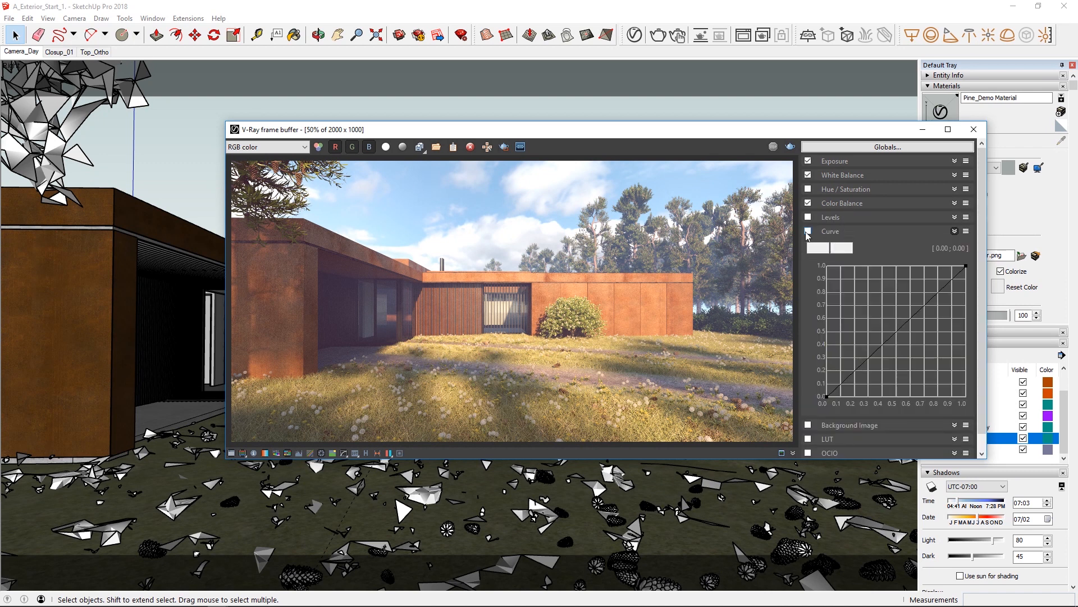
pyautogui.click(807, 232)
pyautogui.moveTo(927, 304); pyautogui.dragTo(821, 400)
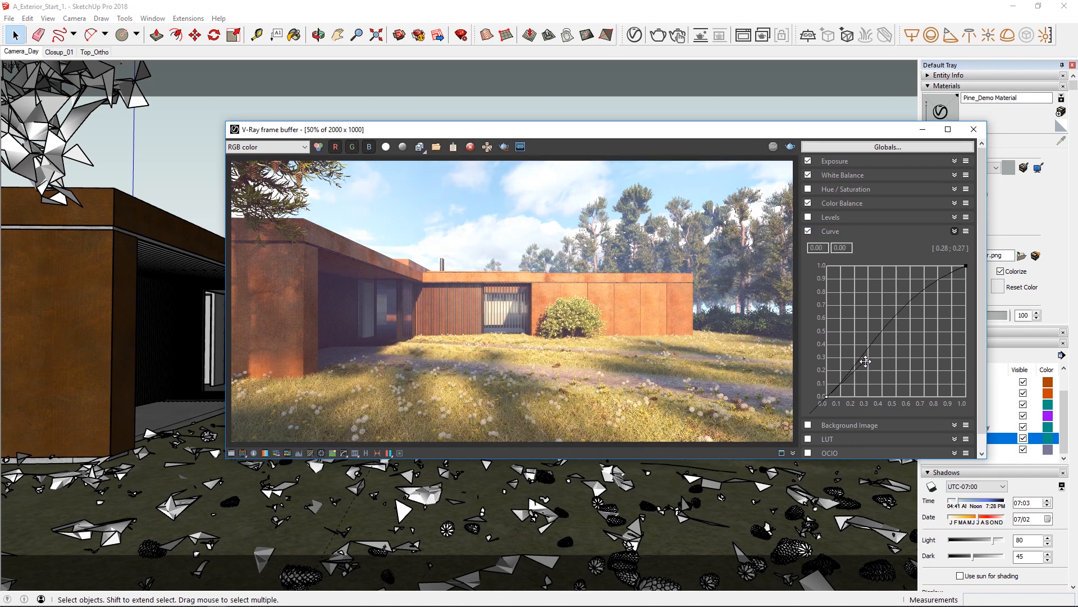
pyautogui.moveTo(865, 362); pyautogui.dragTo(869, 377)
# Save the global color corrections as the LUT file Webinar_SketchUp (*.cube) in the History folder.
pyautogui.click(875, 148)
pyautogui.click(869, 160)
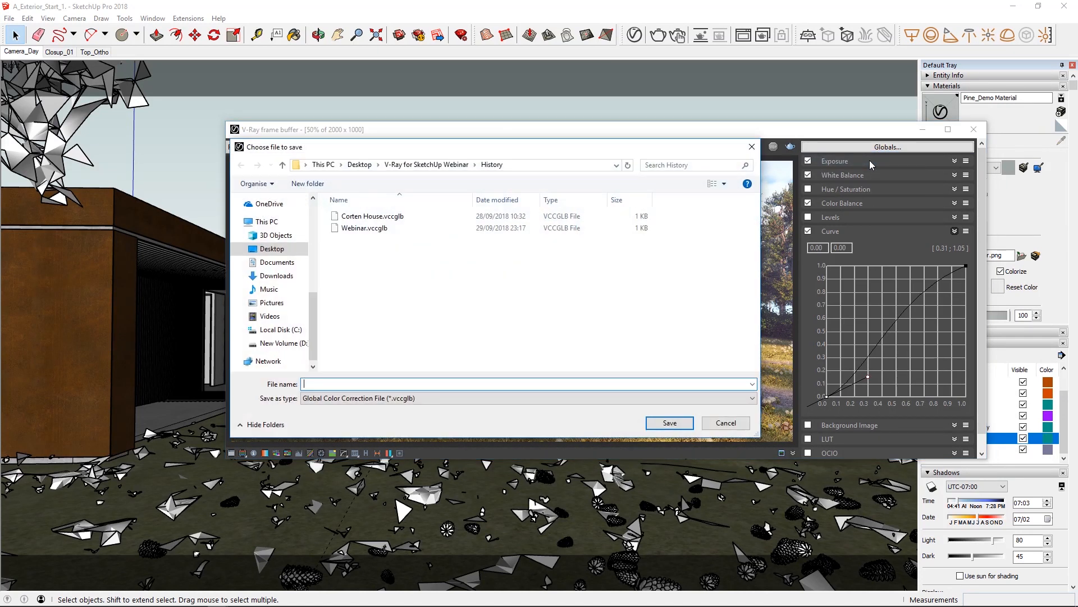
pyautogui.write('W')
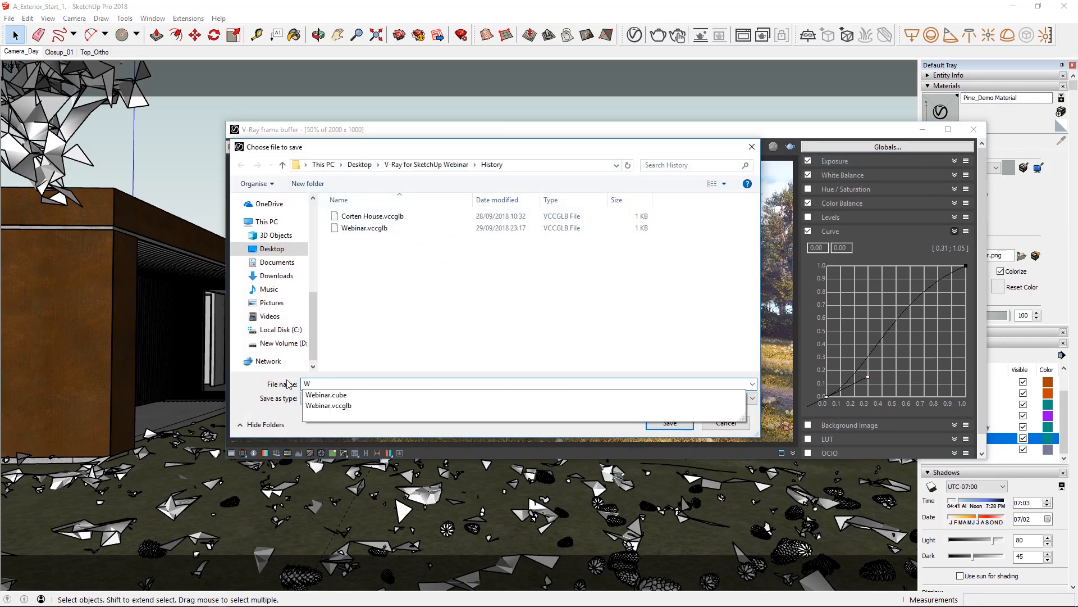
pyautogui.write('ebinar_SketchUp')
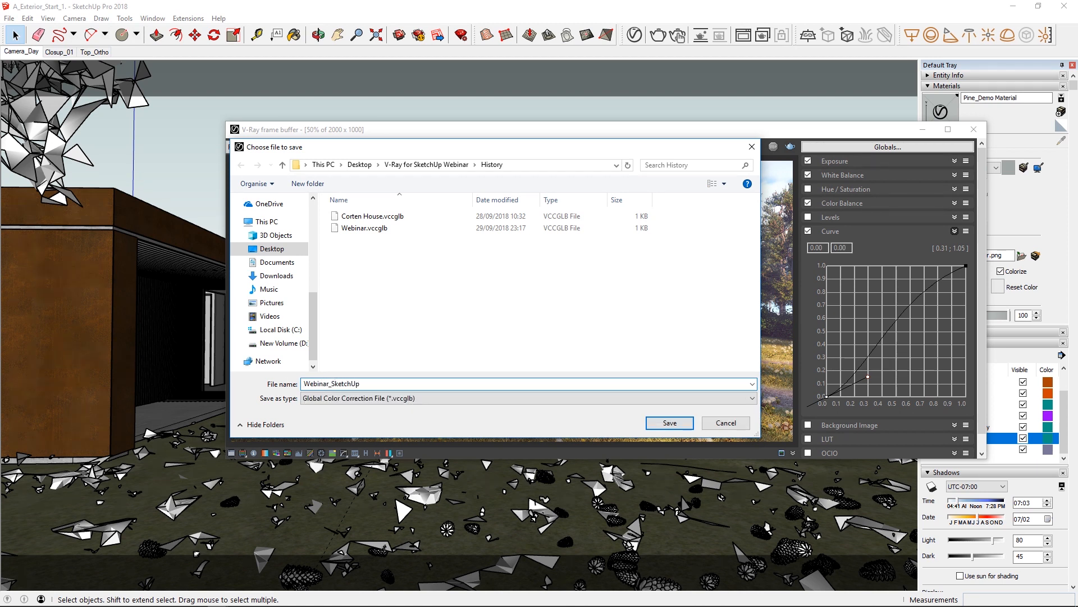
pyautogui.click(309, 399)
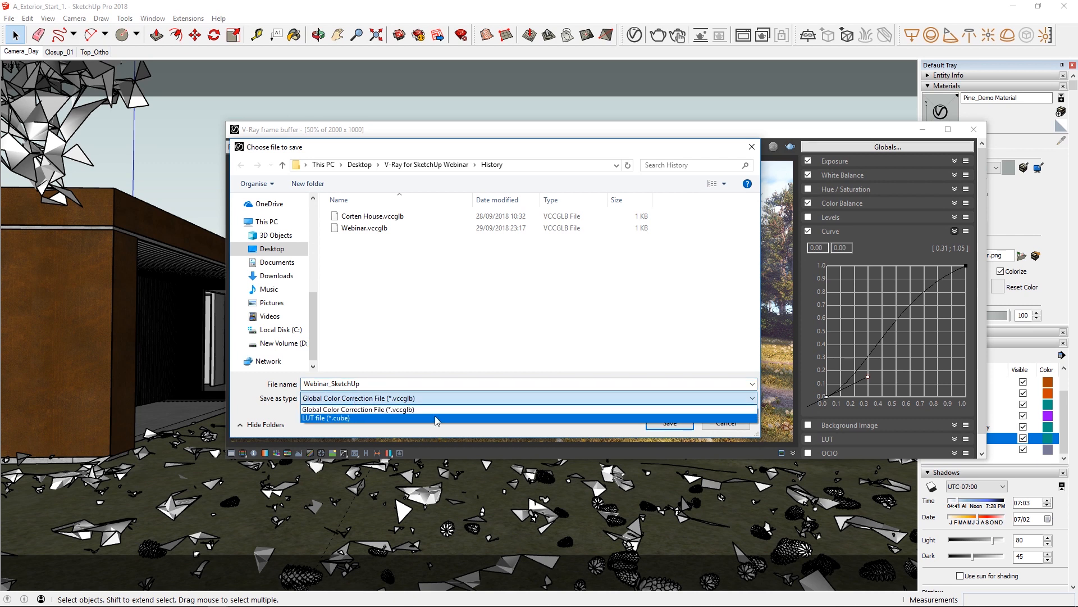
pyautogui.click(348, 419)
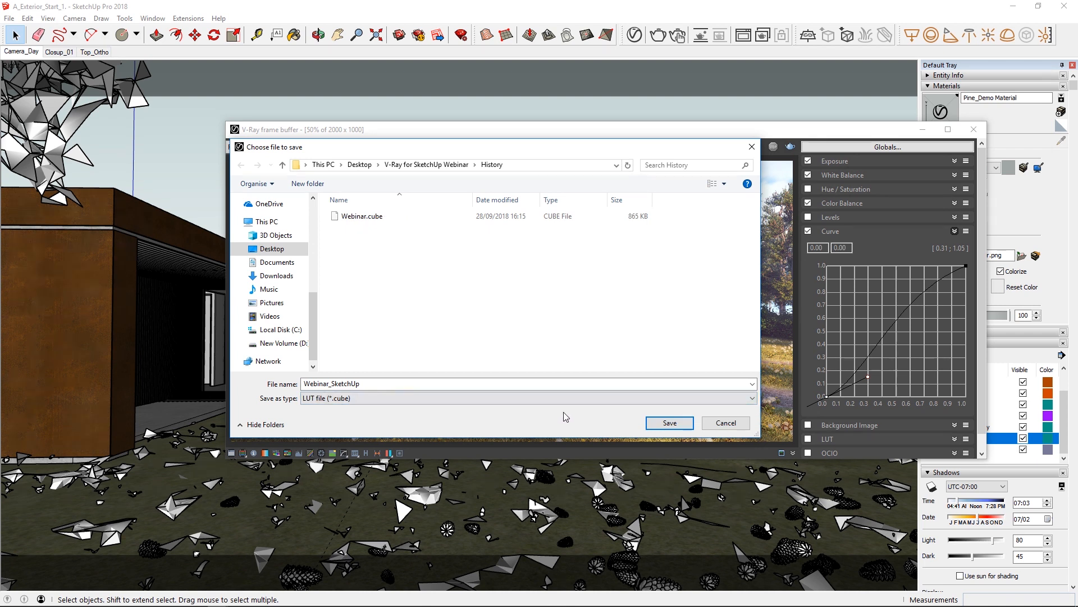
pyautogui.click(669, 425)
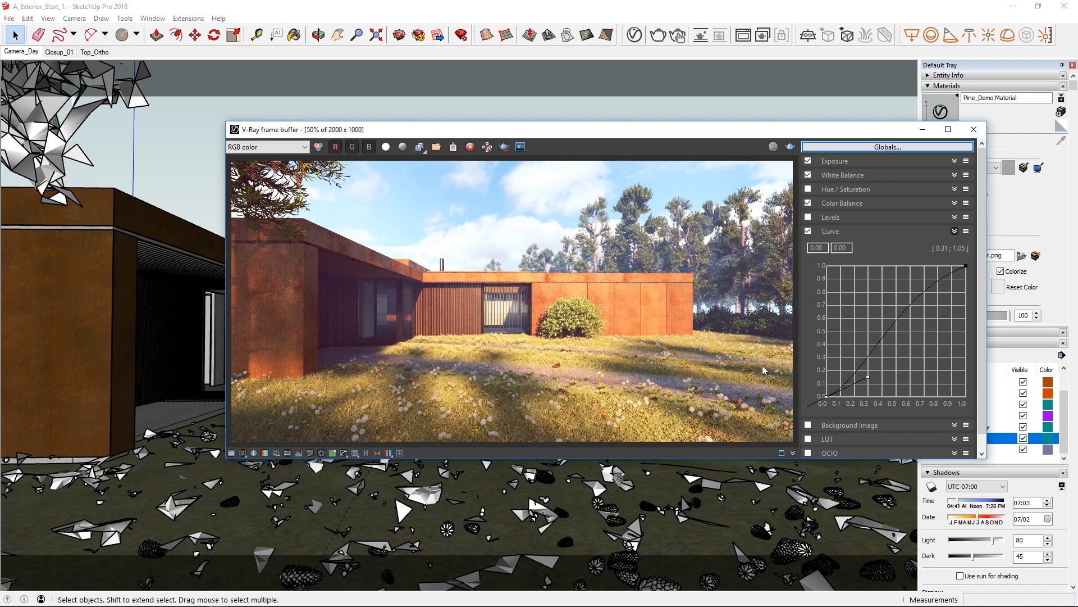
# Switch to Webinar_SketchUp.psd in Photoshop, hide the Corten_House layer, and show and expand the Group 1 Render Elements group.
pyautogui.click(974, 129)
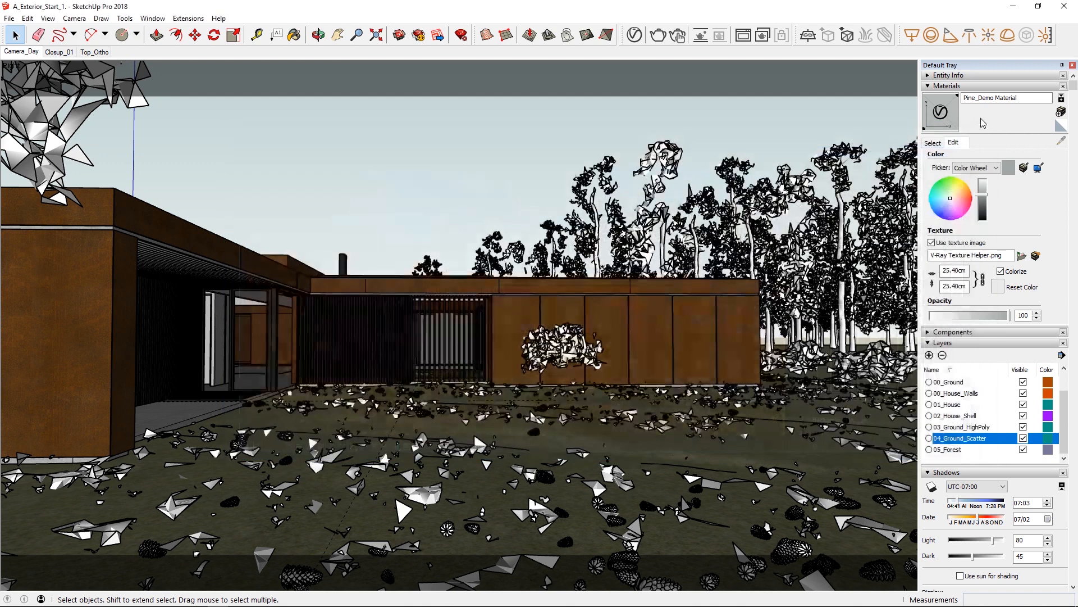
pyautogui.click(1013, 6)
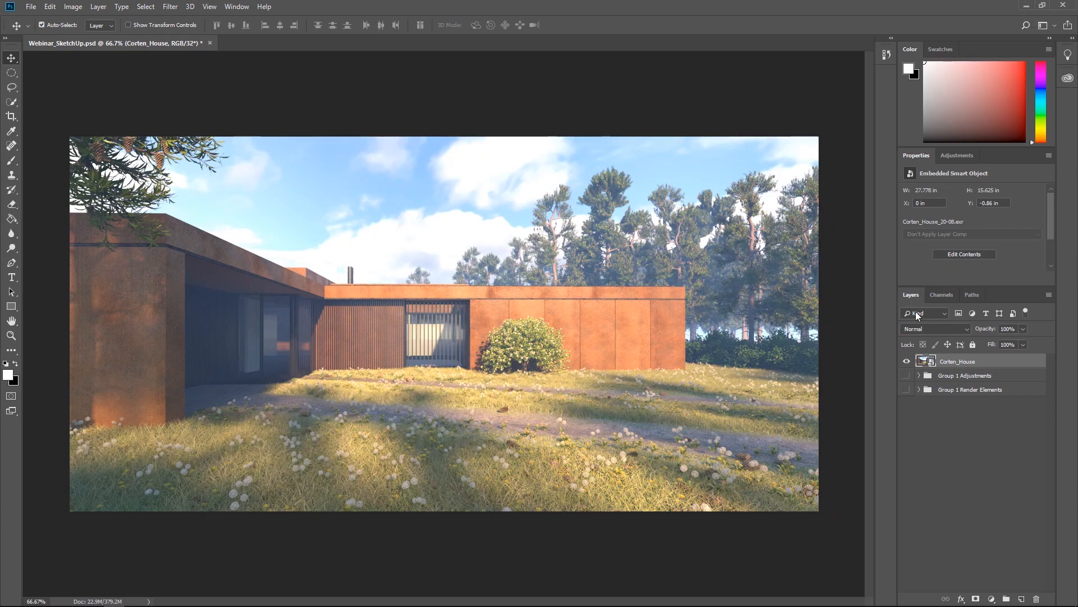
pyautogui.click(907, 389)
pyautogui.click(907, 361)
pyautogui.click(918, 389)
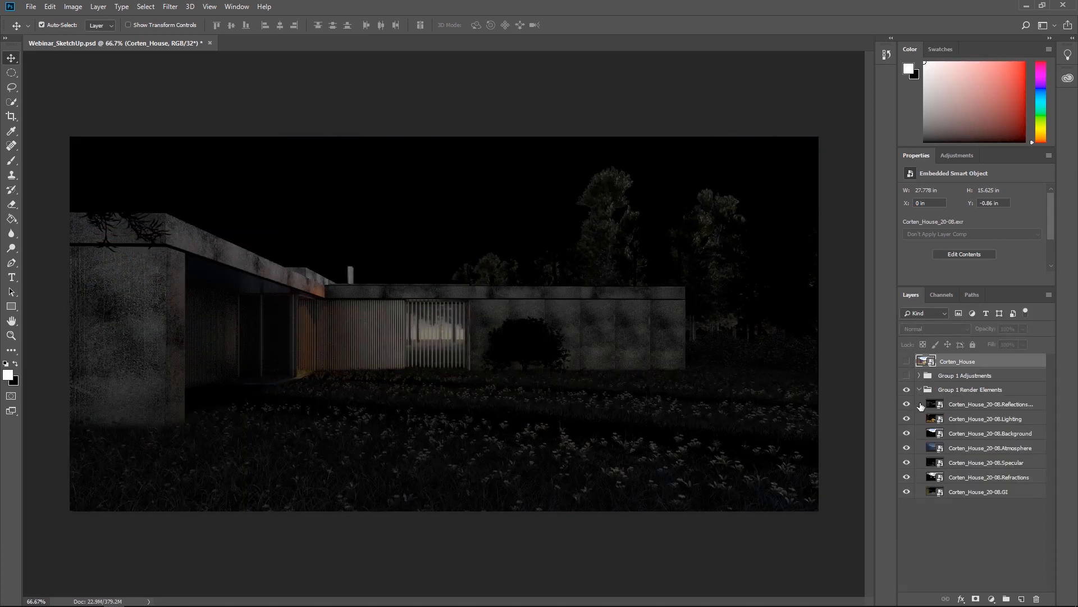
# Inspect the render element layers by hiding them one after another from Reflections to Refractions, and show them all again.
pyautogui.click(906, 404)
pyautogui.click(906, 418)
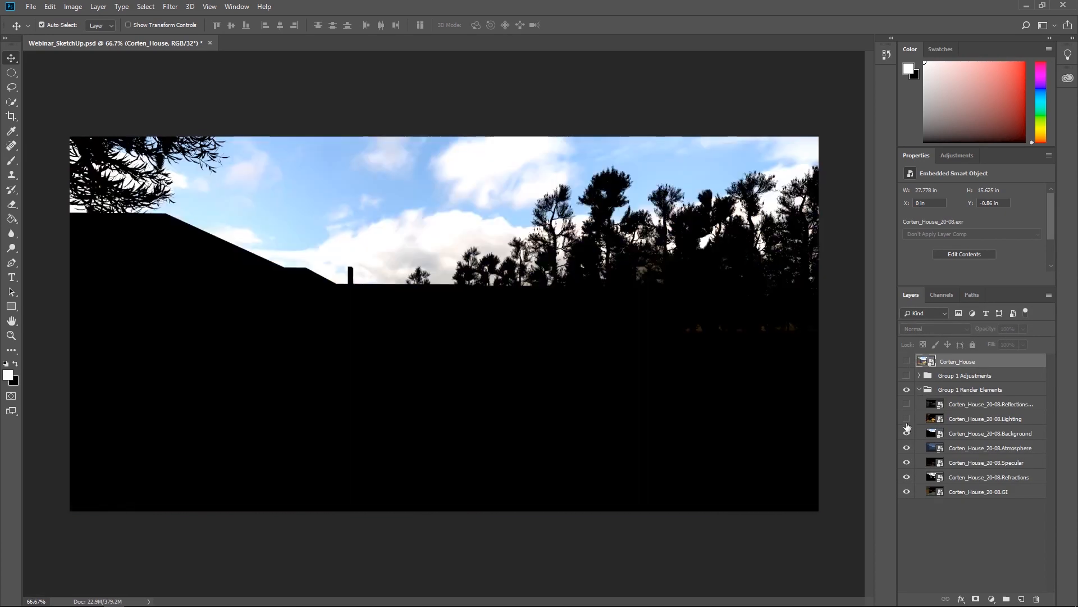
pyautogui.click(906, 433)
pyautogui.click(906, 448)
pyautogui.click(906, 464)
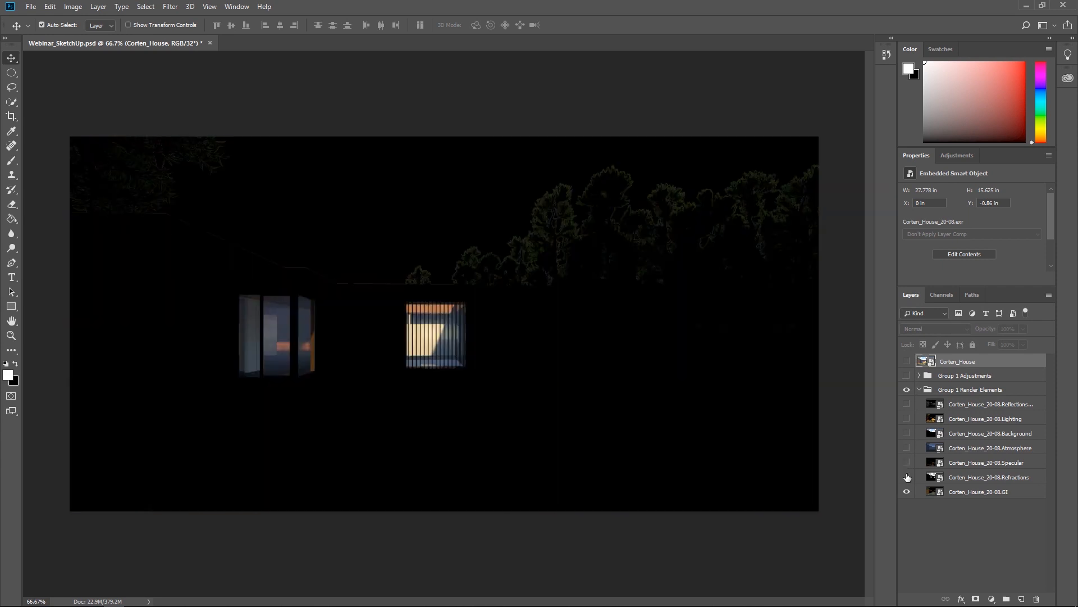
pyautogui.click(907, 477)
pyautogui.moveTo(907, 479); pyautogui.dragTo(906, 404)
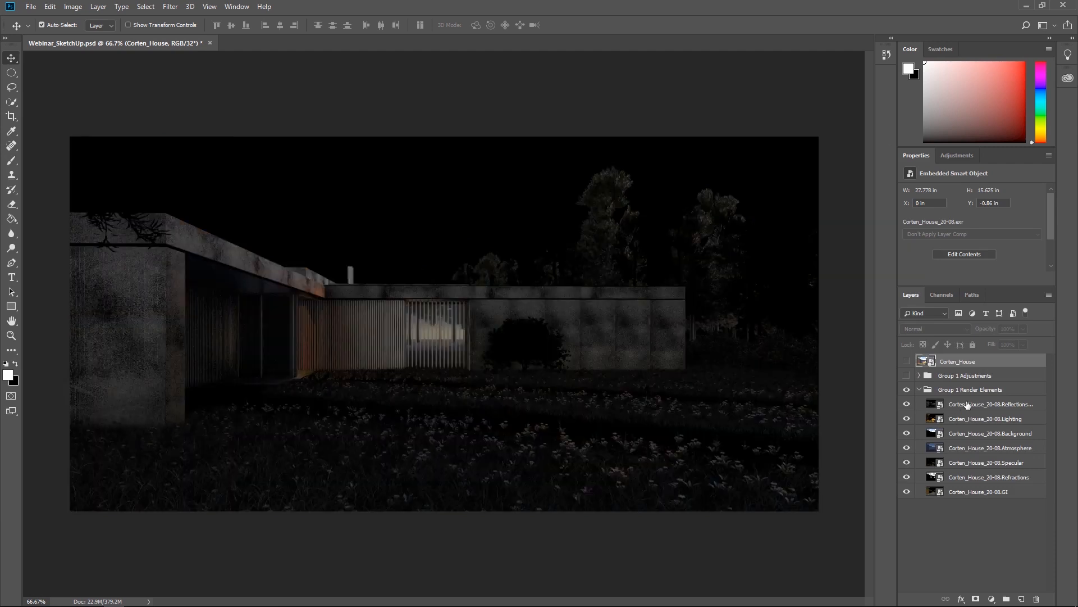
# Set the blend mode of all render element layers from Reflections to GI to Linear Dodge (Add) and collapse their group.
pyautogui.click(966, 404)
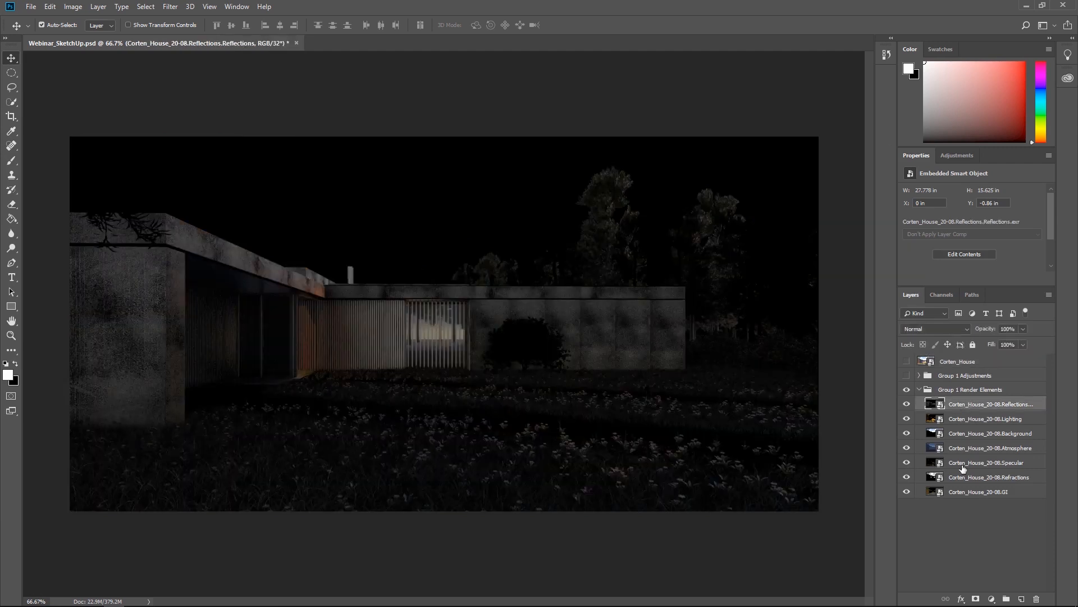
pyautogui.keyDown('shift'); pyautogui.click(961, 497); pyautogui.keyUp('shift')
pyautogui.click(948, 329)
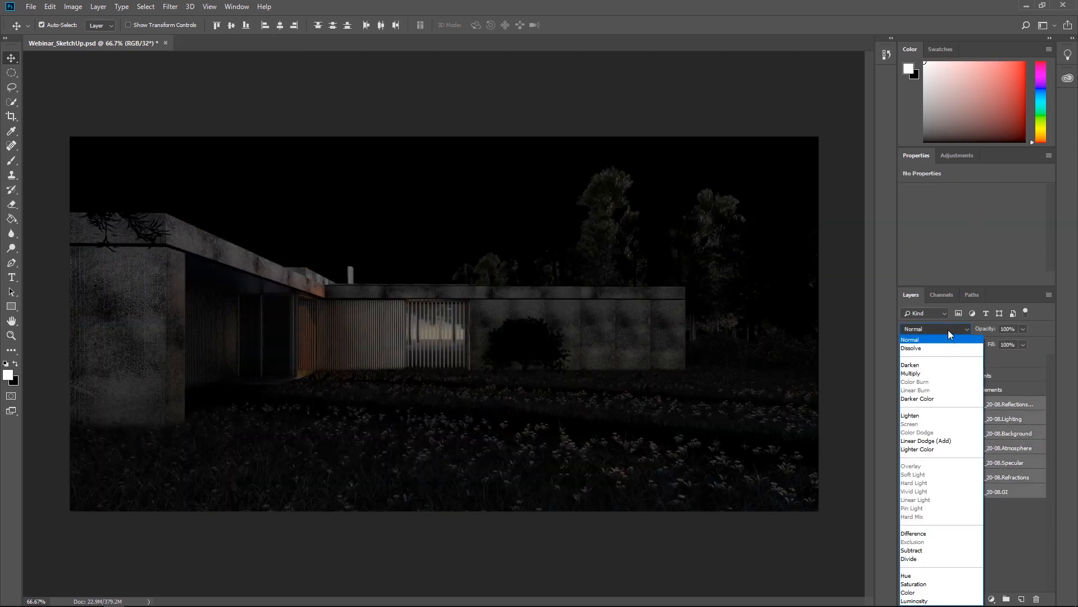
pyautogui.click(926, 441)
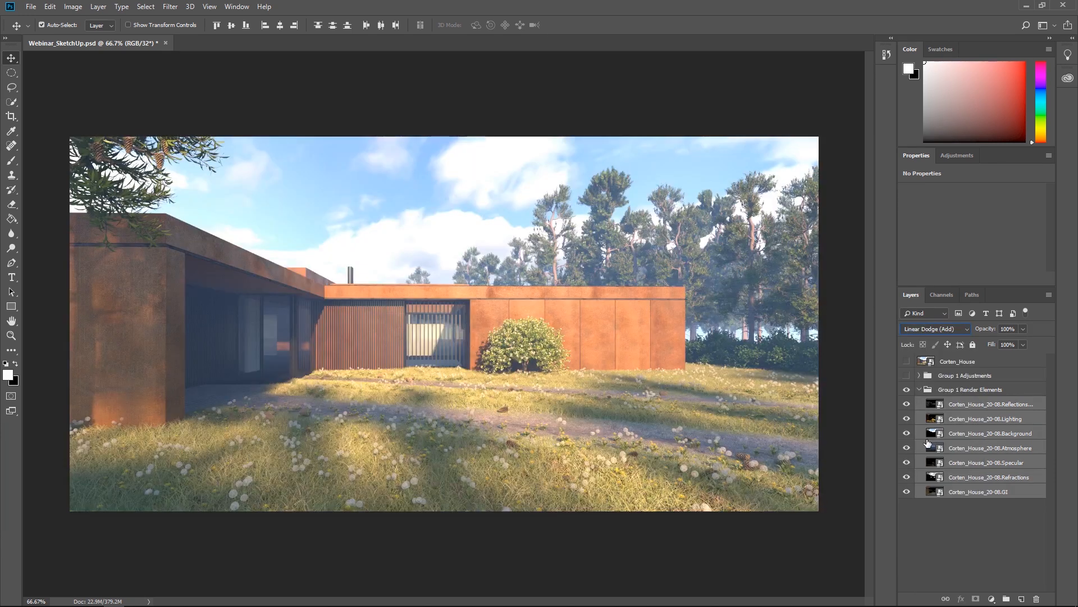
pyautogui.click(908, 362)
pyautogui.click(919, 390)
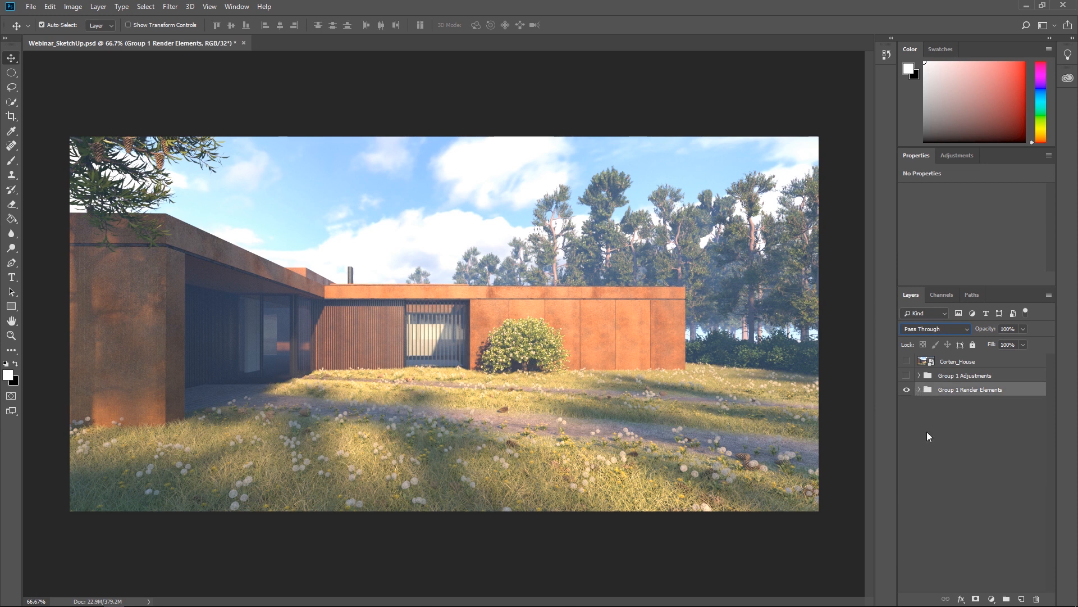
# Add a Color Lookup adjustment layer above all layers and load Webinar.cube from the History folder as its 3D LUT.
pyautogui.click(942, 487)
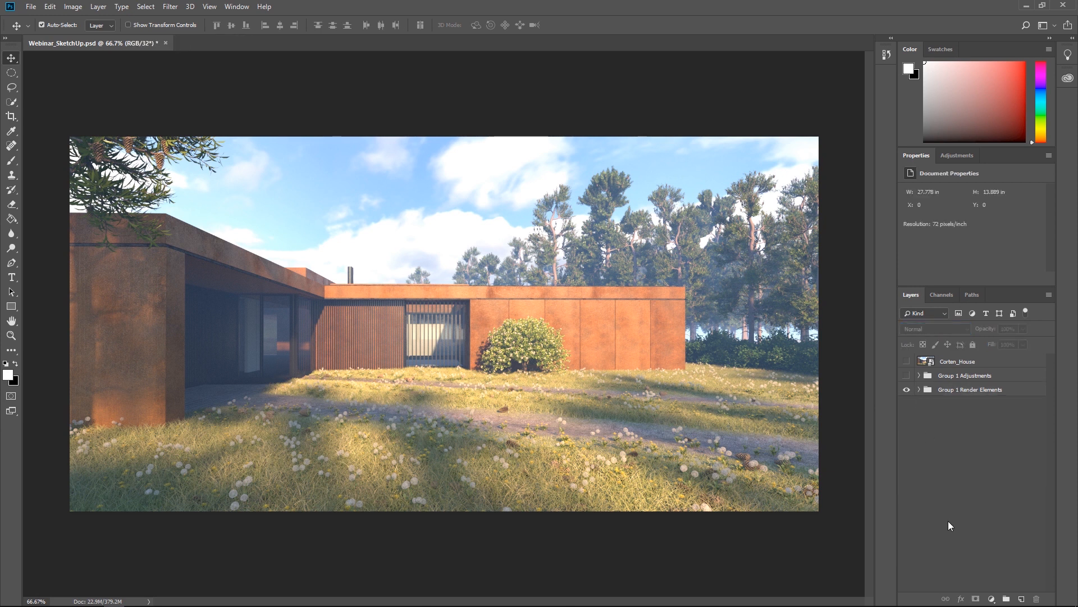
pyautogui.click(991, 598)
pyautogui.click(1003, 541)
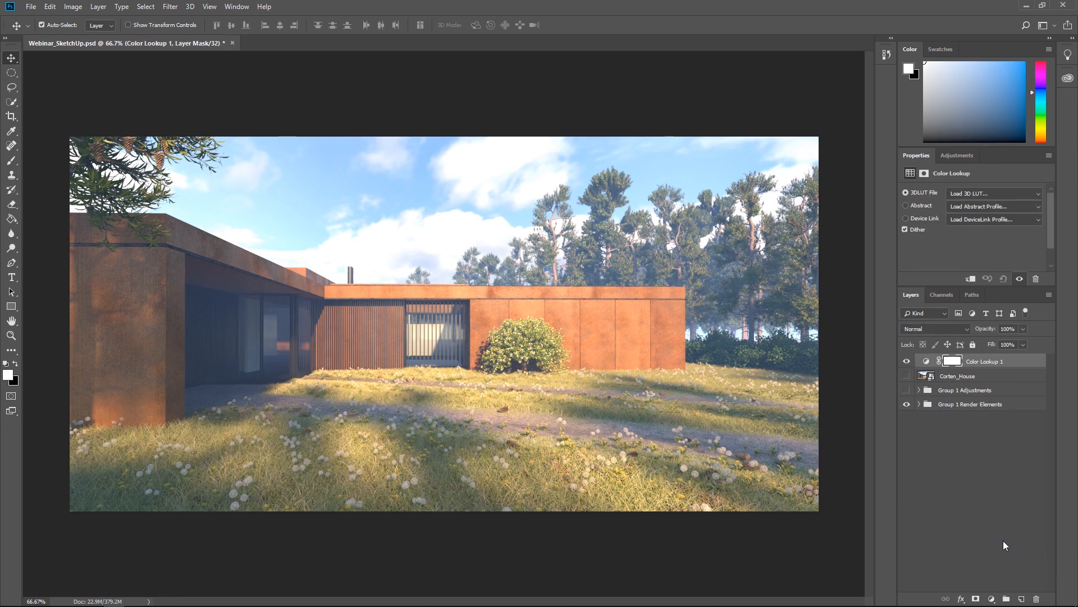
pyautogui.click(955, 193)
pyautogui.click(954, 203)
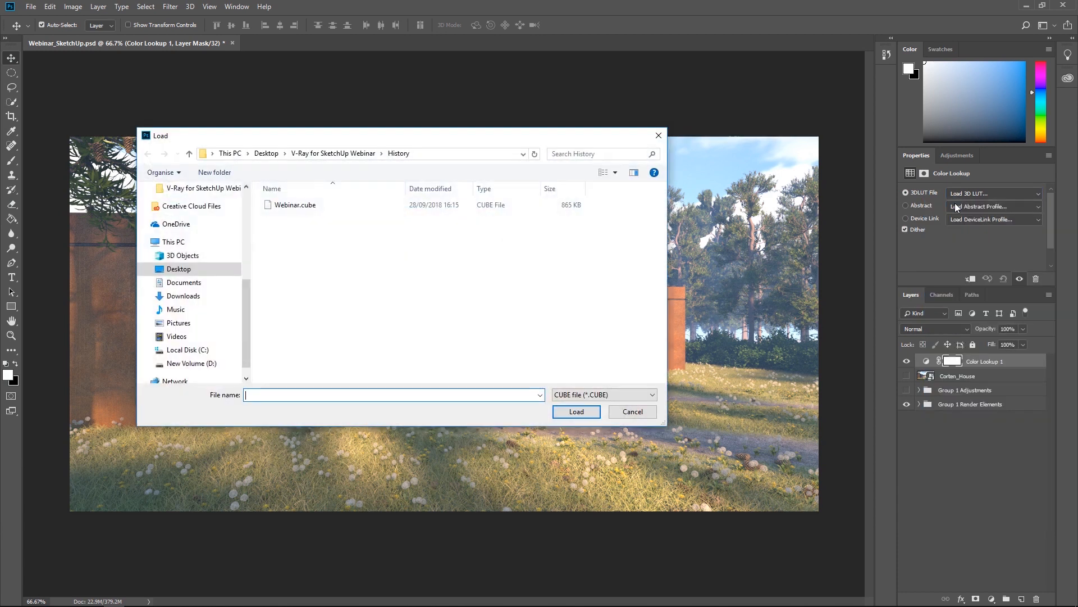
pyautogui.click(282, 206)
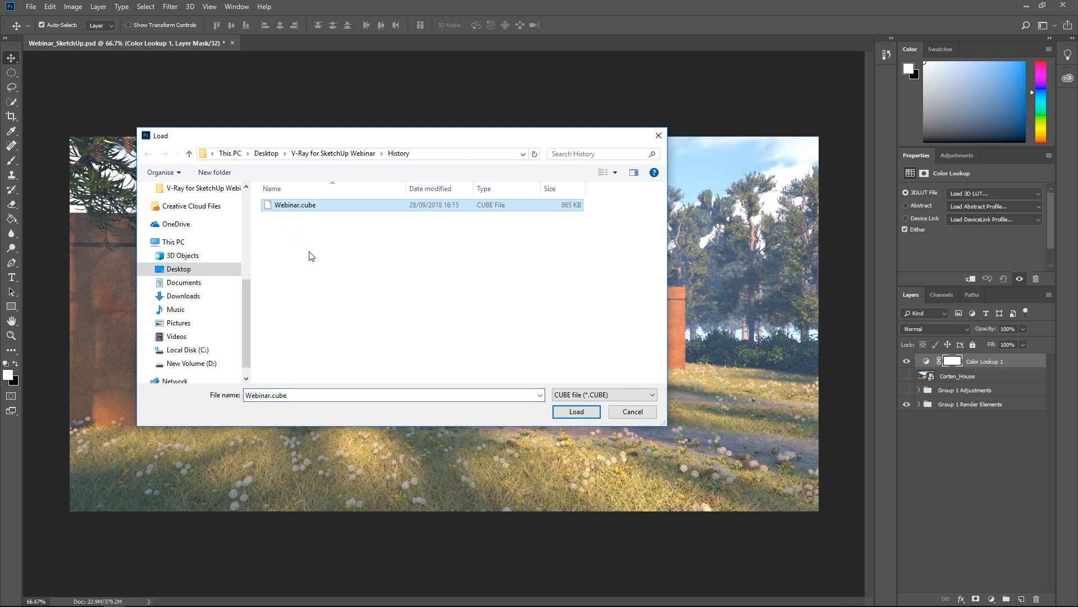
pyautogui.click(577, 412)
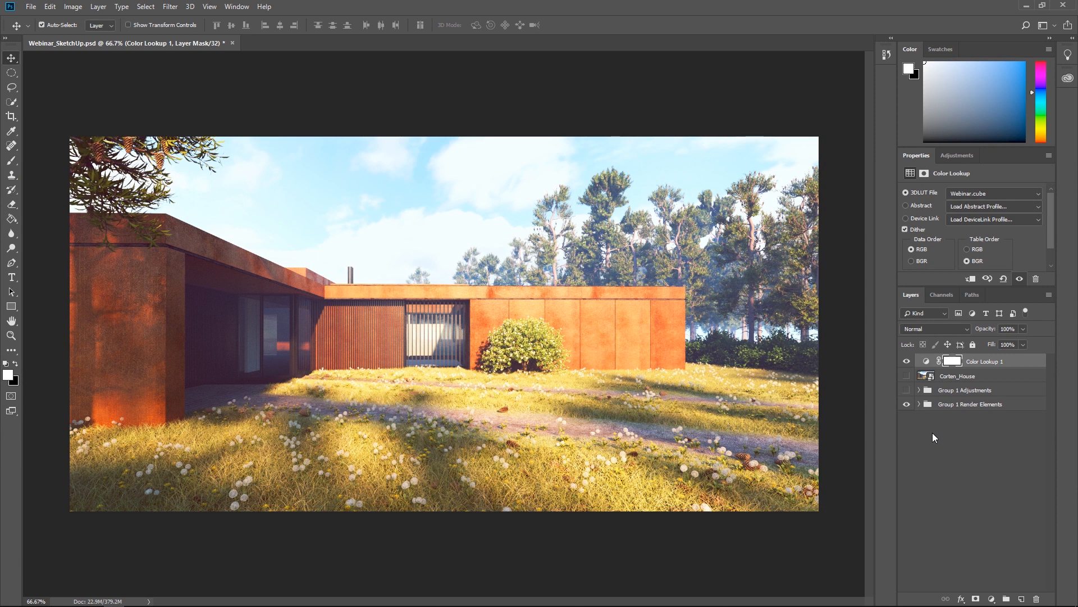
# Hide the Group 1 Render Elements group, and show and expand the Group 1 Adjustments group.
pyautogui.click(906, 404)
pyautogui.click(907, 390)
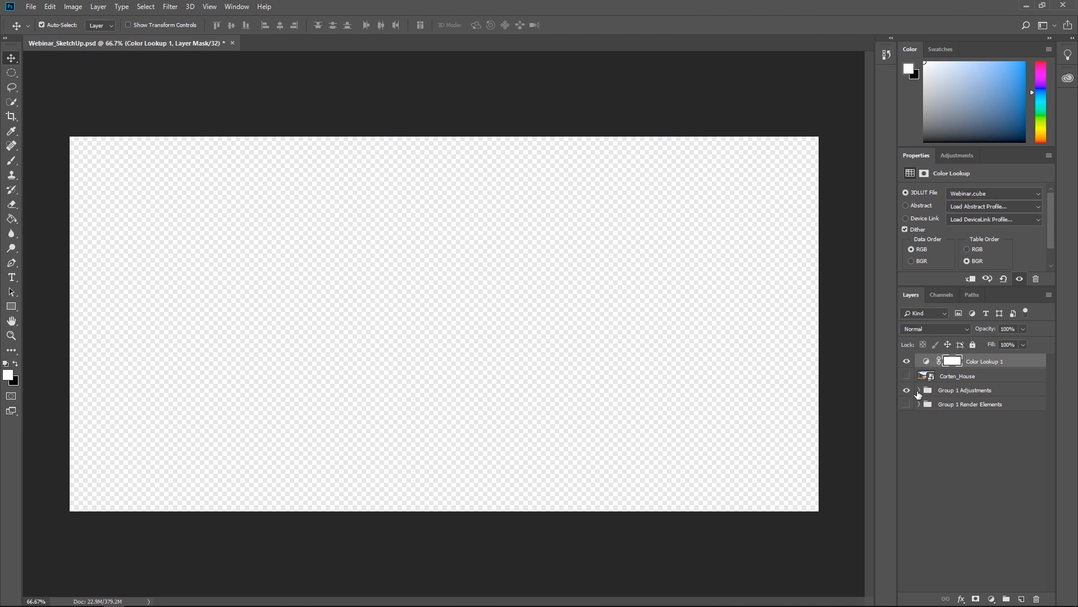
pyautogui.click(919, 390)
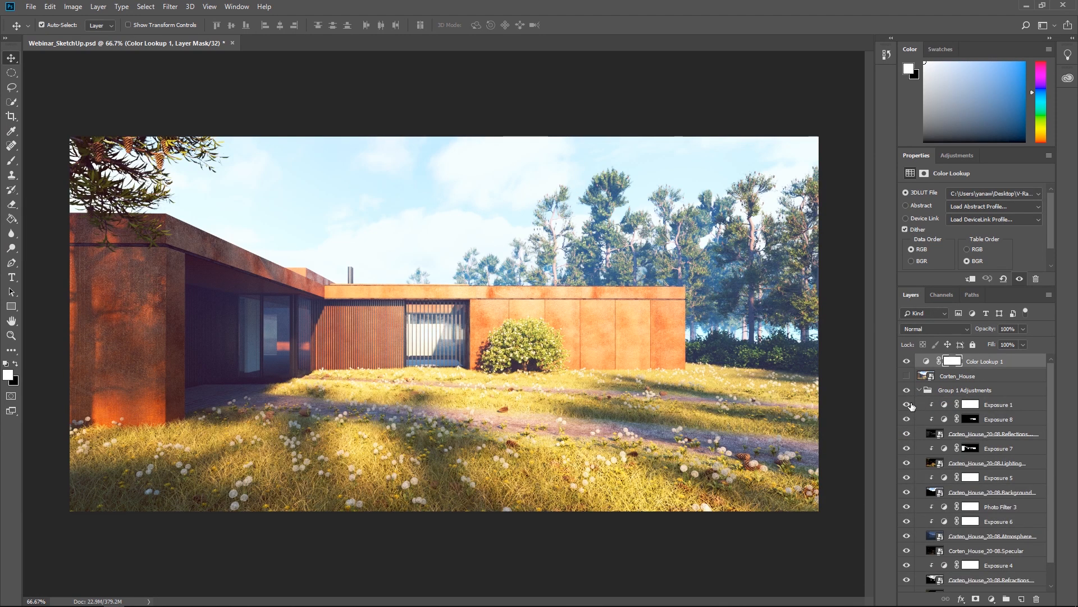
# Examine the effect of the clipped Exposure and Photo Filter adjustments, including Exposure 1, Photo Filter 3 and Exposure 4, by toggling their visibility.
pyautogui.click(907, 405)
pyautogui.click(907, 404)
pyautogui.click(906, 419)
pyautogui.click(906, 507)
pyautogui.click(907, 510)
pyautogui.scroll(-2, 908, 520)
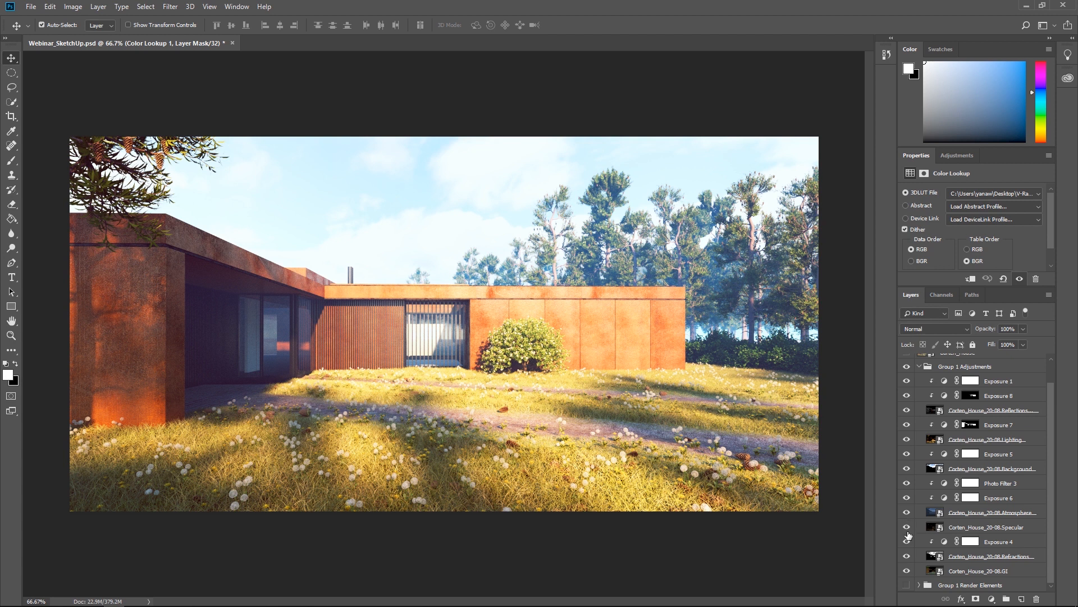
pyautogui.click(907, 542)
pyautogui.click(907, 542)
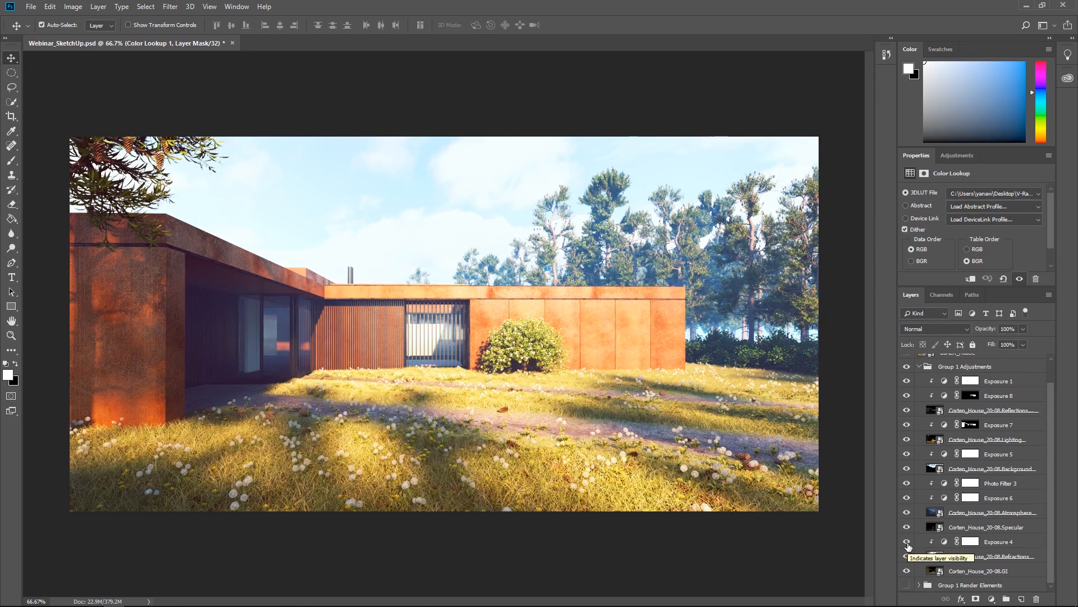
pyautogui.scroll(2, 965, 501)
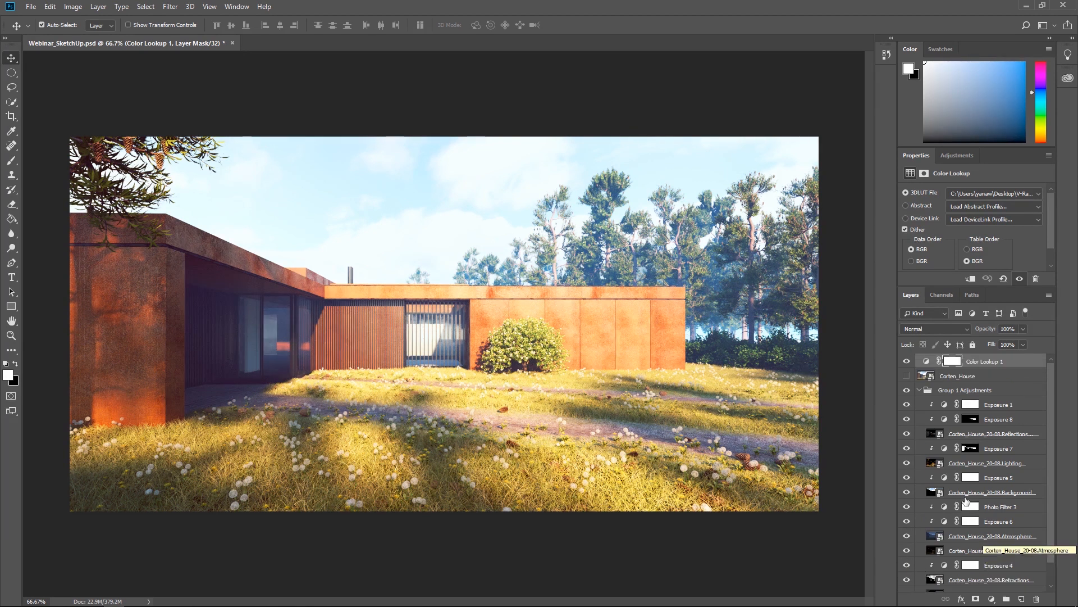
# Collapse Group 1 Adjustments, move the Corten_House layer above Color Lookup 1 and toggle its visibility to compare the original render with the composite.
pyautogui.click(920, 390)
pyautogui.click(938, 445)
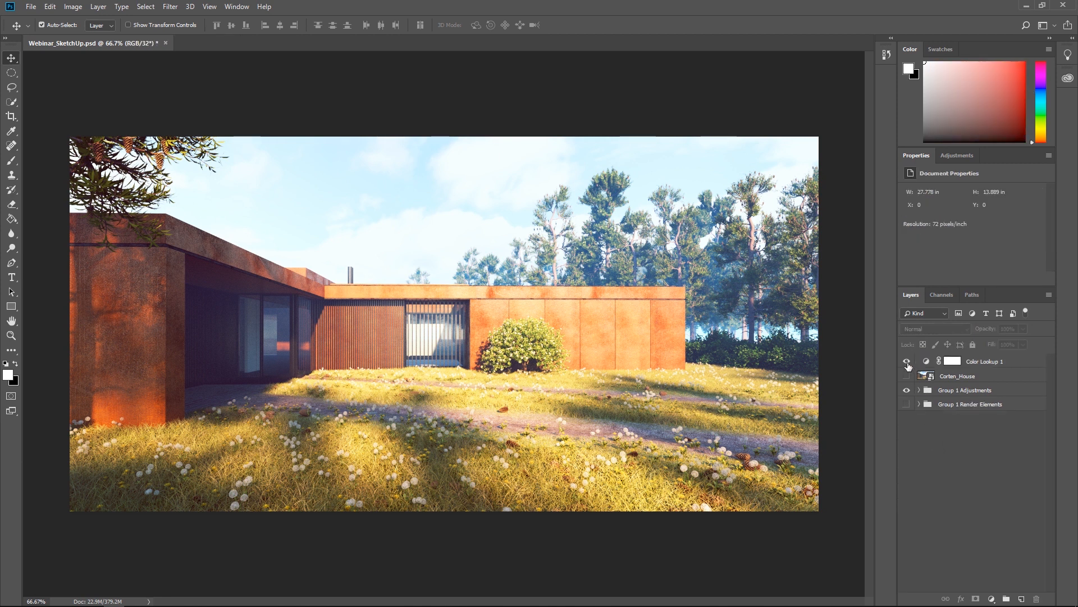
pyautogui.scroll(1, 907, 364)
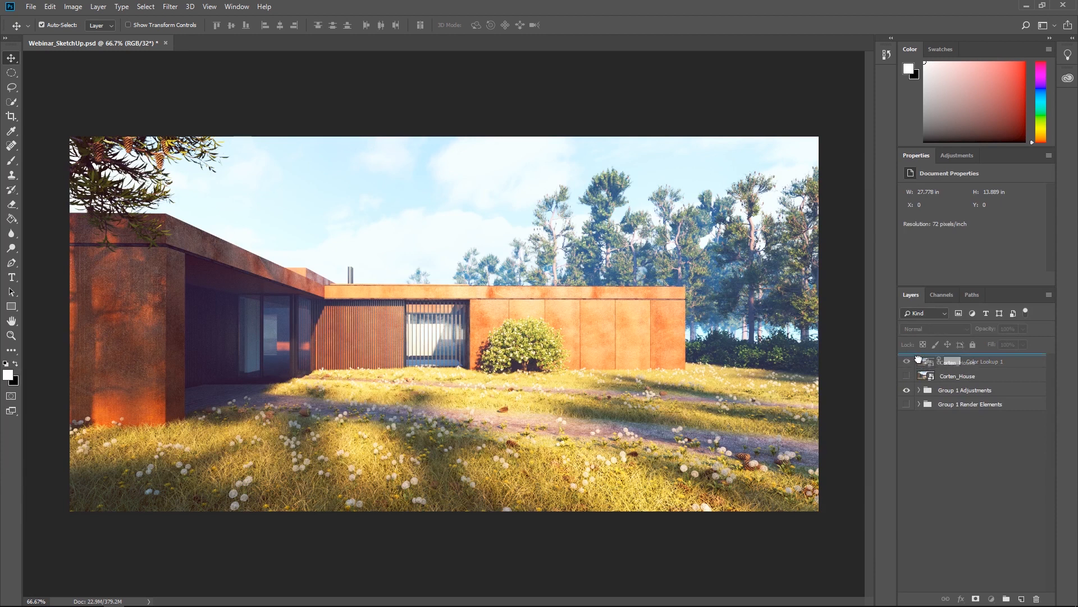
pyautogui.click(911, 363)
pyautogui.click(908, 362)
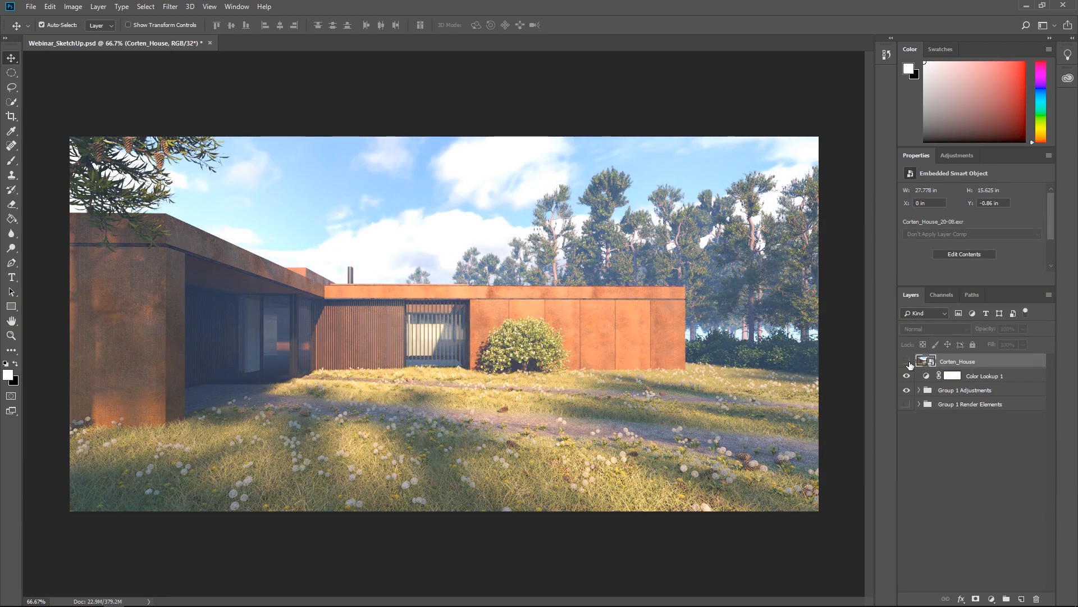
pyautogui.click(908, 362)
pyautogui.click(908, 362)
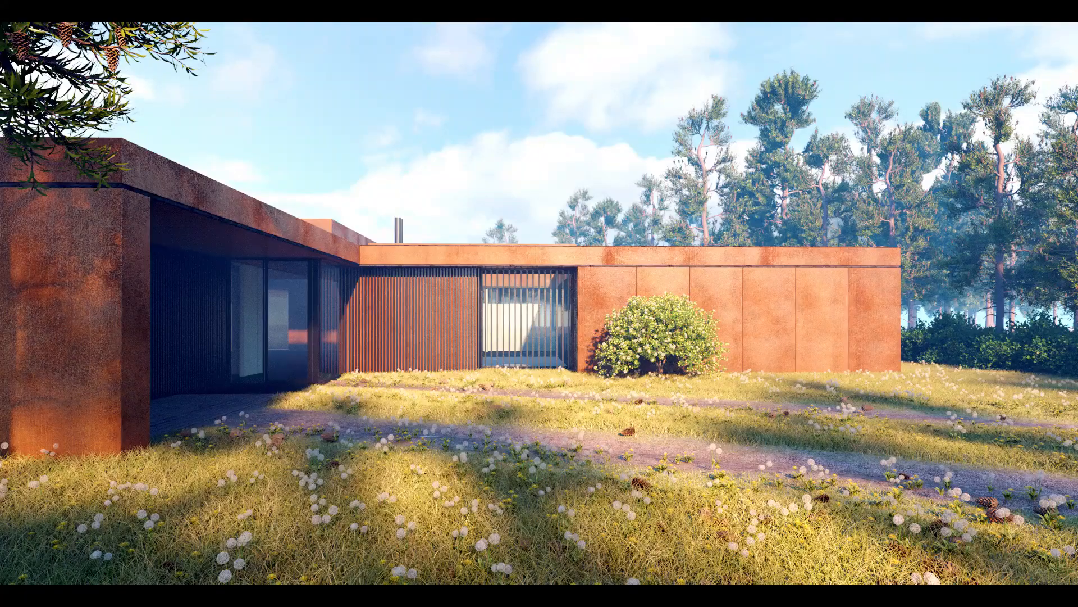